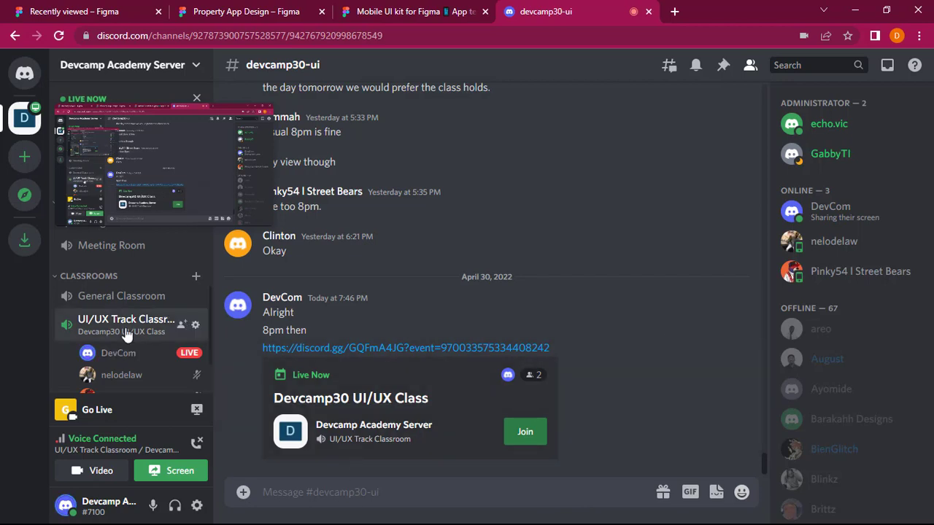
Check the participants in the UI/UX Track Classroom voice channel and view one member's profile.
scroll(125, 329, down, 1)
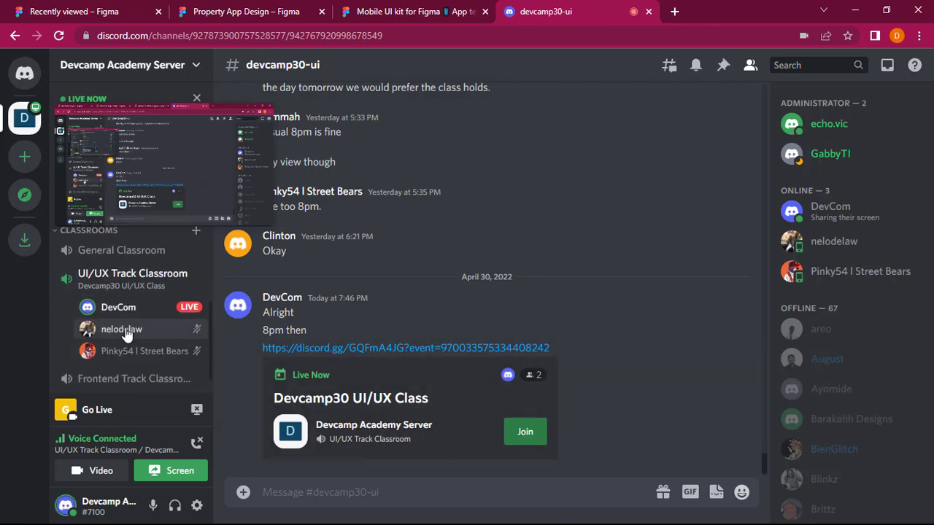
click(124, 329)
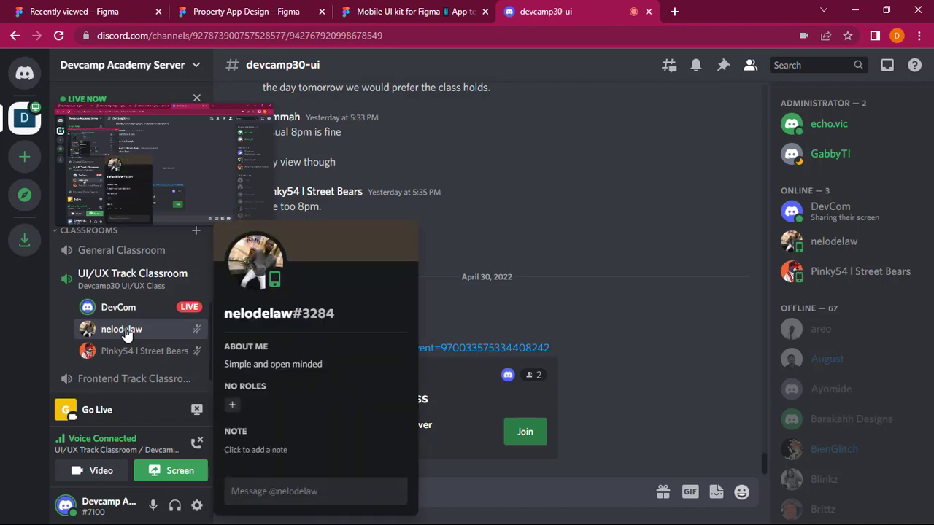
click(467, 490)
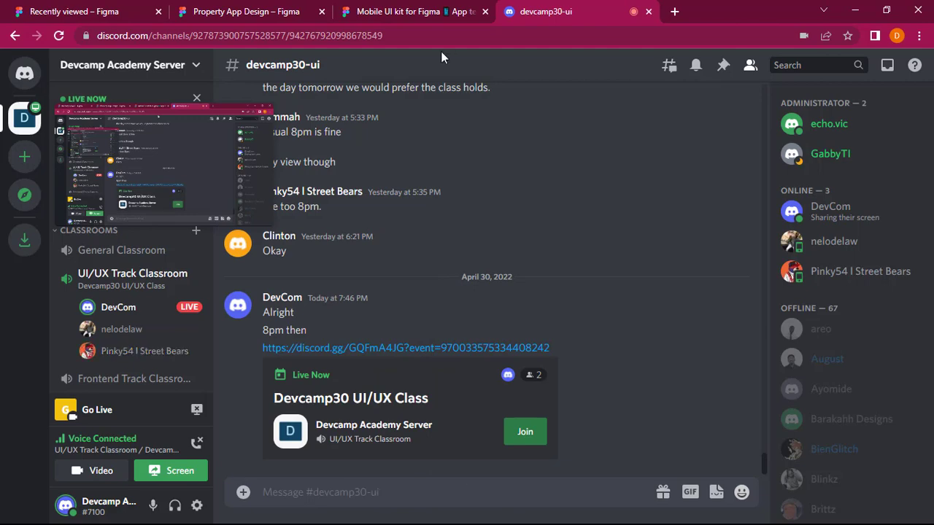
Switch from the Discord class channel to the Property App Design file in Figma.
click(414, 9)
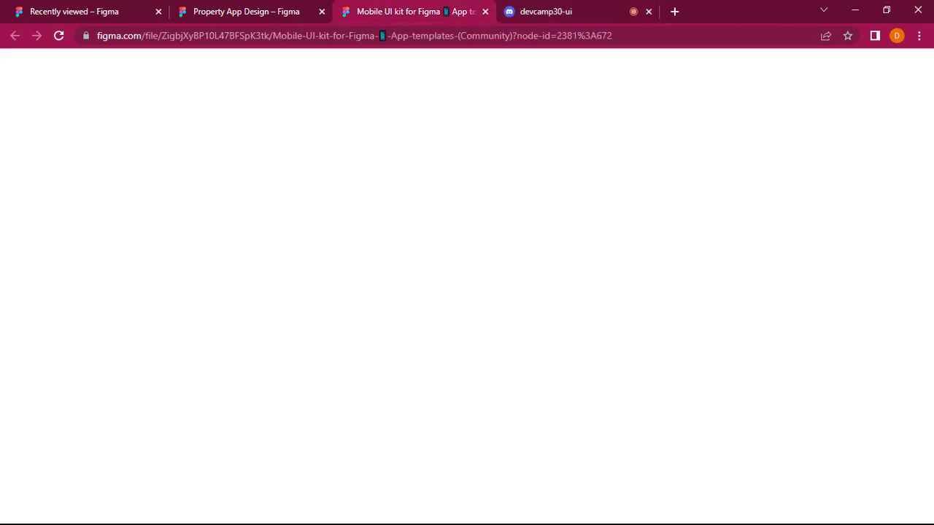
click(584, 6)
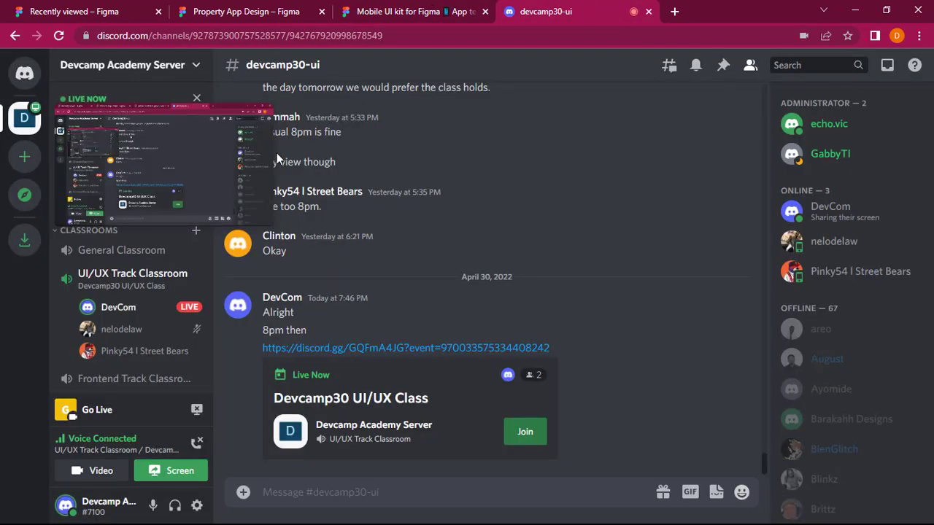
click(453, 4)
click(252, 5)
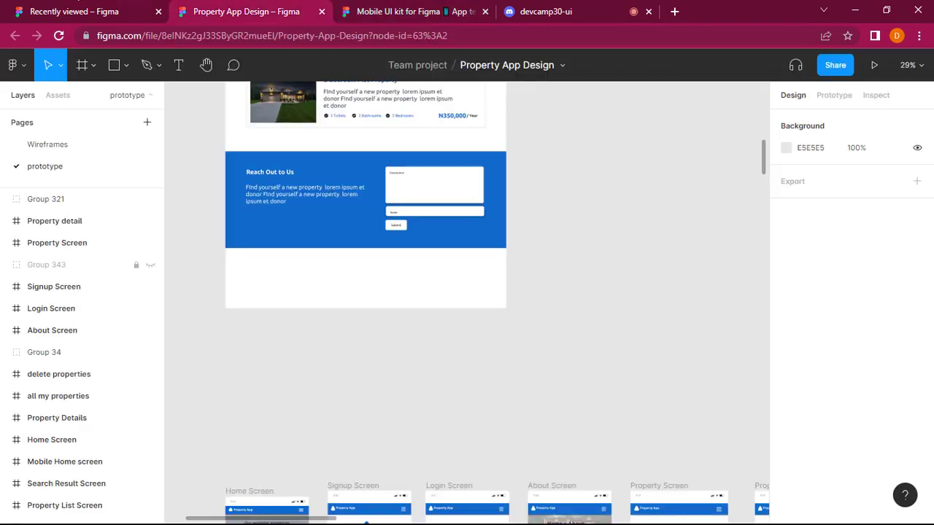
click(109, 6)
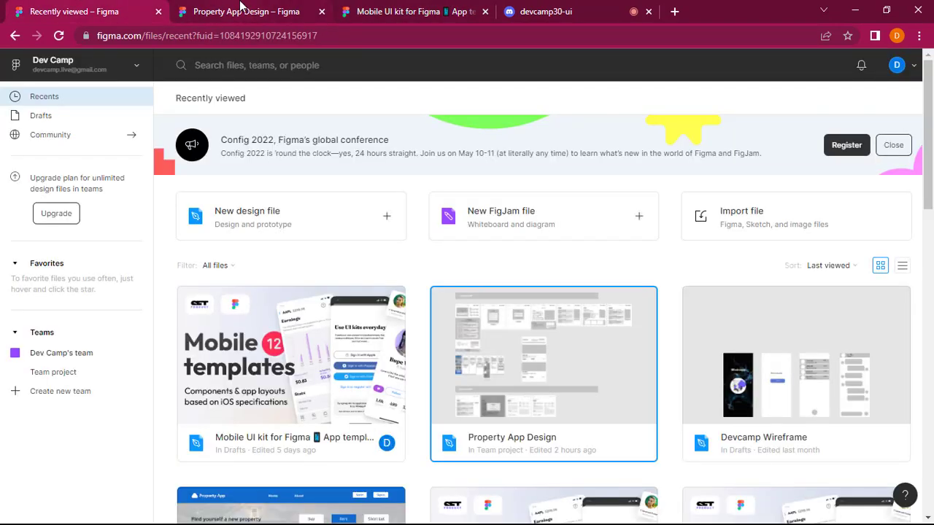
click(240, 8)
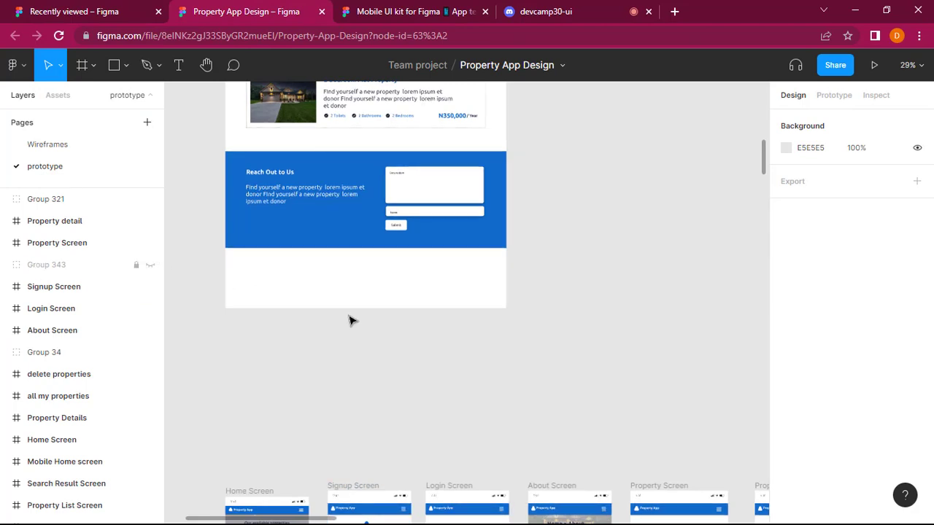
Look over the desktop frames under USER SCREENS and the row of mobile frames below them on the prototype page.
scroll(351, 320, down, 3)
scroll(350, 321, up, 10)
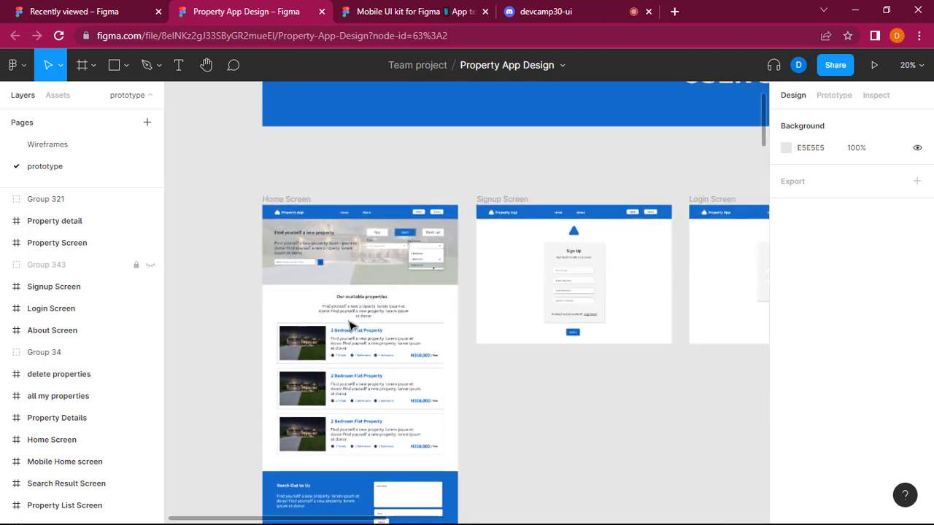
scroll(350, 324, up, 3)
scroll(350, 325, down, 2)
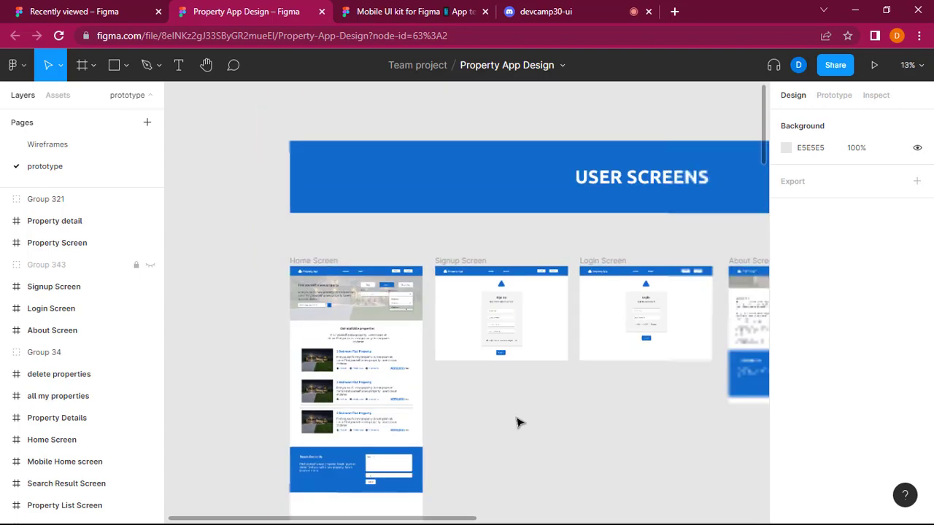
scroll(517, 424, right, 5)
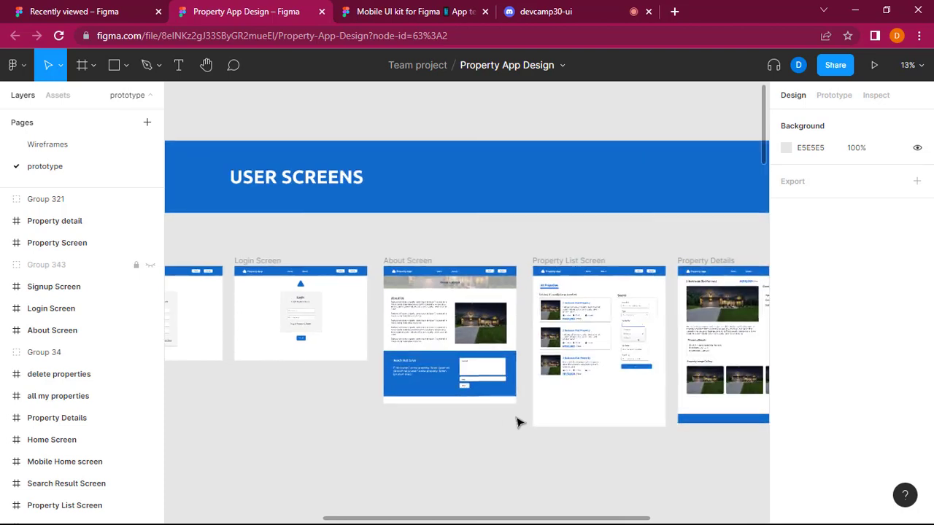
scroll(516, 423, right, 5)
scroll(517, 423, left, 5)
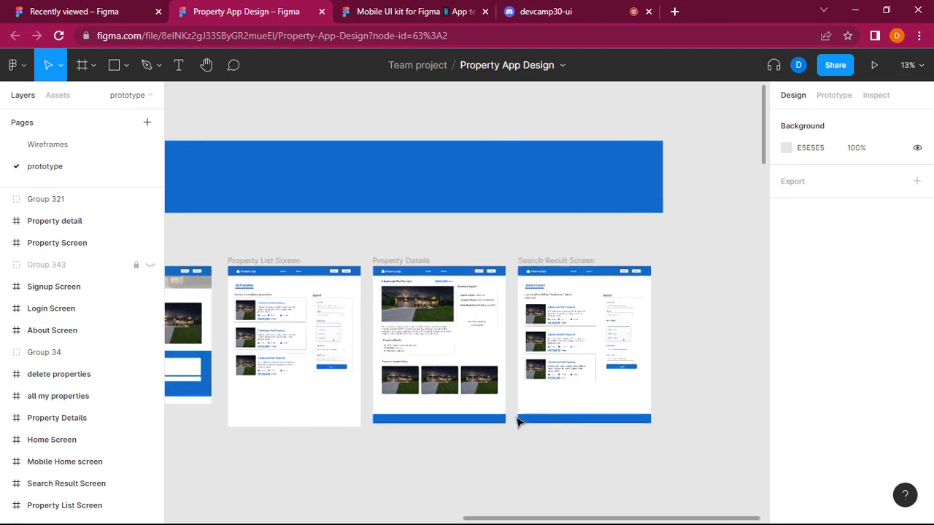
scroll(523, 423, down, 5)
scroll(527, 414, down, 3)
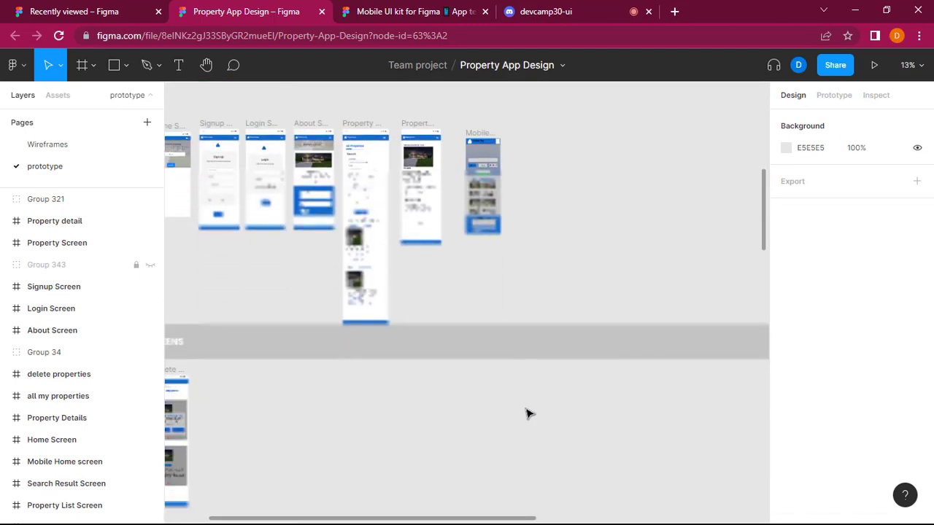
scroll(537, 416, left, 2)
scroll(540, 417, up, 2)
scroll(540, 417, up, 2)
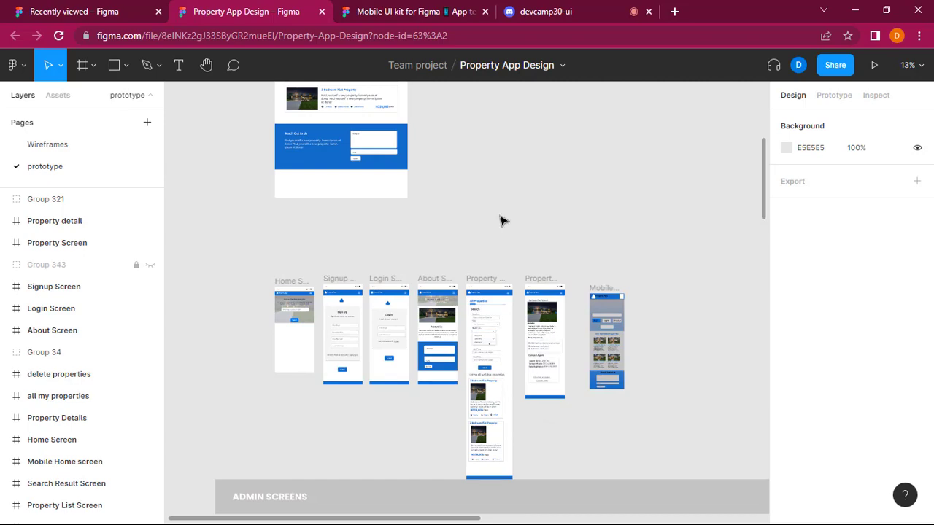
Examine the mobile Home, Signup and Login screens up close, including their form fields and buttons.
scroll(501, 219, up, 5)
scroll(562, 232, up, 1)
scroll(563, 232, left, 6)
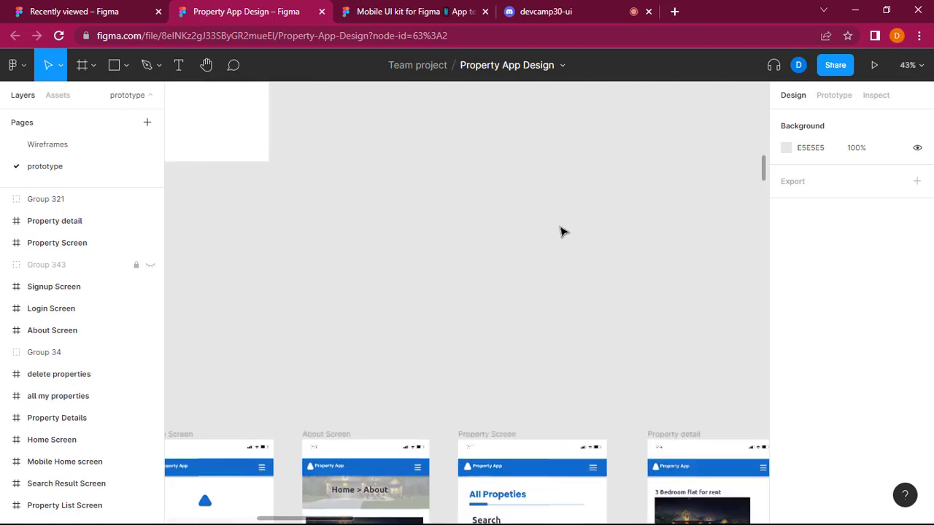
scroll(563, 233, down, 4)
scroll(563, 232, down, 2)
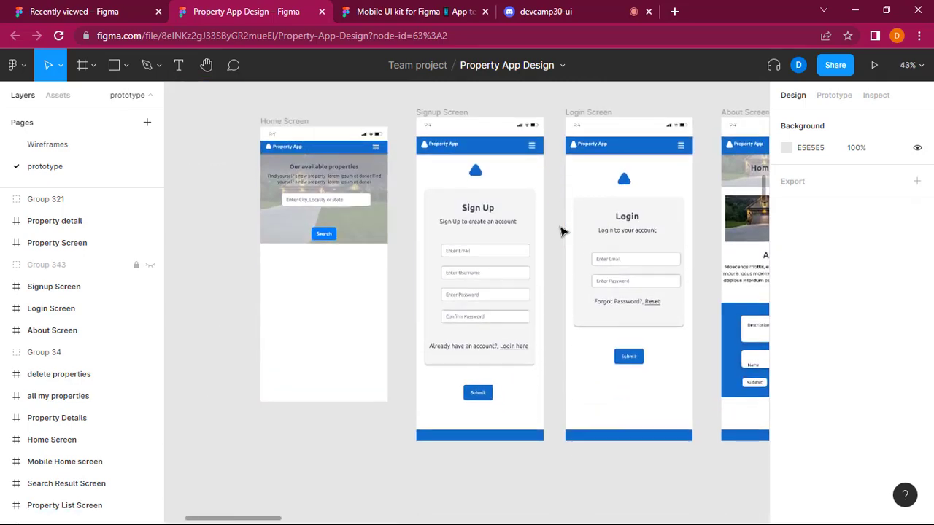
scroll(562, 232, up, 4)
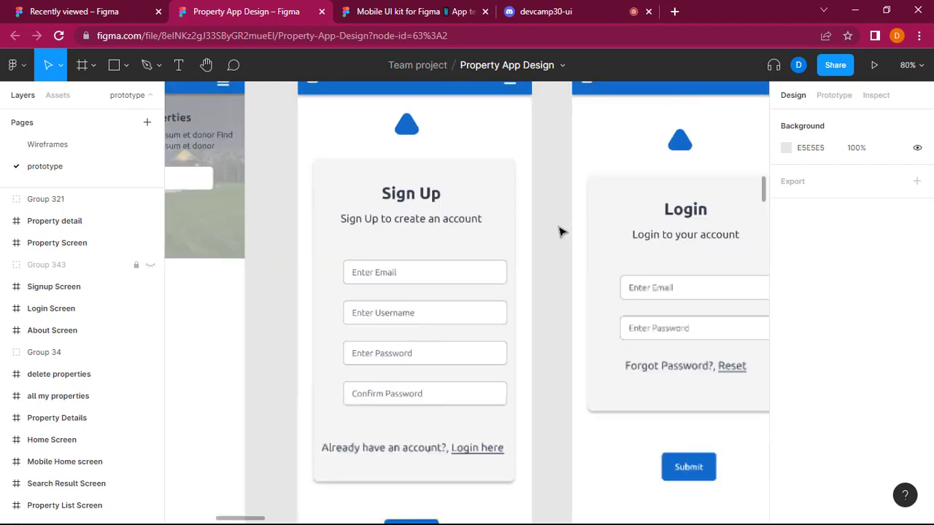
scroll(563, 232, up, 1)
scroll(563, 232, down, 1)
scroll(562, 232, down, 2)
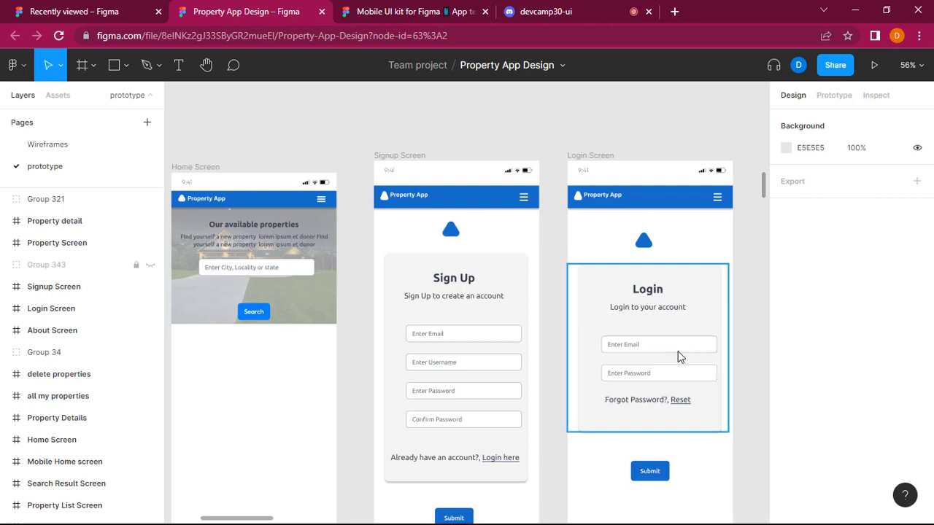
scroll(347, 389, left, 3)
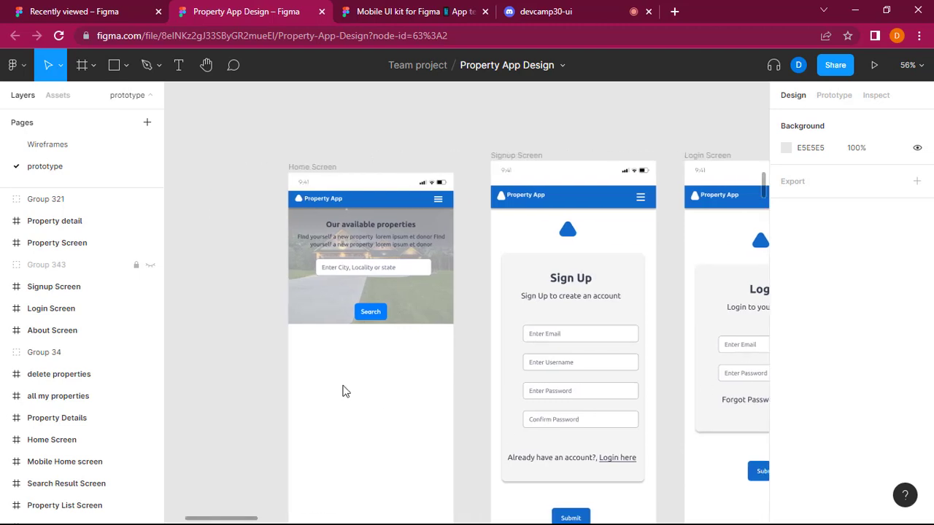
Move the mobile Signup Screen and Login Screen frames down so their top edges align with the Home Screen frame.
scroll(346, 392, down, 1)
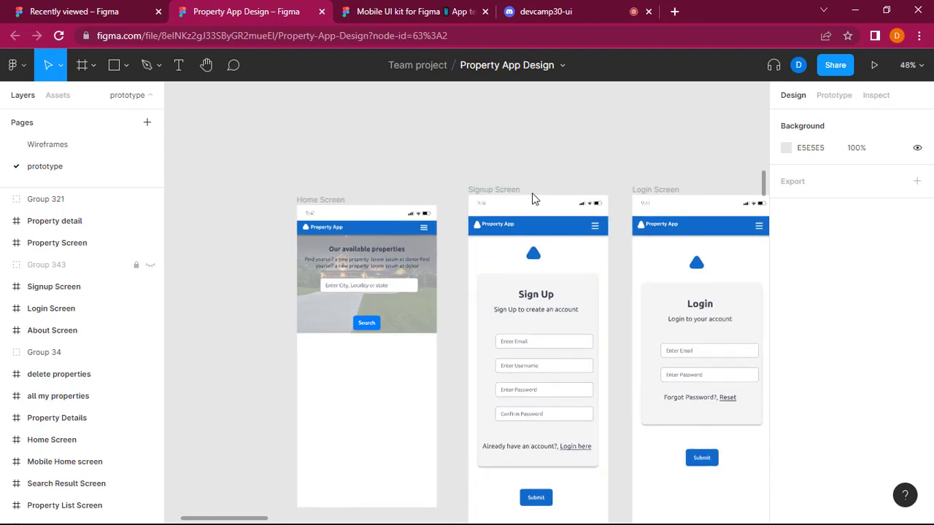
click(535, 214)
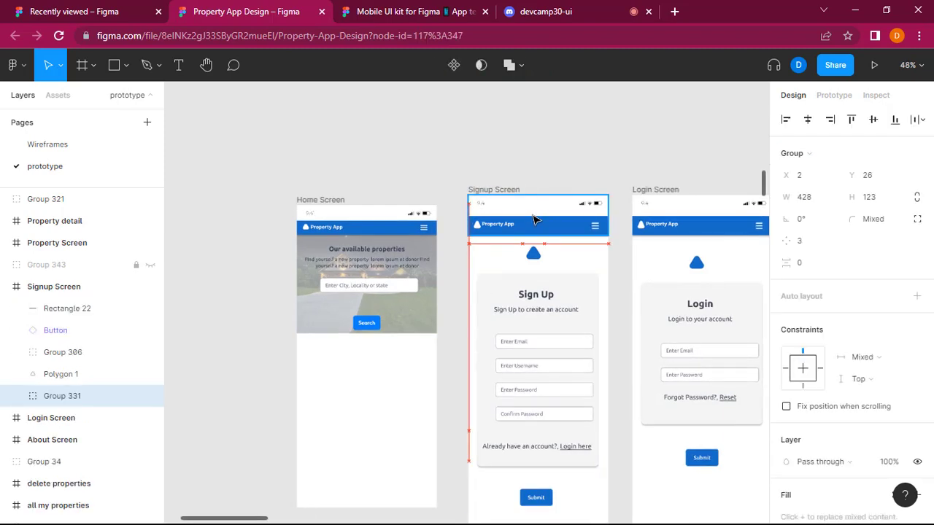
key(Escape)
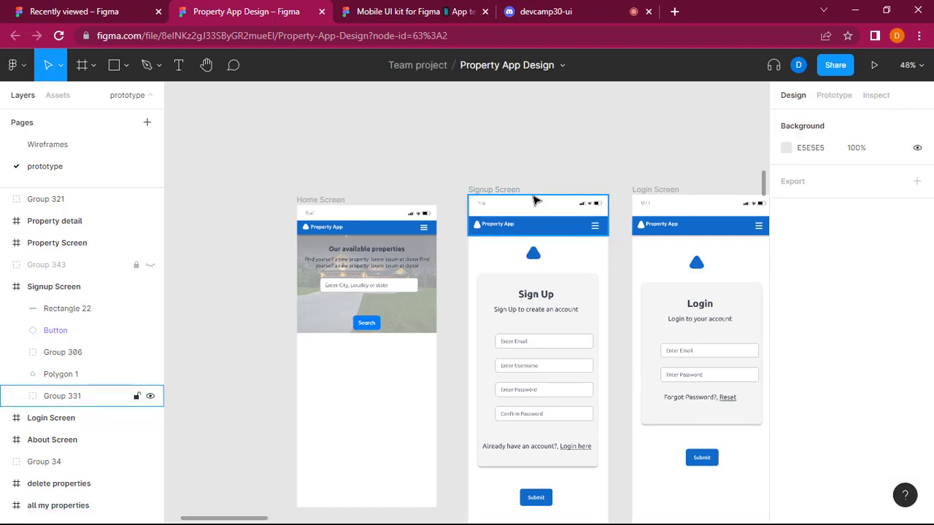
drag(511, 191, 511, 206)
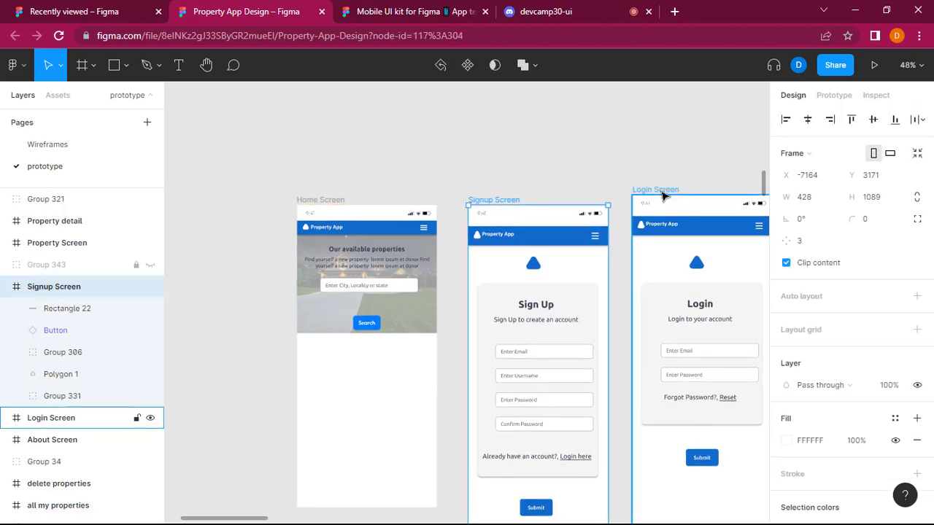
drag(664, 194, 662, 203)
click(390, 162)
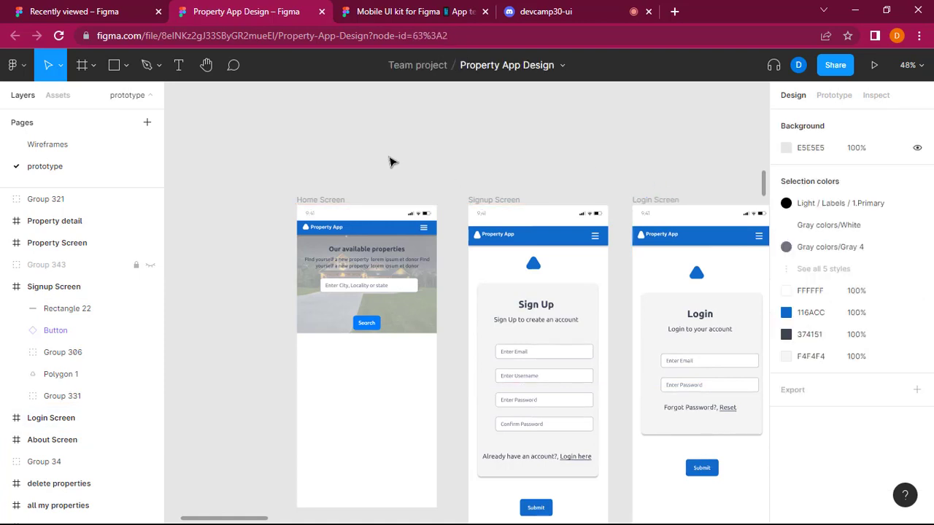
Compare the headers, logos and form layouts of the mobile Home, Signup and Login screens, and view the delete properties screen.
scroll(389, 161, up, 3)
scroll(540, 203, right, 1)
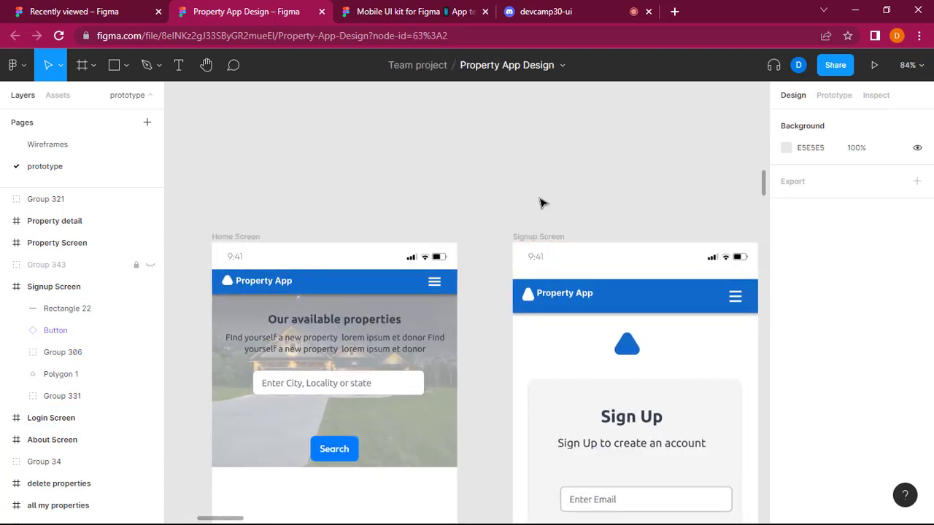
scroll(540, 202, right, 3)
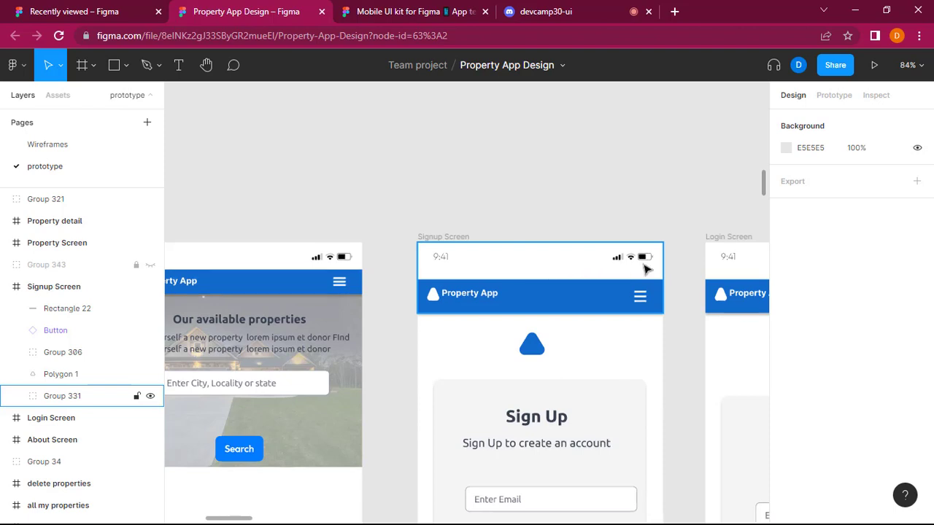
scroll(622, 271, left, 3)
ctrl+scroll(623, 268, down, 2)
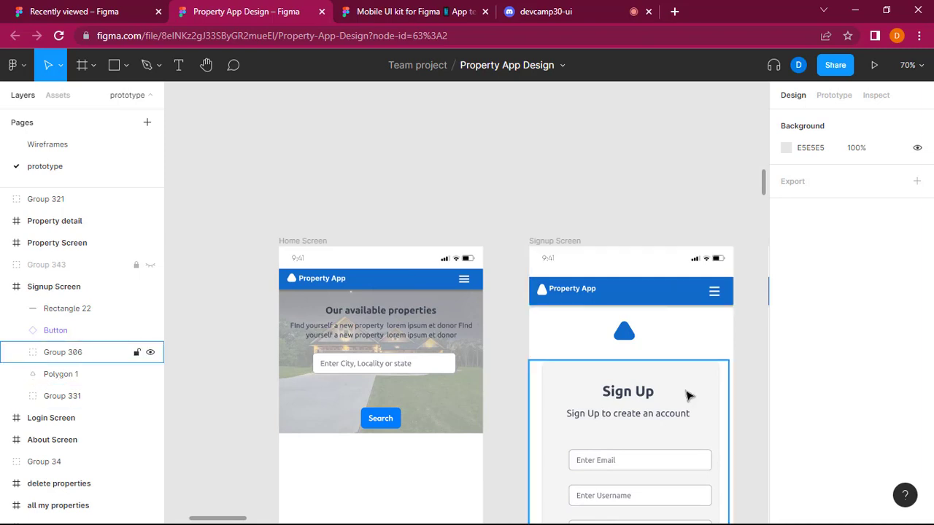
scroll(672, 348, right, 4)
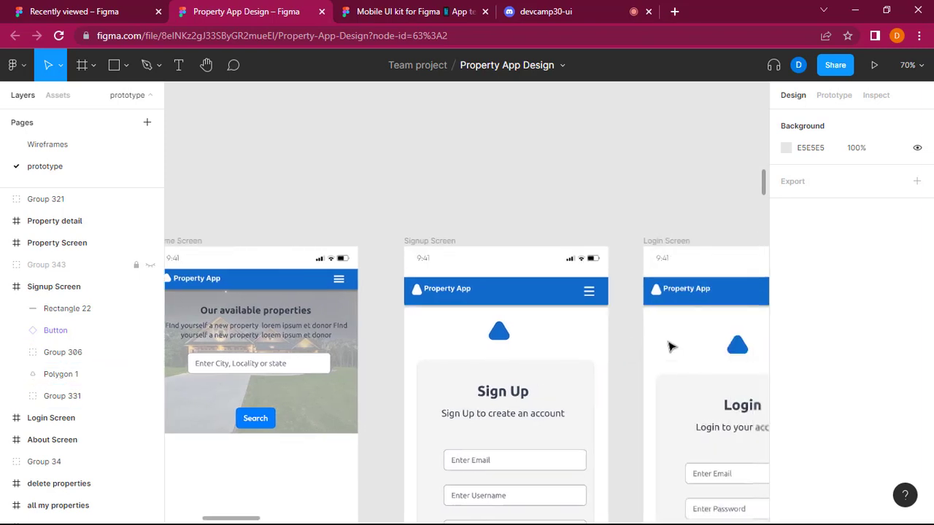
scroll(657, 340, right, 1)
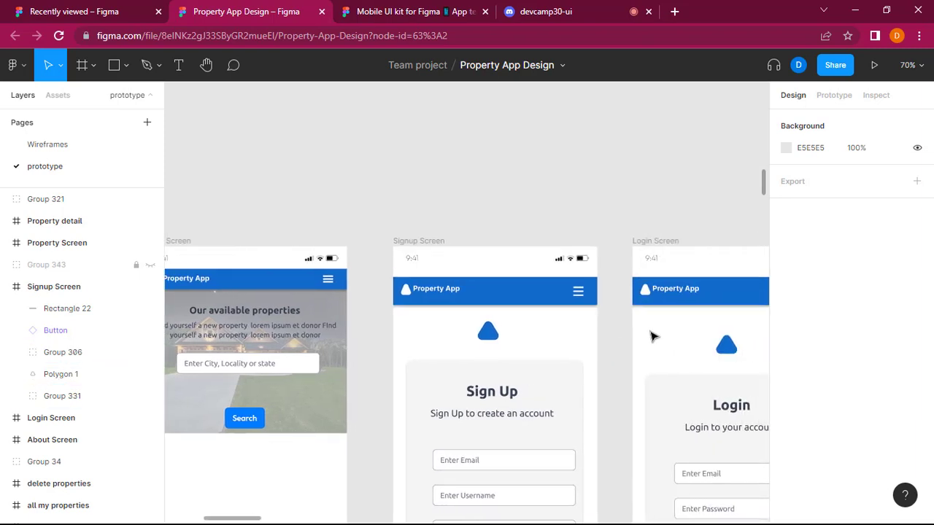
scroll(653, 335, down, 5)
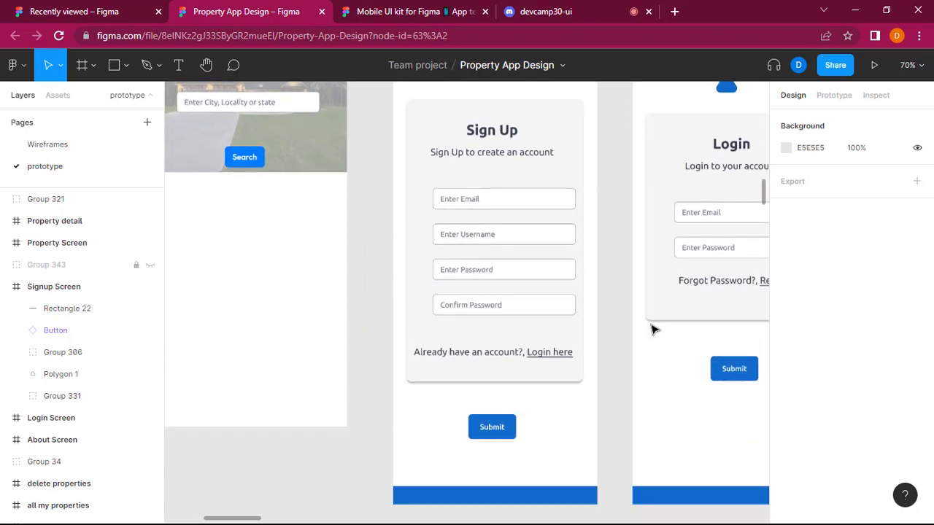
scroll(653, 330, up, 1)
scroll(653, 331, left, 2)
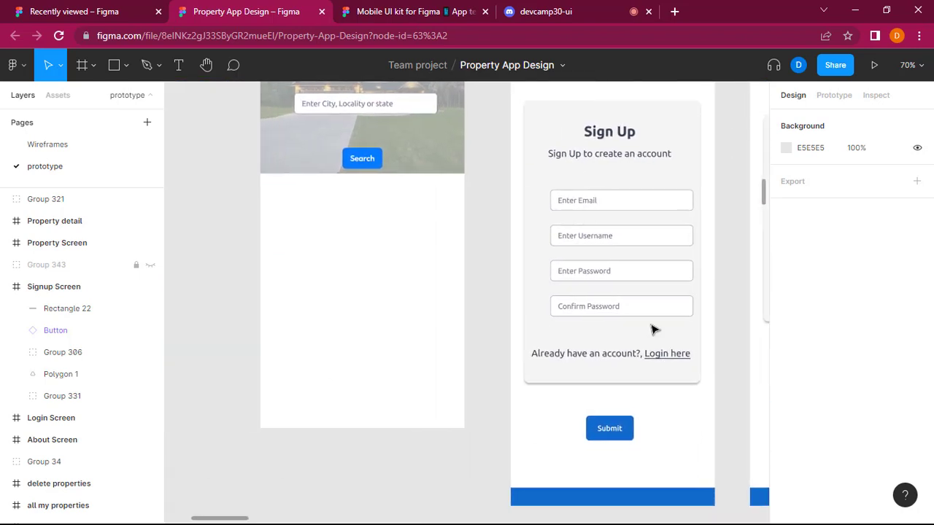
scroll(653, 331, right, 5)
scroll(653, 331, up, 2)
scroll(448, 224, up, 2)
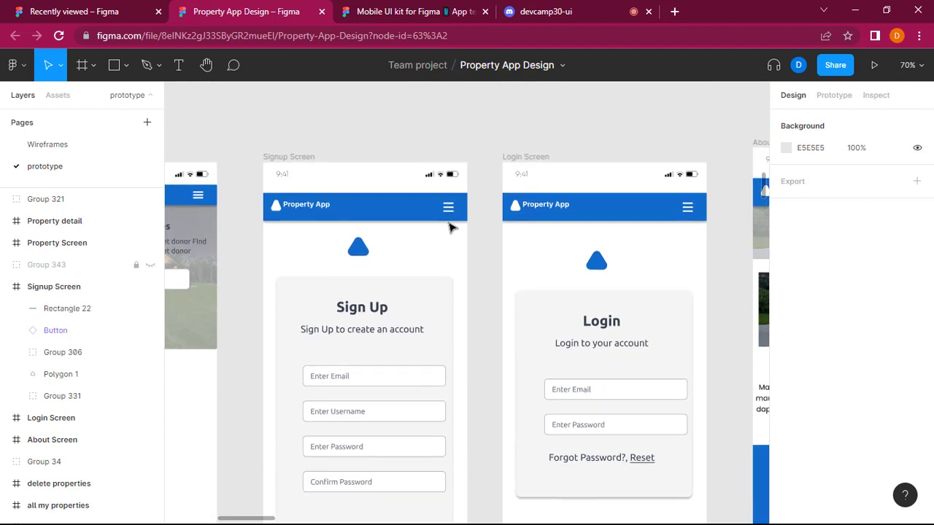
scroll(450, 227, left, 6)
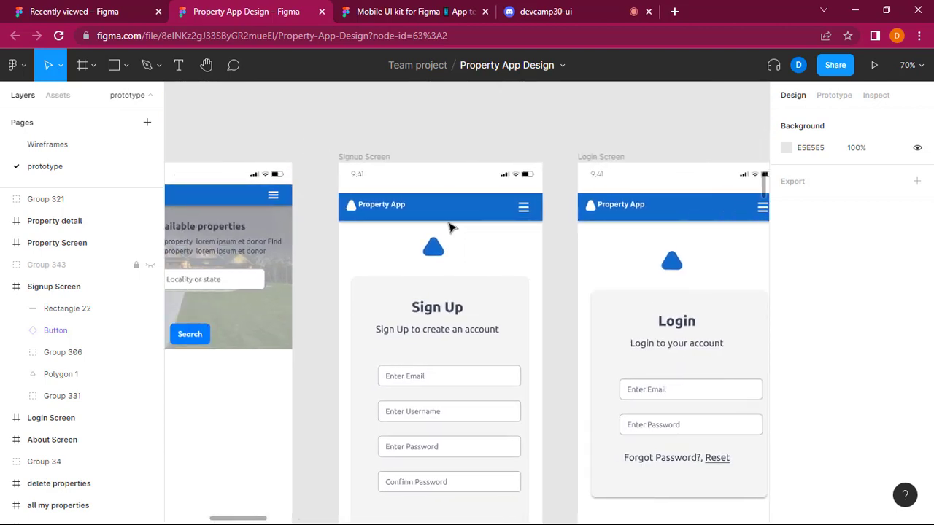
scroll(409, 439, down, 12)
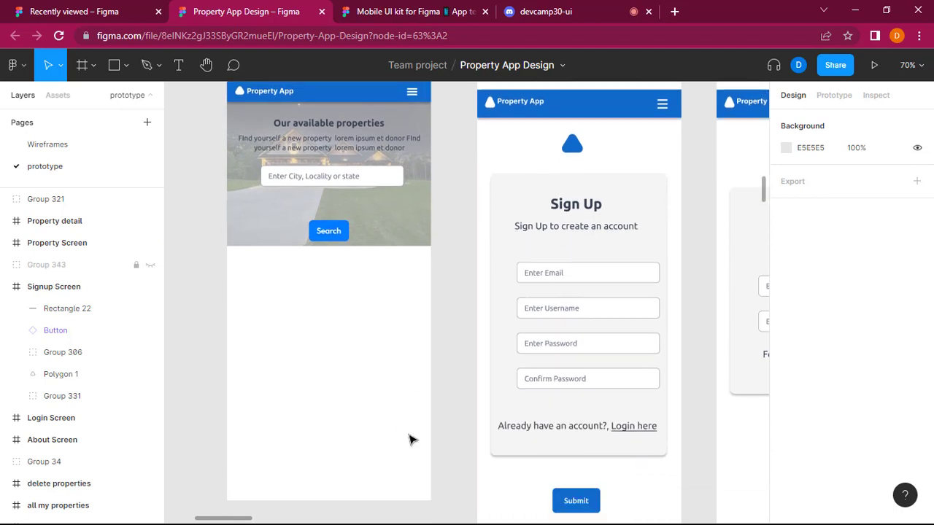
scroll(409, 439, down, 10)
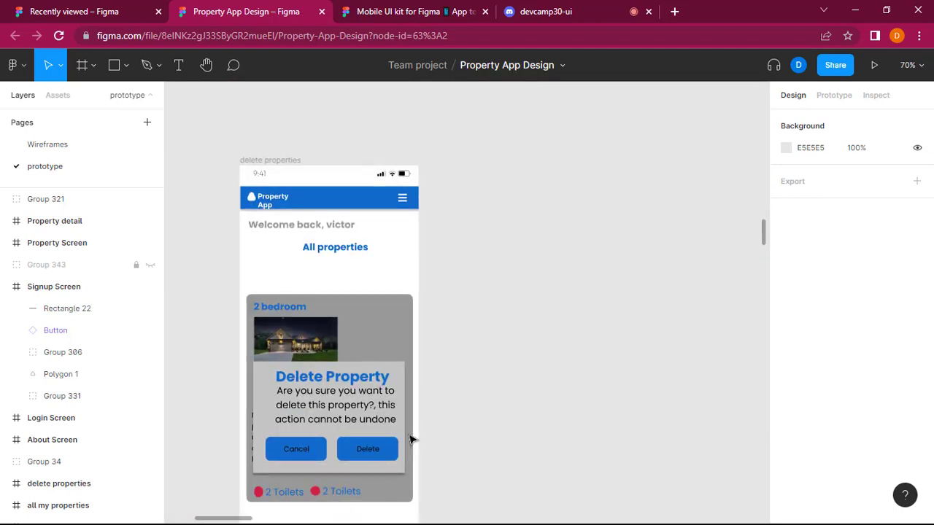
Compare the mobile Home and Signup screens from header to footer, including the Signup Screen's status bar and header group.
scroll(513, 317, up, 10)
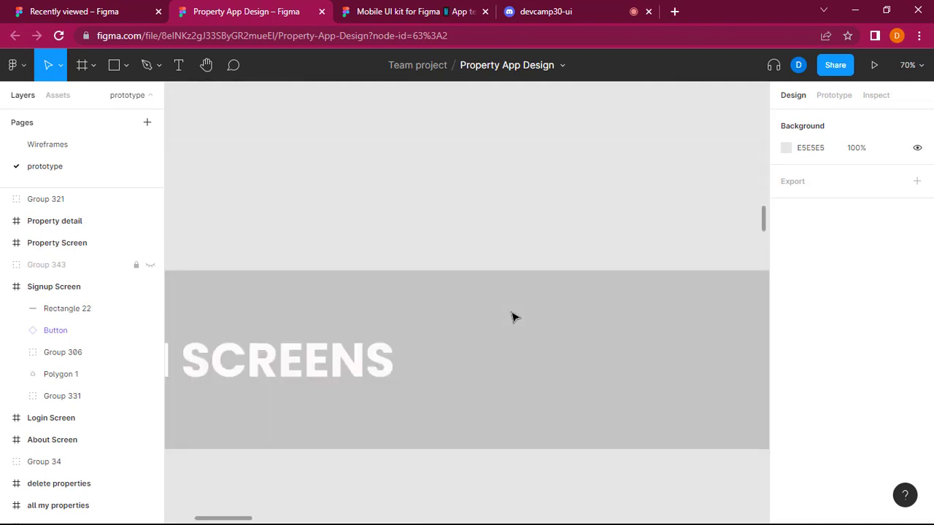
scroll(513, 317, up, 5)
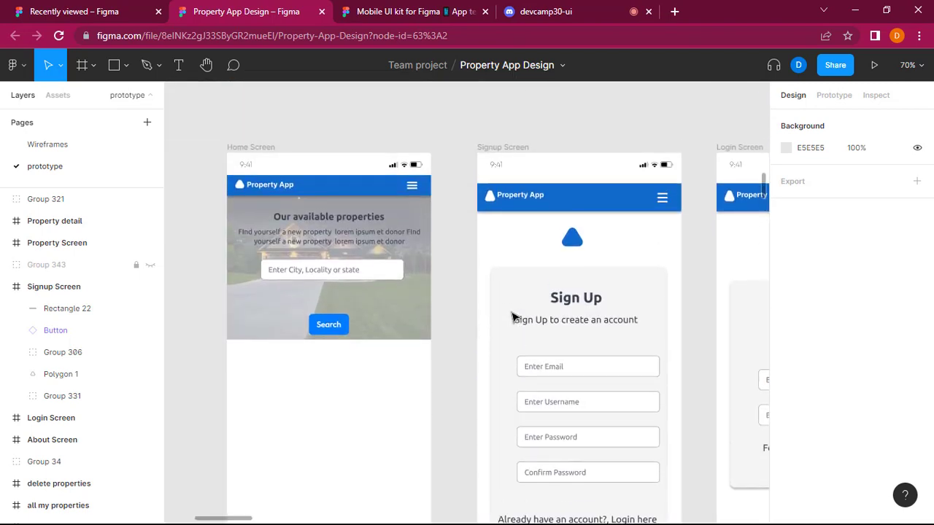
click(428, 402)
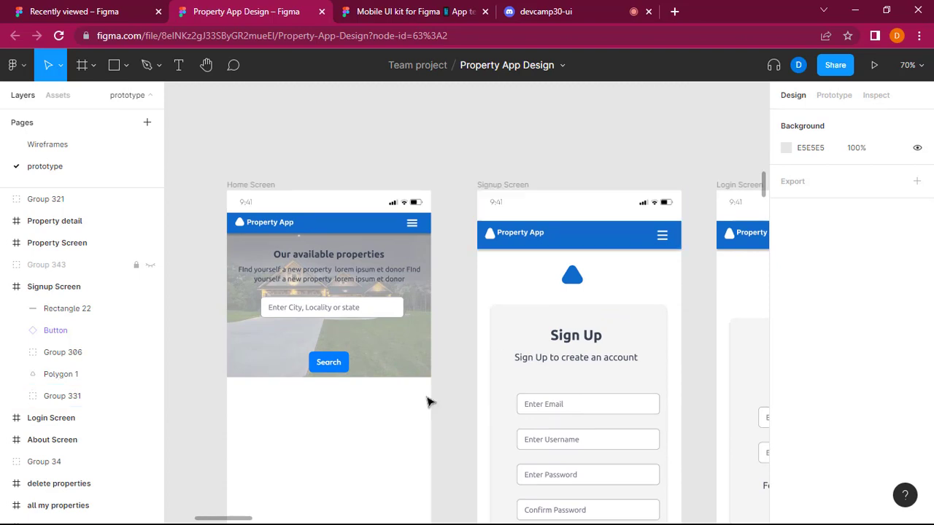
scroll(428, 402, down, 3)
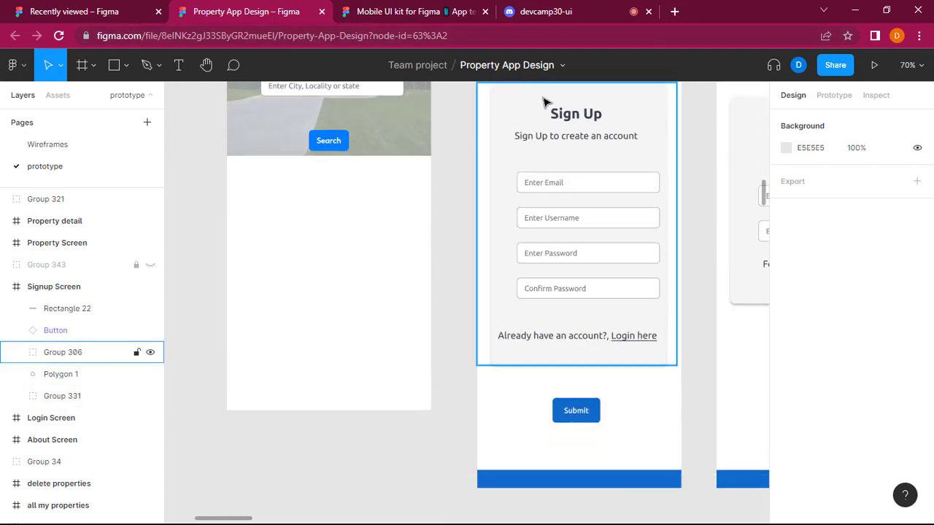
scroll(503, 217, up, 5)
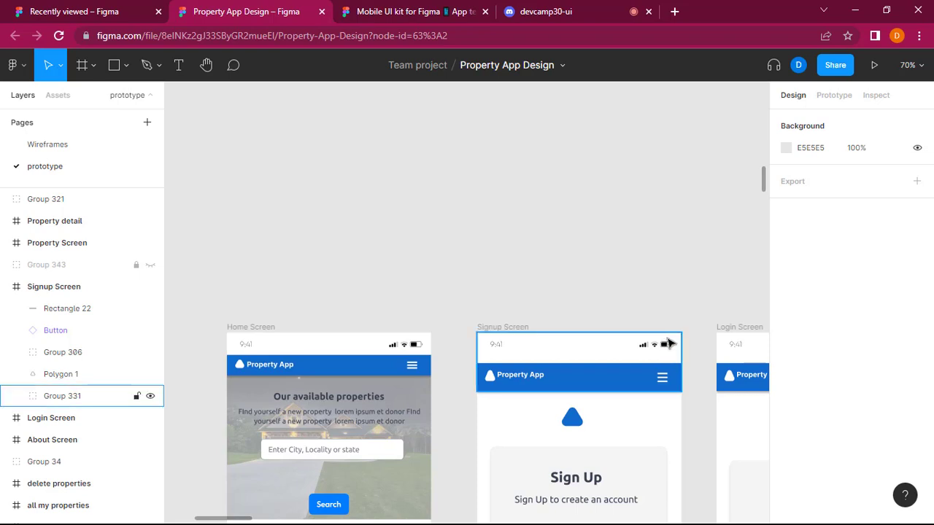
scroll(670, 344, right, 5)
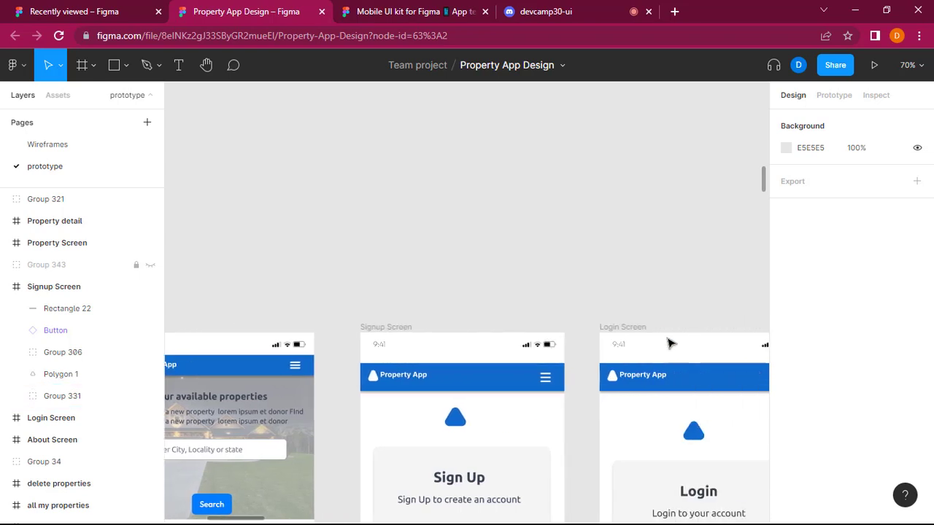
scroll(670, 344, left, 4)
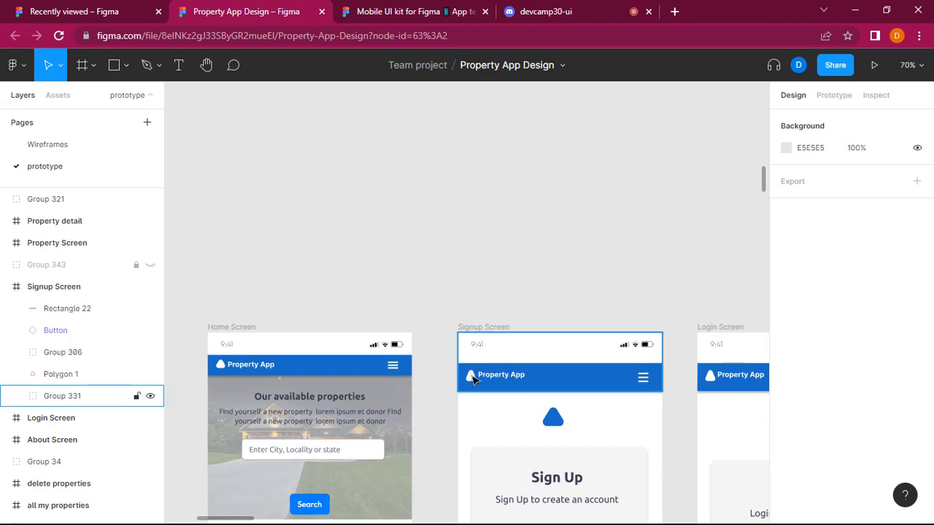
click(473, 379)
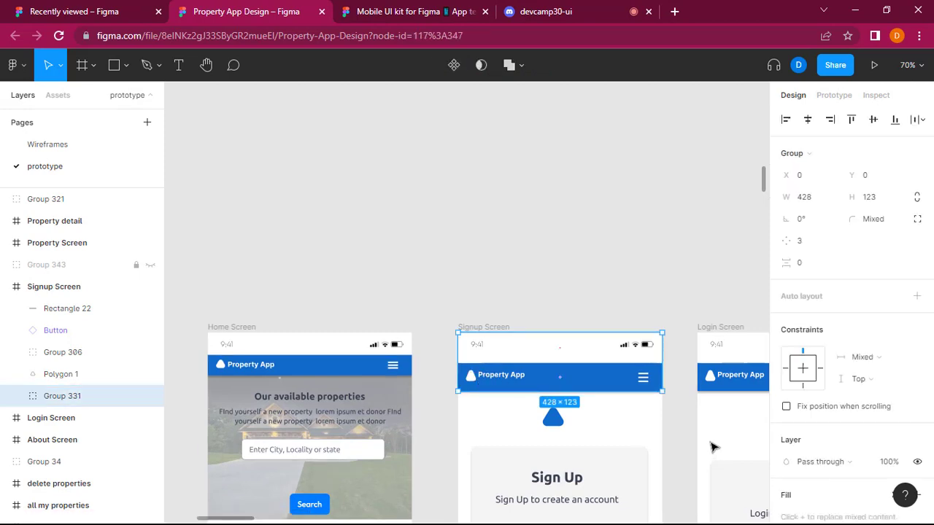
click(679, 428)
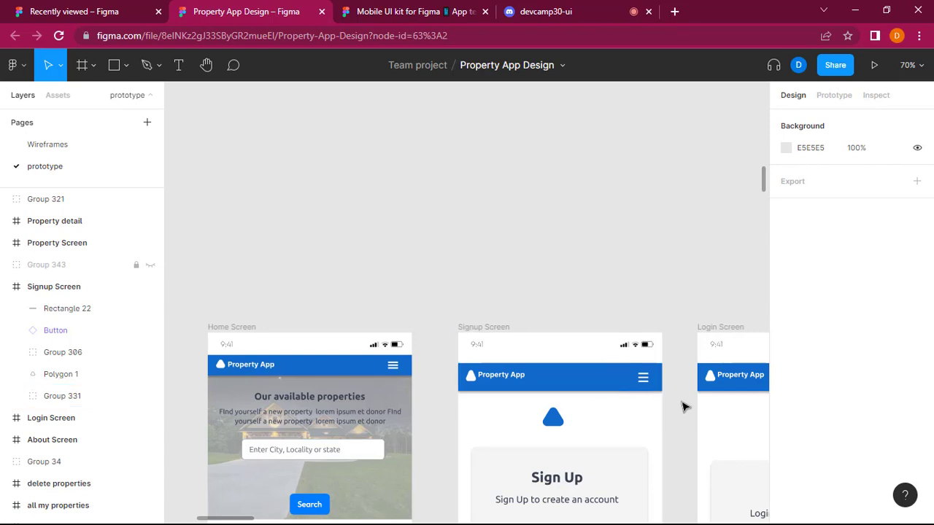
Examine the mobile About Screen's banner, house image, text and contact form alongside the neighbouring Login and Property screens.
scroll(682, 410, right, 10)
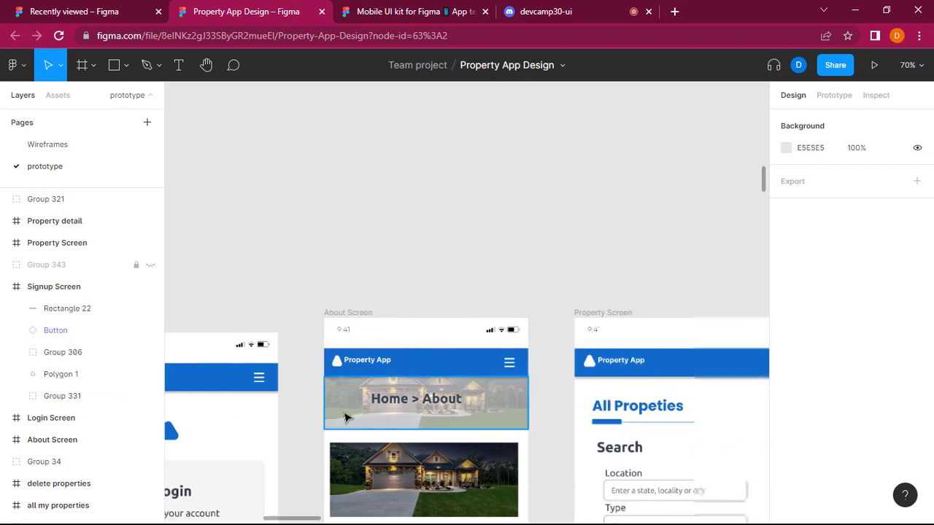
scroll(346, 416, down, 3)
scroll(346, 417, left, 2)
scroll(346, 417, down, 3)
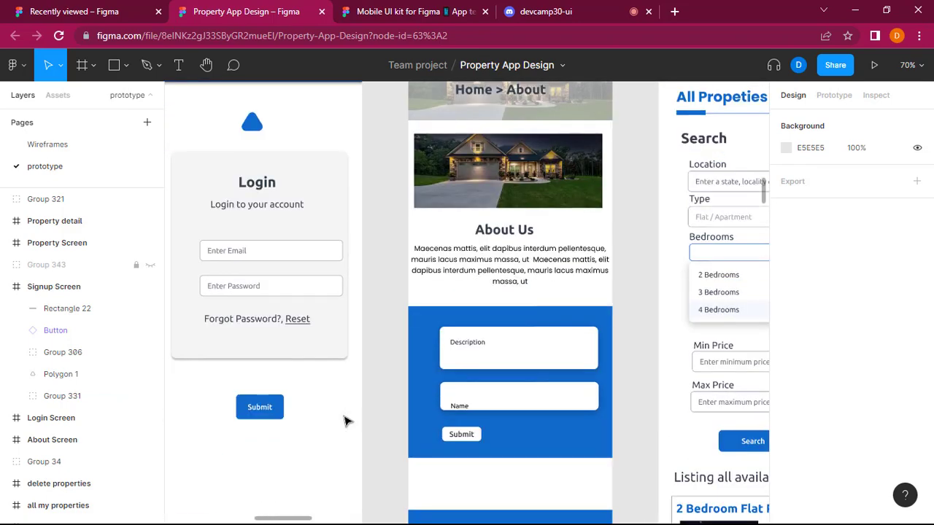
scroll(346, 421, left, 2)
scroll(346, 421, right, 3)
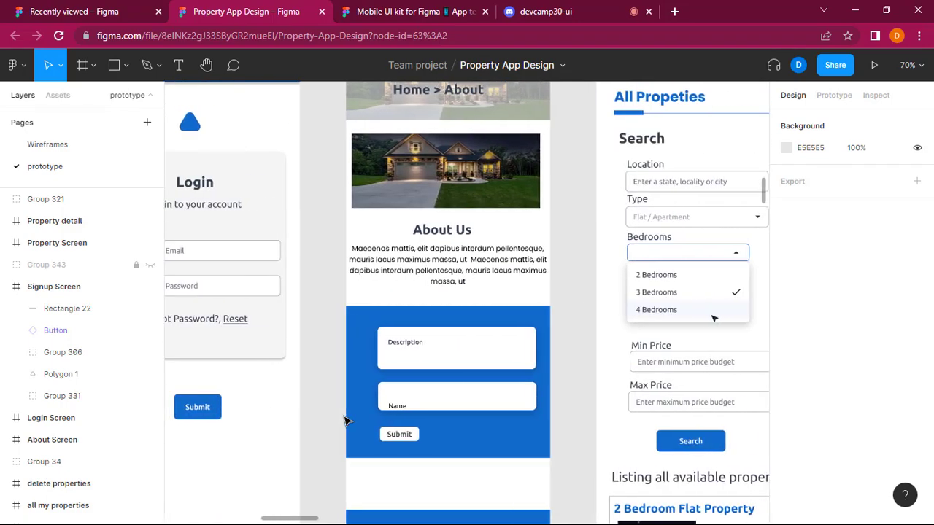
scroll(346, 421, up, 2)
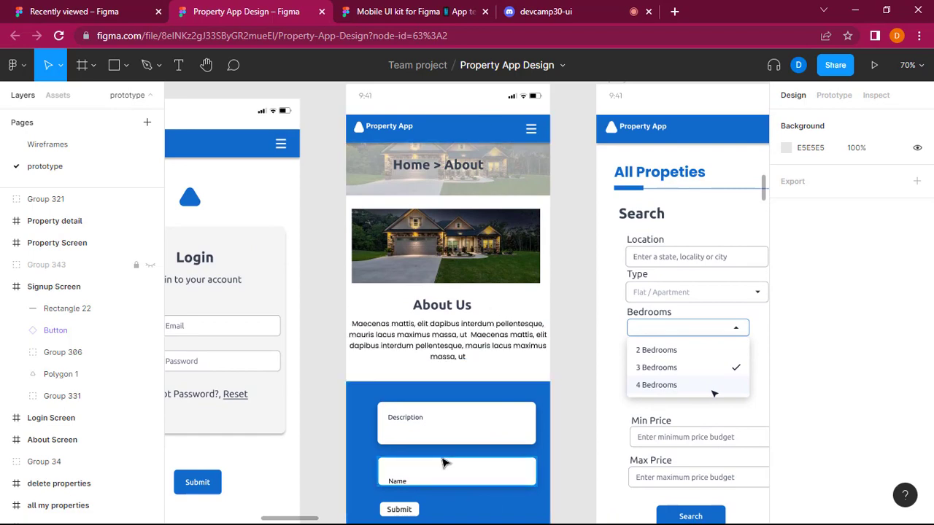
scroll(474, 363, up, 2)
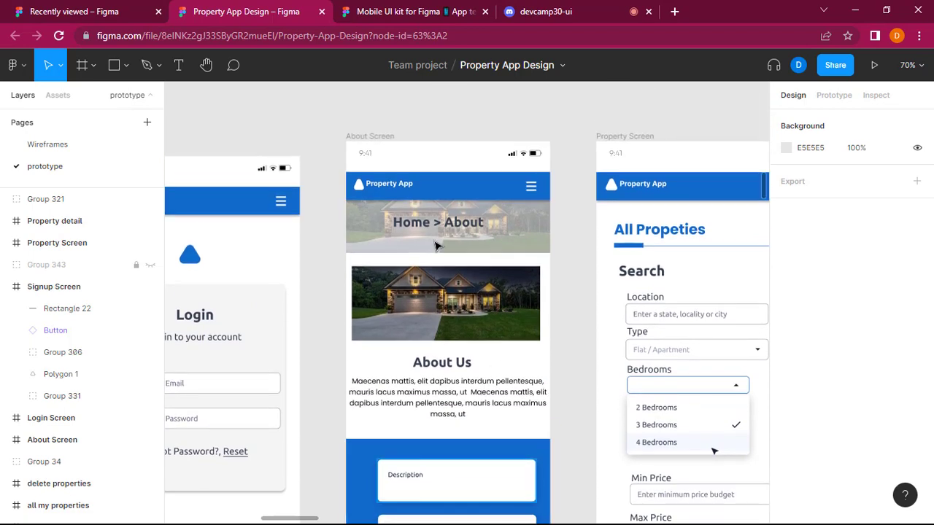
scroll(473, 363, down, 3)
scroll(475, 362, down, 3)
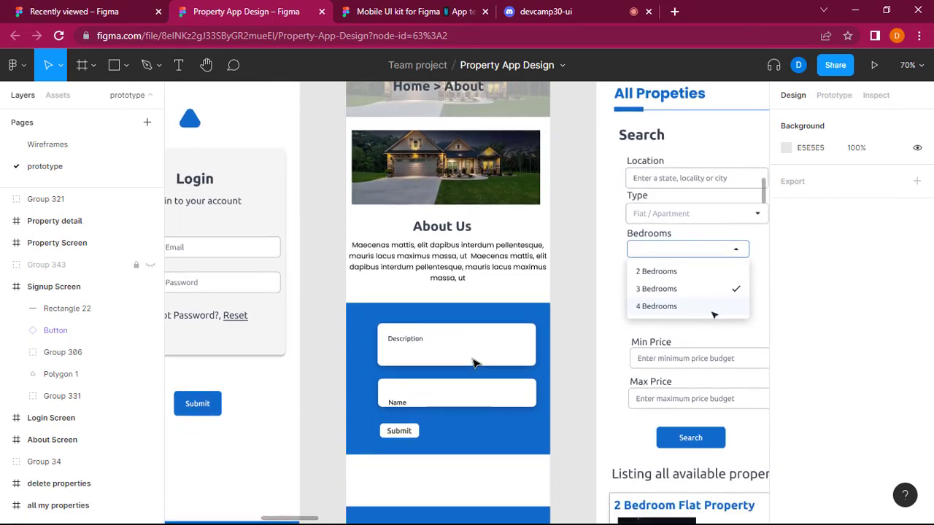
scroll(475, 363, up, 3)
scroll(474, 363, up, 2)
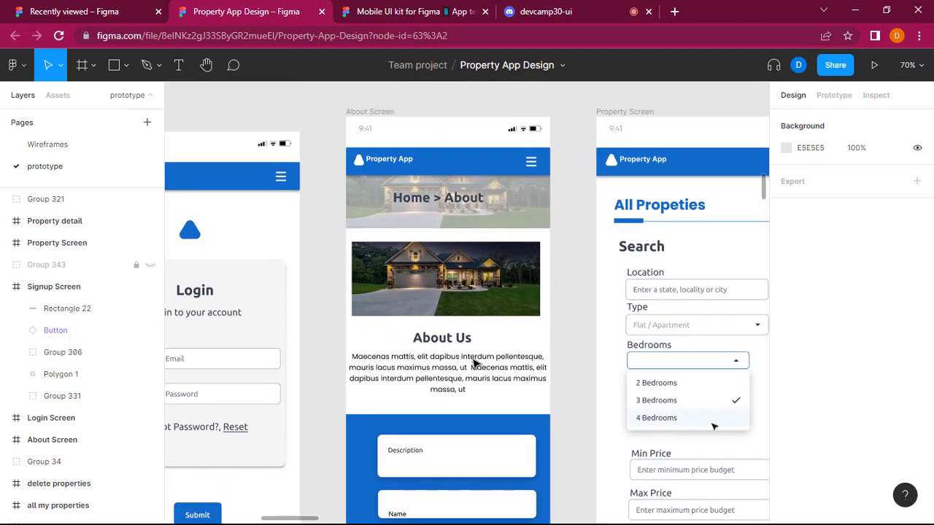
Compare the About Screen's layout and frame position with the mobile Login, Home, Signup and Property screens.
scroll(473, 363, left, 2)
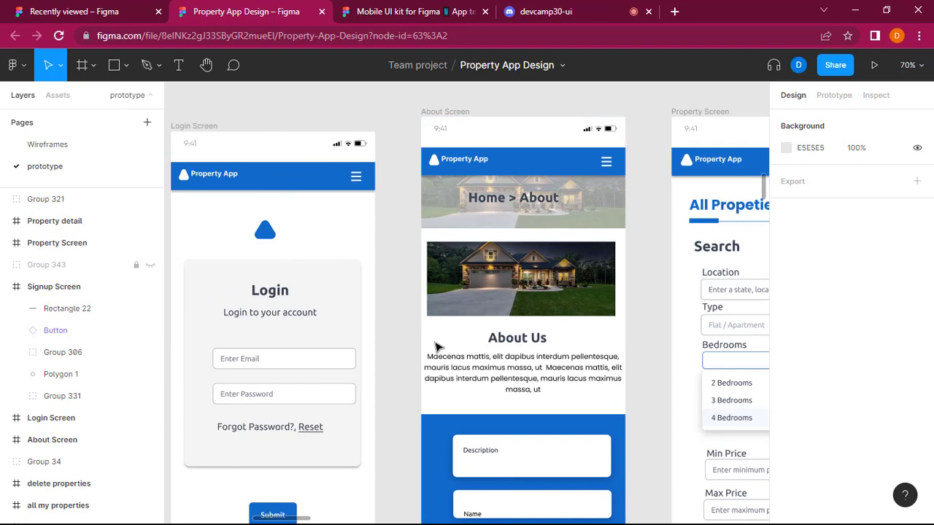
scroll(442, 399, down, 2)
scroll(474, 263, down, 3)
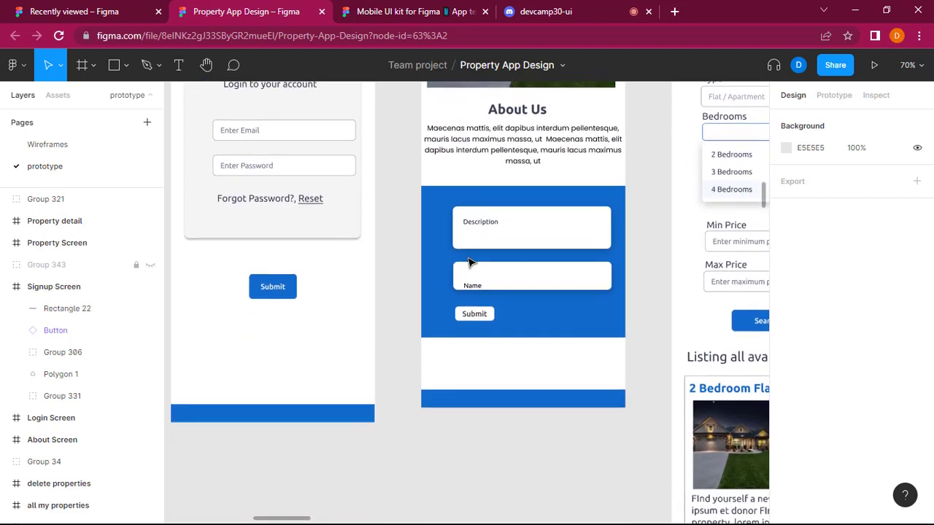
scroll(470, 263, up, 8)
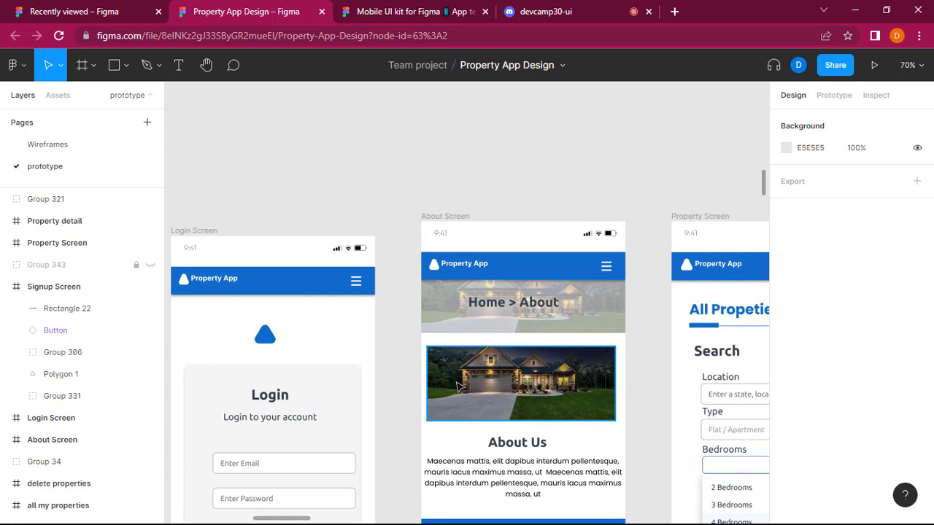
scroll(457, 387, left, 6)
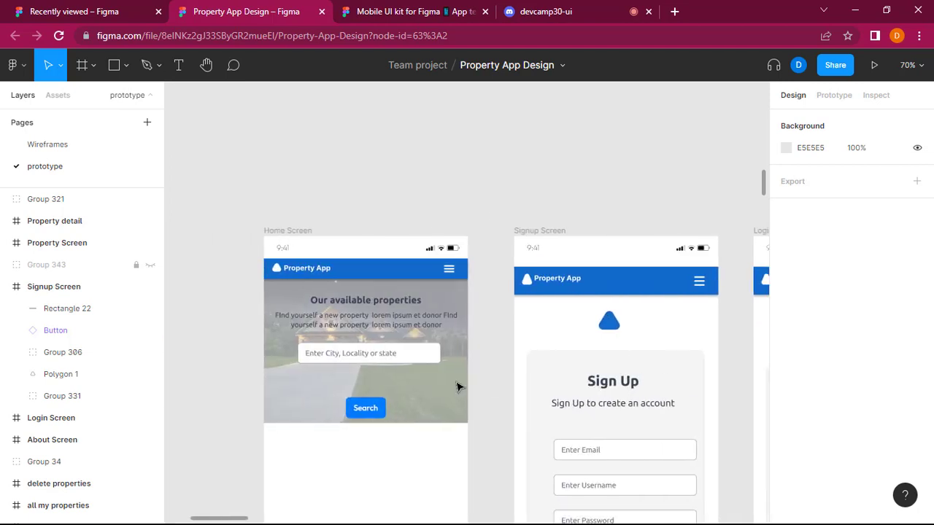
scroll(457, 386, right, 8)
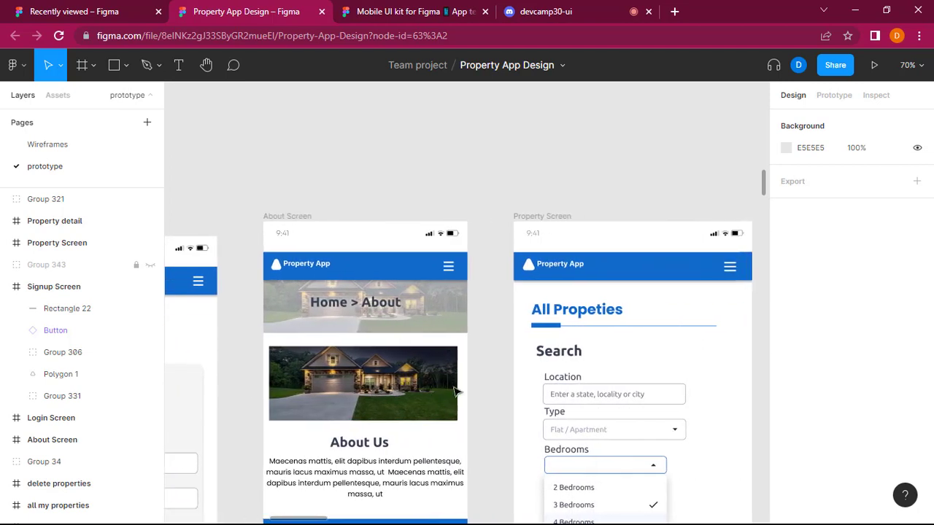
scroll(454, 393, right, 2)
scroll(454, 392, left, 3)
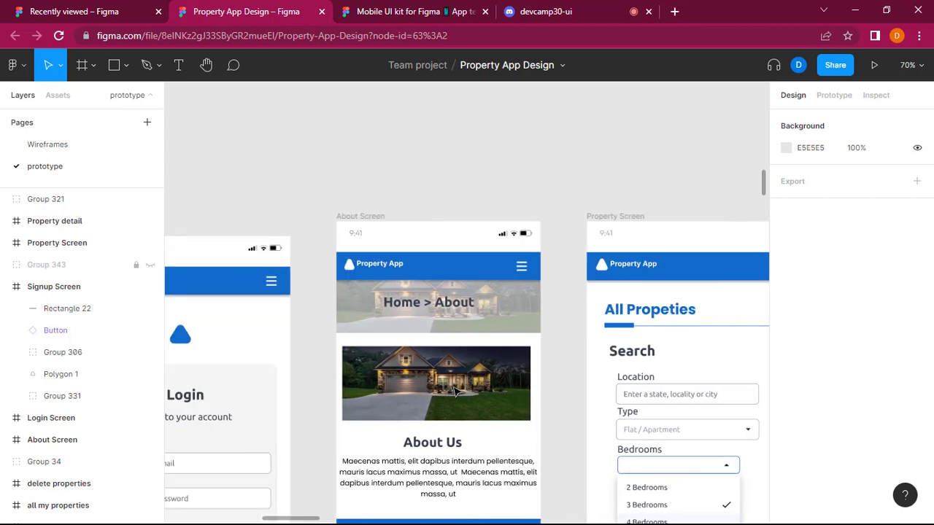
Narrow the About Us paragraph's text box to 395 wide at X 12 so its sides line up with the house image.
scroll(454, 393, down, 1)
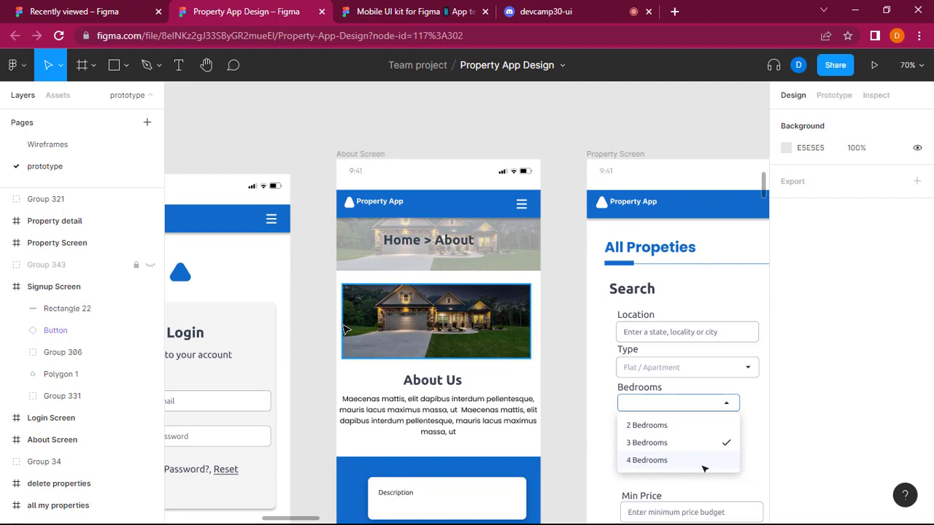
click(346, 330)
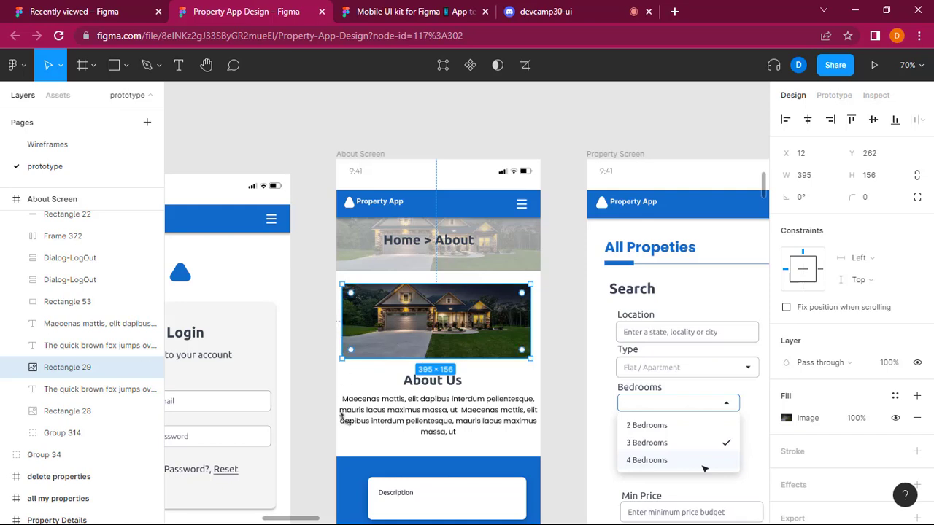
scroll(343, 409, down, 3)
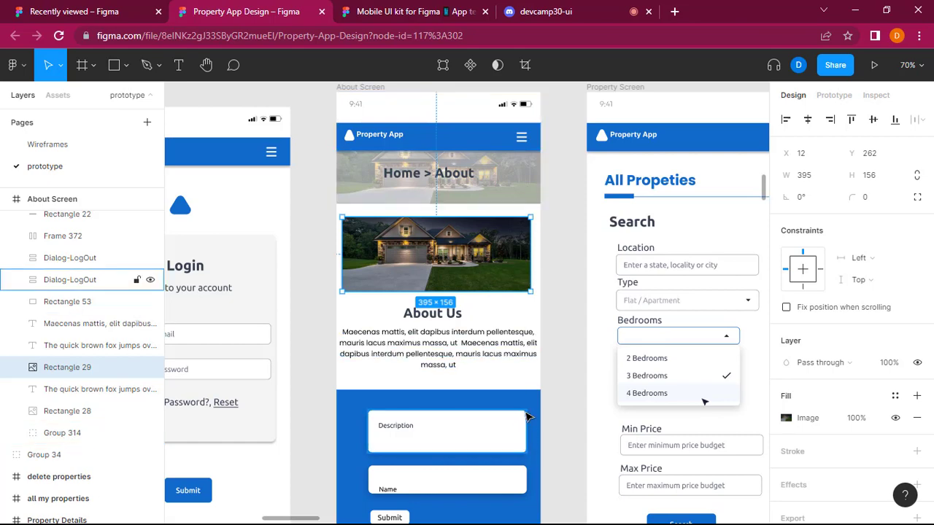
scroll(532, 426, down, 3)
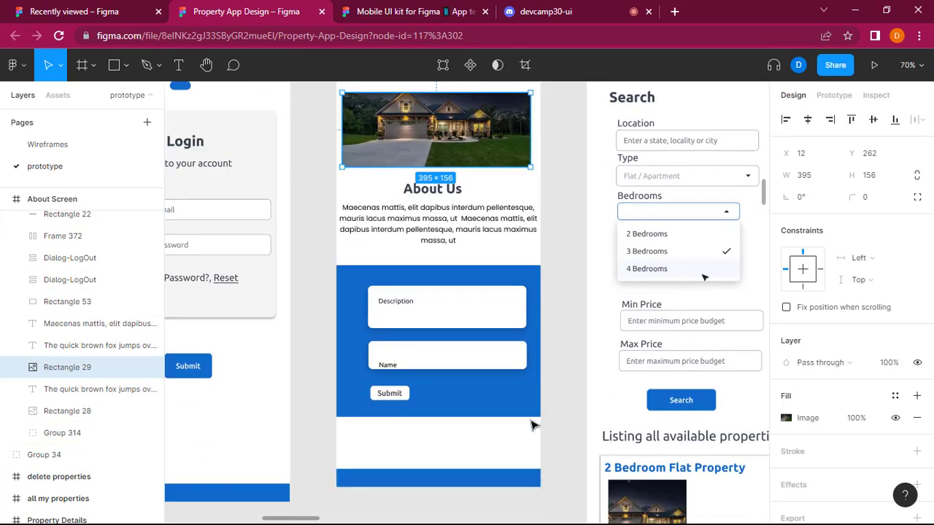
click(490, 224)
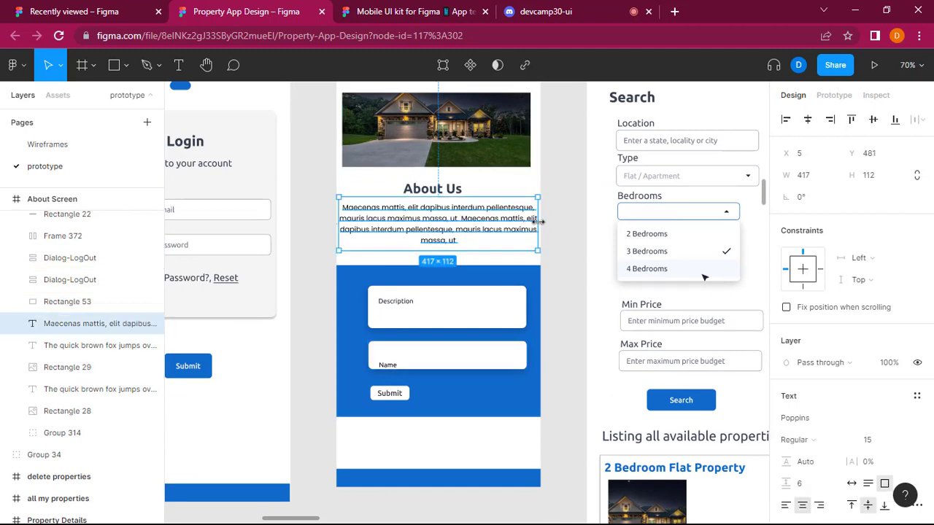
drag(538, 222, 531, 221)
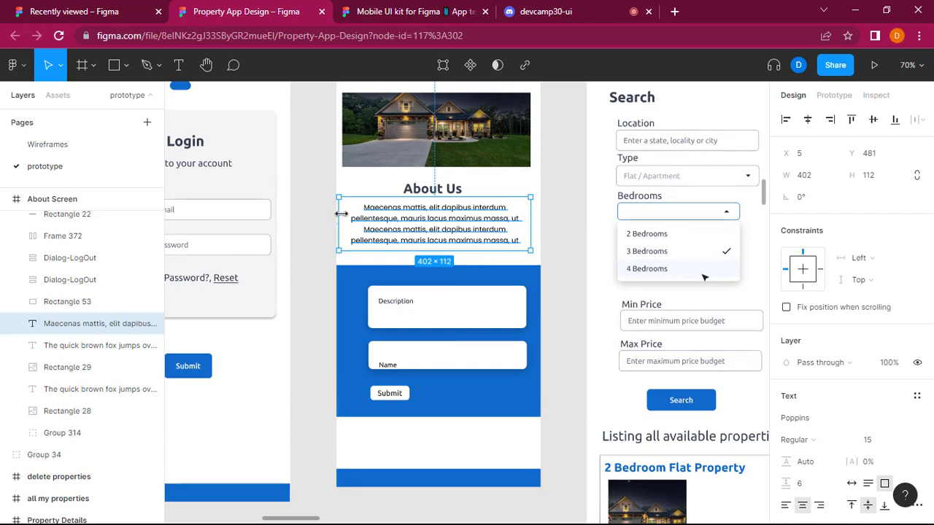
drag(340, 214, 345, 213)
double_click(435, 238)
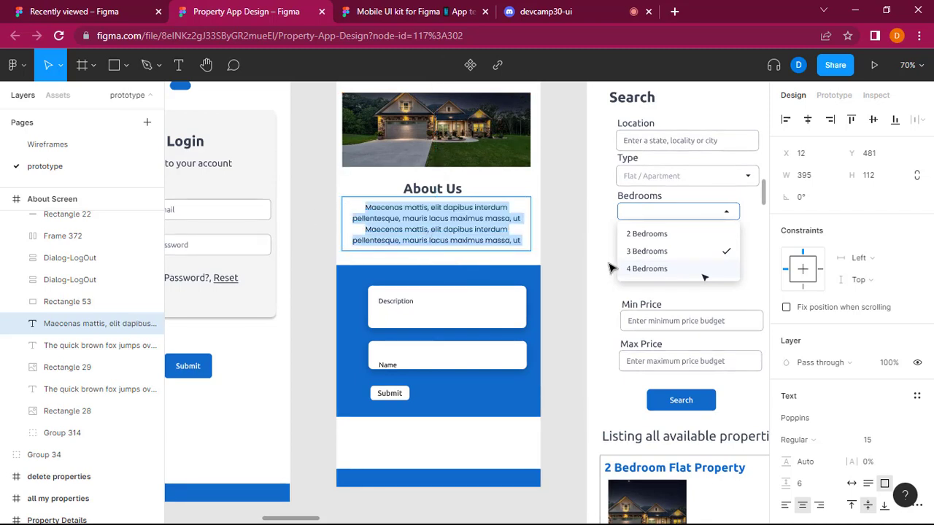
key(Escape)
click(576, 277)
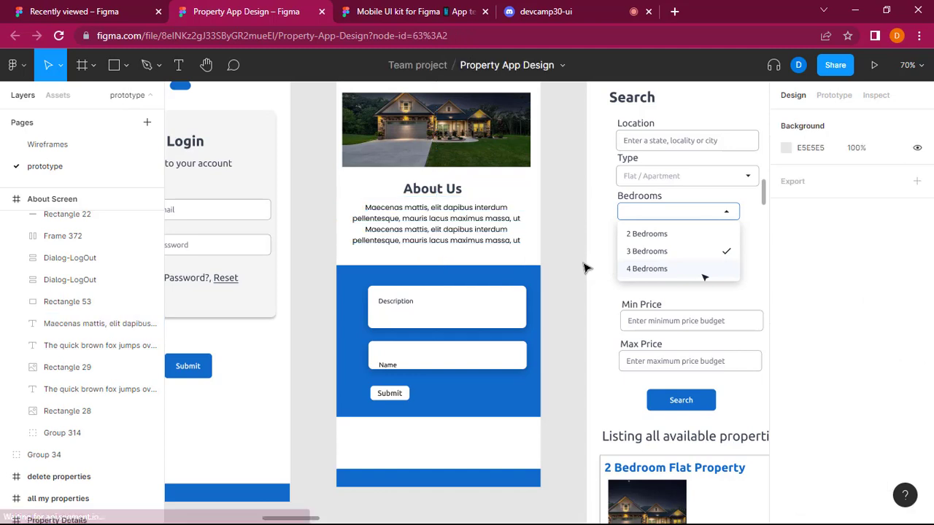
Widen the About Screen's Description box to about 364 by extending its left edge to about X 34.
click(506, 306)
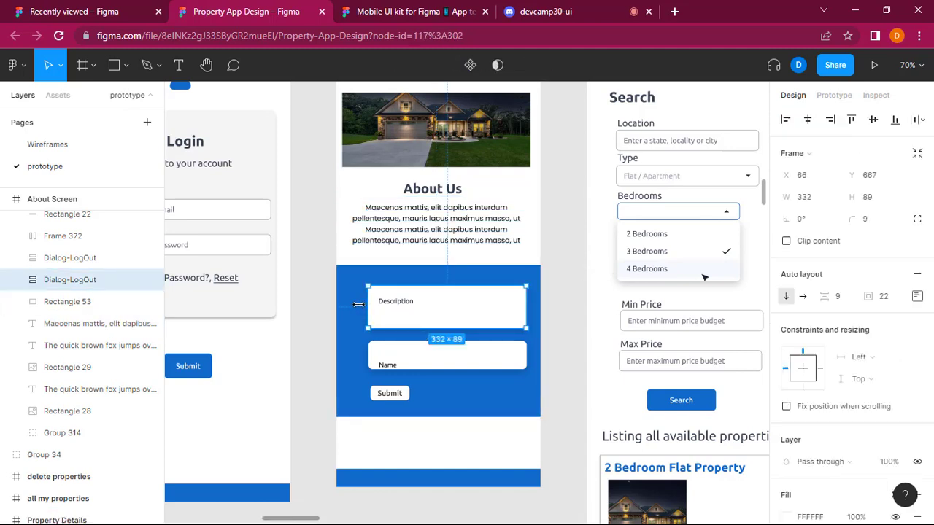
drag(358, 304, 354, 305)
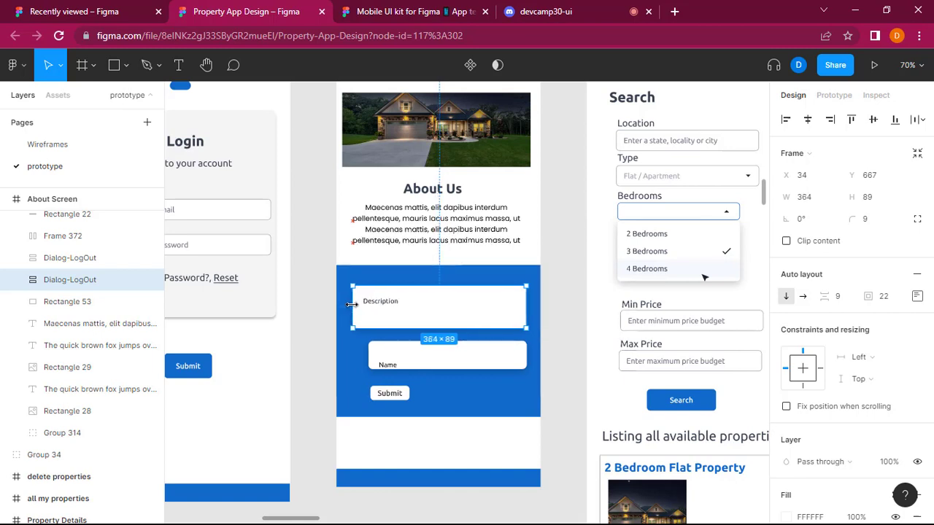
Narrow the house image above About Us to about 384 wide by moving its left edge inward to about X 23.
scroll(398, 195, up, 2)
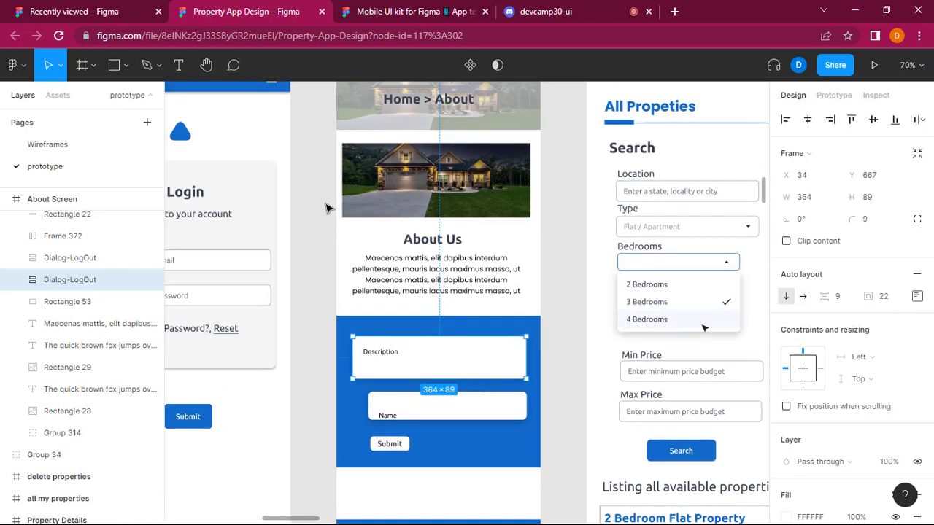
click(348, 196)
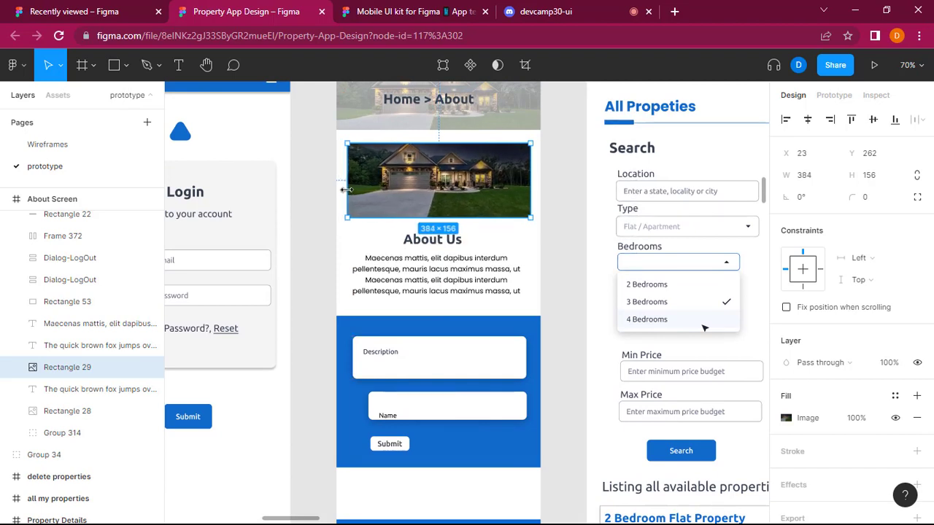
drag(344, 190, 348, 191)
click(584, 203)
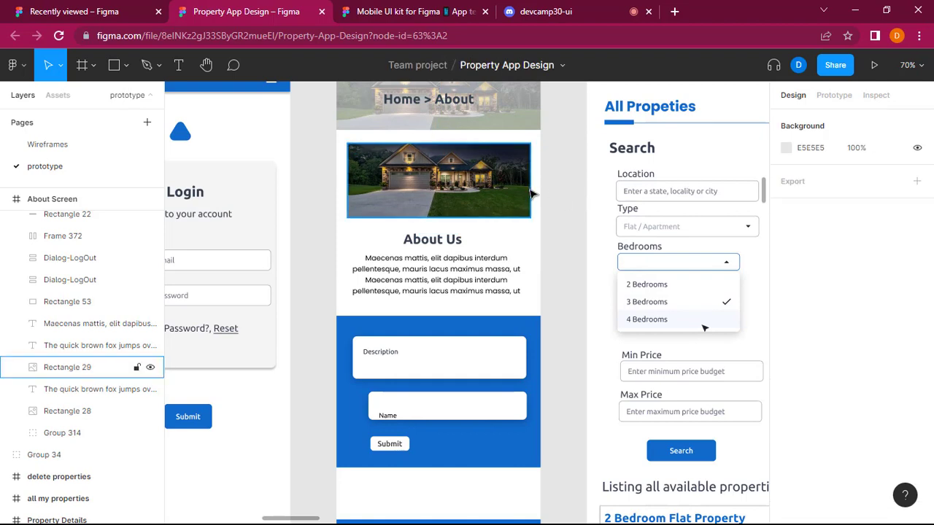
Widen the house image above About Us to 392 and centre it horizontally within the About Screen.
click(394, 181)
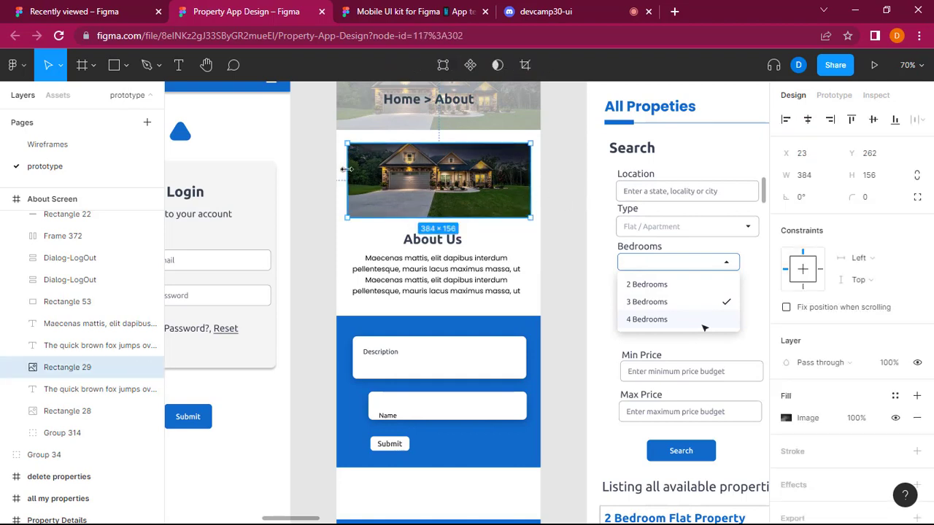
drag(343, 169, 338, 170)
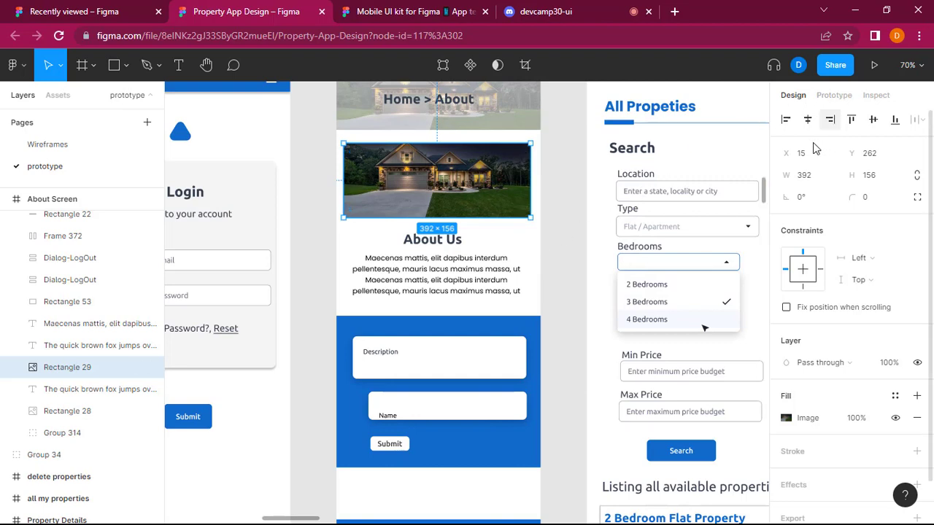
drag(786, 153, 778, 168)
click(583, 292)
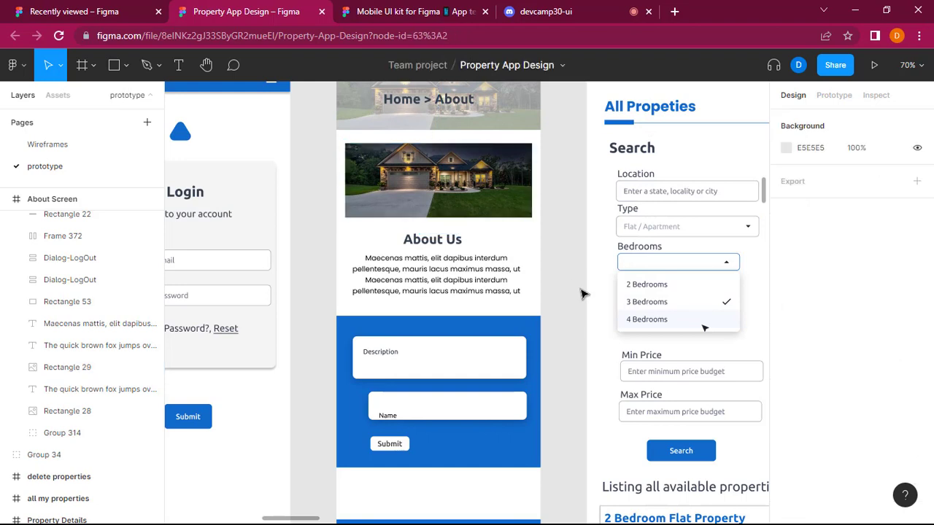
Widen the Name box to 365 by extending its left edge to X 34 and move the Submit button to X 34 beneath it.
click(415, 425)
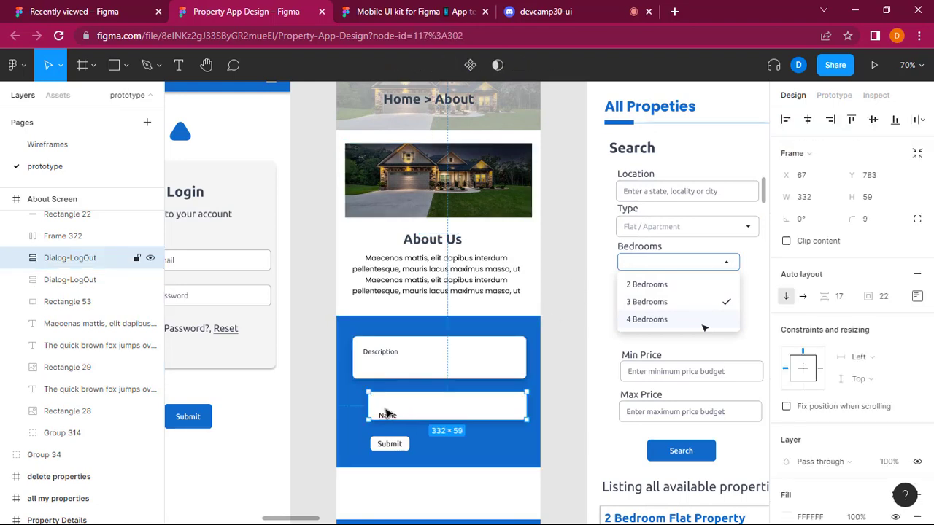
drag(368, 406, 353, 406)
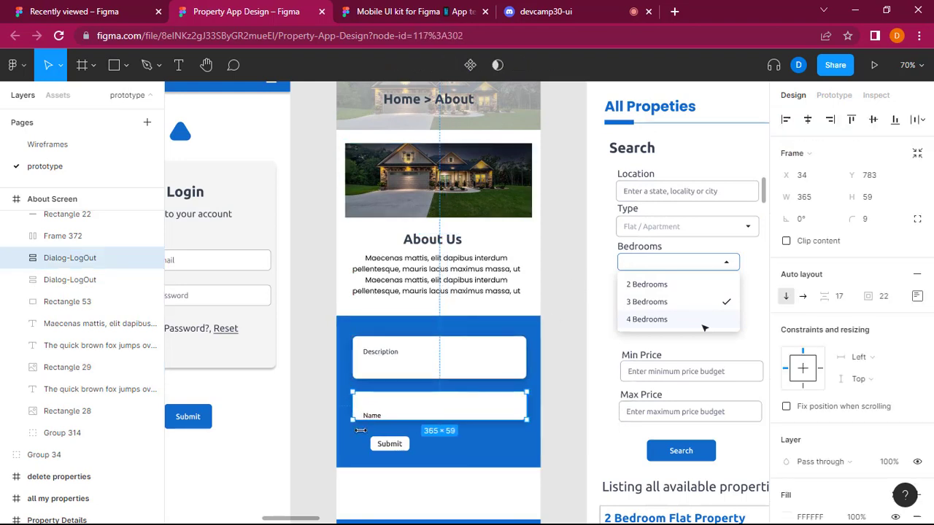
click(386, 447)
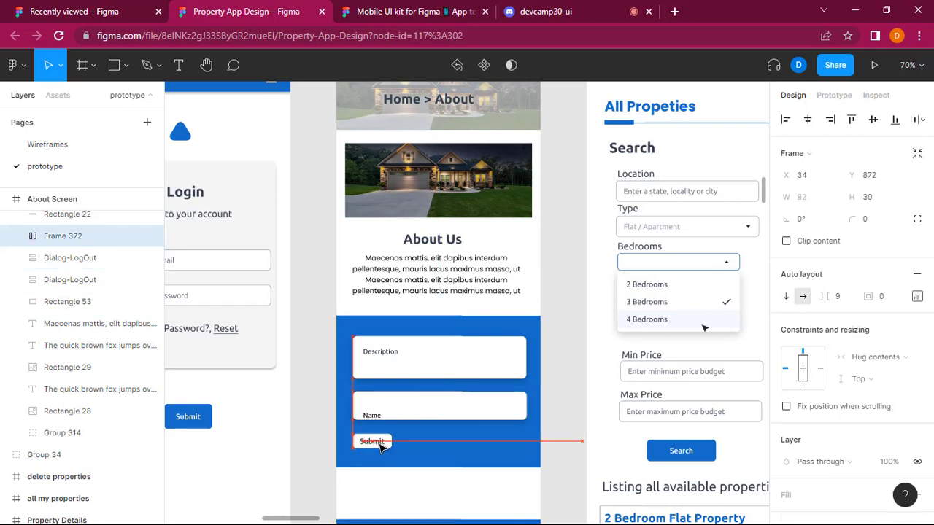
drag(383, 445, 364, 442)
click(571, 400)
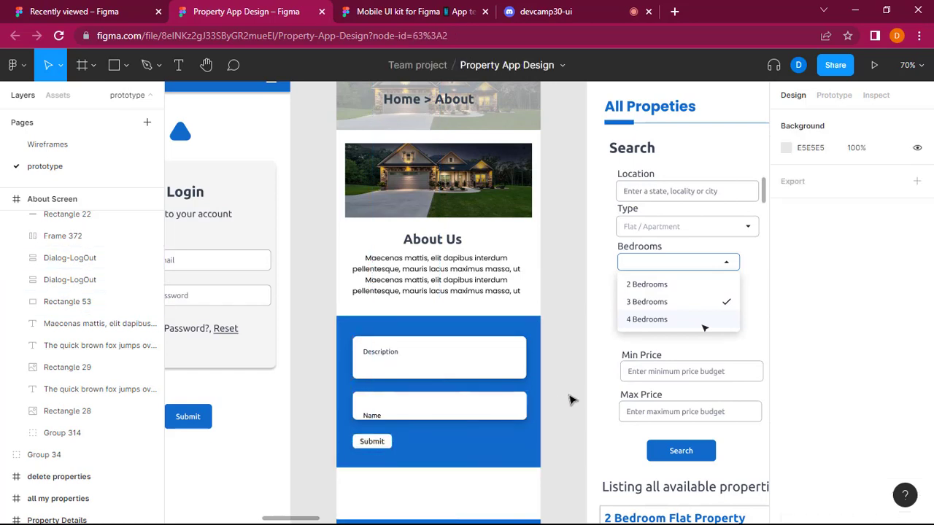
Review the About Screen from header to footer, checking the alignment of the house image, paragraph, form boxes and Submit button.
scroll(407, 243, up, 3)
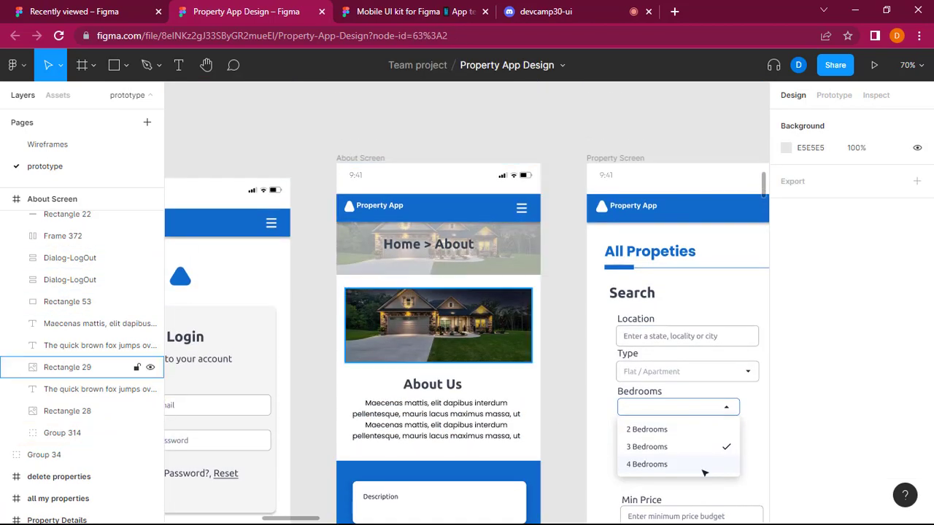
scroll(345, 332, down, 3)
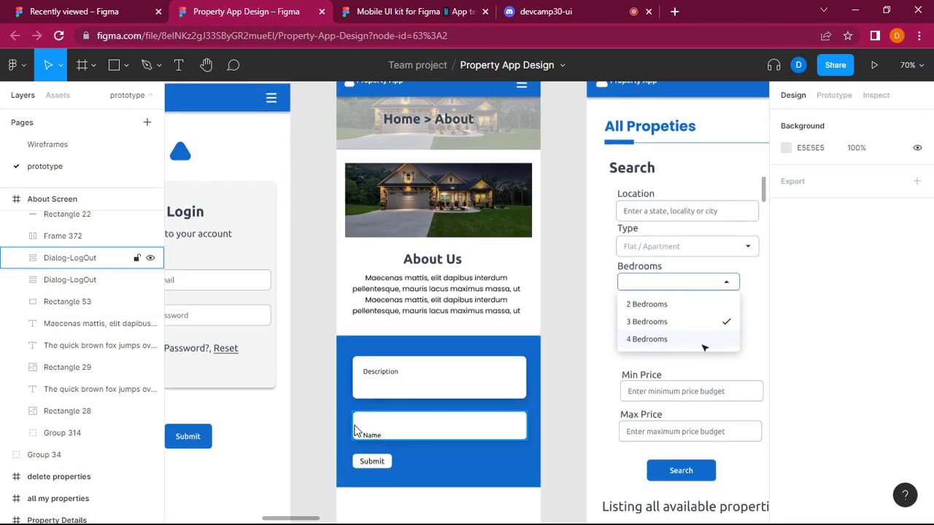
scroll(437, 436, down, 5)
scroll(437, 438, down, 1)
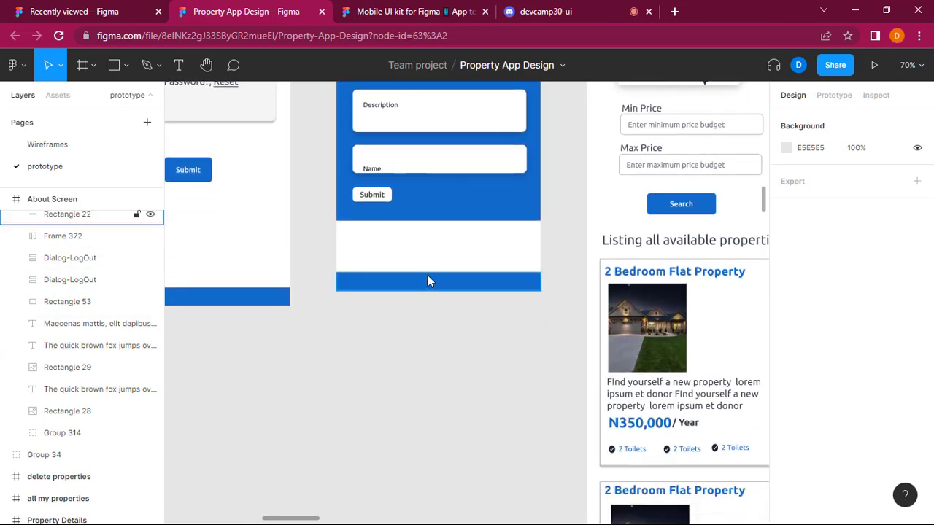
scroll(428, 282, up, 7)
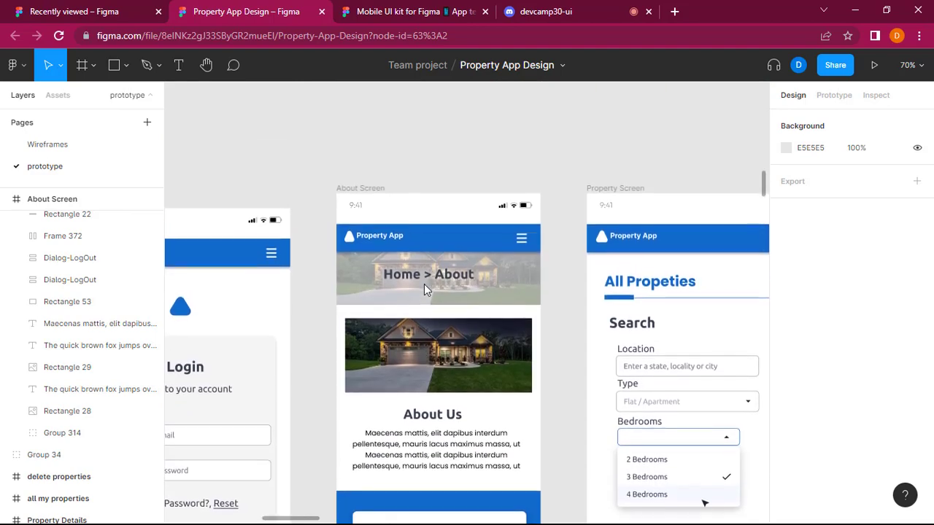
scroll(424, 290, down, 2)
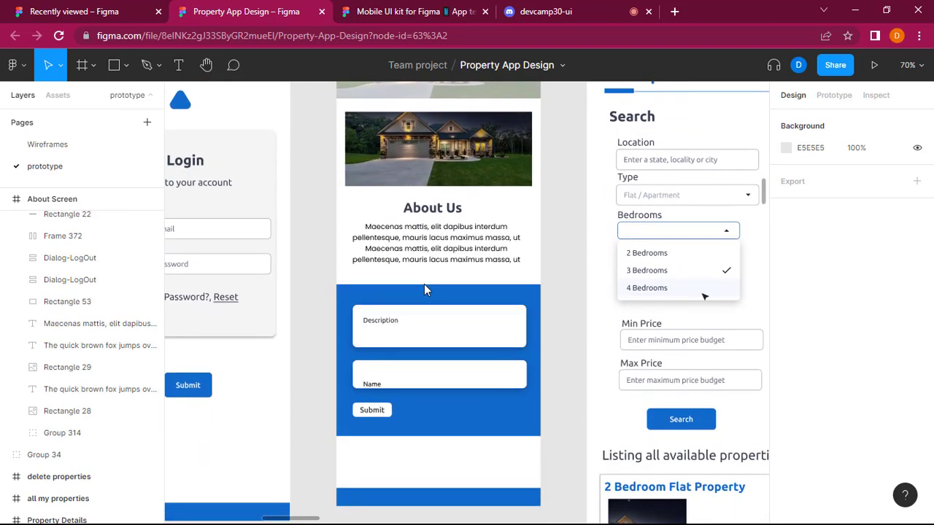
scroll(426, 290, up, 4)
Compare the Property Screen's layout and margins with the neighbouring Login, About, Property detail and Mobile Home screens.
scroll(425, 289, right, 4)
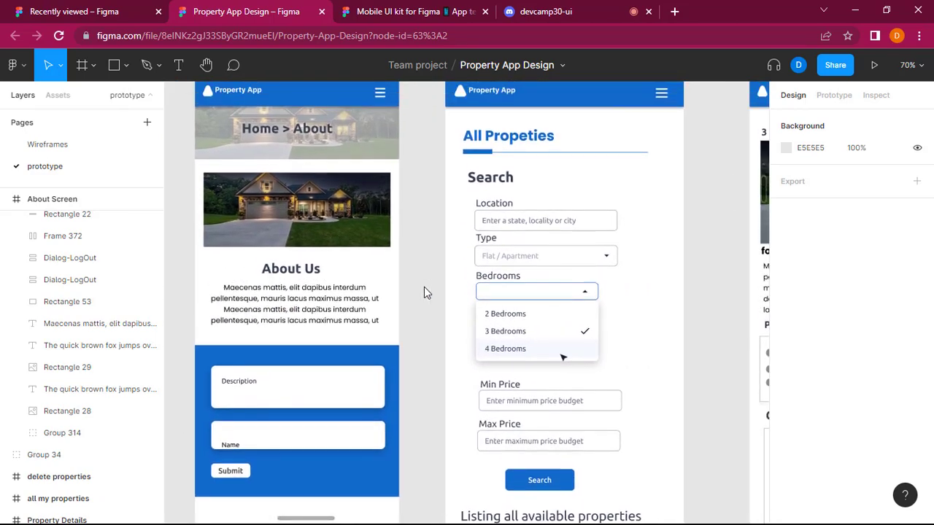
scroll(425, 292, right, 5)
scroll(425, 292, up, 1)
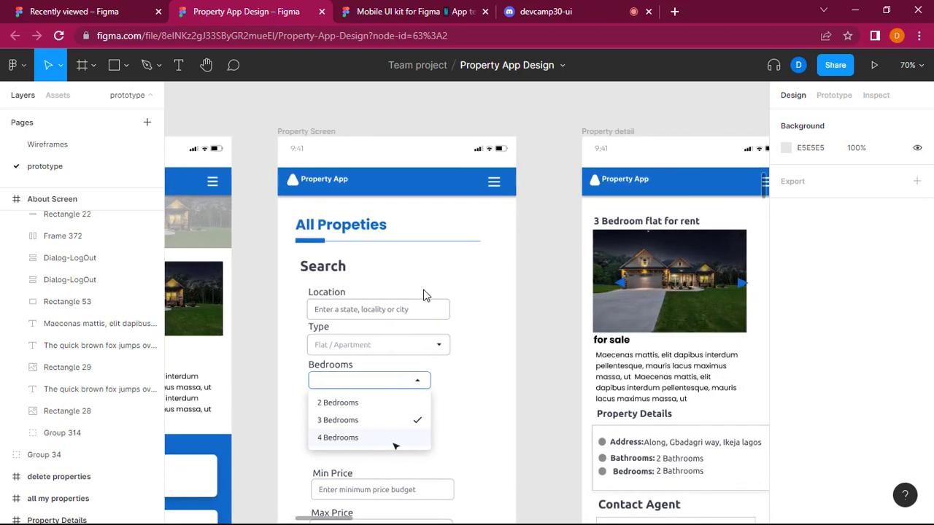
scroll(434, 292, left, 1)
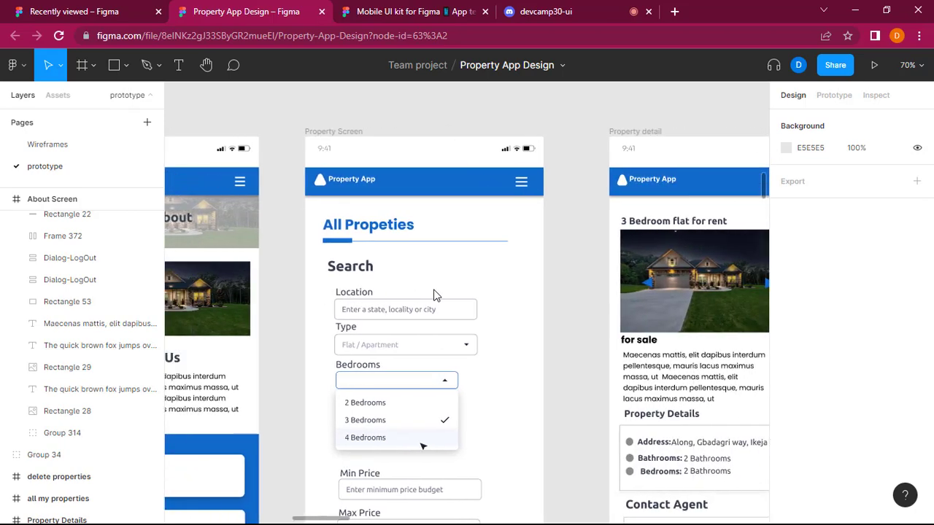
scroll(433, 294, down, 10)
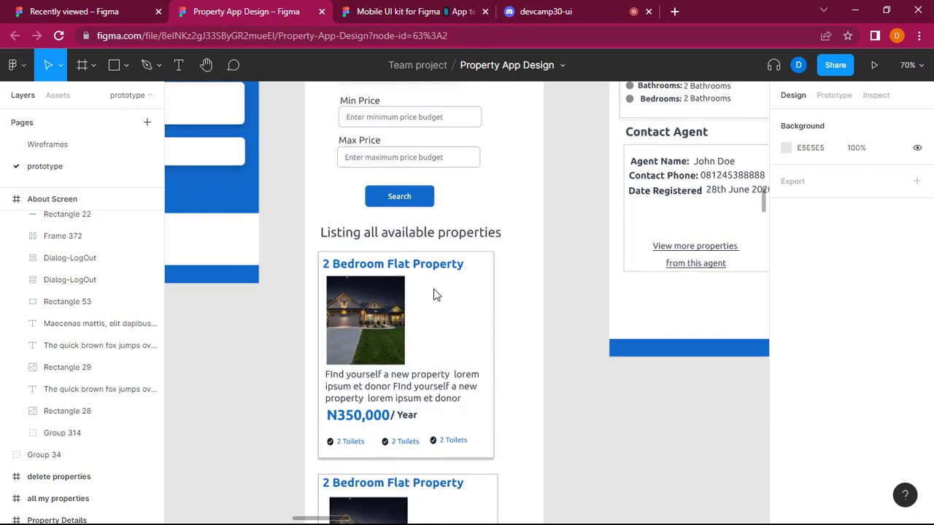
scroll(433, 294, down, 1)
scroll(430, 317, up, 10)
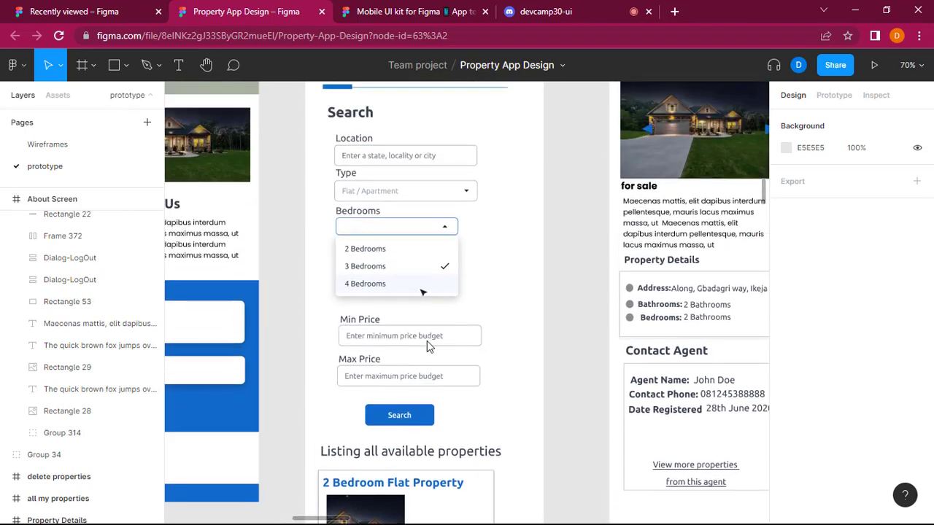
scroll(427, 351, up, 1)
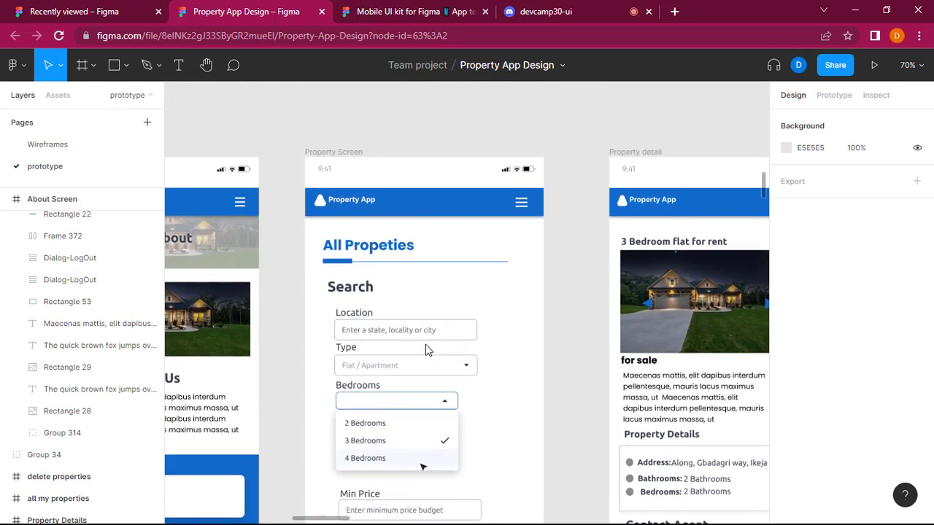
scroll(534, 333, right, 6)
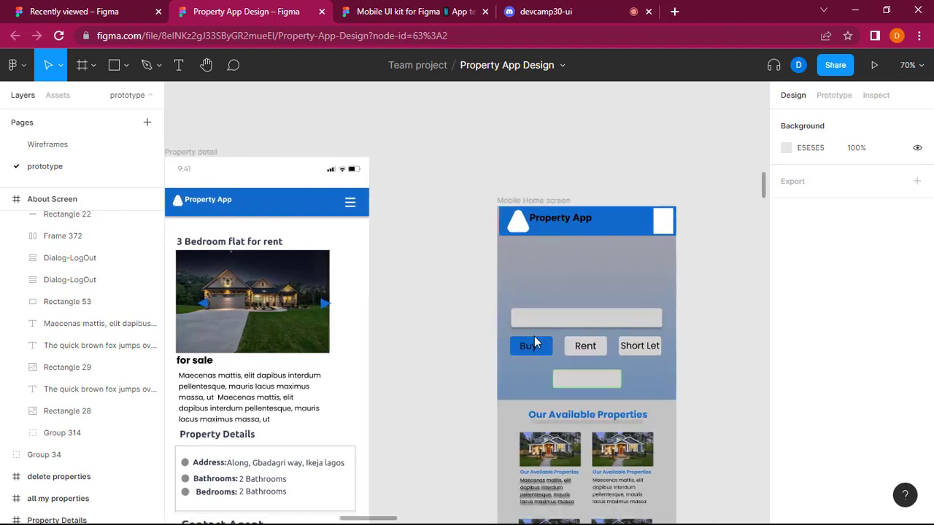
scroll(534, 335, left, 7)
scroll(567, 330, left, 3)
scroll(567, 329, right, 4)
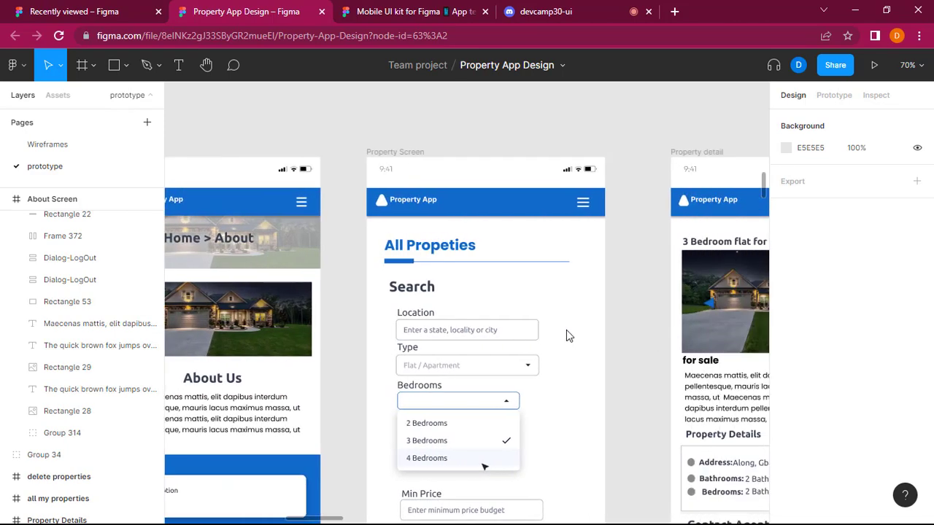
scroll(566, 330, down, 3)
scroll(573, 330, down, 2)
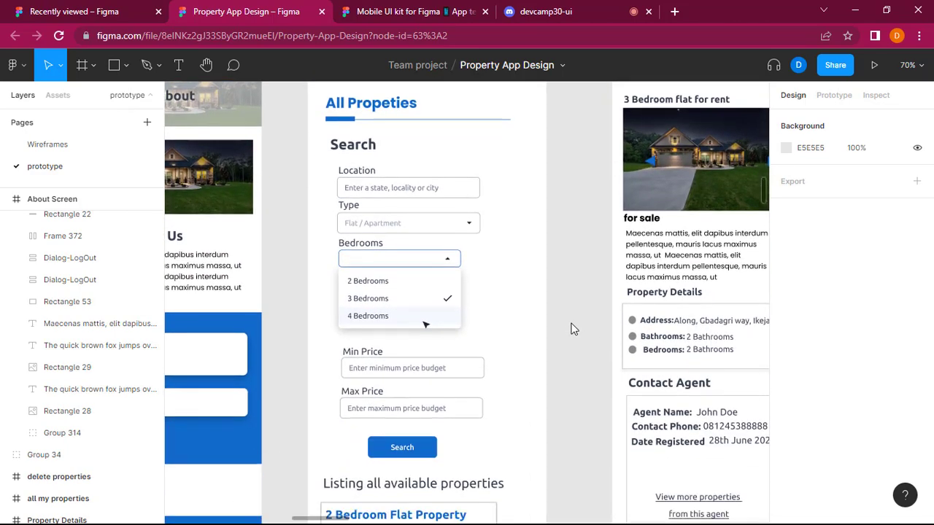
scroll(573, 332, up, 10)
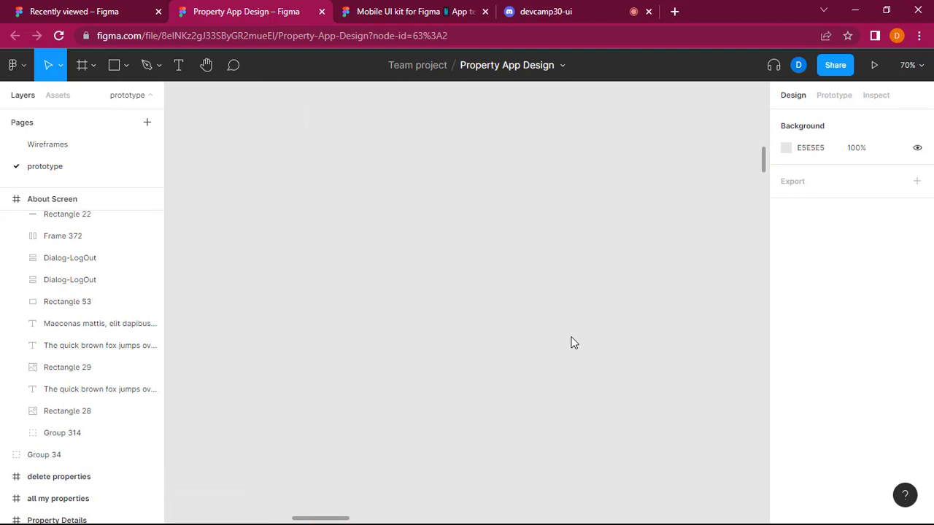
scroll(579, 332, down, 8)
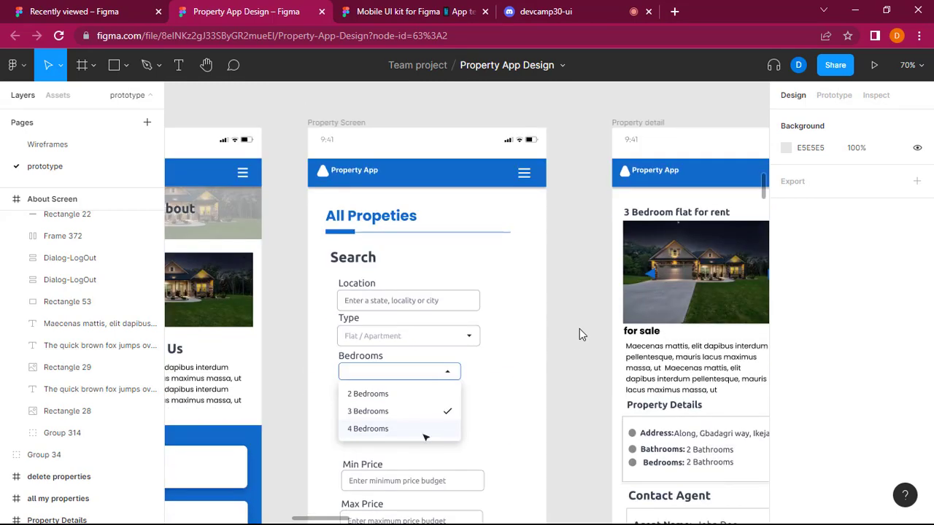
ctrl+scroll(579, 332, down, 3)
ctrl+scroll(579, 333, down, 2)
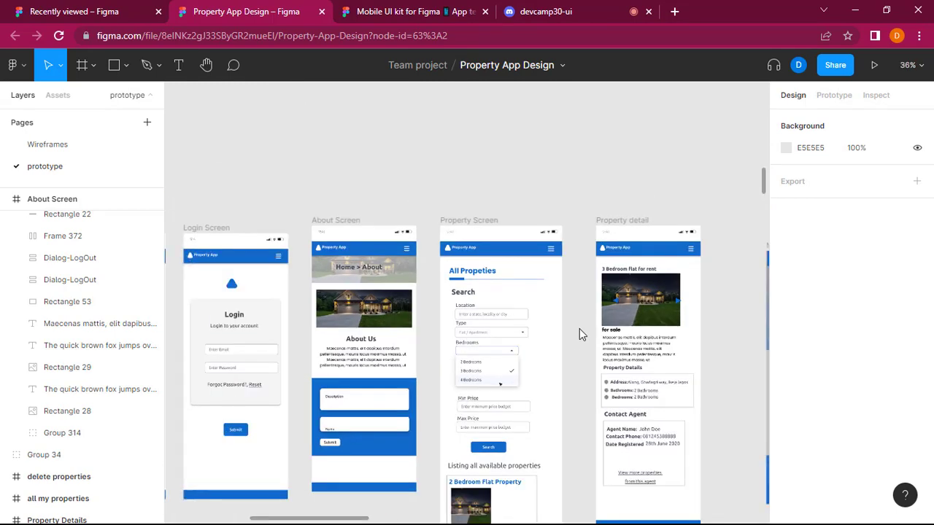
ctrl+scroll(580, 333, up, 4)
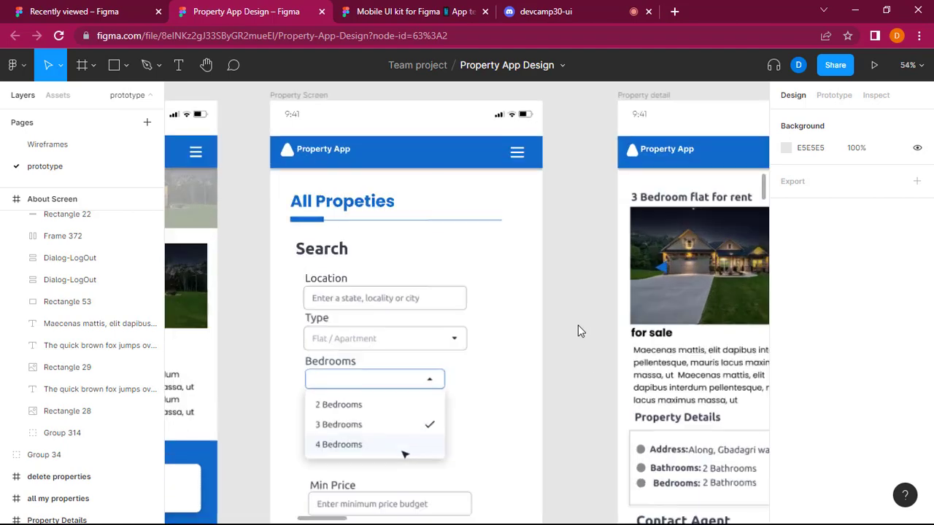
Examine the Property Screen's search form fields and 2 Bedroom Flat Property cards down to the footer for alignment and side margins.
scroll(578, 334, down, 1)
scroll(579, 333, left, 2)
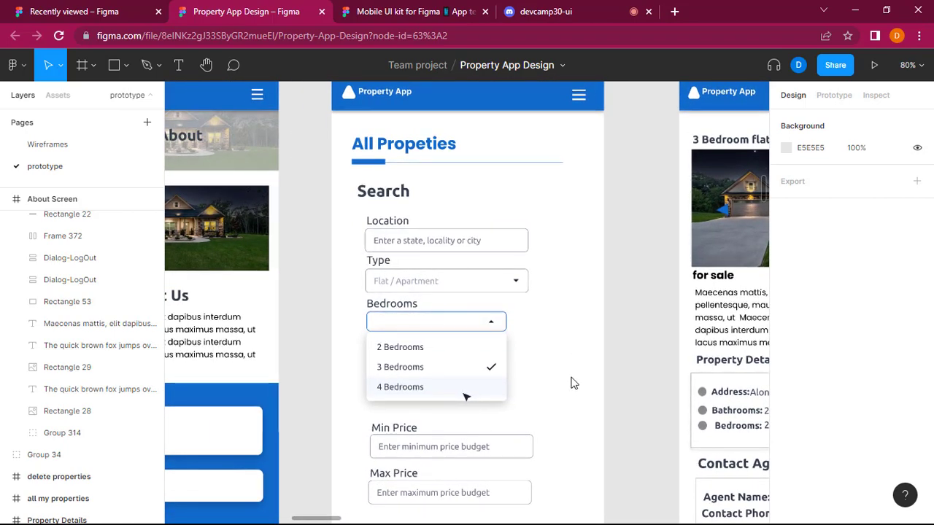
scroll(573, 383, down, 2)
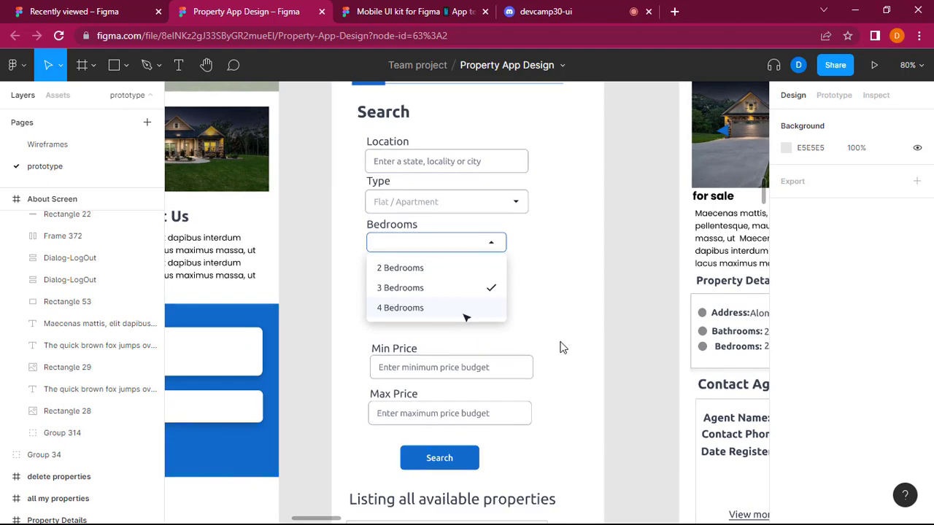
scroll(560, 346, up, 1)
scroll(561, 346, down, 6)
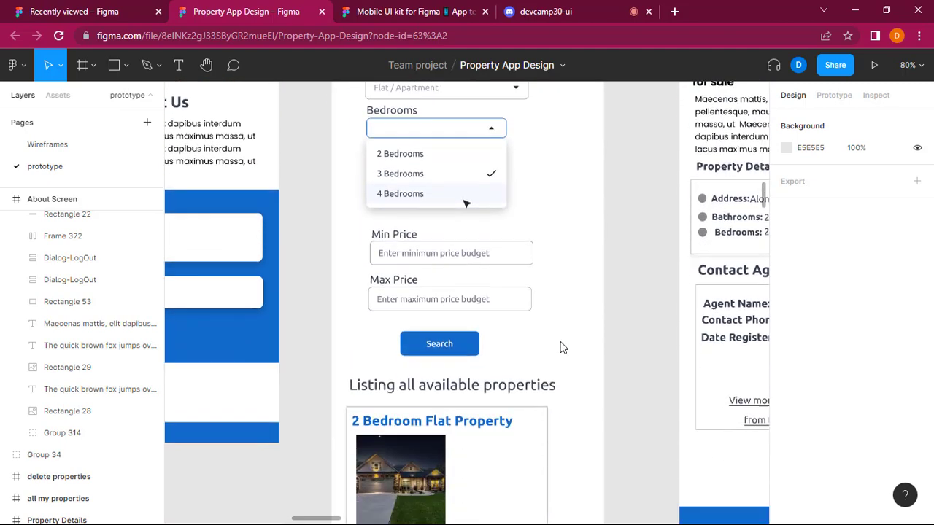
scroll(562, 340, down, 5)
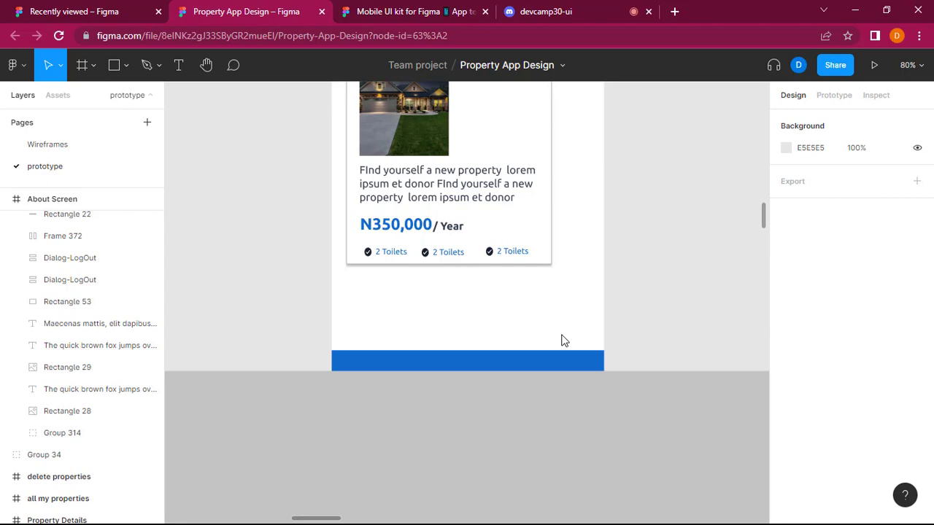
scroll(562, 341, up, 10)
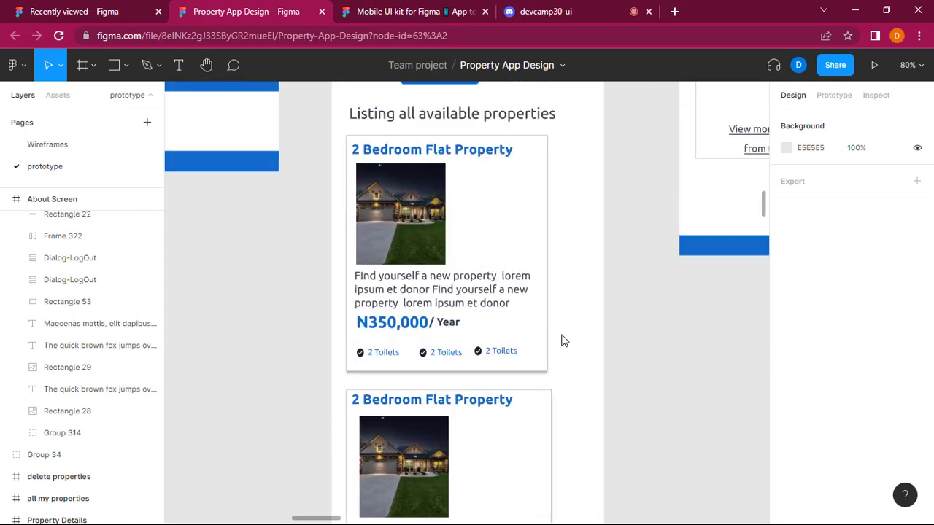
scroll(562, 345, up, 3)
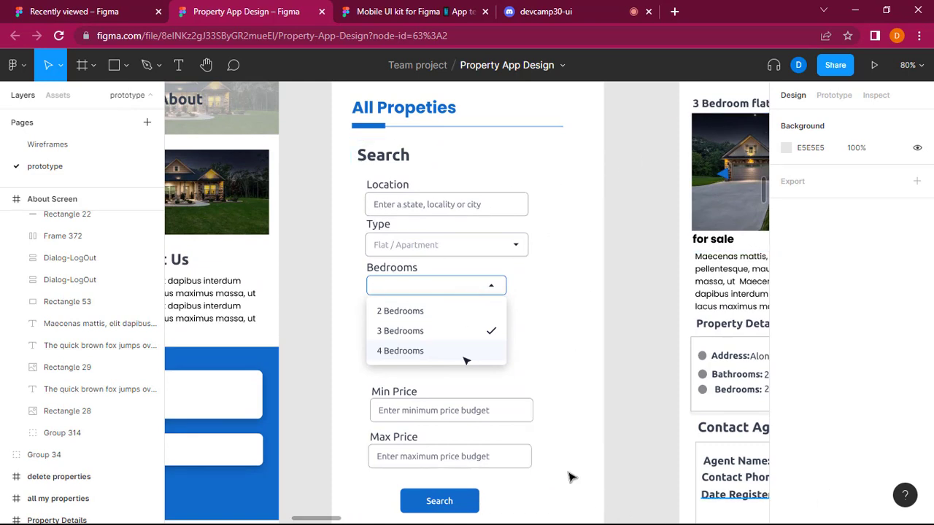
scroll(557, 454, down, 5)
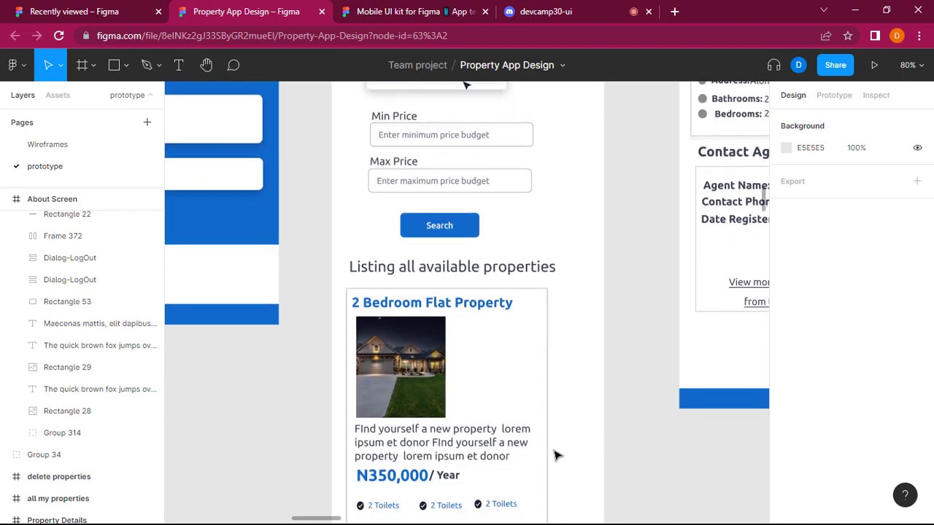
scroll(475, 370, up, 5)
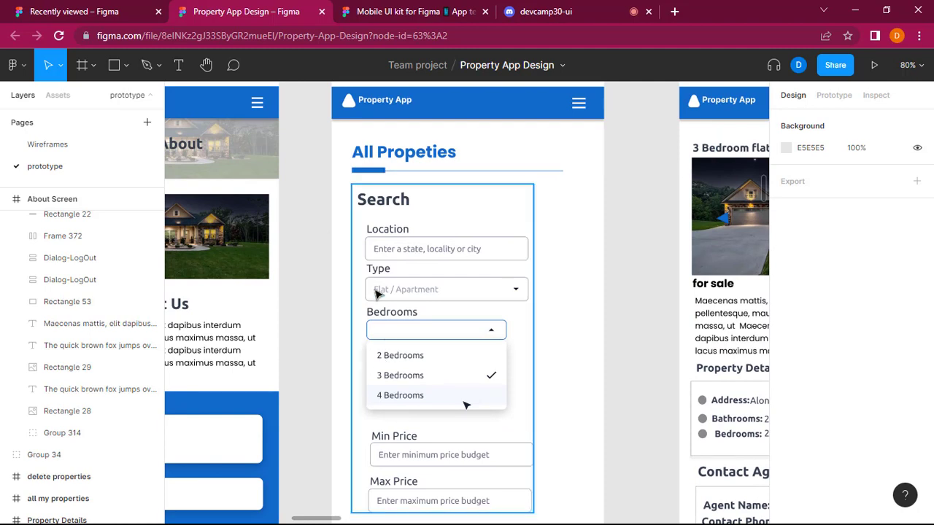
scroll(377, 301, up, 2)
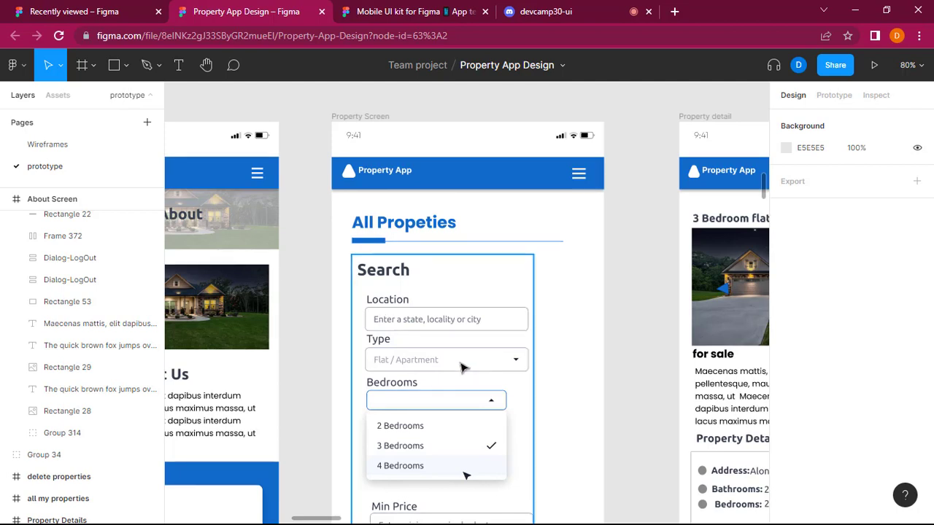
scroll(451, 379, down, 2)
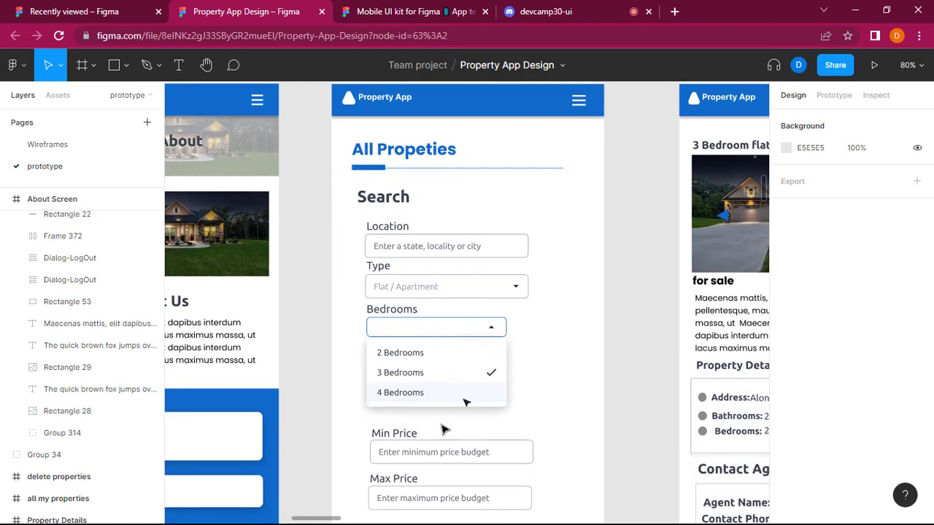
Compare the Property Screen's search form and 2 Bedroom Flat Property cards with the neighbouring About Screen and Property detail layouts.
scroll(447, 455, down, 1)
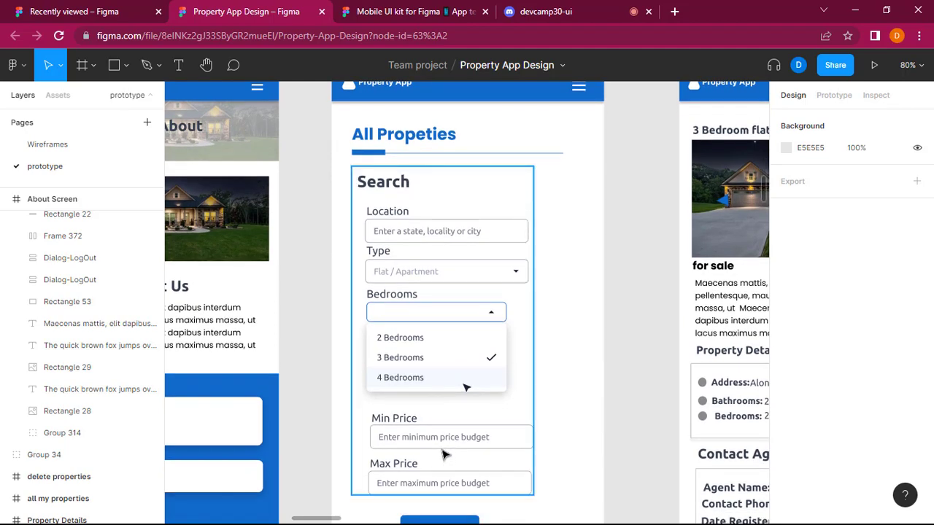
scroll(445, 449, down, 5)
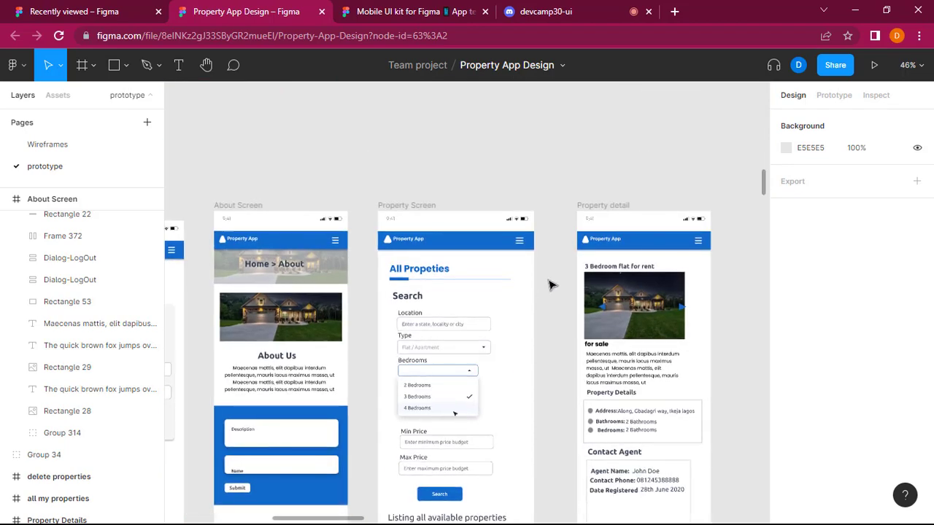
scroll(551, 284, down, 2)
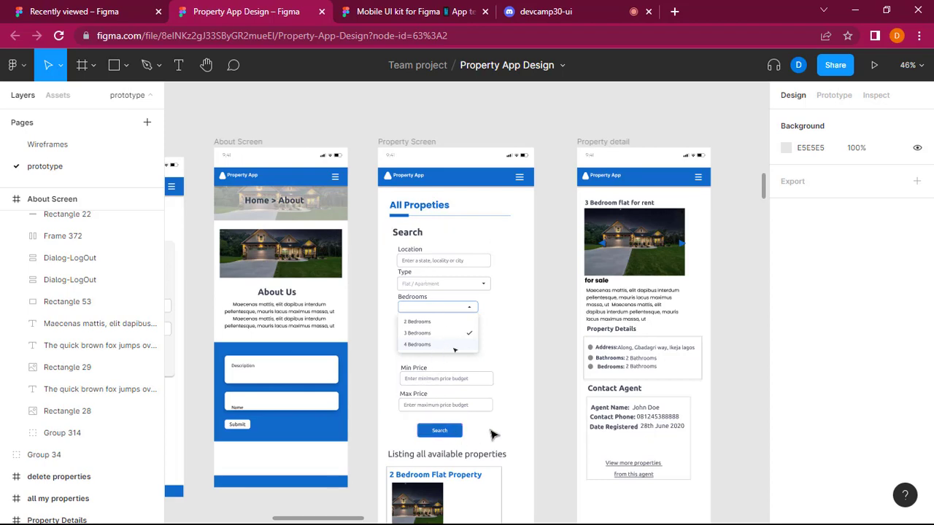
scroll(494, 388, down, 3)
scroll(468, 238, down, 5)
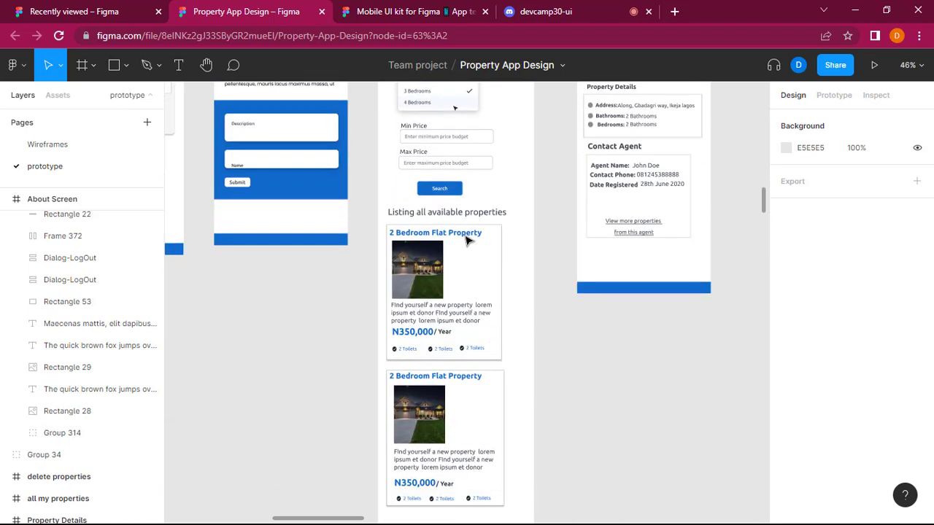
scroll(461, 473, down, 5)
scroll(461, 476, up, 15)
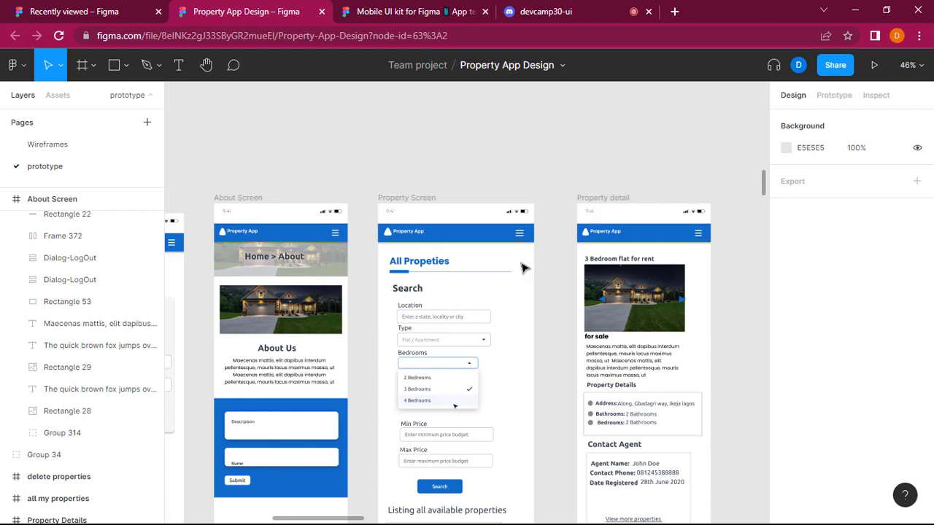
scroll(521, 263, down, 2)
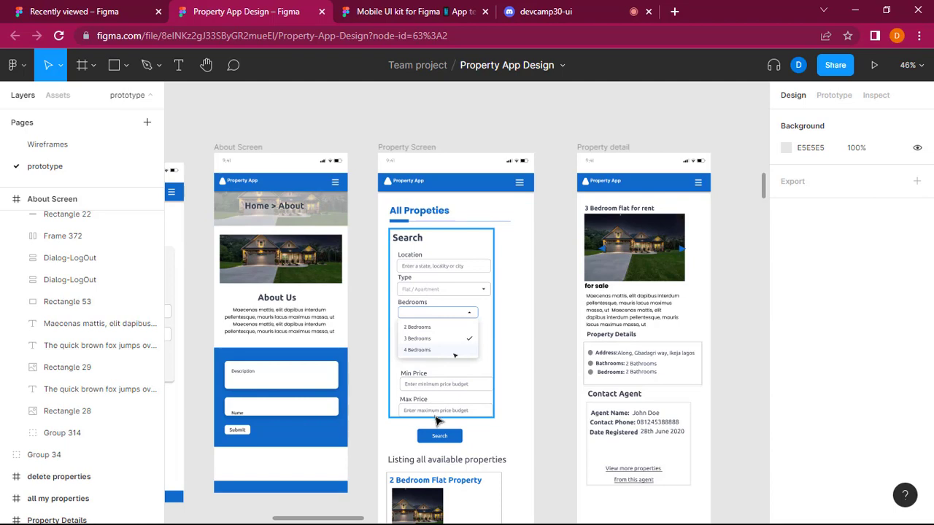
scroll(438, 421, down, 5)
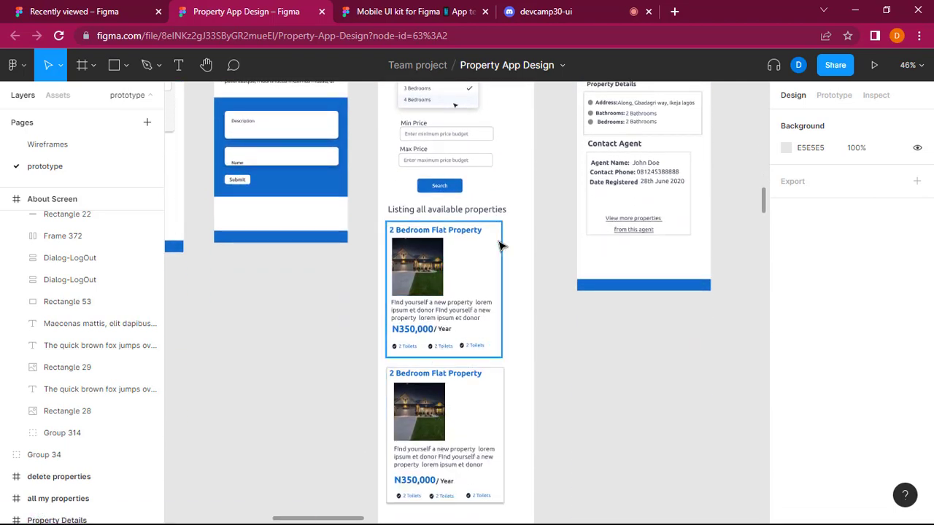
scroll(501, 246, up, 1)
scroll(500, 245, up, 3)
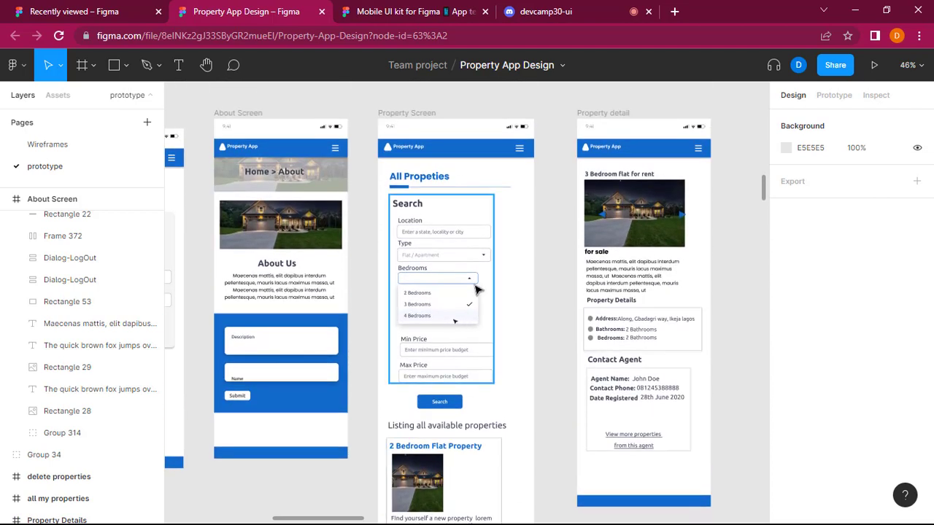
Check the devcamp30-ui channel and classroom participants in Discord, and return to the Property App Design file in Figma.
click(552, 11)
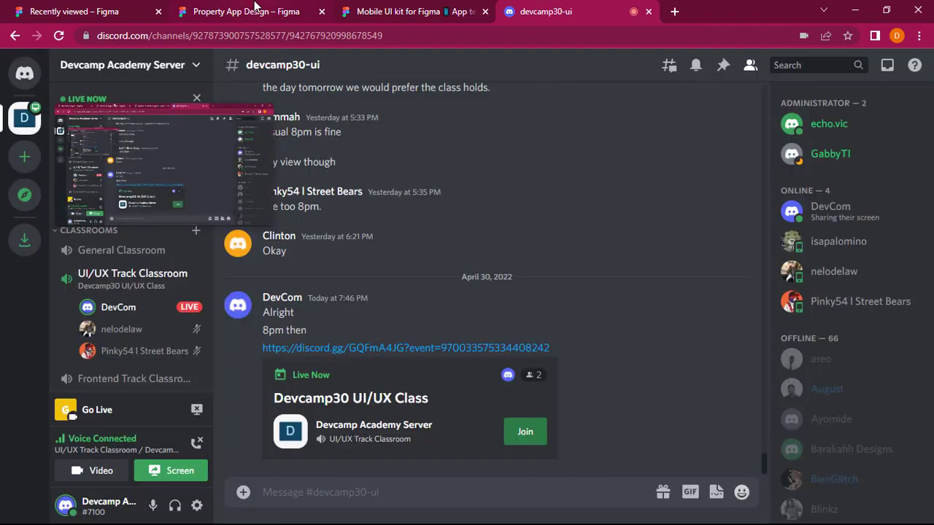
click(255, 8)
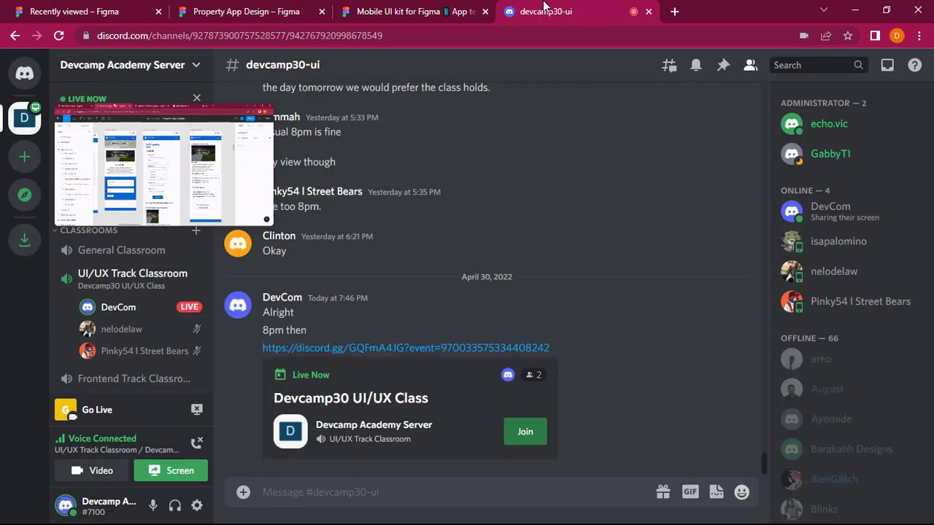
click(547, 11)
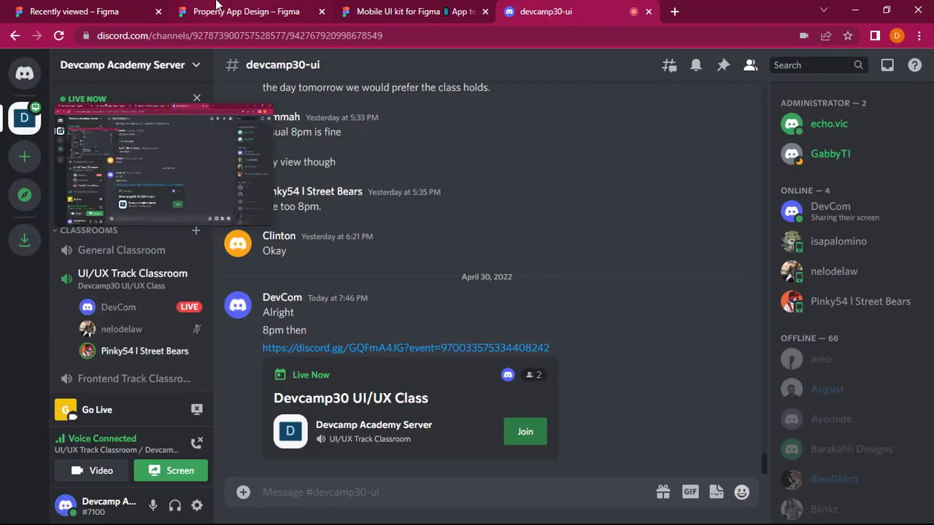
click(216, 11)
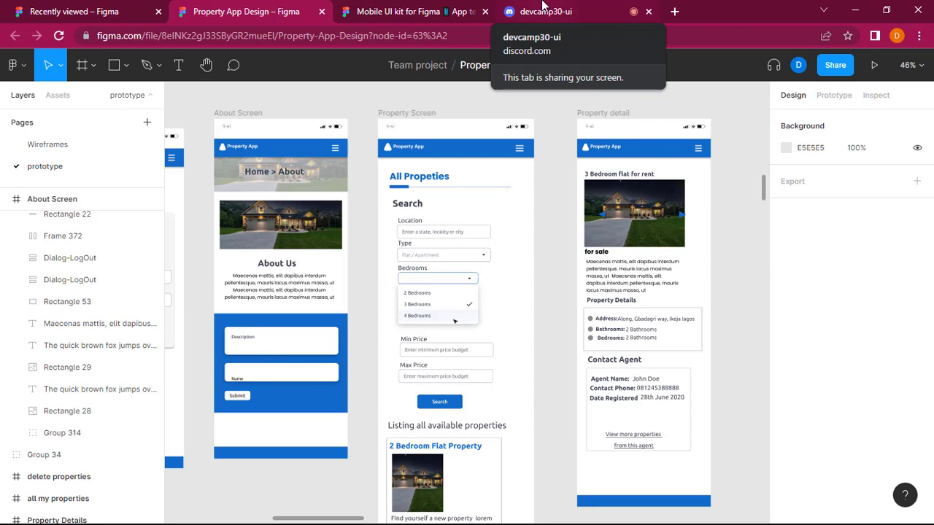
Select the Property Screen's search form group and examine its field alignment and spacing against the Search button, listing cards and adjacent screens.
scroll(556, 166, down, 3)
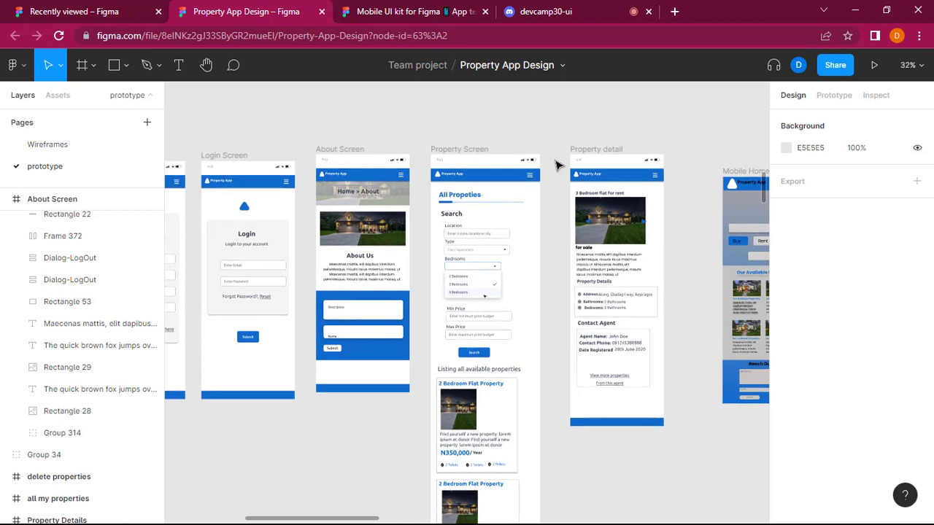
scroll(501, 252, up, 5)
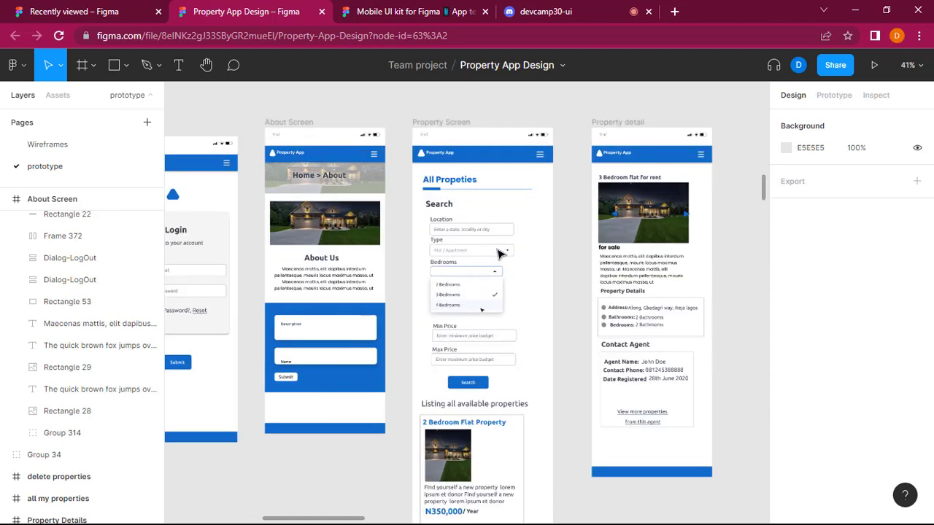
scroll(516, 253, up, 3)
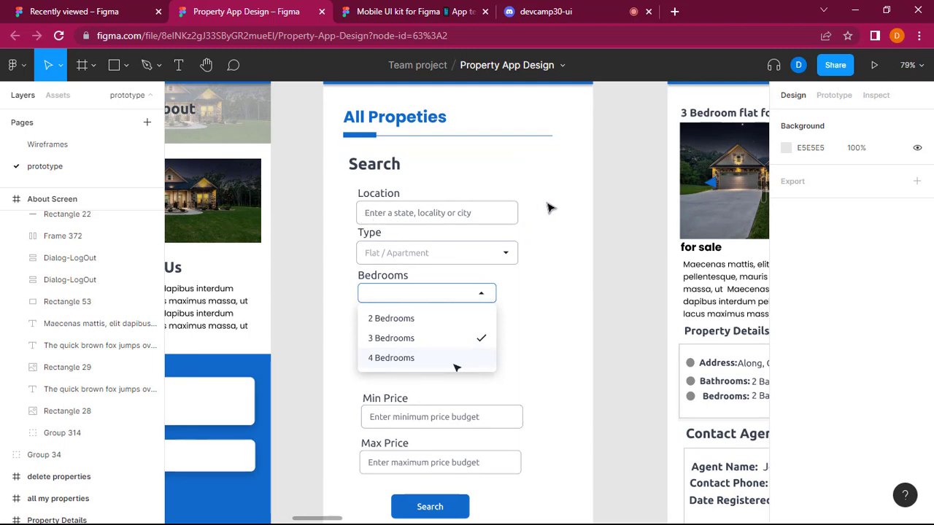
click(376, 244)
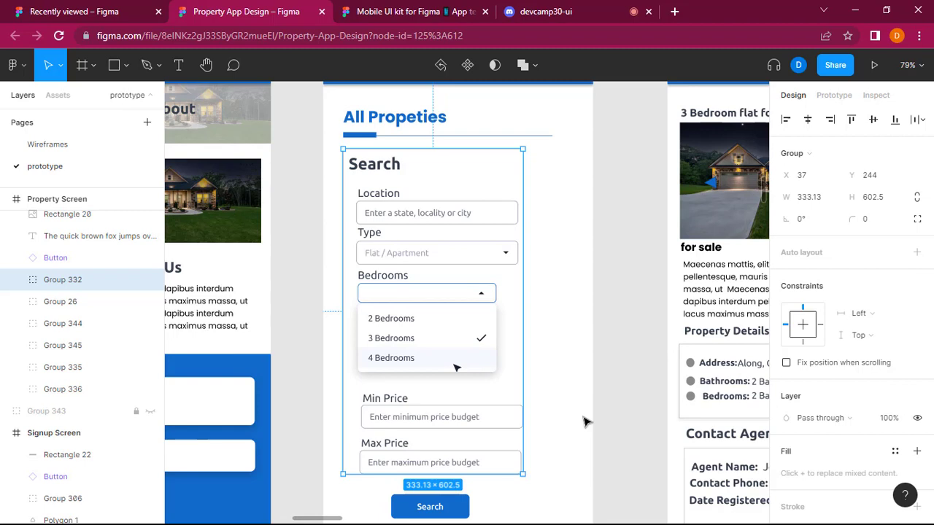
scroll(584, 422, down, 2)
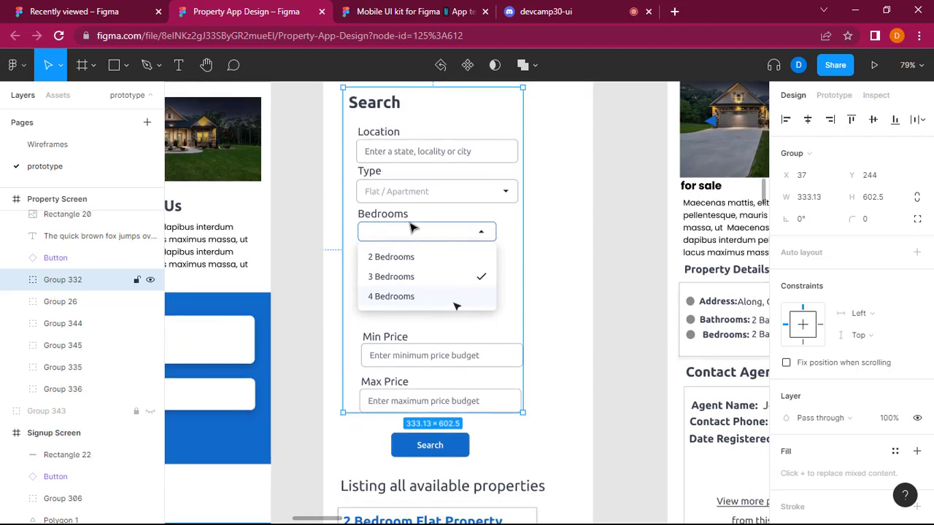
scroll(449, 299, down, 5)
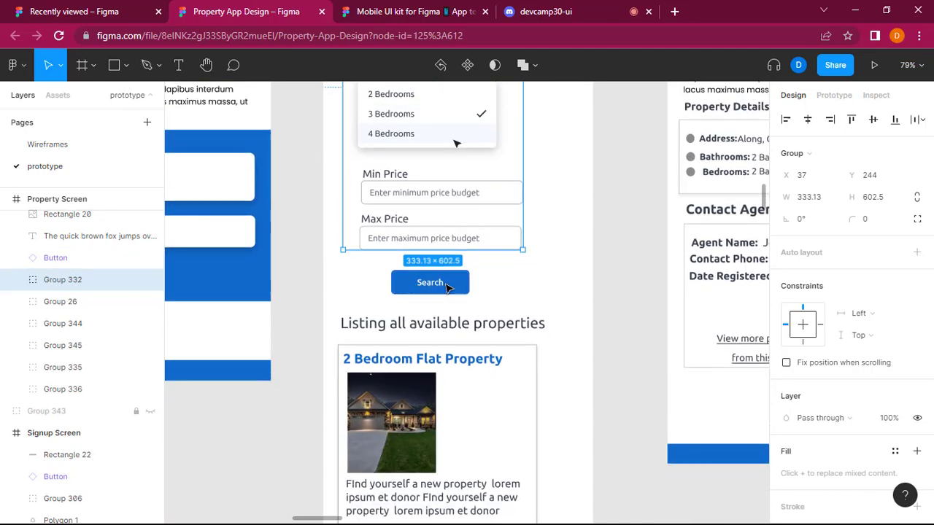
scroll(448, 288, down, 3)
scroll(446, 294, up, 5)
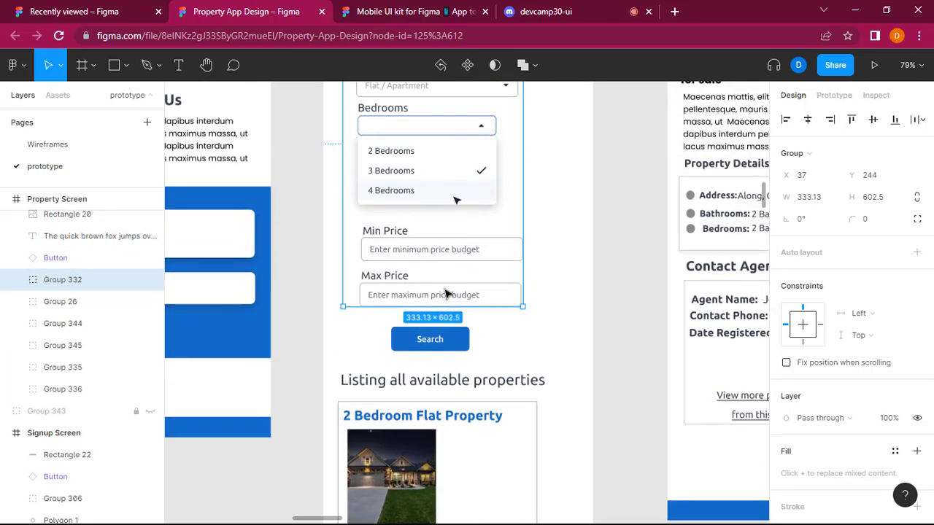
scroll(446, 294, up, 6)
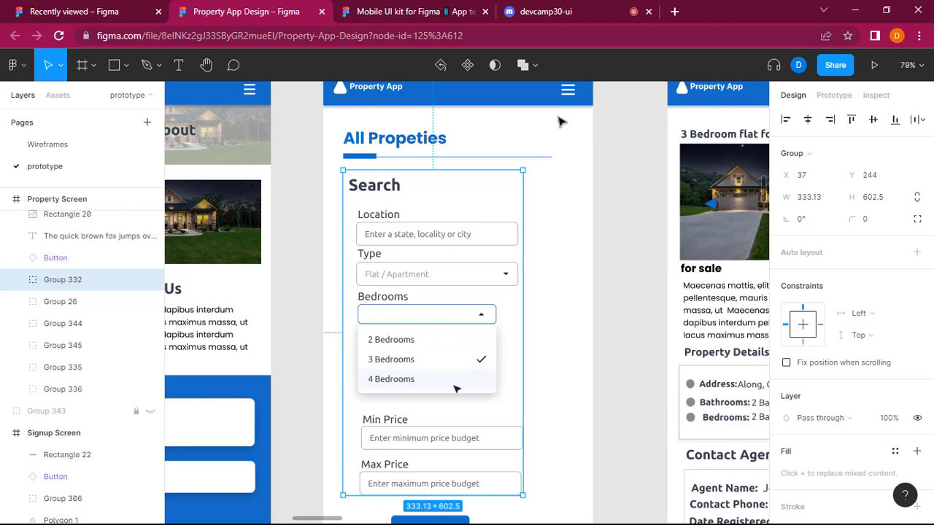
scroll(559, 121, down, 5)
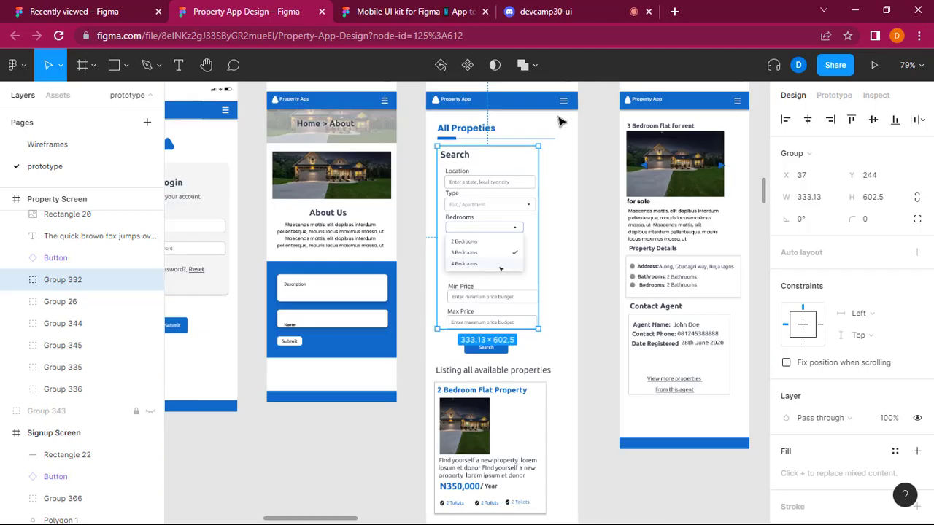
scroll(543, 127, up, 8)
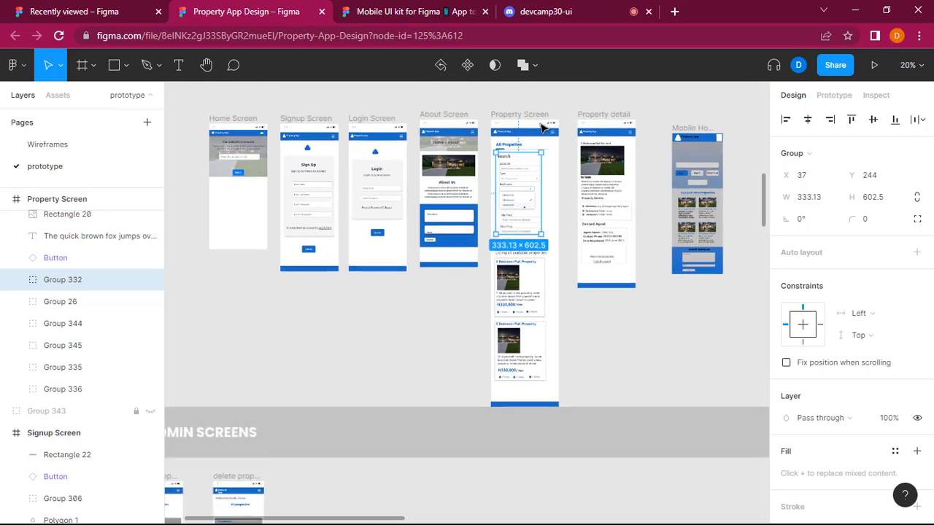
Open the Wireframes page and examine the Delete Property dialog alongside the property cards on the All My Properties screen.
scroll(541, 132, down, 3)
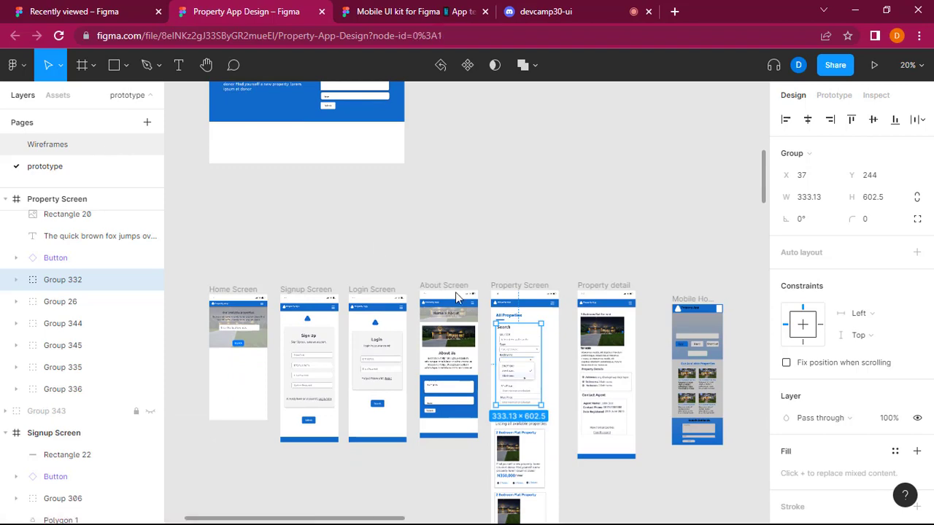
key(Page_Up)
scroll(329, 319, down, 3)
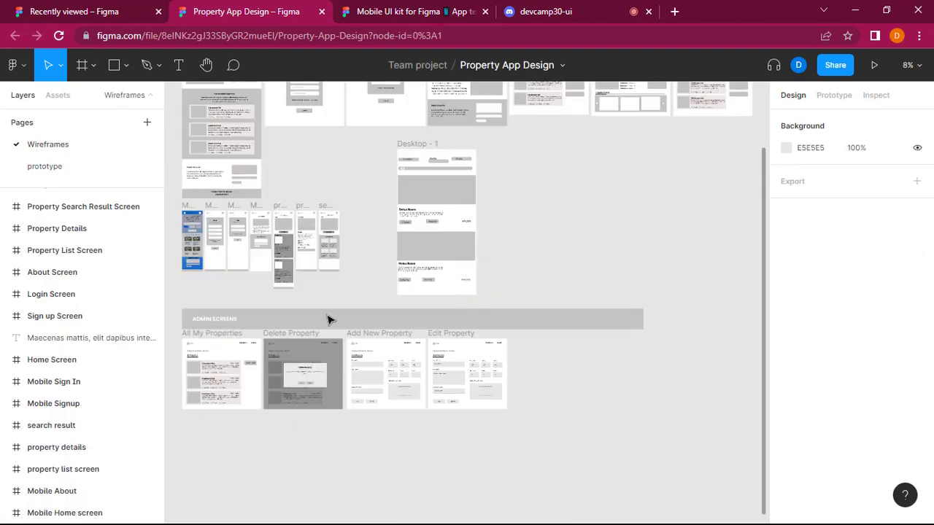
scroll(329, 319, up, 6)
scroll(332, 319, down, 2)
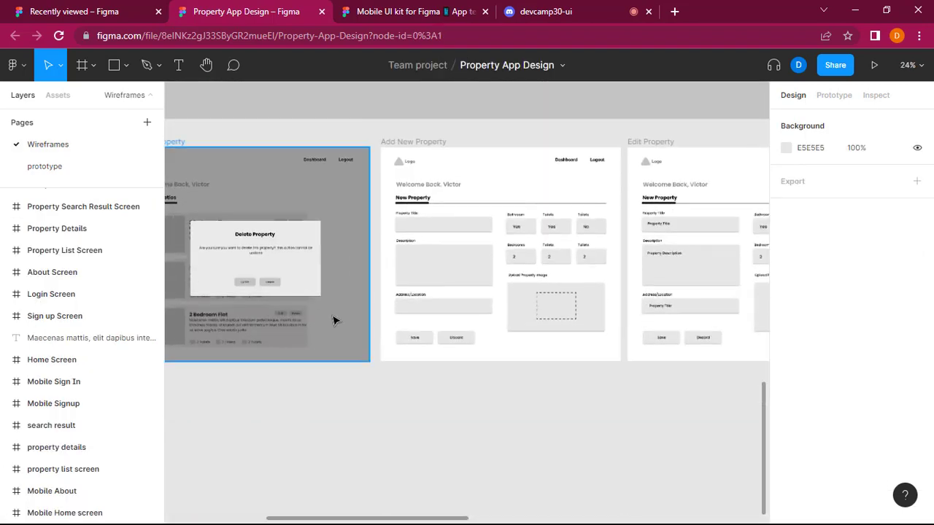
scroll(335, 321, up, 4)
scroll(336, 321, down, 3)
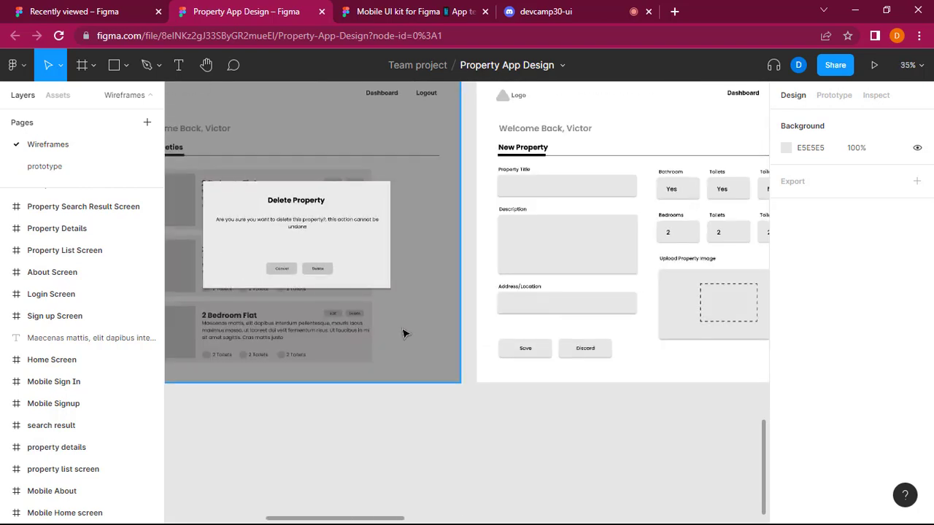
scroll(402, 334, left, 3)
scroll(409, 304, up, 2)
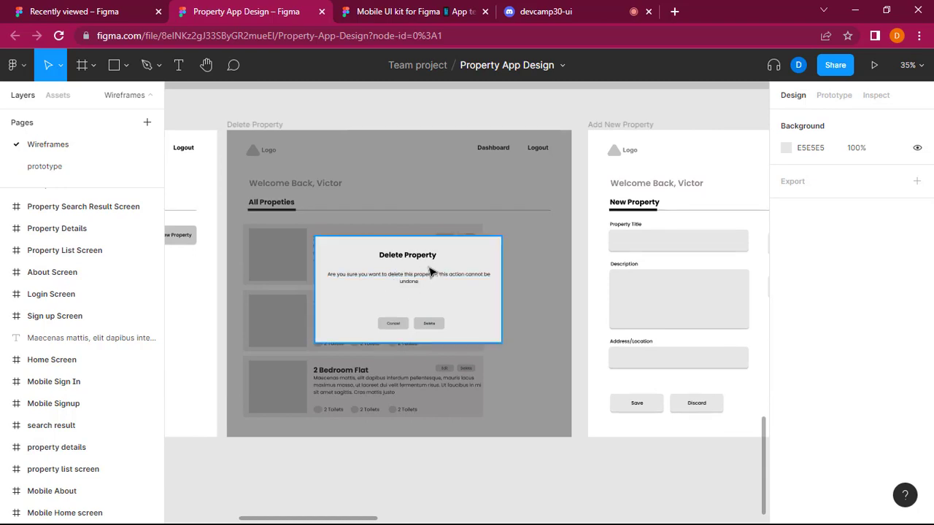
scroll(420, 489, left, 5)
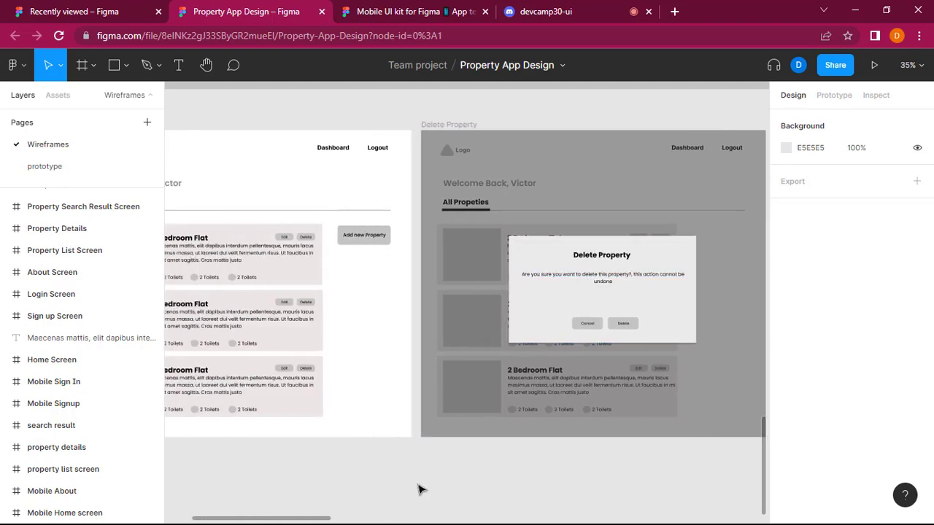
click(310, 307)
scroll(475, 319, right, 2)
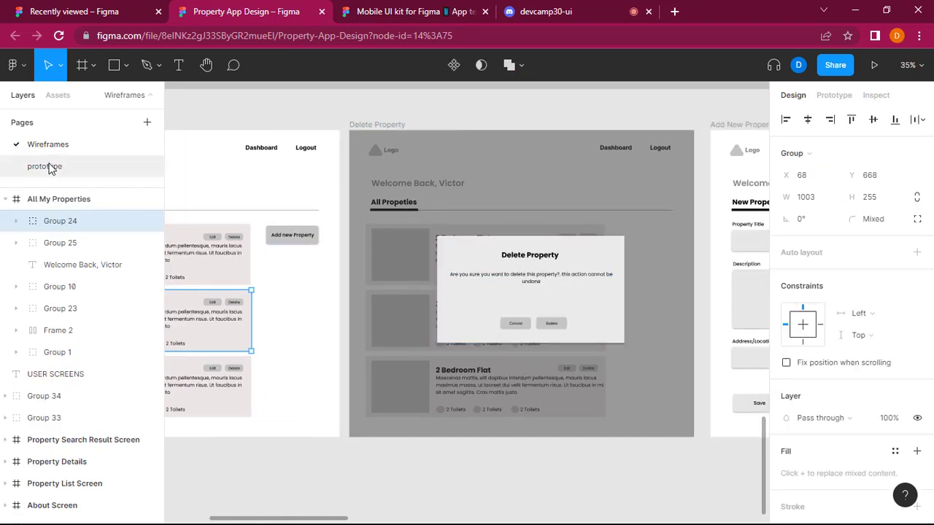
Return to the prototype page, clear the selection and review the Property Screen from its header through the search form to the property cards.
click(71, 173)
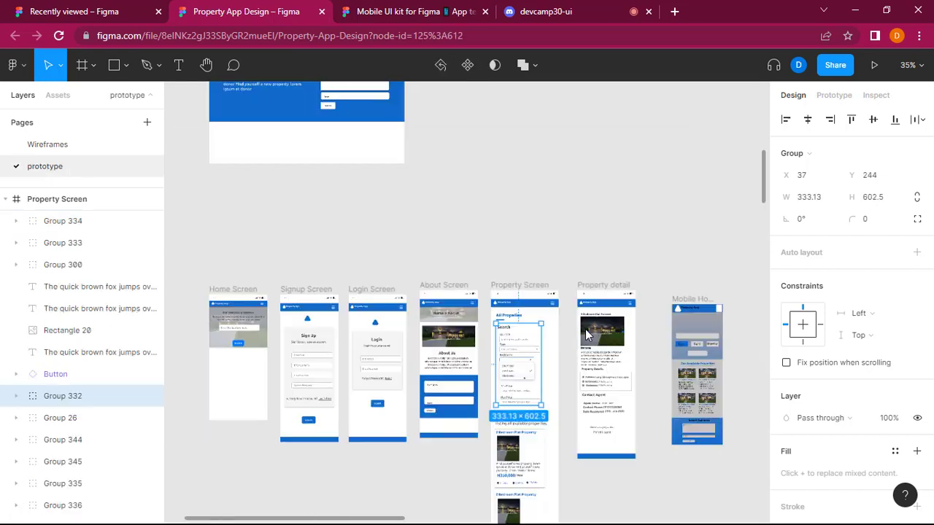
scroll(590, 330, down, 1)
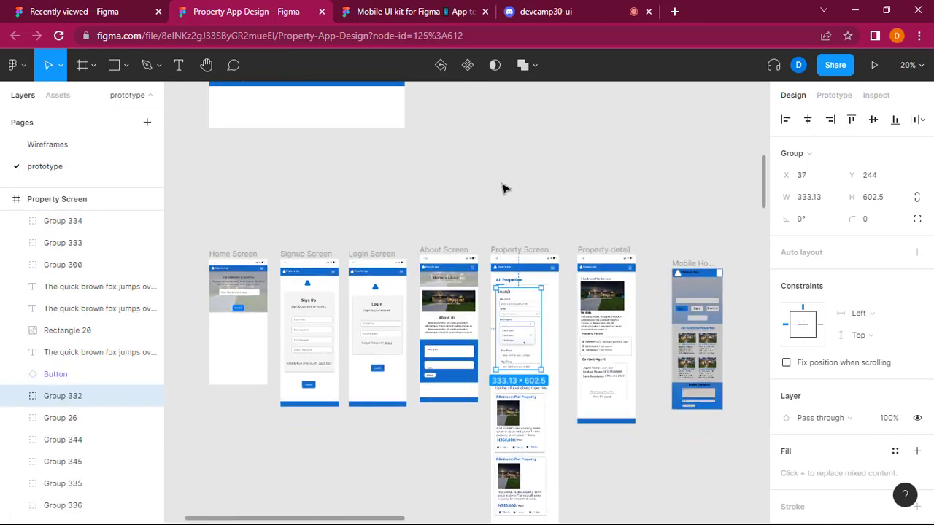
click(502, 188)
scroll(503, 188, up, 5)
scroll(542, 447, down, 2)
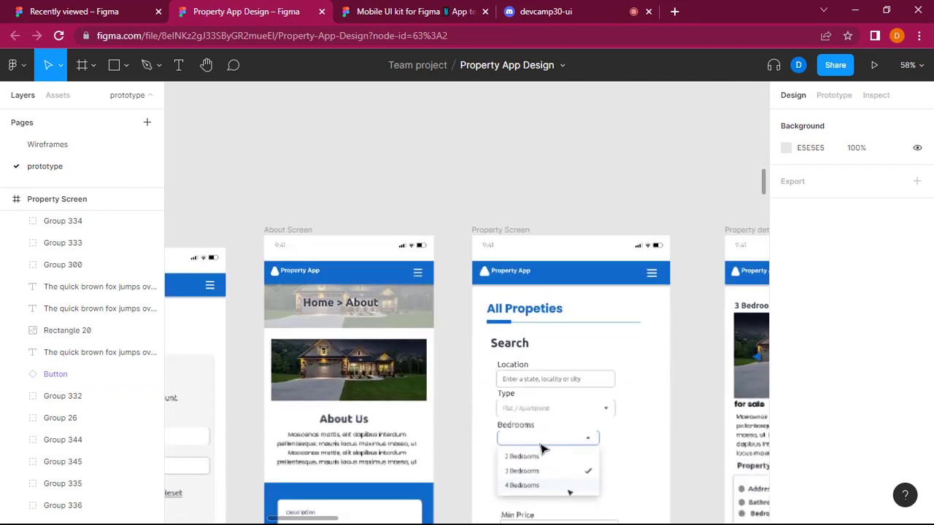
scroll(584, 364, down, 2)
scroll(629, 255, down, 2)
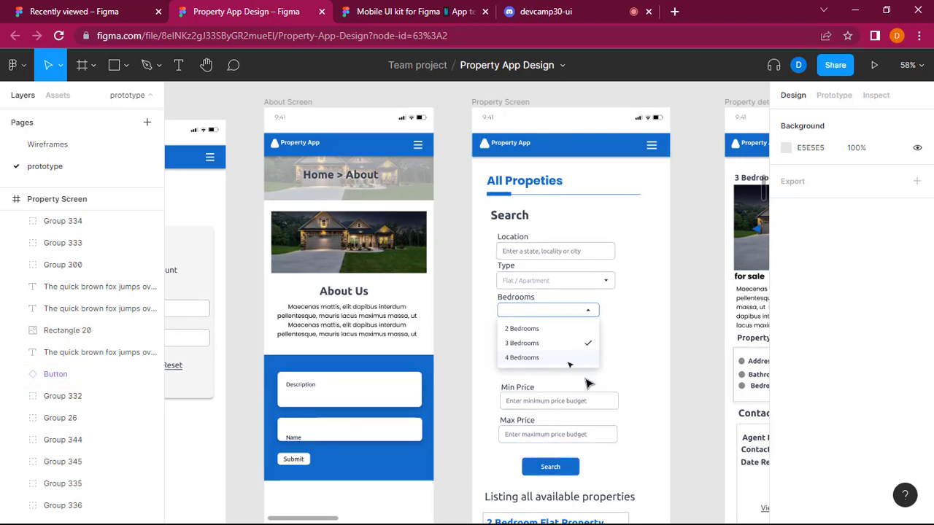
scroll(617, 353, down, 1)
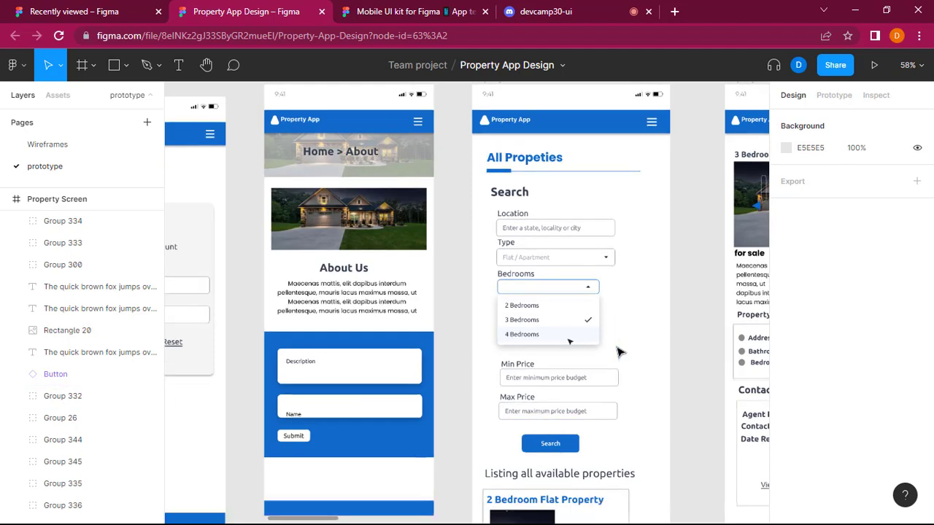
scroll(616, 352, down, 8)
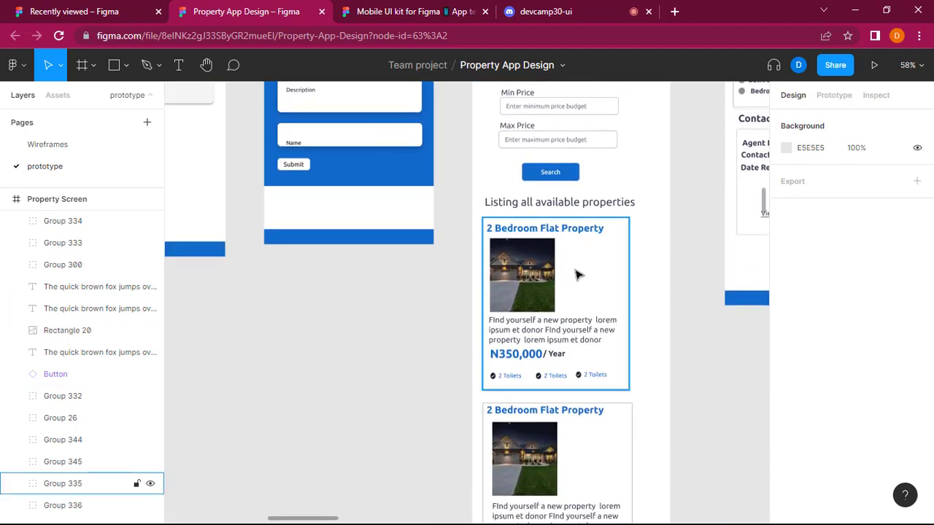
Select the Property Screen's search form group and examine its edges against both property cards and the space above the footer.
scroll(611, 241, up, 5)
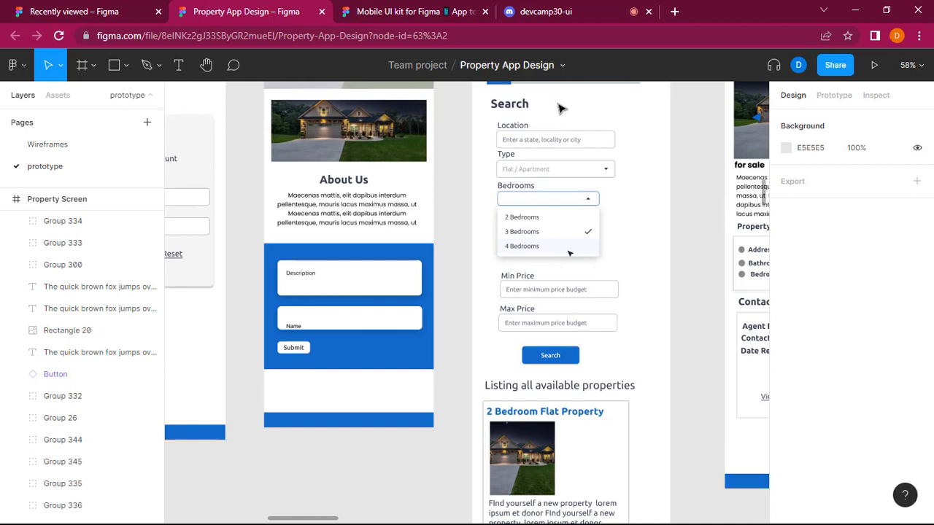
scroll(561, 108, up, 1)
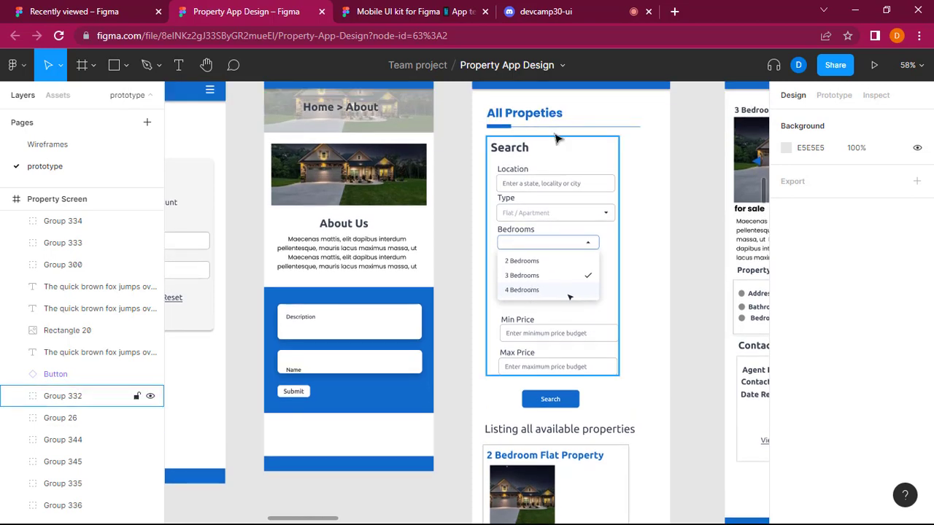
click(588, 276)
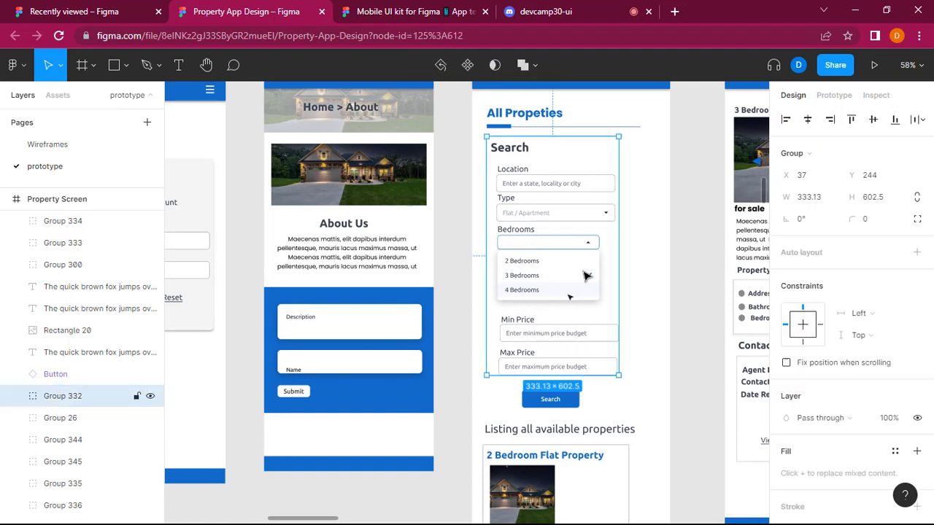
scroll(671, 310, down, 5)
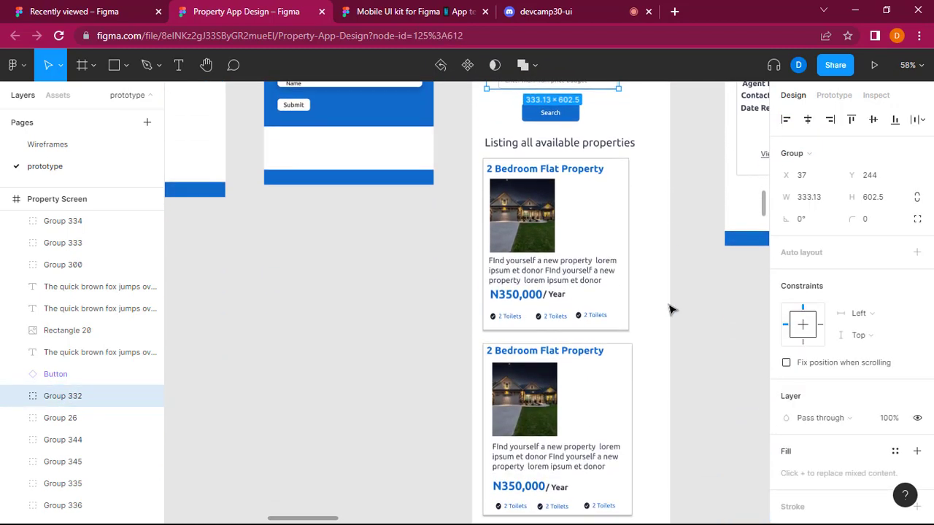
scroll(563, 427, down, 3)
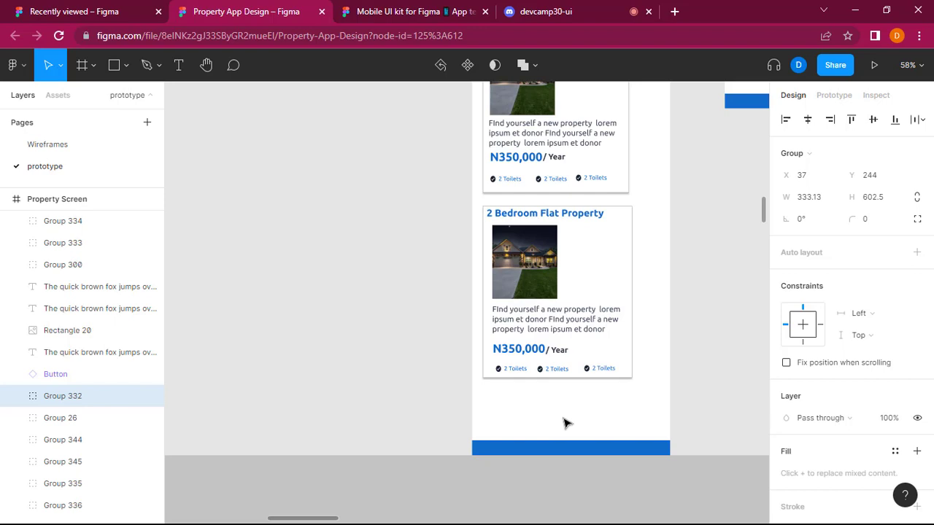
click(604, 415)
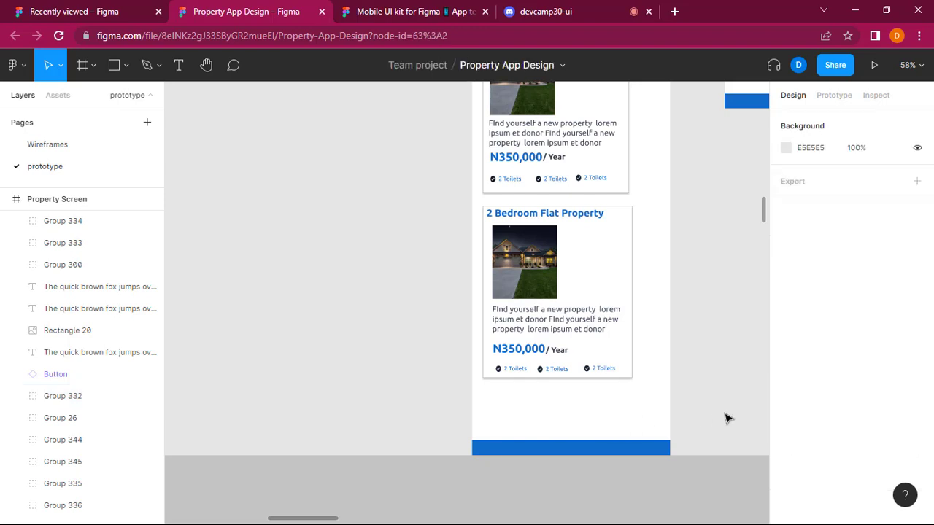
scroll(681, 313, up, 2)
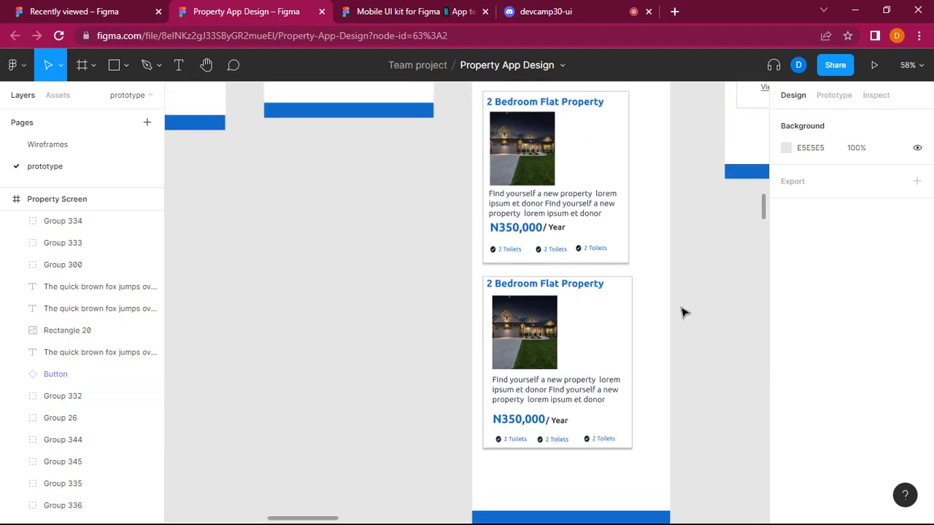
scroll(619, 326, down, 2)
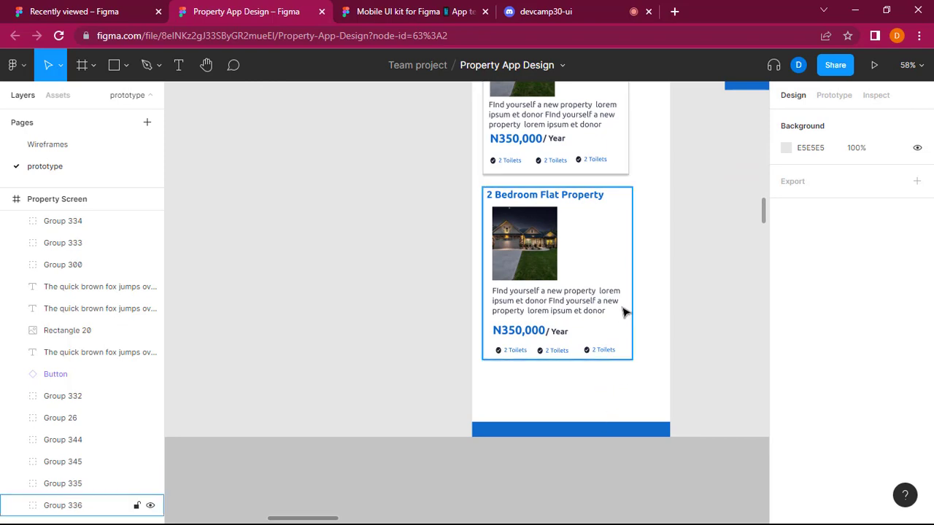
scroll(565, 398, down, 1)
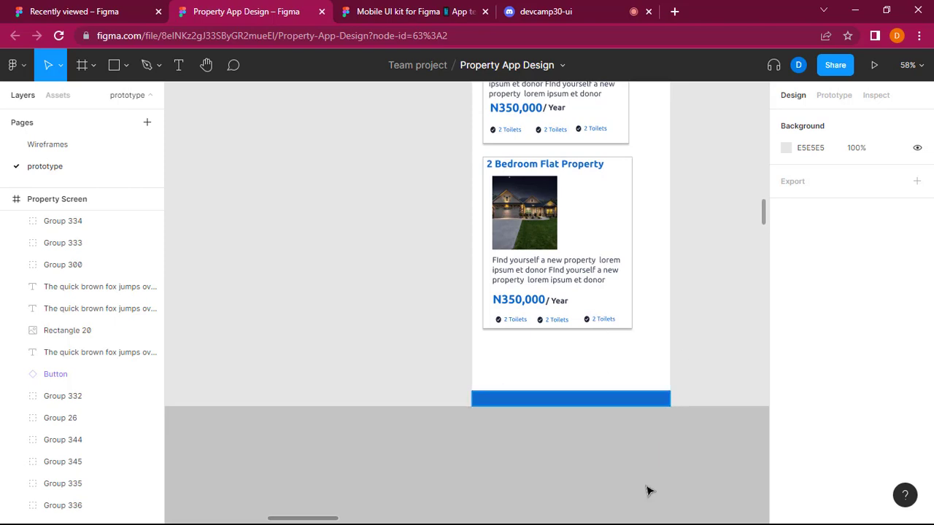
Review the Property Screen from its header and search form down to the listing cards, comparing their widths and side margins.
scroll(546, 286, up, 5)
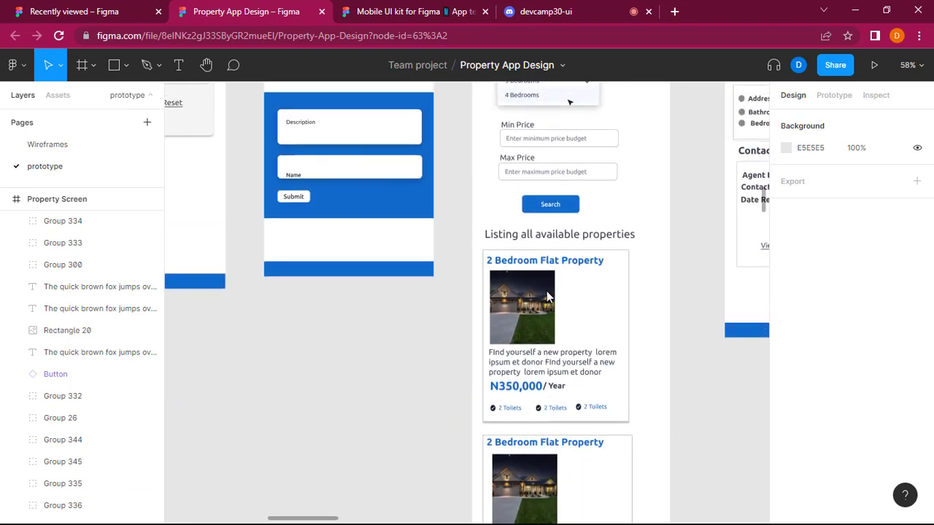
scroll(548, 296, up, 5)
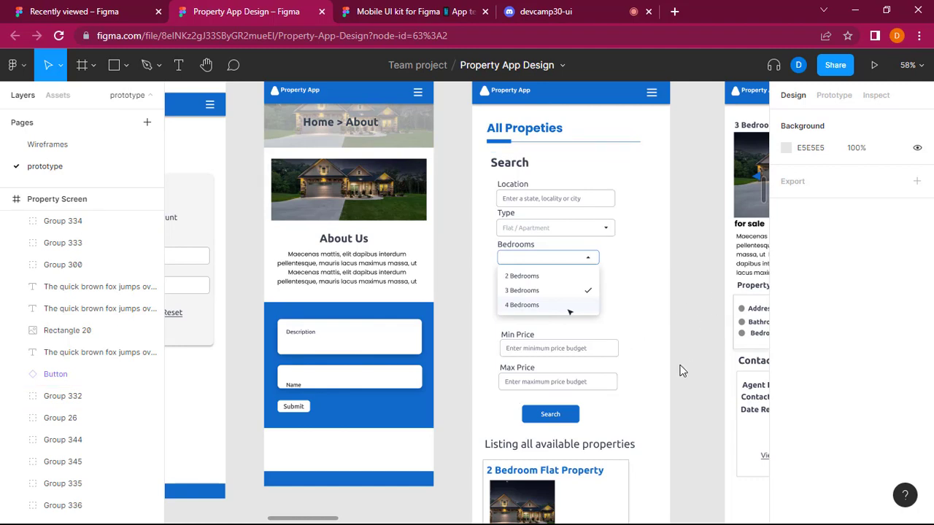
scroll(679, 369, down, 3)
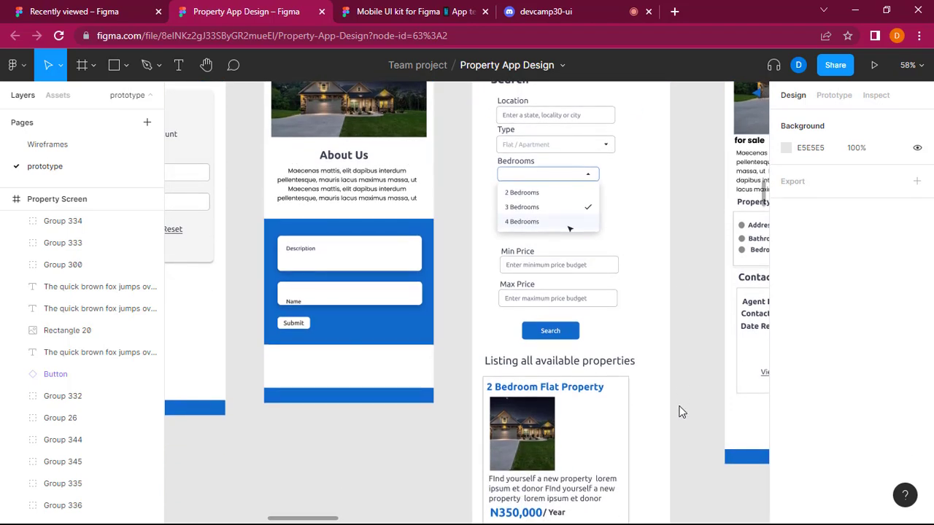
scroll(615, 183, up, 3)
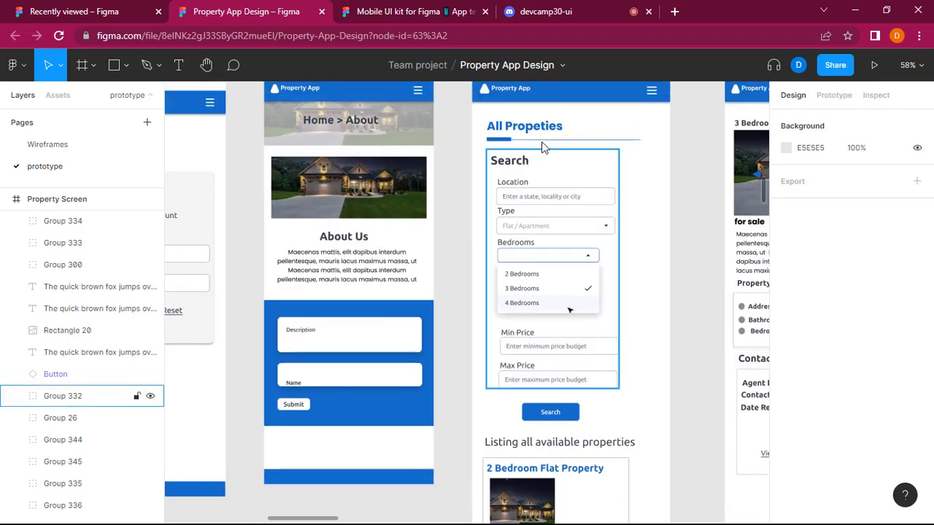
scroll(531, 116, up, 2)
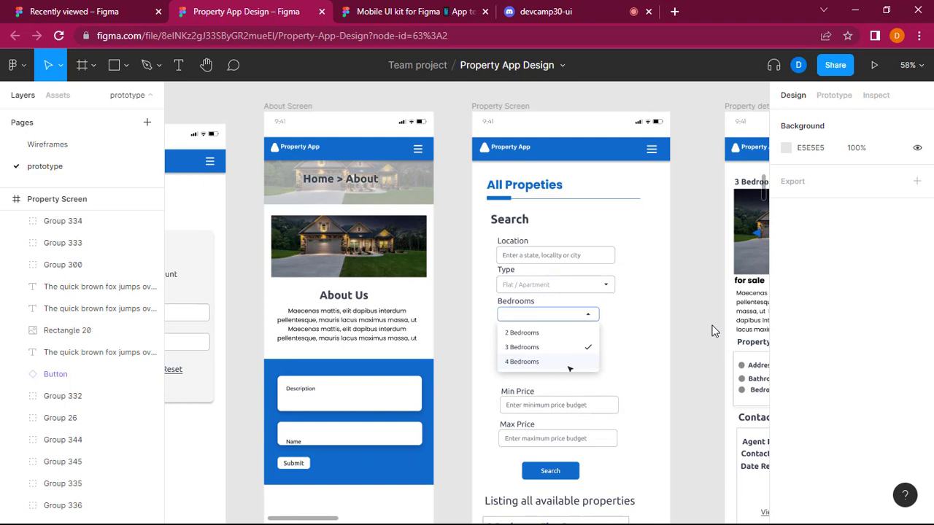
scroll(591, 395, down, 5)
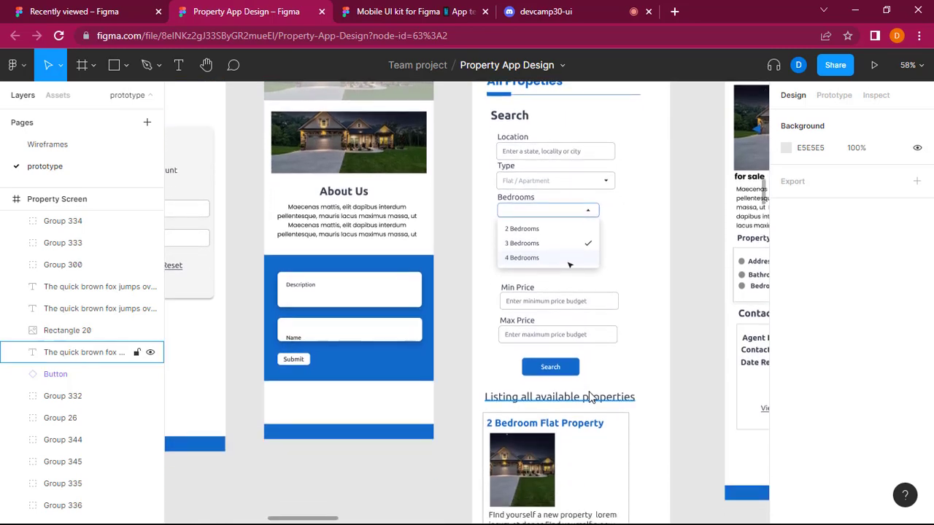
scroll(592, 395, down, 2)
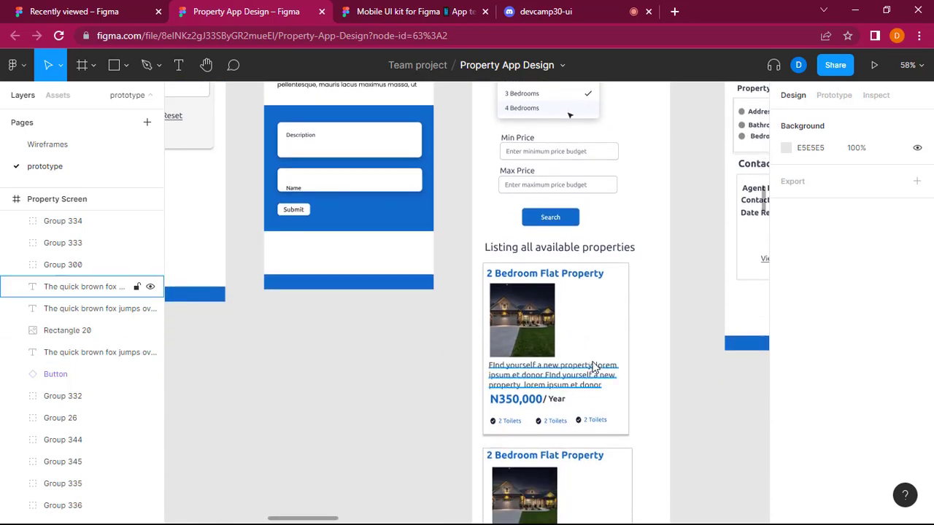
scroll(591, 369, down, 4)
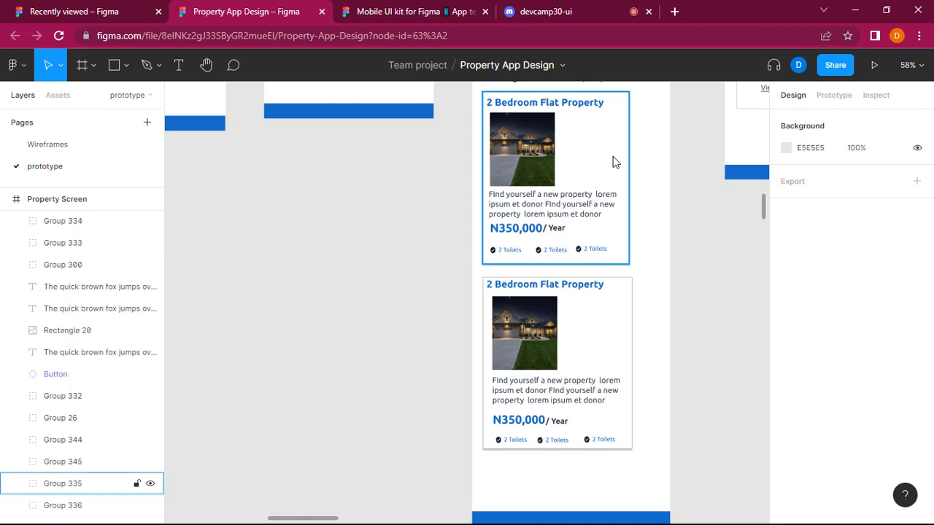
Widen the first property card's group on the Property Screen to 438, keeping its height of 434.
scroll(653, 205, up, 2)
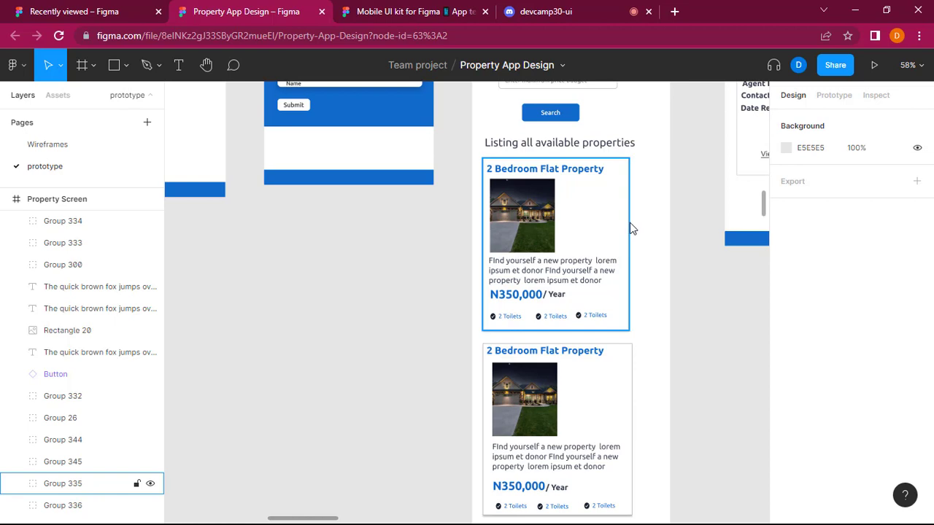
click(630, 231)
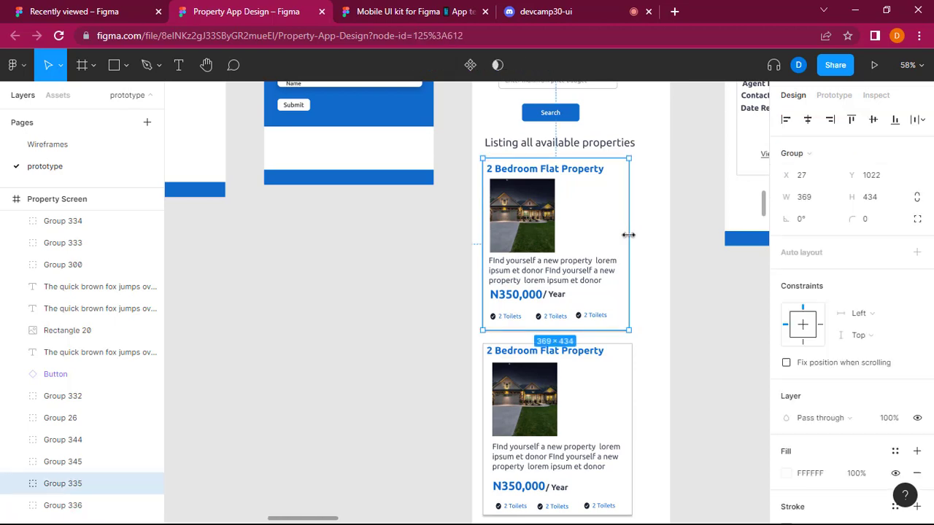
drag(632, 236, 657, 248)
scroll(655, 243, up, 4)
scroll(658, 251, up, 1)
scroll(658, 253, up, 4)
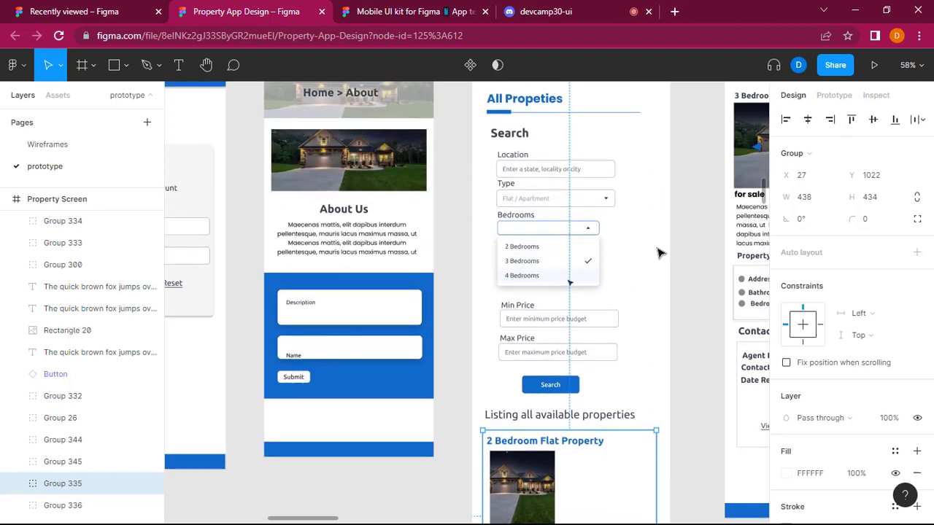
Shift the first property card's group horizontally to X 31 and clear the selection.
scroll(658, 252, down, 7)
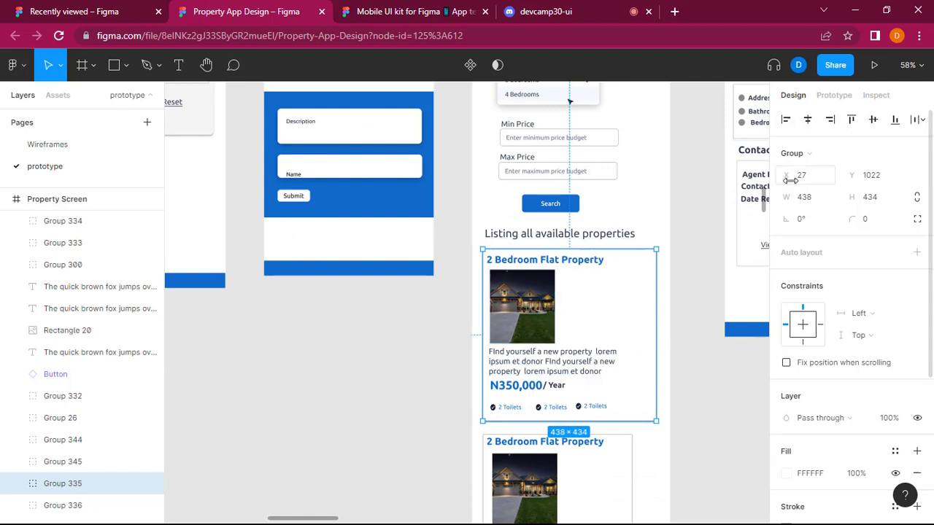
drag(790, 177, 797, 177)
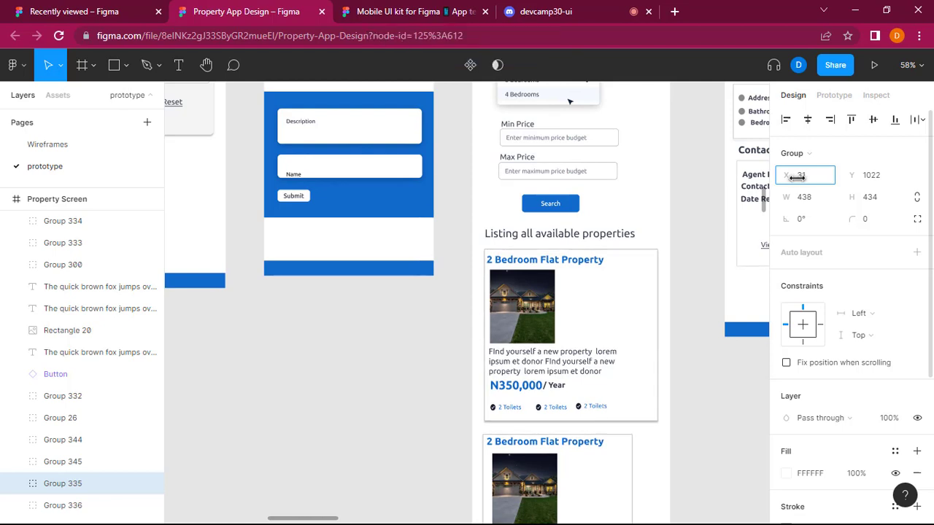
click(705, 454)
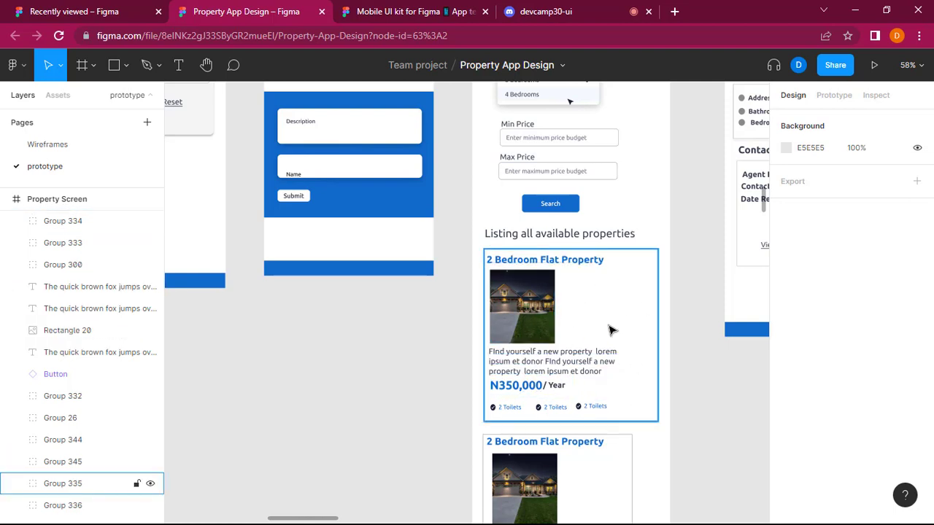
Stretch the house image in the first property card to a width of 402 so it spans the card.
click(541, 308)
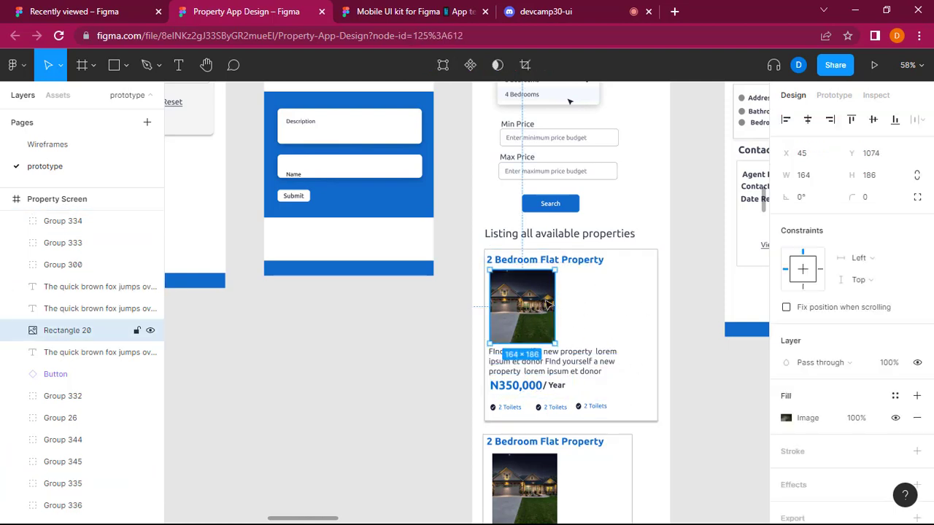
drag(556, 307, 647, 315)
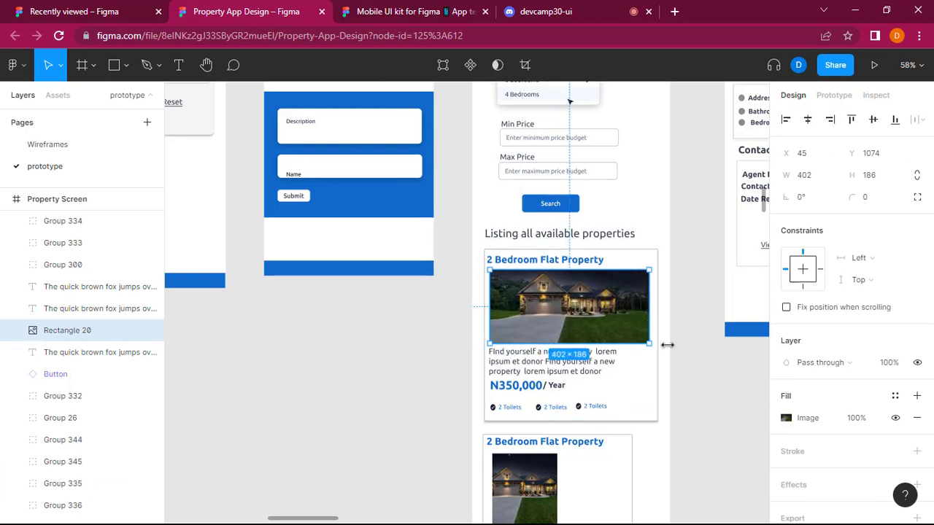
click(689, 371)
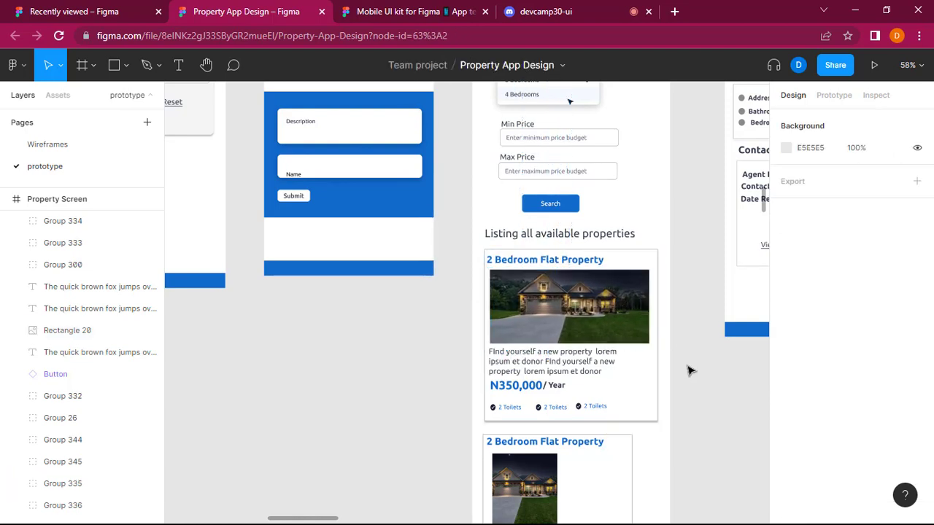
Widen the description text box under the first card's image to 405, matching the image's right edge.
click(539, 365)
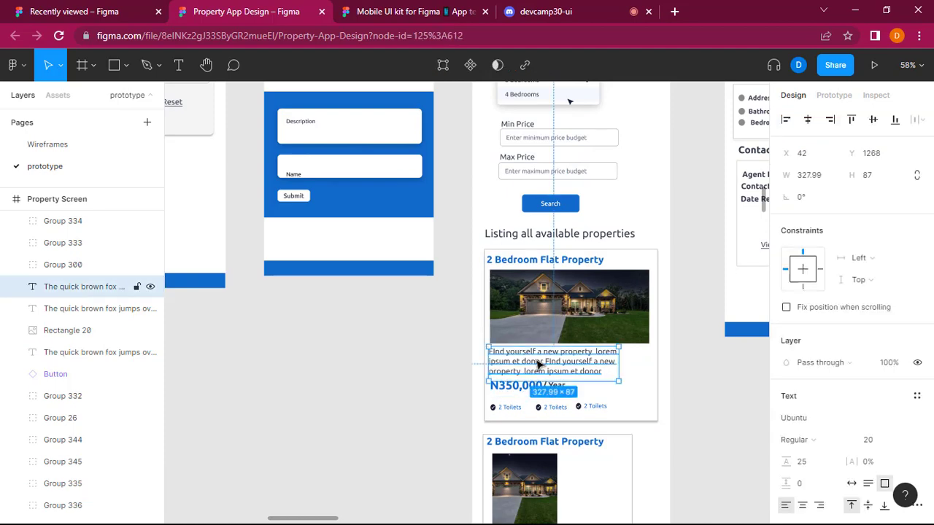
scroll(441, 327, up, 5)
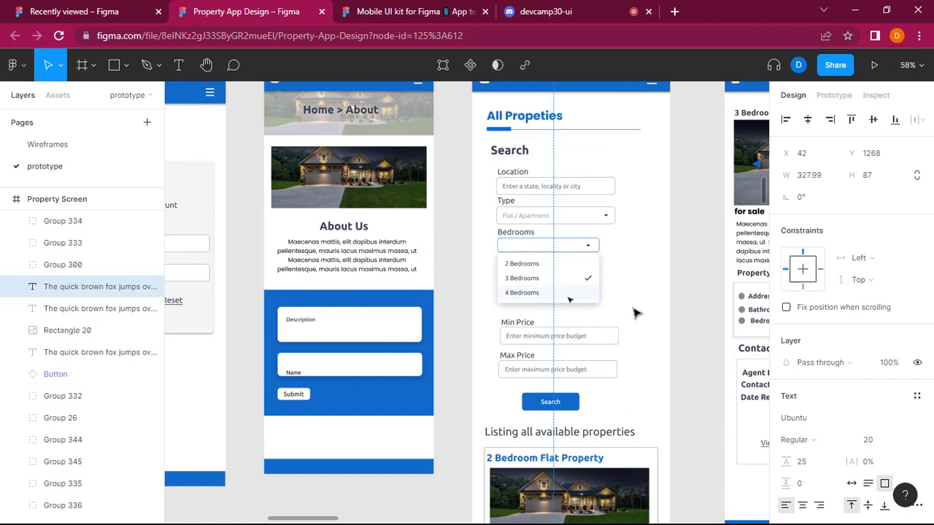
scroll(635, 303, down, 5)
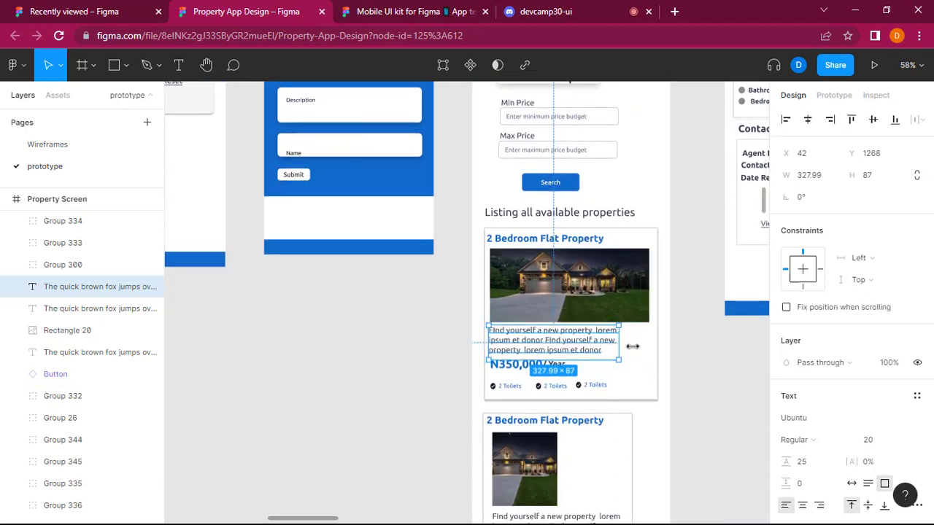
drag(632, 347, 649, 347)
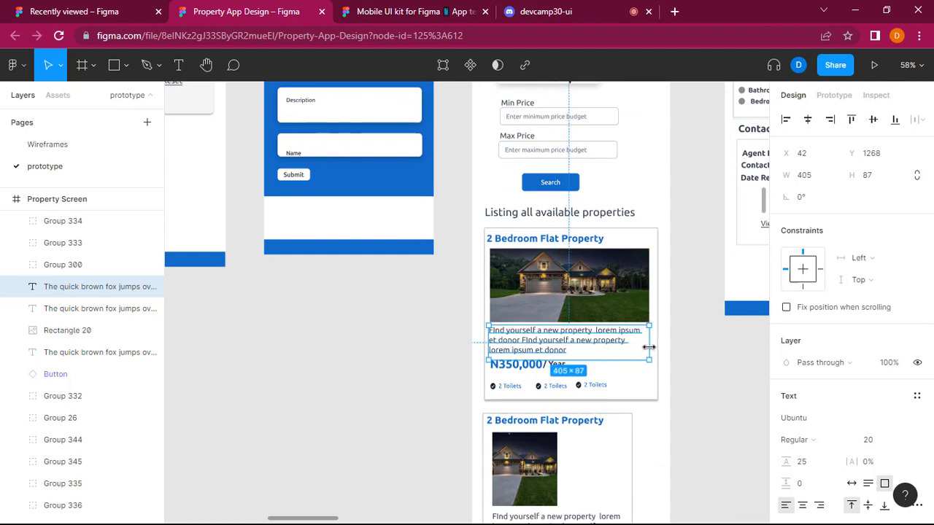
click(726, 407)
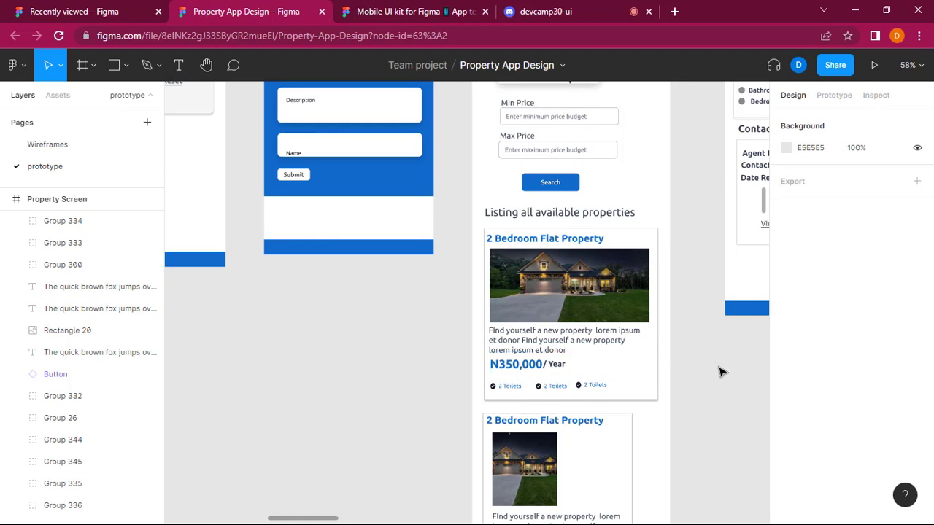
Inspect the positions of the three "2 Toilets" labels in the first property card and clear the selection.
click(594, 386)
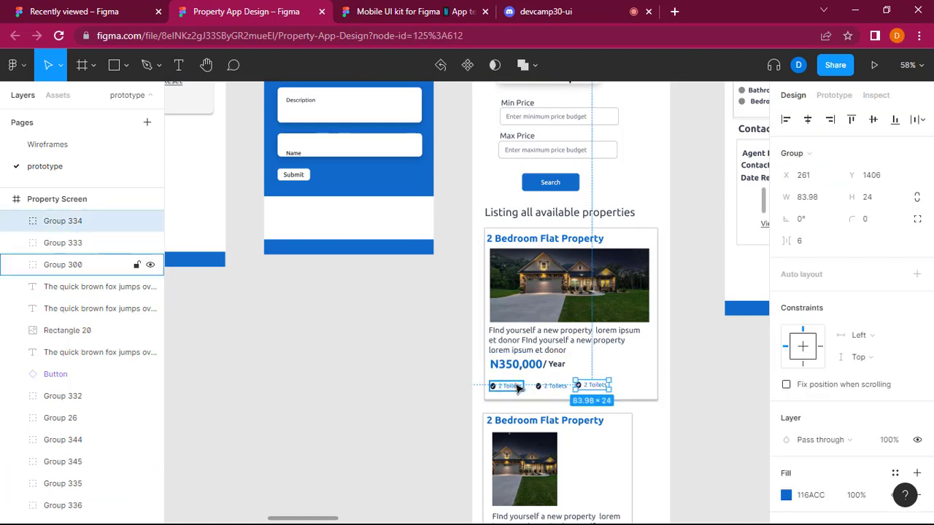
click(509, 386)
click(594, 387)
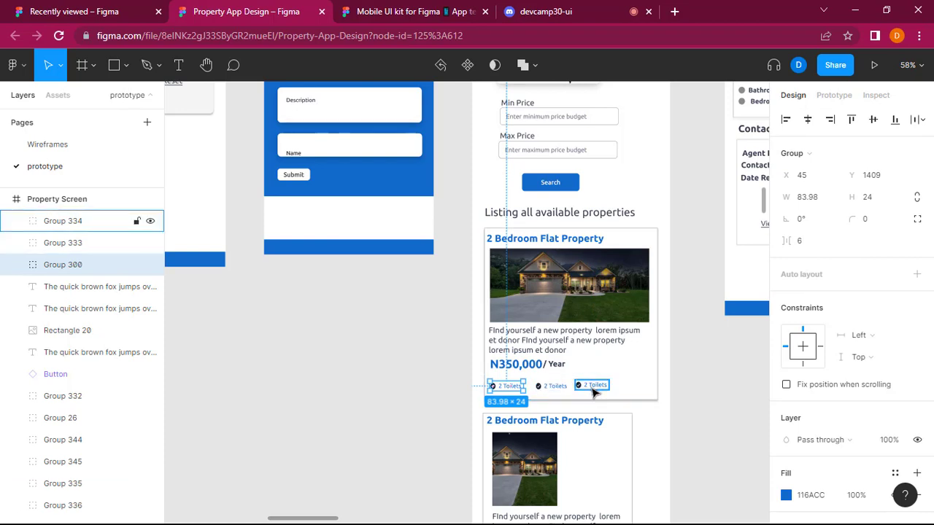
click(558, 387)
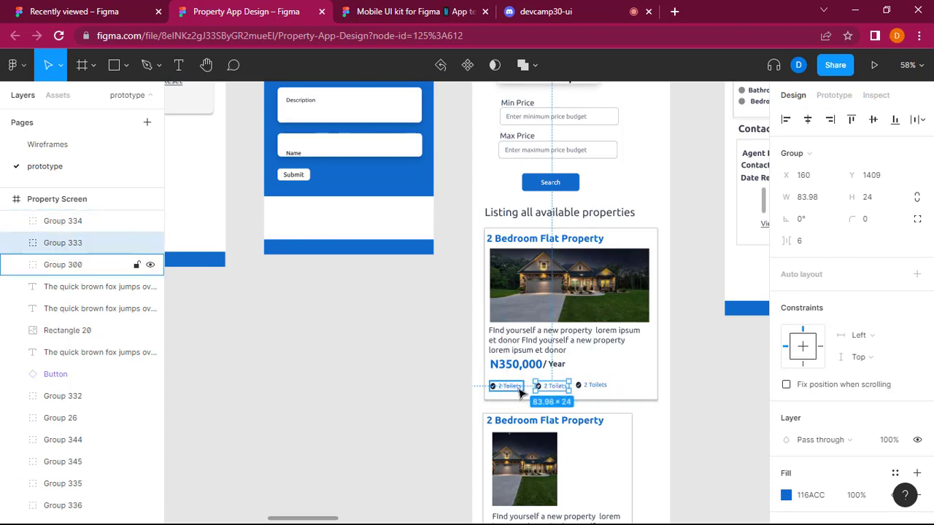
click(723, 379)
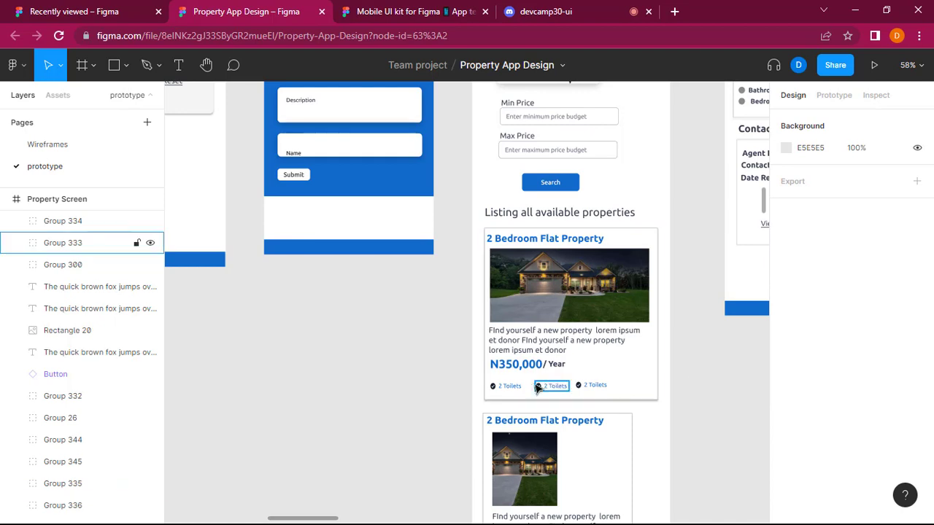
Try moving the second and third "2 Toilets" labels closer together and shifting the price line in the first property card.
drag(551, 390, 583, 391)
click(595, 387)
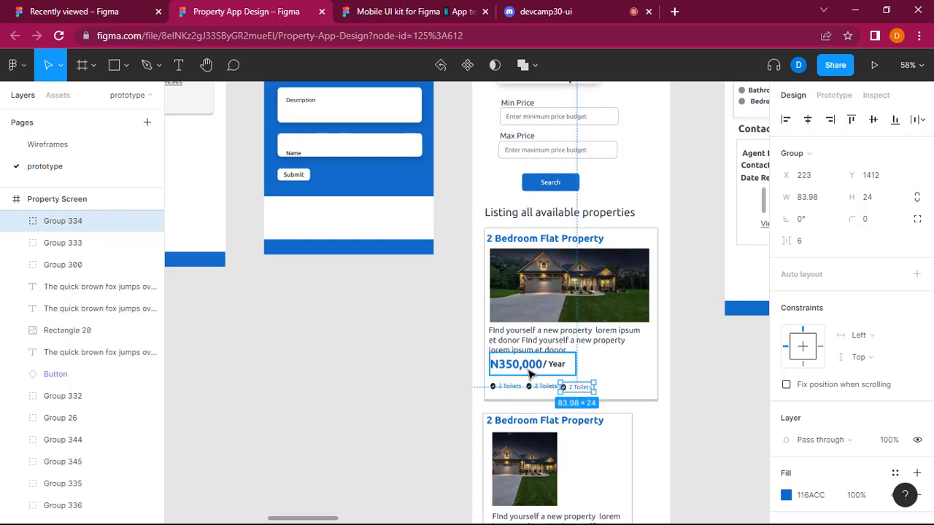
mouse_move(530, 373)
mouse_down()
mouse_move(625, 380)
mouse_move(642, 394)
mouse_move(534, 374)
mouse_up()
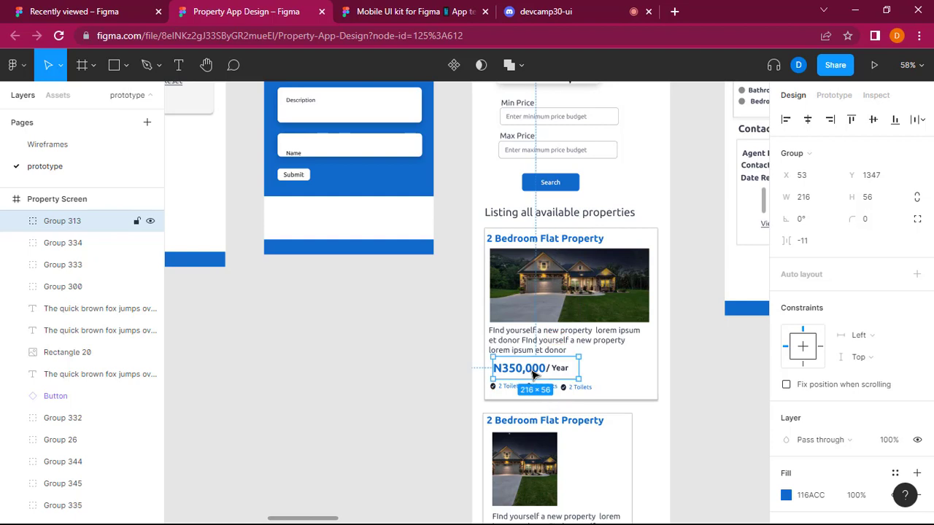
drag(532, 375, 530, 371)
click(580, 387)
drag(581, 387, 554, 386)
key(Escape)
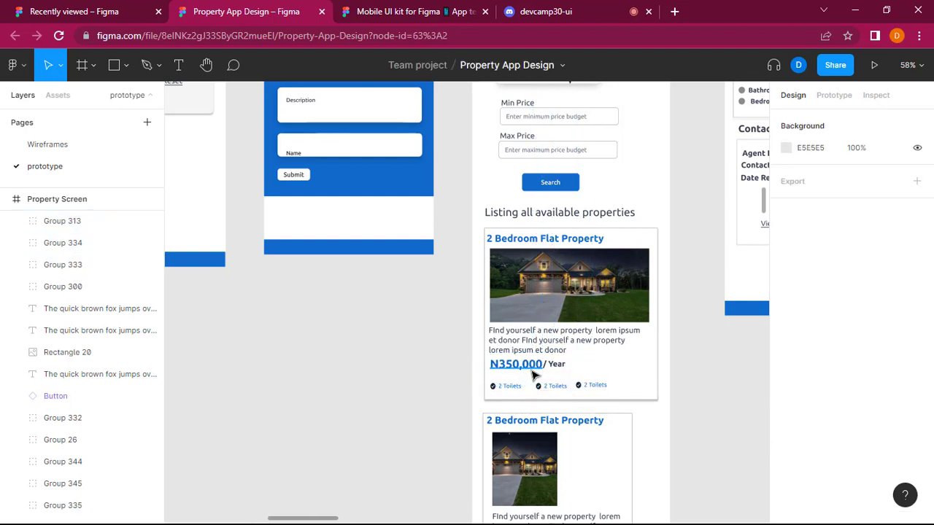
click(552, 386)
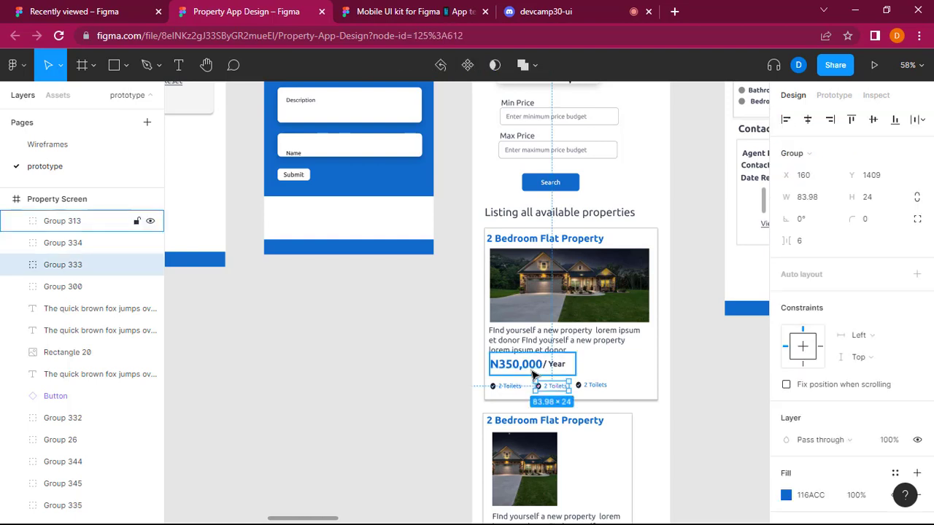
click(713, 381)
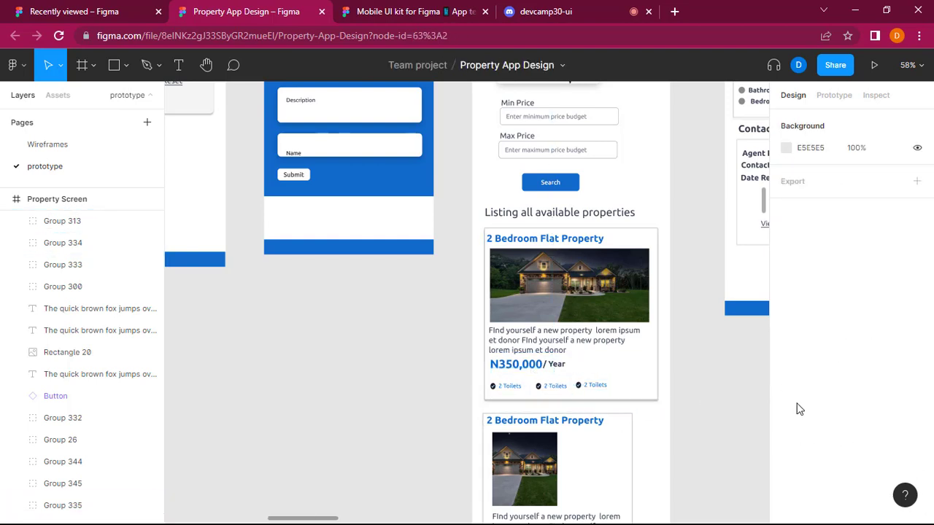
Move the "N350,000/ Year" price line slightly down in the first property card, away from the description, and clear the selection.
scroll(735, 438, down, 5)
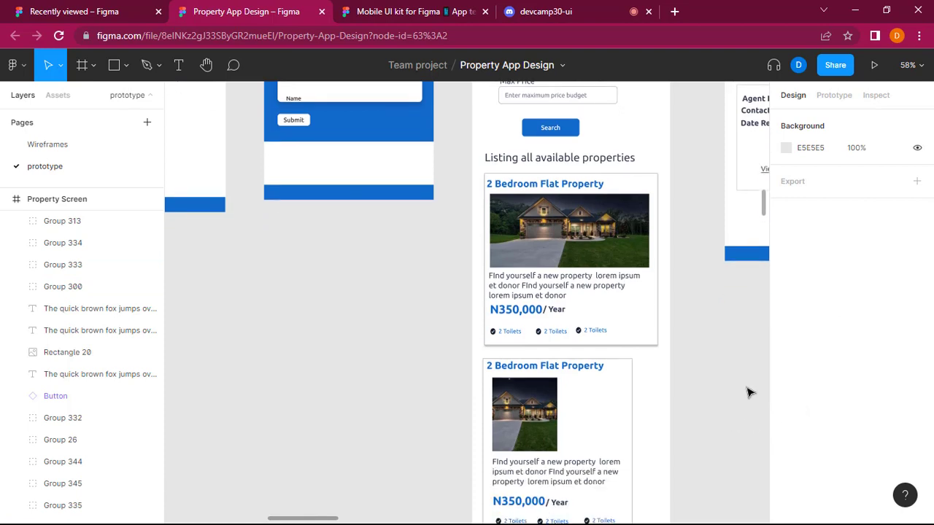
scroll(743, 366, up, 3)
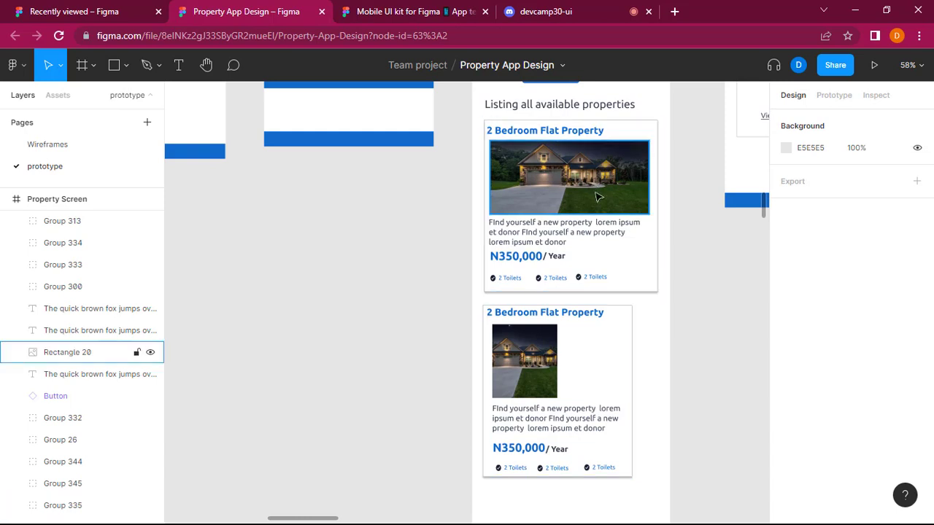
click(534, 263)
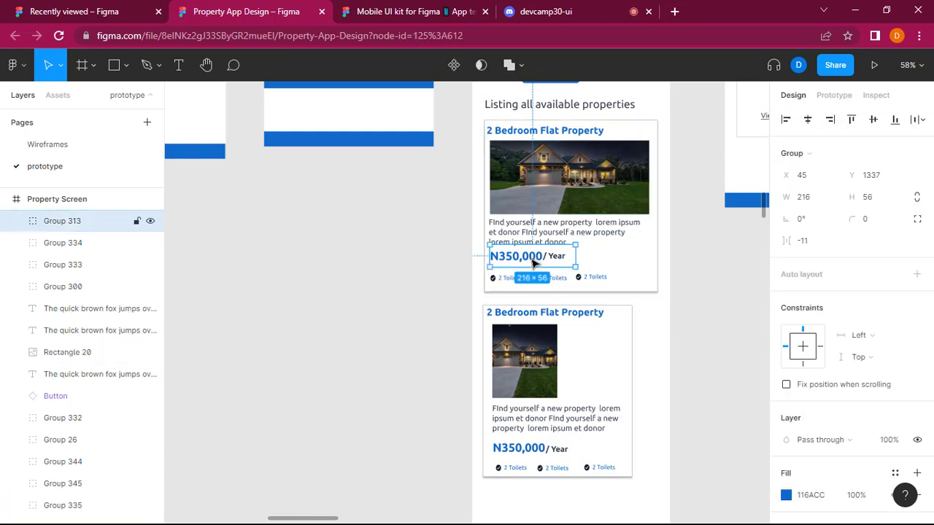
click(709, 358)
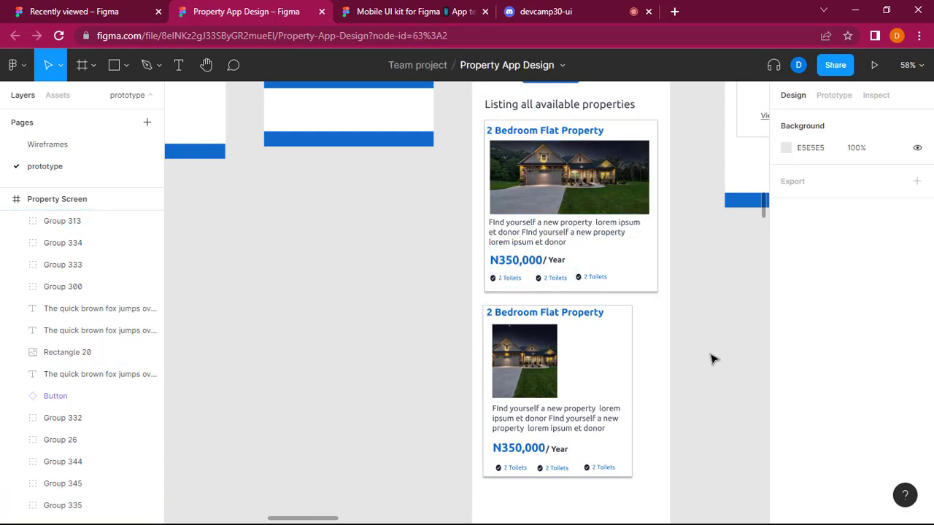
scroll(684, 423, up, 3)
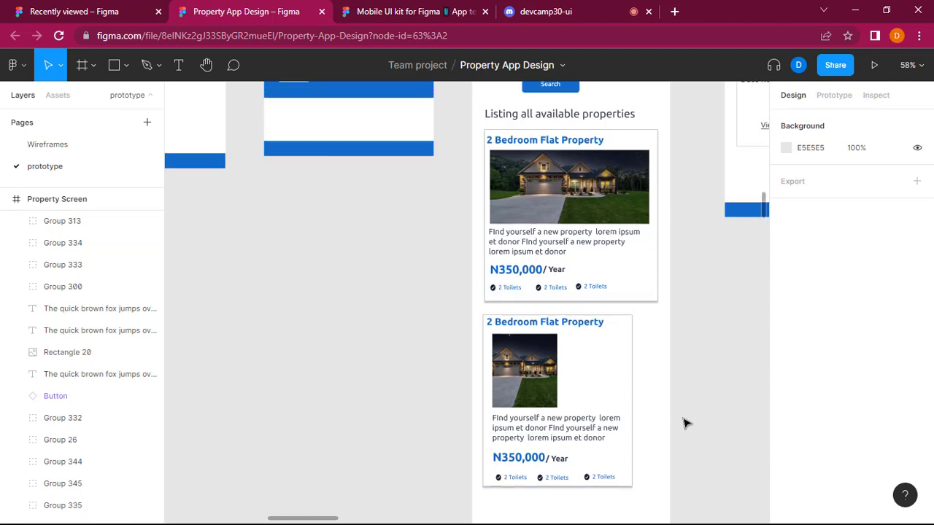
scroll(684, 424, down, 2)
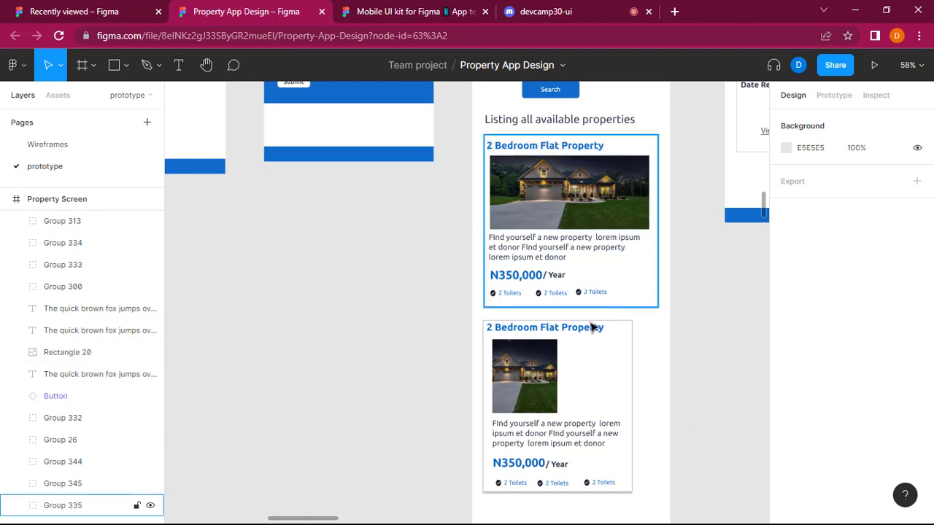
Inspect the image fill settings of the first card's house photo and look over the rest of the Property Screen.
double_click(502, 181)
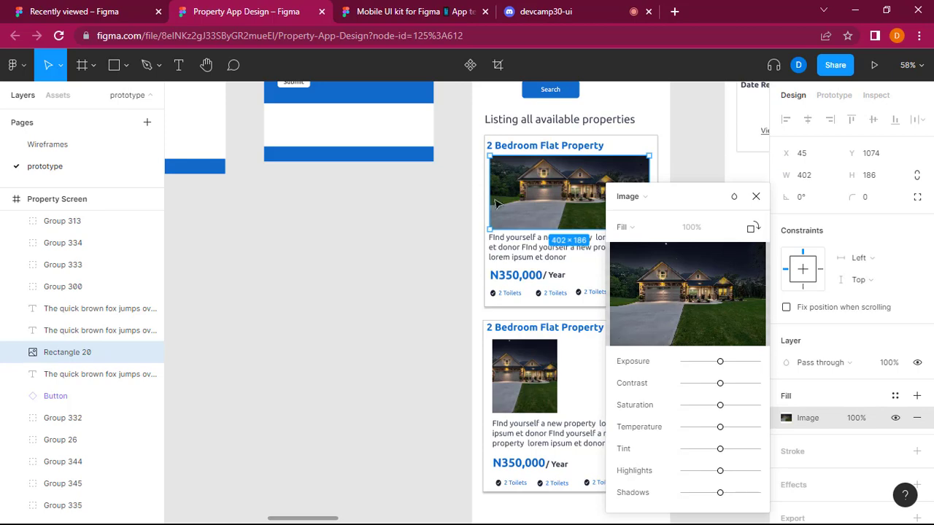
click(756, 197)
scroll(627, 242, up, 8)
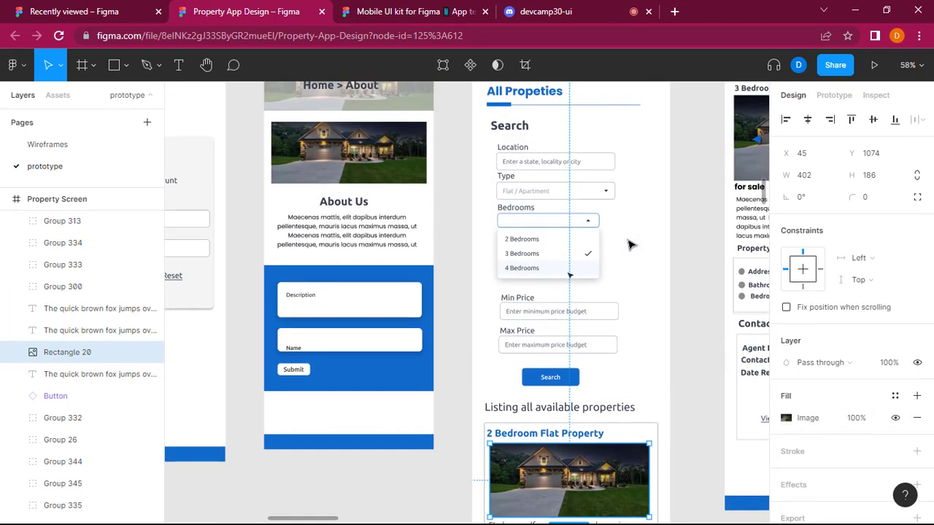
scroll(631, 244, up, 1)
scroll(636, 234, down, 10)
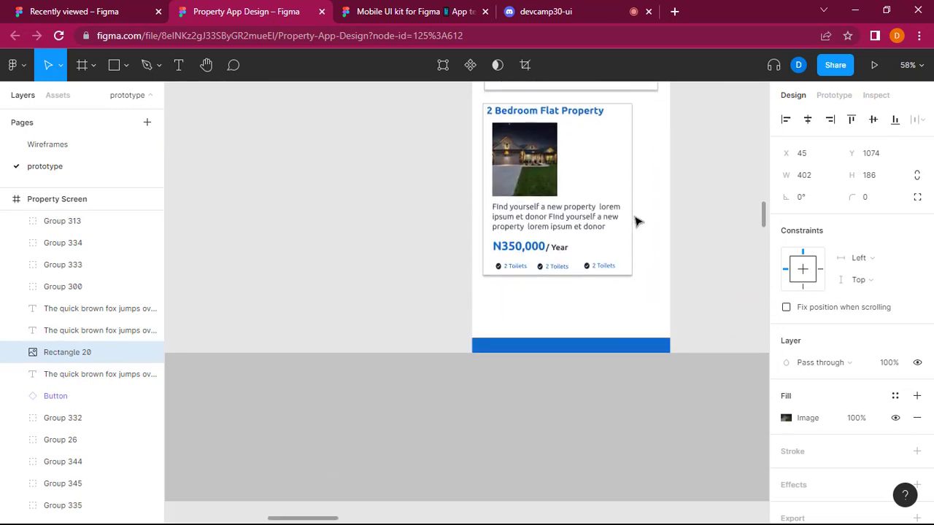
click(744, 298)
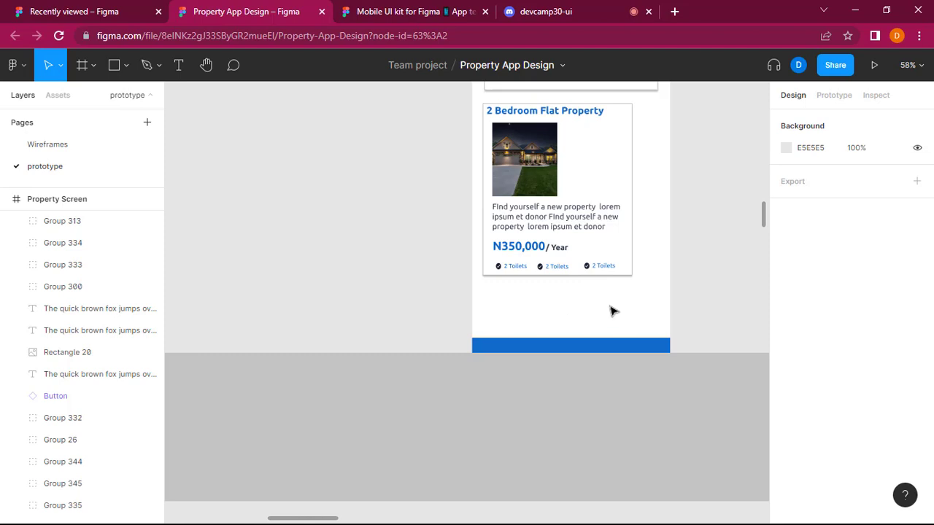
Widen the house image group on the Property detail screen to 436 and clear the selection.
scroll(634, 324, up, 3)
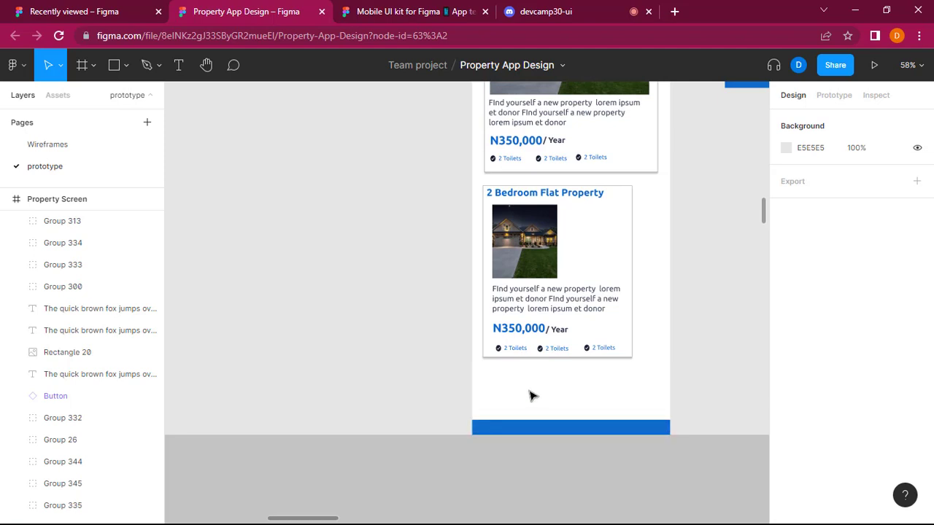
scroll(531, 394, up, 10)
scroll(530, 394, right, 6)
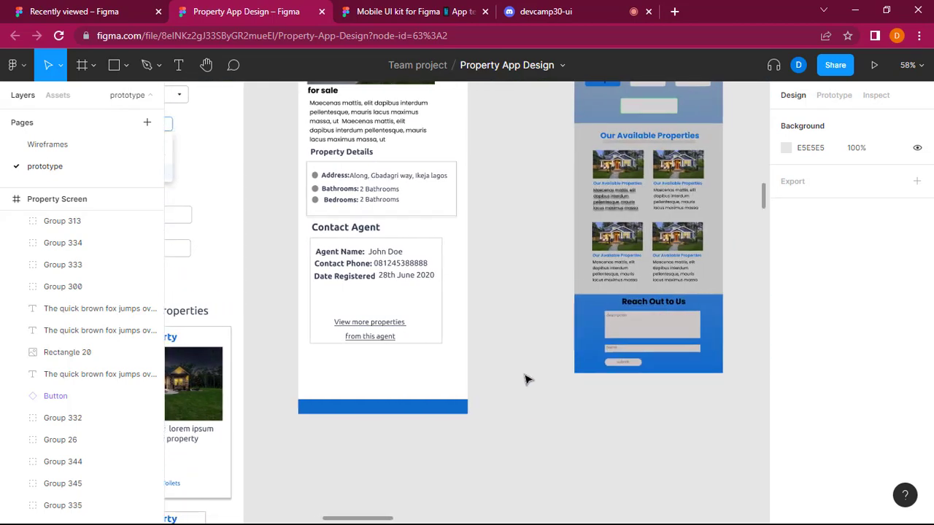
scroll(530, 386, left, 2)
scroll(530, 385, up, 6)
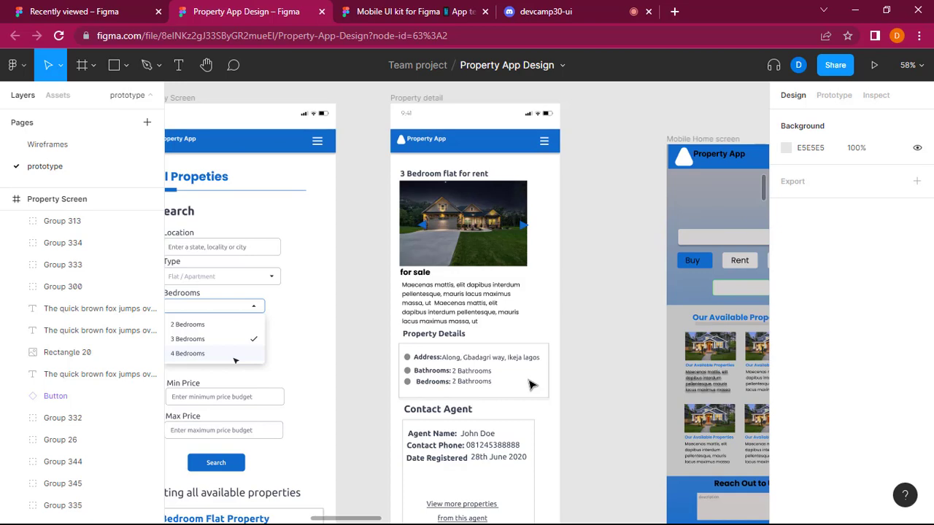
scroll(449, 467, down, 3)
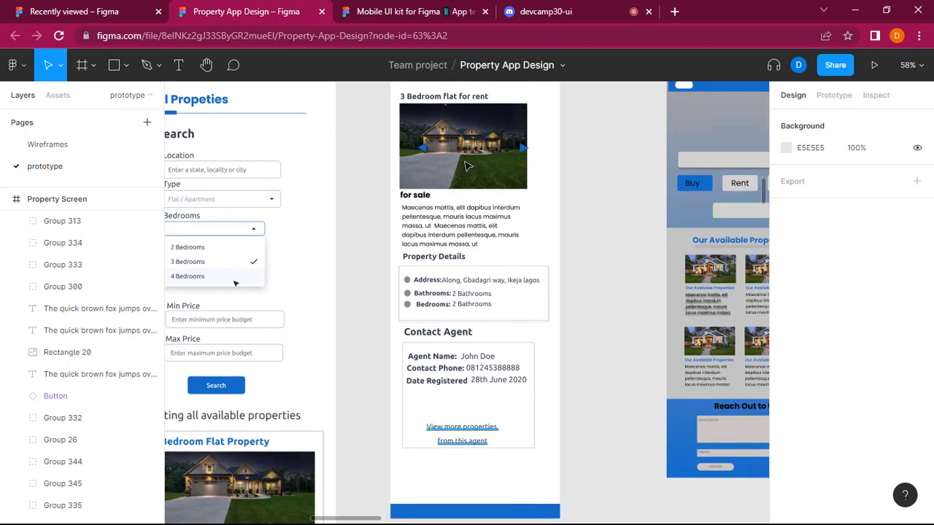
scroll(454, 406, up, 2)
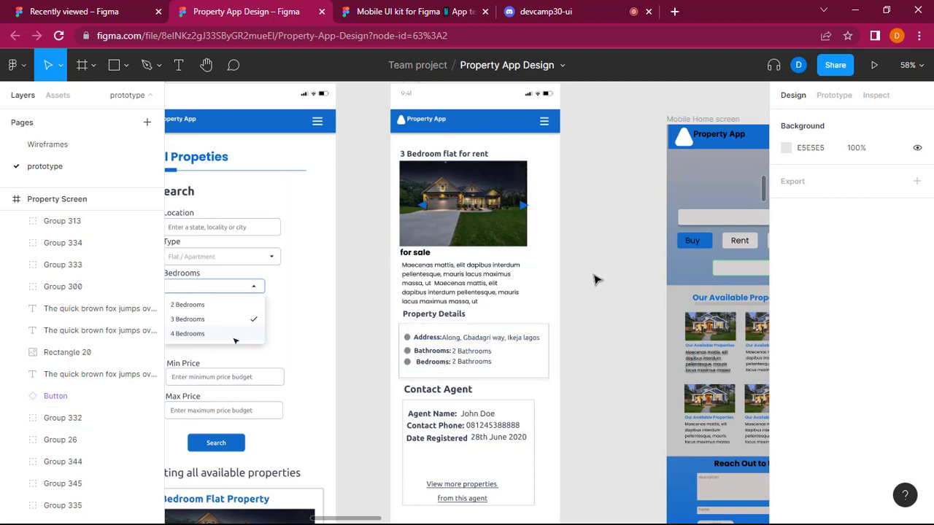
click(528, 194)
drag(529, 192, 552, 187)
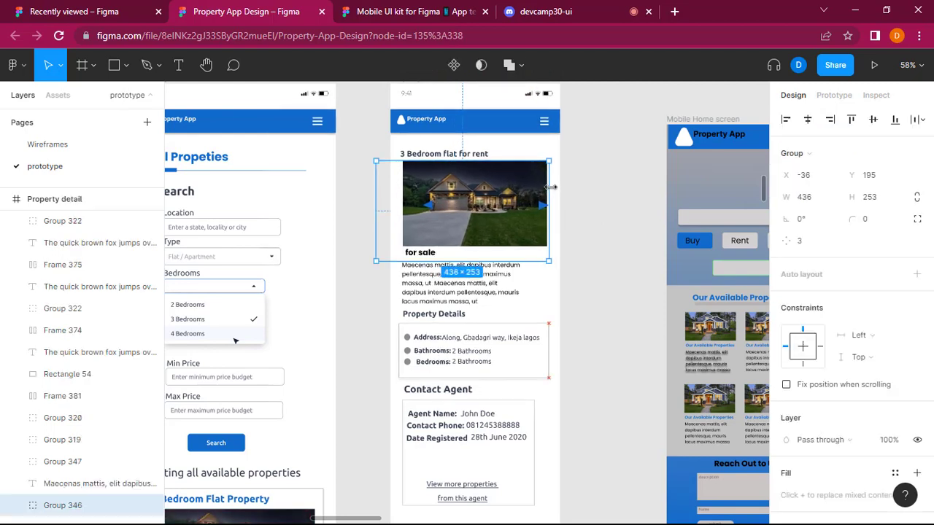
click(617, 204)
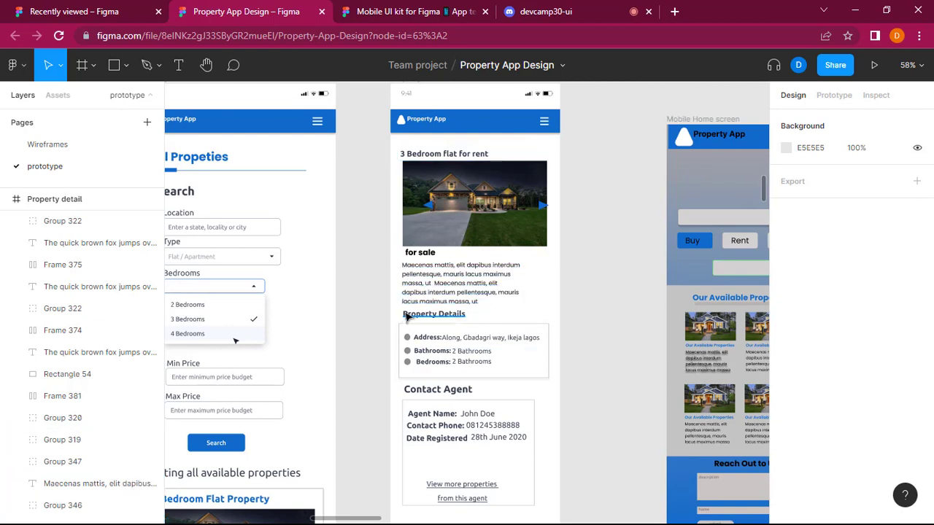
Examine the description, Property Details box and Contact Agent card on the Property detail screen for alignment and margins.
scroll(403, 161, down, 1)
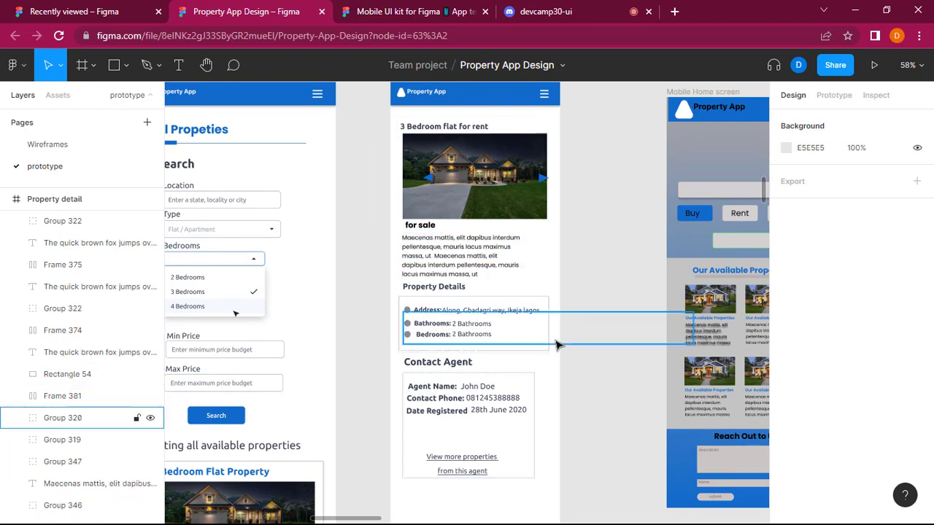
scroll(496, 307, down, 5)
scroll(497, 309, up, 6)
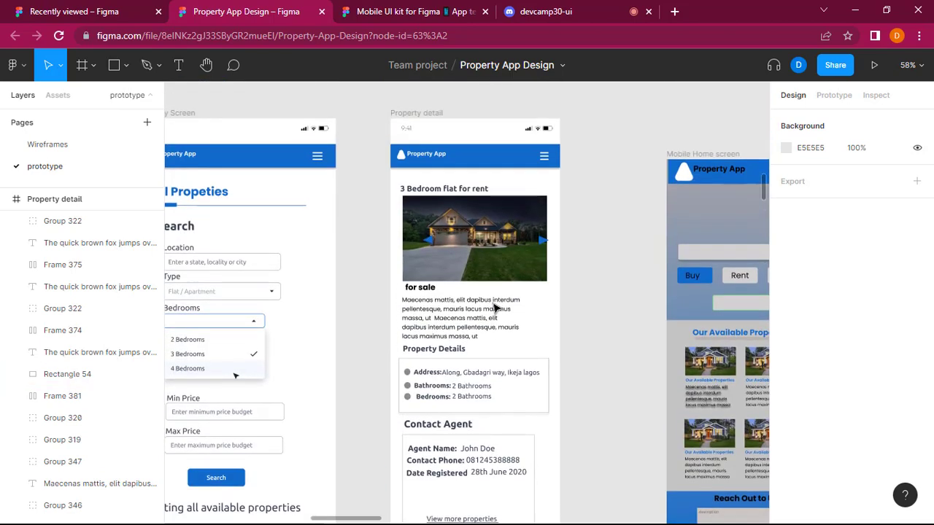
scroll(504, 445, down, 2)
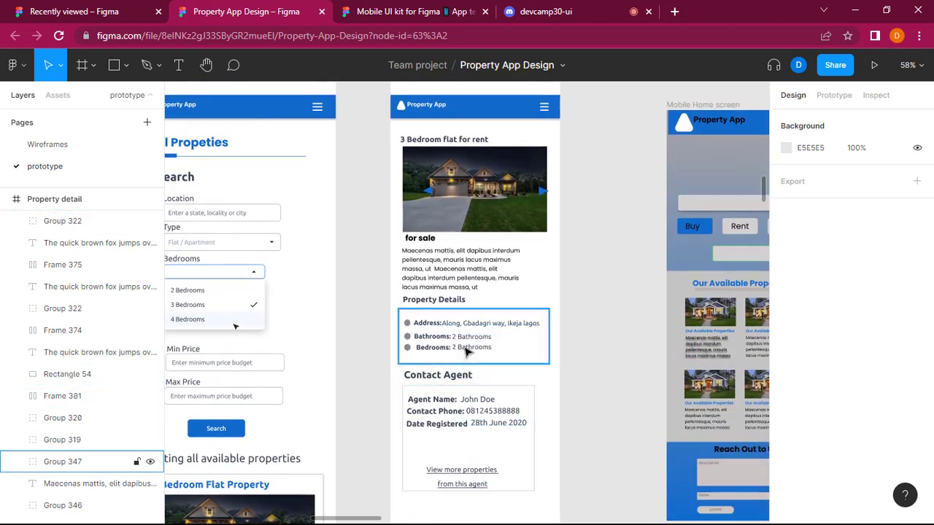
scroll(590, 241, right, 2)
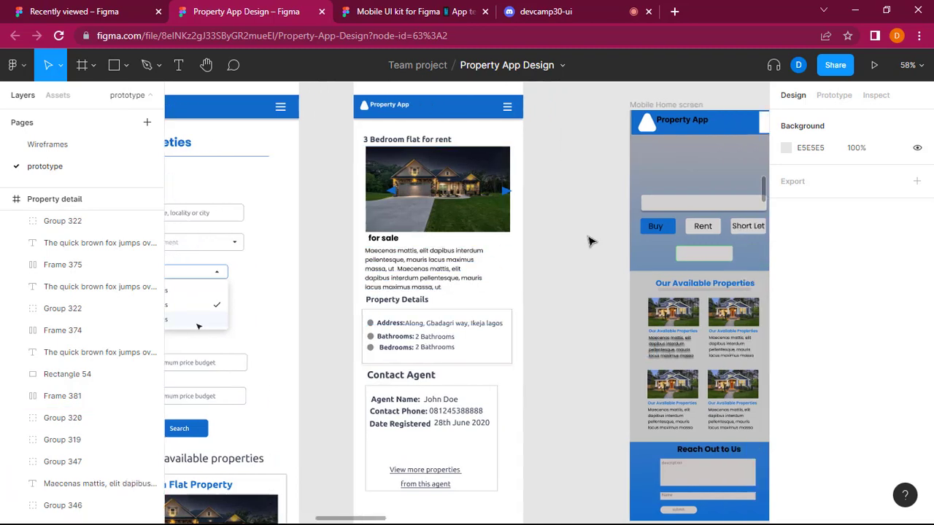
scroll(589, 240, right, 4)
Compare the full set of mobile user screens with the desktop user screens, from Home through Search Result.
scroll(472, 332, down, 8)
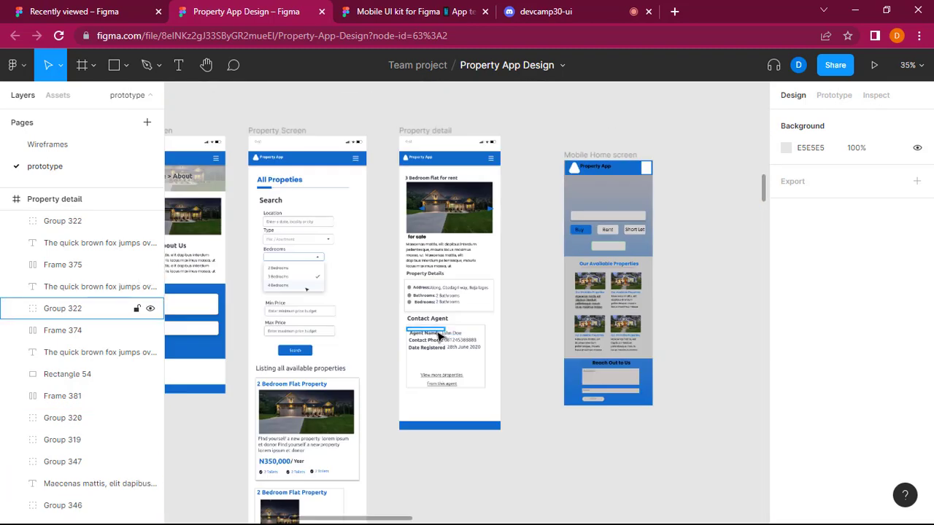
scroll(438, 336, down, 3)
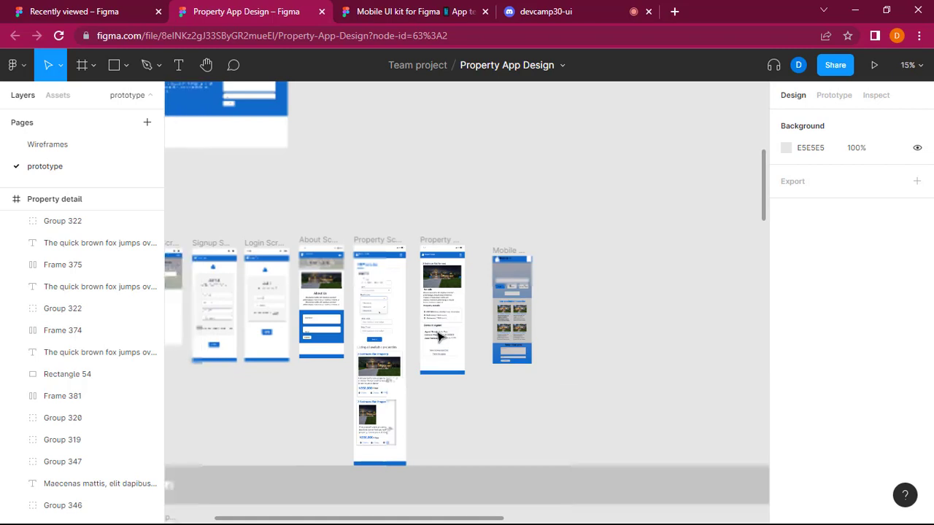
scroll(438, 335, left, 4)
scroll(439, 335, left, 4)
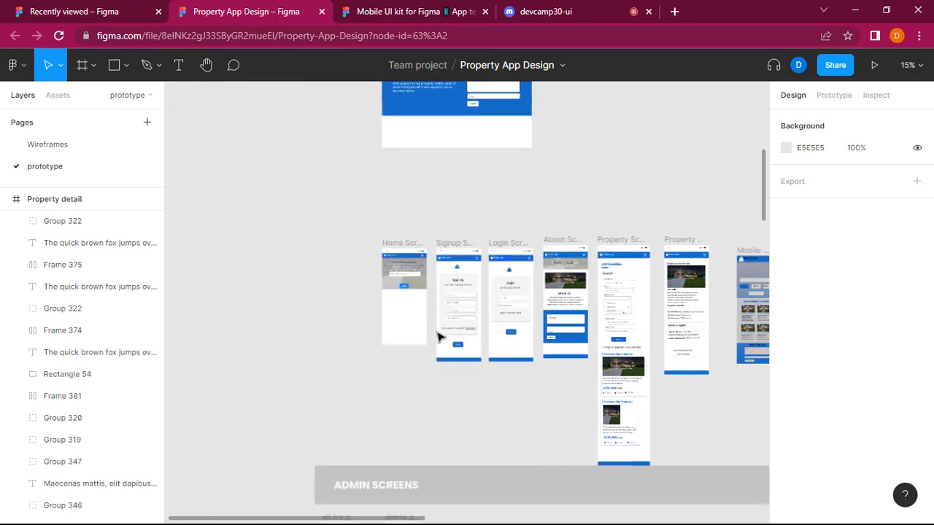
scroll(610, 170, up, 8)
scroll(611, 170, up, 6)
scroll(610, 171, right, 20)
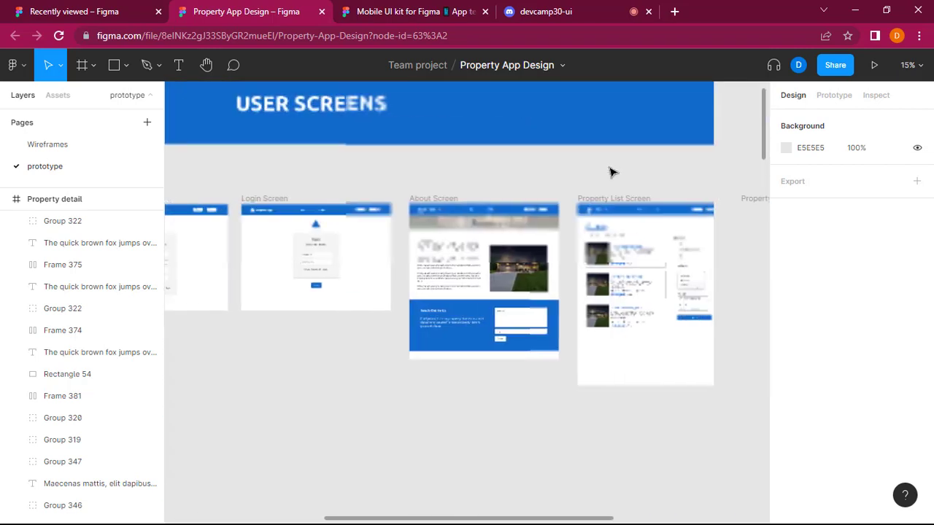
scroll(610, 171, right, 18)
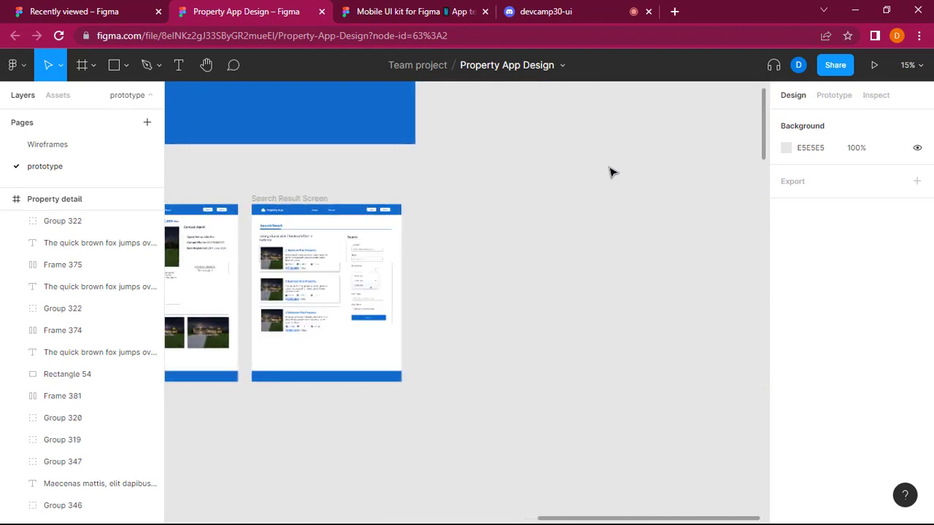
scroll(611, 171, left, 15)
scroll(620, 171, left, 20)
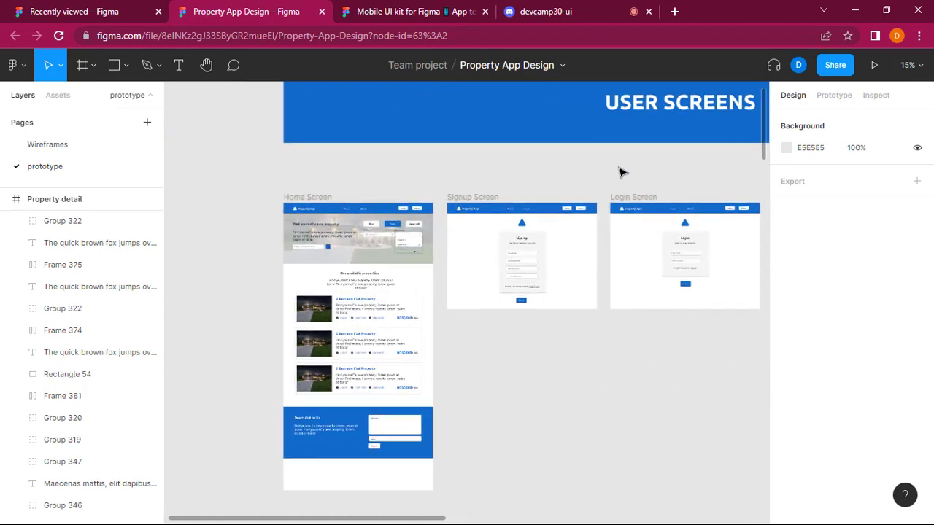
Examine the mobile "all my properties" and "delete properties" screens in the Admin Screens section.
scroll(621, 171, down, 20)
scroll(620, 141, down, 3)
scroll(455, 229, left, 6)
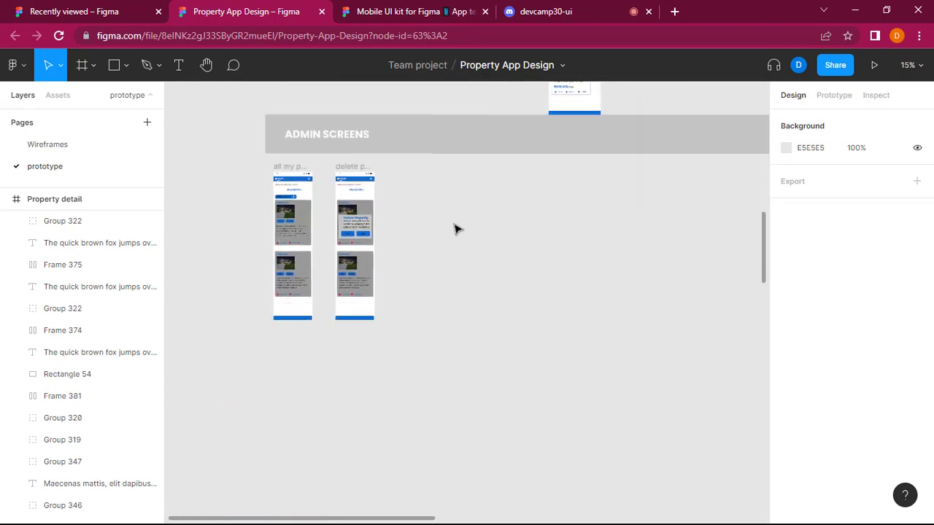
scroll(451, 230, up, 3)
scroll(452, 231, down, 2)
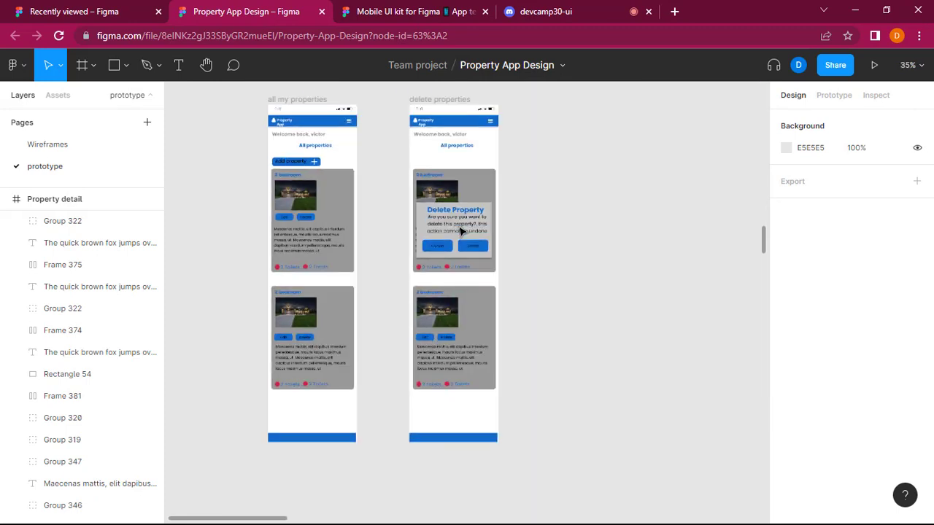
scroll(462, 230, up, 2)
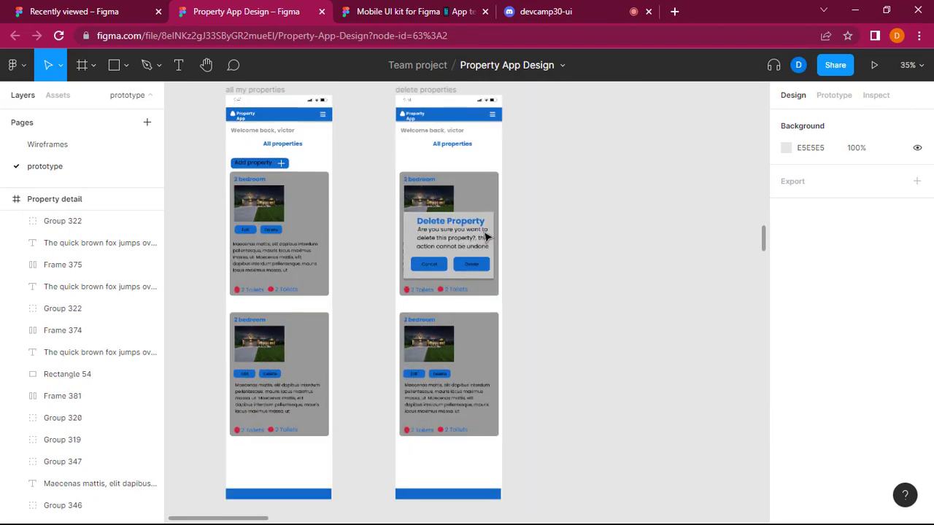
Examine the All My Properties, Delete Property, Add New Property and Edit Property admin screens on the Wireframes page.
scroll(487, 237, up, 1)
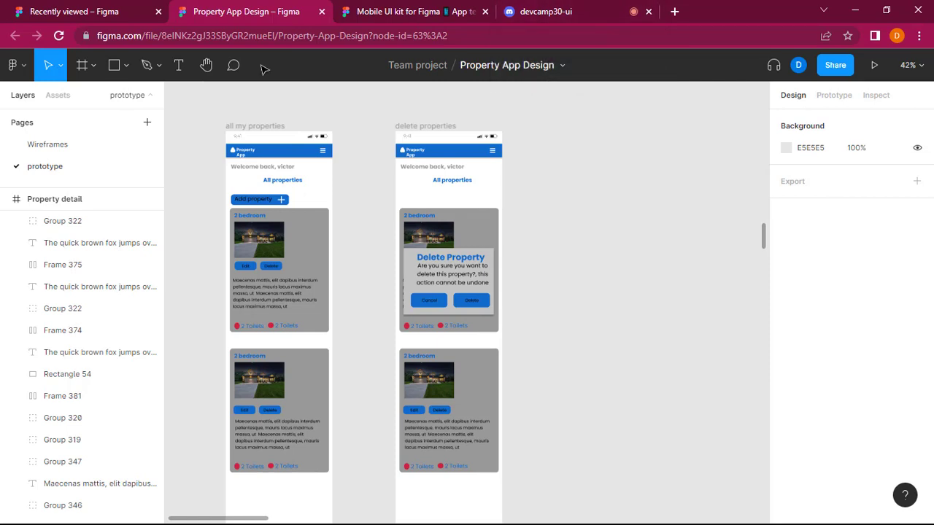
click(59, 149)
scroll(395, 282, left, 3)
scroll(395, 282, left, 12)
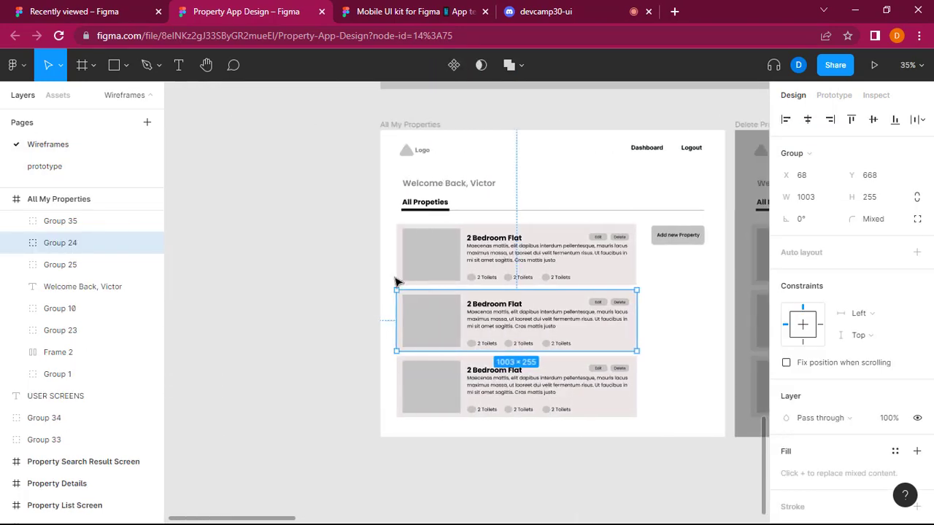
scroll(397, 281, right, 8)
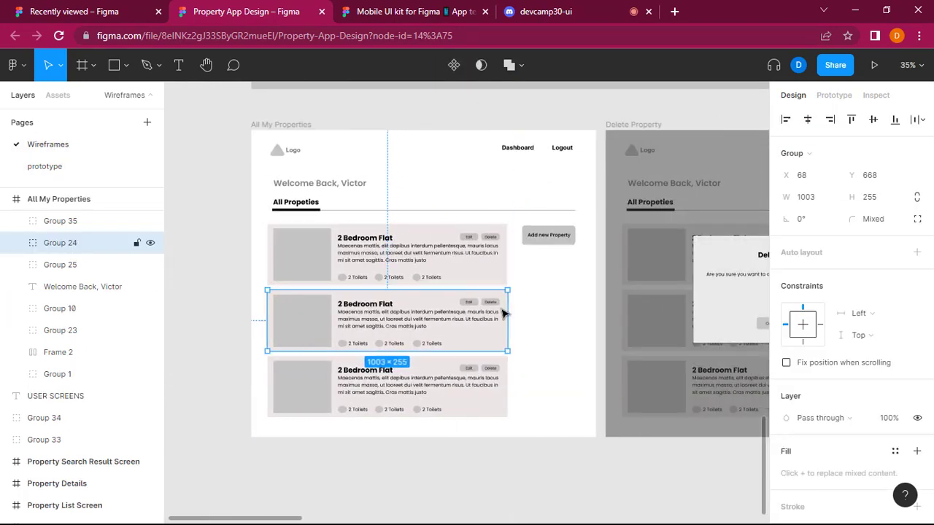
scroll(502, 314, up, 2)
scroll(502, 314, down, 2)
scroll(502, 313, right, 2)
scroll(502, 314, right, 6)
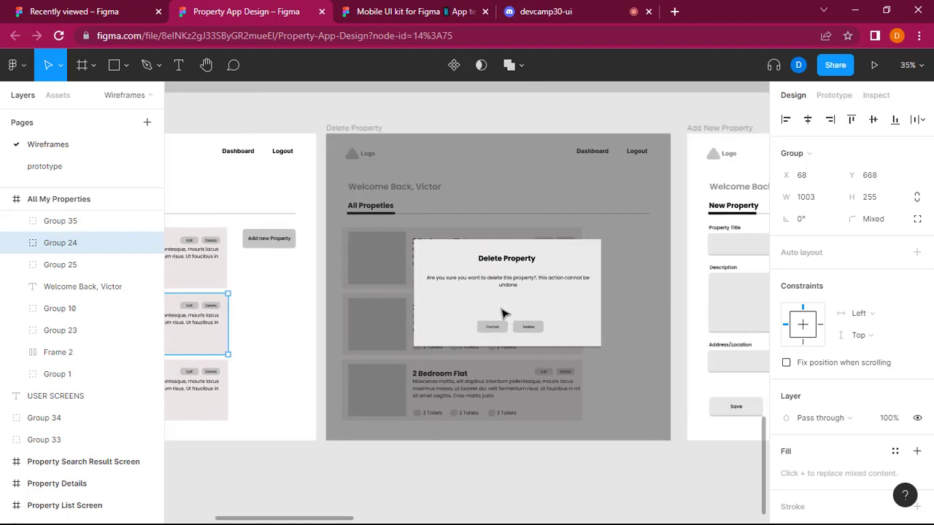
scroll(502, 314, left, 4)
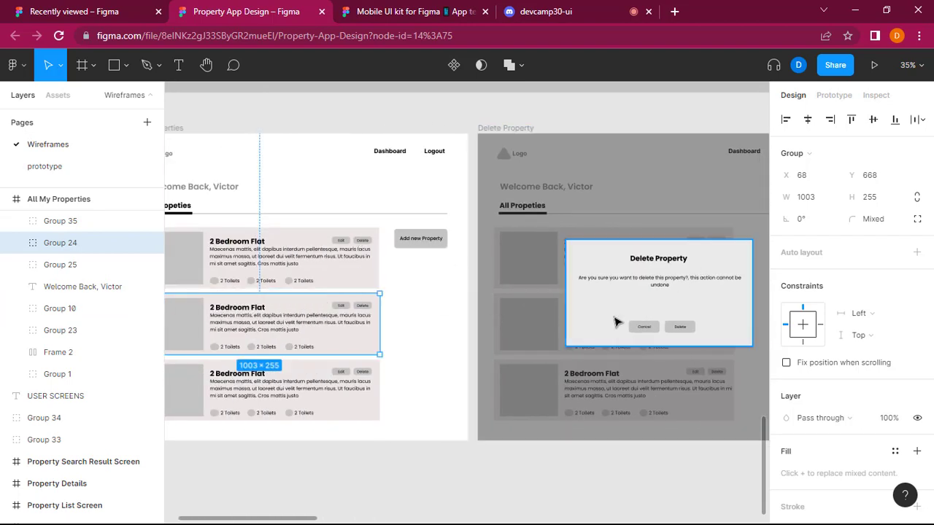
scroll(546, 348, right, 13)
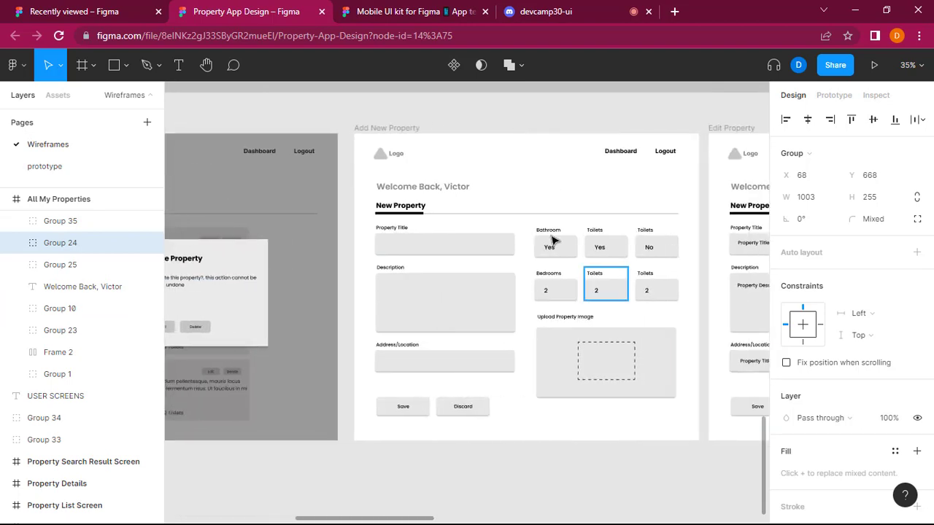
scroll(592, 390, right, 9)
scroll(592, 394, right, 2)
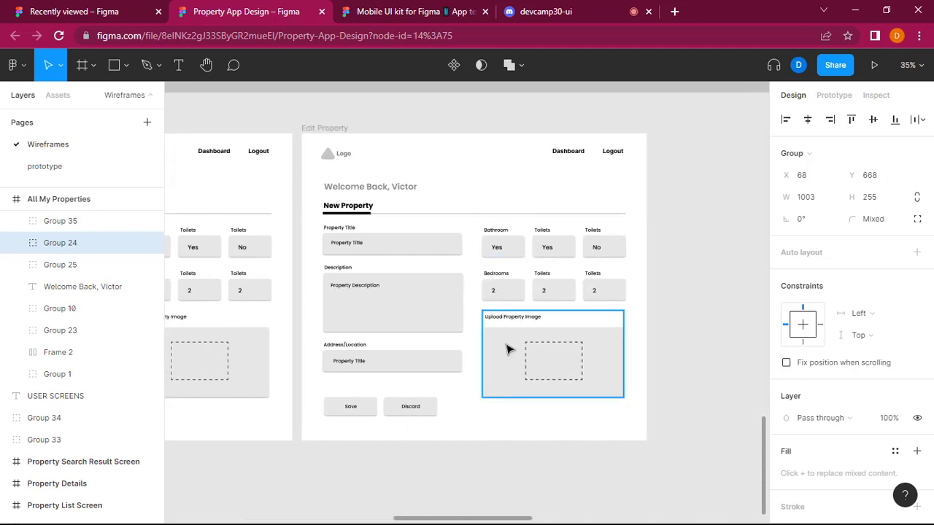
Return to the prototype page and check its mobile "all my properties" and "delete properties" screens against the wireframes.
click(56, 170)
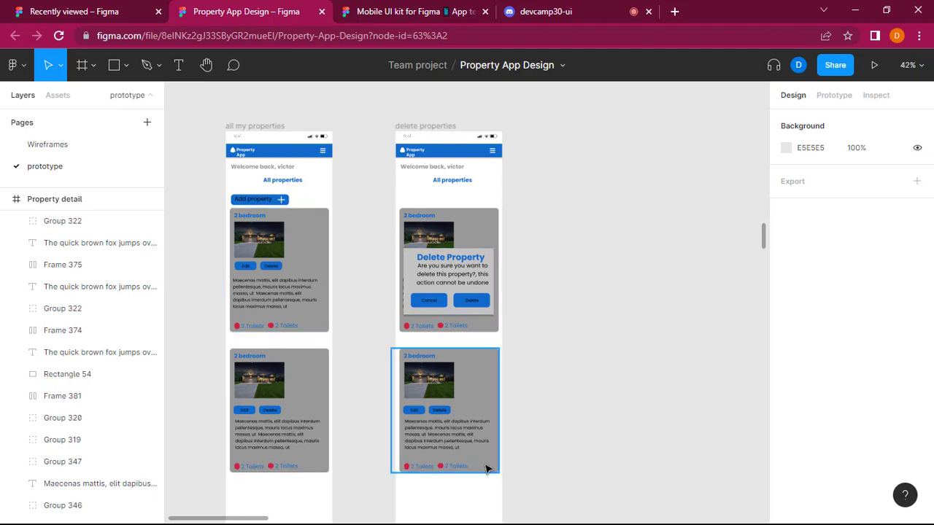
scroll(487, 468, down, 2)
scroll(486, 470, down, 1)
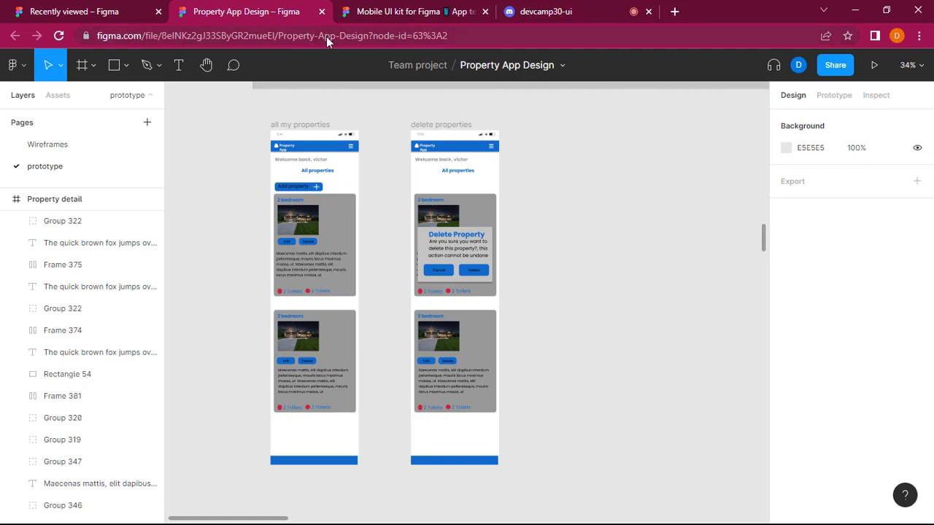
Switch to Discord, mute and unmute the microphone, and return to the Property App Design file.
click(546, 11)
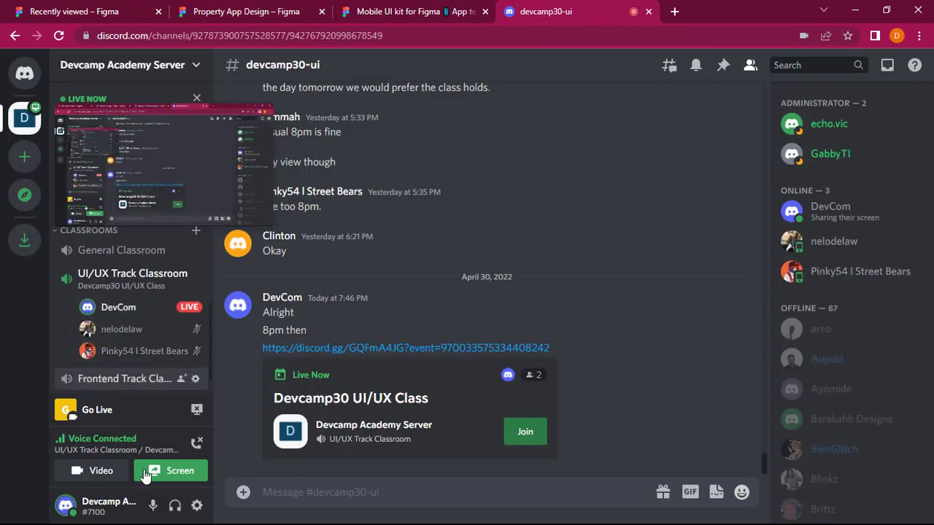
click(152, 507)
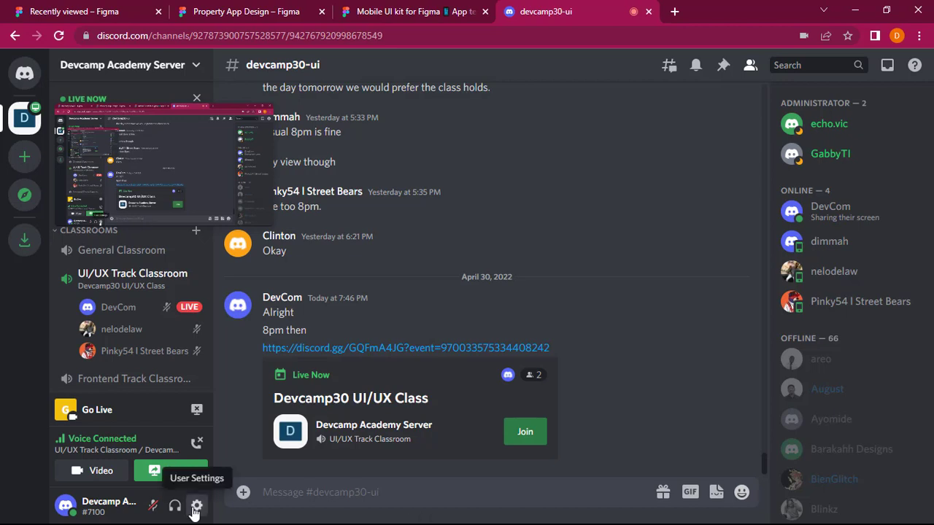
click(153, 506)
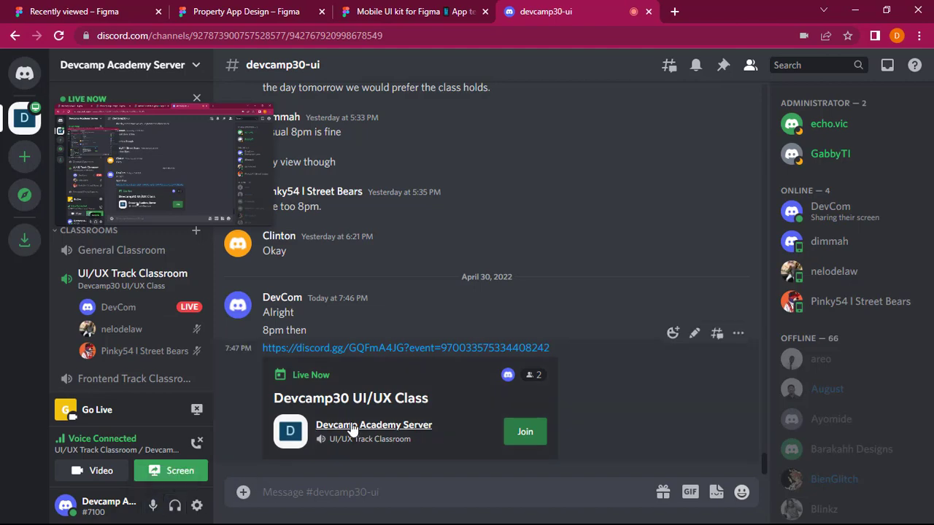
key(alt+Tab)
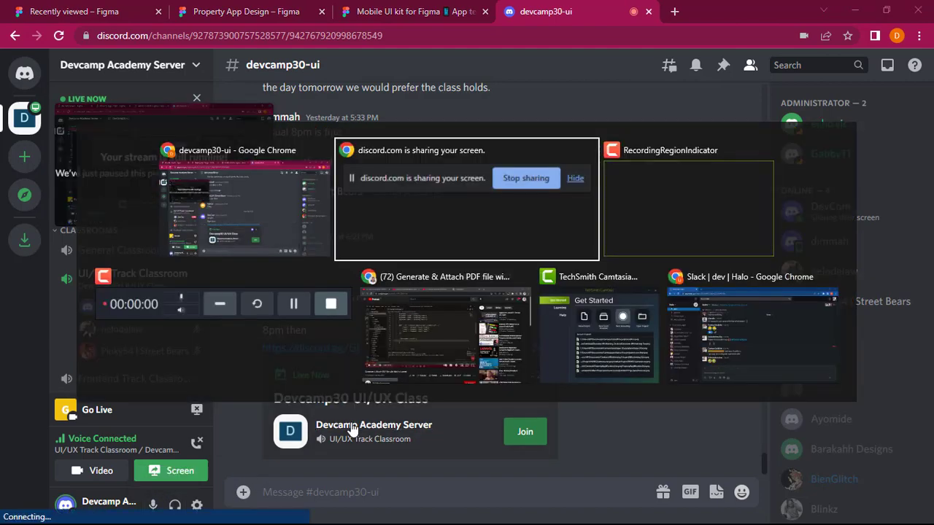
key(alt+shift+Tab)
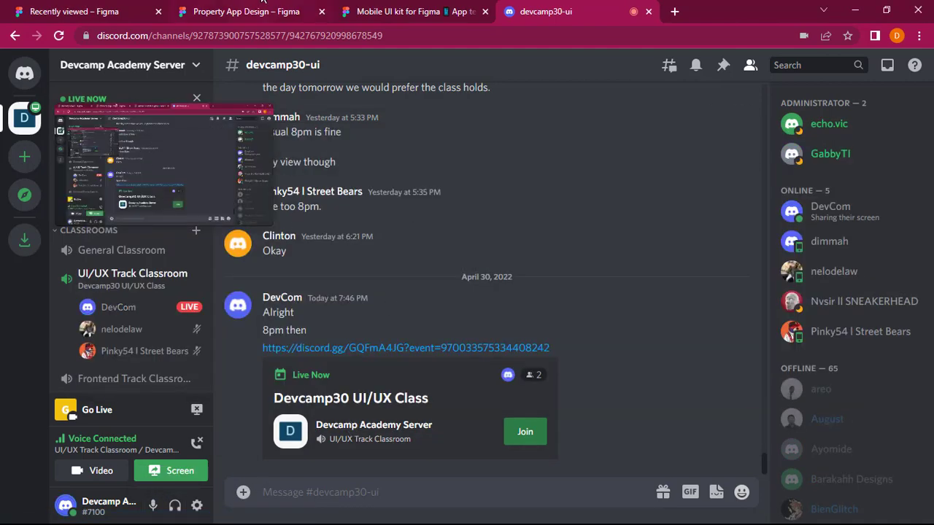
click(263, 5)
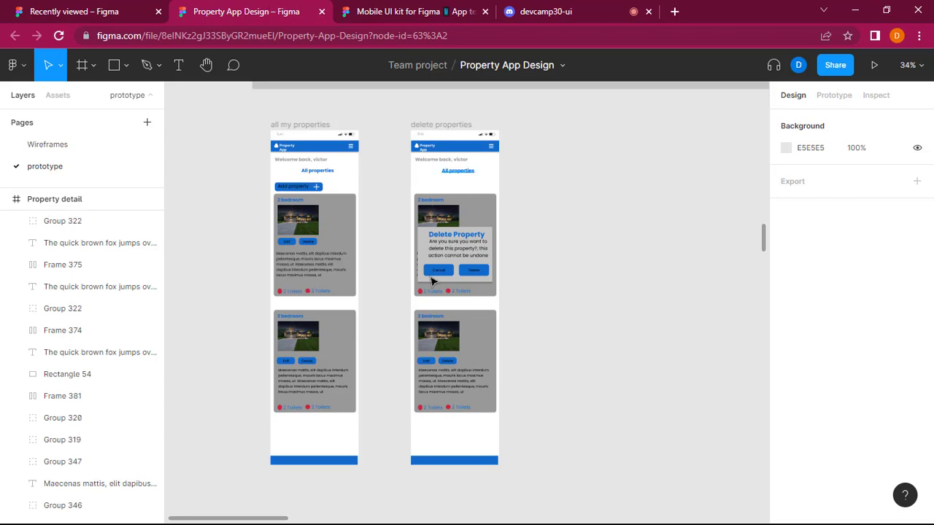
Look closely at the two mobile admin screens, and briefly check the devcamp30-ui channel in Discord.
scroll(582, 301, up, 3)
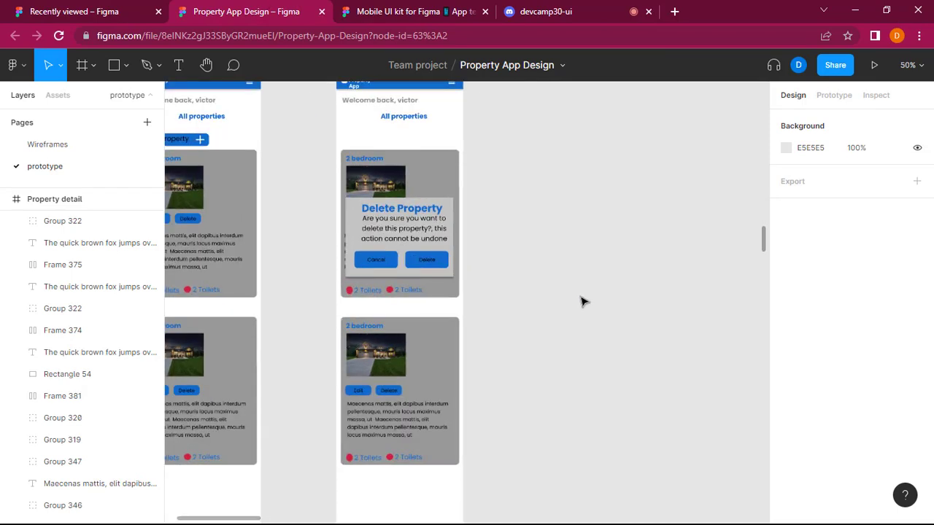
scroll(584, 300, left, 5)
scroll(472, 342, up, 4)
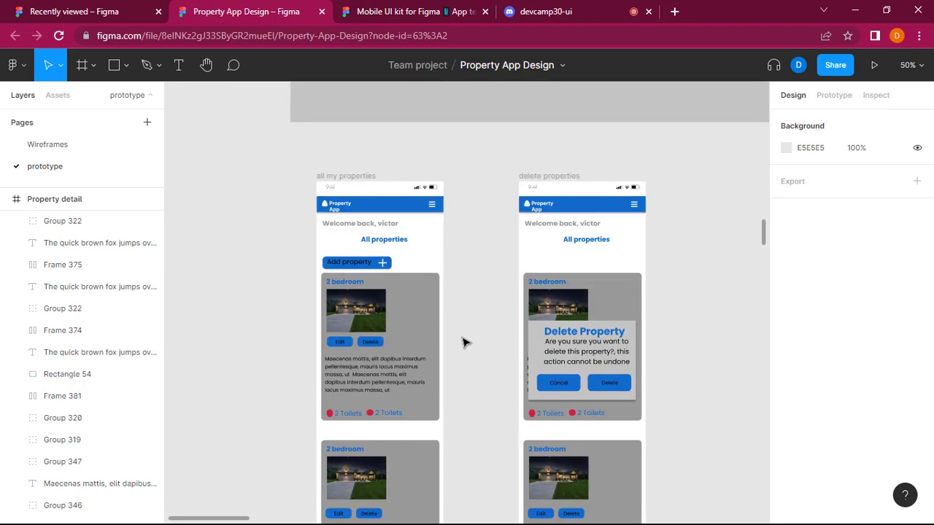
click(591, 5)
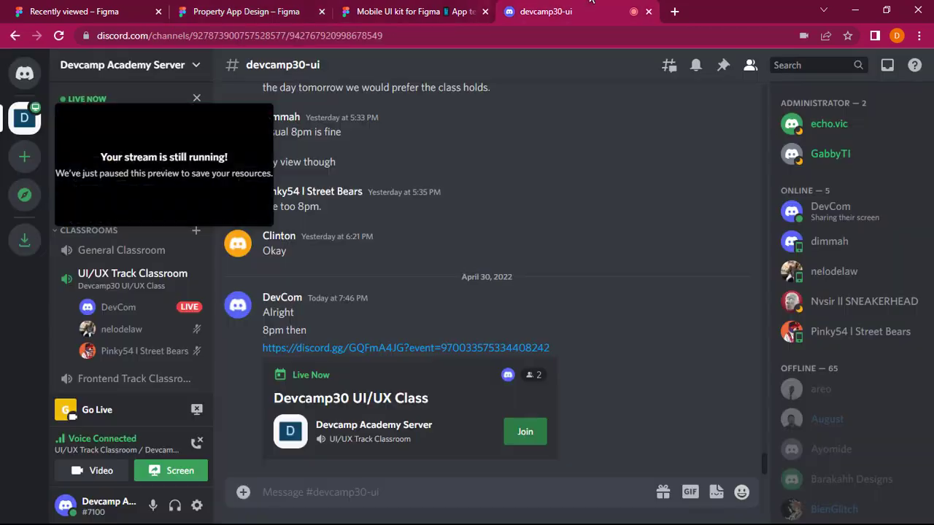
click(257, 9)
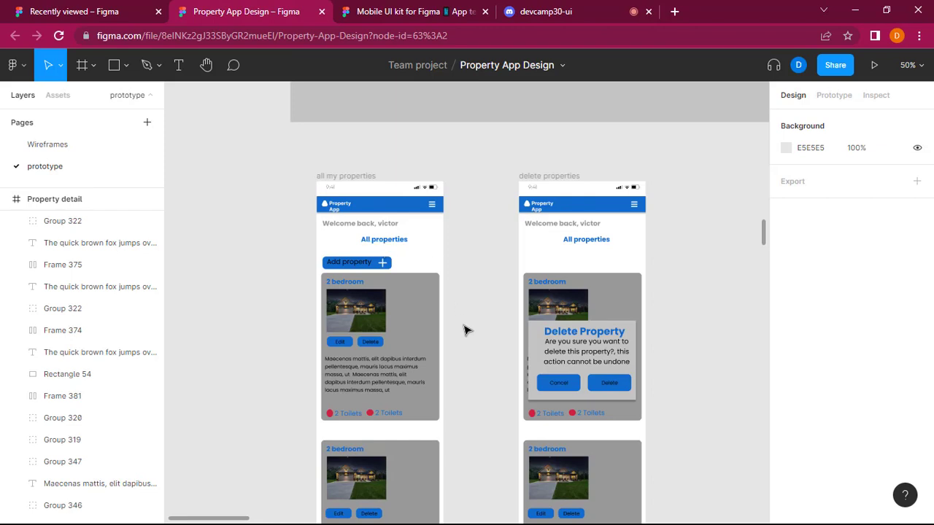
Compare the mobile user screens, from Home through Property Screen, with the mobile screens under Admin Screens.
scroll(467, 330, down, 2)
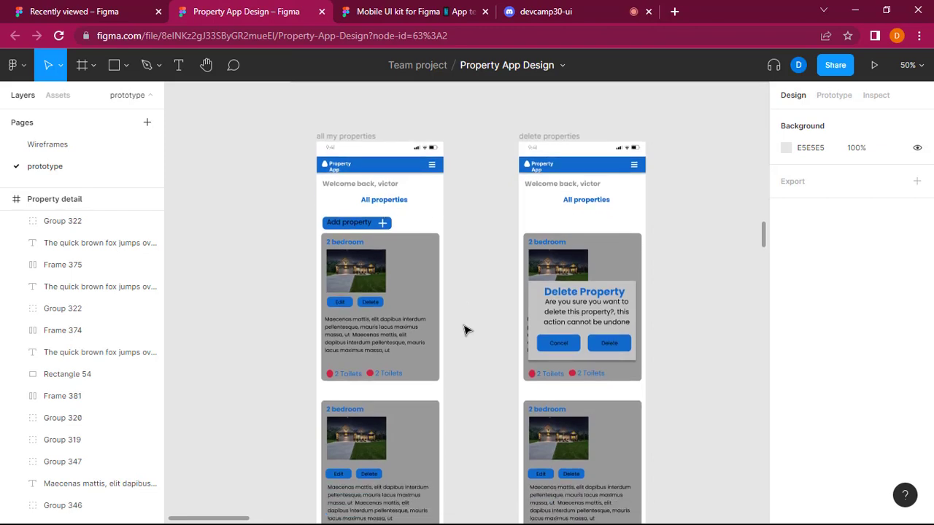
scroll(707, 206, up, 10)
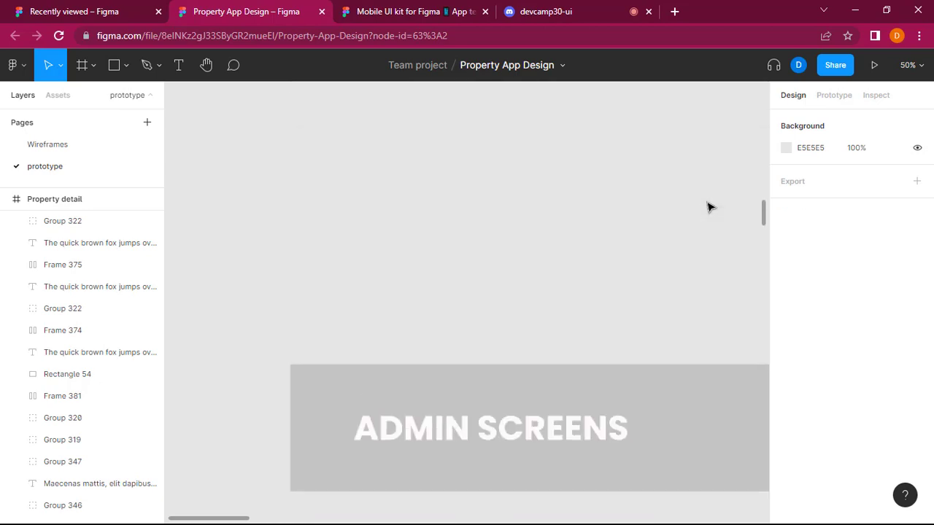
scroll(704, 222, up, 5)
scroll(704, 222, right, 8)
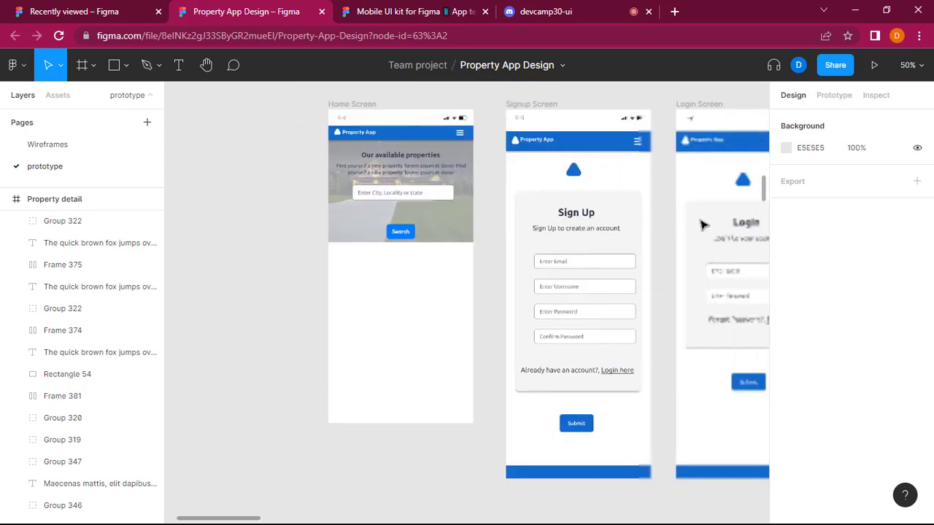
scroll(704, 222, right, 4)
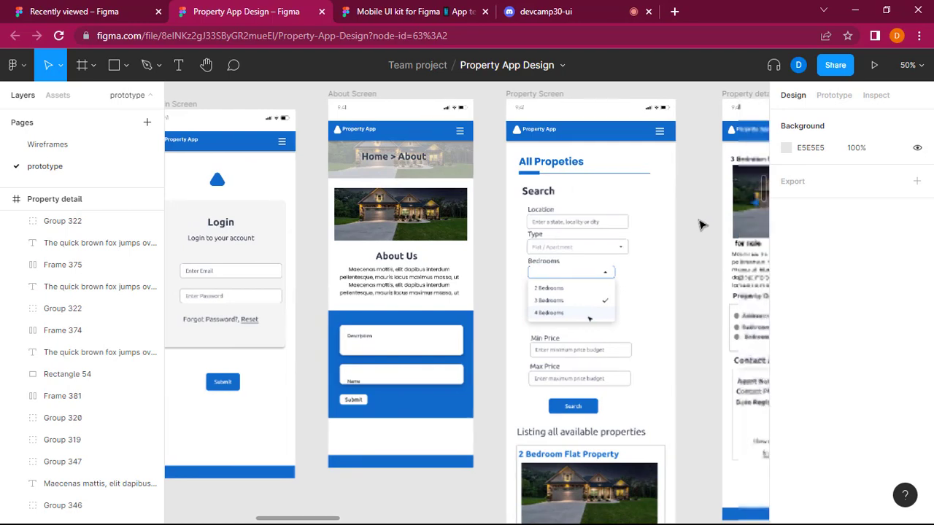
scroll(700, 222, down, 10)
scroll(701, 219, left, 4)
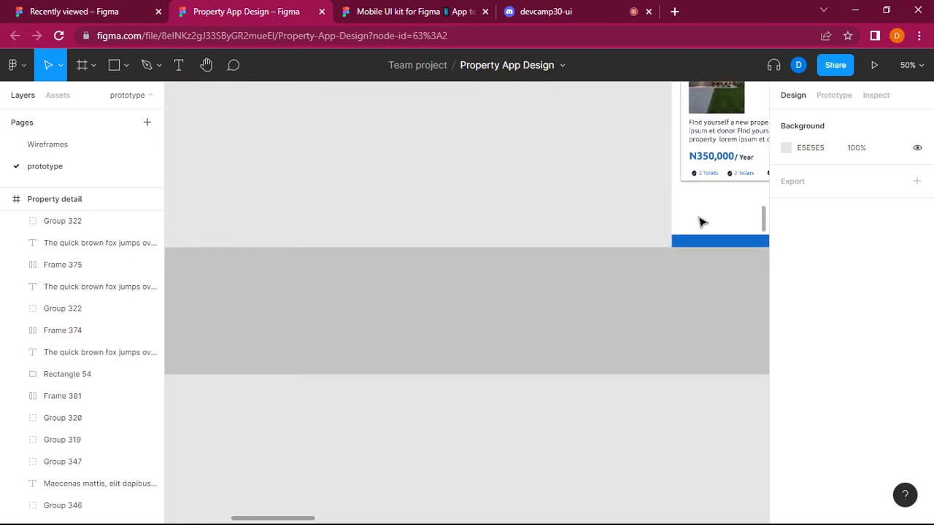
scroll(560, 354, down, 5)
scroll(562, 354, left, 8)
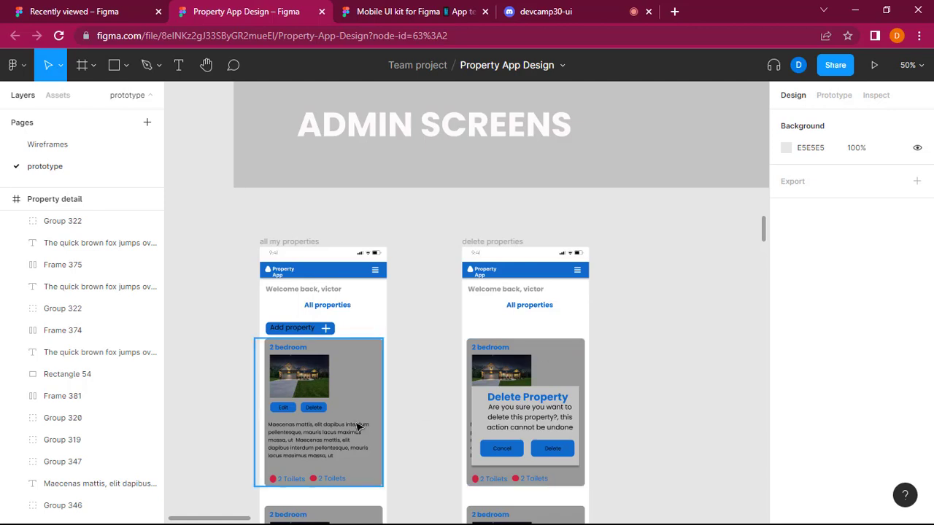
Examine the header, Add property button and 2 bedroom cards on the mobile admin screens.
scroll(408, 376, down, 1)
scroll(408, 375, down, 1)
scroll(409, 377, down, 2)
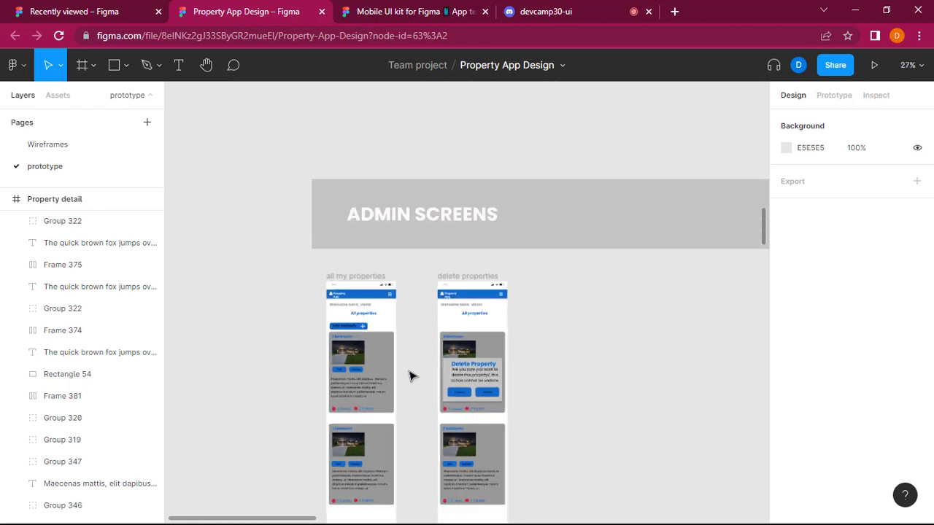
scroll(409, 378, down, 4)
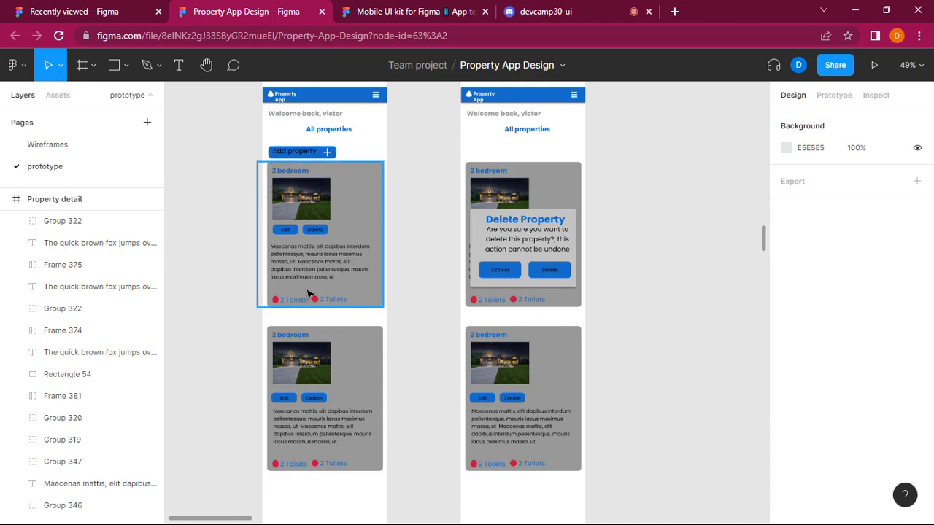
scroll(312, 186, up, 2)
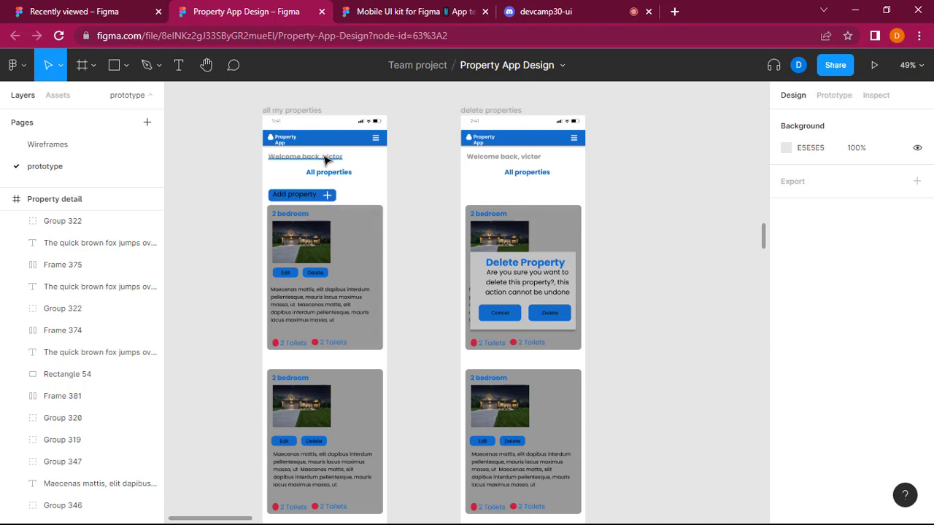
Compare the layout of the mobile Home, Signup and Login screens with the two mobile admin screens.
scroll(325, 160, up, 15)
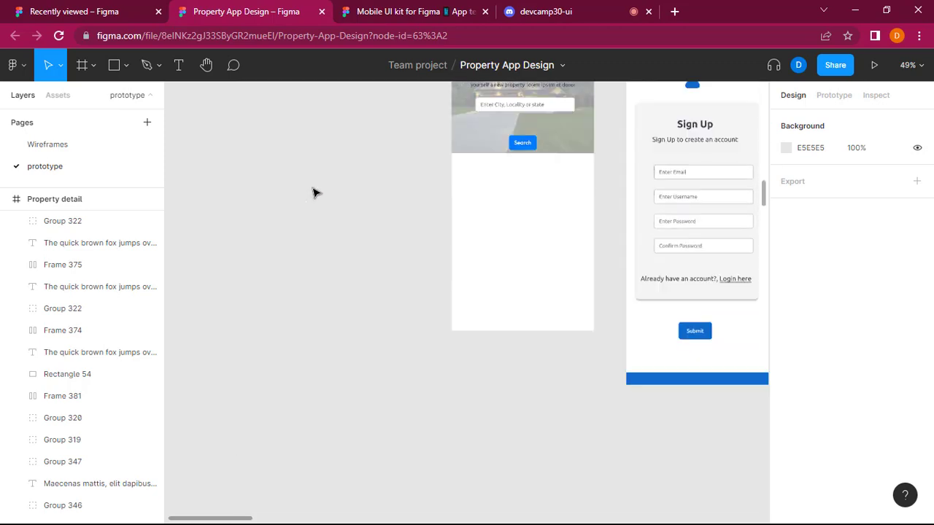
scroll(314, 192, up, 1)
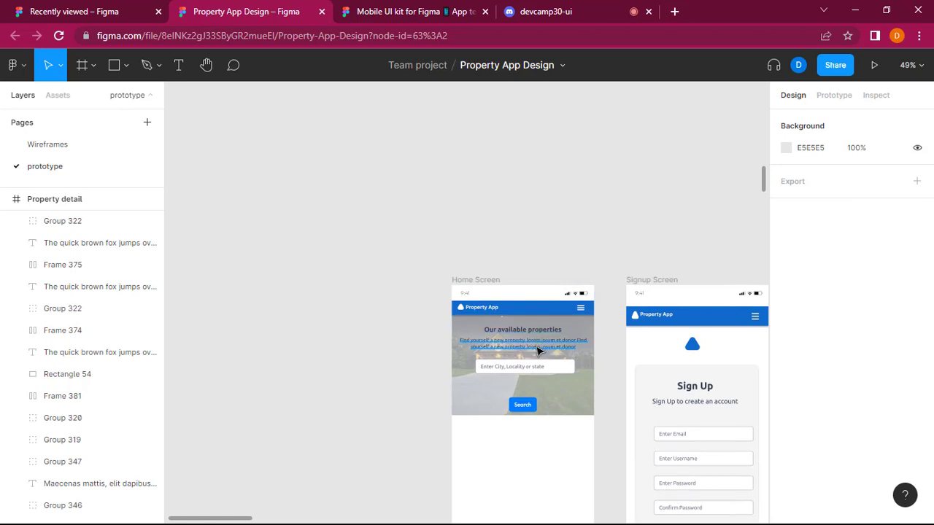
scroll(538, 352, down, 2)
scroll(538, 352, down, 2)
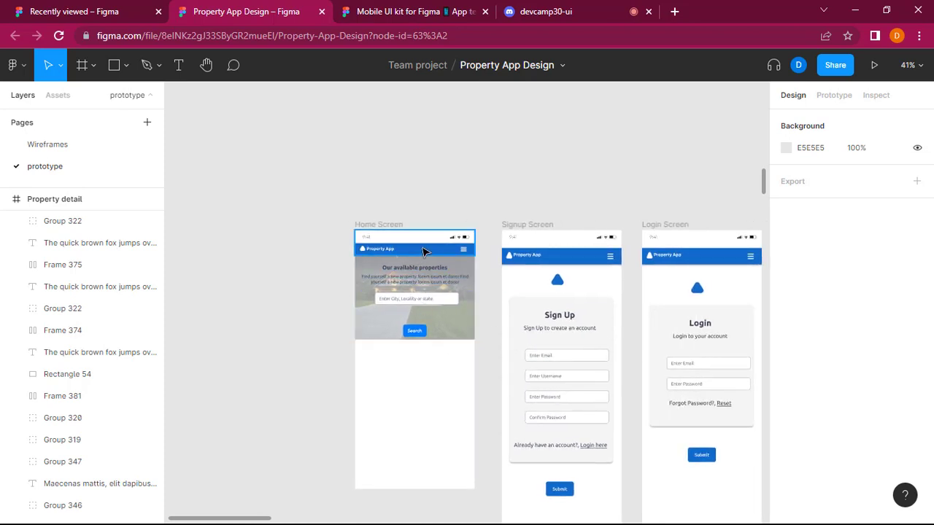
scroll(396, 380, down, 10)
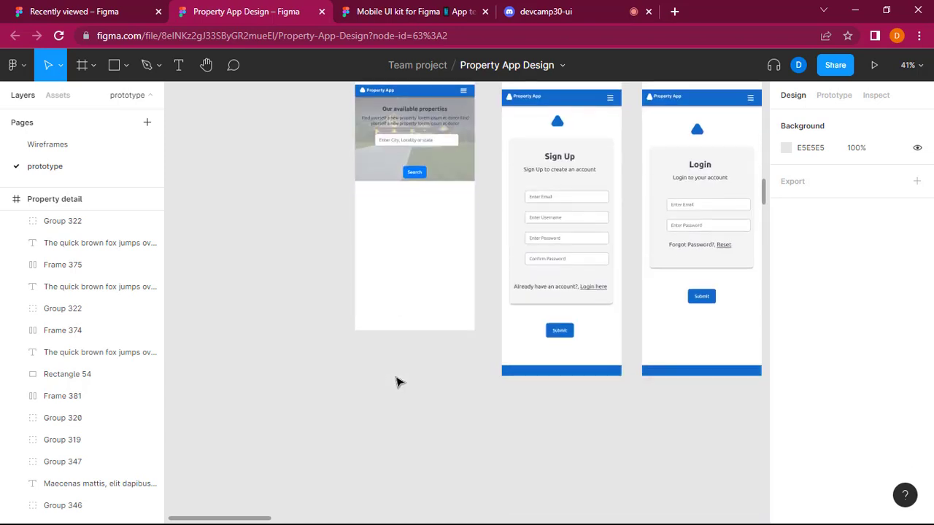
scroll(401, 363, down, 5)
scroll(405, 359, left, 3)
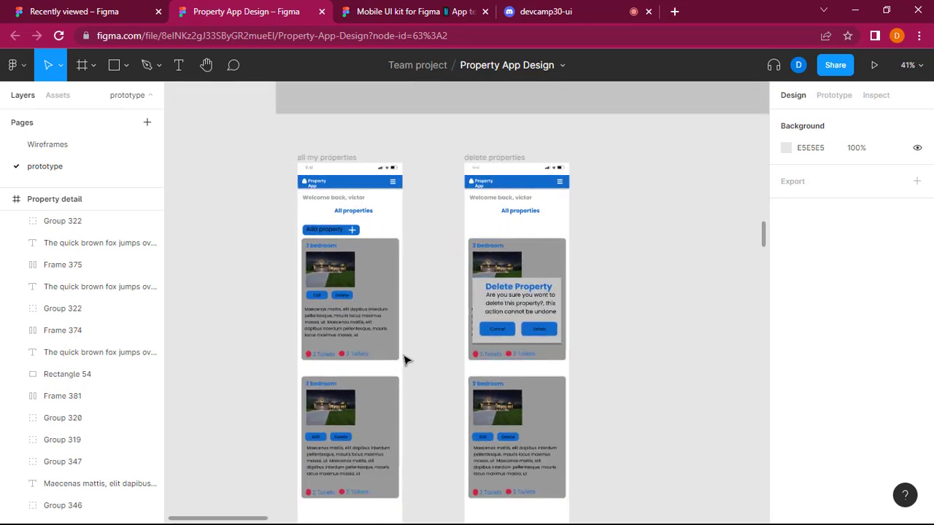
scroll(406, 359, down, 1)
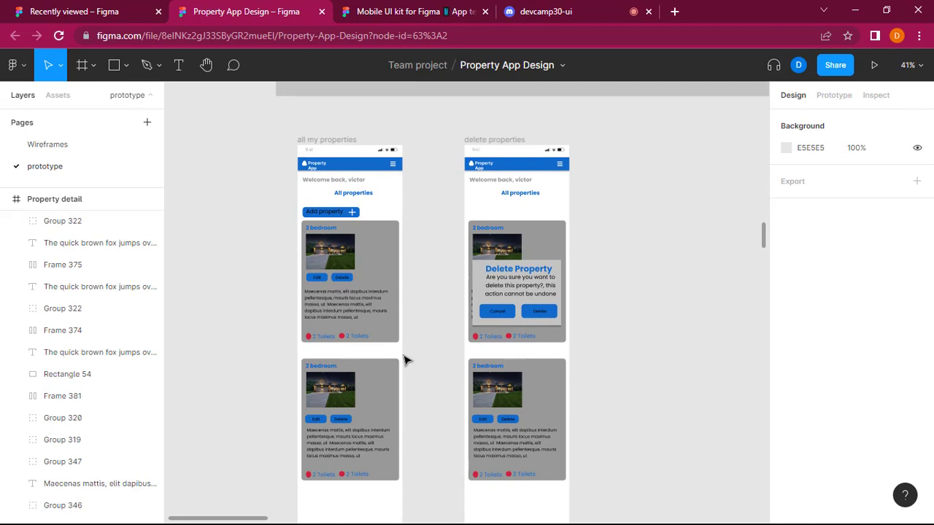
Inspect the first 2 bedroom card's frame on the "all my properties" screen and clear the selection.
click(381, 268)
click(381, 268)
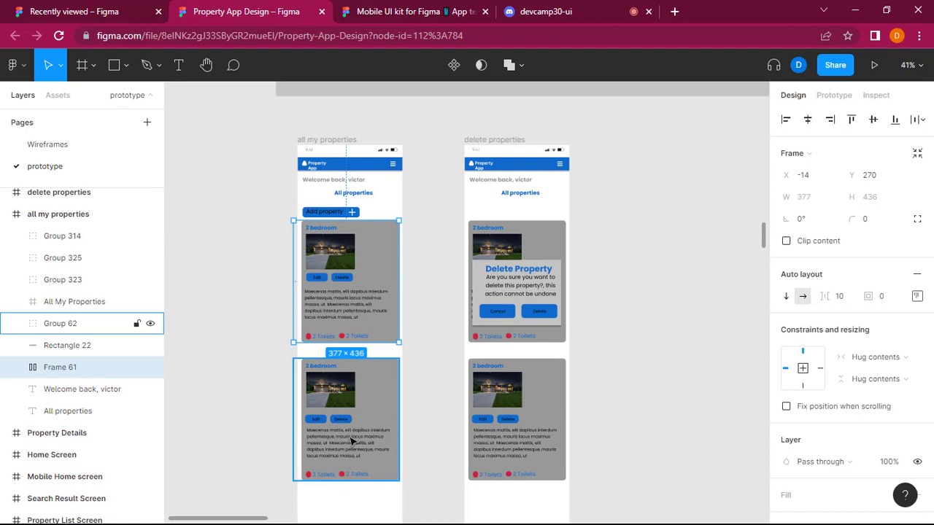
click(654, 341)
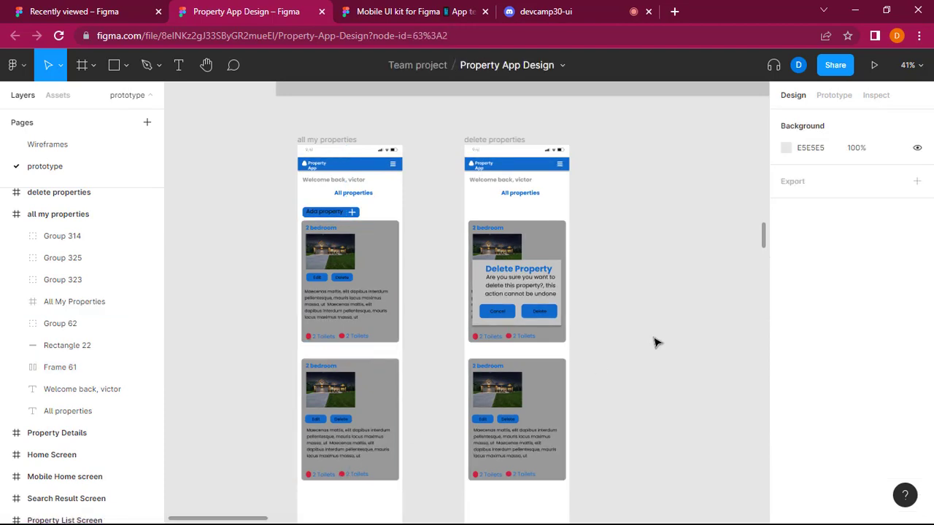
scroll(655, 343, left, 3)
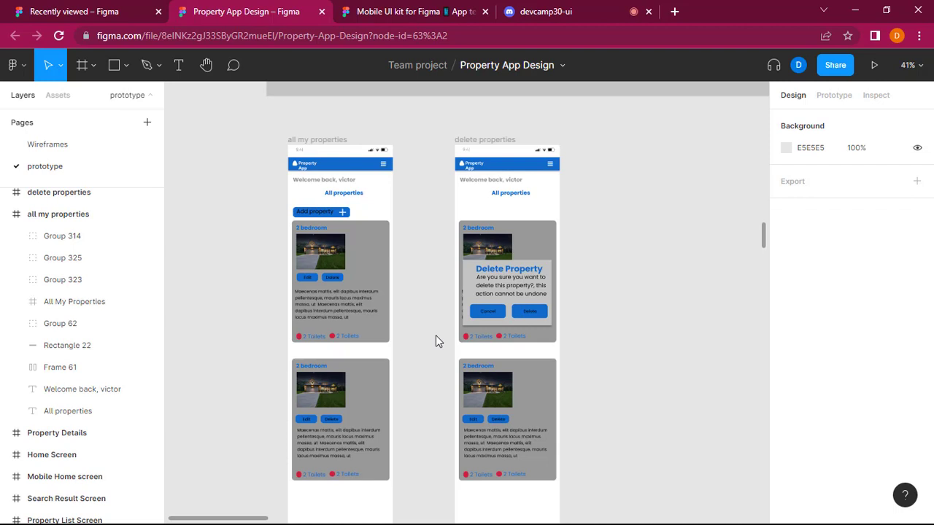
Examine the Delete Property confirmation dialog and the header on the mobile "delete properties" screen.
scroll(436, 335, right, 2)
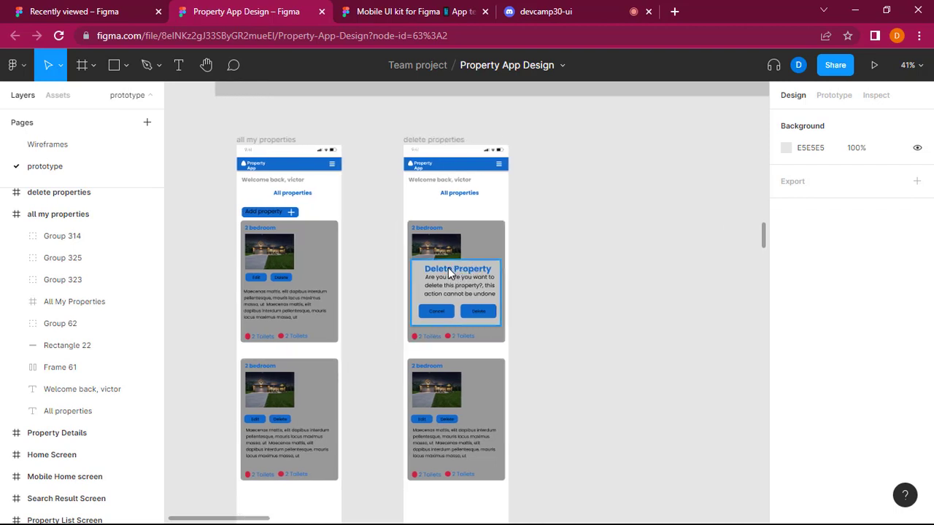
scroll(474, 273, up, 5)
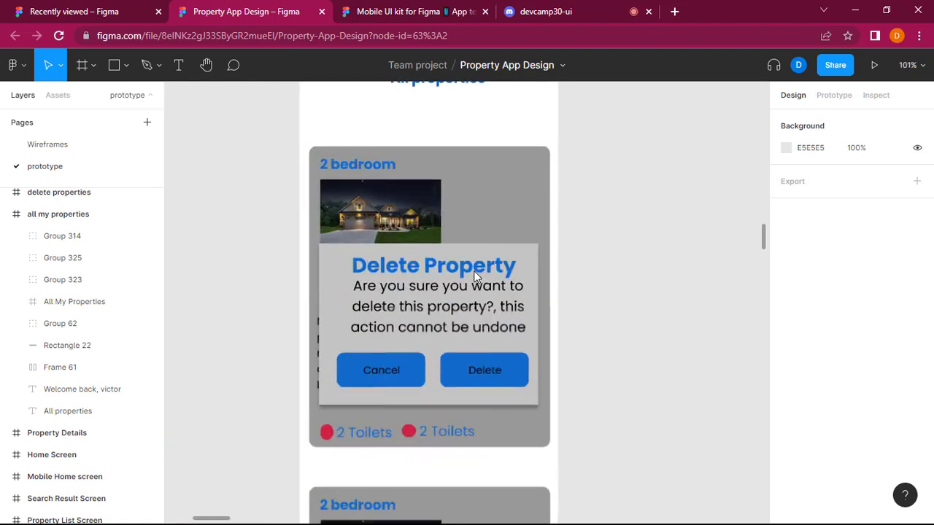
scroll(473, 272, down, 2)
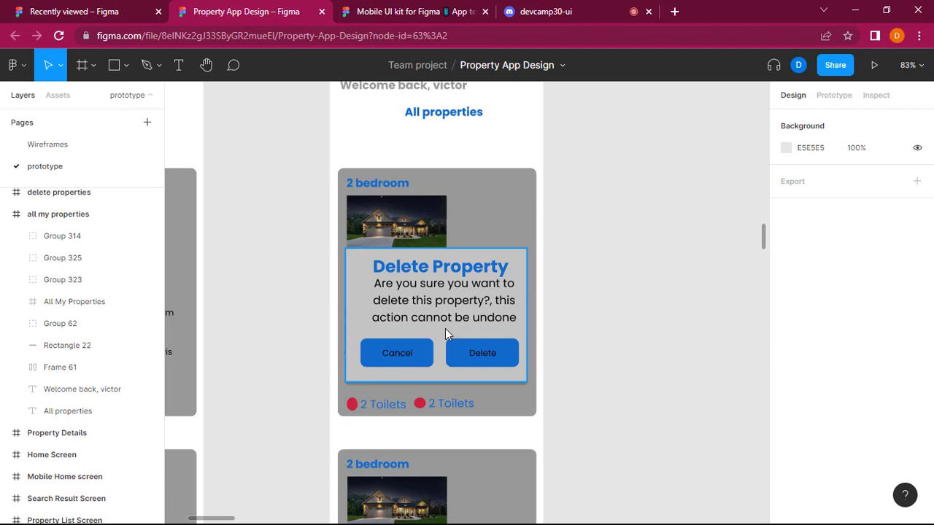
scroll(445, 332, up, 10)
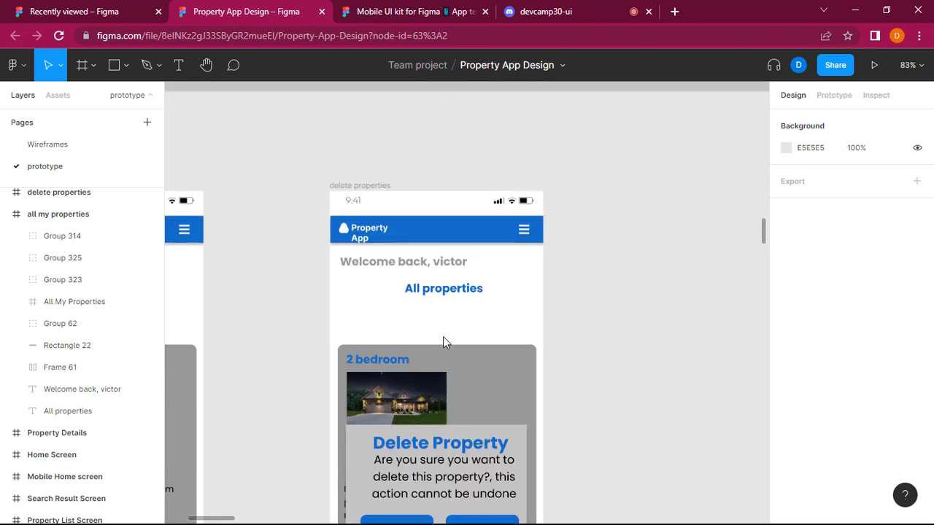
scroll(441, 338, up, 5)
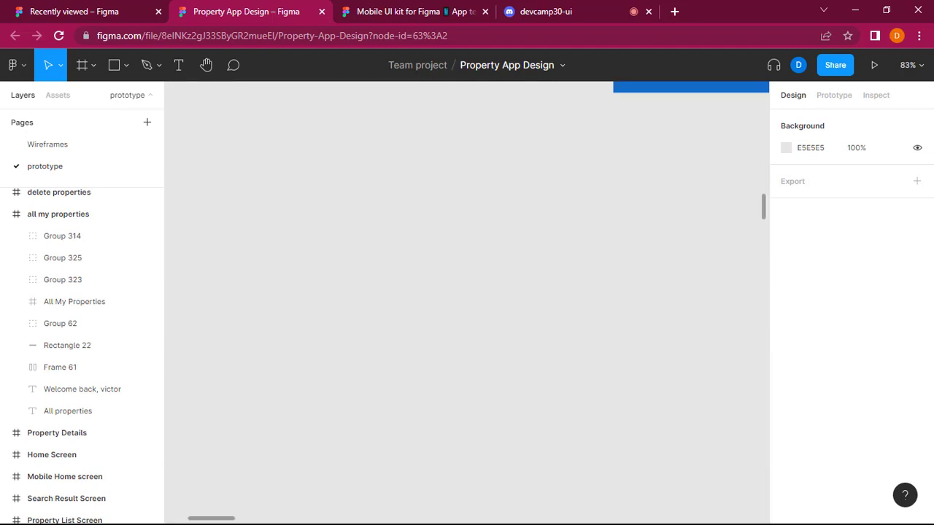
Present the prototype from the mobile Home Screen frame and scale the presentation with Fit to screen.
scroll(489, 312, down, 8)
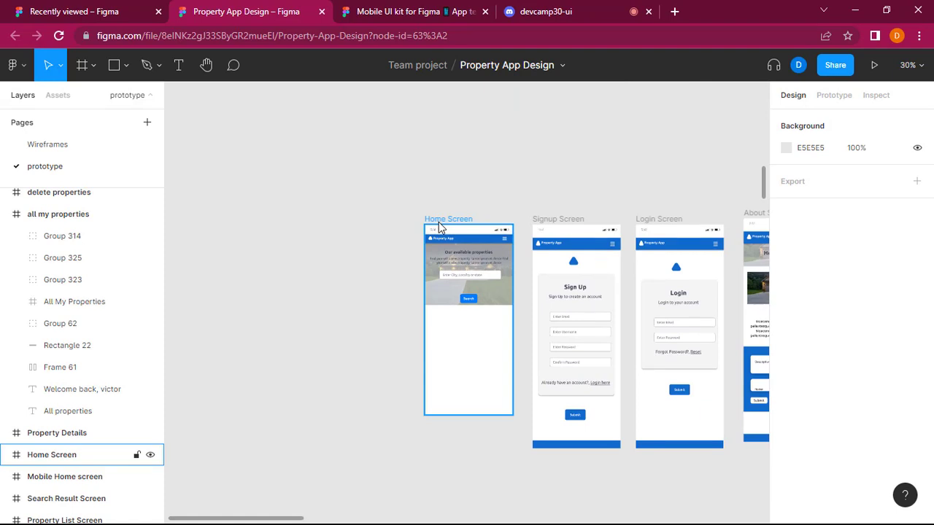
click(441, 227)
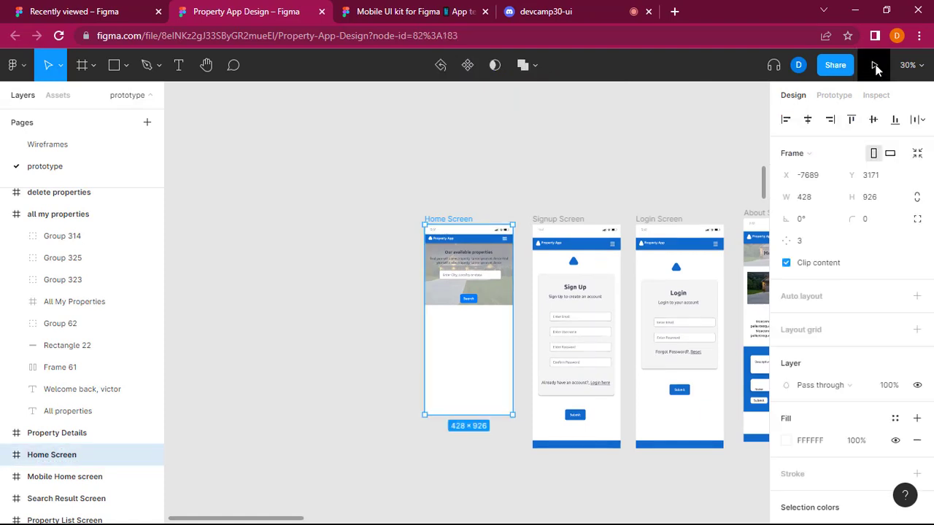
click(875, 65)
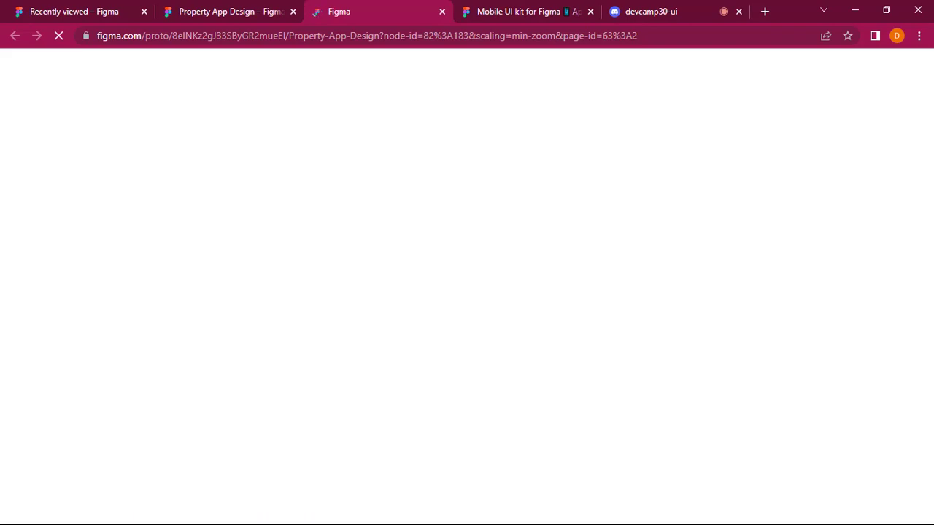
click(652, 11)
click(325, 3)
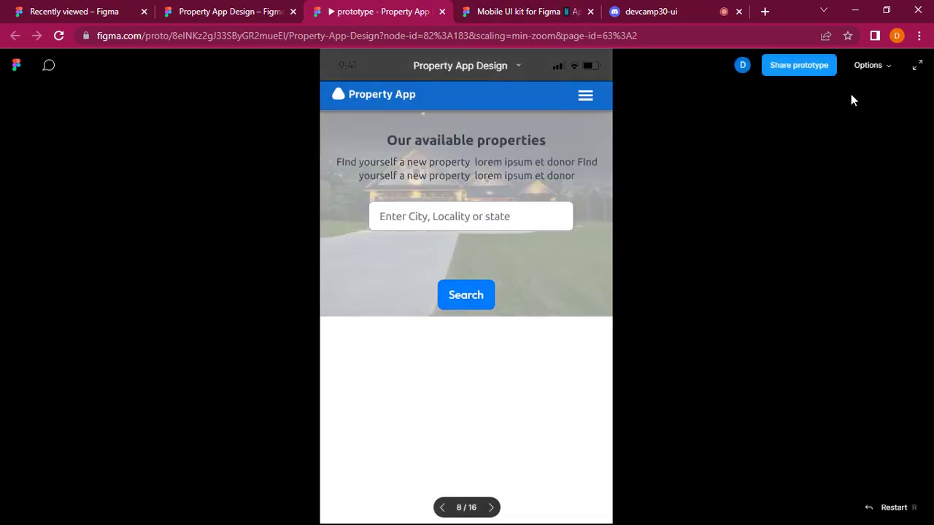
click(885, 65)
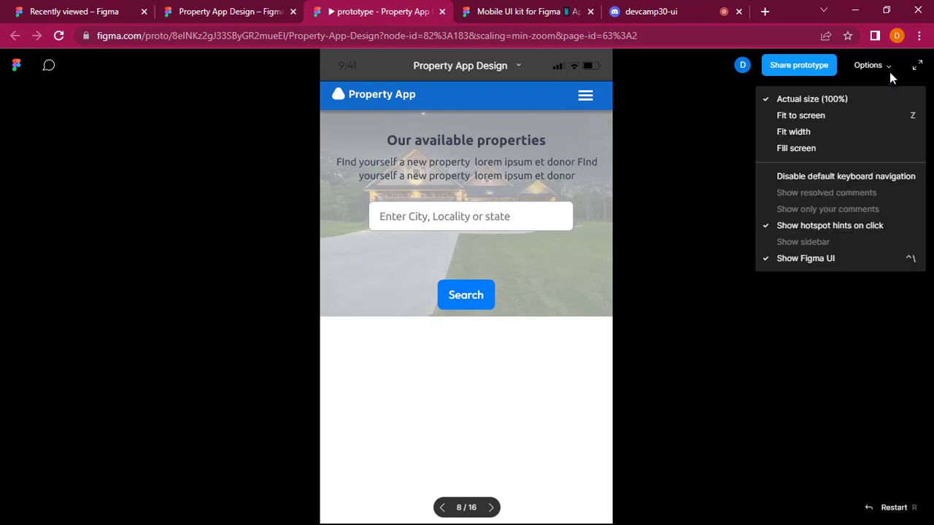
click(793, 115)
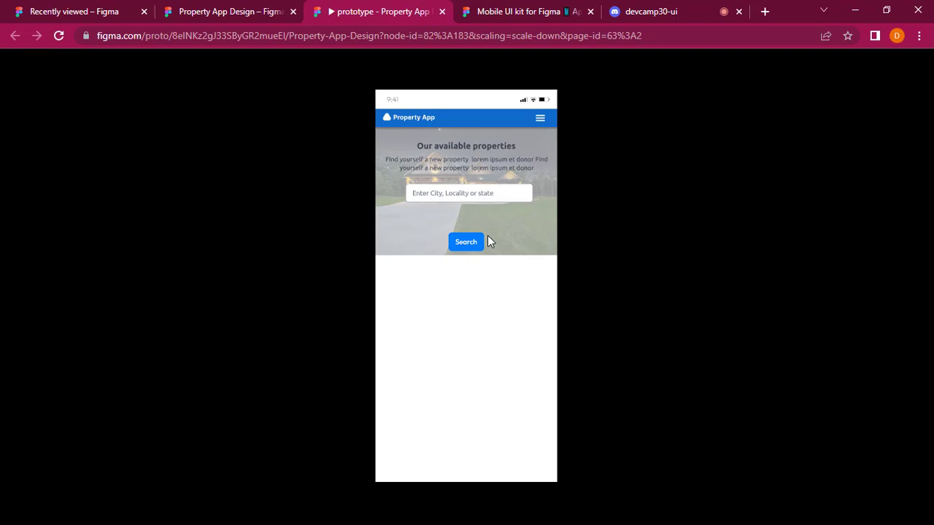
Clear the Home Screen selection in the design file and review the presented mobile Home, Signup, Login and About screens.
click(230, 11)
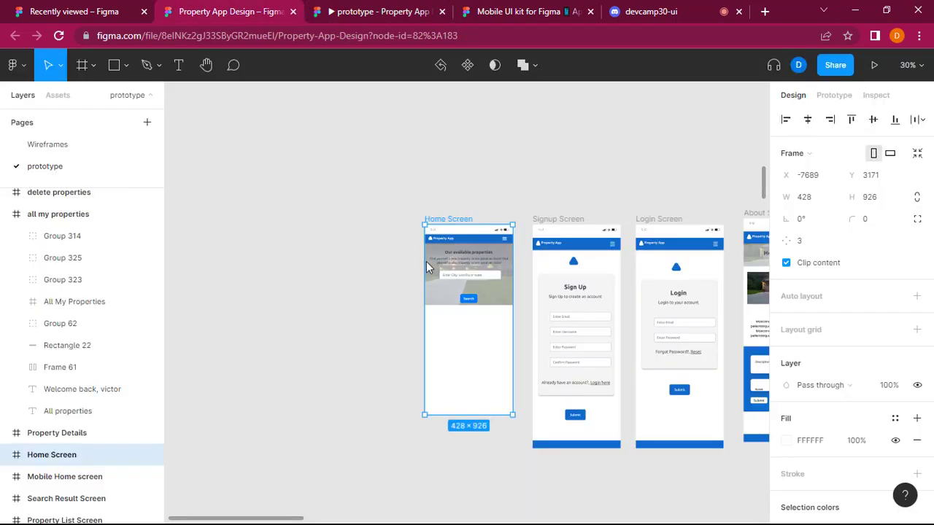
click(353, 207)
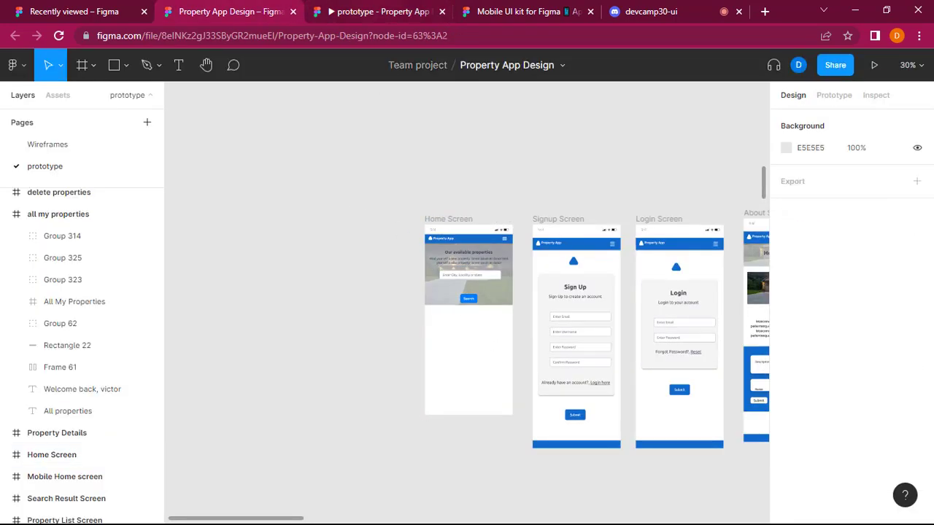
click(391, 11)
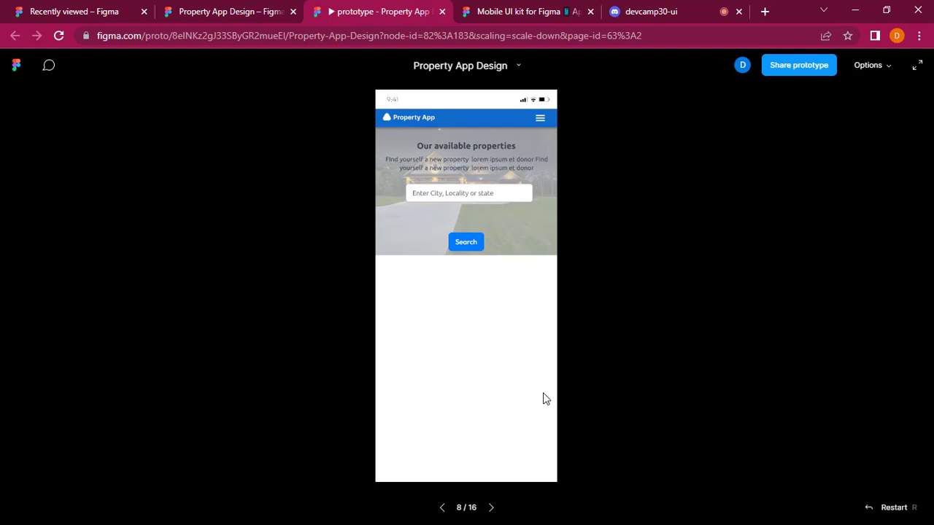
click(491, 507)
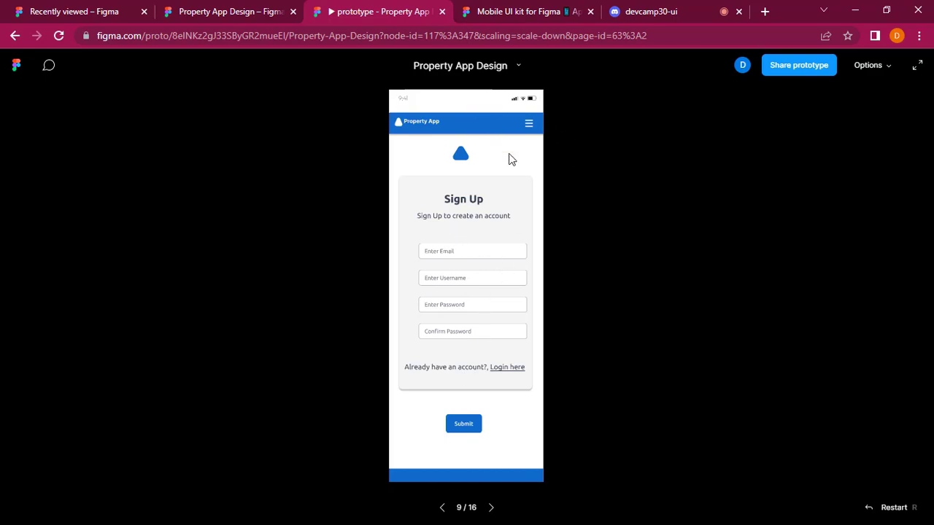
click(492, 511)
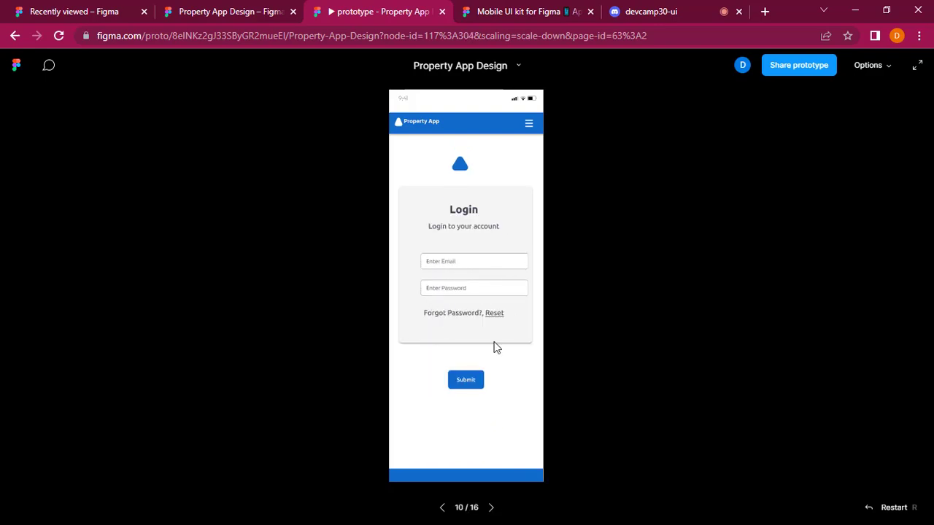
click(492, 510)
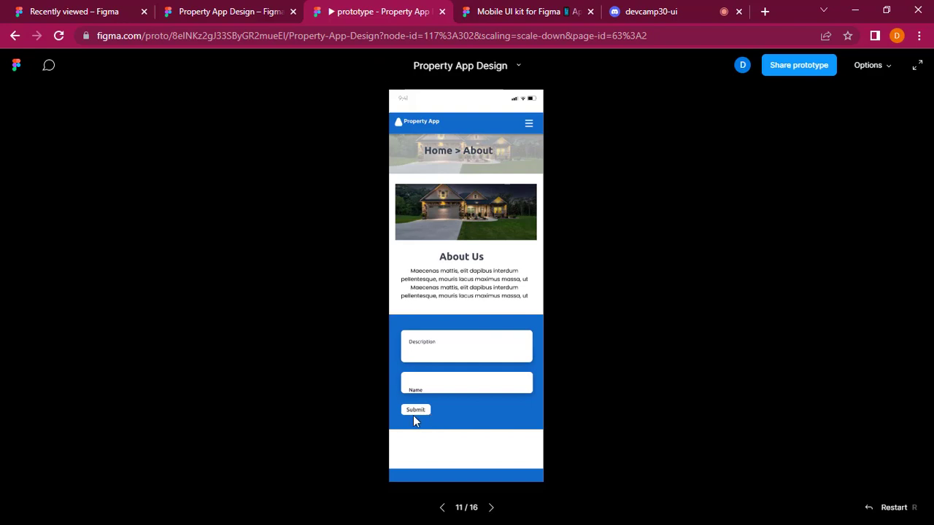
Compare the presented About screen with the design canvas and with the neighbouring All Properties search screen.
click(258, 10)
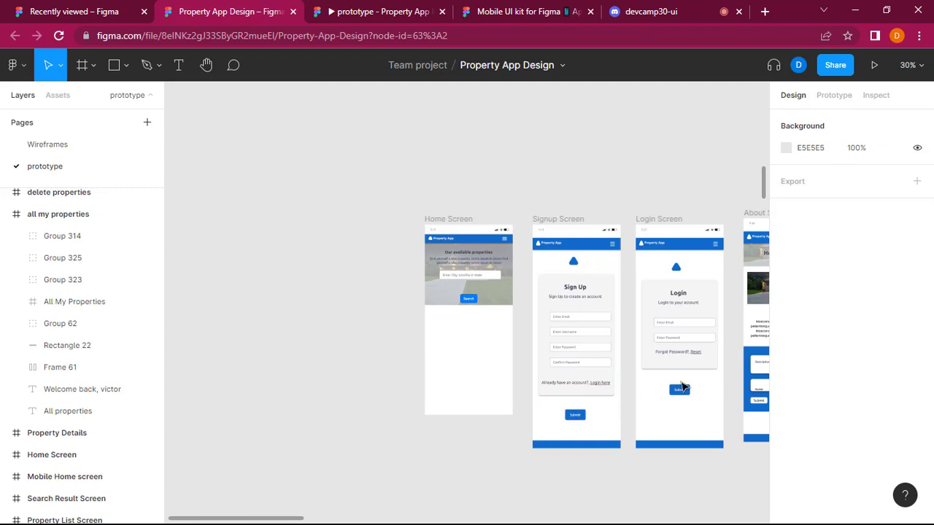
click(397, 15)
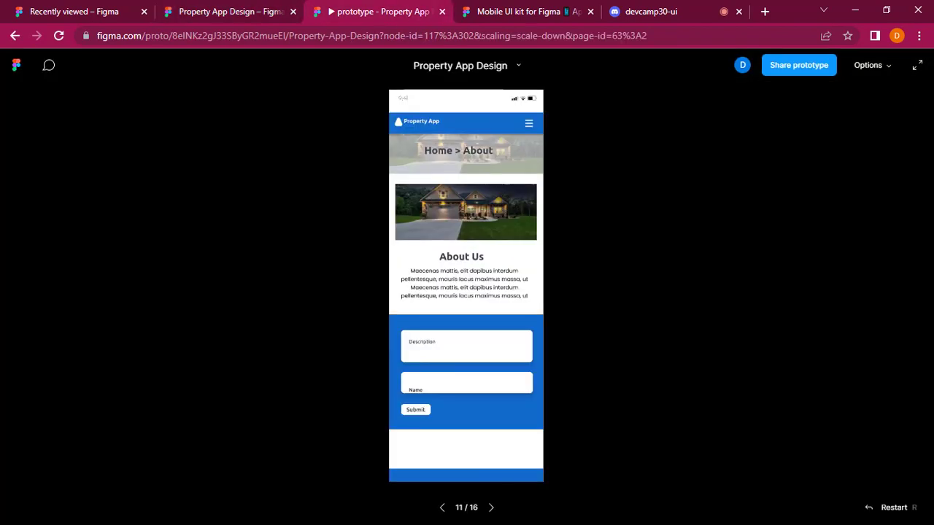
click(224, 8)
key(ctrl+Tab)
click(491, 507)
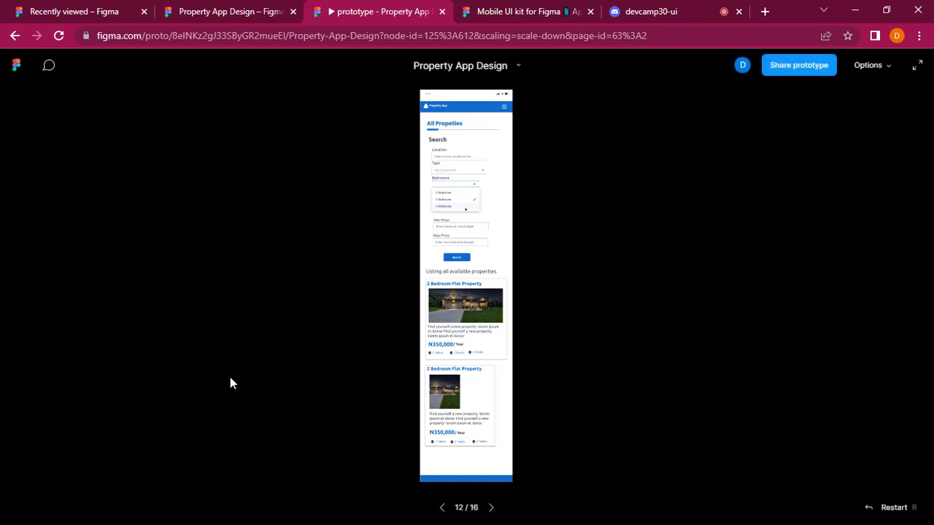
click(442, 508)
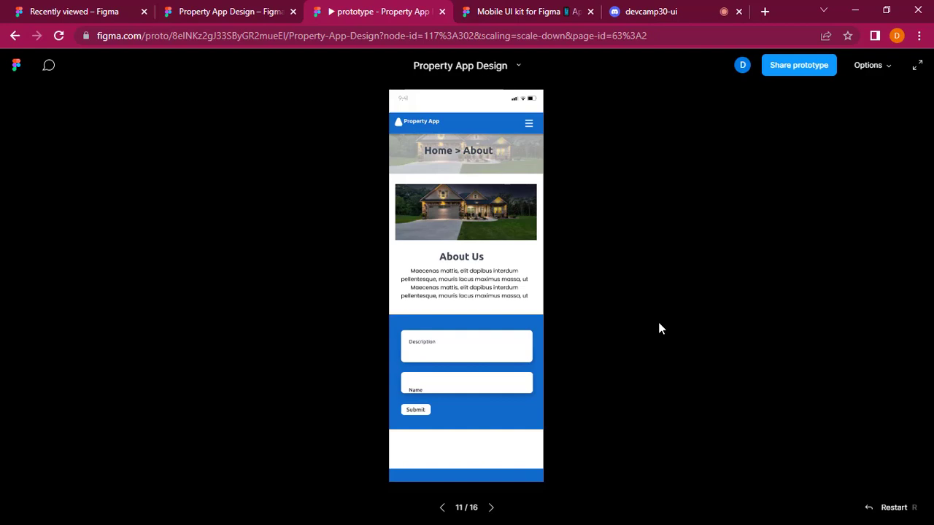
click(492, 509)
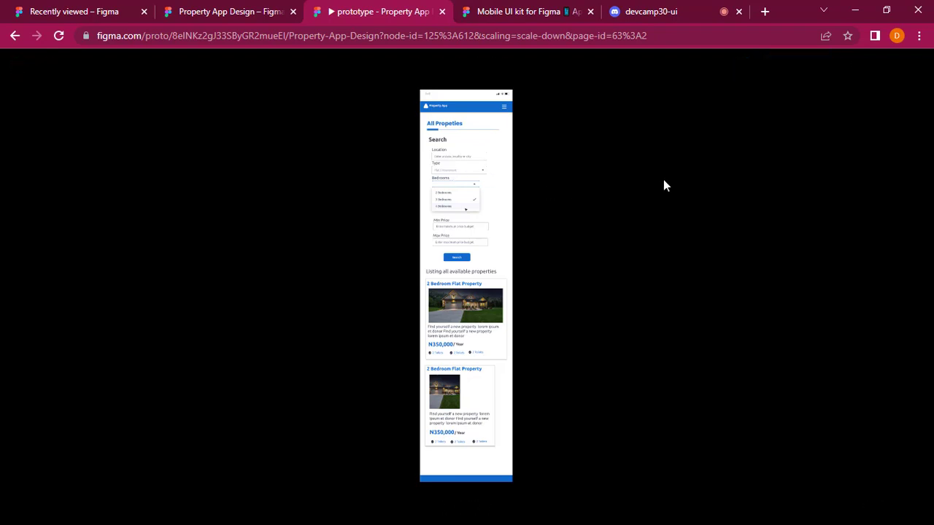
Try Fit width scaling, set the presentation to Actual size (100%), and review the All Properties search form and property cards.
click(890, 65)
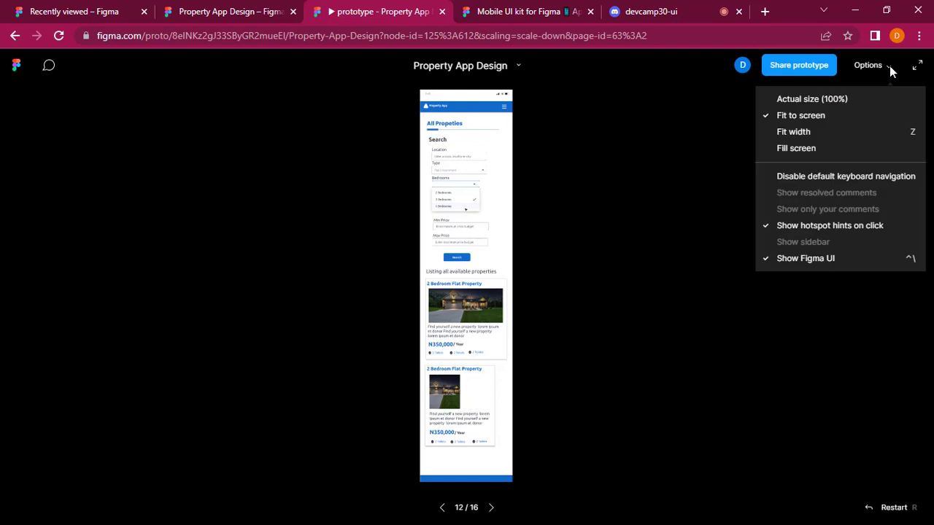
click(834, 131)
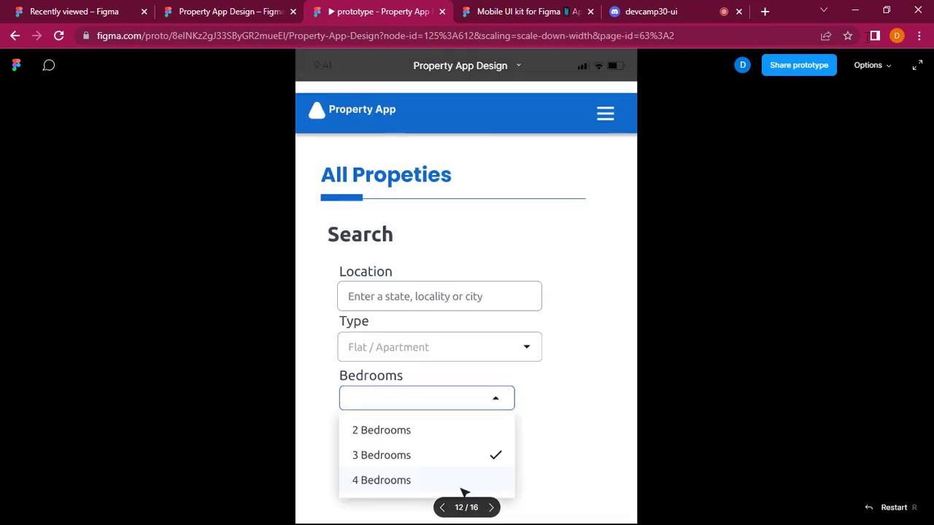
click(879, 67)
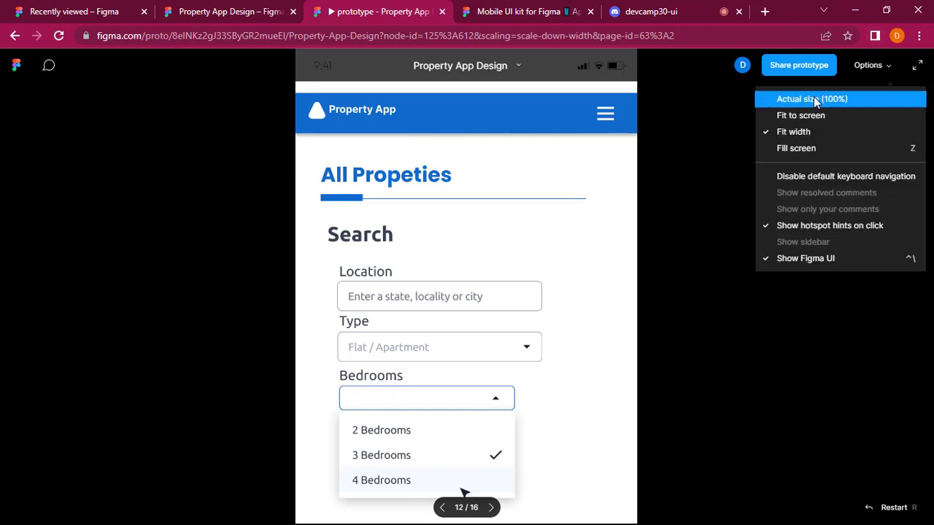
click(815, 99)
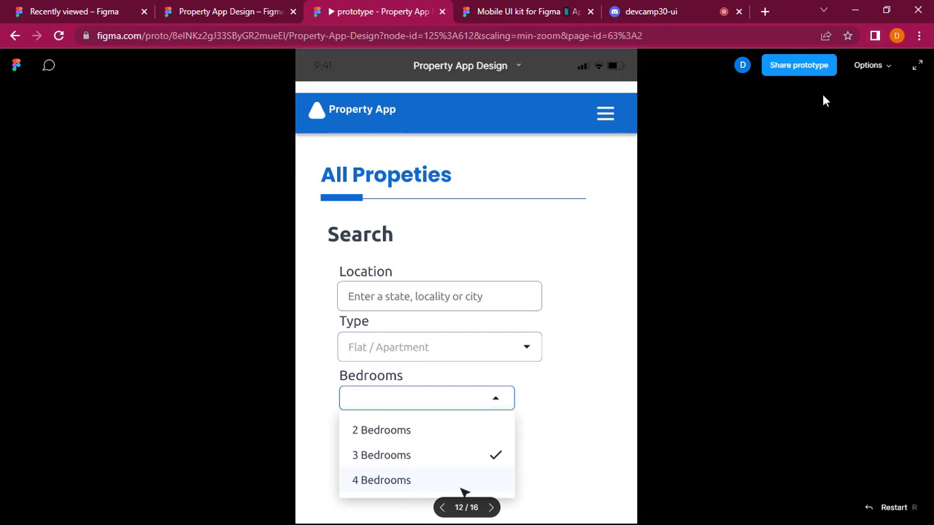
click(871, 67)
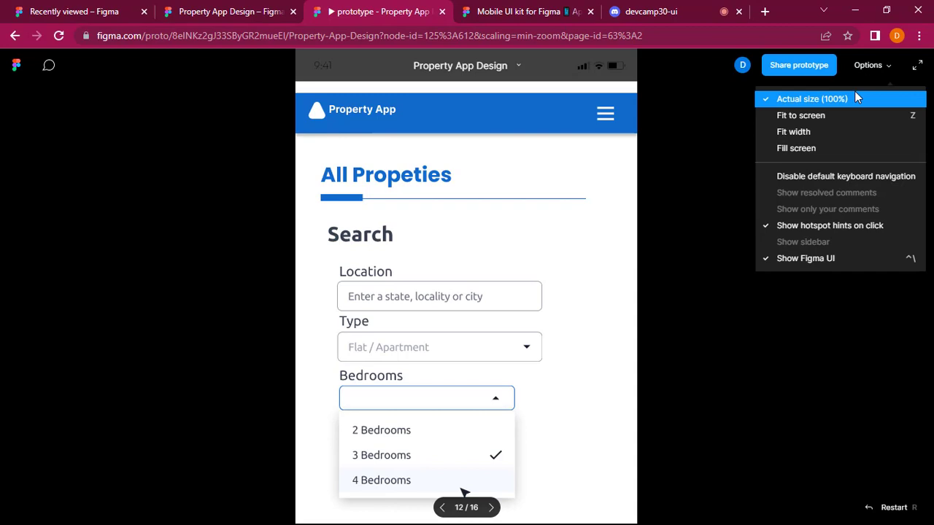
click(470, 339)
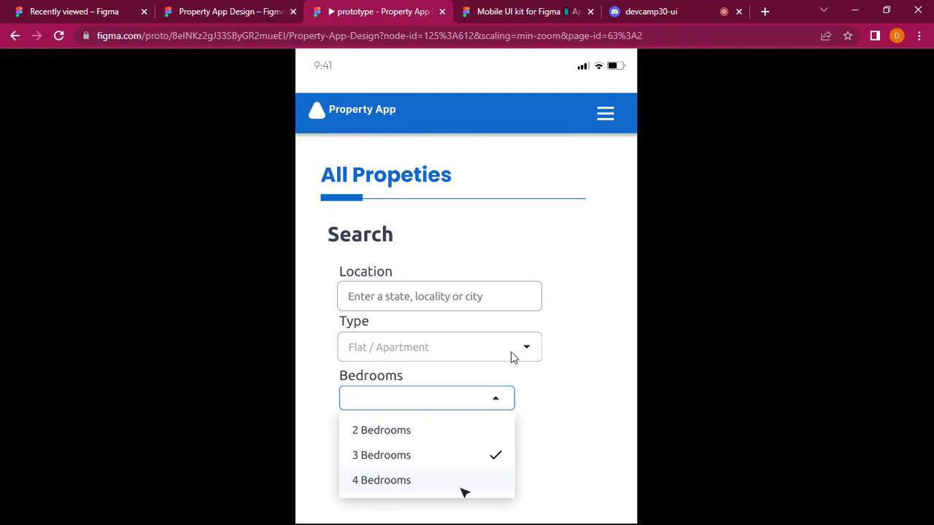
scroll(511, 357, down, 8)
scroll(511, 357, down, 5)
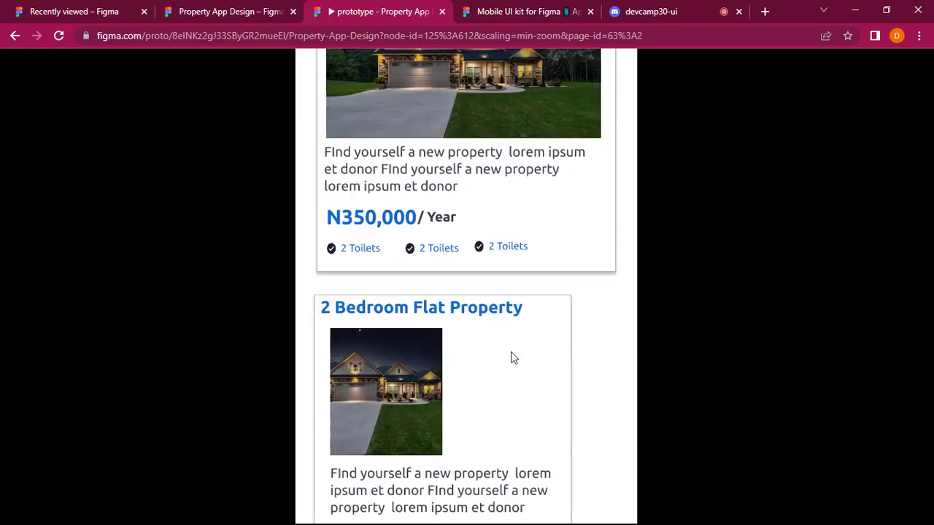
scroll(511, 351, up, 10)
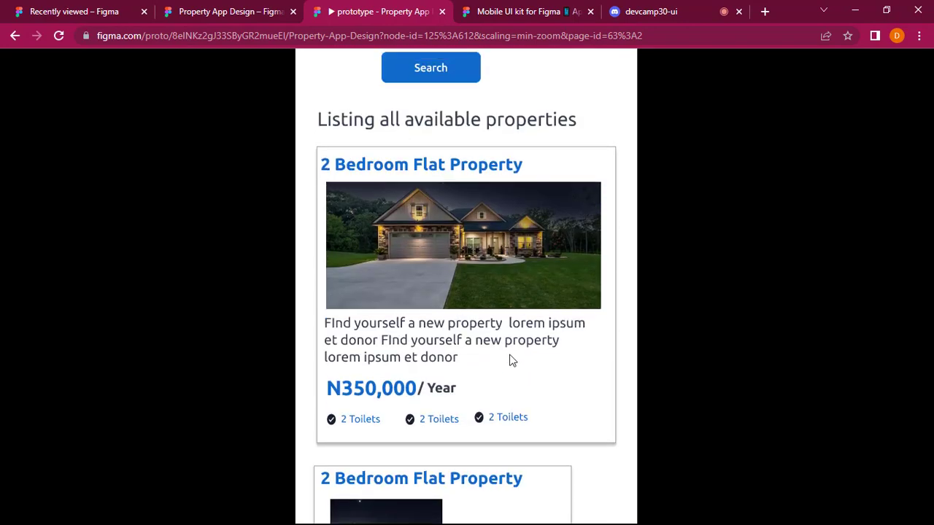
scroll(509, 364, up, 5)
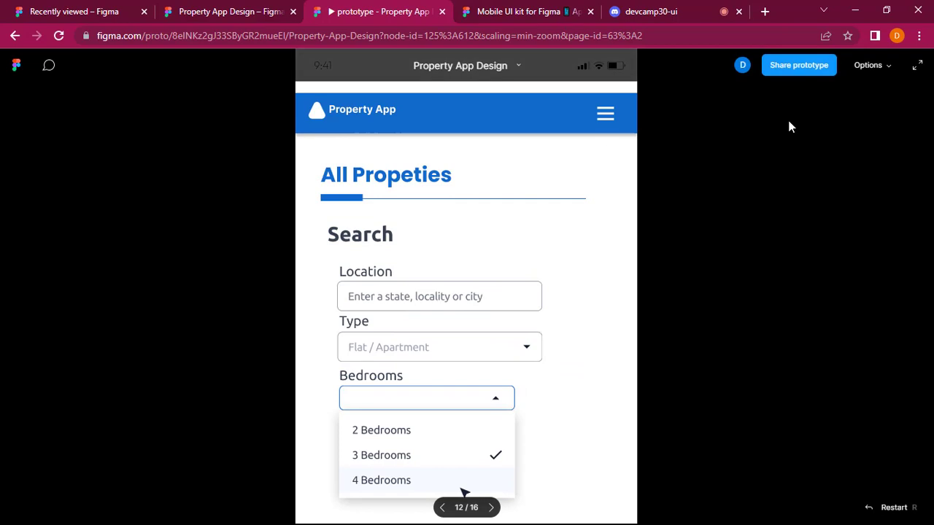
Scale the presentation back to Fit to screen and review the remaining screens up to the admin "all my properties" screen.
click(869, 65)
click(820, 115)
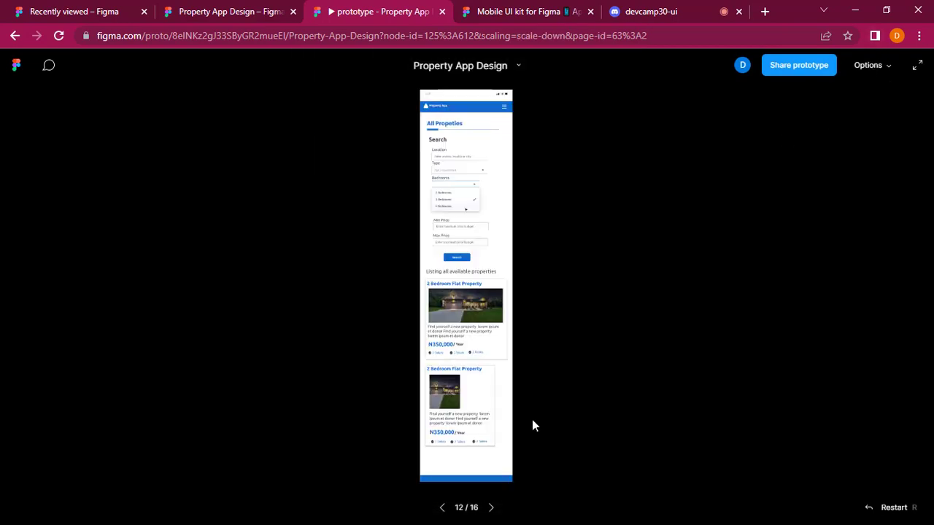
click(491, 507)
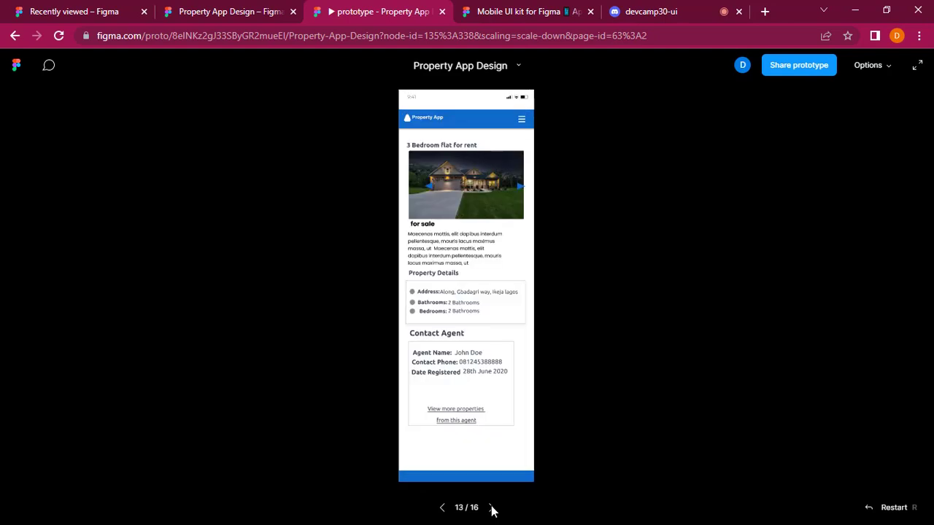
click(491, 508)
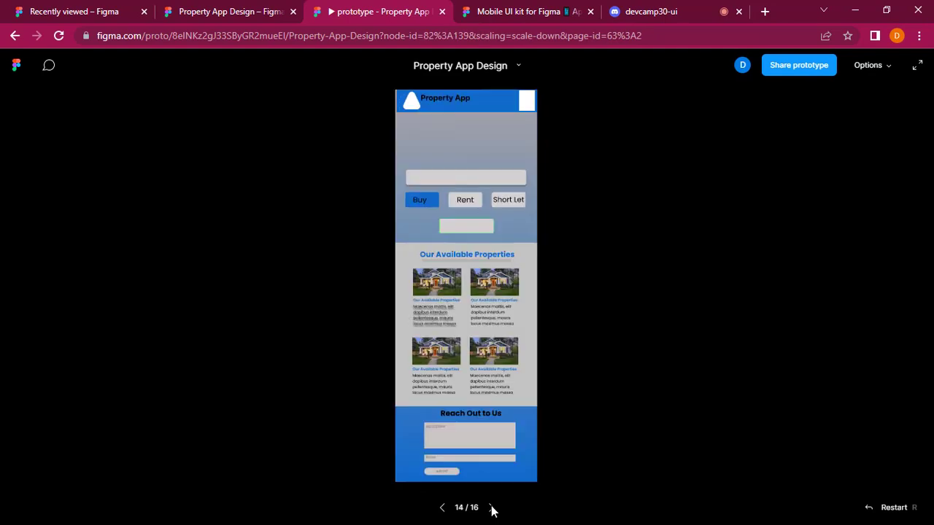
click(491, 508)
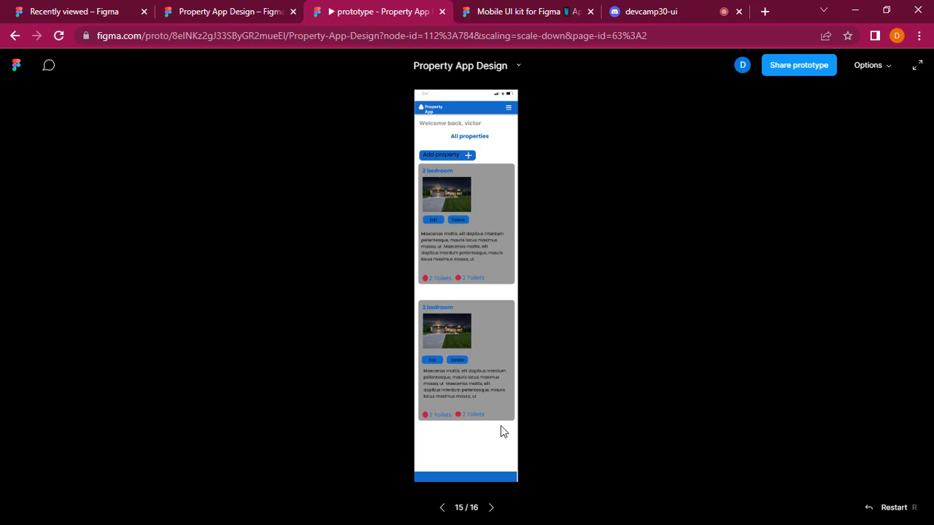
View the final Delete Property screen in the presentation, then close the presentation and return to the Property App Design file.
click(492, 508)
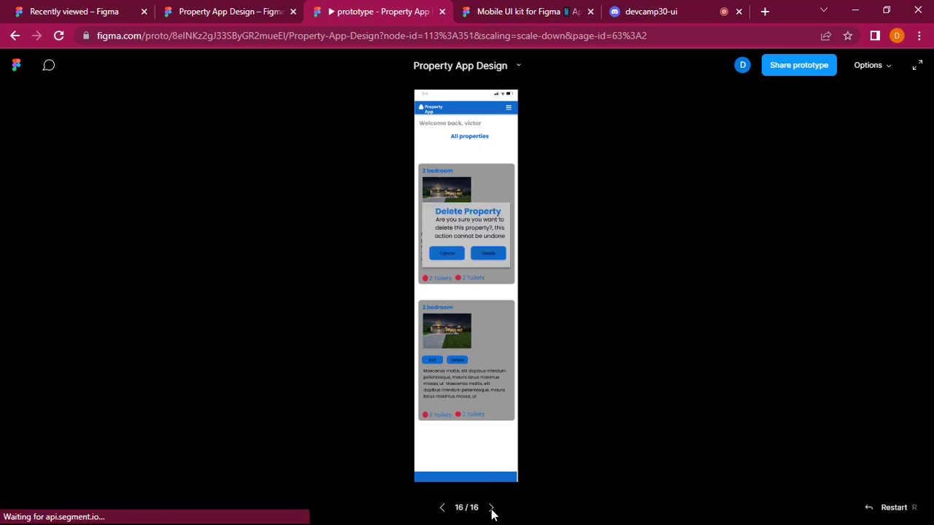
click(443, 12)
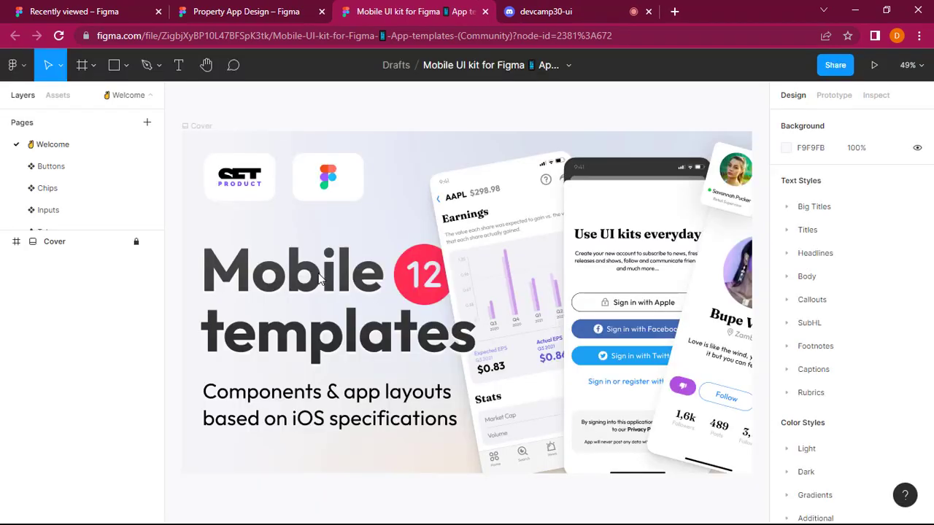
click(247, 12)
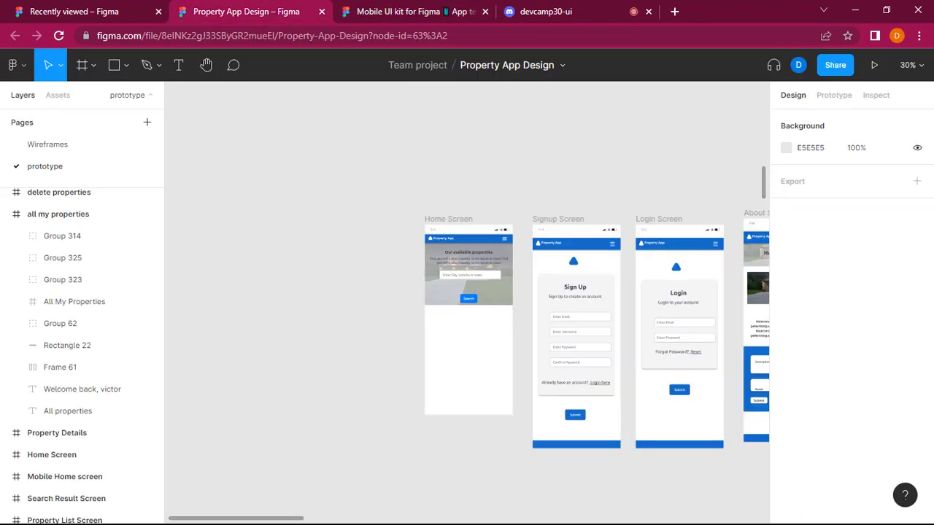
Move the mobile About Screen frame slightly down towards the level of the neighbouring Login Screen and clear the selection.
scroll(290, 321, right, 10)
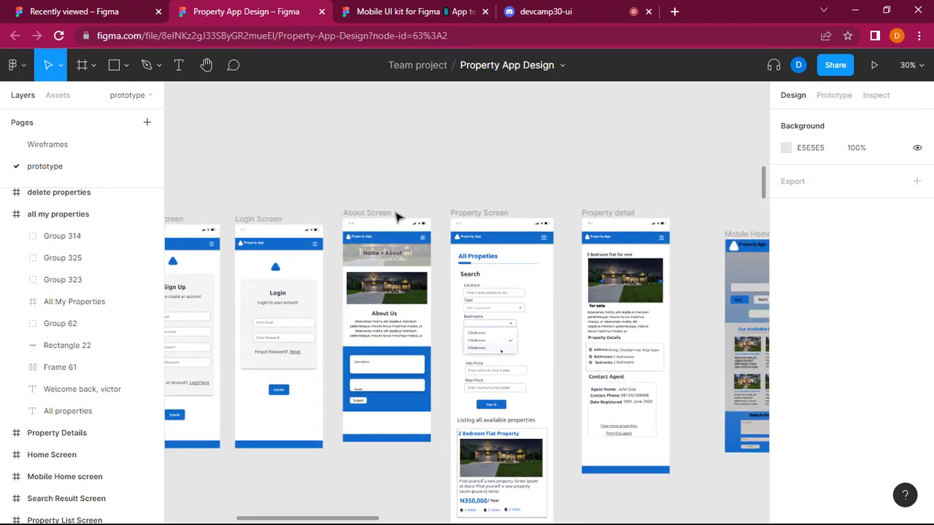
drag(363, 213, 363, 223)
click(381, 188)
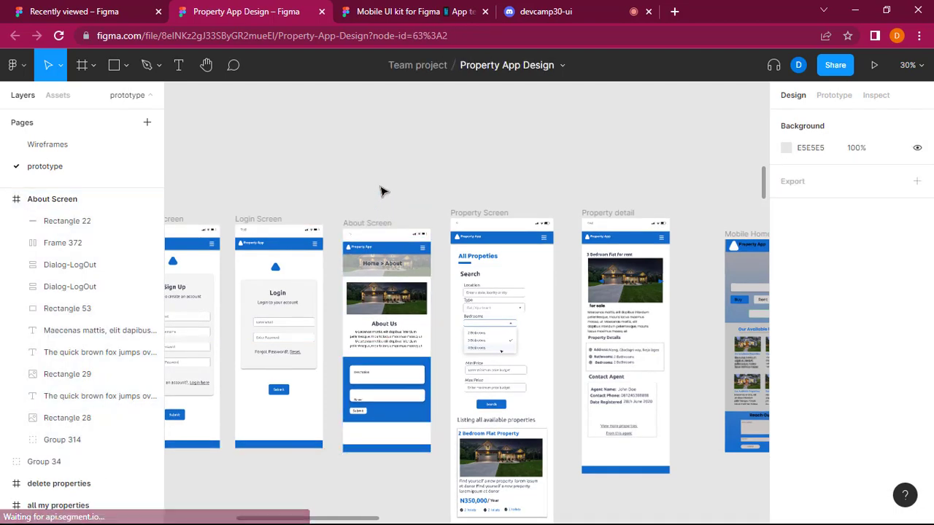
Examine the remaining mobile screens and the desktop user screens on the prototype page, through to the Search Result Screen.
scroll(380, 190, right, 3)
scroll(381, 191, right, 1)
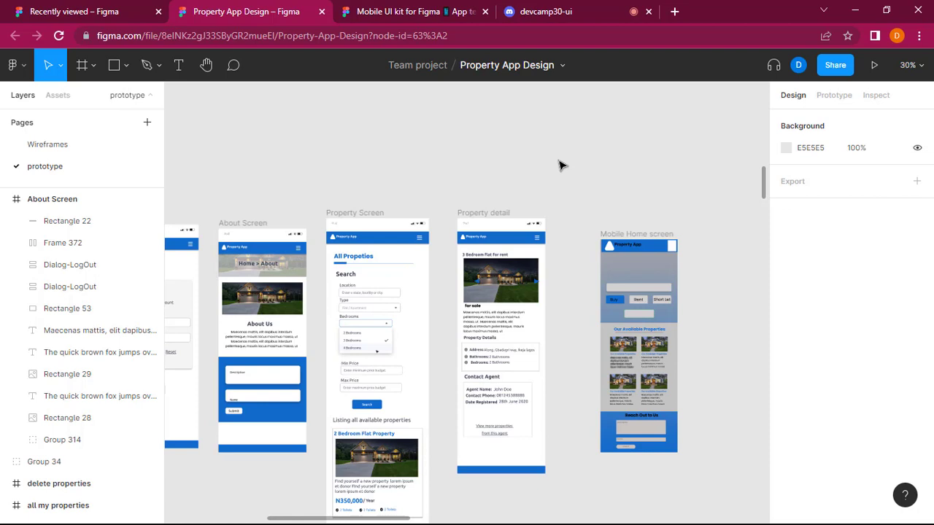
scroll(494, 283, down, 2)
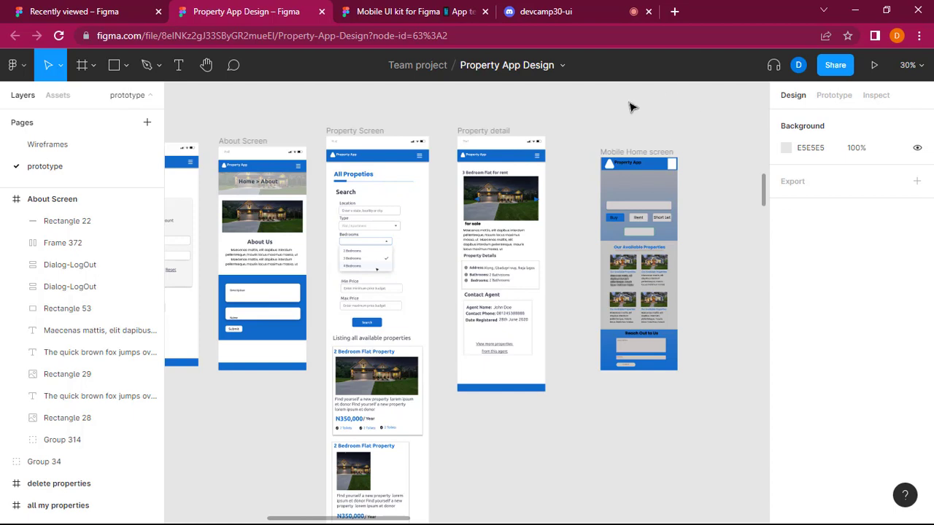
scroll(632, 107, up, 10)
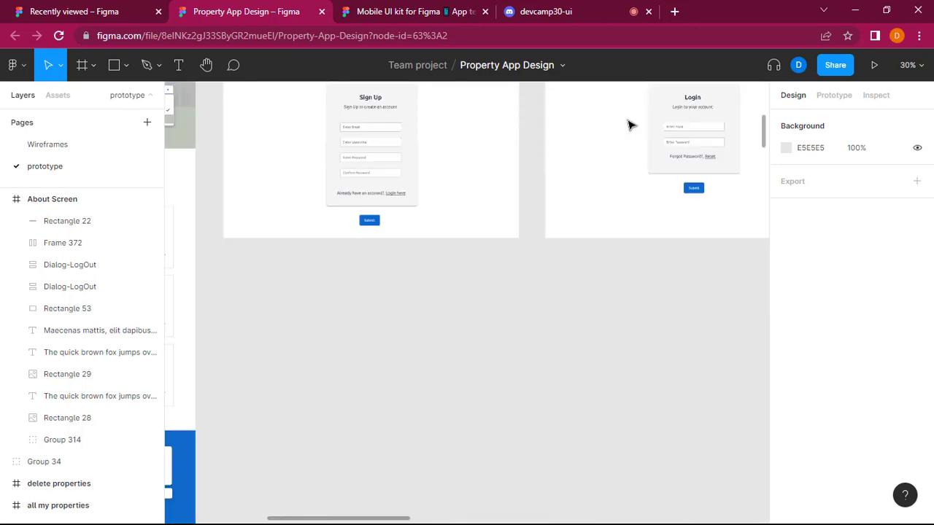
scroll(630, 125, up, 5)
ctrl+scroll(621, 129, down, 3)
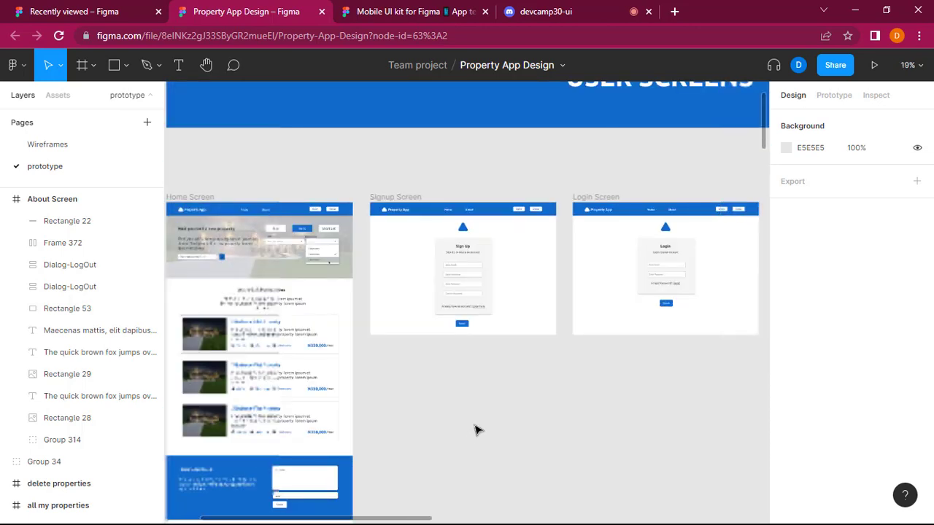
scroll(474, 431, right, 10)
scroll(475, 431, right, 15)
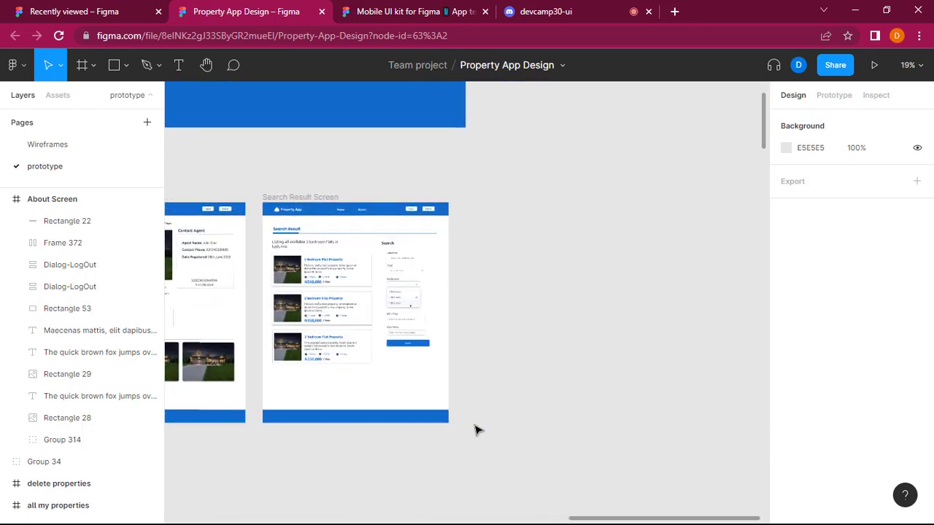
scroll(474, 431, down, 3)
scroll(474, 431, left, 4)
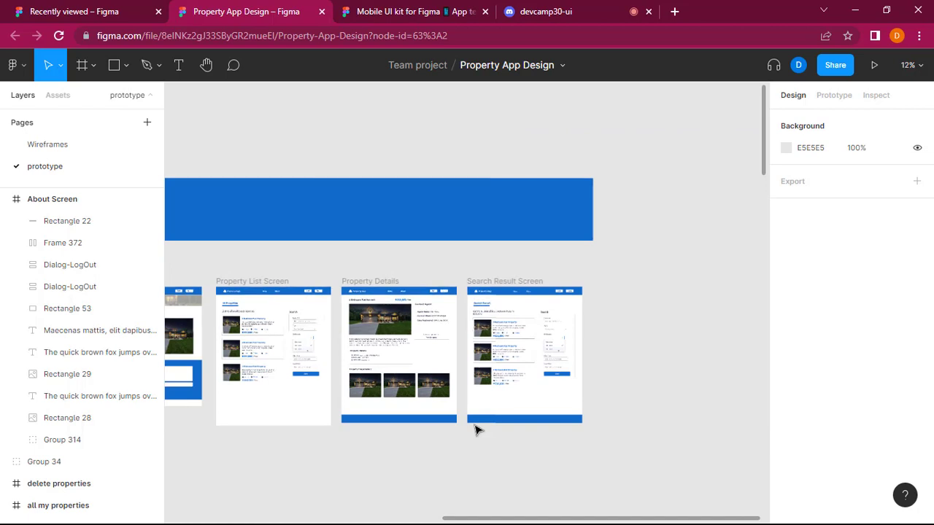
scroll(478, 429, down, 2)
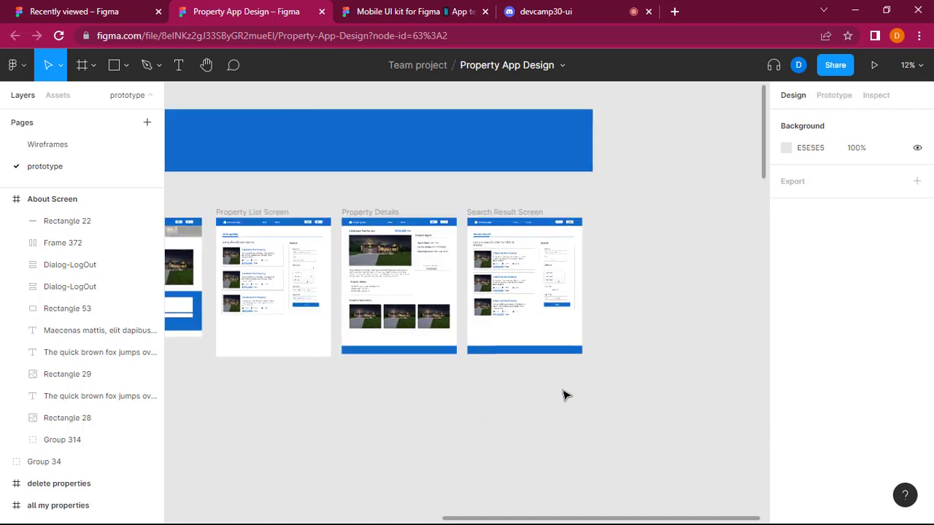
Open the Wireframes page and examine the desktop and mobile user wireframes and the admin screens.
click(66, 145)
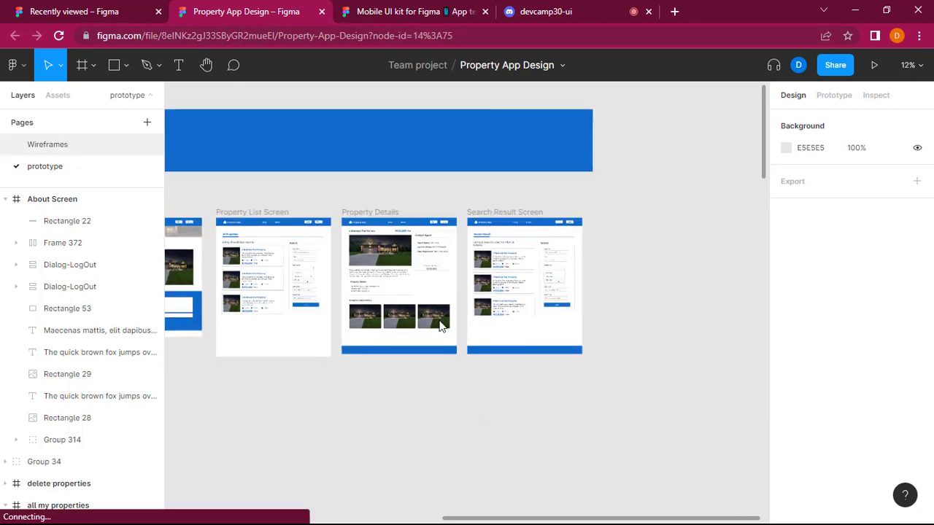
scroll(439, 326, left, 10)
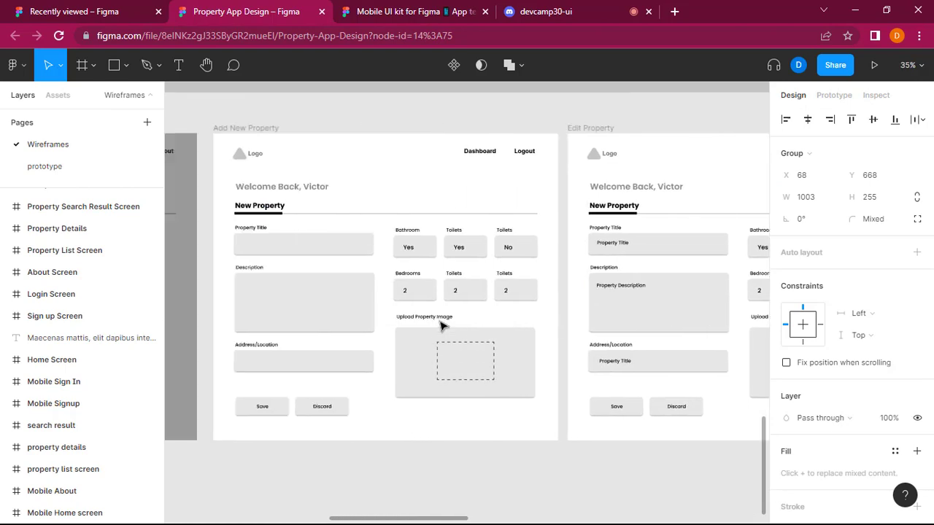
scroll(439, 325, down, 3)
scroll(440, 325, down, 3)
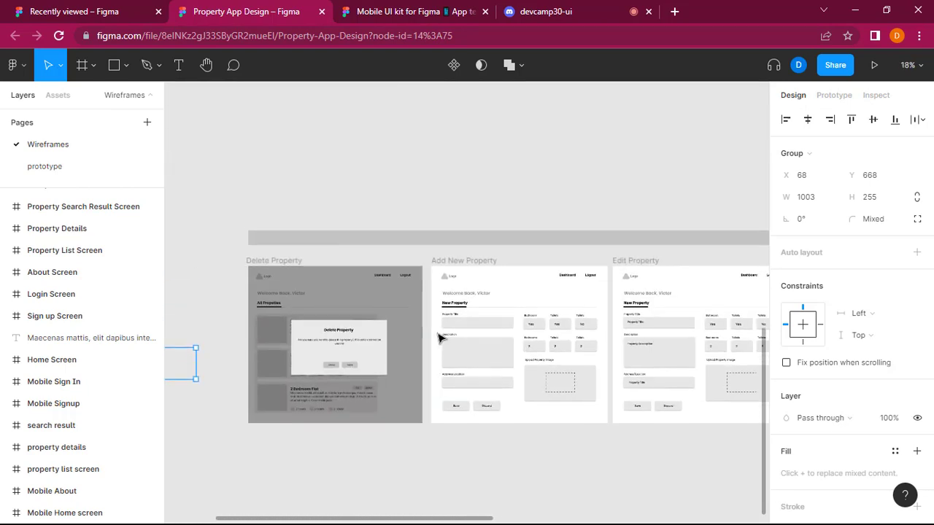
scroll(439, 325, up, 5)
scroll(439, 337, up, 6)
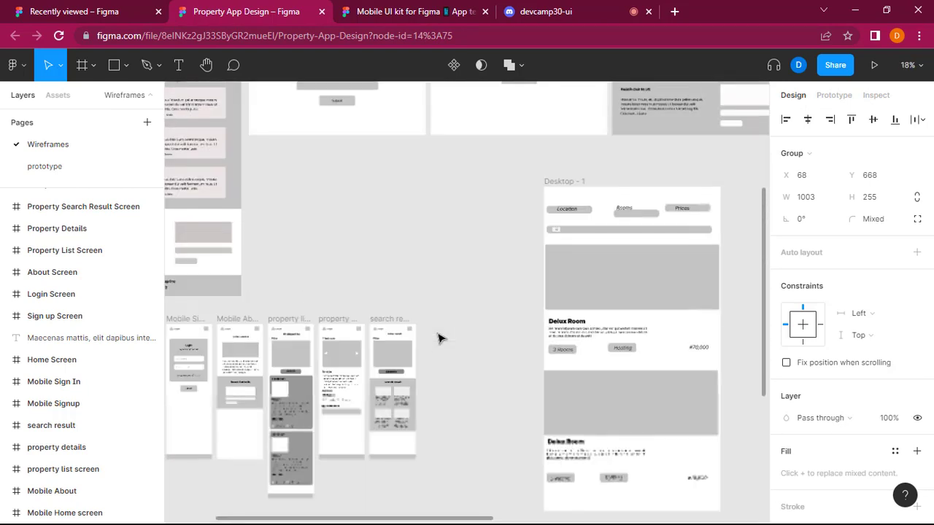
scroll(436, 345, up, 3)
scroll(436, 344, right, 10)
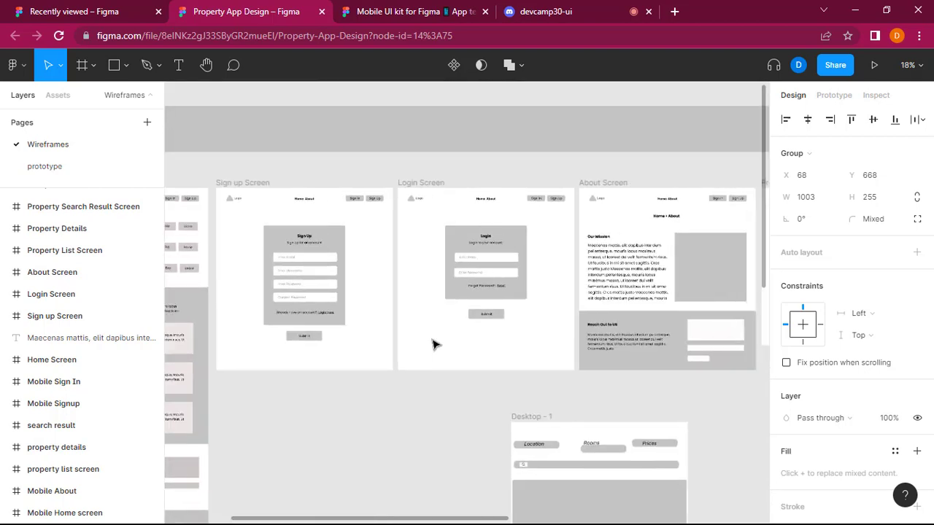
scroll(430, 345, right, 2)
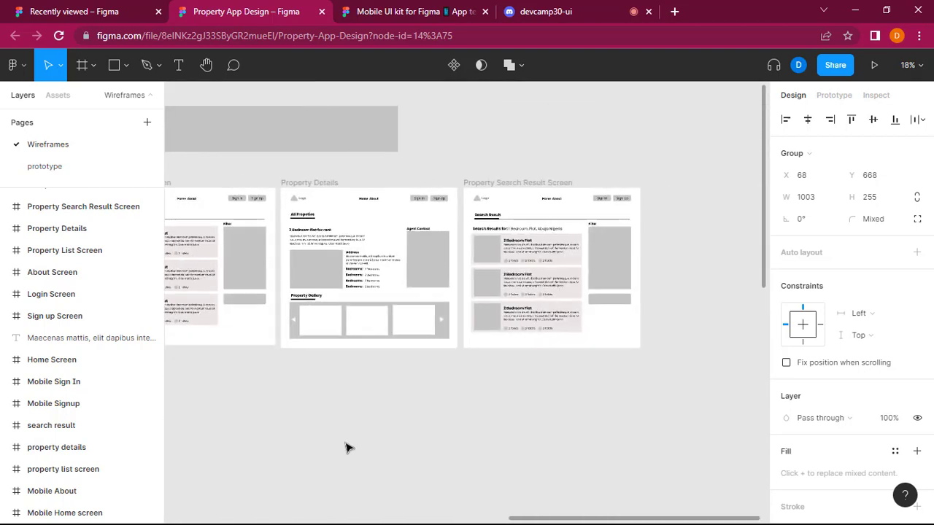
scroll(348, 445, left, 10)
scroll(348, 445, left, 3)
scroll(348, 446, down, 6)
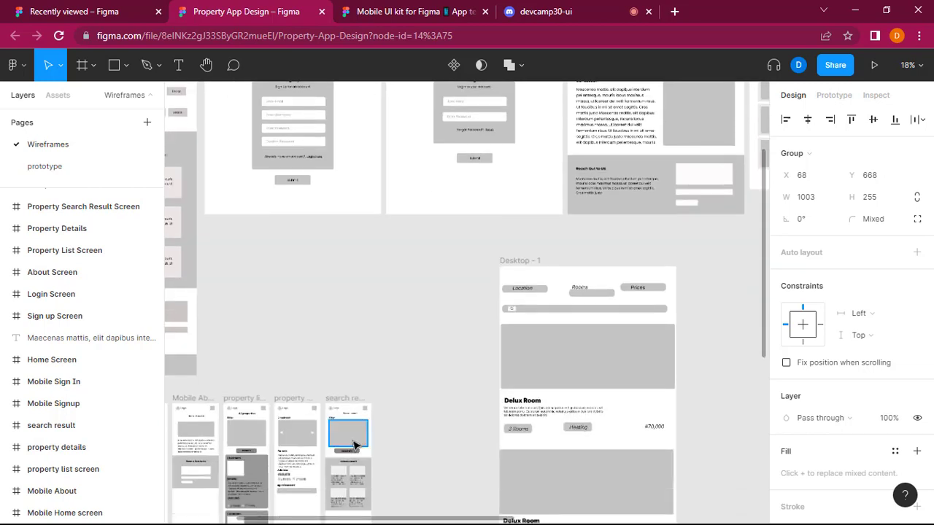
scroll(348, 446, right, 5)
scroll(354, 446, down, 6)
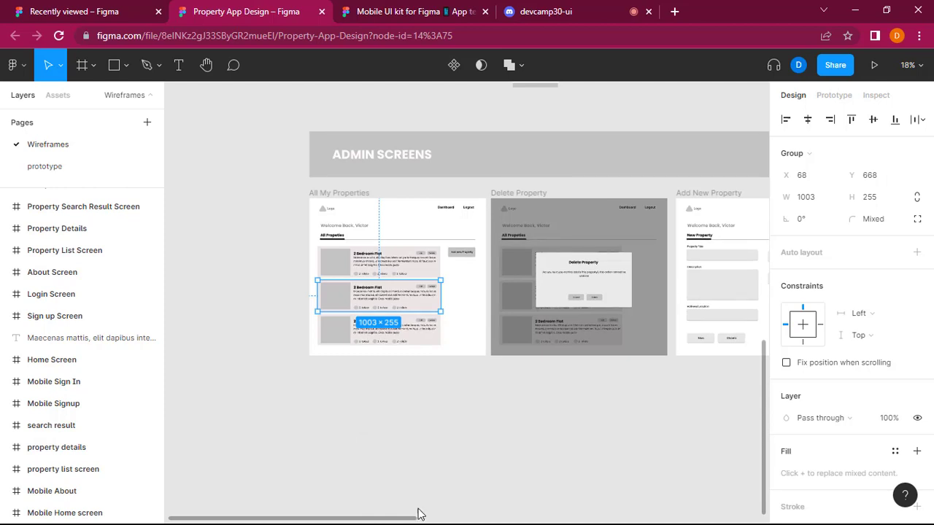
Copy the desktop All My Properties admin wireframe frame and look over the Delete, Add New and Edit Property wireframes.
click(464, 386)
scroll(463, 386, right, 1)
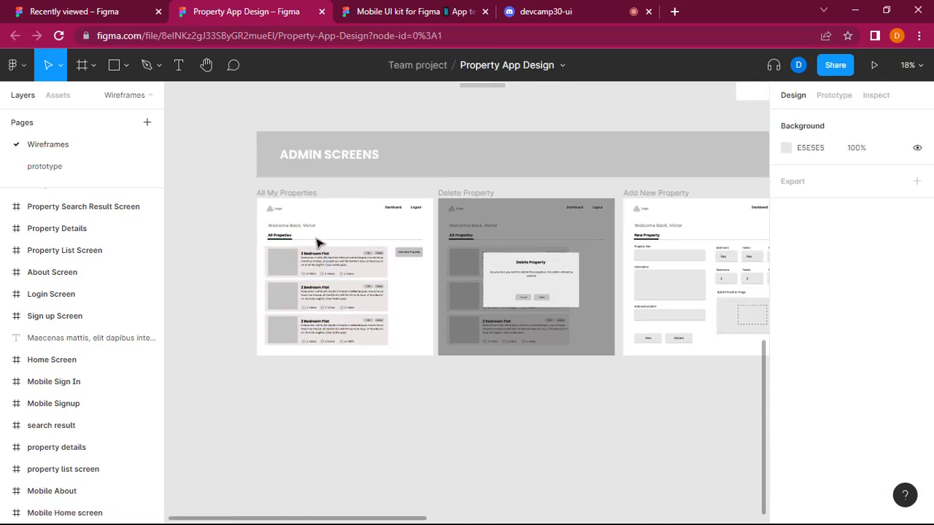
click(286, 194)
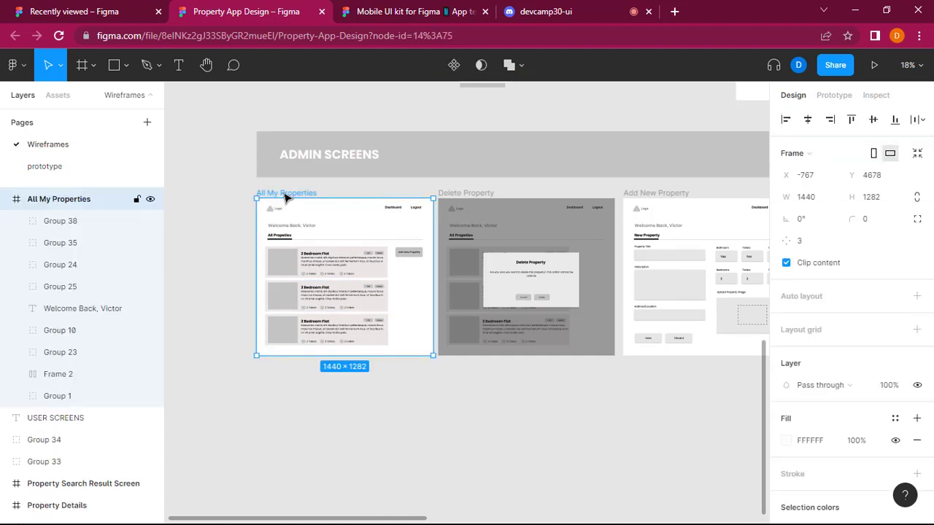
scroll(474, 374, right, 3)
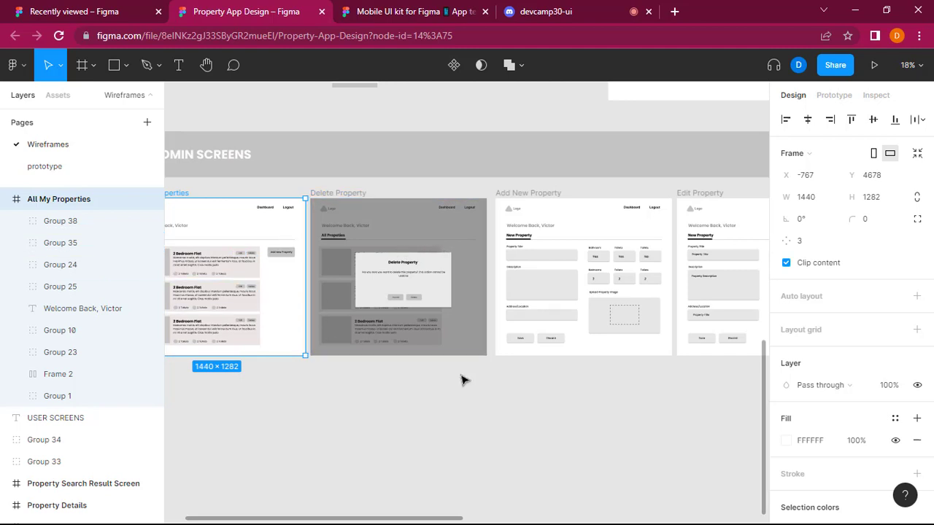
scroll(462, 379, right, 3)
scroll(465, 380, left, 1)
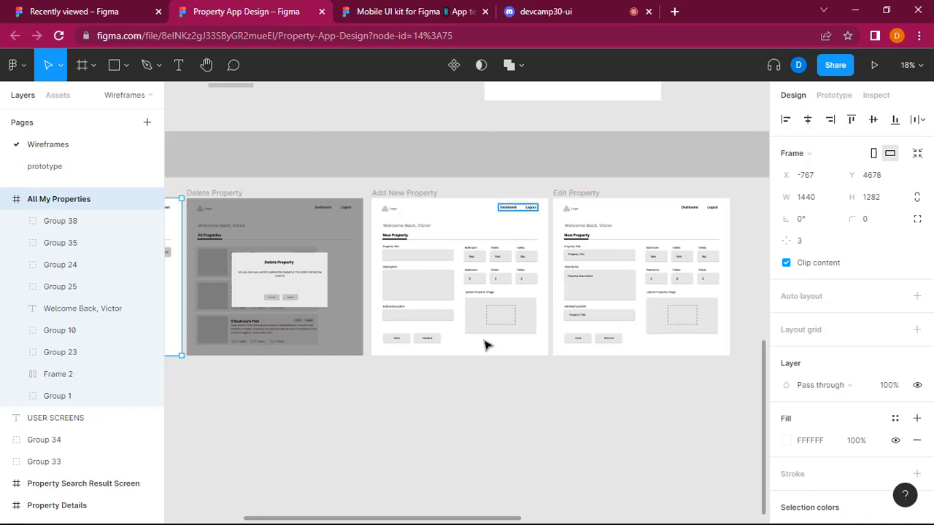
scroll(567, 313, left, 8)
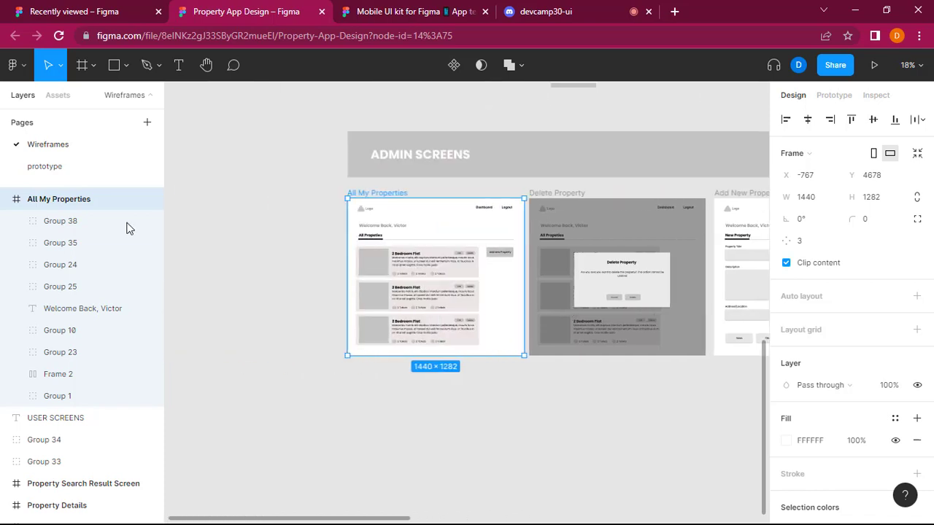
Paste the All My Properties frame on the prototype page and place it below the mobile admin screens at X -8336, Y 7636.
click(70, 168)
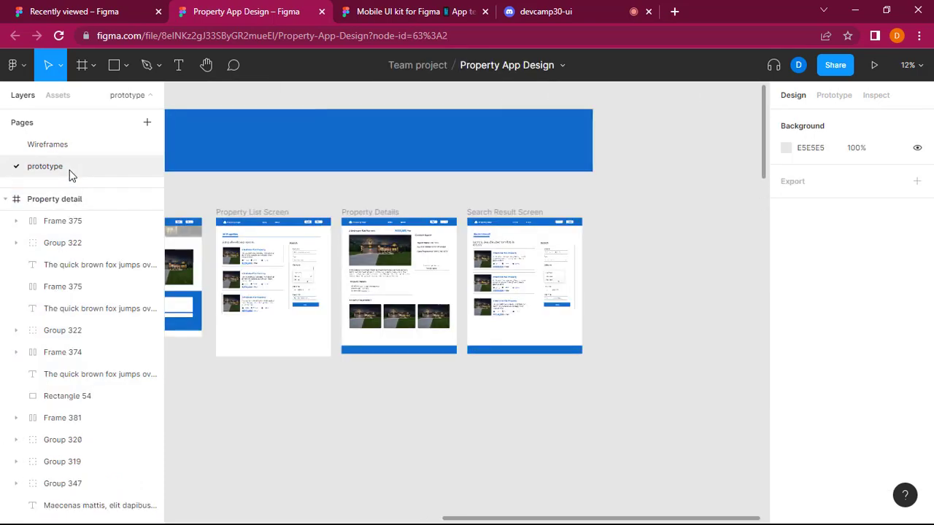
scroll(401, 299, left, 10)
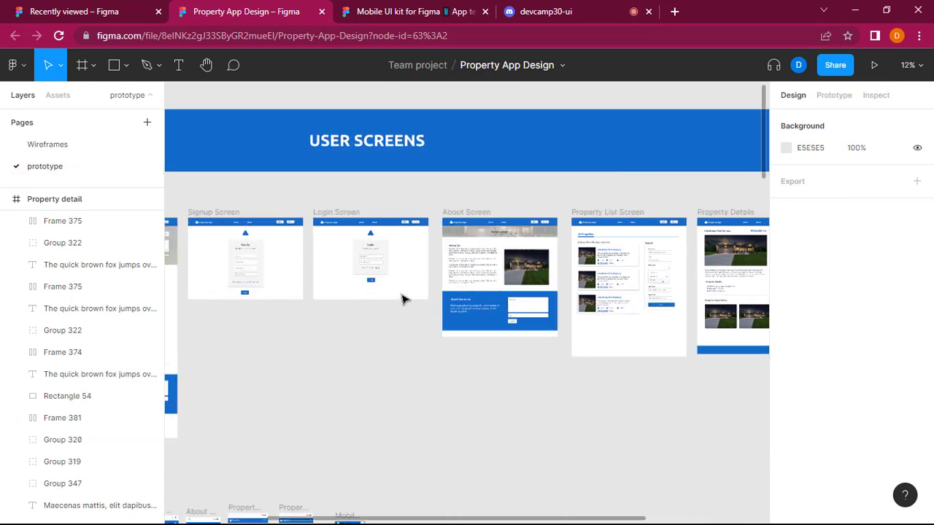
scroll(403, 300, down, 3)
scroll(402, 299, down, 10)
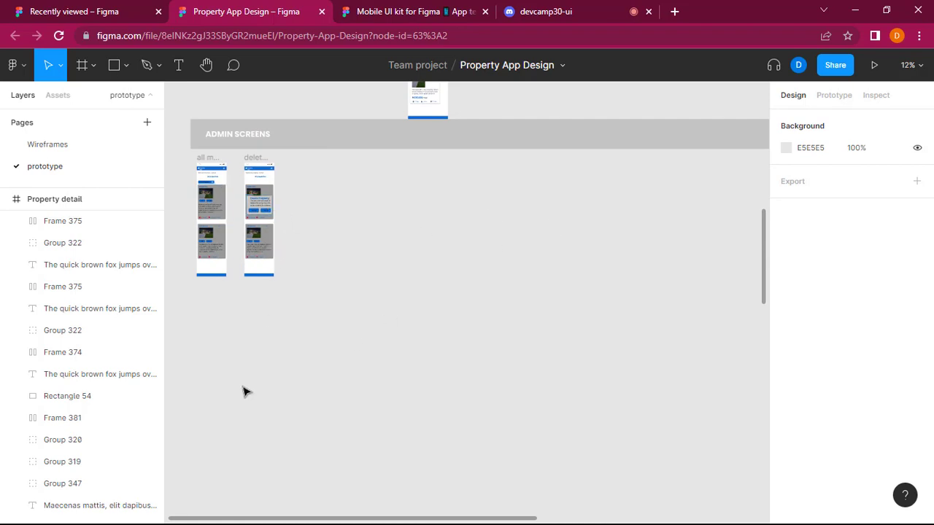
key(ctrl+v)
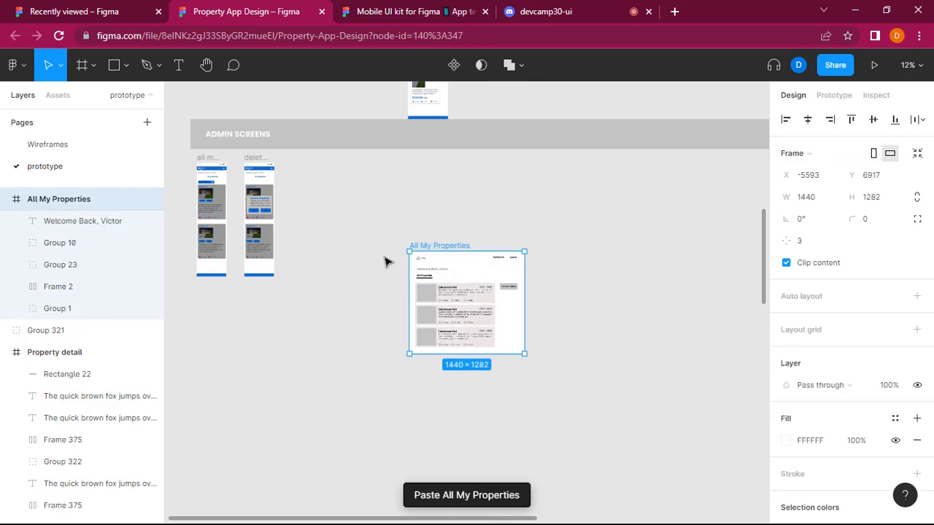
drag(459, 249, 242, 306)
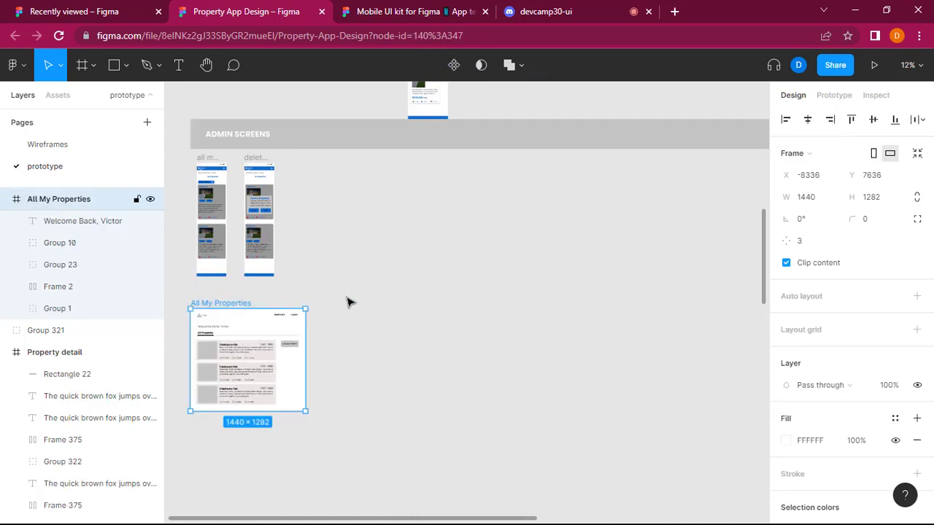
Try to move the ADMIN SCREENS banner together with the mobile admin screens slightly down, and undo the move.
scroll(348, 303, down, 3)
scroll(345, 344, up, 5)
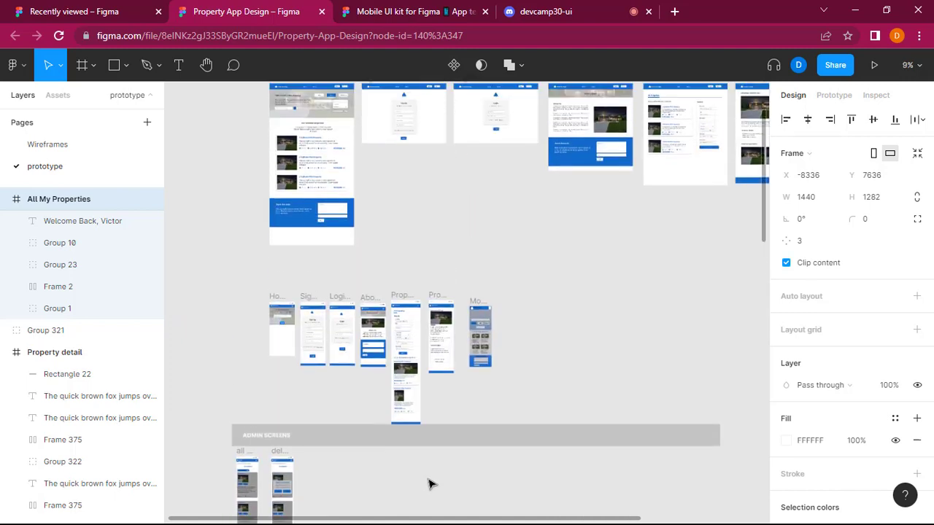
click(467, 438)
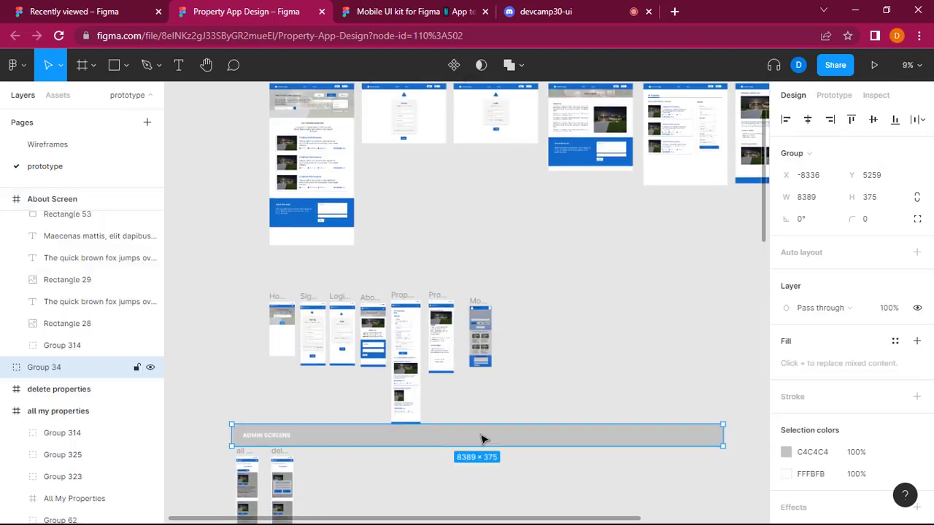
click(429, 462)
drag(205, 408, 314, 507)
drag(372, 440, 374, 457)
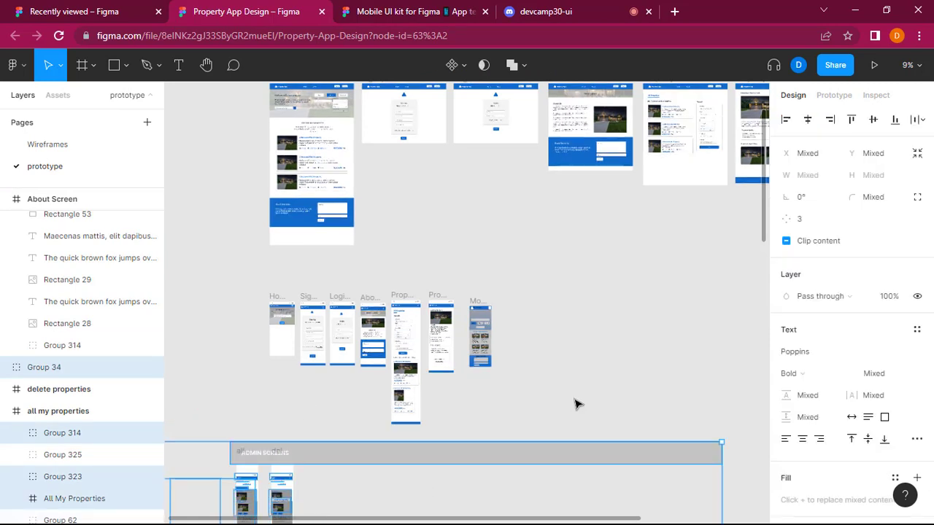
key(ctrl+z)
click(575, 403)
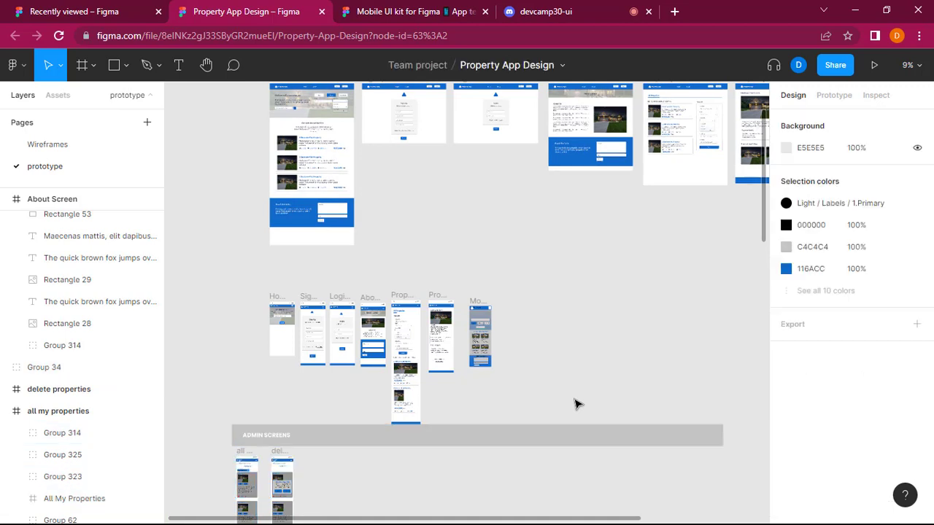
scroll(493, 443, down, 3)
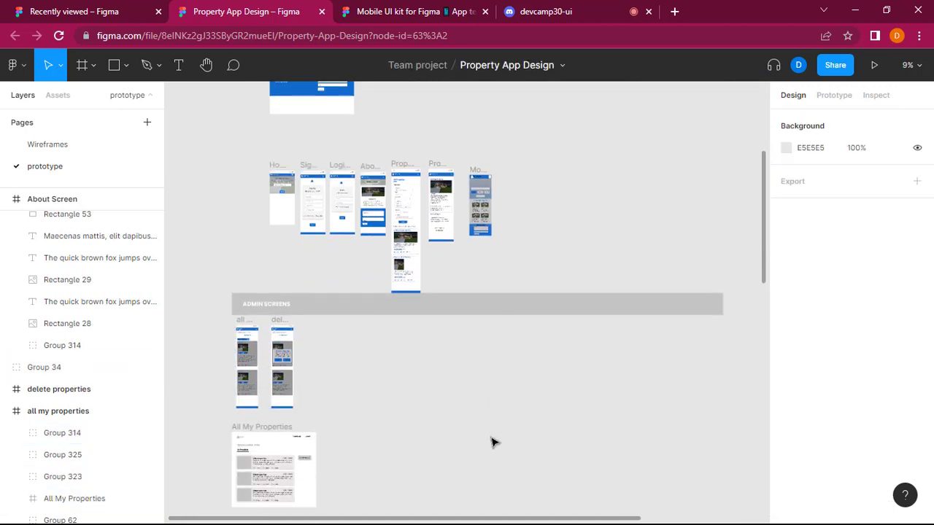
Move the mobile delete properties frame to X -7689, Y 5973 and the all my properties frame to X -8244, Y 5973.
scroll(490, 441, up, 3)
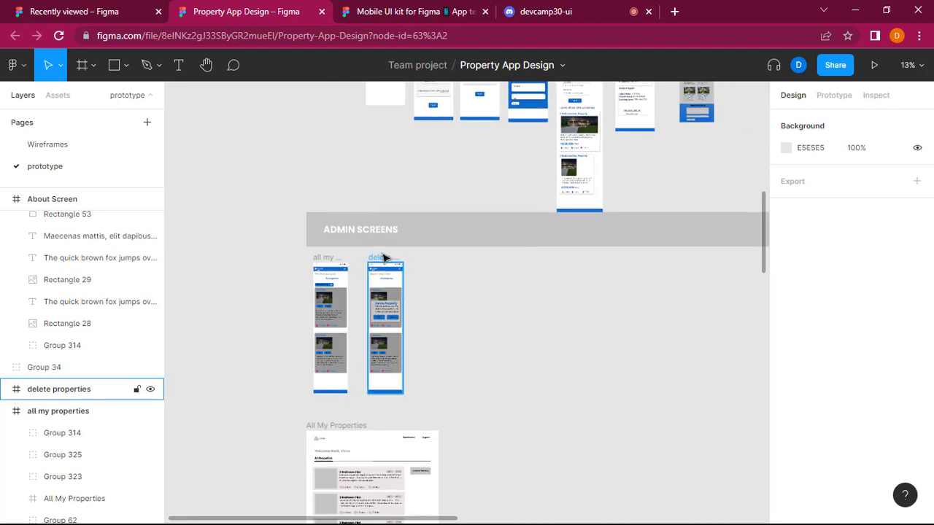
drag(382, 261, 382, 276)
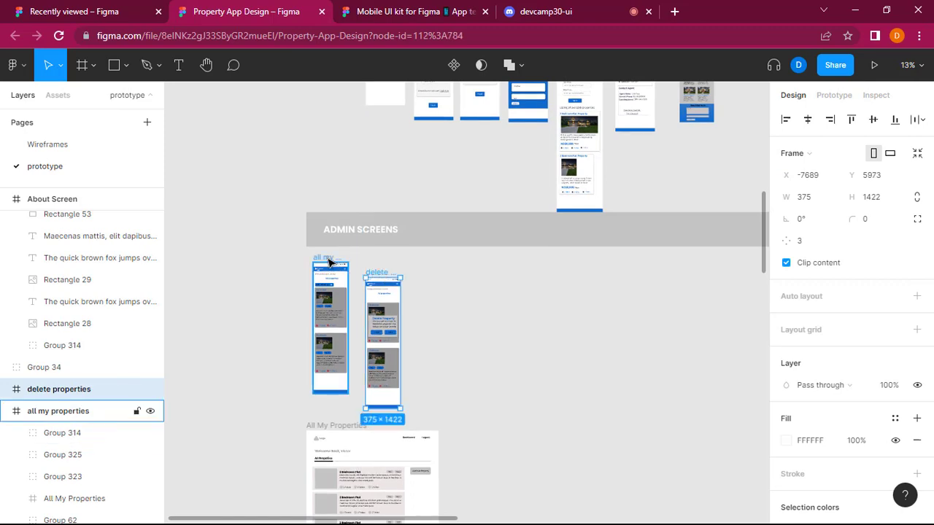
double_click(329, 259)
click(379, 273)
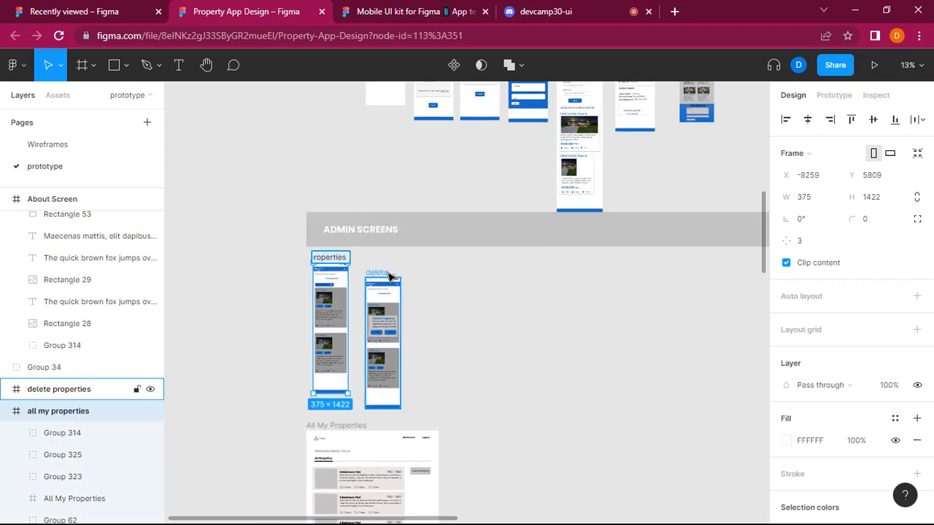
click(357, 270)
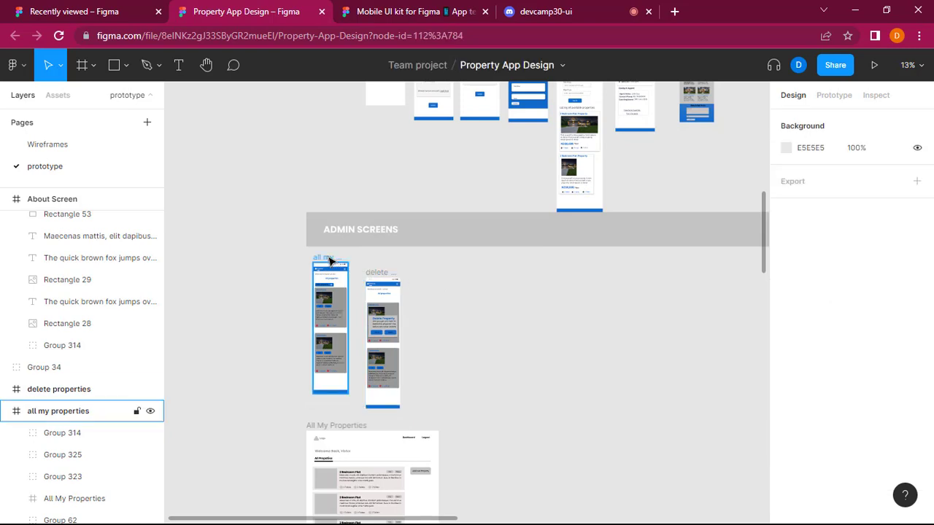
drag(328, 263, 332, 276)
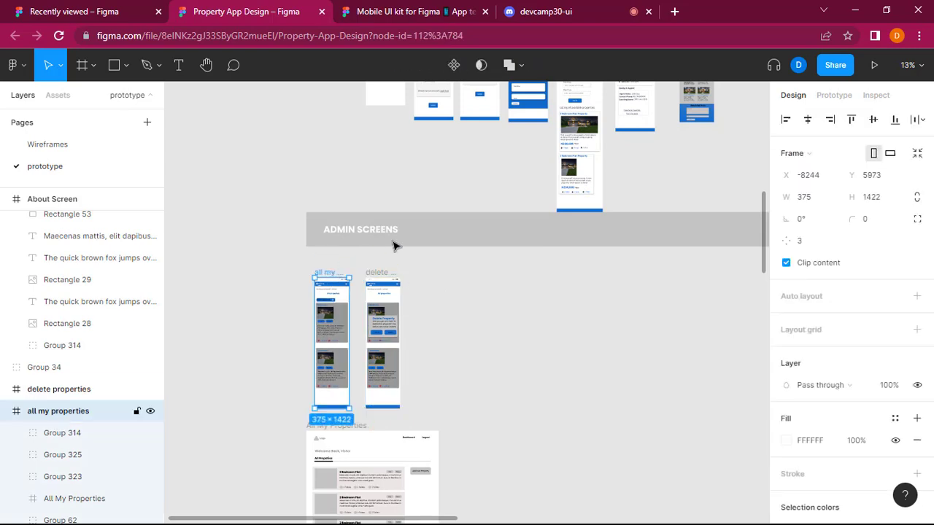
Shift the ADMIN SCREENS banner slightly down and to the right, closer to the mobile admin screens.
click(521, 229)
drag(521, 229, 525, 241)
click(552, 302)
Move the desktop All My Properties wireframe to X -6699, Y 7786, leaving space beside it below the mobile admin screens.
scroll(553, 301, down, 2)
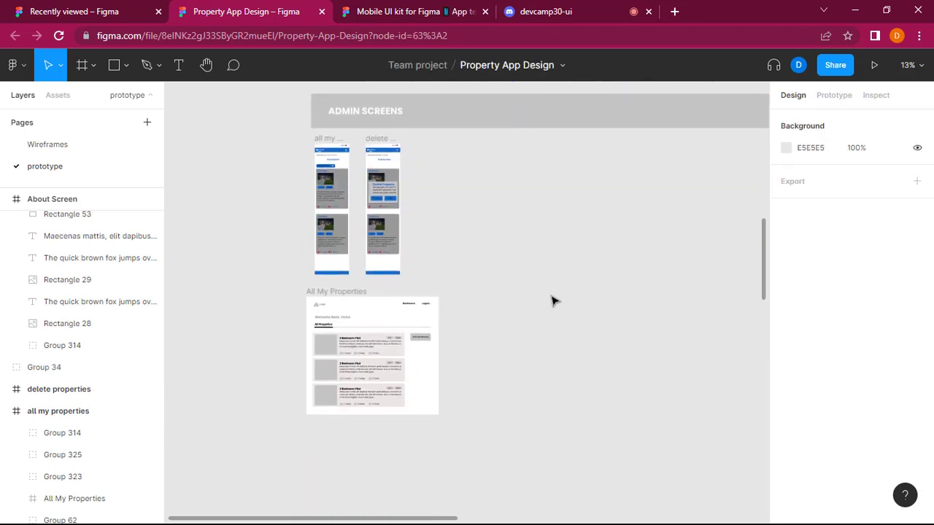
scroll(553, 302, up, 3)
scroll(553, 301, left, 5)
scroll(553, 301, down, 1)
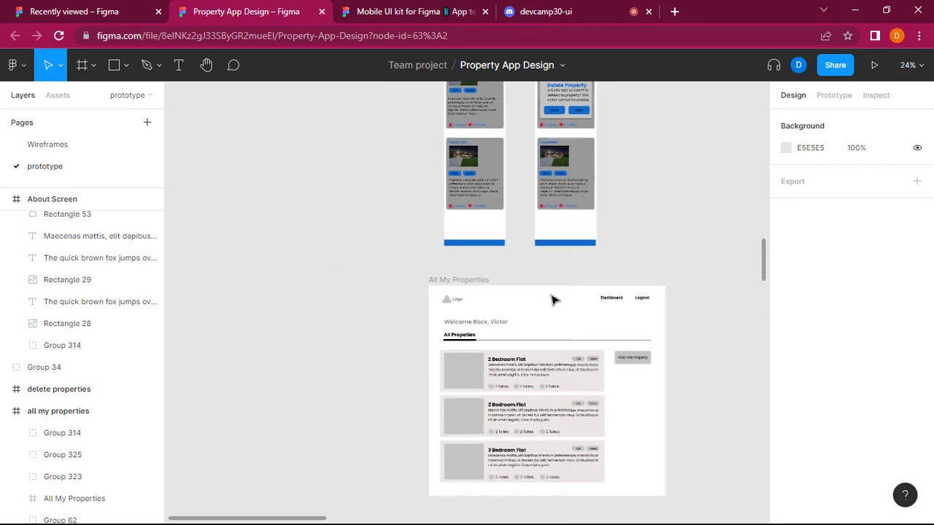
scroll(552, 299, down, 1)
scroll(553, 298, right, 2)
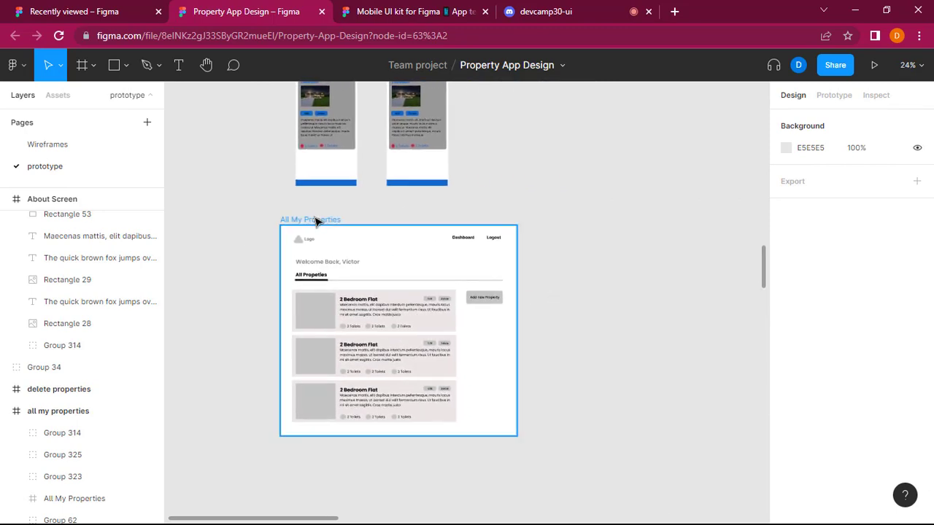
drag(316, 222, 577, 245)
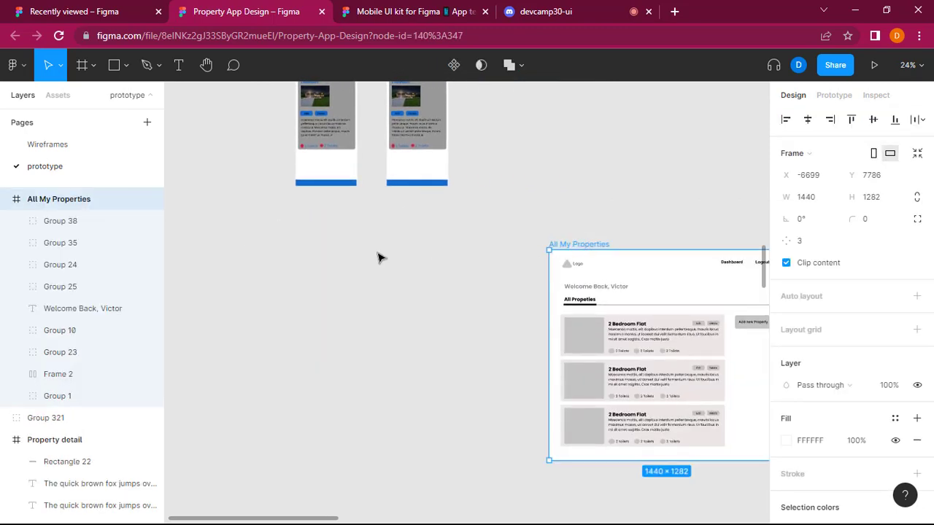
Look through the desktop user screens and copy the Property List Screen frame.
scroll(374, 267, up, 10)
scroll(371, 271, right, 4)
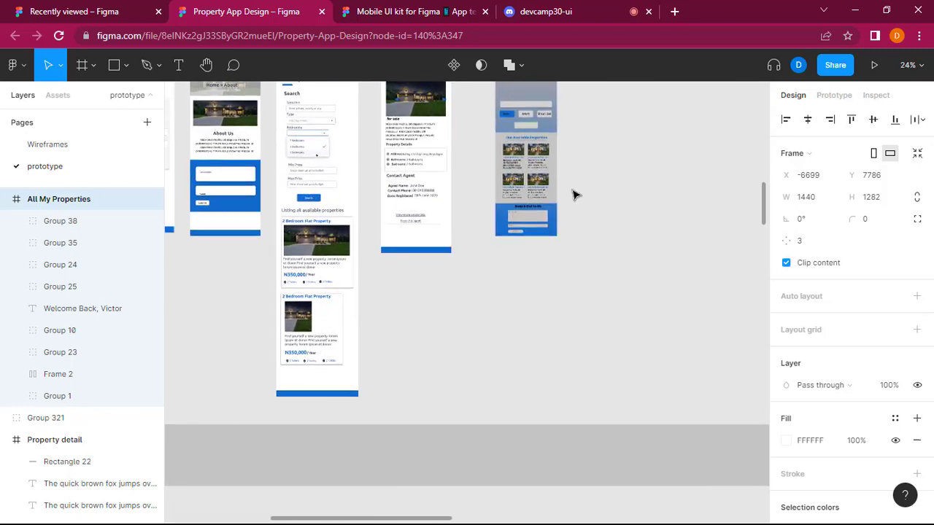
scroll(573, 194, up, 15)
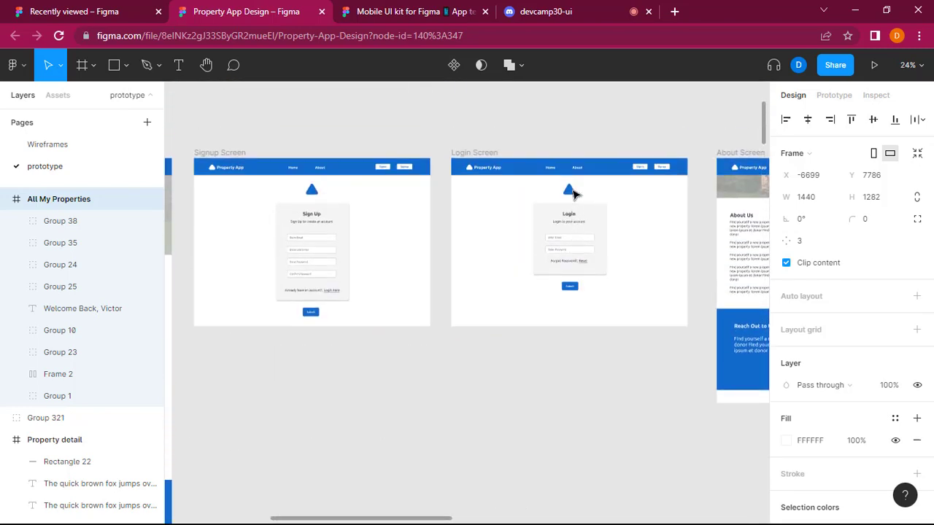
scroll(572, 193, right, 10)
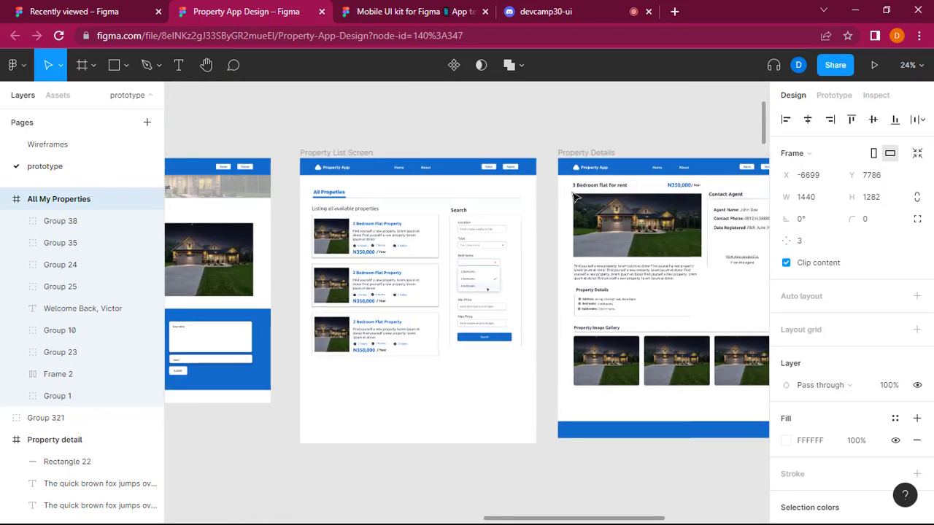
scroll(574, 197, left, 1)
scroll(414, 346, left, 15)
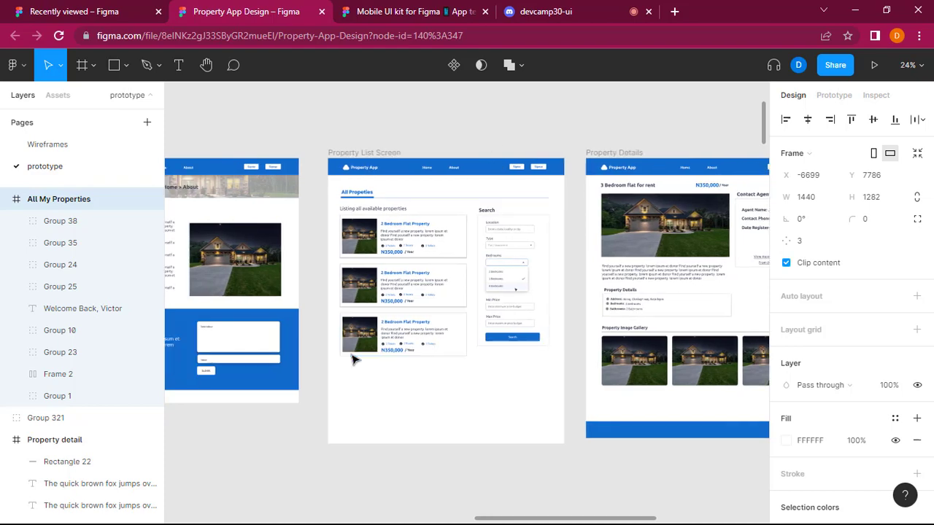
scroll(377, 366, right, 15)
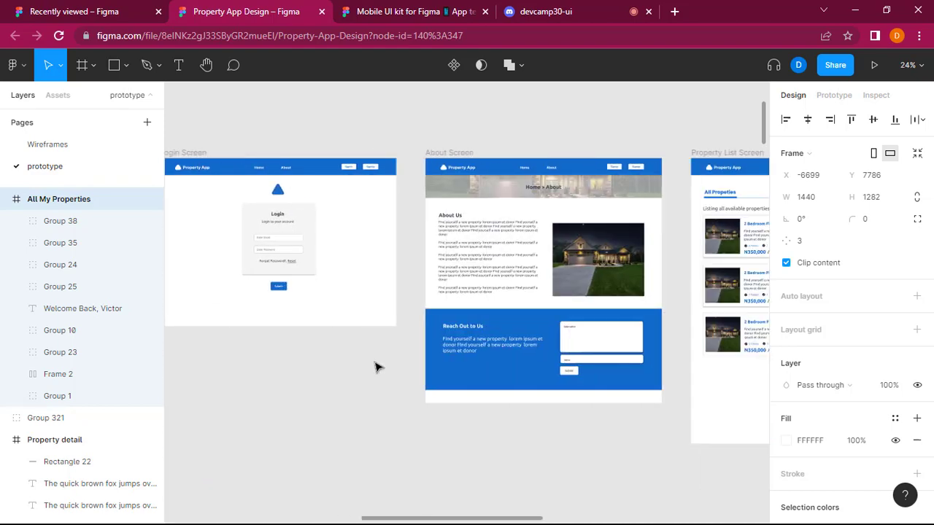
click(409, 152)
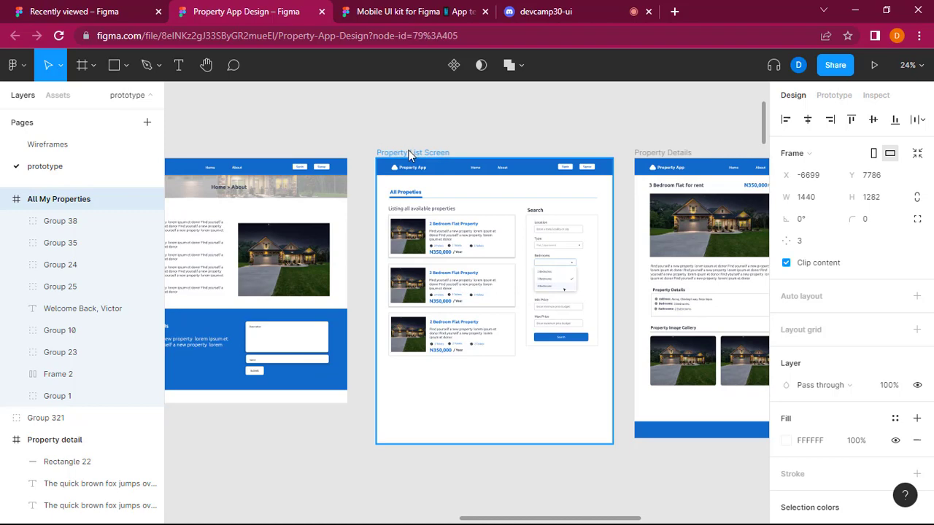
Paste the Property List Screen below the mobile admin screens and place it beside the All My Properties wireframe at X -8244, Y 7786.
scroll(412, 154, down, 5)
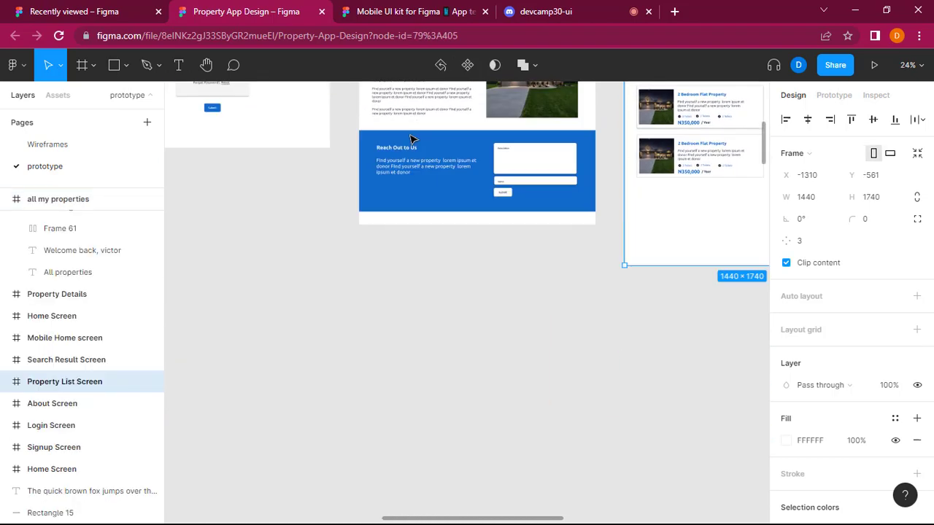
scroll(413, 149, left, 10)
scroll(420, 140, left, 3)
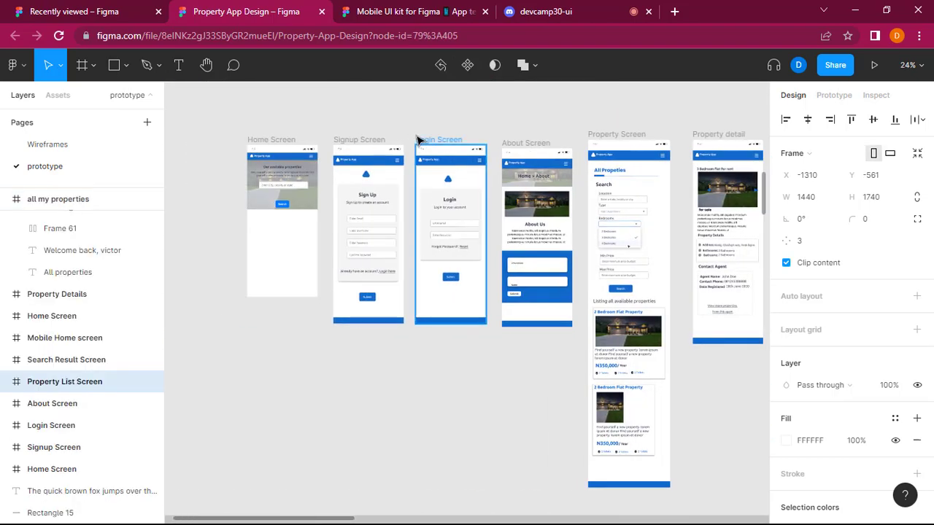
scroll(419, 140, down, 5)
scroll(431, 365, down, 4)
scroll(431, 365, down, 3)
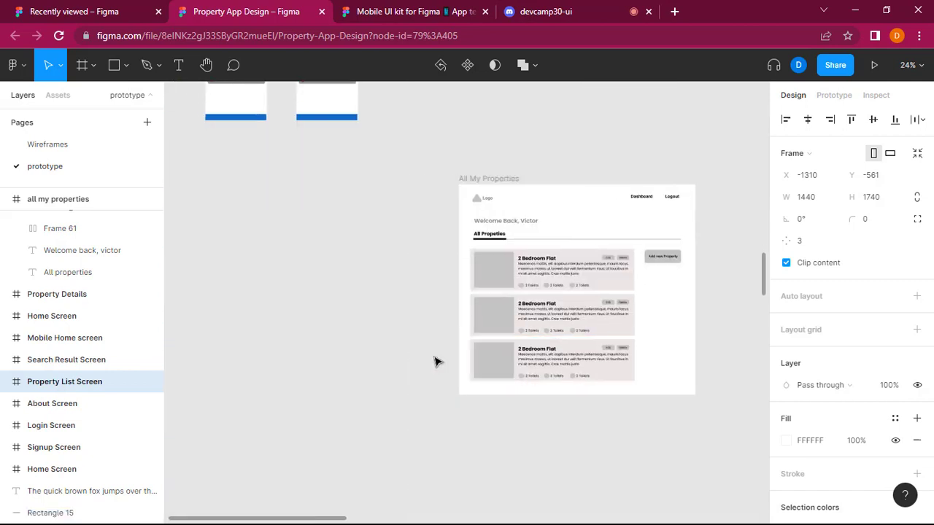
scroll(434, 361, left, 3)
click(346, 304)
key(ctrl+v)
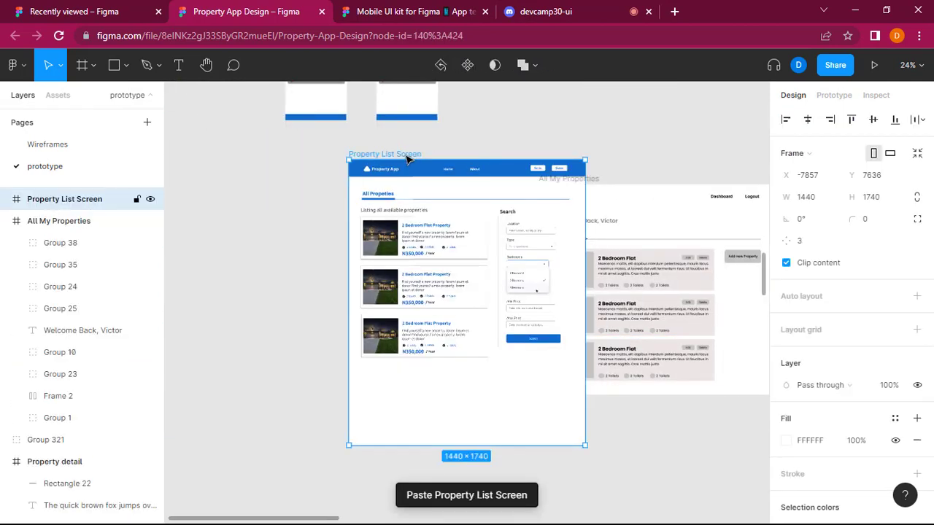
drag(408, 156, 341, 180)
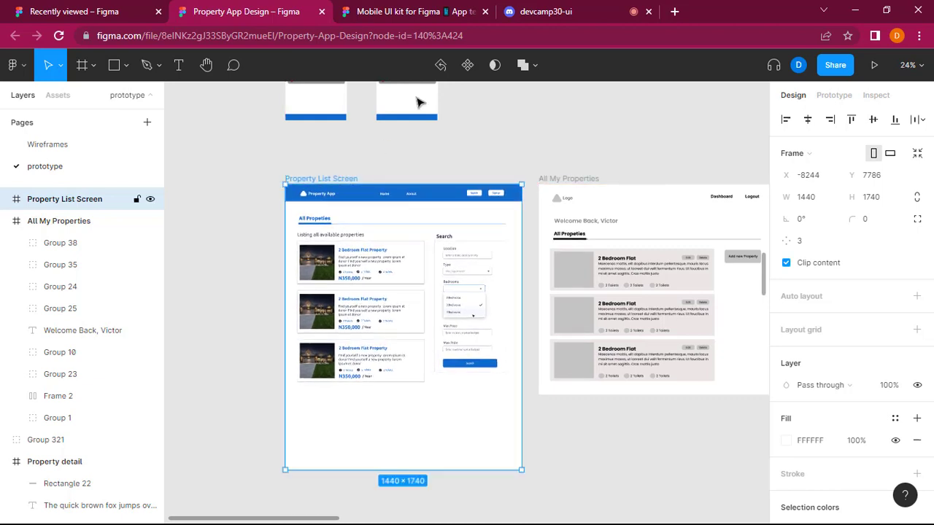
Check the devcamp30-ui channel in Discord and return to the Property App Design file.
click(561, 7)
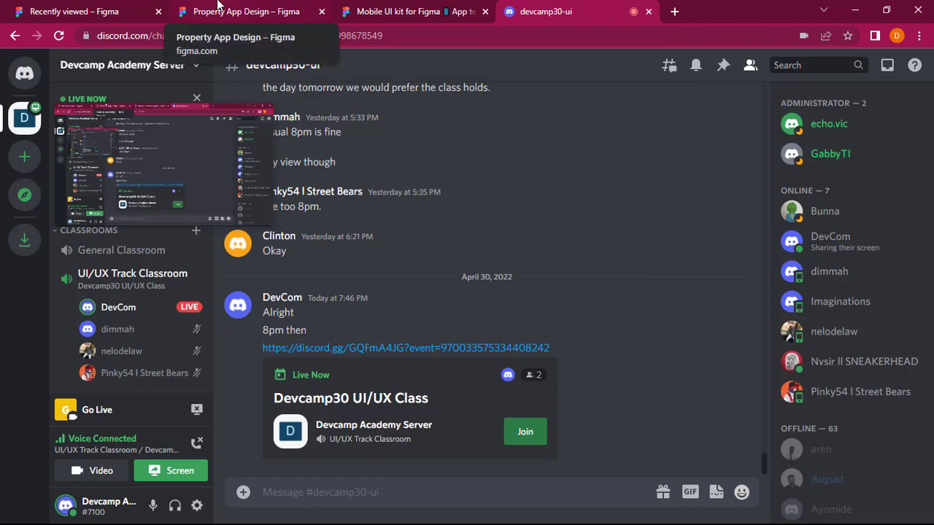
click(217, 4)
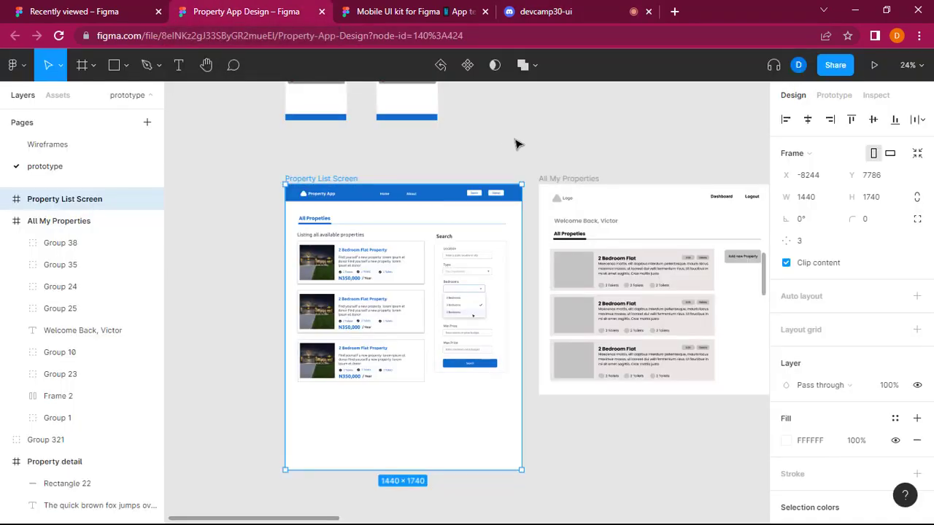
click(605, 456)
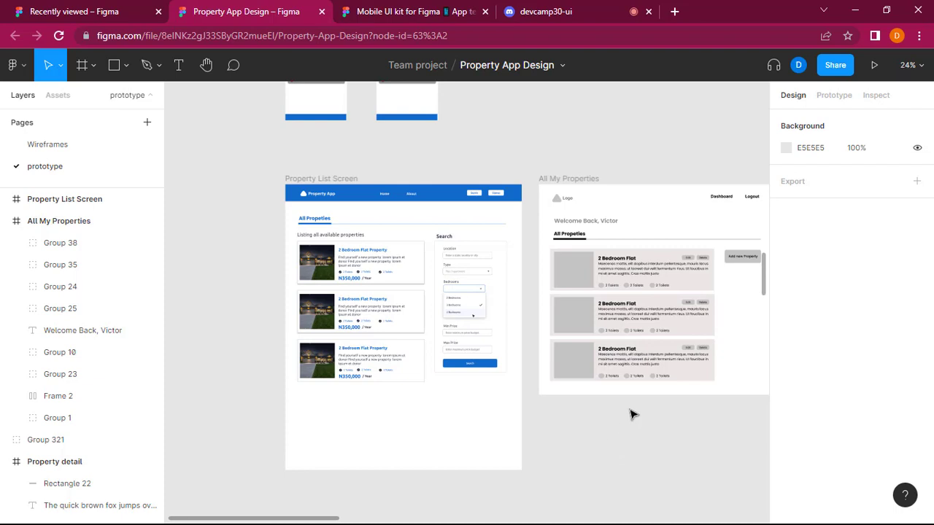
Rename the pasted Property List Screen frame to All Admin Properties.
scroll(632, 415, right, 4)
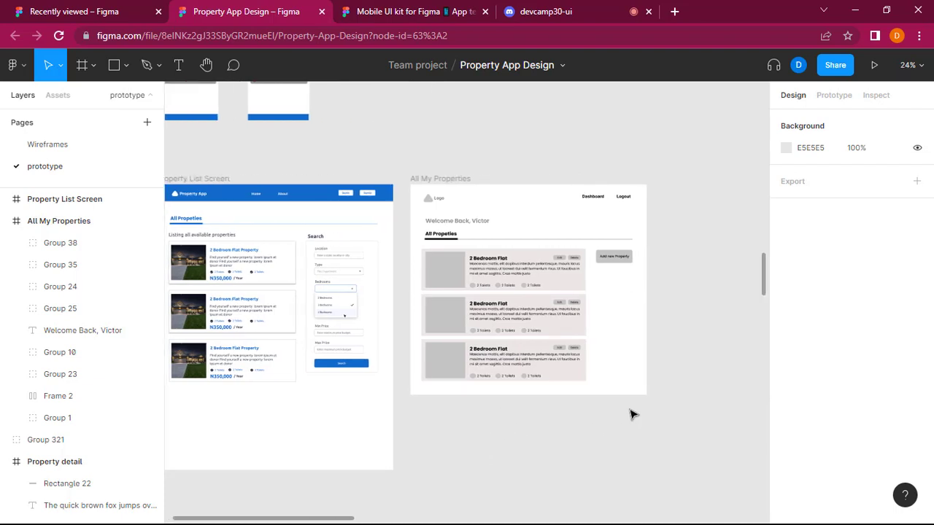
scroll(409, 477, left, 4)
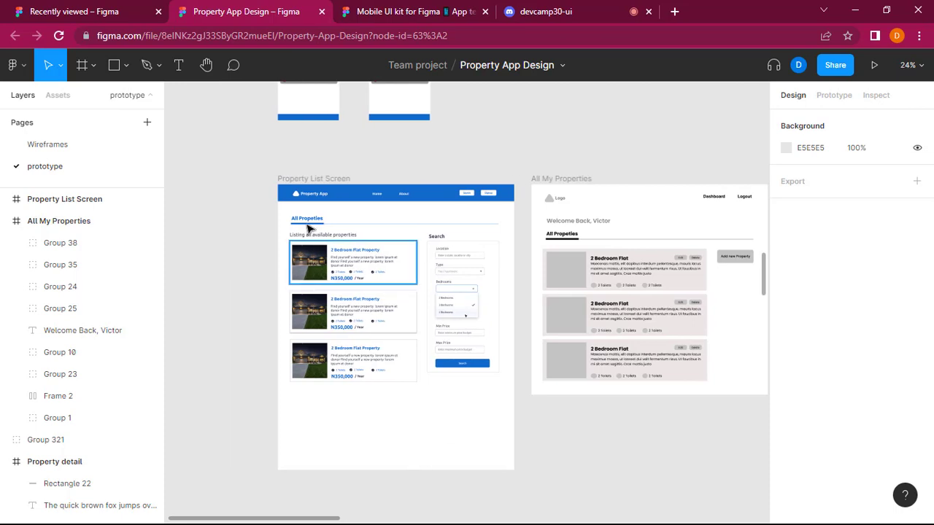
click(313, 181)
double_click(313, 181)
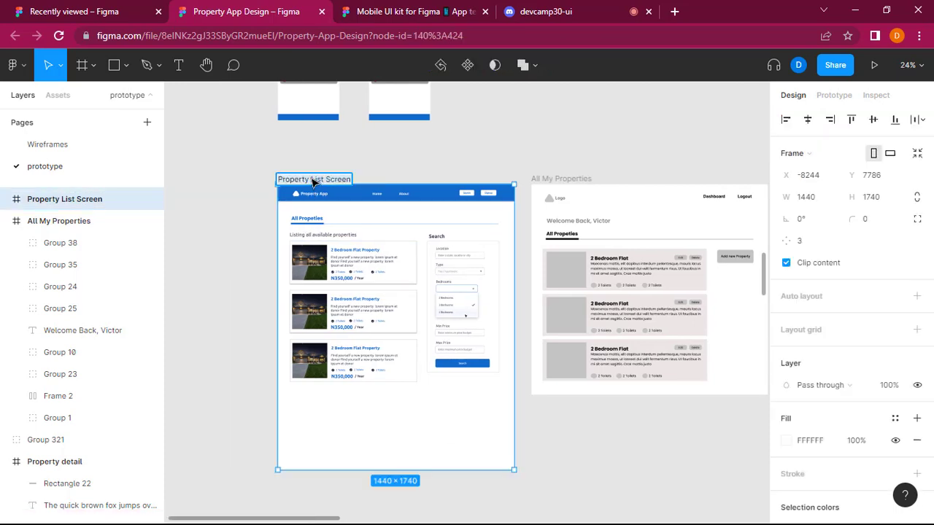
text(All)
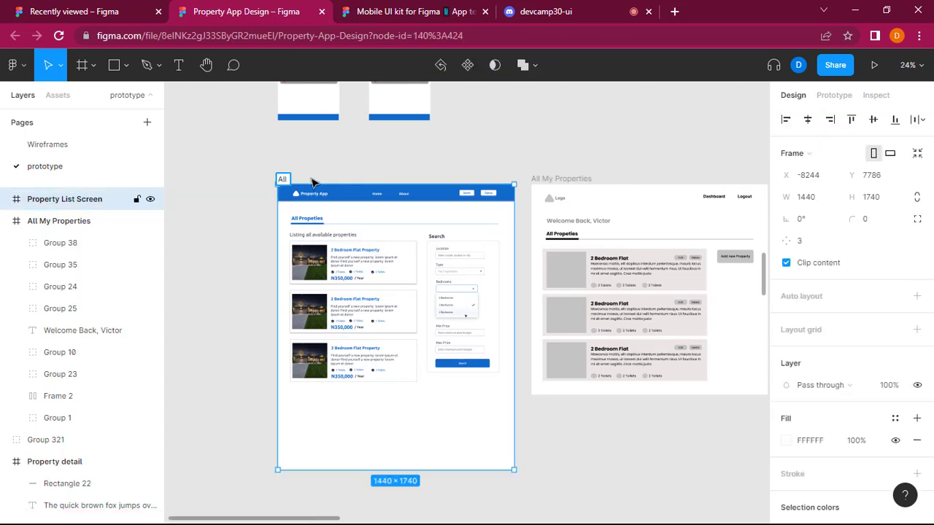
text( Admin Properties)
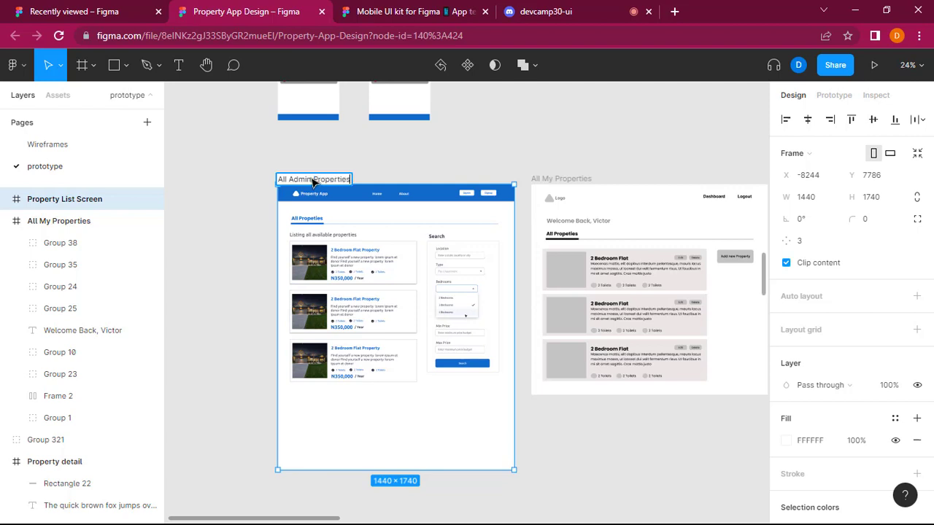
click(229, 255)
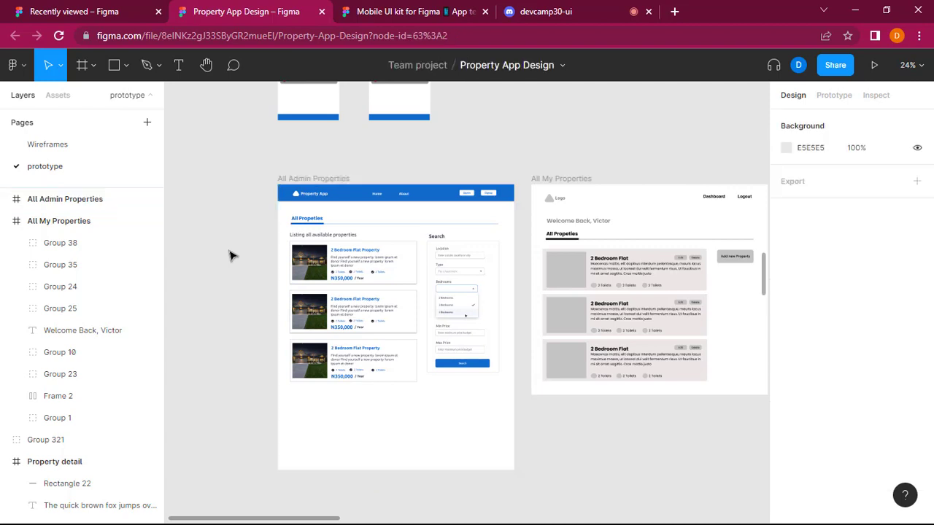
Compare the All Admin Properties frame with the All My Properties wireframe and the mobile admin screens above it.
click(206, 65)
mouse_move(577, 115)
mouse_down()
mouse_move(406, 196)
mouse_move(604, 123)
mouse_move(586, 100)
mouse_up()
scroll(603, 123, down, 1)
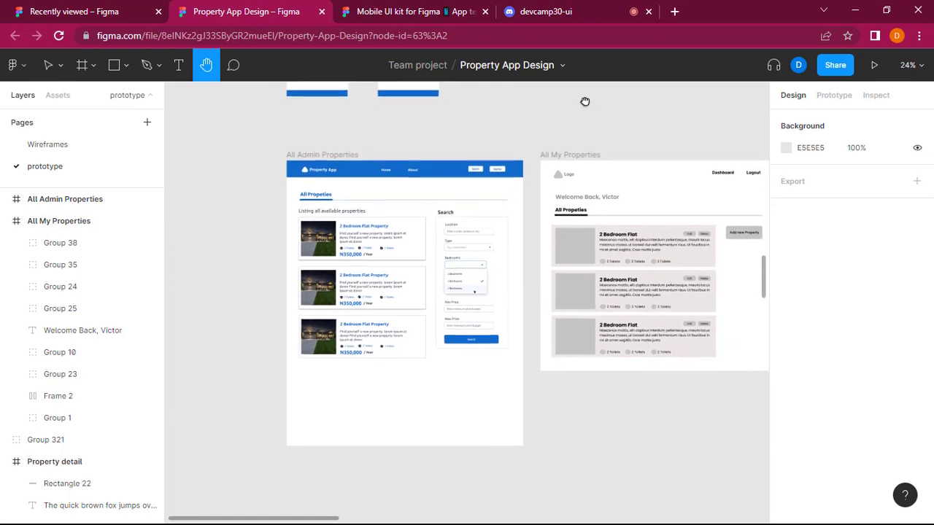
drag(588, 443, 545, 445)
key(v)
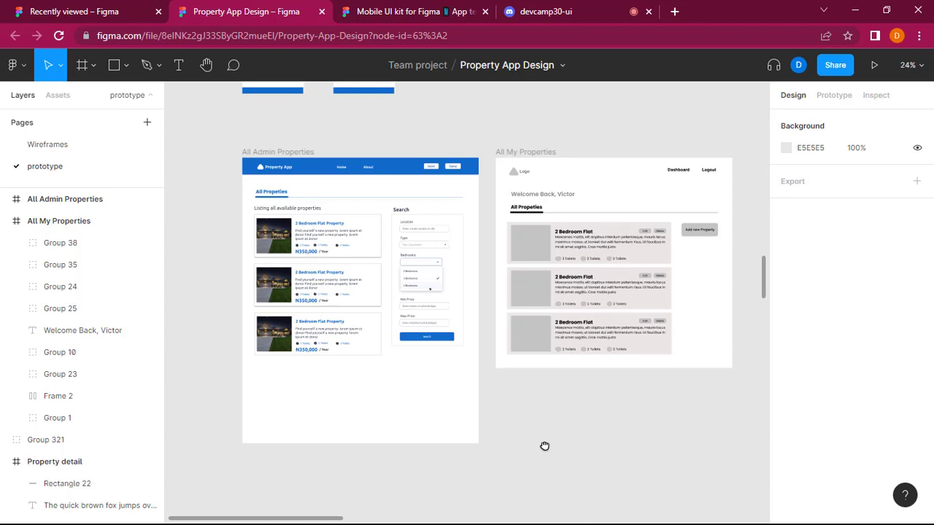
scroll(546, 450, left, 1)
scroll(548, 451, right, 2)
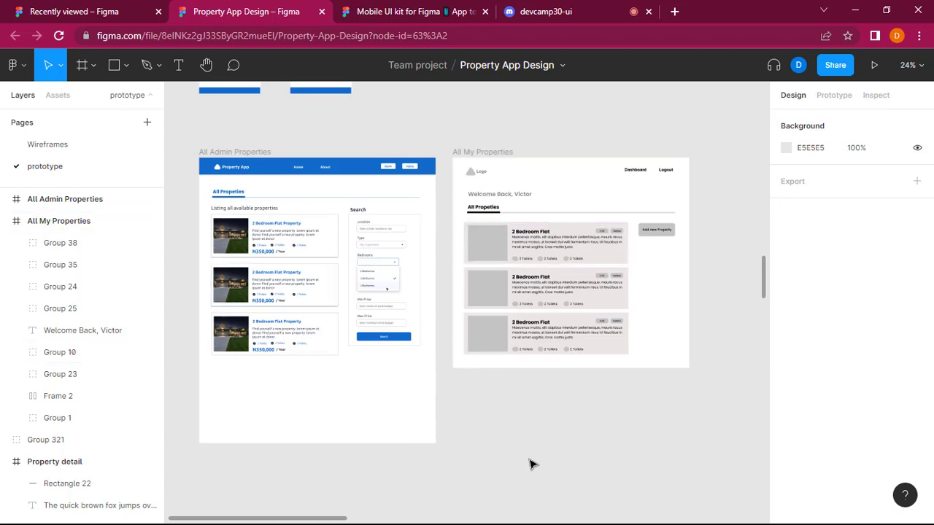
scroll(532, 465, left, 3)
scroll(532, 465, right, 3)
scroll(533, 465, left, 4)
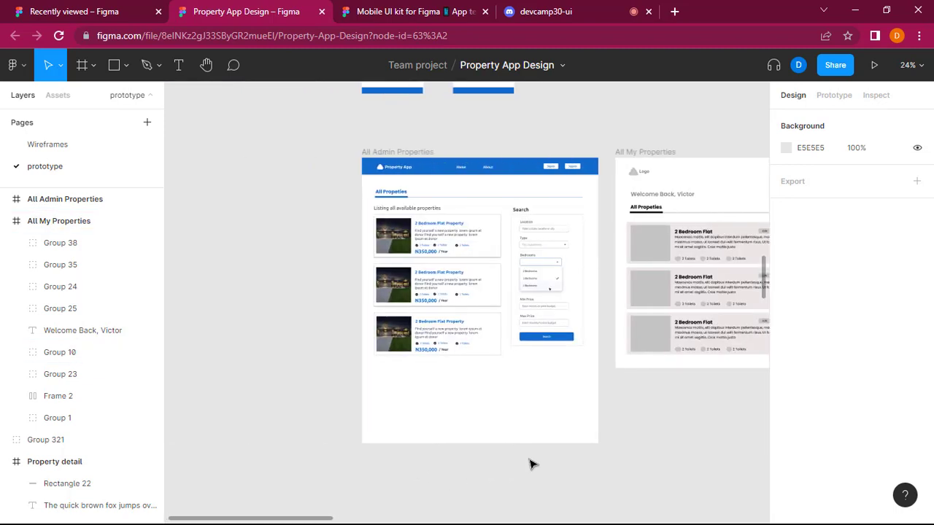
scroll(533, 464, right, 3)
scroll(530, 465, right, 4)
scroll(533, 467, up, 6)
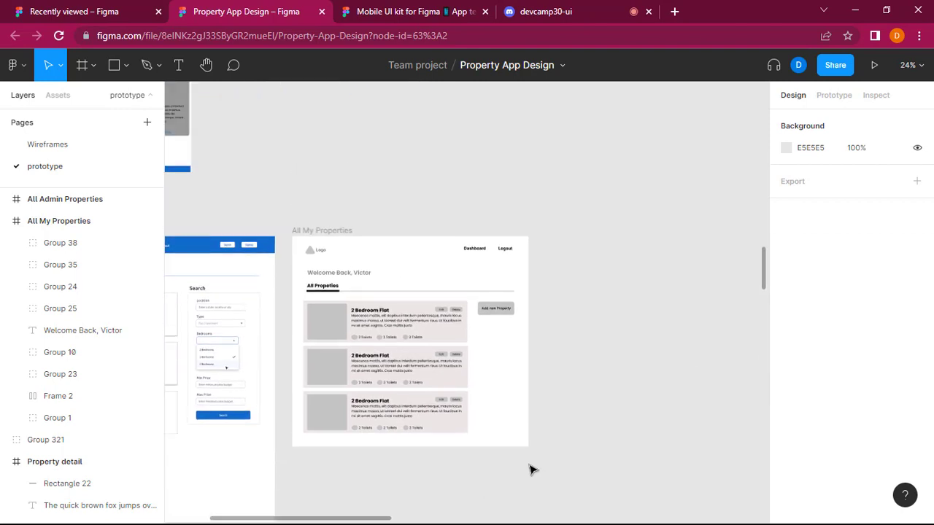
scroll(539, 476, left, 6)
scroll(540, 476, down, 5)
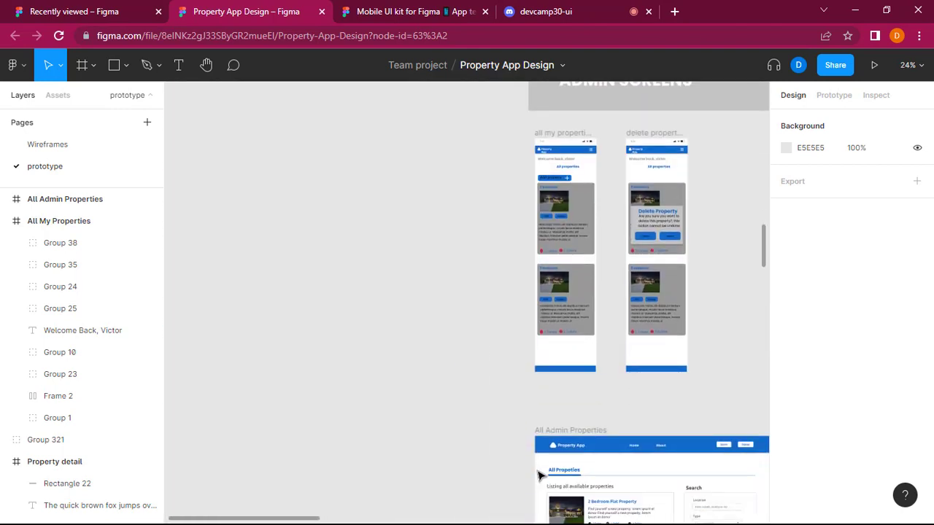
Move everything below the menu bar in the All Admin Properties frame down to open space for a greeting heading.
scroll(539, 476, right, 5)
scroll(539, 476, down, 5)
scroll(544, 478, left, 4)
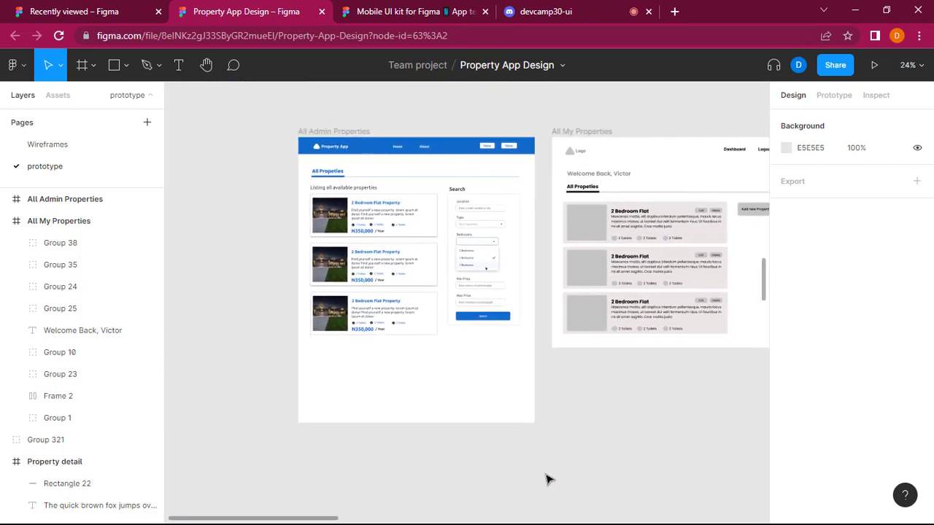
scroll(603, 481, up, 2)
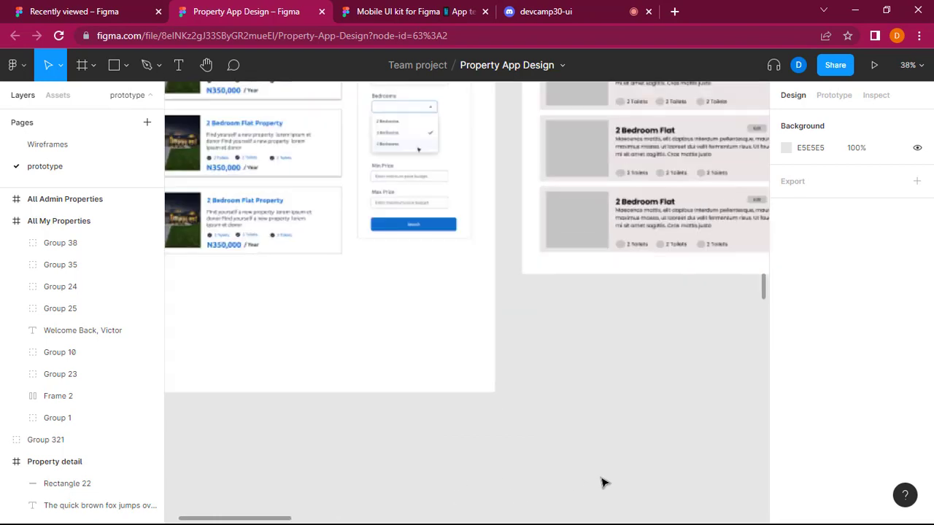
scroll(600, 484, down, 4)
scroll(654, 266, right, 3)
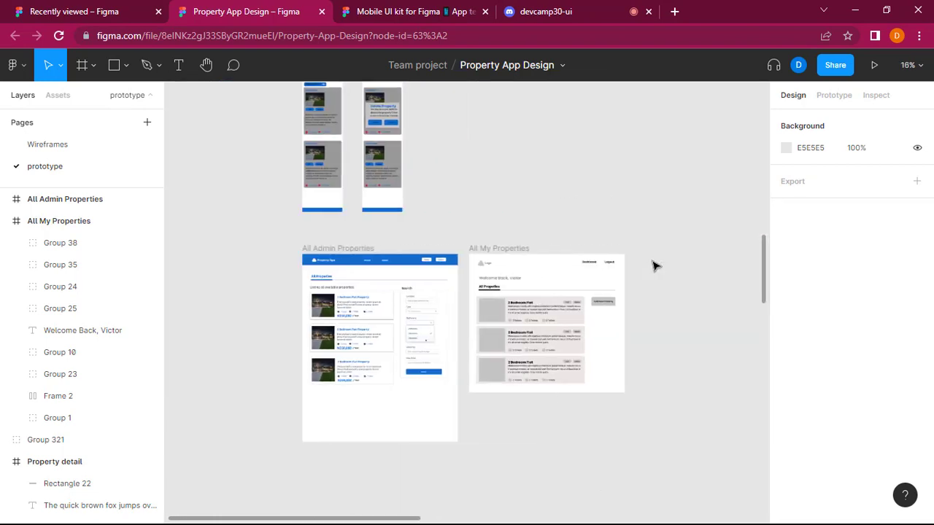
scroll(487, 284, up, 3)
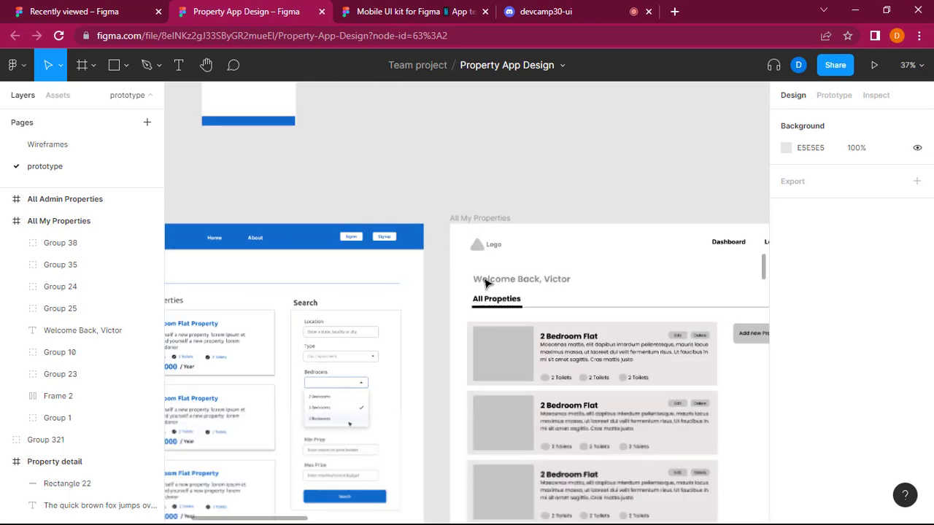
scroll(511, 307, left, 5)
scroll(519, 313, down, 2)
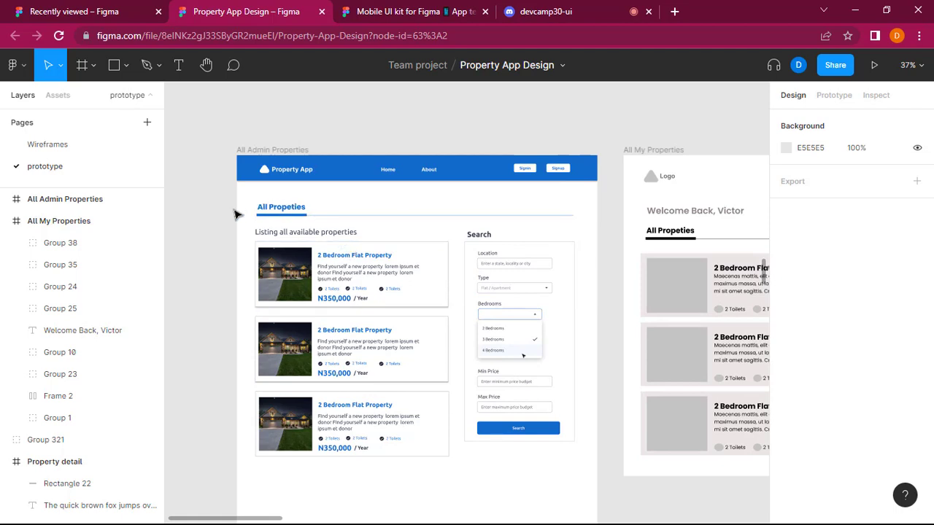
drag(221, 199, 601, 478)
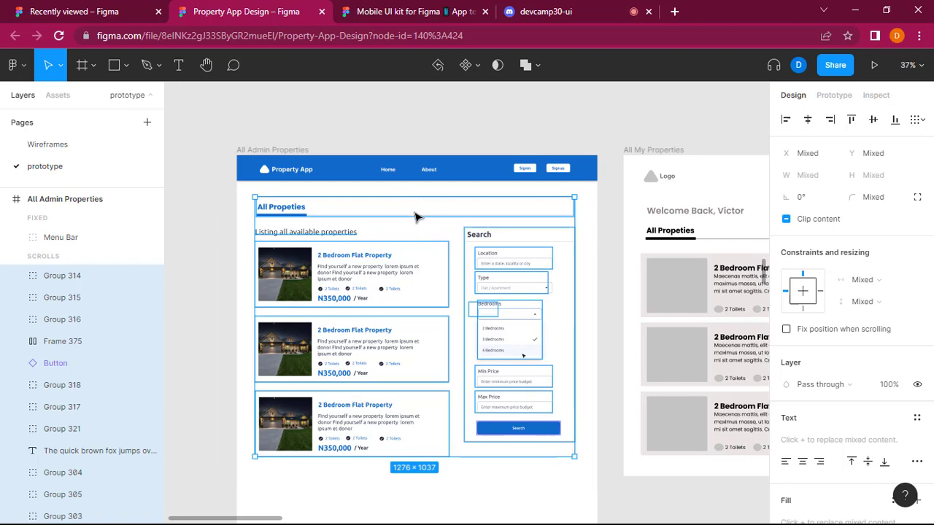
drag(416, 225, 416, 243)
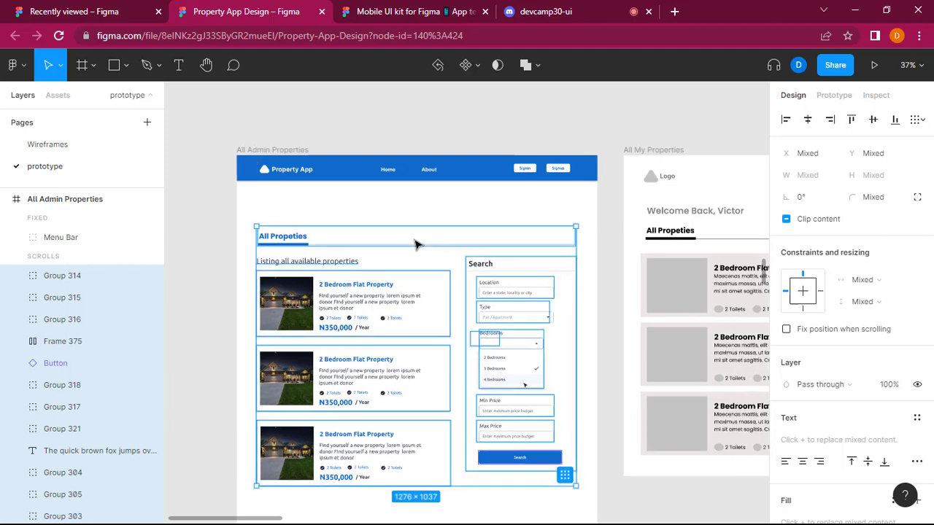
click(416, 102)
Copy the bold "Find yourself a new property" heading from the hero section of the desktop Home Screen.
scroll(417, 106, up, 6)
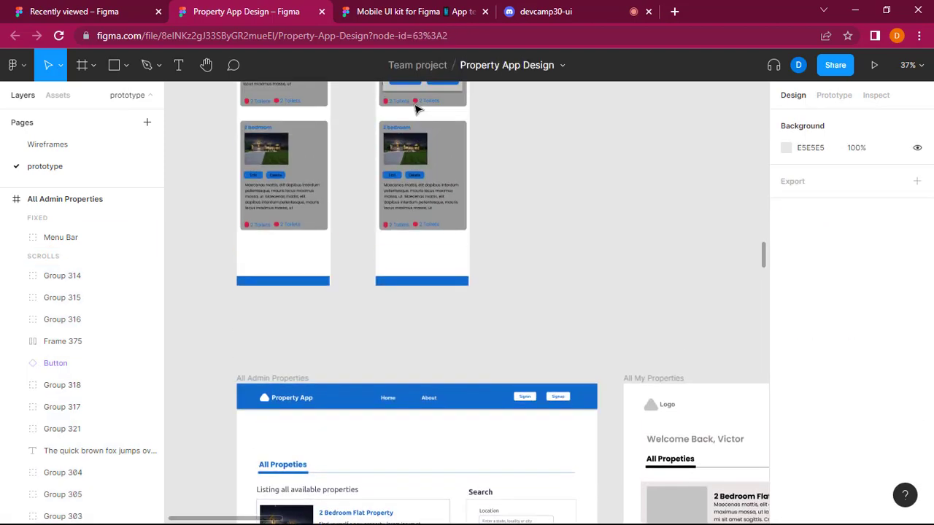
scroll(414, 110, up, 15)
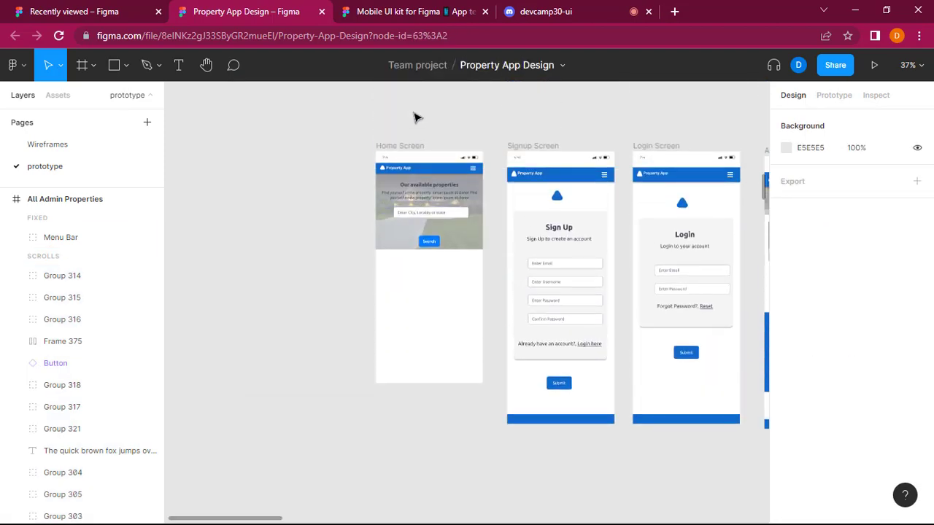
scroll(415, 117, up, 10)
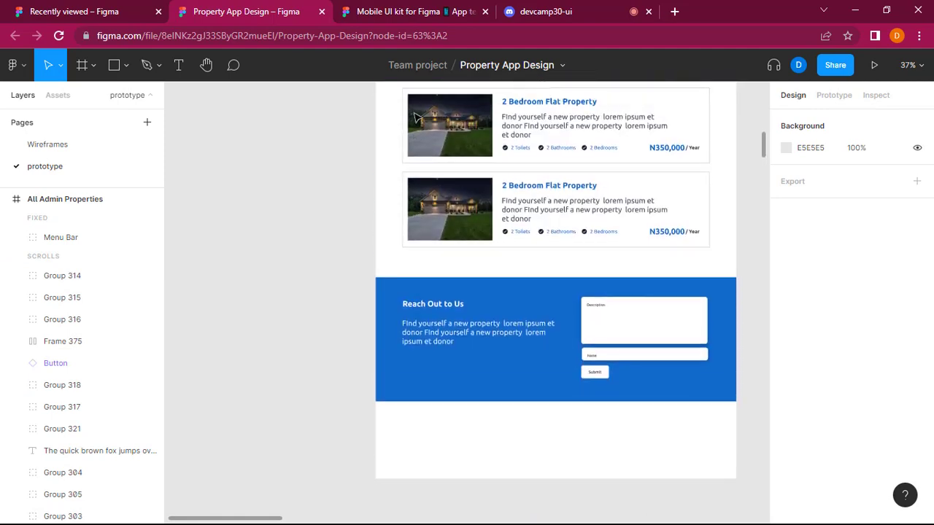
scroll(415, 117, up, 3)
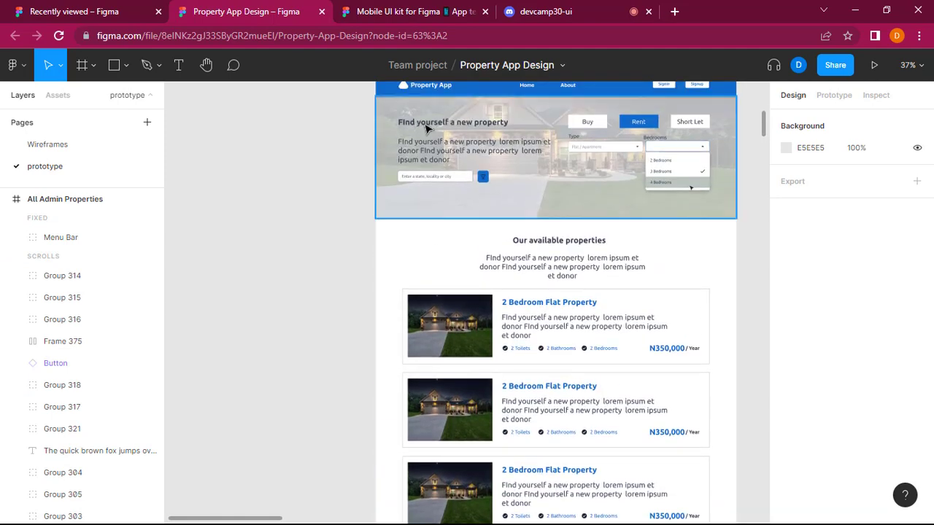
click(427, 128)
double_click(427, 128)
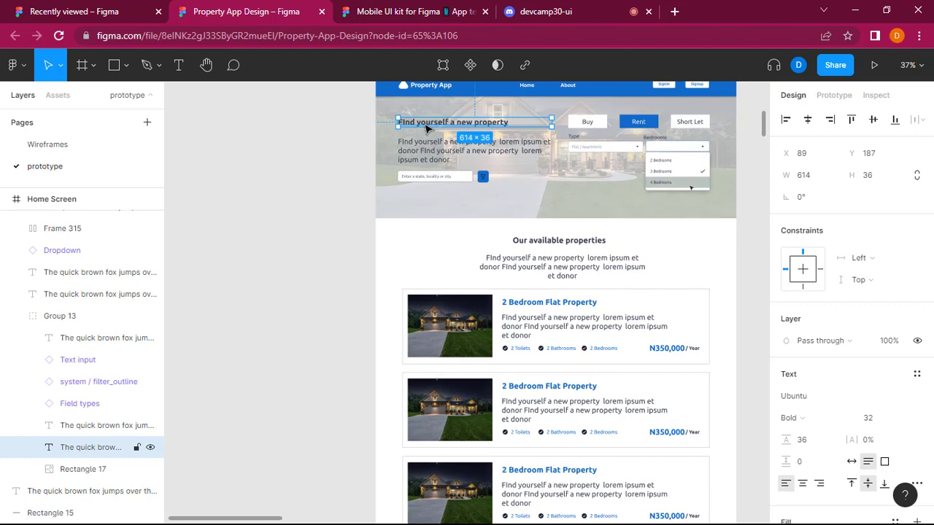
Paste the heading into the All Admin Properties frame and place it above the All Propeties title at X 90, Y 175.
scroll(394, 194, down, 12)
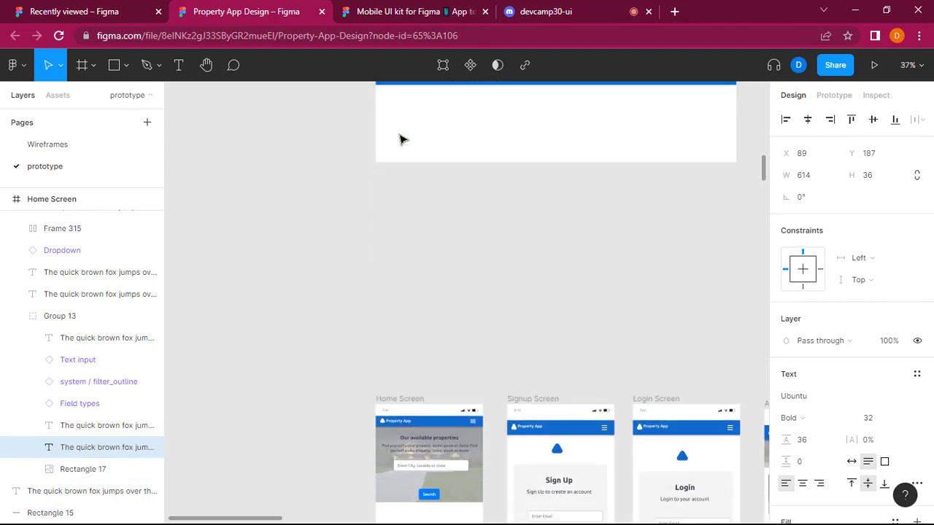
scroll(400, 139, down, 15)
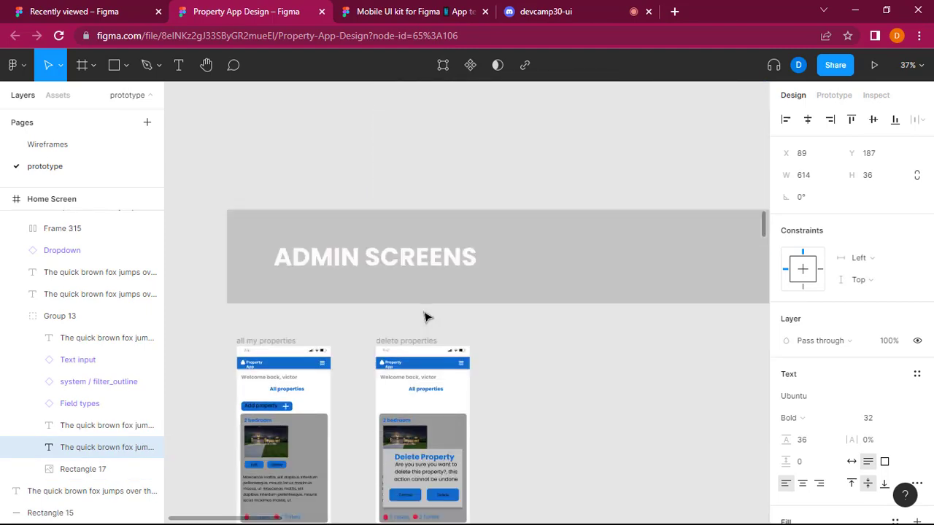
scroll(427, 317, down, 15)
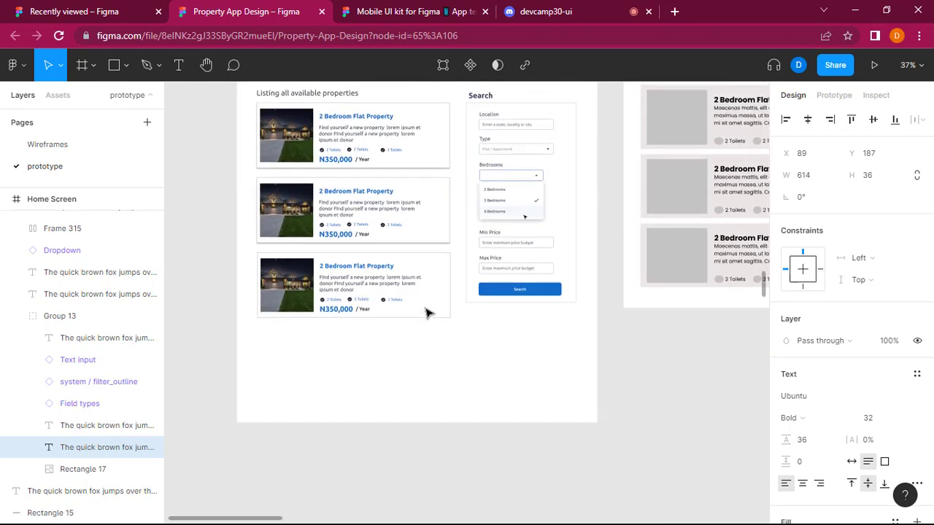
scroll(427, 314, up, 3)
click(343, 259)
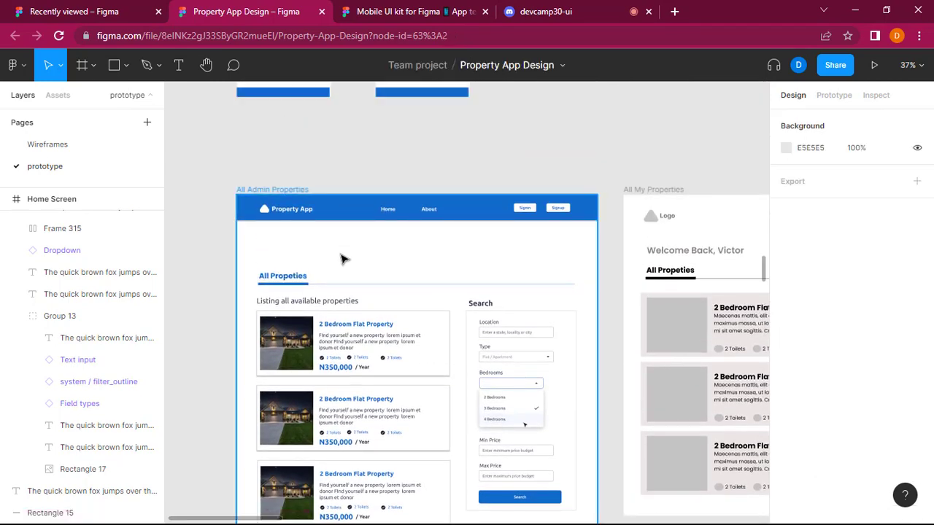
key(ctrl+v)
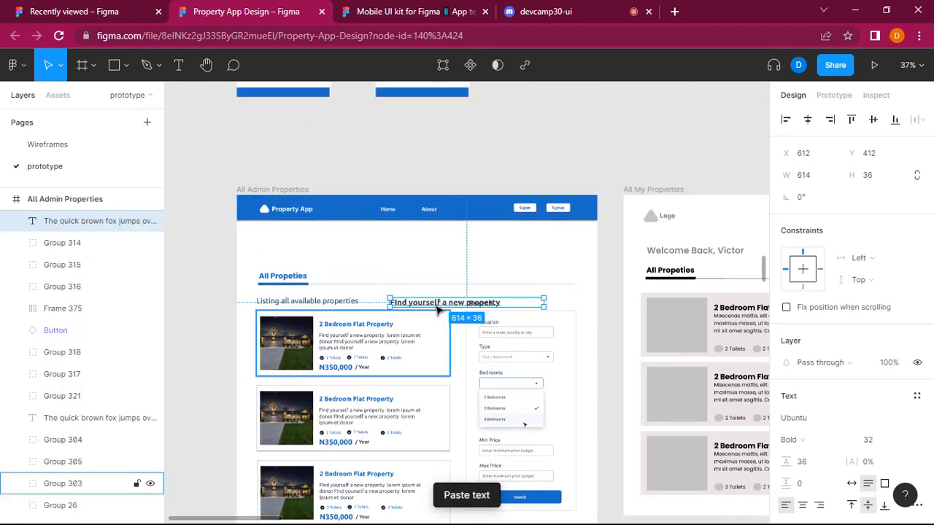
drag(438, 310, 307, 246)
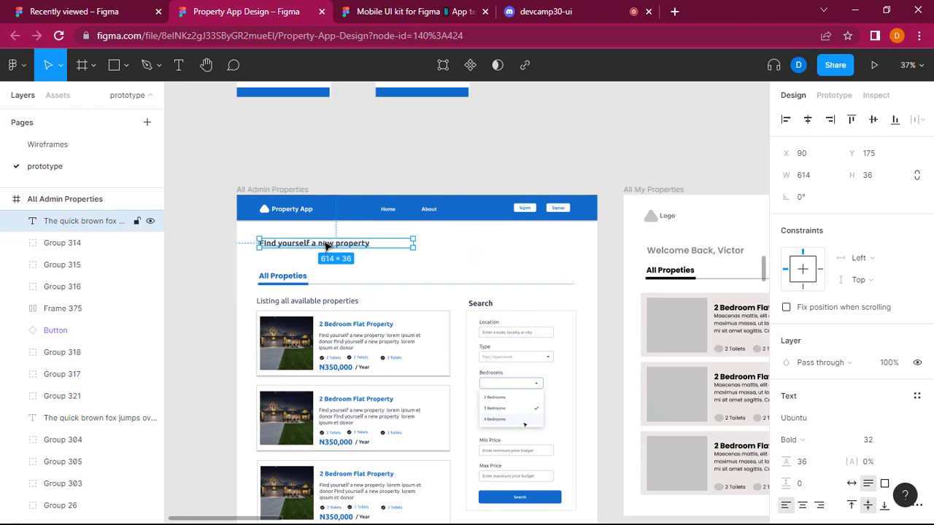
Change the pasted heading's text to "Welcome Back," followed by the admin's first name, as in the wireframe.
double_click(326, 245)
text(Welcome Back)
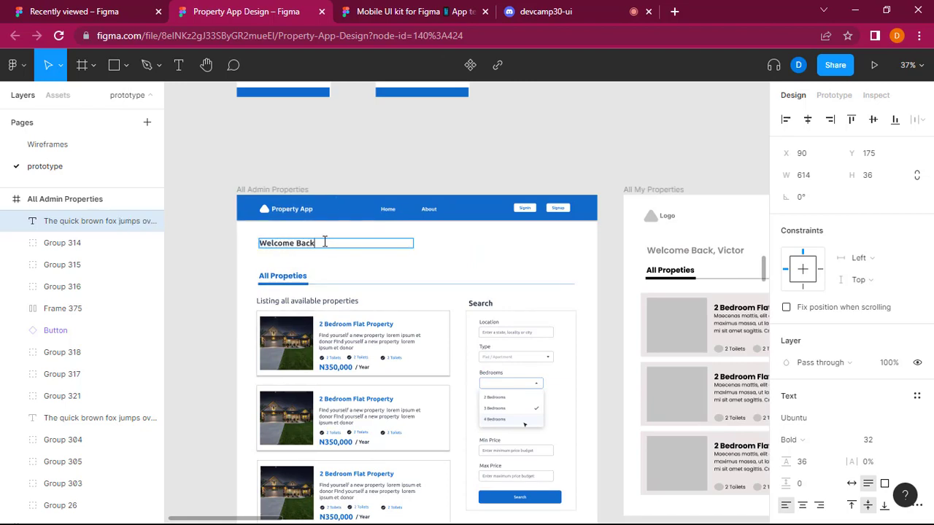
text(, Victor)
key(Escape)
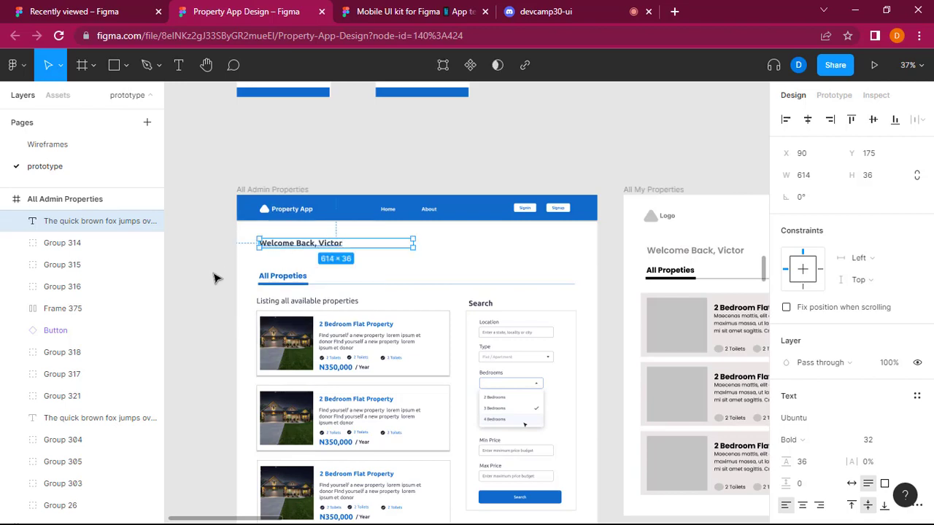
Move the All Propeties title, property listings and search form up slightly, closer beneath the welcome heading.
click(221, 272)
drag(221, 267, 610, 510)
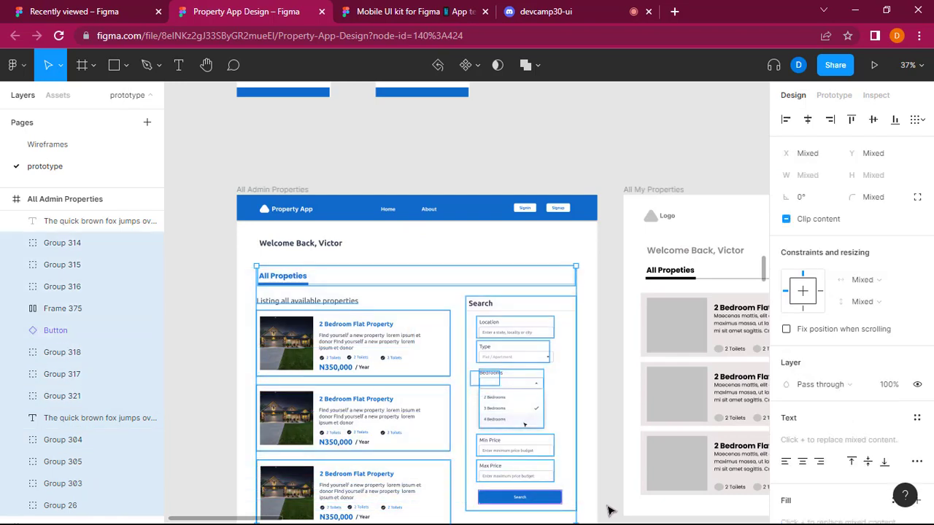
scroll(610, 511, down, 2)
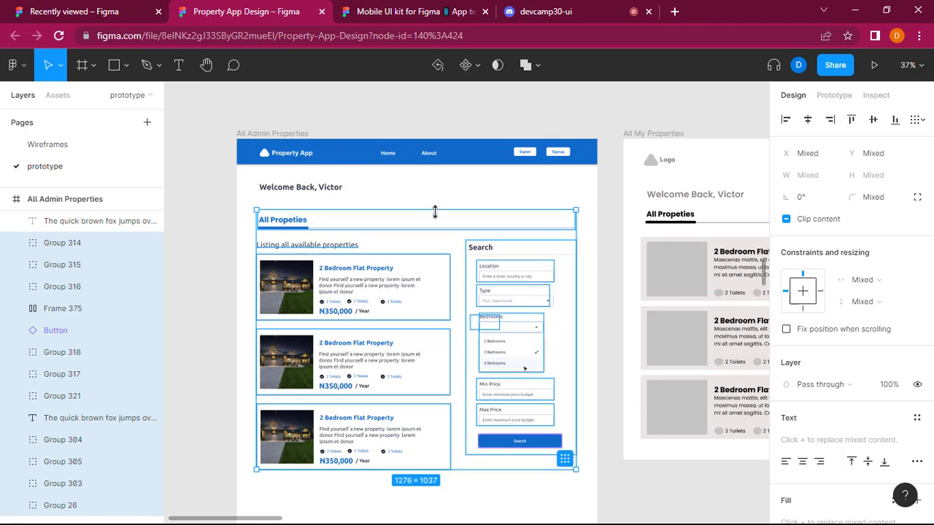
drag(433, 227, 434, 216)
click(199, 234)
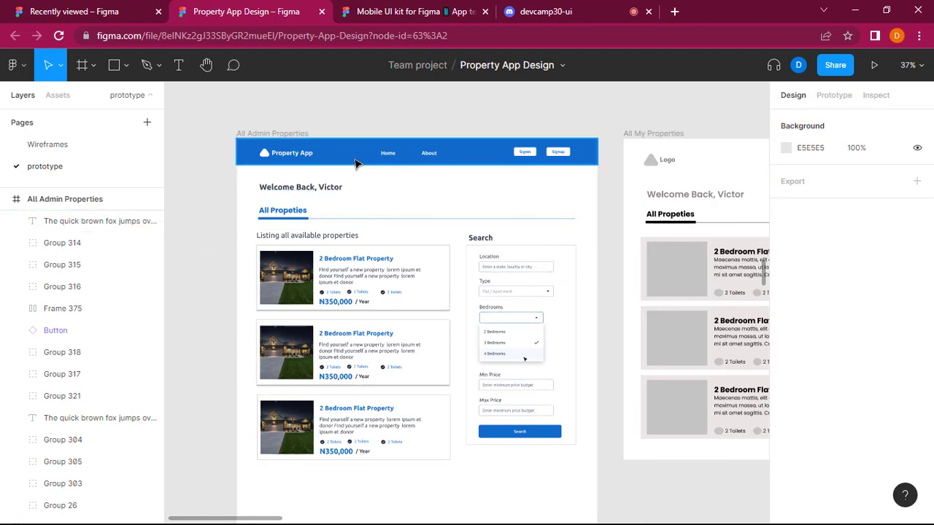
Check the devcamp30-ui channel in Discord and return to the Property App Design file.
scroll(356, 163, right, 2)
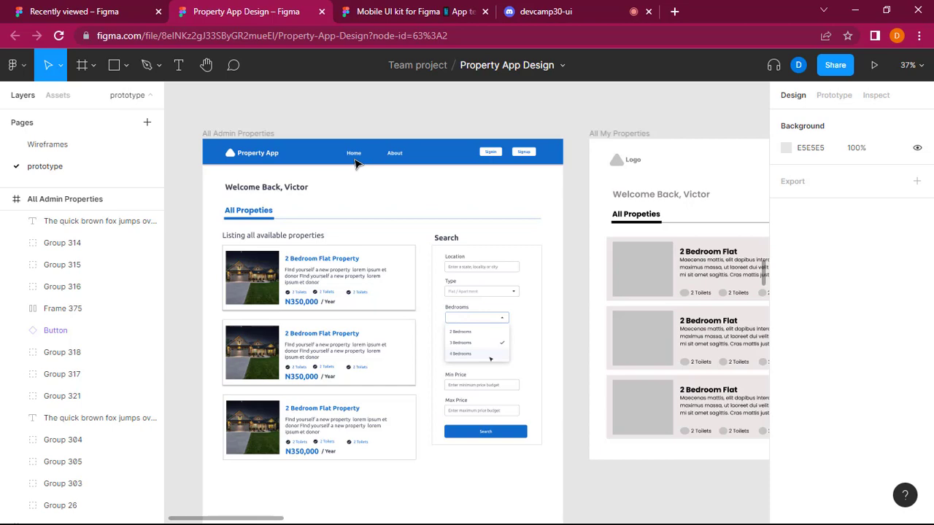
scroll(355, 164, down, 2)
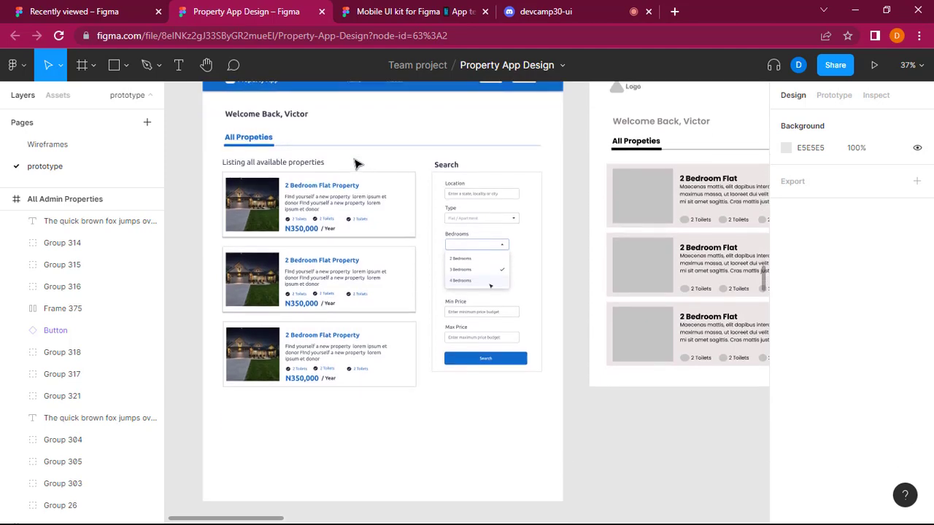
scroll(355, 163, up, 3)
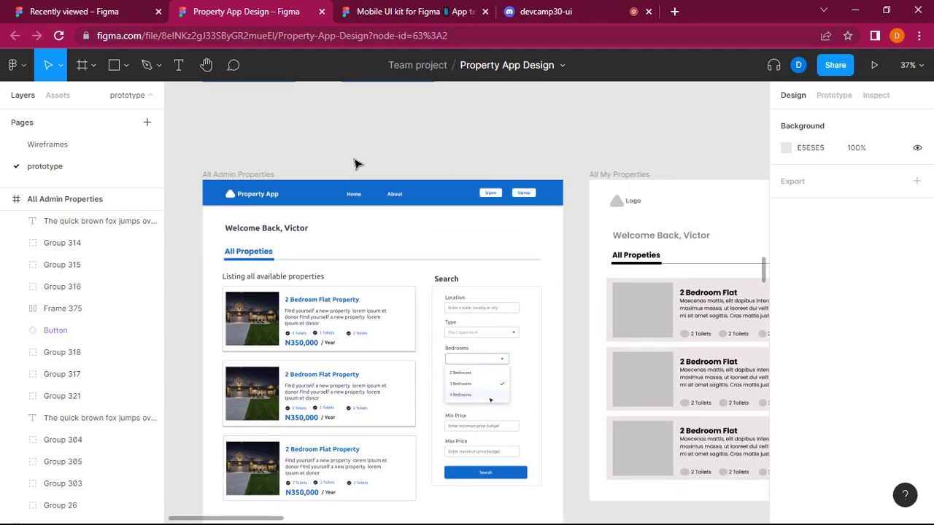
click(563, 3)
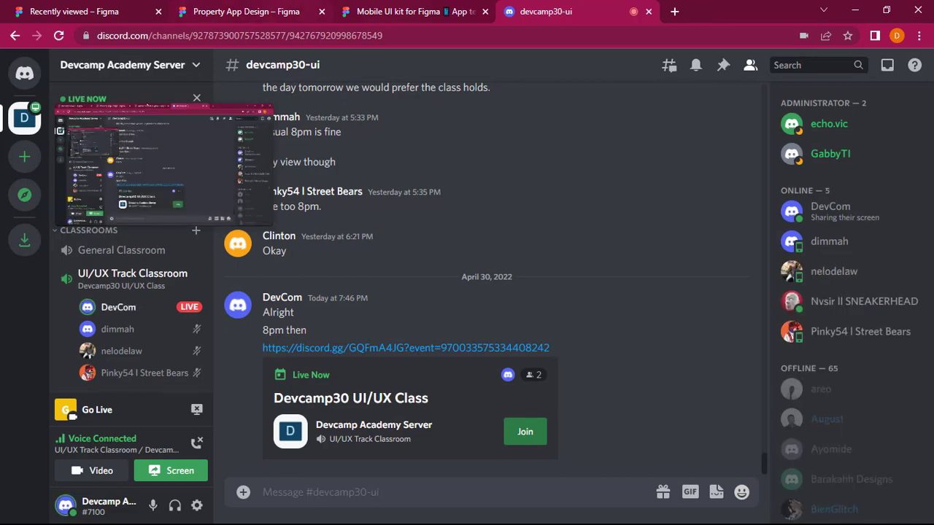
click(229, 9)
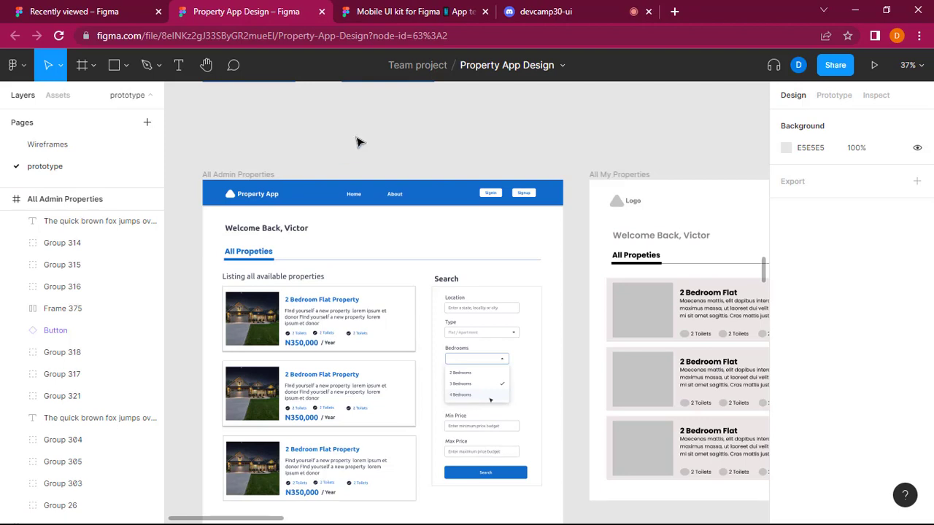
Compare the updated All Admin Properties layout with the All My Properties wireframe, including the navigation links and listing cards.
scroll(358, 142, down, 5)
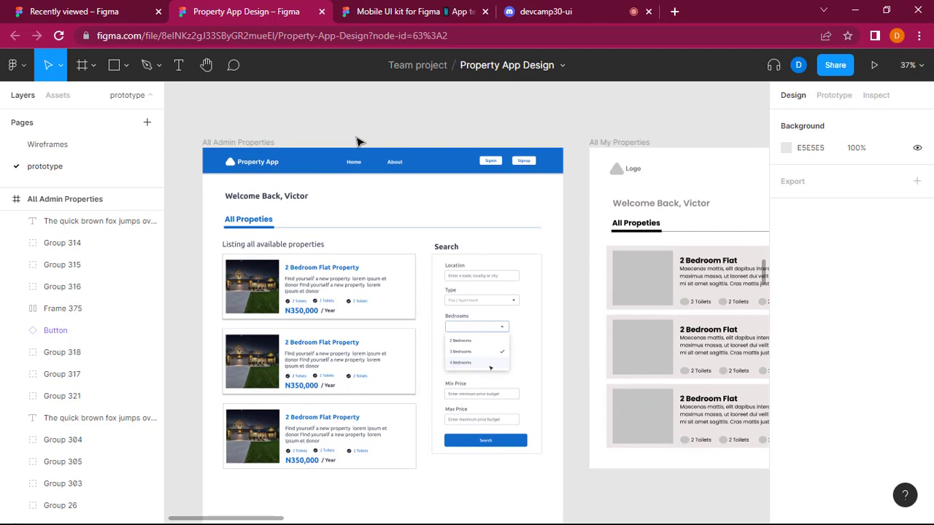
scroll(358, 146, up, 6)
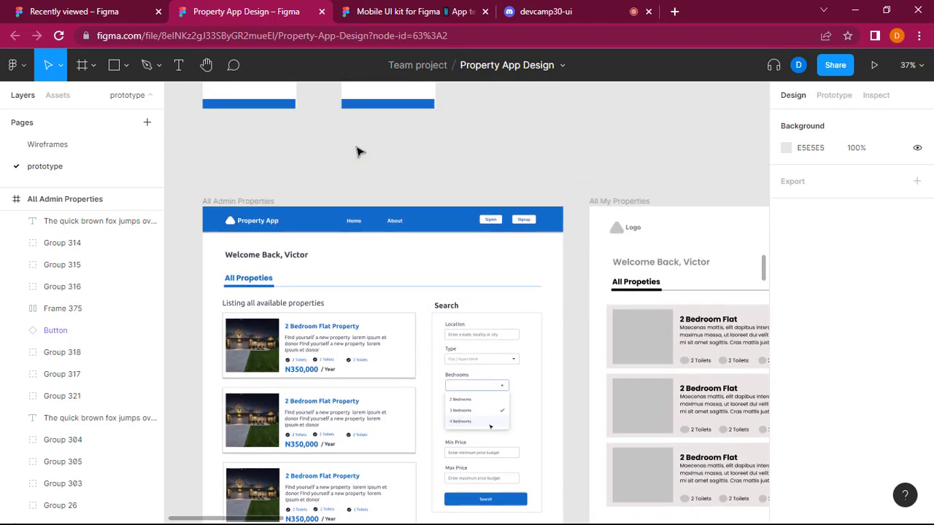
scroll(375, 181, down, 6)
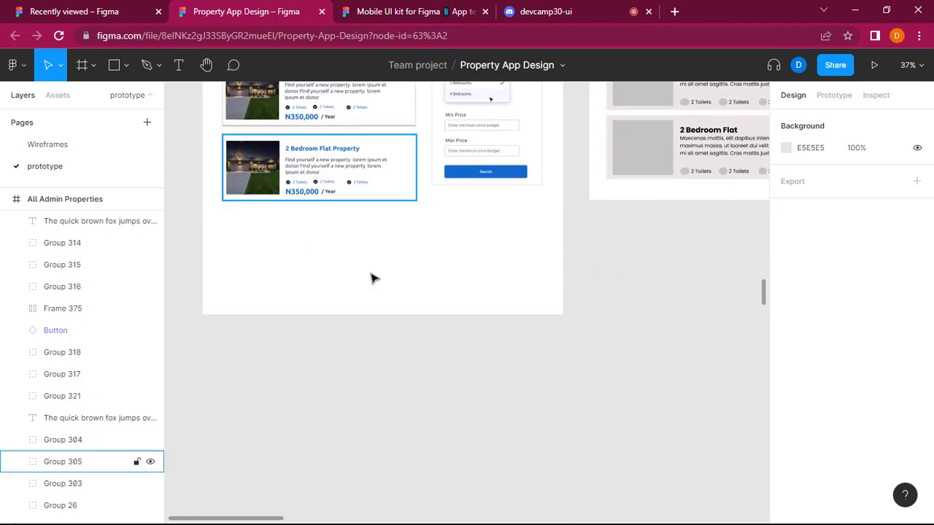
scroll(373, 278, up, 3)
scroll(372, 277, up, 4)
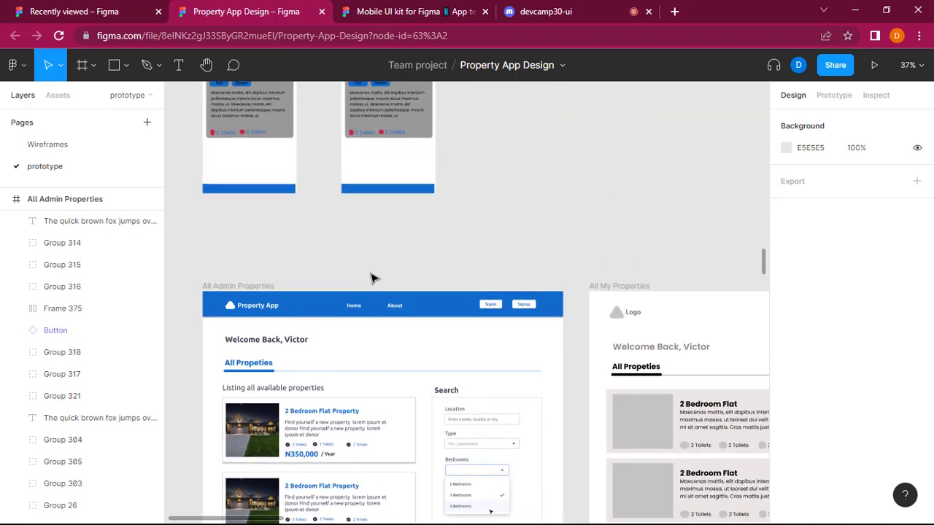
ctrl+scroll(371, 278, up, 3)
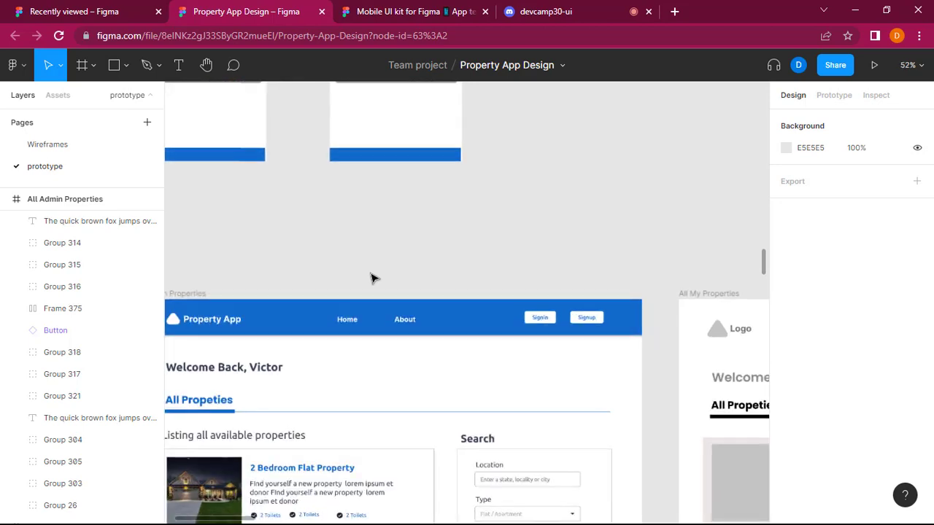
ctrl+scroll(374, 276, down, 4)
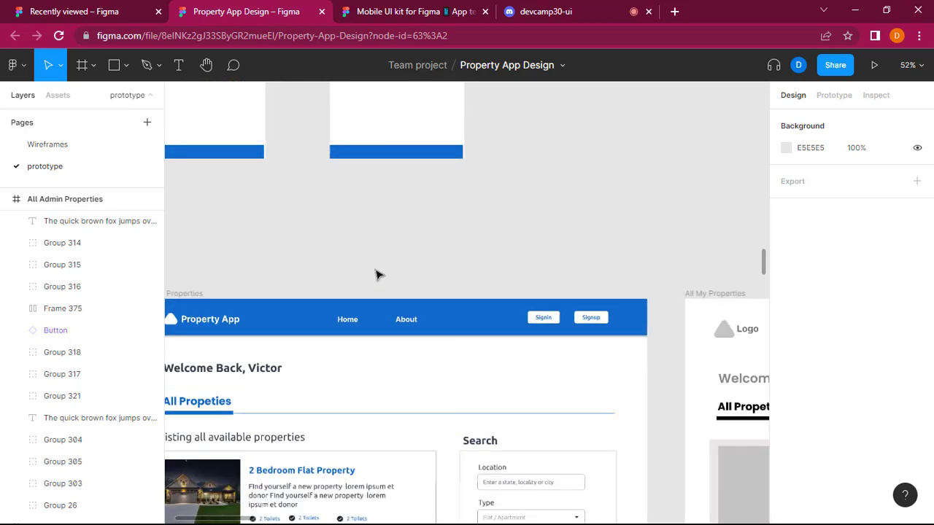
scroll(376, 274, down, 3)
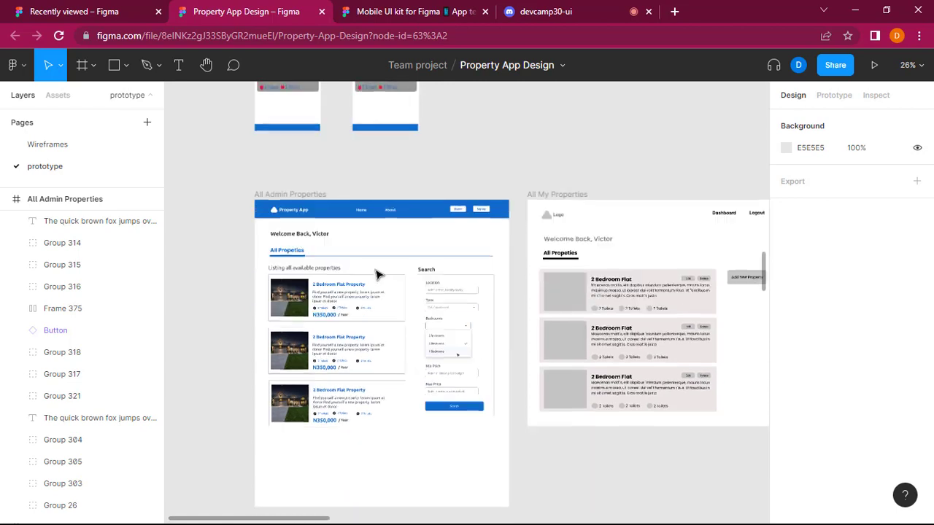
Examine the All Admin Properties menu bar, listings and search form against the All My Properties wireframe for remaining differences.
scroll(377, 274, down, 1)
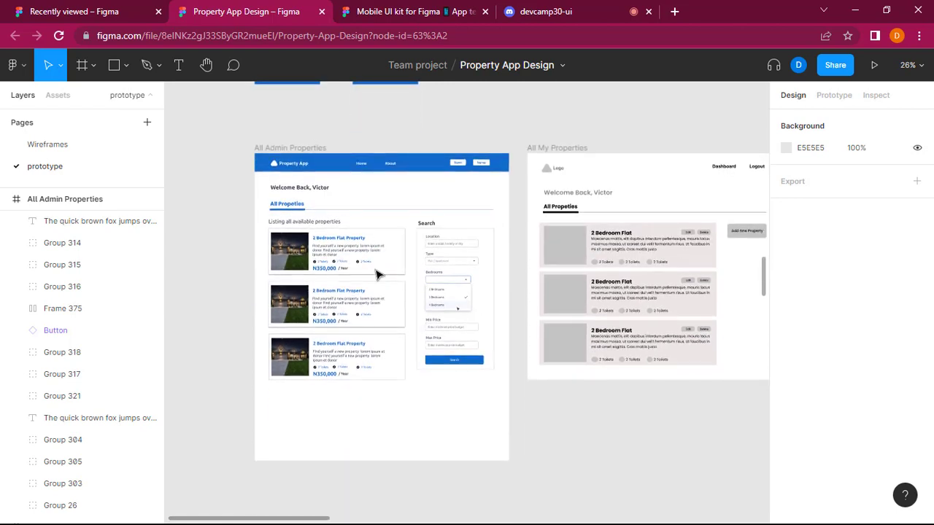
scroll(553, 427, left, 3)
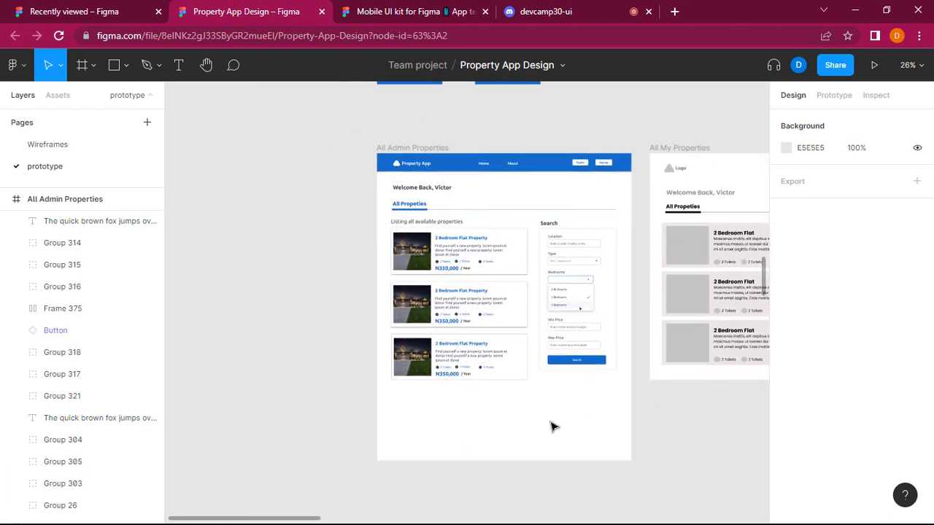
scroll(552, 432, right, 1)
scroll(556, 445, up, 3)
scroll(556, 444, left, 3)
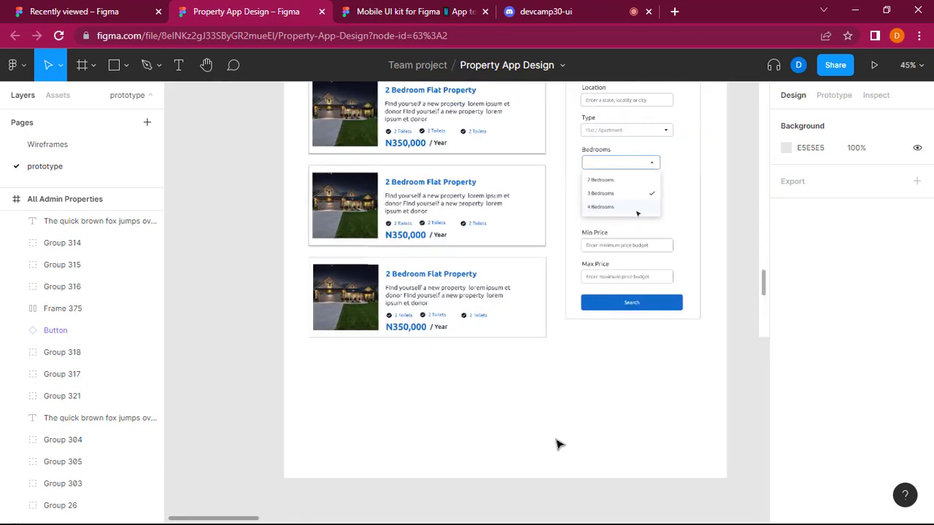
scroll(556, 444, up, 5)
scroll(556, 444, right, 1)
scroll(557, 443, right, 1)
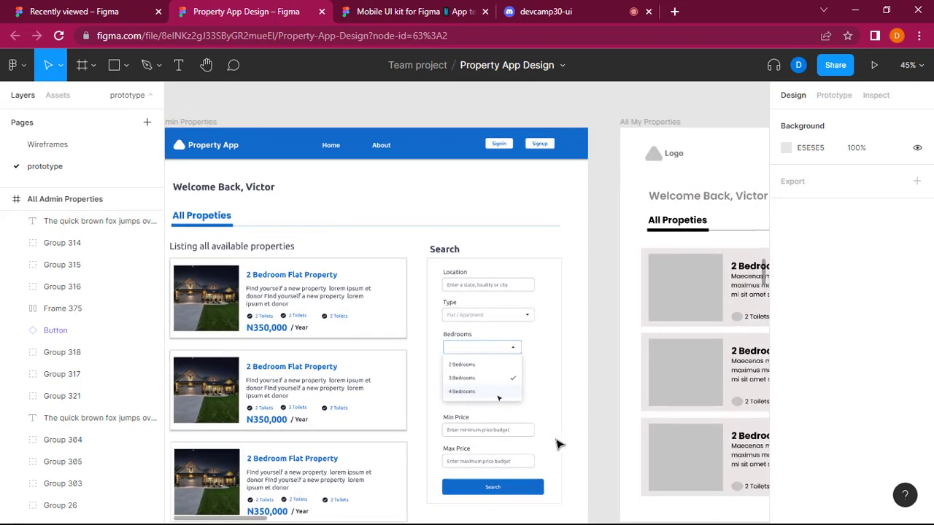
scroll(557, 443, down, 2)
scroll(558, 443, right, 4)
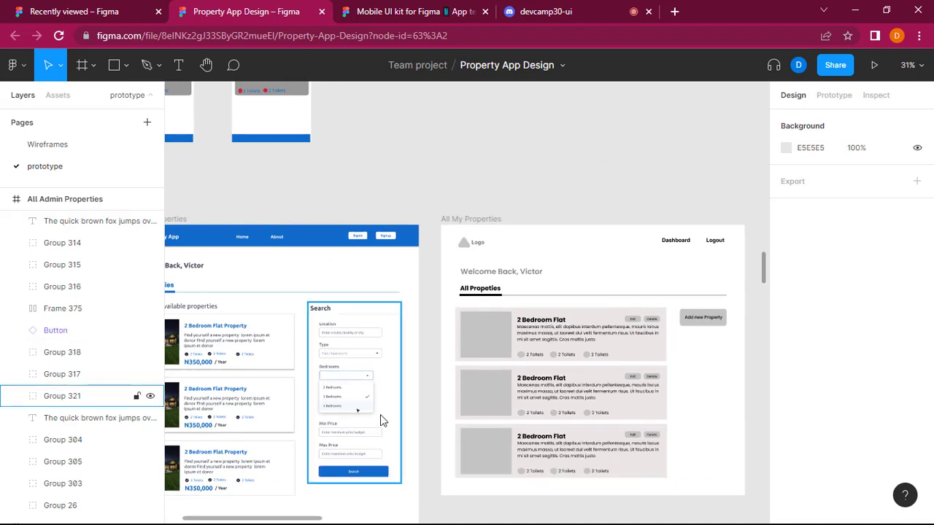
scroll(400, 417, right, 2)
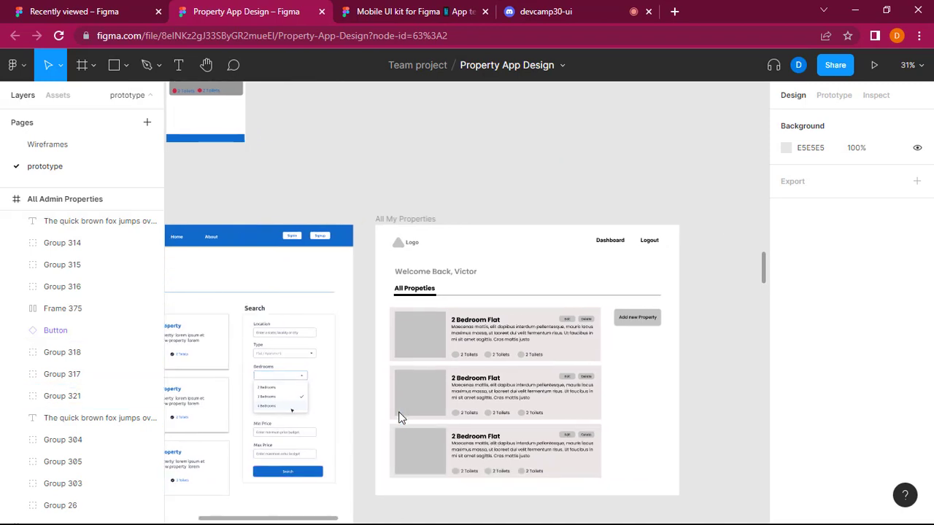
scroll(400, 417, left, 5)
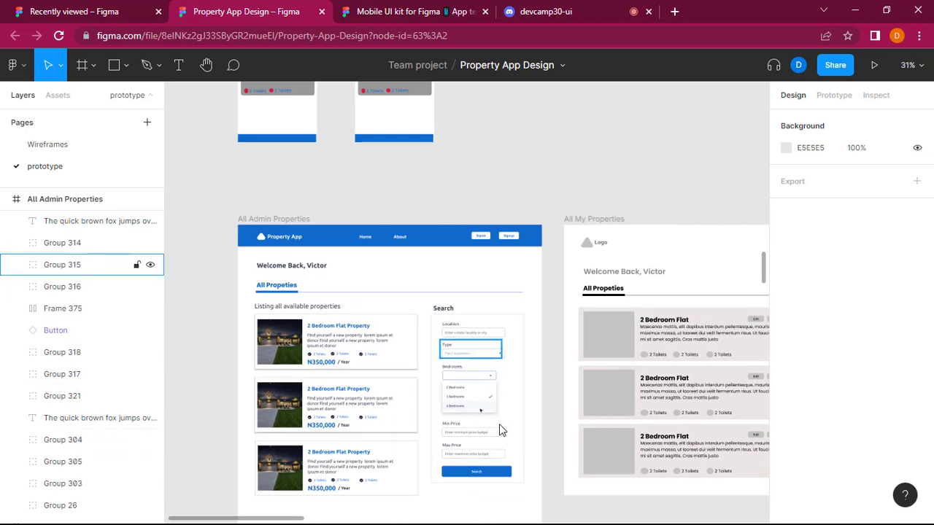
scroll(487, 469, down, 2)
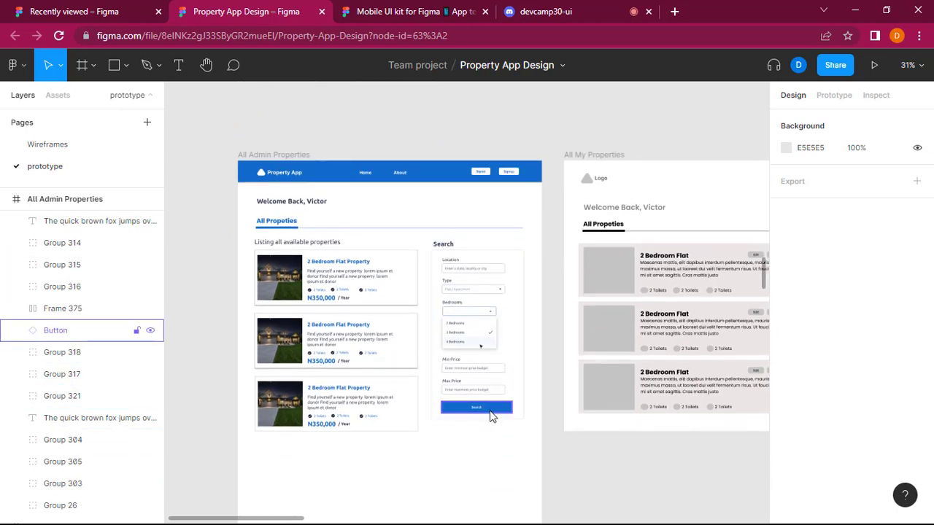
scroll(538, 351, up, 3)
scroll(501, 349, right, 4)
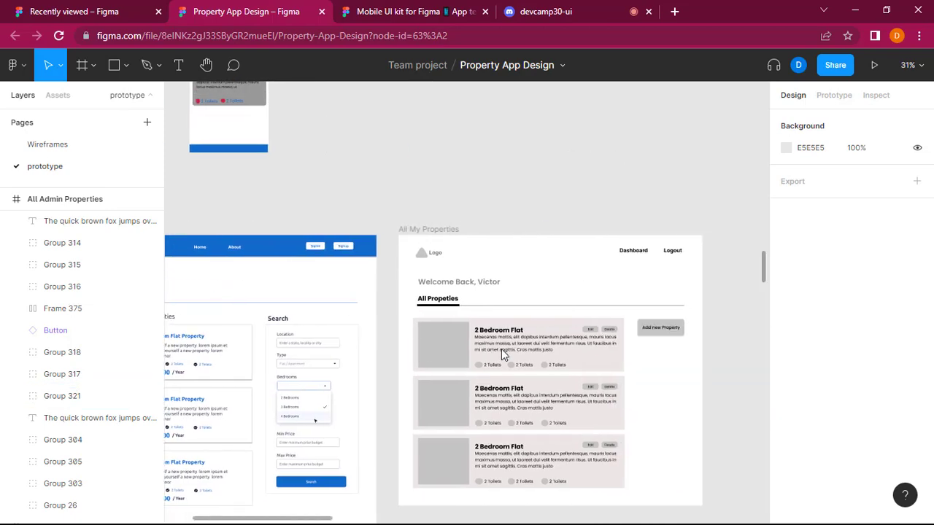
scroll(501, 349, left, 4)
scroll(501, 349, up, 3)
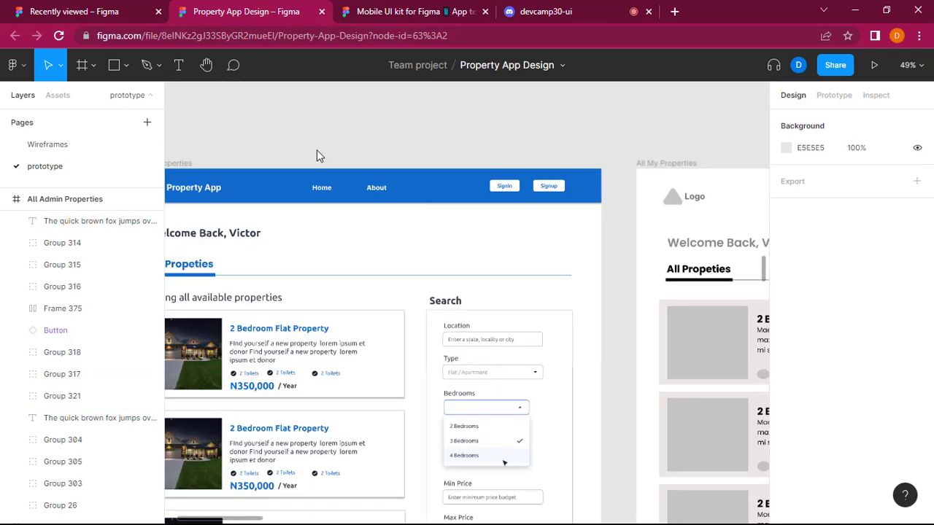
Delete the Signin and Signup buttons from the All Admin Properties menu bar.
double_click(321, 188)
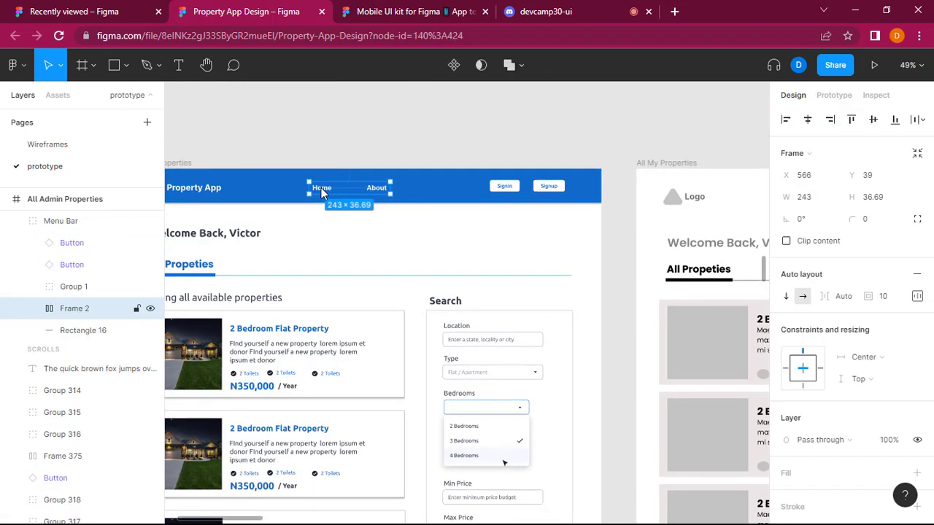
scroll(433, 207, right, 10)
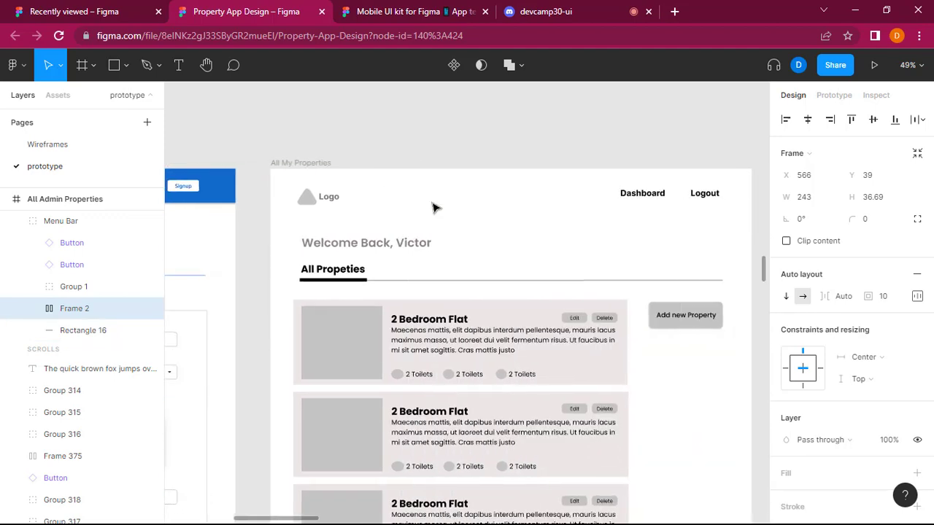
scroll(434, 205, left, 6)
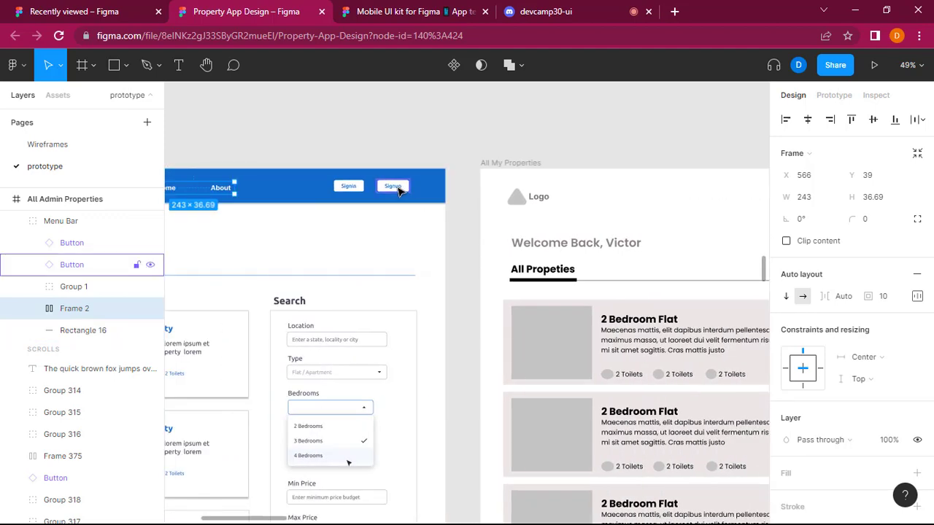
click(399, 192)
shift+click(350, 188)
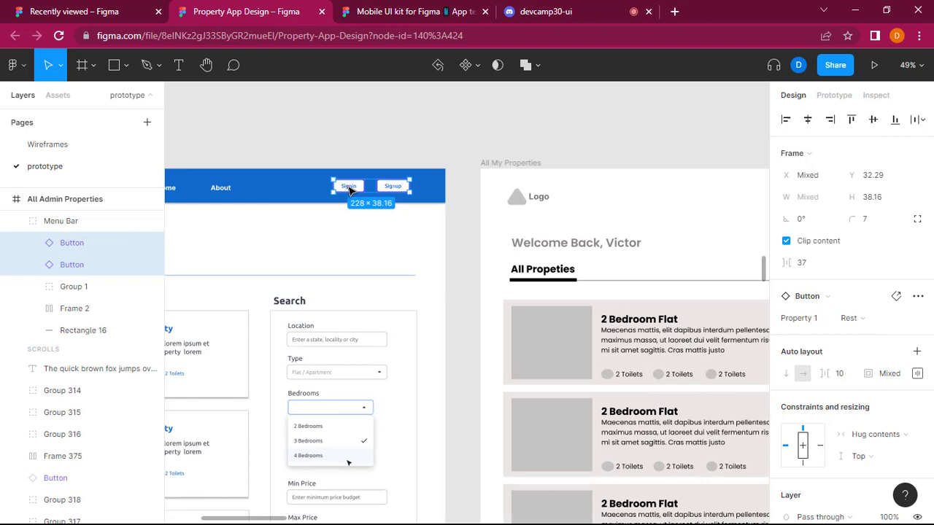
key(Escape)
scroll(350, 192, left, 2)
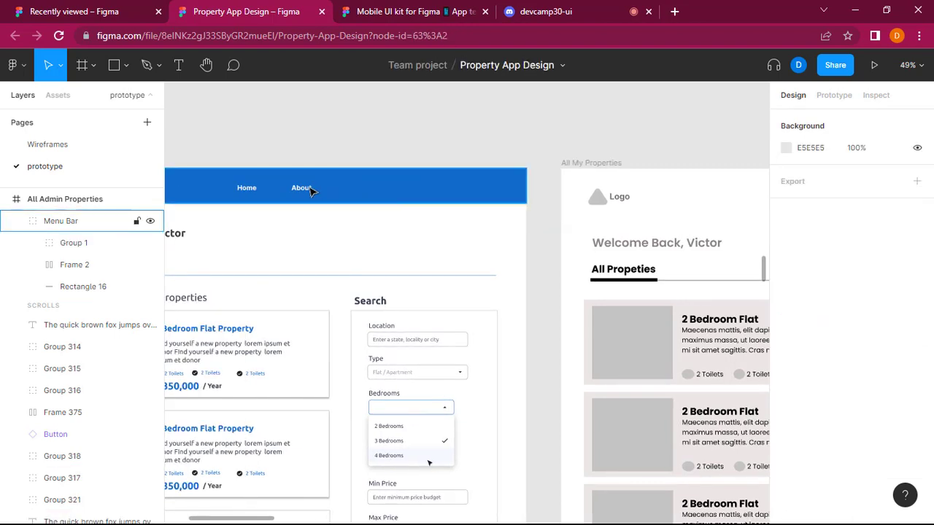
Move the Home and About links frame to the far end of the menu bar, at about X 1127, Y 33.
click(301, 188)
drag(267, 189, 454, 189)
scroll(454, 189, left, 4)
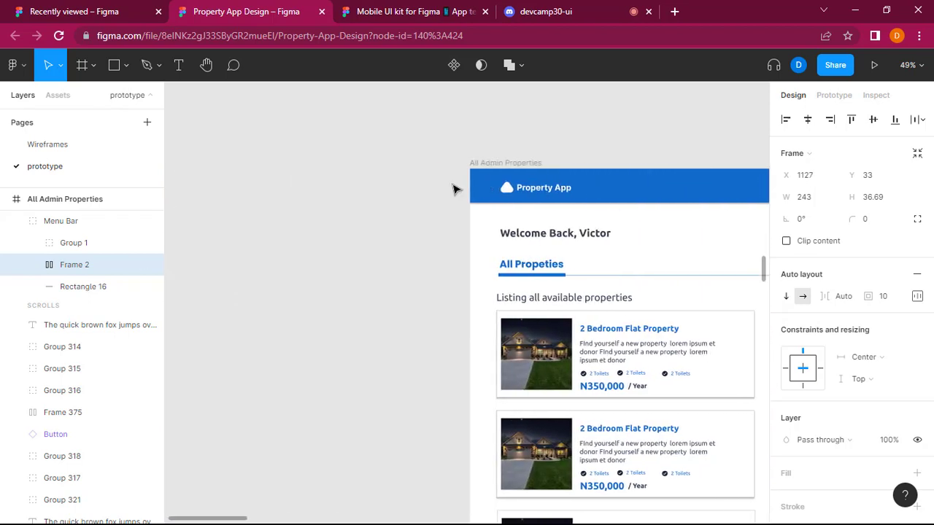
scroll(454, 189, right, 5)
scroll(453, 189, right, 1)
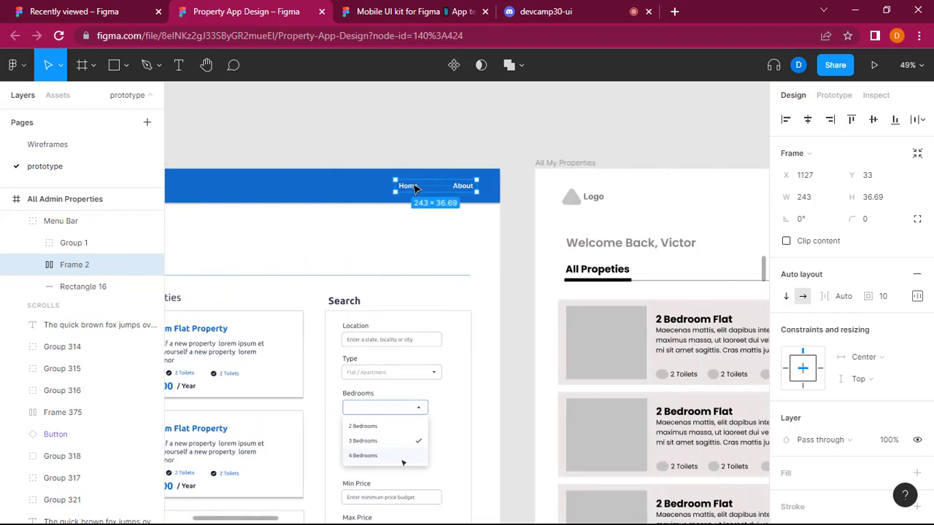
Narrow the Home and About links frame to about 210 px wide, keeping its outer edge in place.
double_click(413, 189)
click(396, 231)
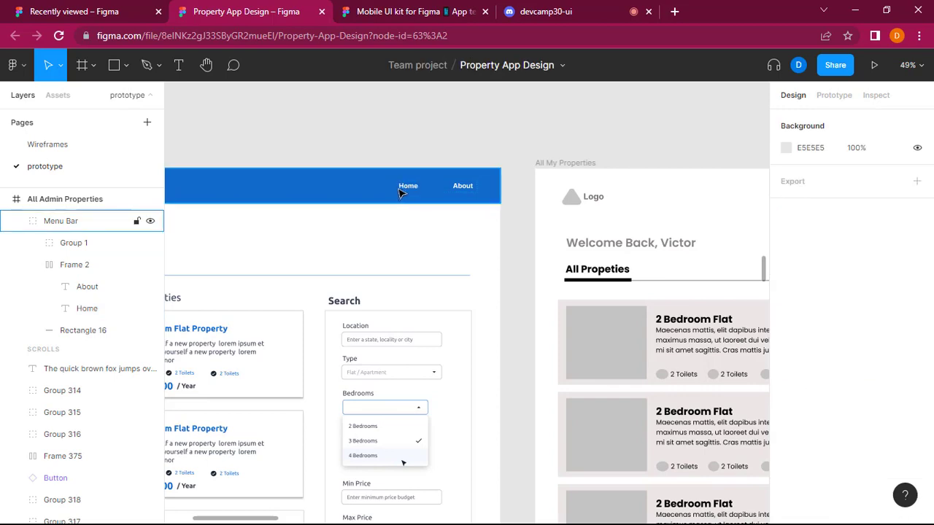
click(404, 189)
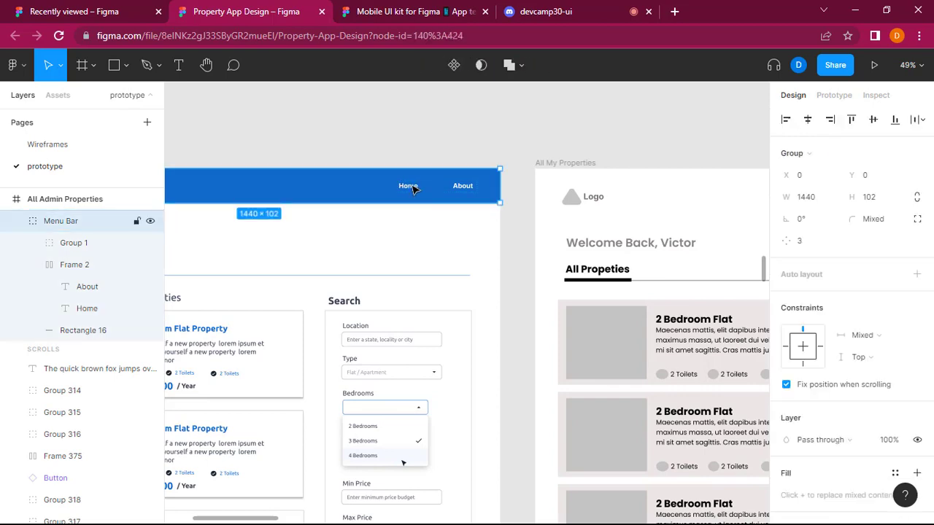
double_click(410, 188)
double_click(408, 188)
click(438, 214)
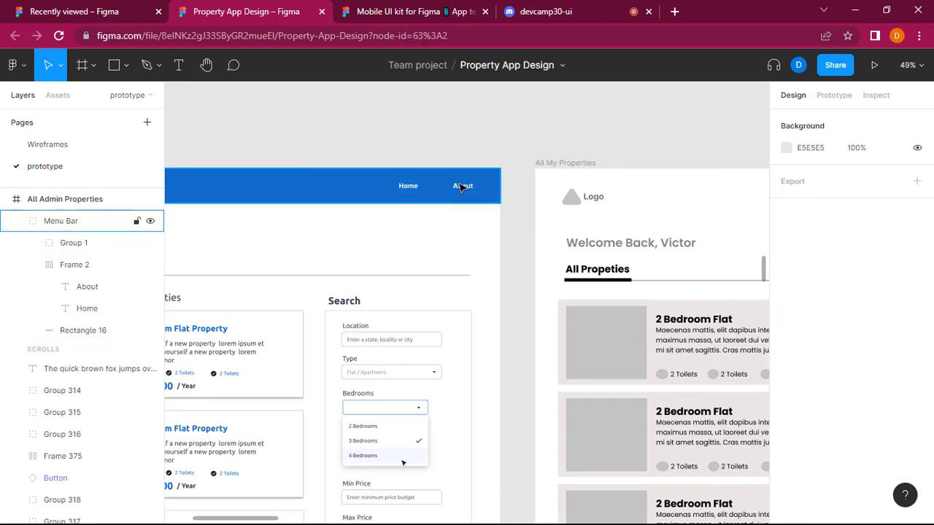
double_click(461, 188)
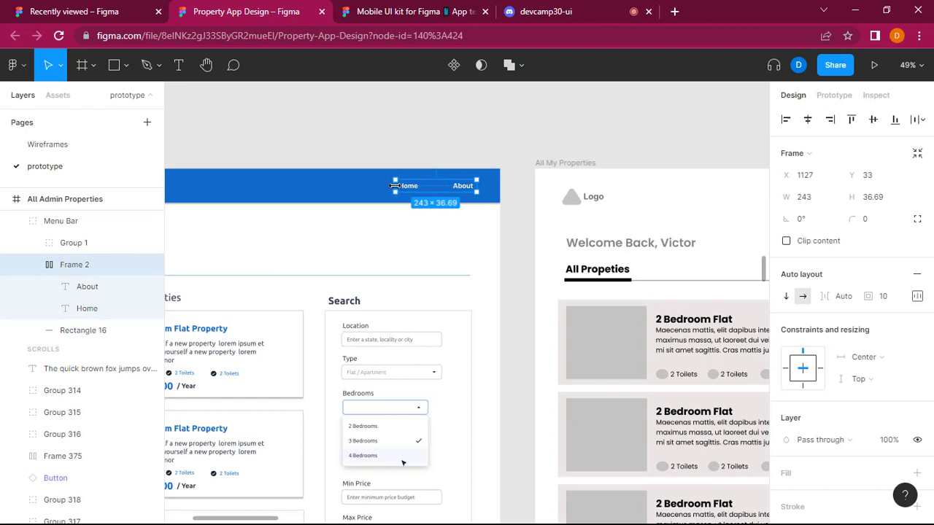
drag(394, 185, 406, 186)
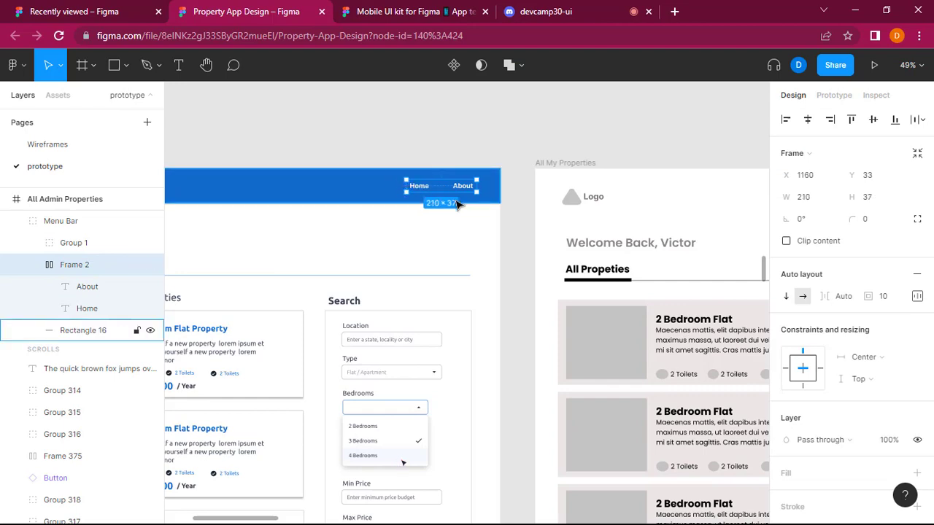
Change the menu bar's Home link to "Dashboard" and its About link to "Logout", as in the wireframe.
scroll(457, 202, right, 5)
scroll(457, 203, left, 4)
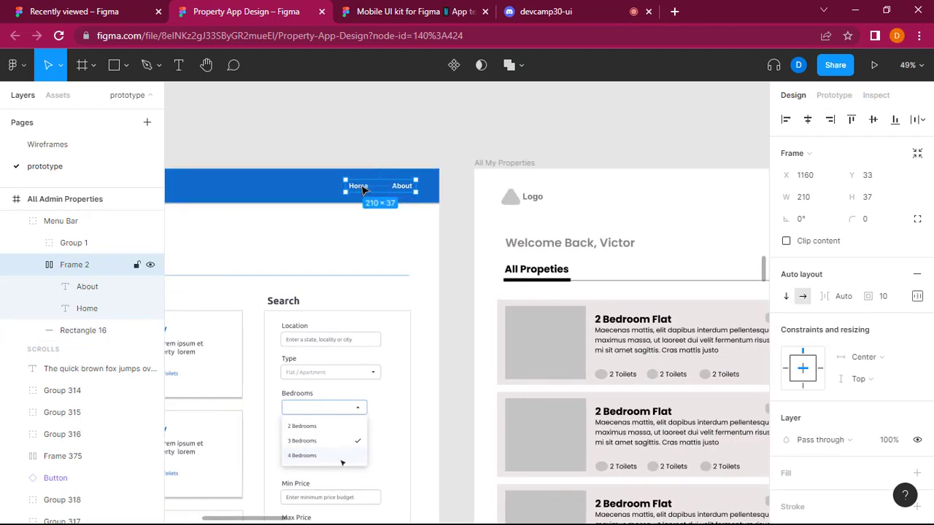
double_click(358, 186)
text(Dashboard)
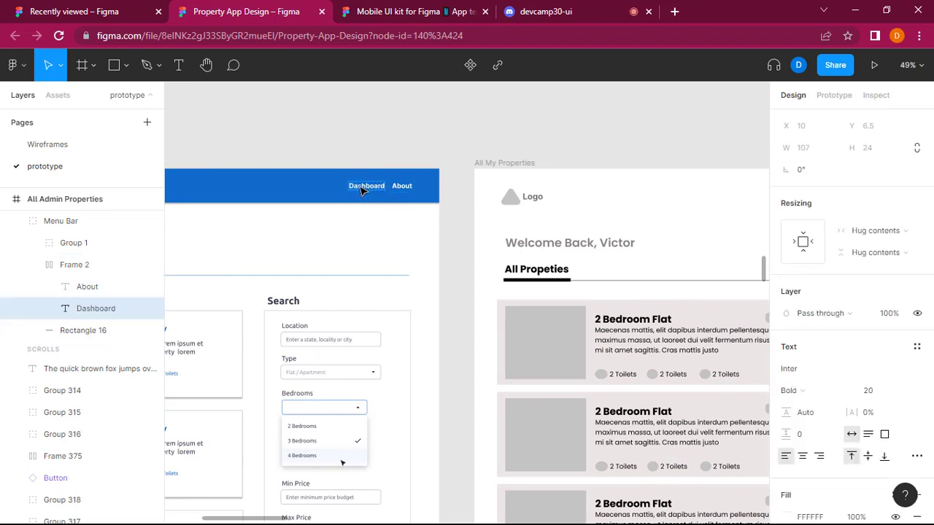
click(403, 185)
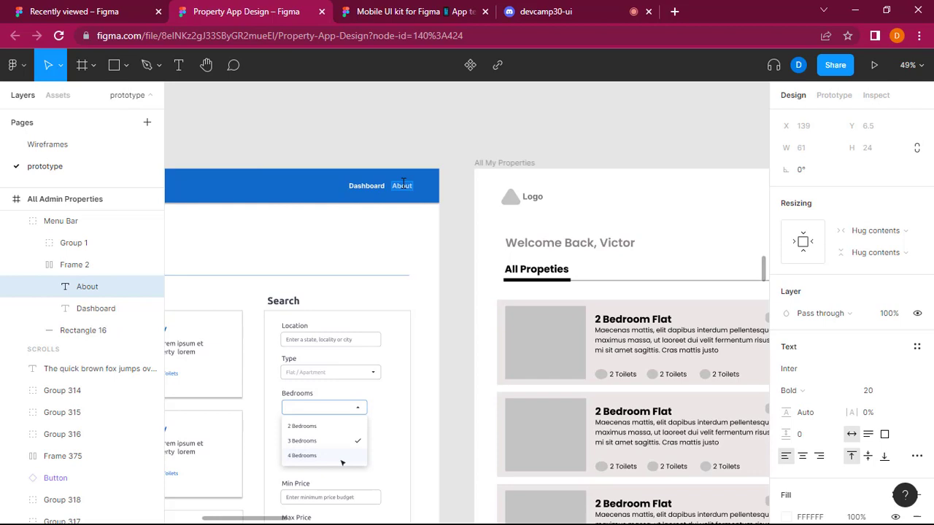
text(Log)
click(444, 147)
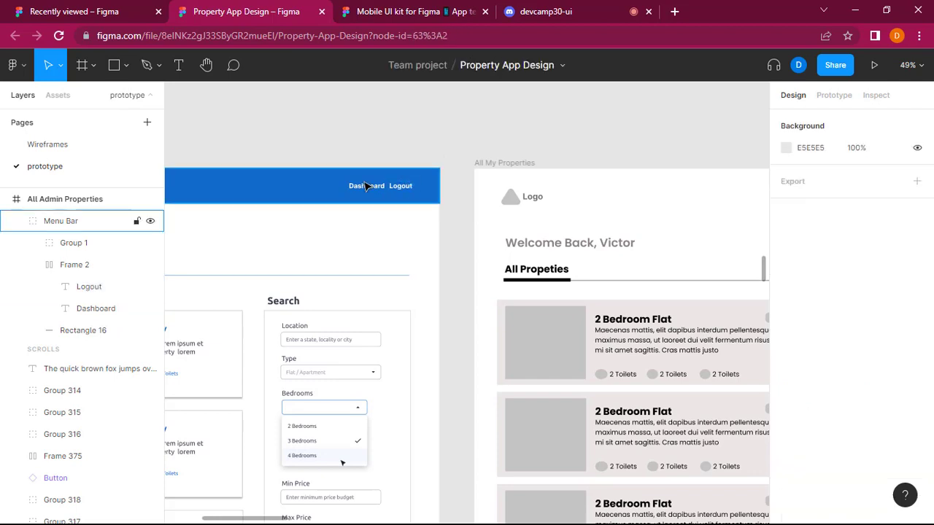
Widen and reposition the navigation links frame so Dashboard and Logout are spaced farther apart at the menu bar's end.
click(359, 189)
click(346, 189)
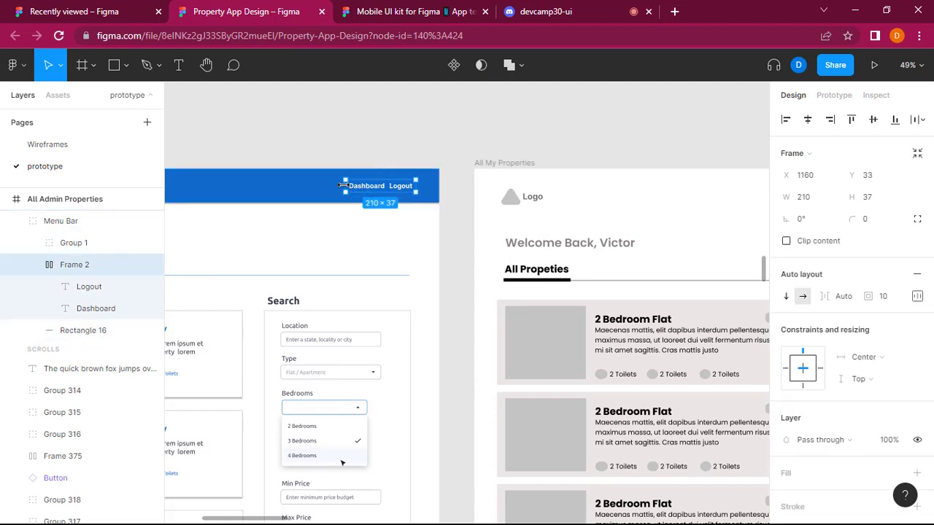
drag(343, 185, 372, 189)
click(438, 147)
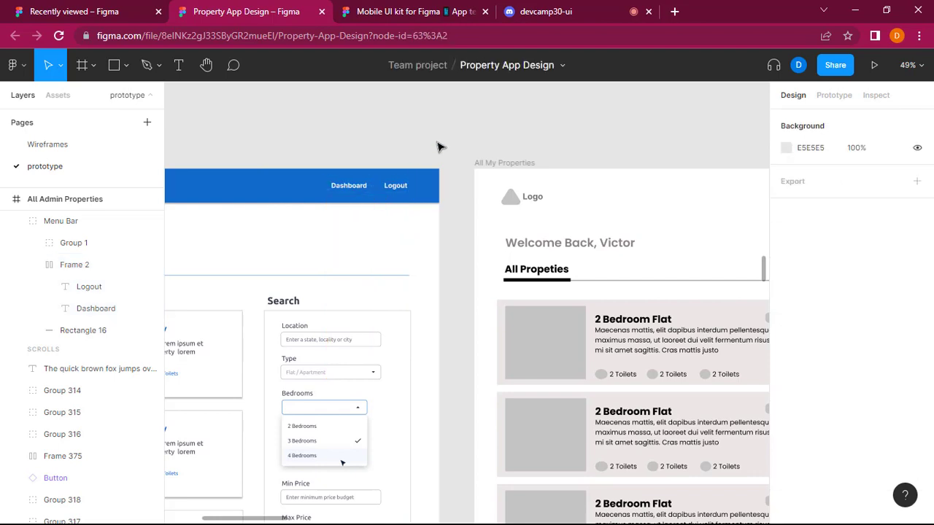
scroll(438, 148, down, 5)
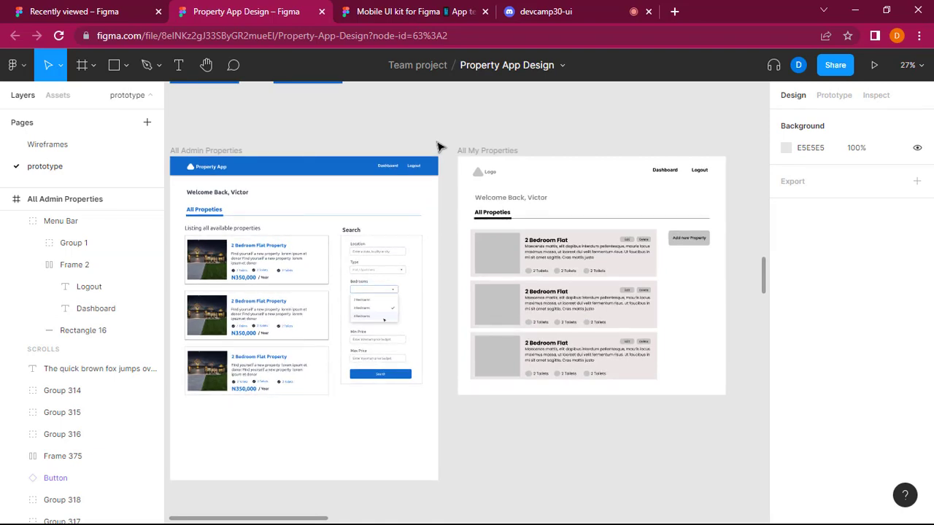
click(378, 378)
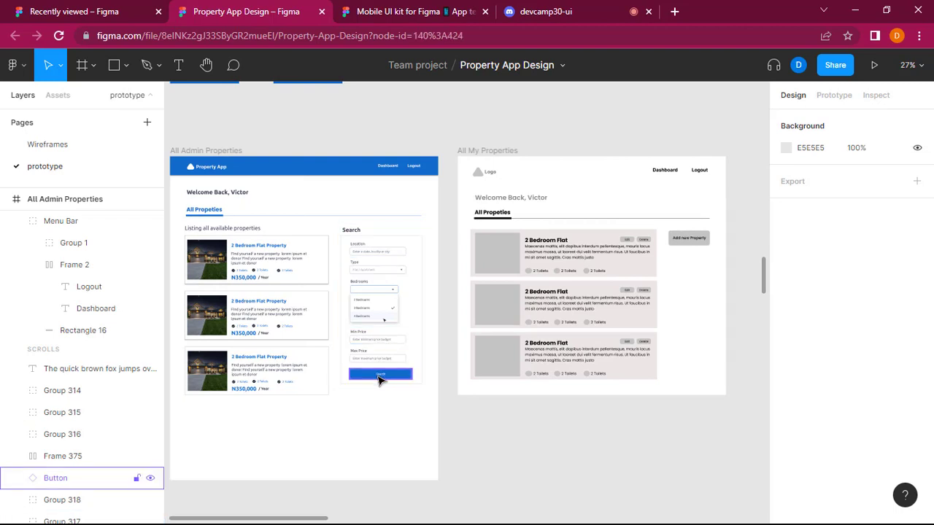
text(Button)
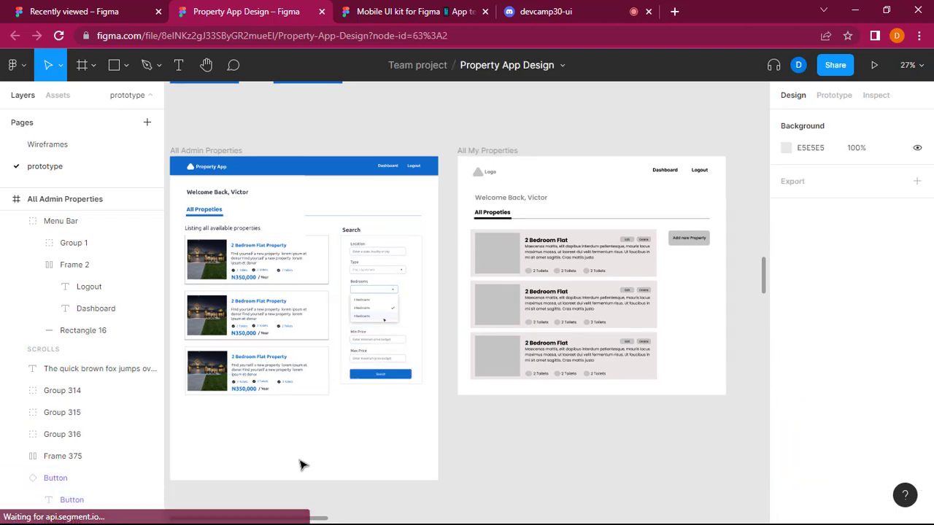
click(401, 377)
drag(401, 377, 378, 426)
key(ctrl+z)
key(ctrl+z)
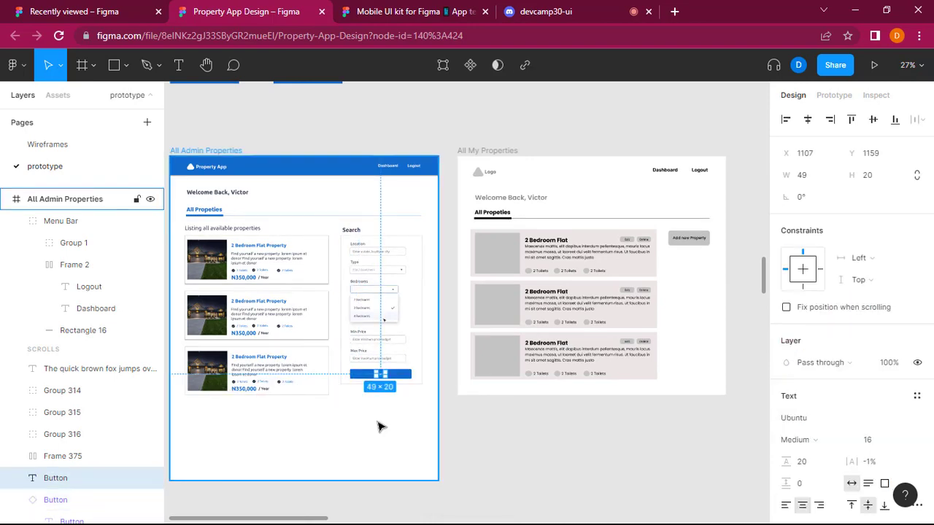
click(378, 427)
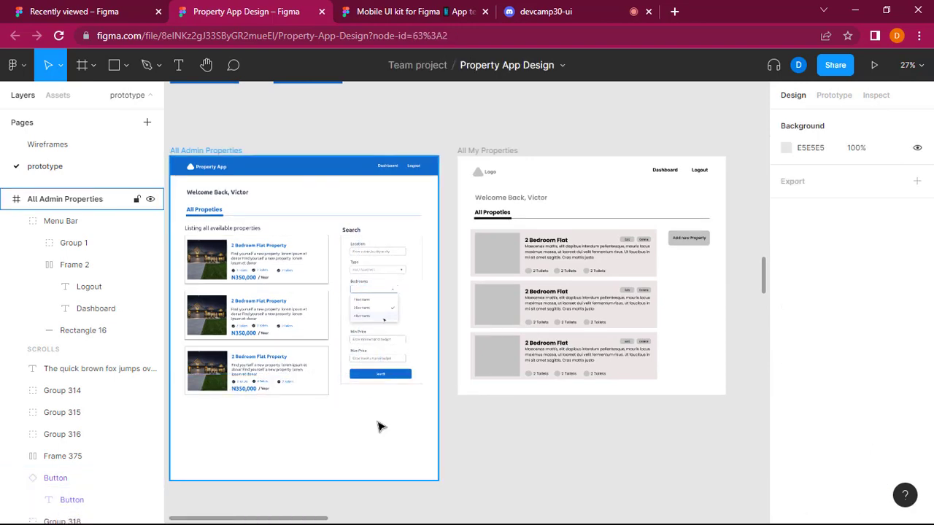
Duplicate the Search form's blue button and place the copy below the property cards at about X 628, Y 1404.
click(397, 380)
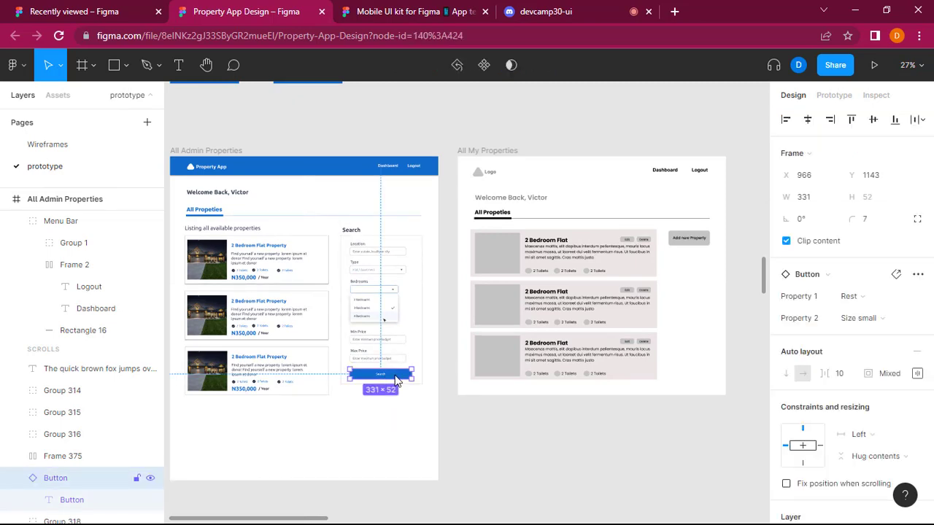
click(327, 440)
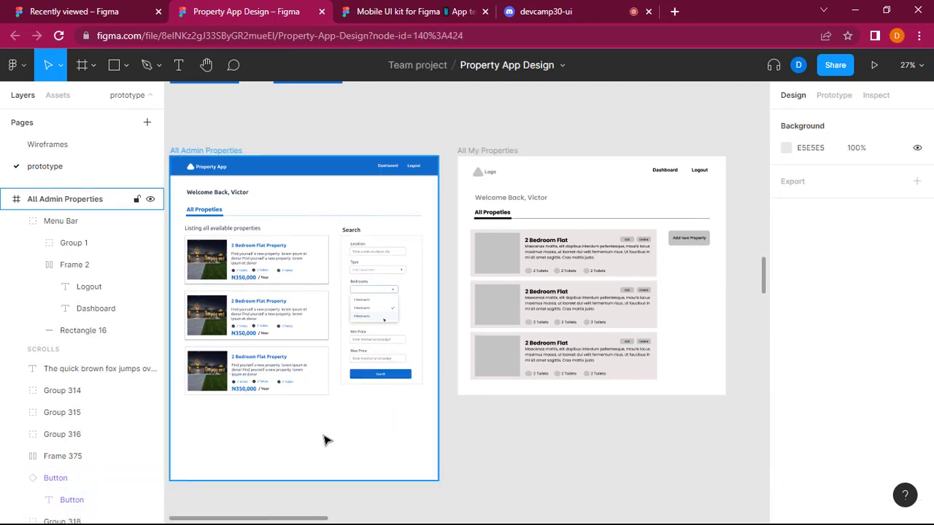
key(ctrl+v)
drag(363, 402, 321, 434)
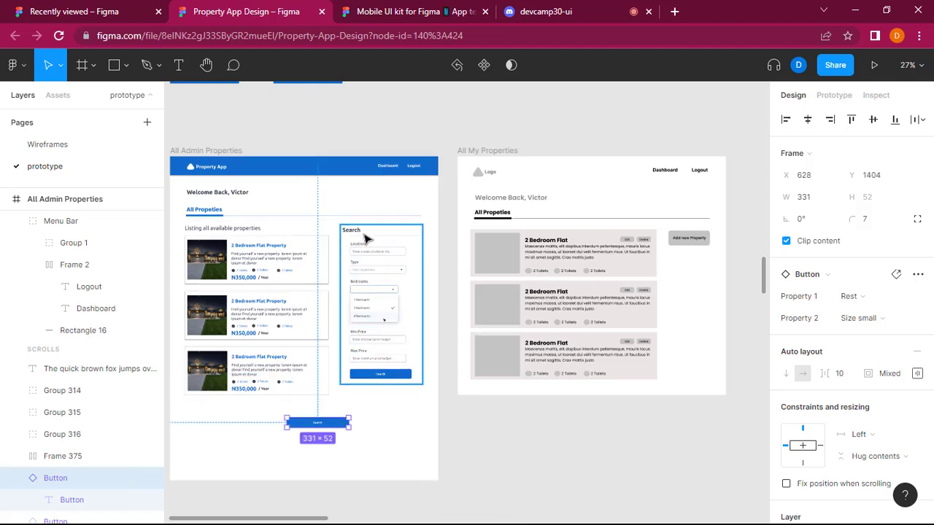
Delete the Search panel with its heading, form fields and original button, keeping the copied button below the cards.
click(367, 239)
key(Escape)
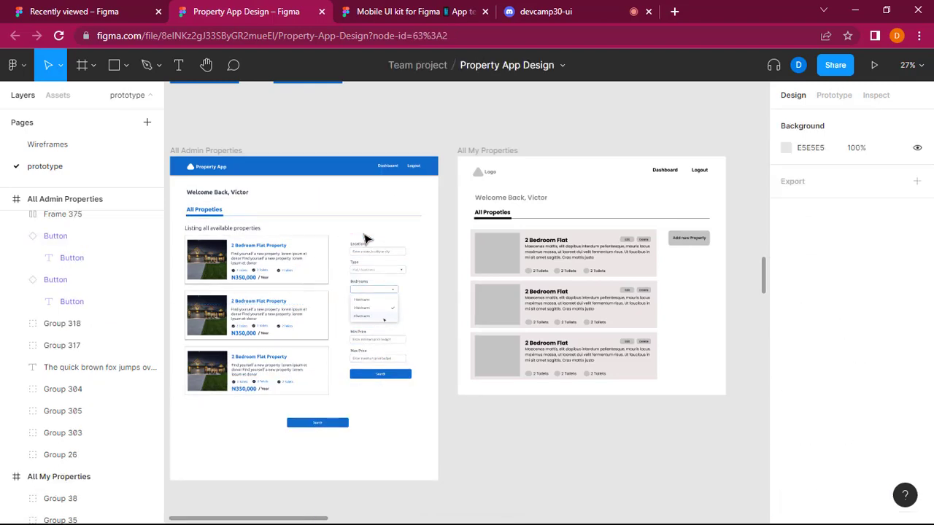
drag(454, 413, 367, 246)
key(Delete)
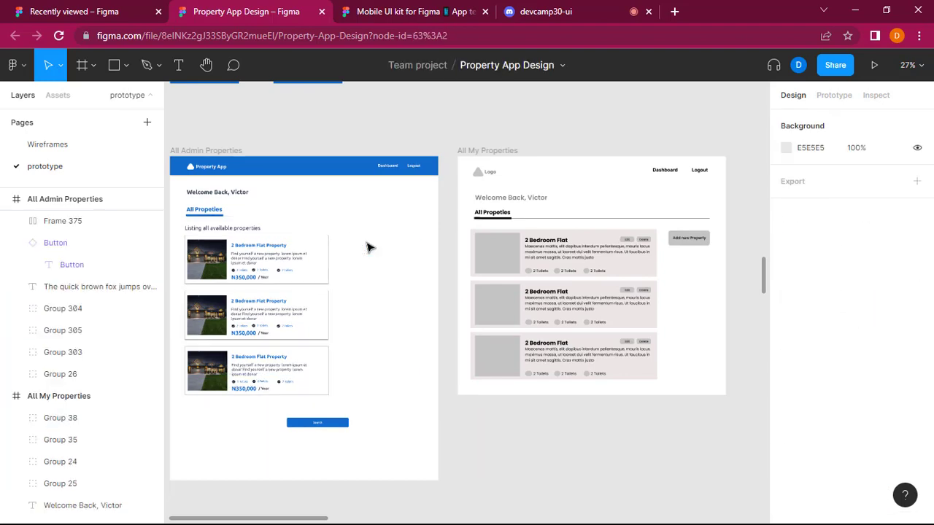
Move the copied Search button beside the first property card, at about X 952, Y 435.
scroll(367, 247, left, 3)
scroll(394, 247, up, 1)
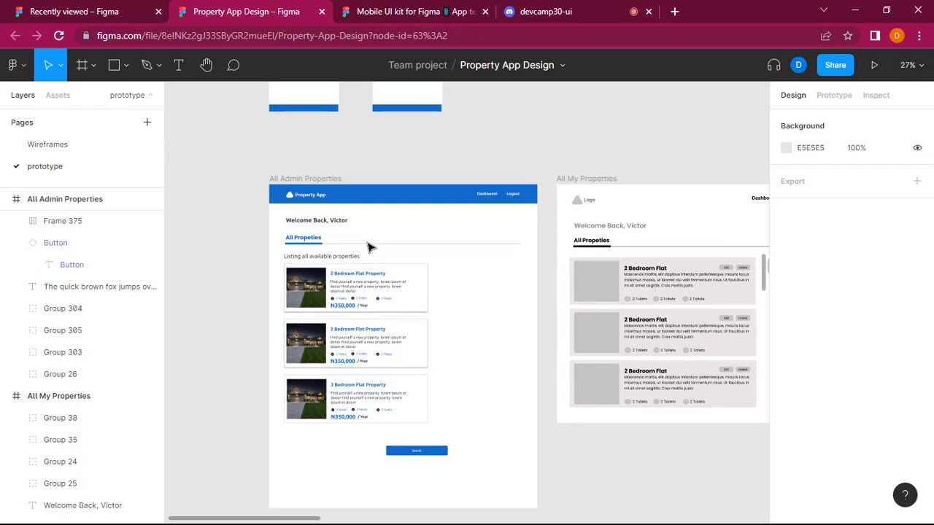
click(427, 454)
scroll(553, 419, right, 5)
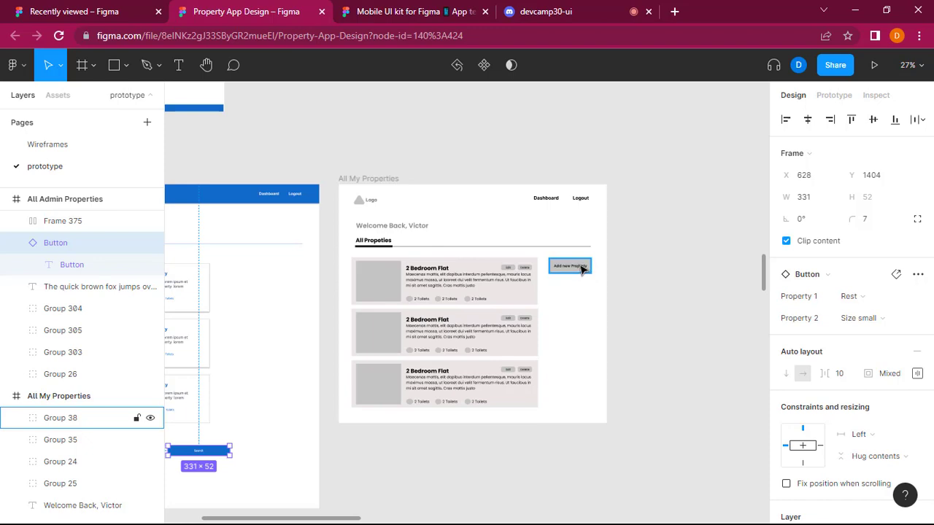
scroll(323, 357, left, 5)
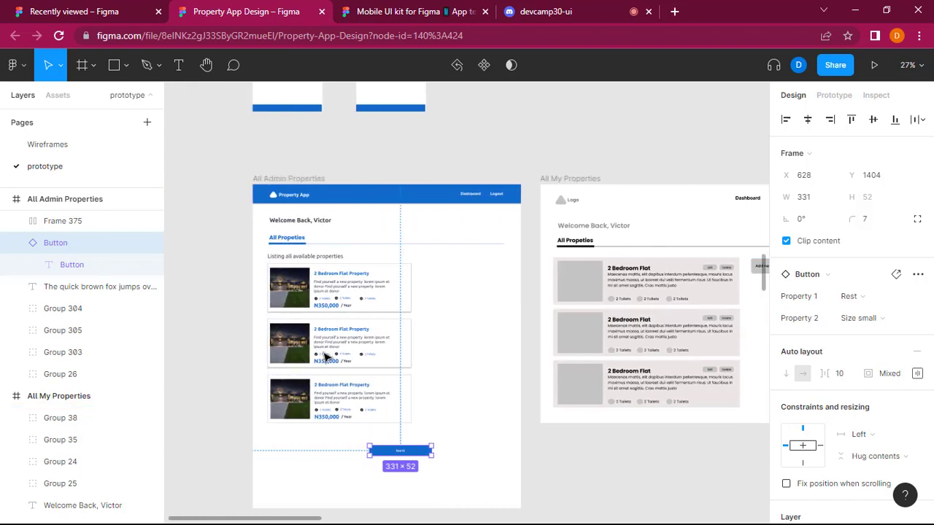
scroll(326, 357, up, 2)
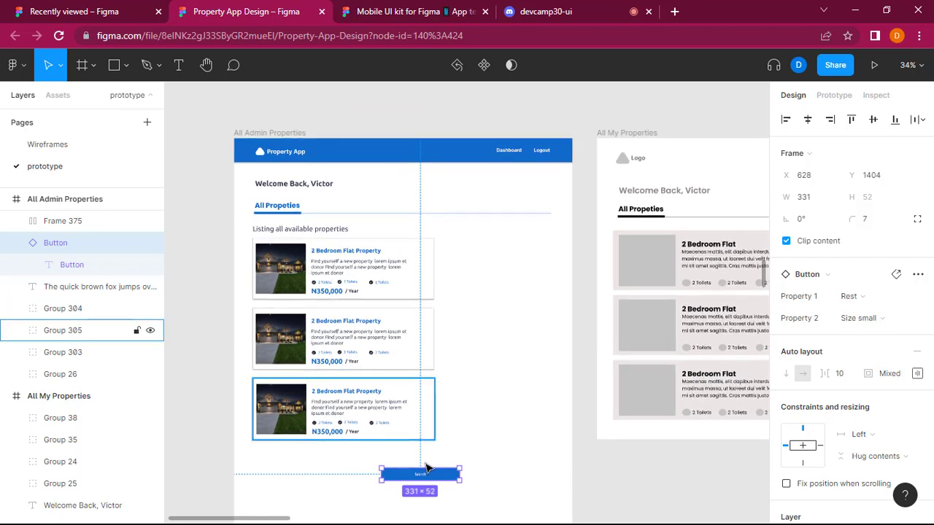
drag(438, 478, 518, 251)
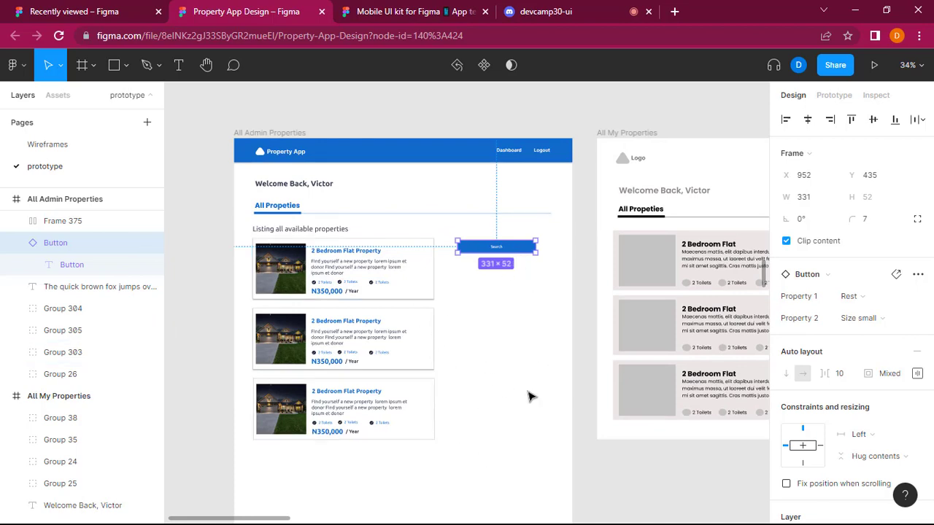
Move the Search button up to the Welcome Back row at about Y 159 and narrow it to about 218 px, keeping its outer edge in place.
scroll(530, 396, up, 2)
scroll(474, 411, up, 2)
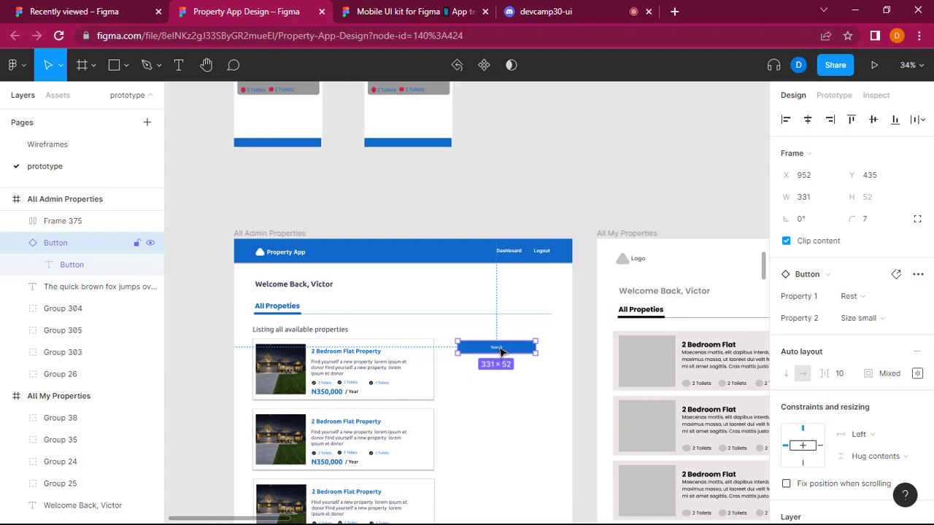
drag(501, 351, 518, 313)
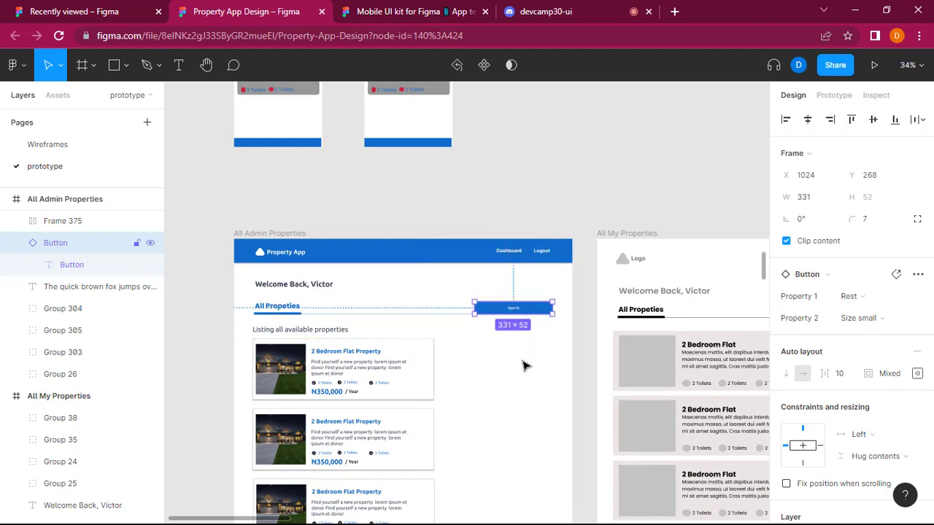
click(535, 365)
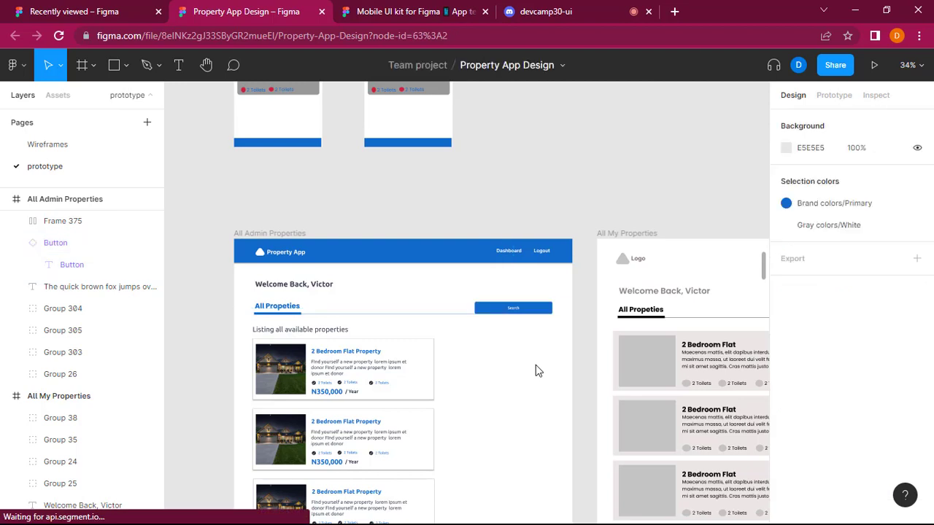
click(533, 314)
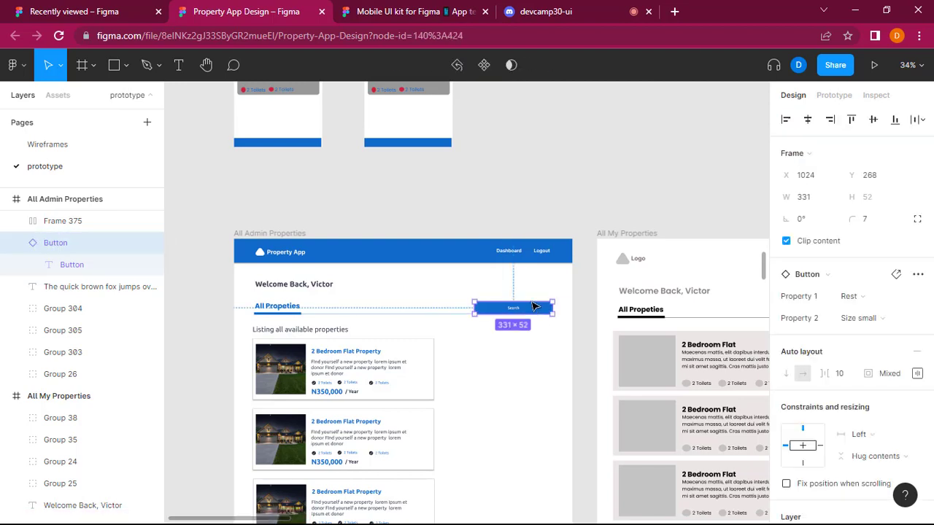
drag(534, 306, 534, 287)
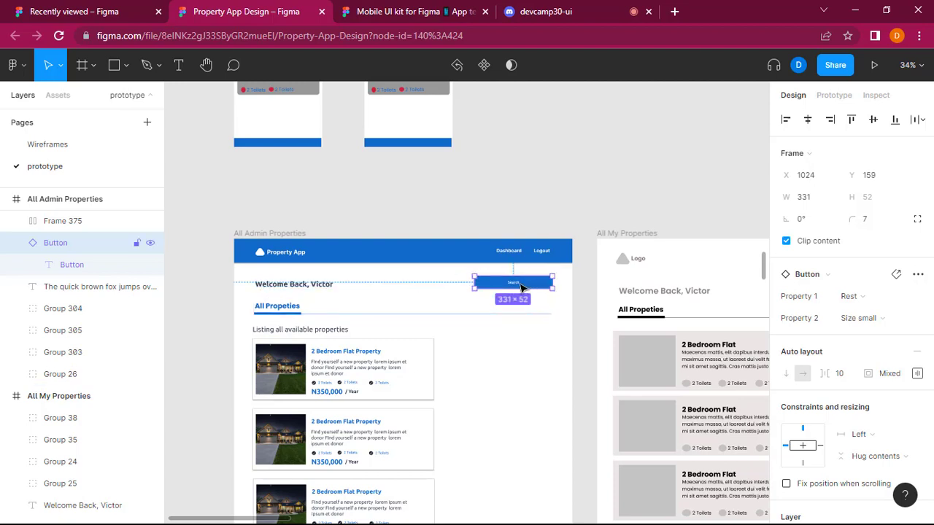
drag(474, 283, 501, 282)
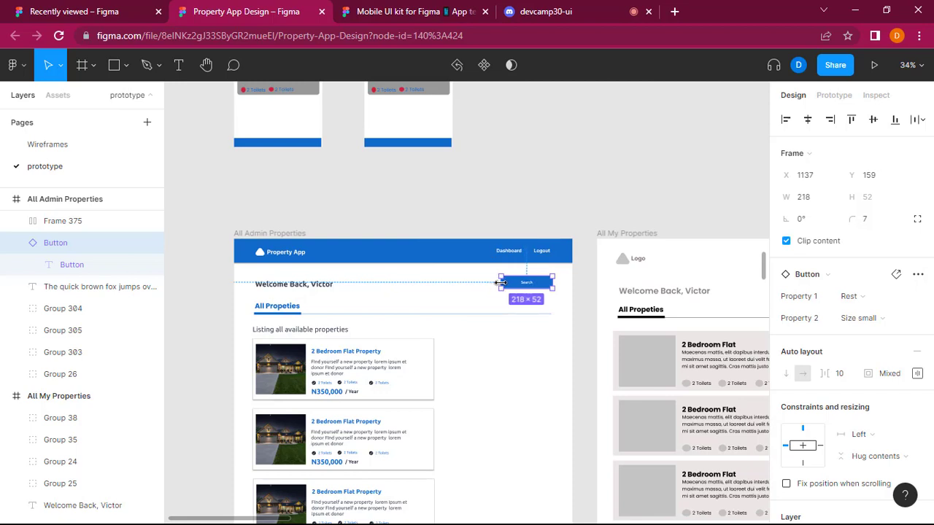
Change the Search button's label to "Add New Property", following the wireframe.
scroll(521, 358, right, 5)
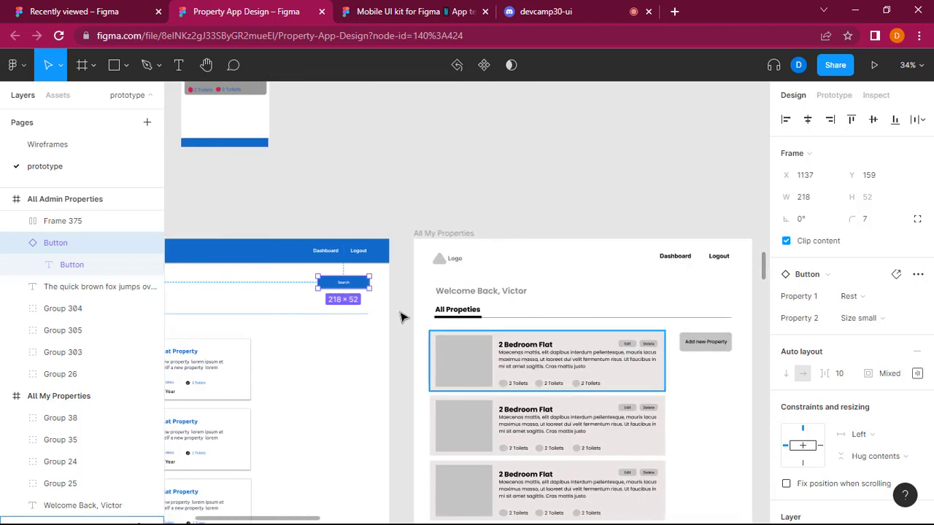
double_click(345, 284)
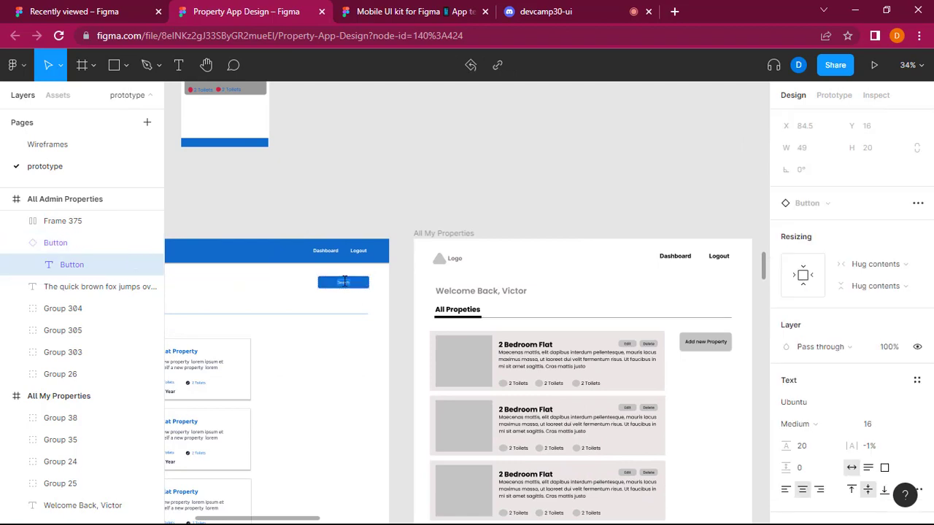
text(Add New Property)
key(Escape)
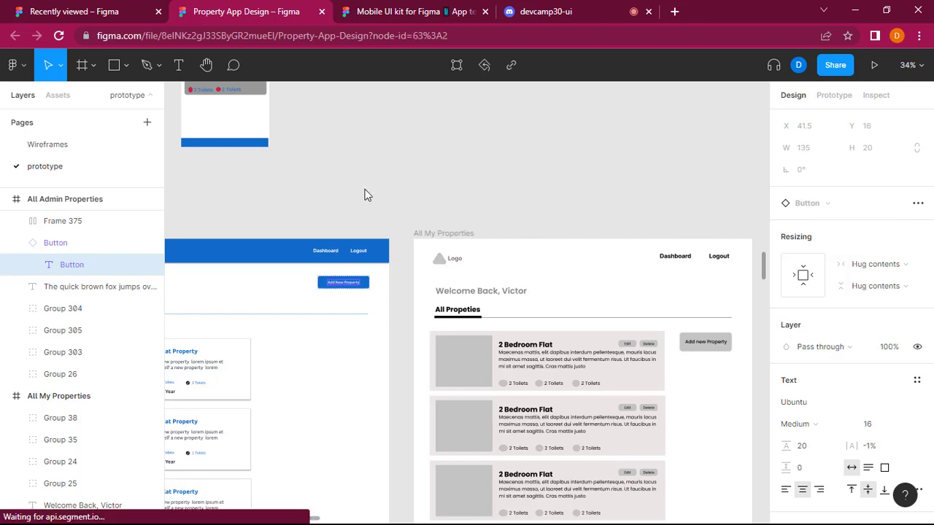
click(366, 195)
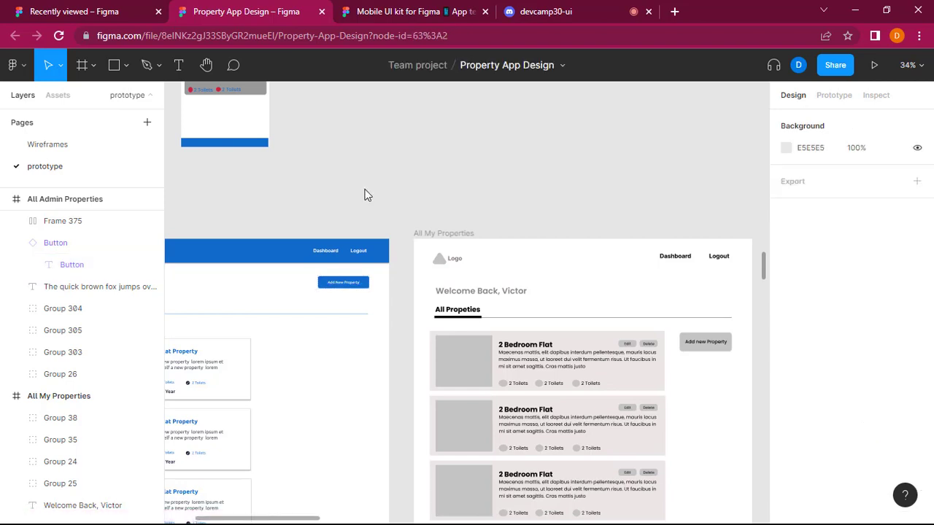
Reposition the Dashboard and Logout links frame in the menu bar to X 1119, Y 34, in line with the Add New Property button.
scroll(366, 196, left, 5)
scroll(369, 195, down, 2)
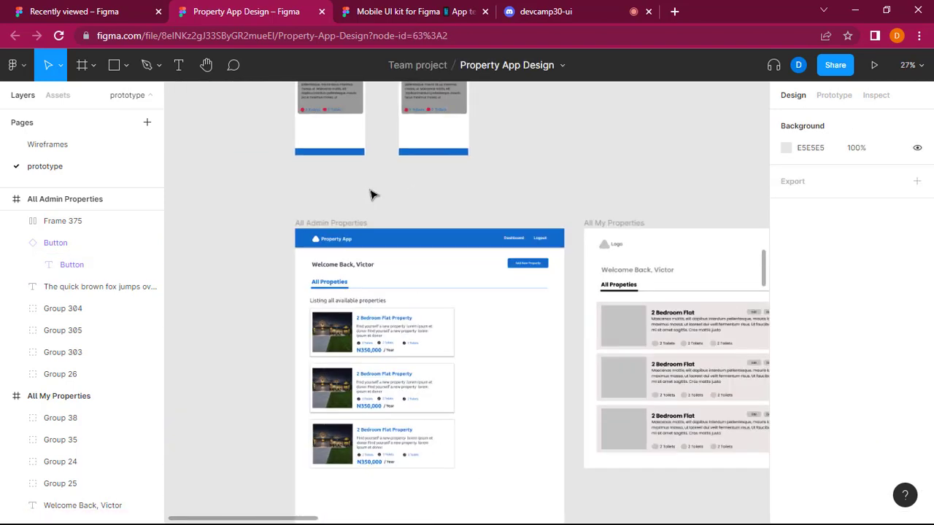
scroll(370, 195, up, 4)
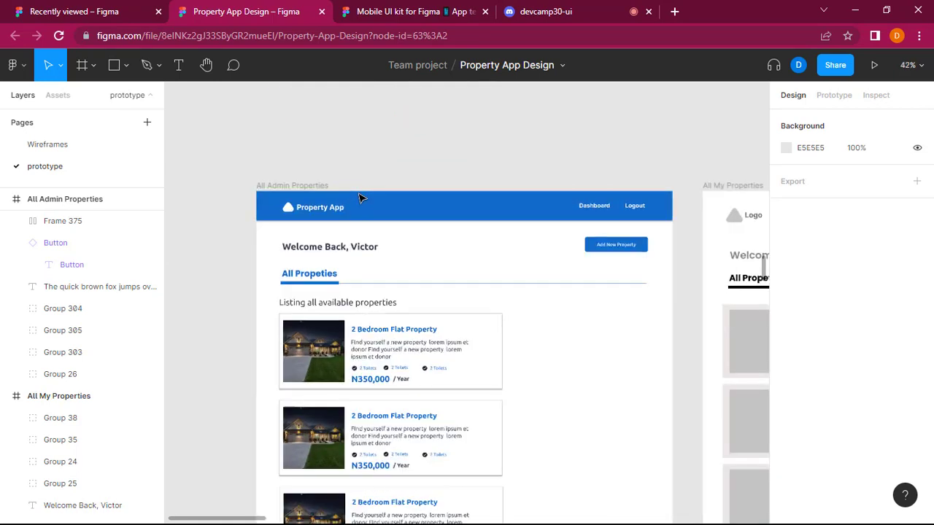
scroll(360, 197, right, 5)
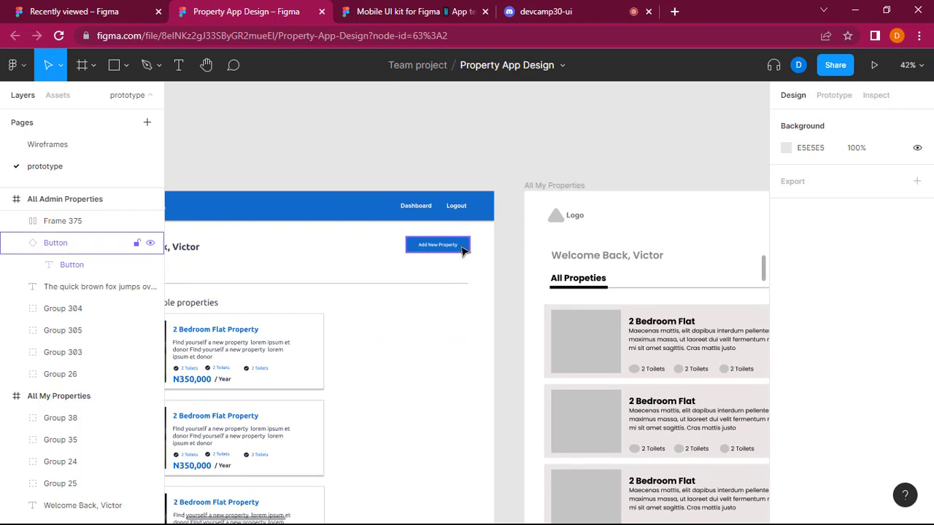
click(452, 208)
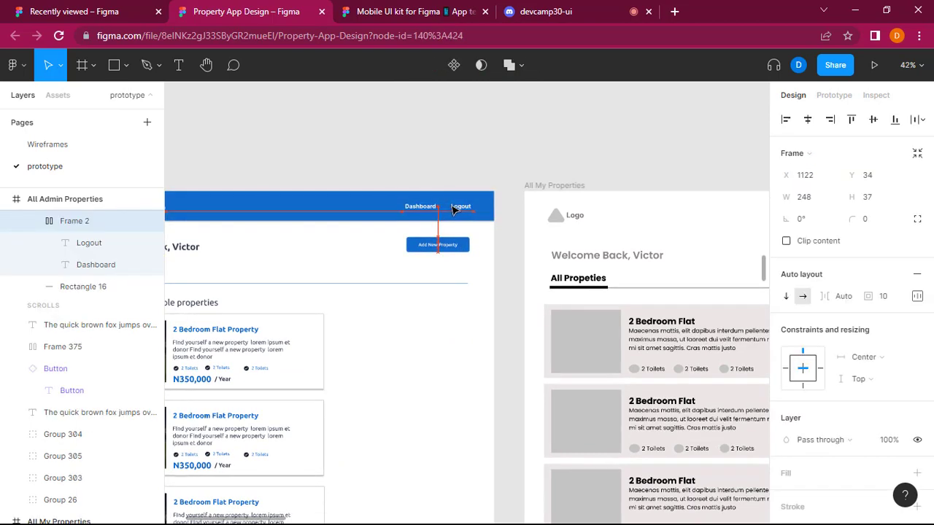
drag(453, 209, 457, 209)
click(462, 348)
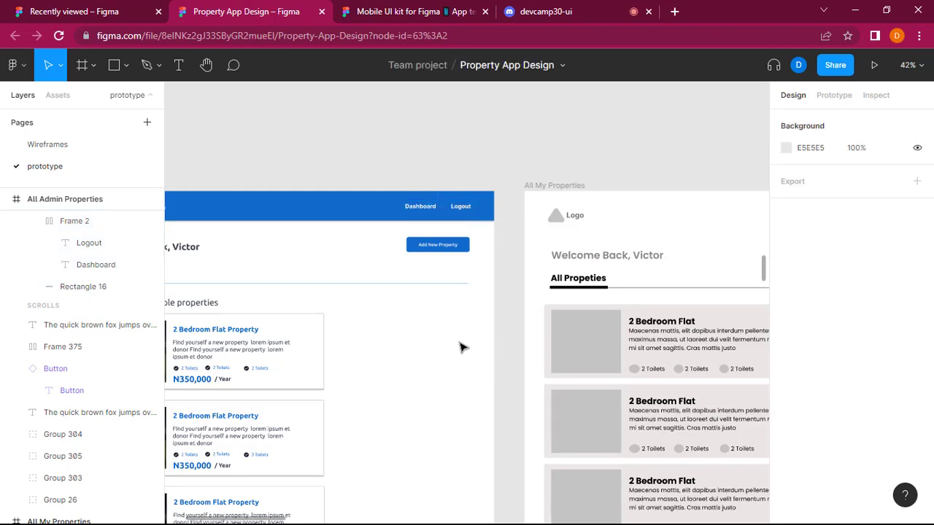
click(455, 210)
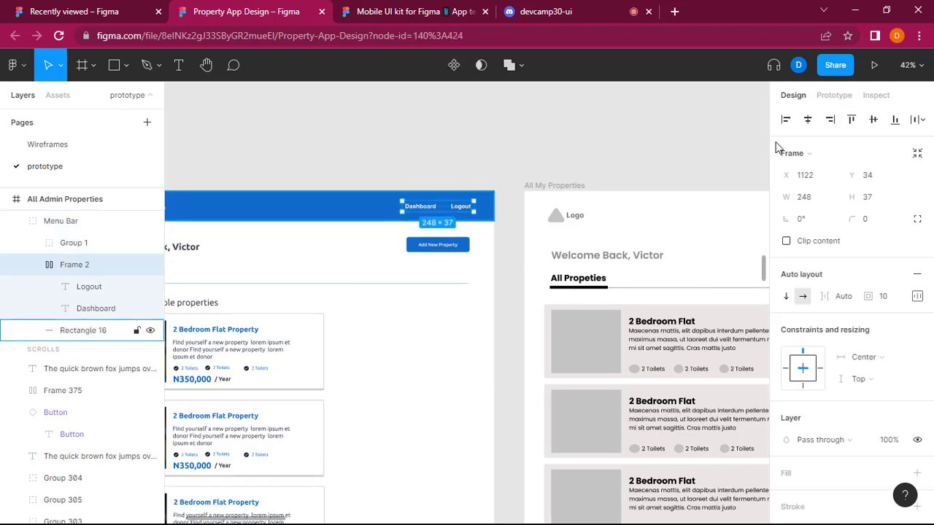
drag(793, 175, 790, 175)
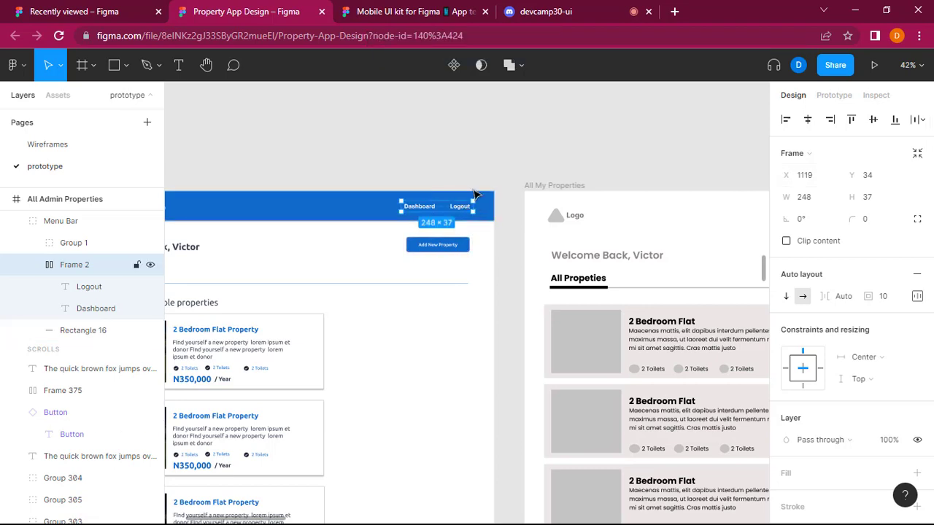
Nudge the Welcome Back heading slightly sideways to line it up with the start of the All Propeties tab.
scroll(469, 421, left, 5)
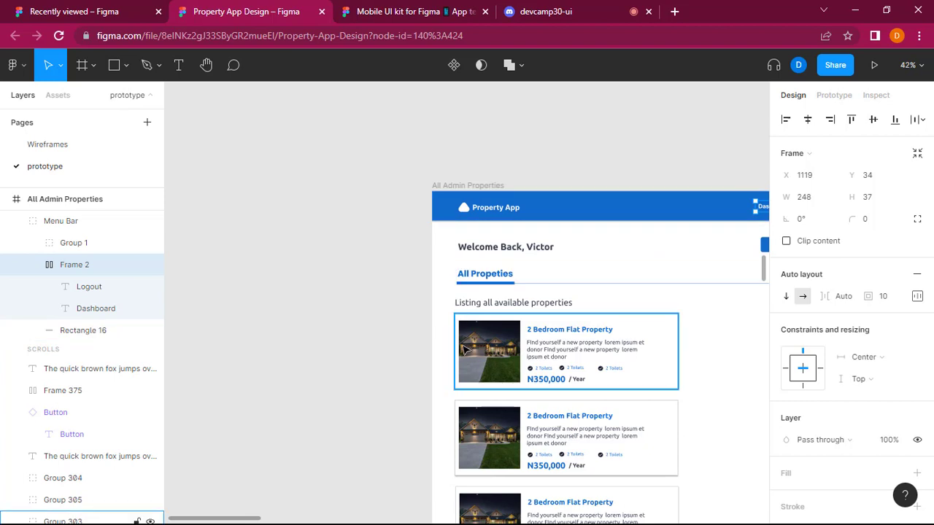
click(495, 252)
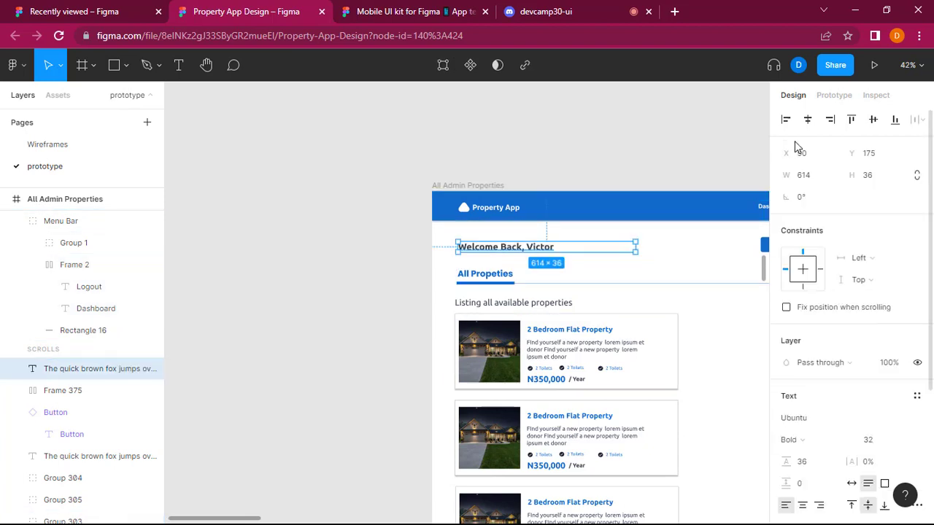
drag(788, 154, 793, 154)
click(321, 303)
Widen the first property card to about 1271 px so it reaches the end of the tab divider line.
scroll(319, 303, down, 2)
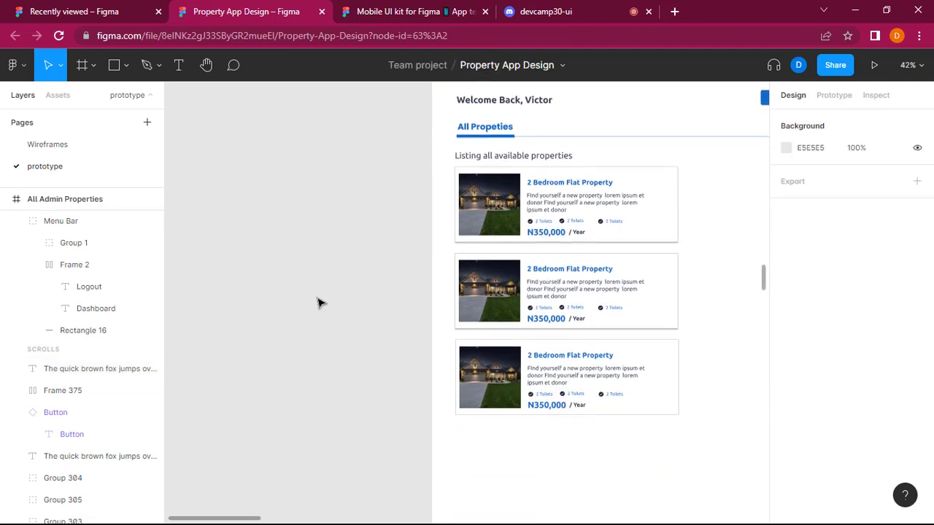
scroll(320, 304, right, 2)
scroll(319, 307, up, 1)
scroll(318, 307, up, 3)
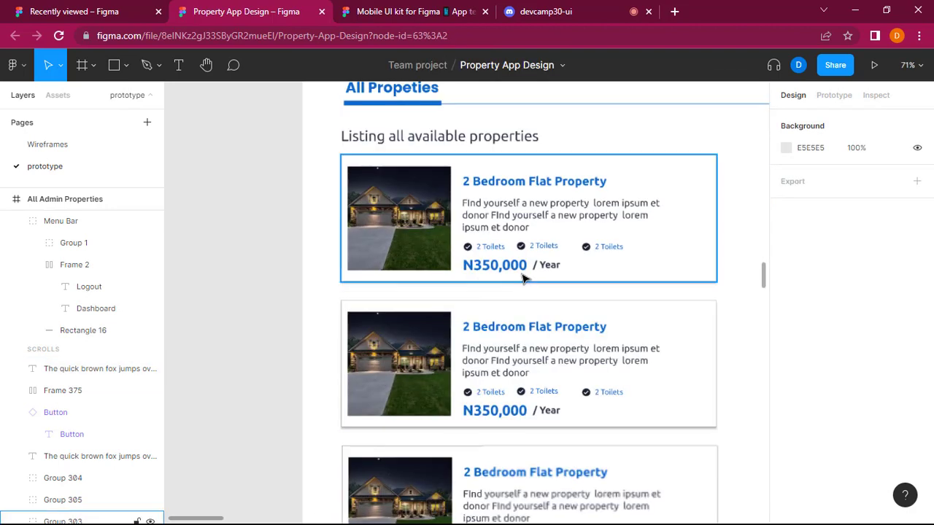
scroll(522, 278, right, 3)
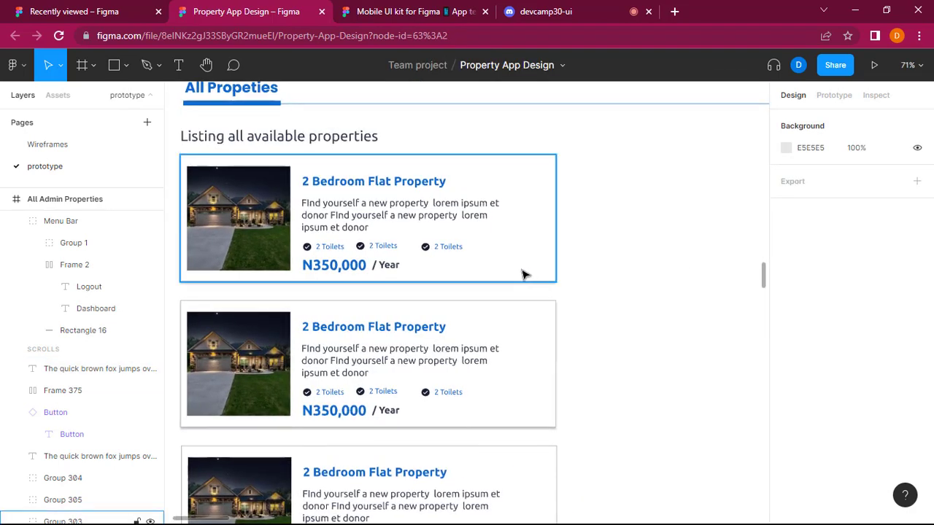
scroll(522, 275, down, 3)
click(491, 254)
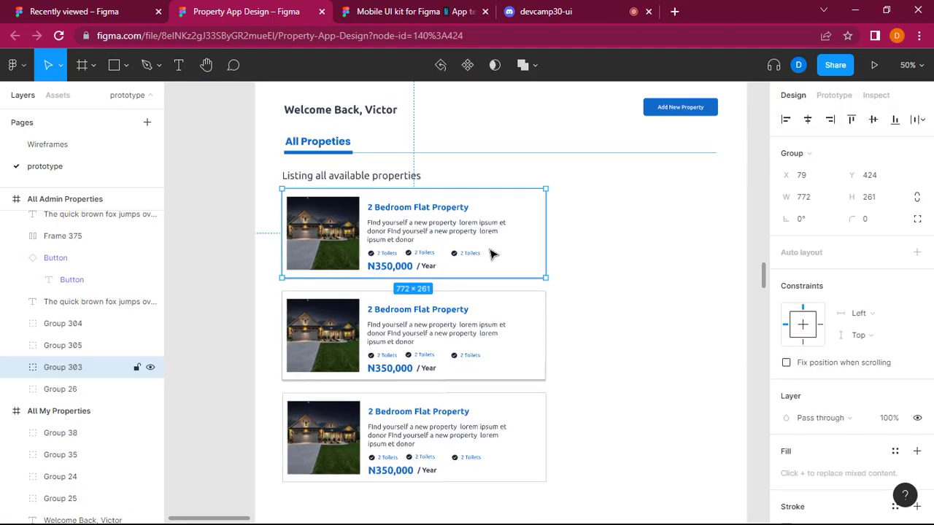
drag(564, 233, 717, 230)
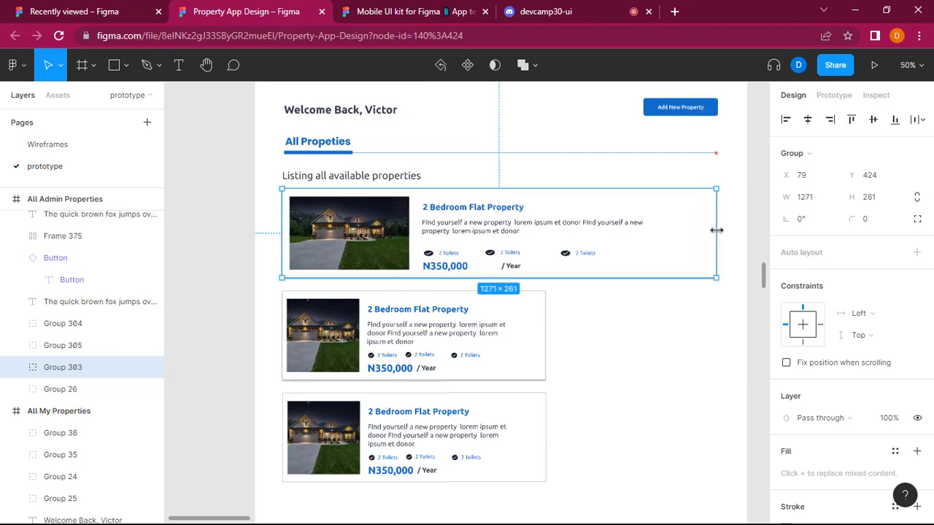
Delete the second and third property cards, leaving only the widened first card on the screen.
click(525, 323)
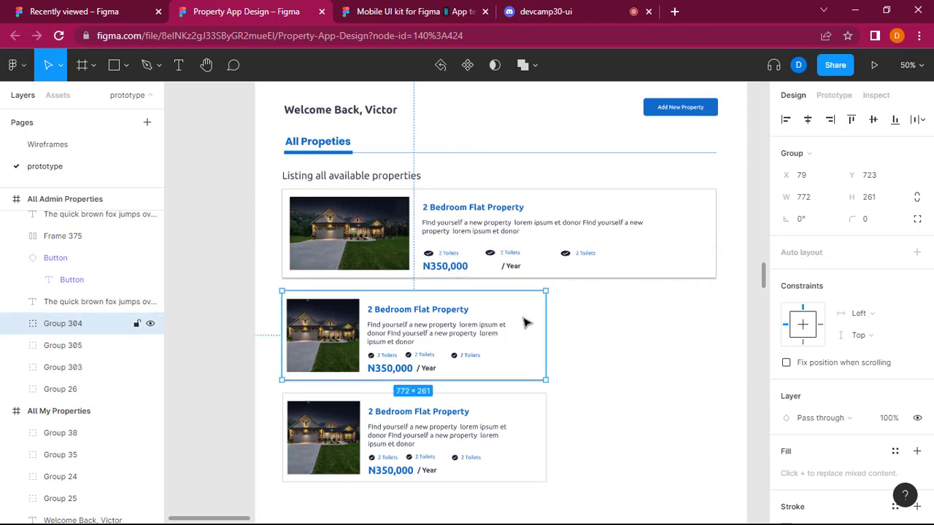
key(Delete)
click(531, 431)
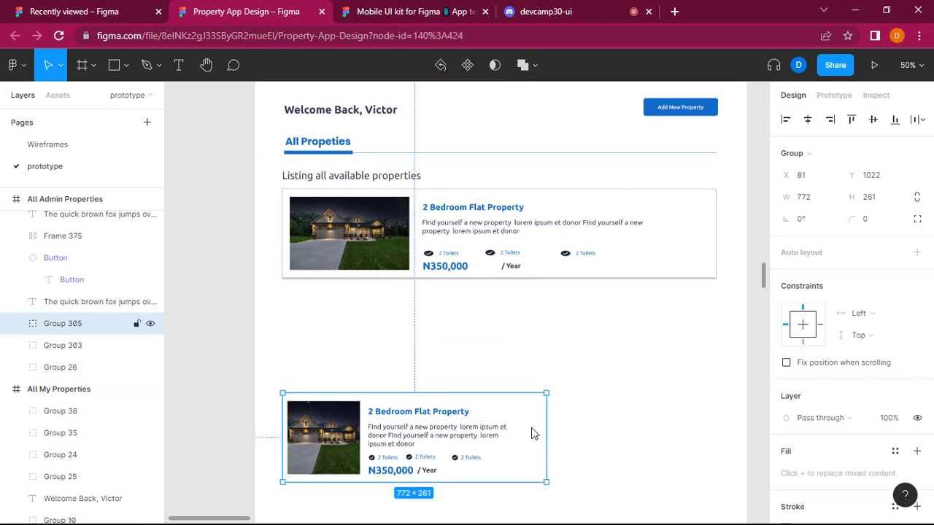
key(Delete)
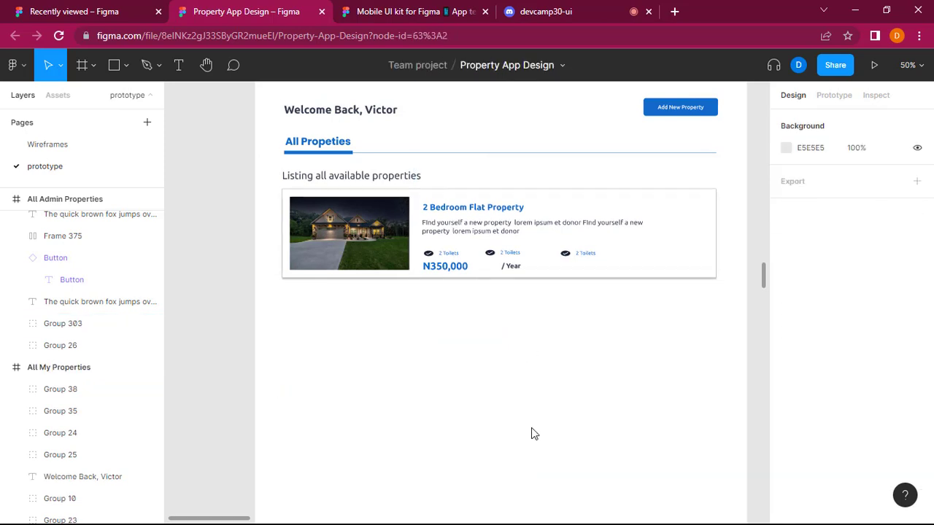
Stretch the remaining property card downward to a height of about 332 px.
click(571, 277)
drag(570, 286, 570, 302)
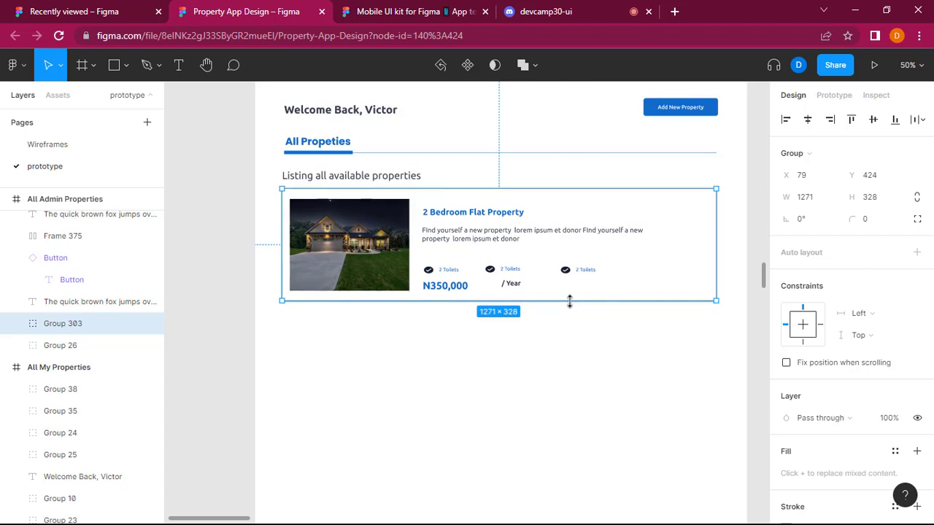
mouse_move(570, 302)
mouse_down()
mouse_move(567, 322)
mouse_move(567, 302)
mouse_up()
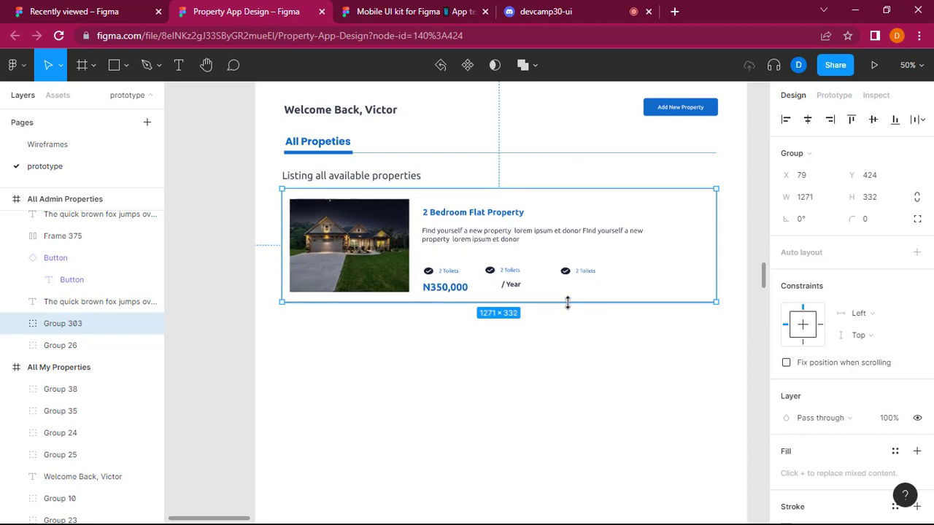
click(542, 401)
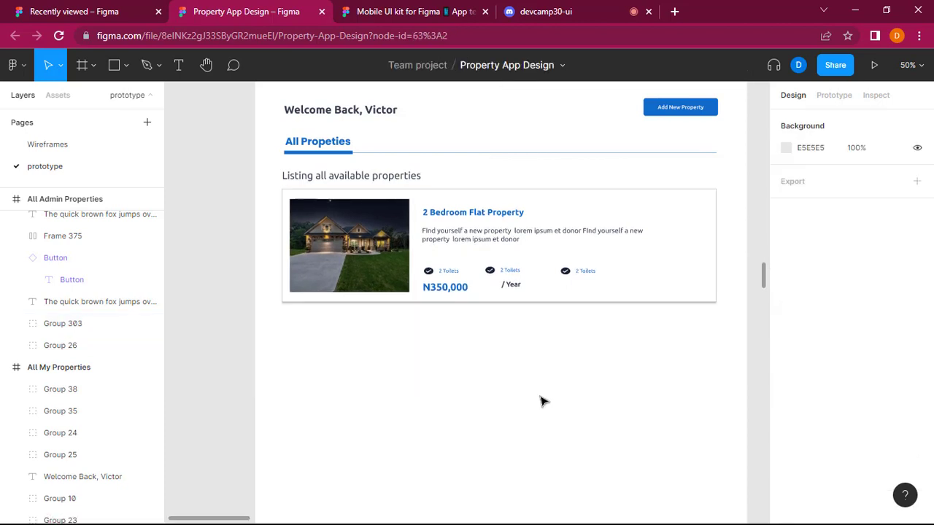
Move the first "2 Toilets" item up to X 492, Y 619 within the card and narrow it to about 131 px.
click(483, 216)
click(483, 214)
double_click(484, 213)
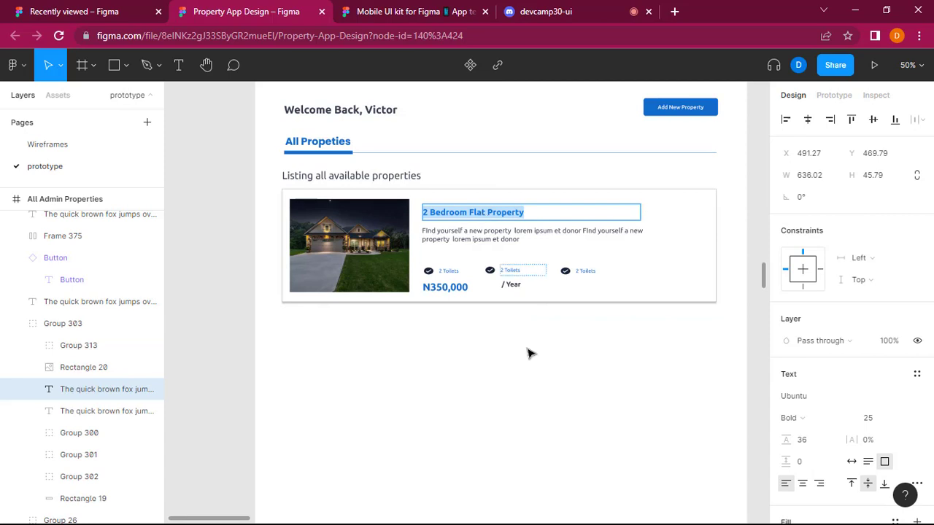
key(Escape)
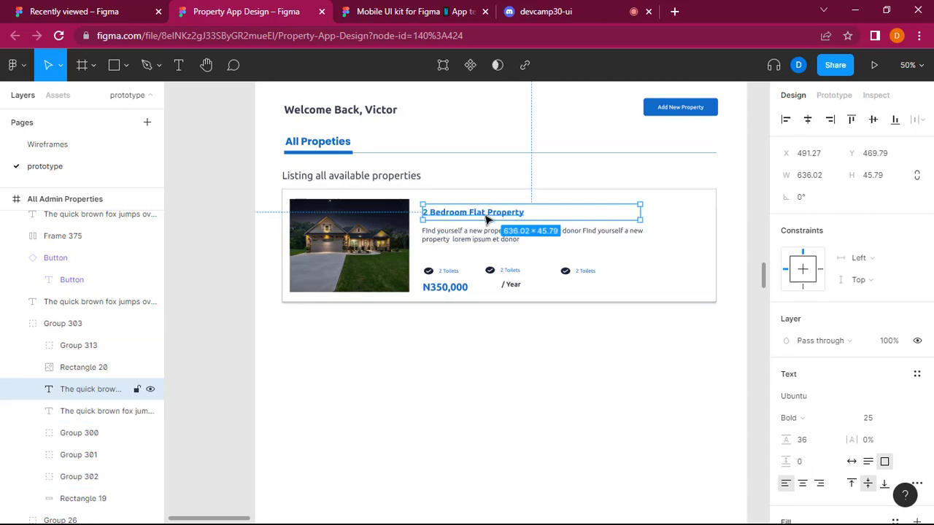
click(437, 272)
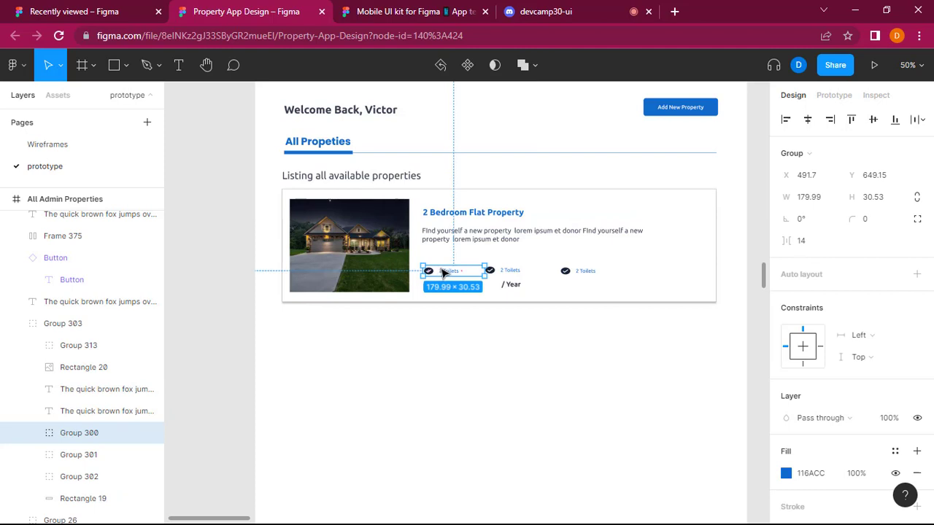
drag(443, 272, 468, 261)
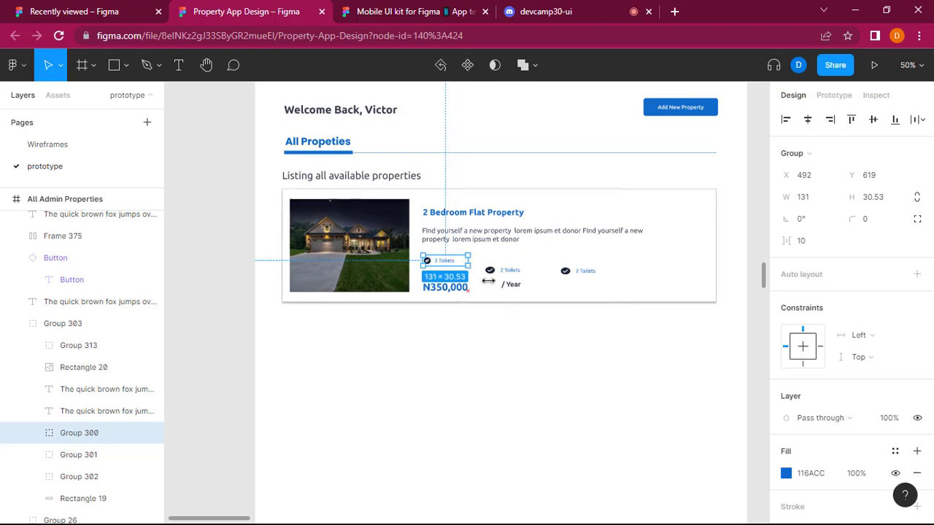
click(522, 332)
Place the second "2 Toilets" item beside the first at X 621, level with it, and narrow it to about 139 px.
click(504, 275)
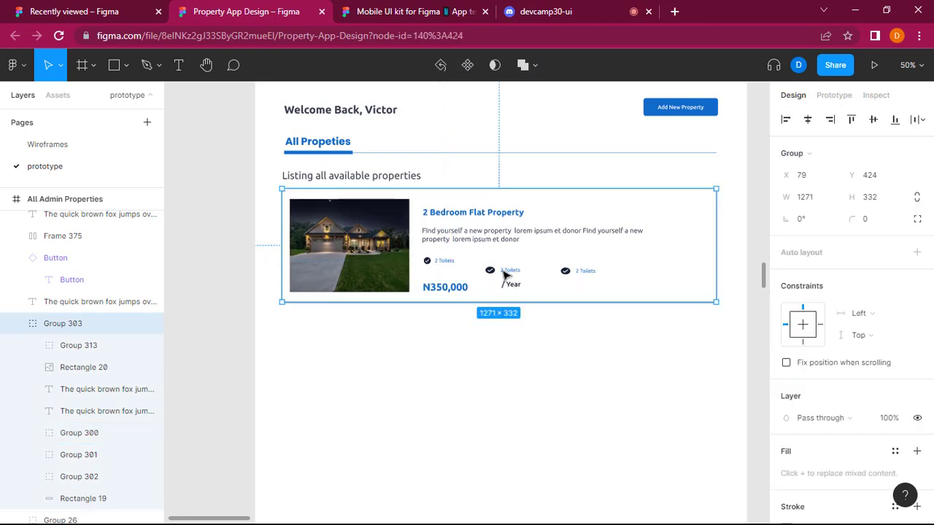
double_click(505, 272)
mouse_move(505, 272)
mouse_down()
mouse_move(491, 264)
mouse_move(516, 261)
mouse_up()
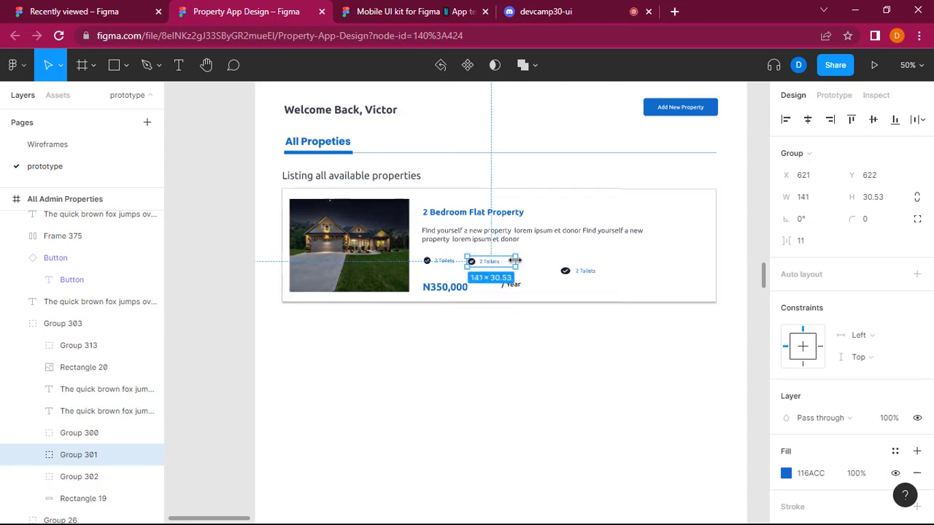
click(511, 336)
click(487, 266)
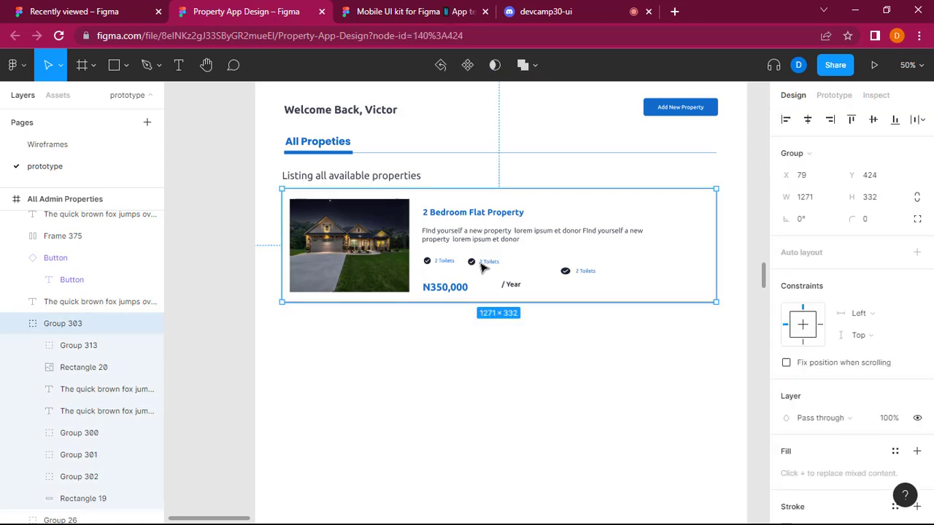
click(486, 263)
drag(845, 173, 831, 197)
click(690, 338)
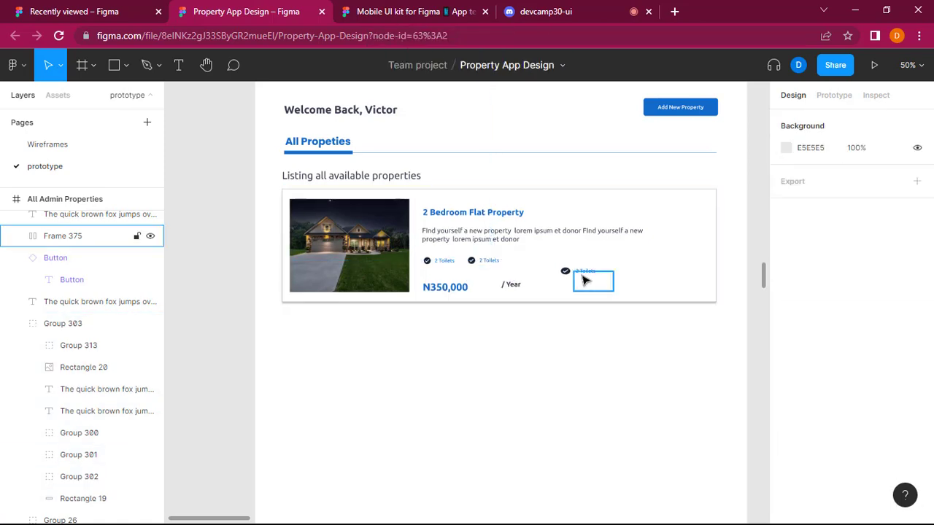
Delete the empty frame overlapping the third "2 Toilets" item, and place that item, narrowed, beside the second at X 731, Y 619.
click(588, 286)
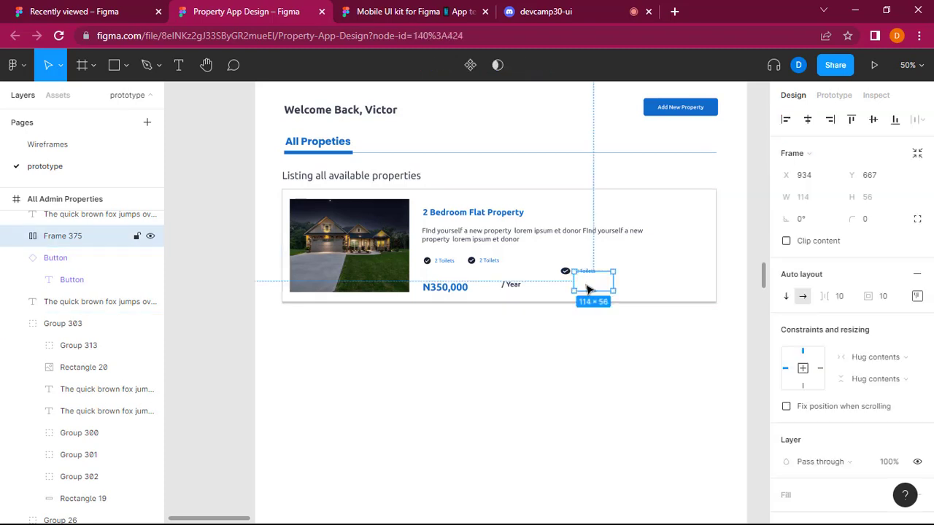
key(Delete)
click(584, 271)
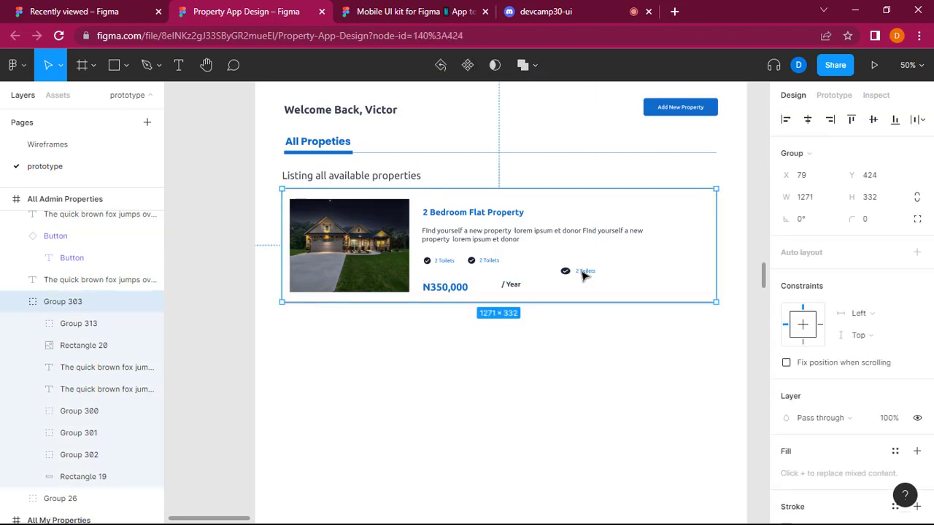
click(584, 271)
drag(583, 272, 530, 266)
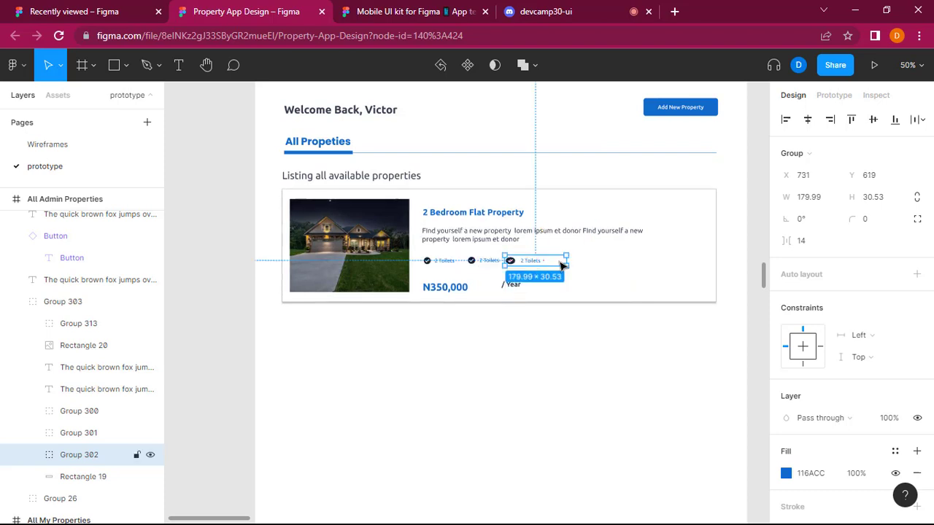
drag(562, 259, 553, 260)
click(559, 389)
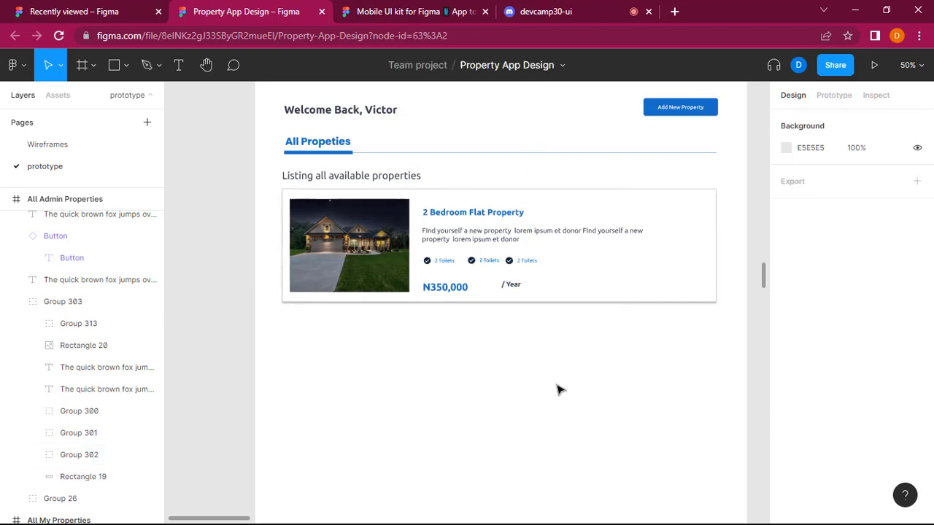
Combine the three "2 Toilets" items into one horizontal auto layout frame with centred alignment.
double_click(521, 266)
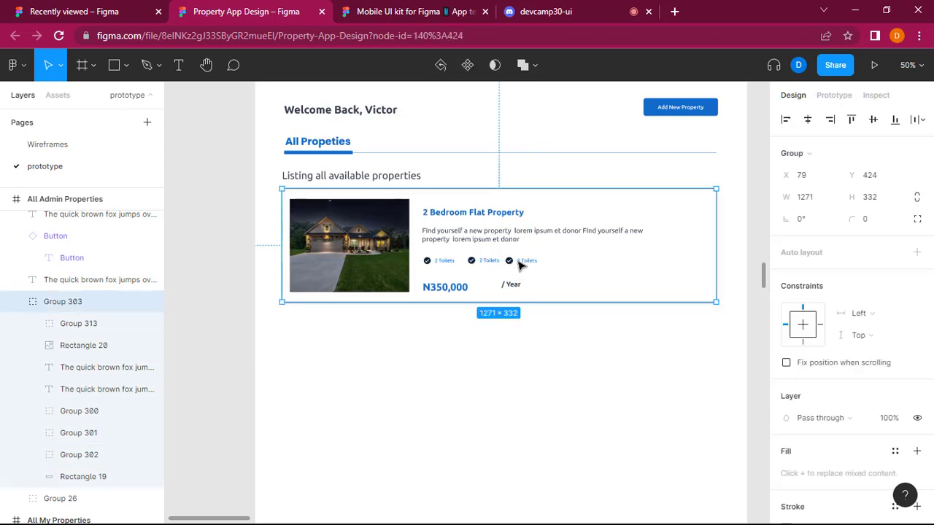
shift+click(485, 265)
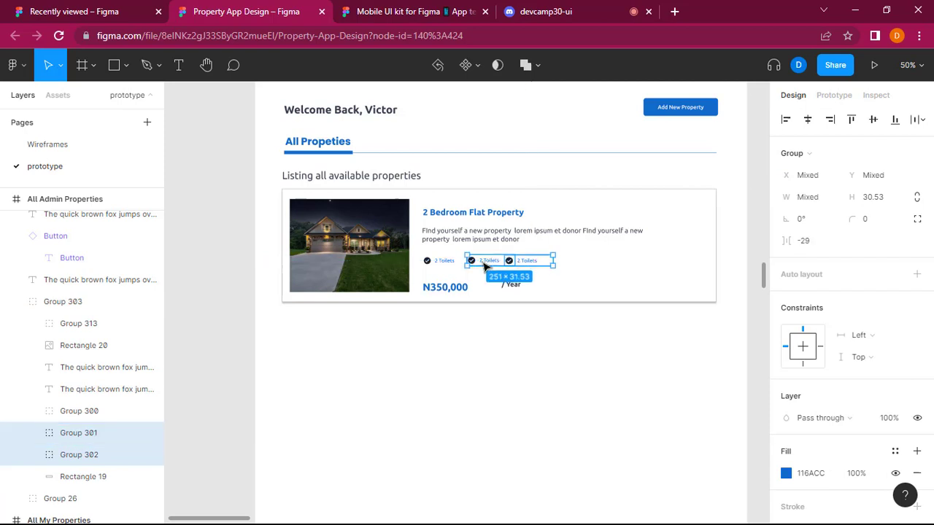
shift+click(451, 262)
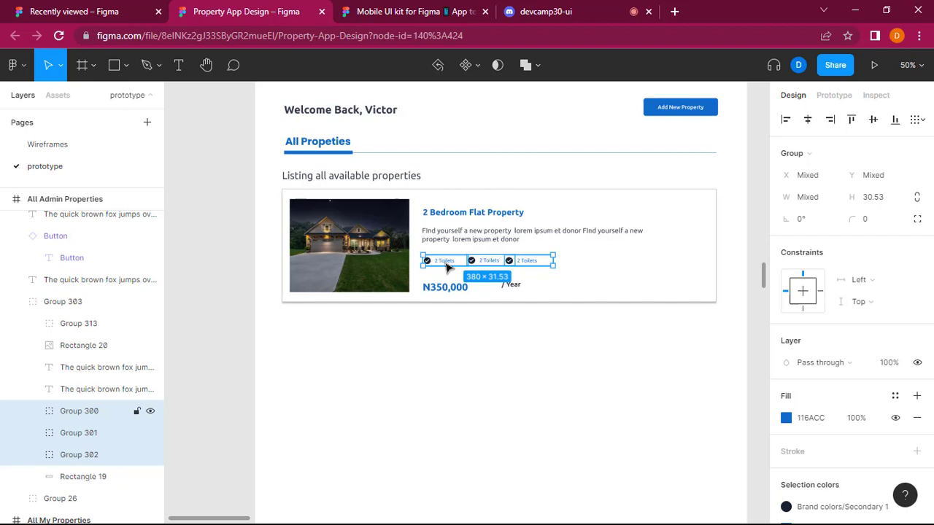
key(shift+a)
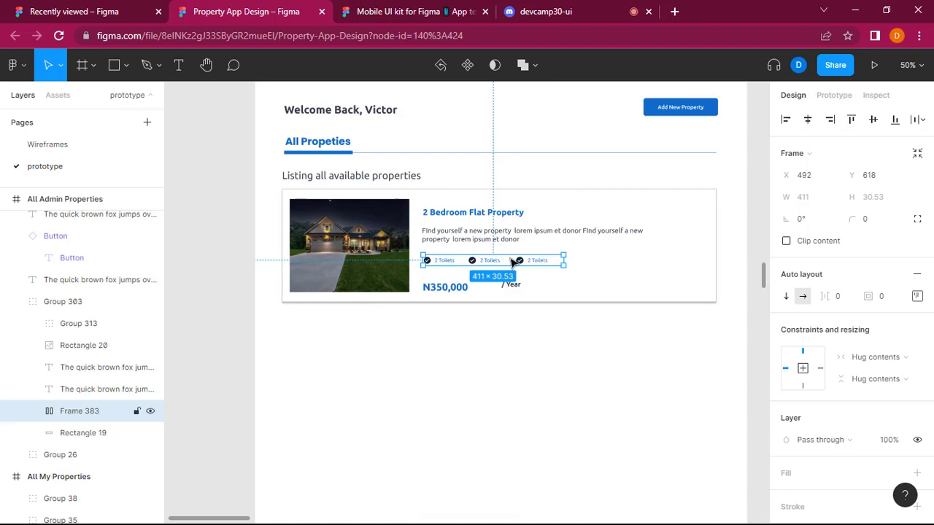
click(917, 296)
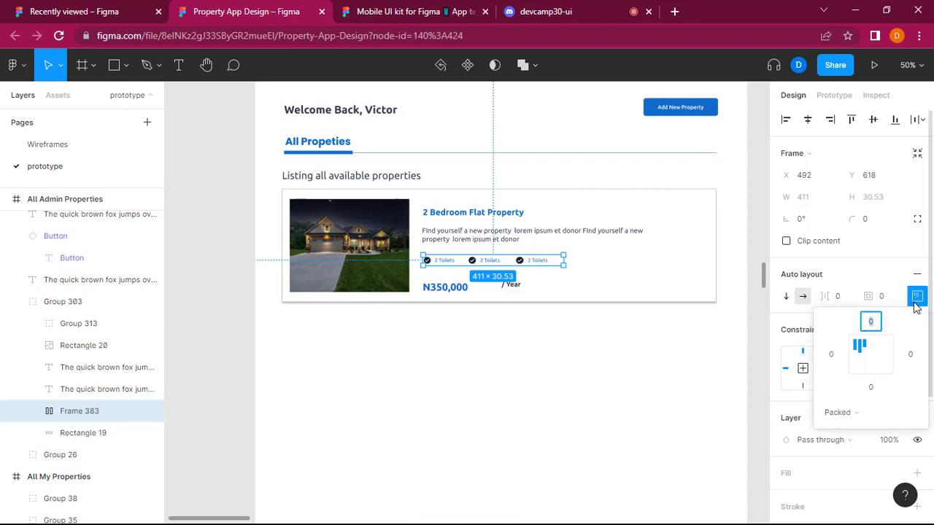
click(872, 359)
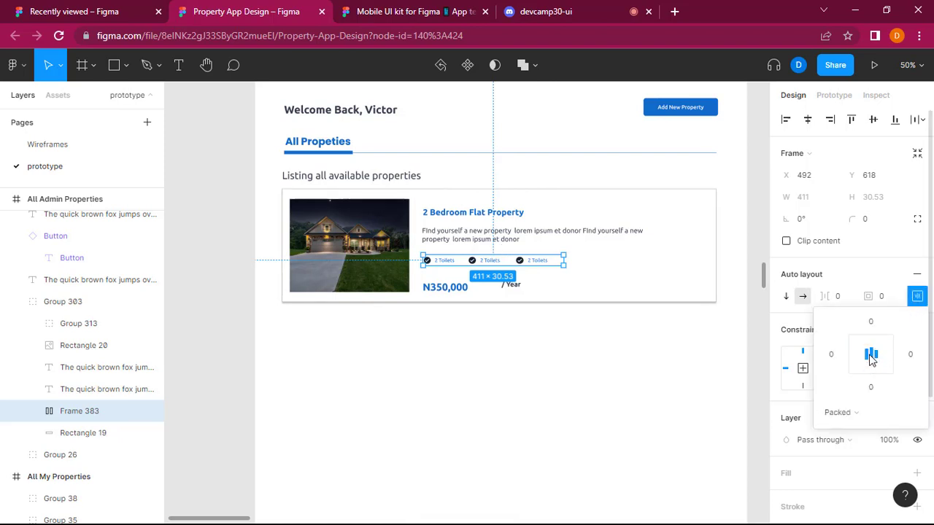
click(572, 367)
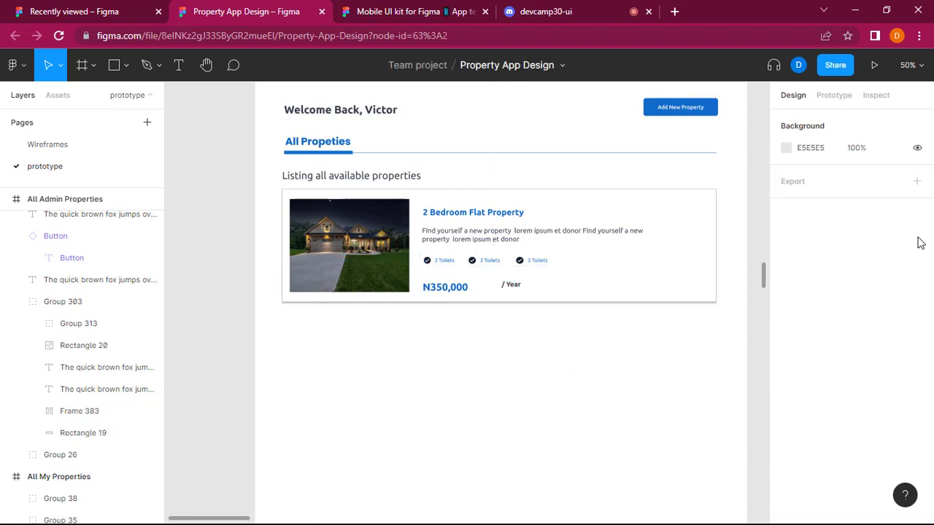
Set the spacing mode of the "2 Toilets" auto layout row to Space between.
click(515, 264)
click(514, 262)
click(917, 296)
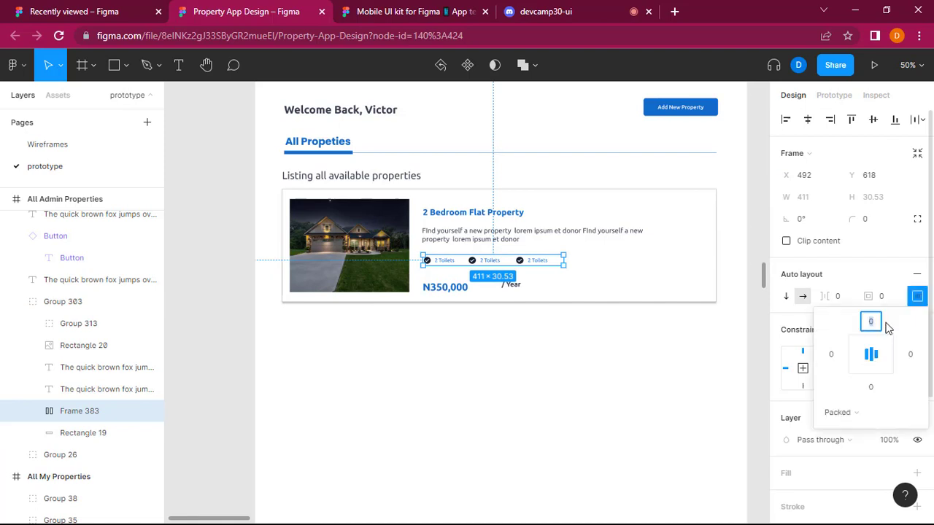
click(852, 422)
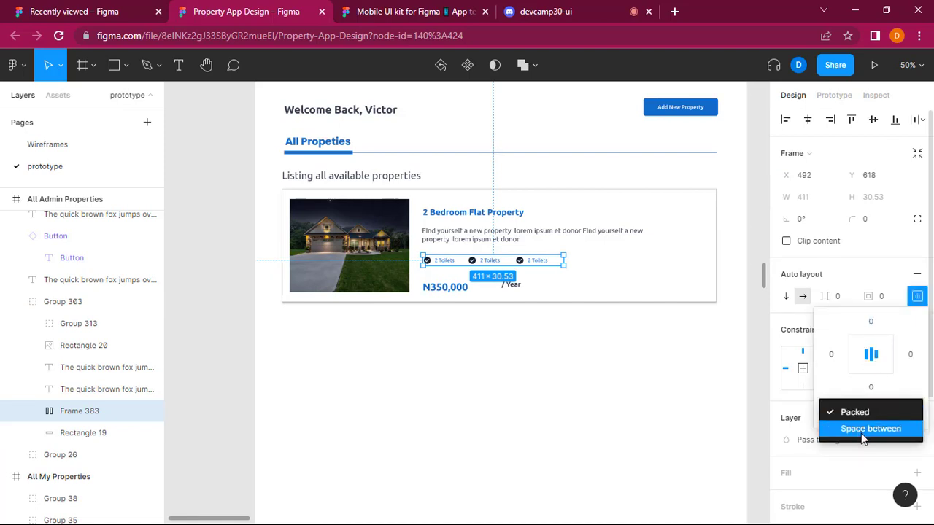
click(862, 436)
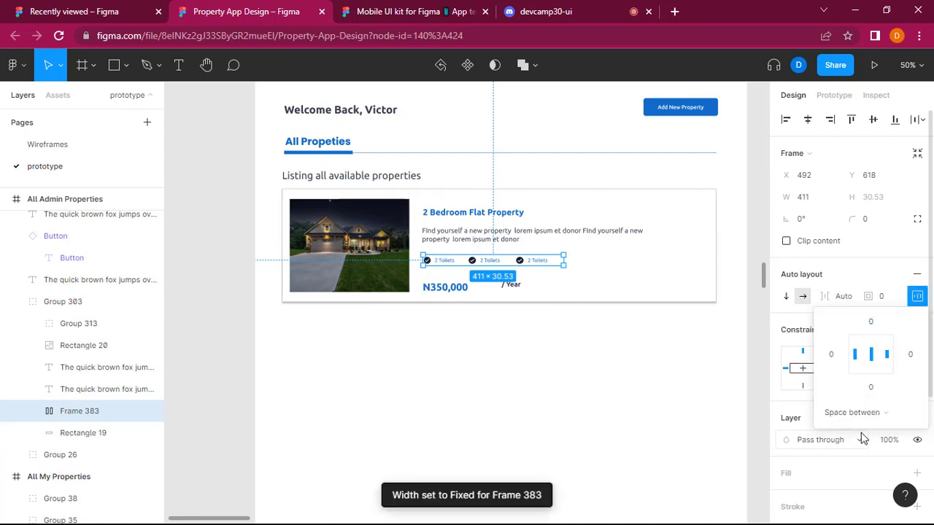
click(553, 397)
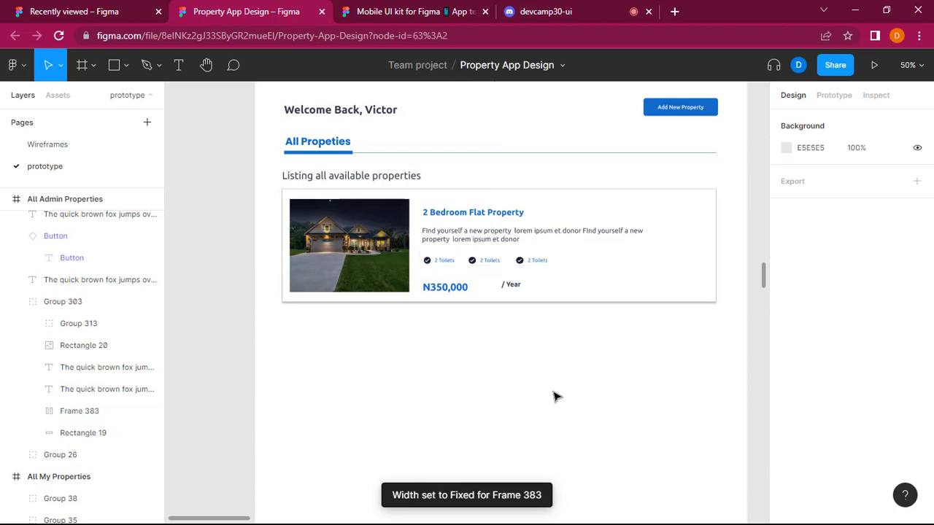
Narrow the card's price group to about 208 px so that "/ Year" sits closer to N350,000.
click(457, 290)
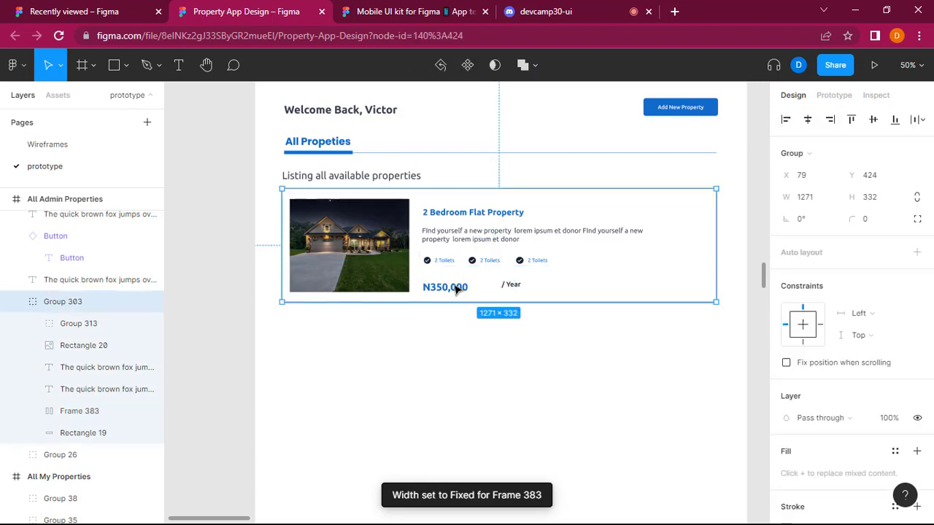
double_click(457, 290)
double_click(461, 289)
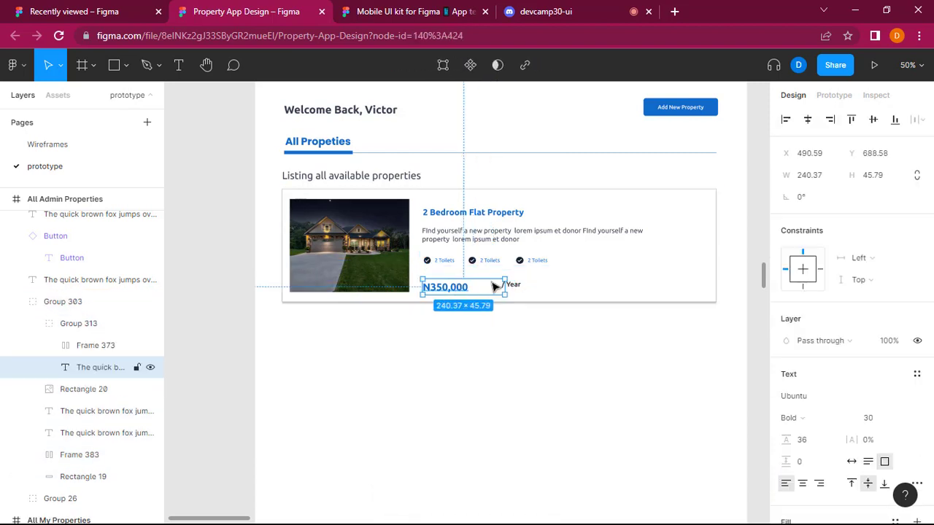
click(519, 309)
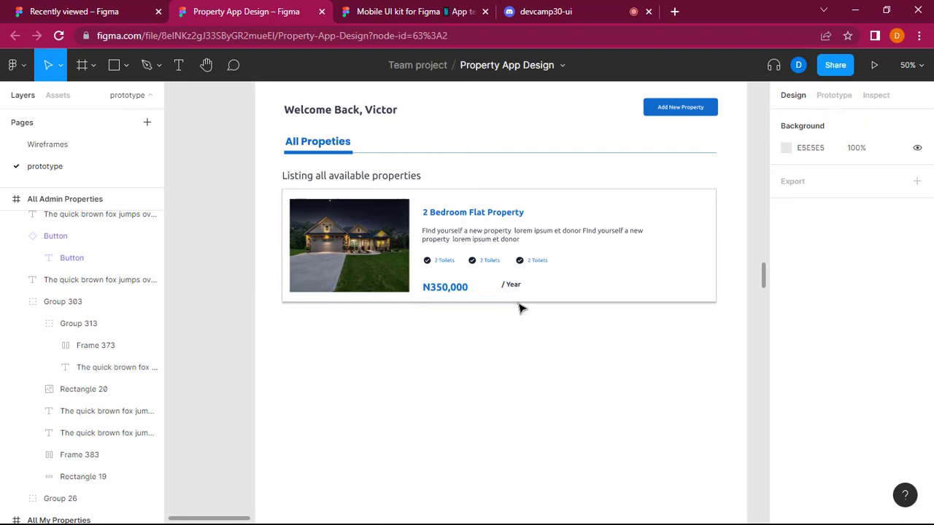
double_click(448, 293)
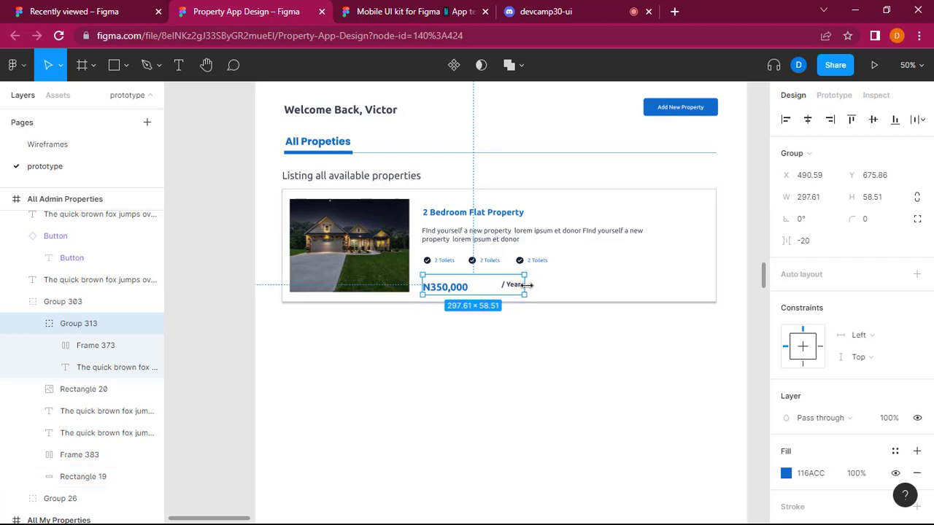
drag(519, 285, 495, 285)
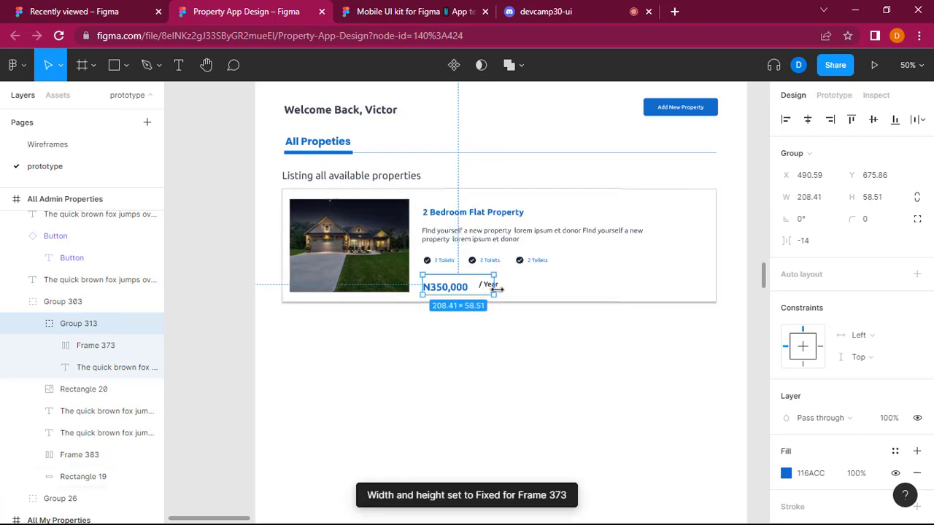
click(526, 335)
Move the "/ Year" label close beside N350,000 and line it up vertically with the price.
double_click(491, 290)
double_click(491, 289)
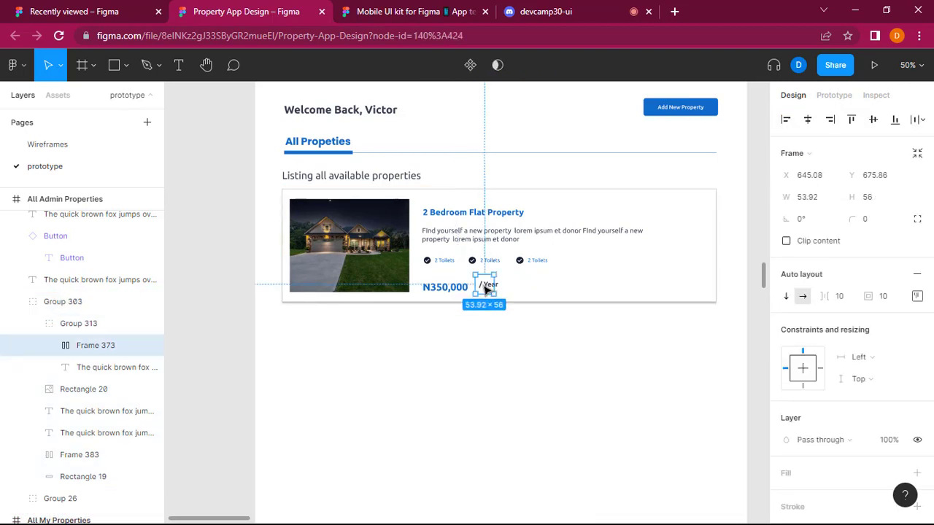
mouse_move(486, 289)
mouse_down()
mouse_move(478, 285)
mouse_move(490, 286)
mouse_up()
click(500, 377)
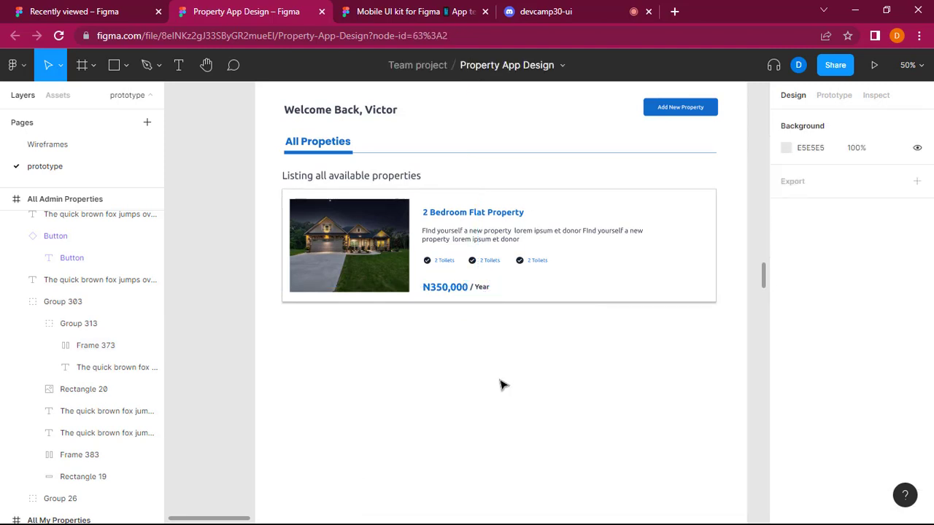
Move the N350,000 text inside its price group to X 491, Y 685.
click(454, 292)
double_click(454, 290)
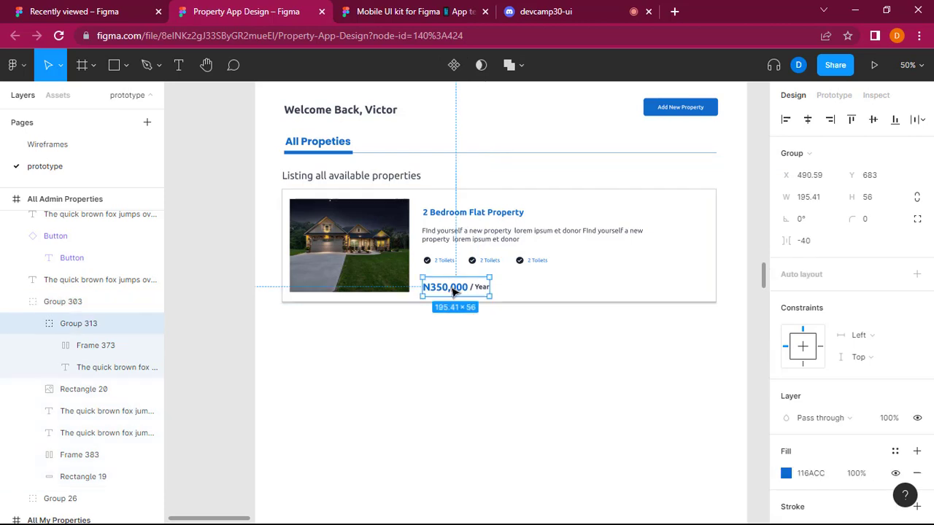
double_click(453, 289)
double_click(454, 288)
key(Escape)
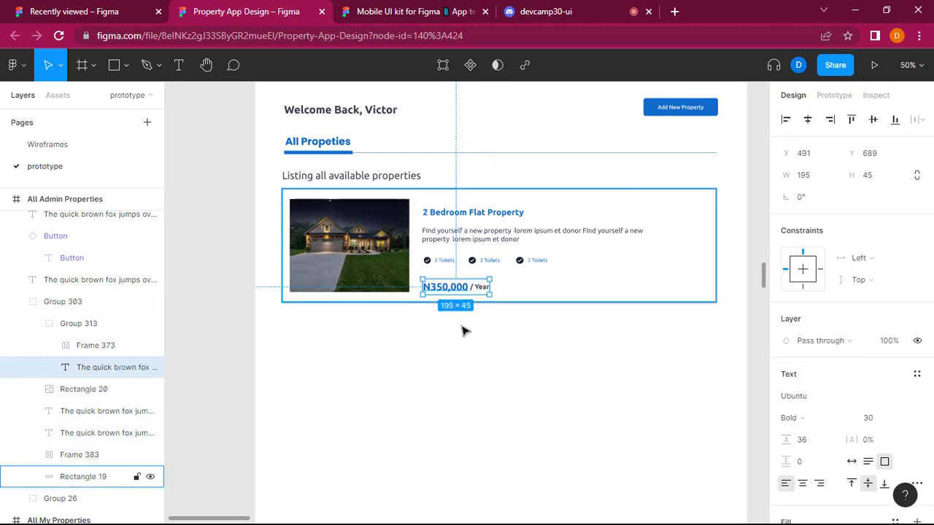
click(464, 303)
click(464, 290)
double_click(463, 289)
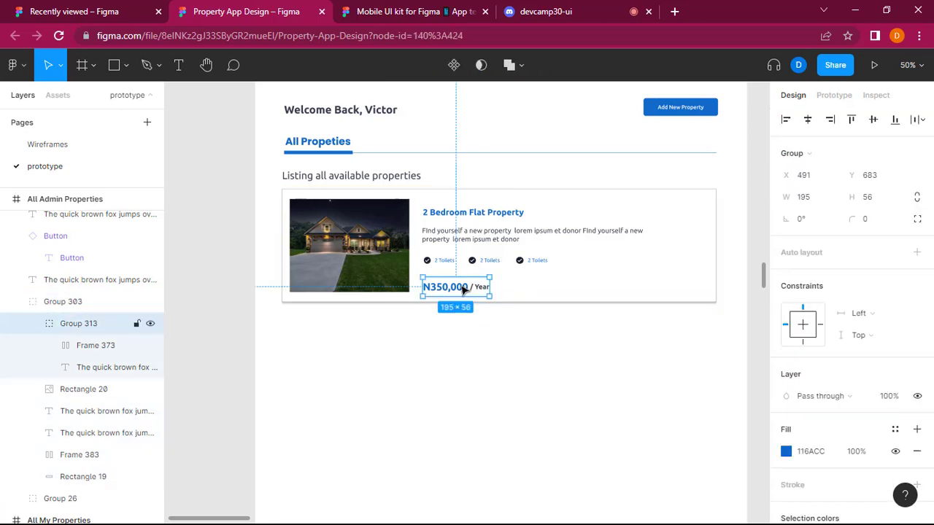
double_click(463, 287)
drag(463, 287, 480, 319)
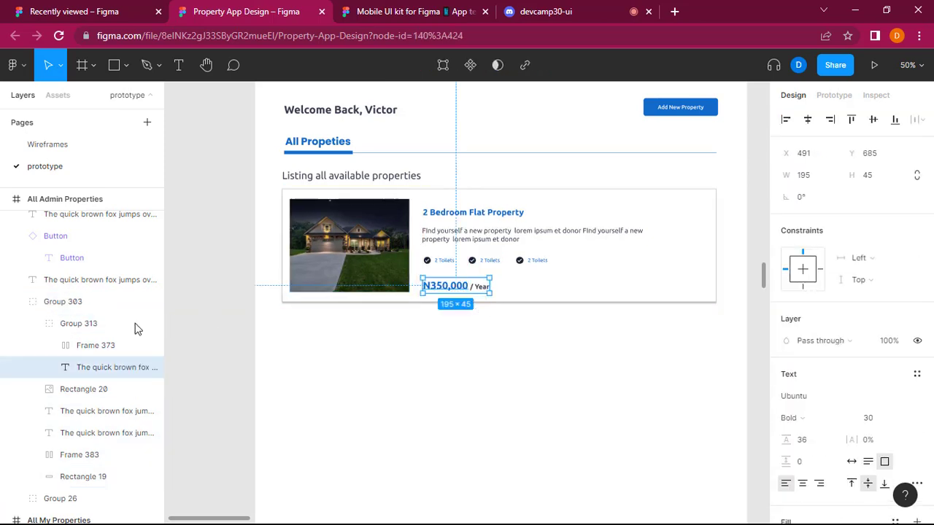
Move the whole price group up to Y 671 in the property card.
click(94, 328)
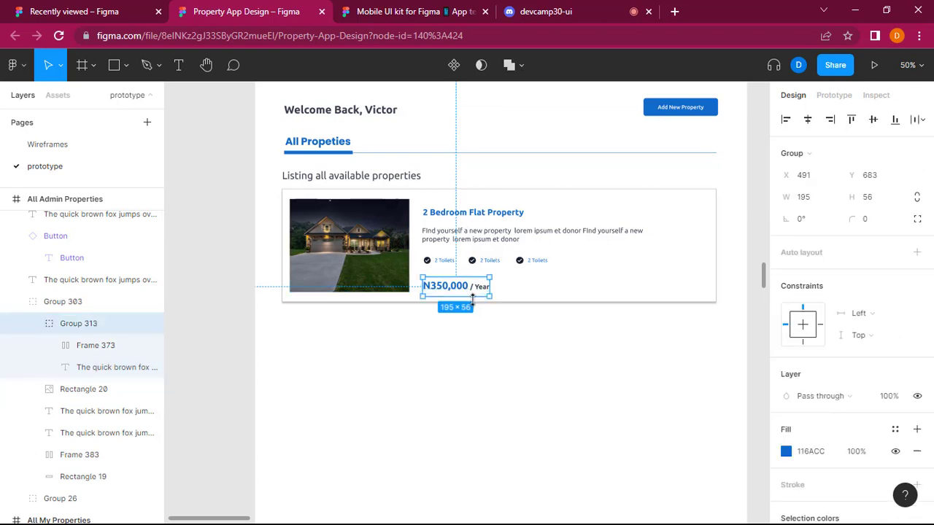
key(ctrl+z)
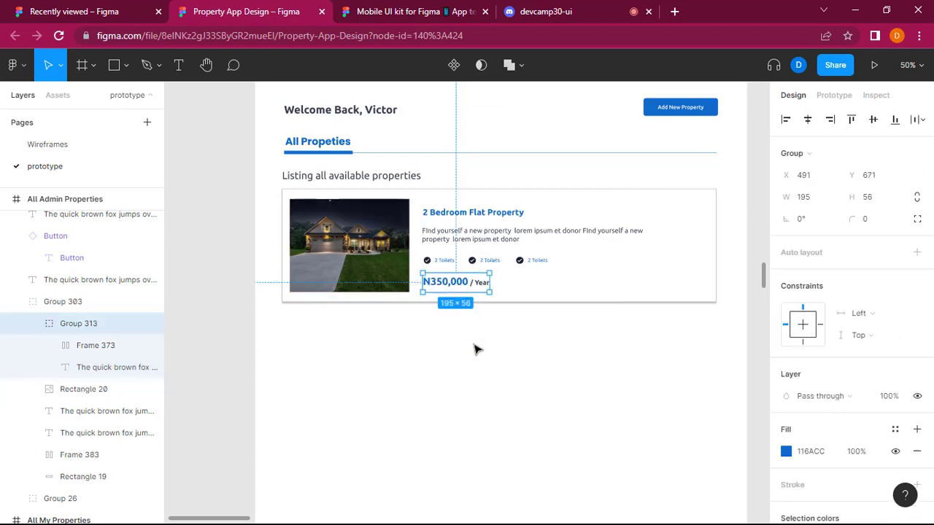
click(475, 348)
Compare the property card with the All My Properties wireframe and check the devcamp30-ui channel in Discord.
scroll(476, 349, right, 8)
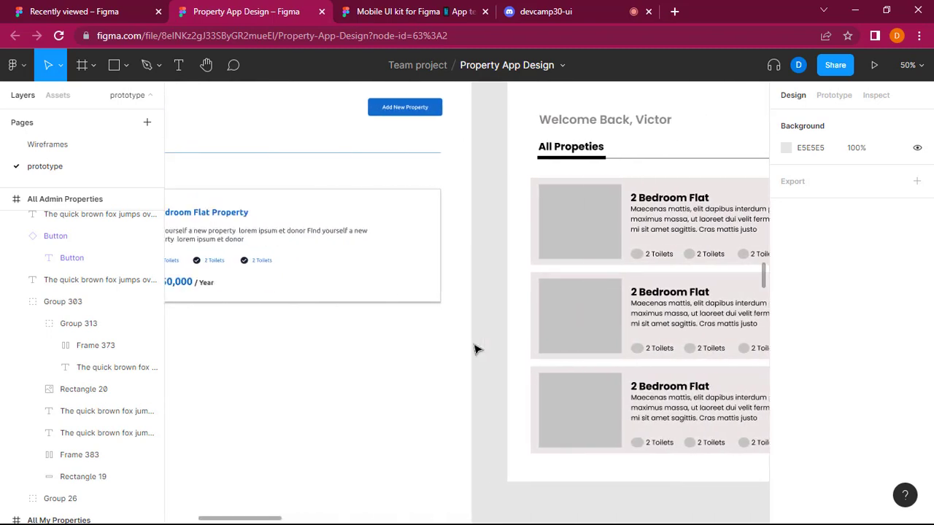
scroll(475, 349, left, 5)
scroll(477, 350, right, 10)
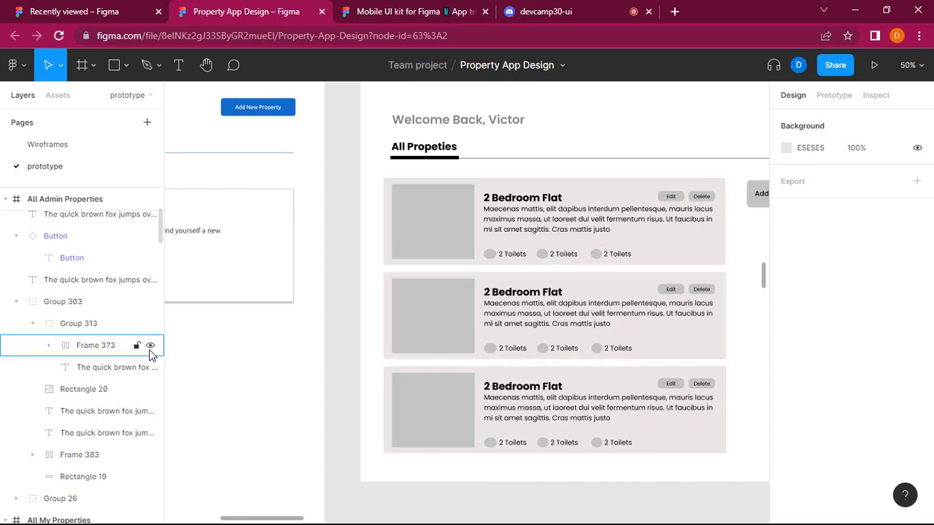
scroll(288, 350, left, 8)
scroll(289, 352, down, 2)
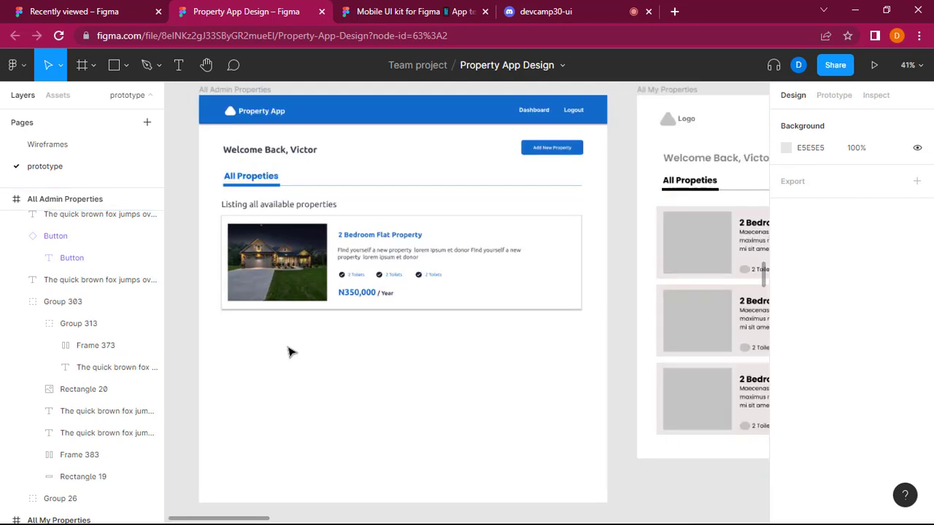
click(546, 11)
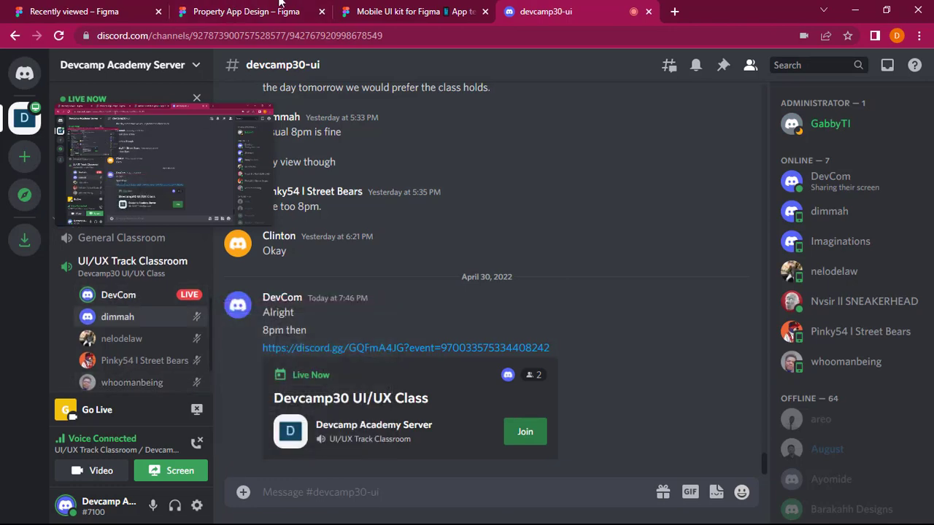
click(278, 6)
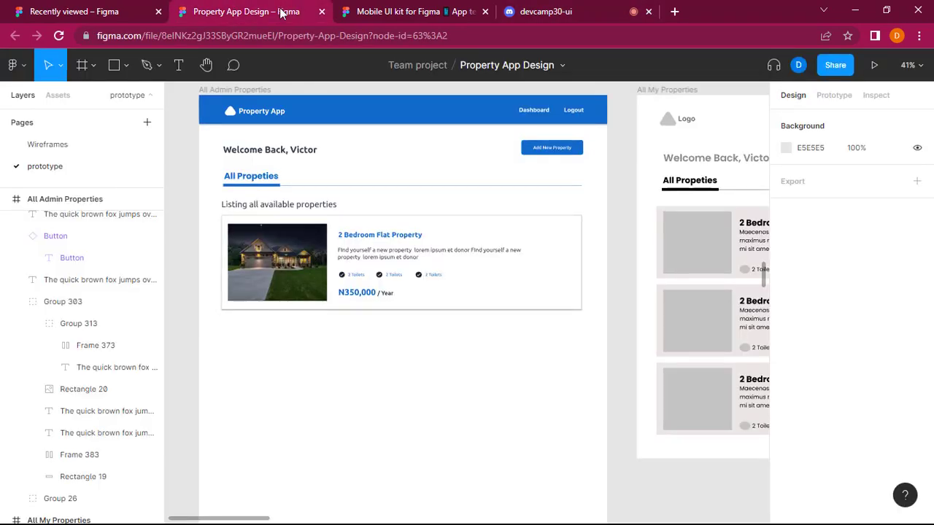
Examine the wireframe's property cards, including their Edit and Delete buttons, against the card on the All Admin Properties screen.
scroll(369, 326, right, 3)
scroll(369, 325, left, 3)
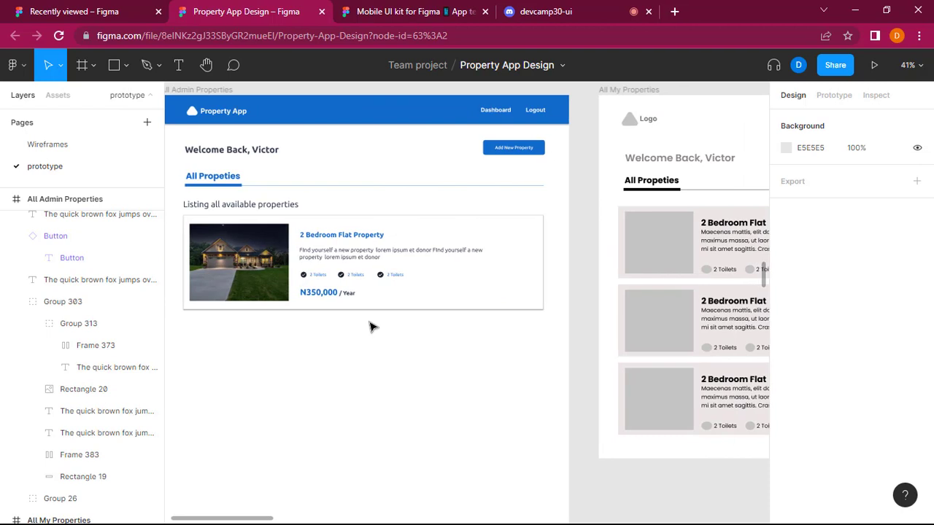
scroll(369, 325, up, 3)
scroll(382, 328, down, 2)
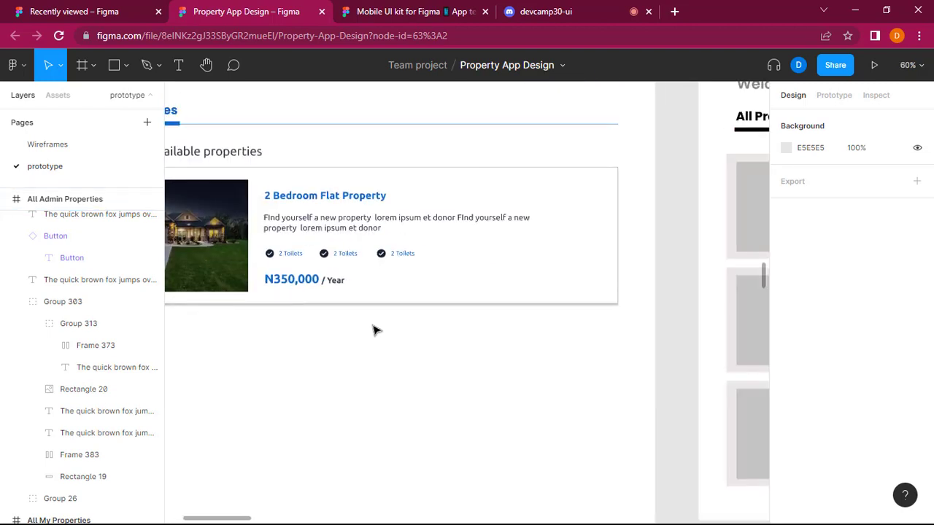
scroll(375, 329, right, 3)
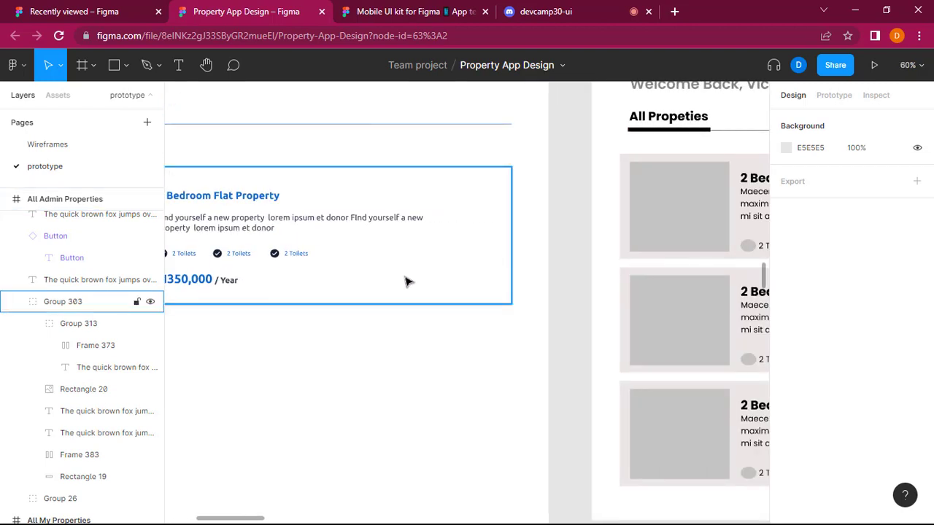
scroll(450, 286, right, 3)
scroll(448, 286, left, 4)
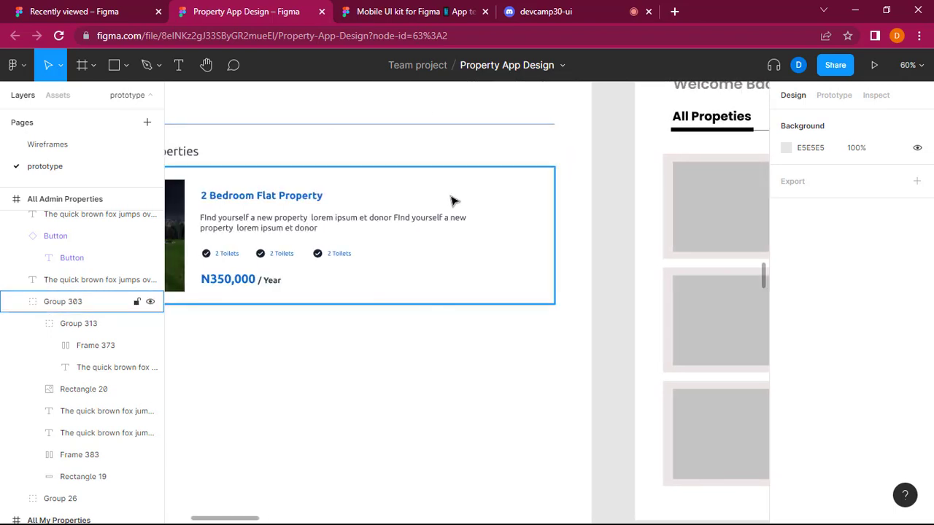
scroll(396, 384, down, 4)
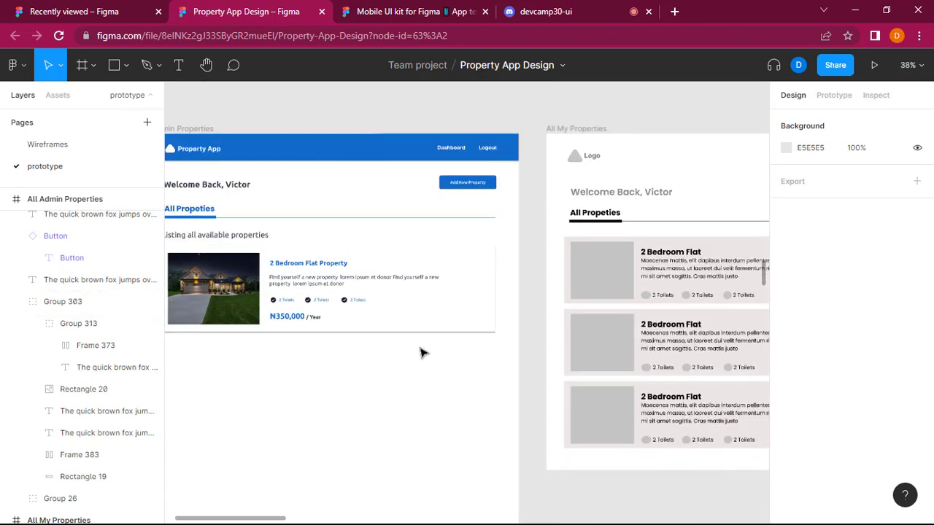
scroll(557, 292, right, 3)
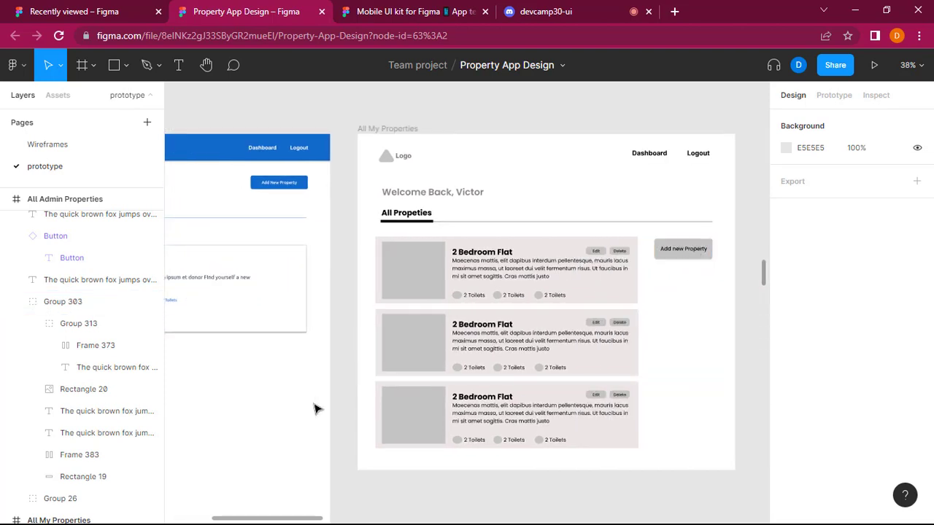
scroll(304, 335, left, 5)
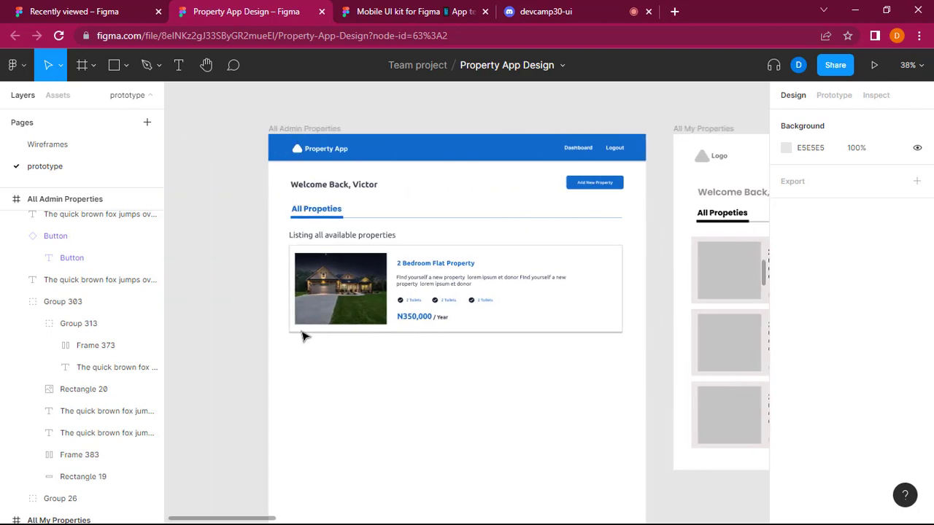
scroll(655, 257, right, 3)
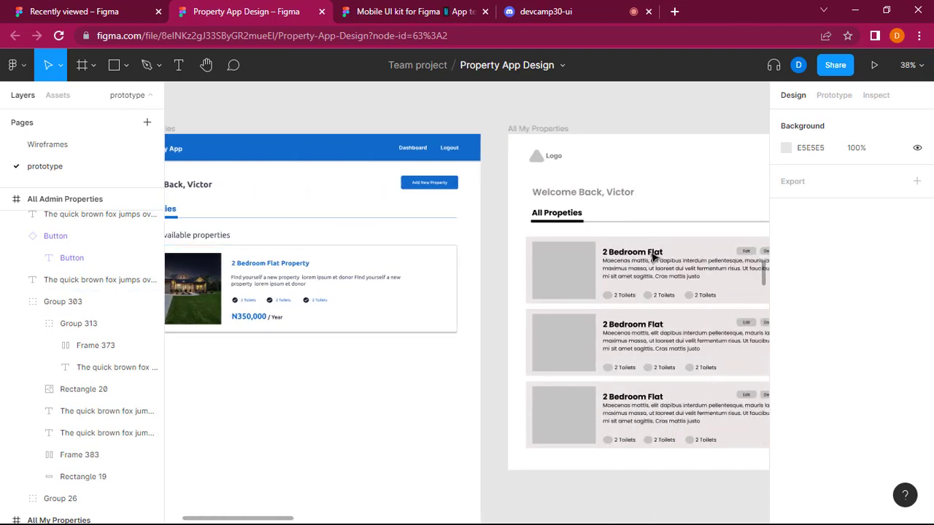
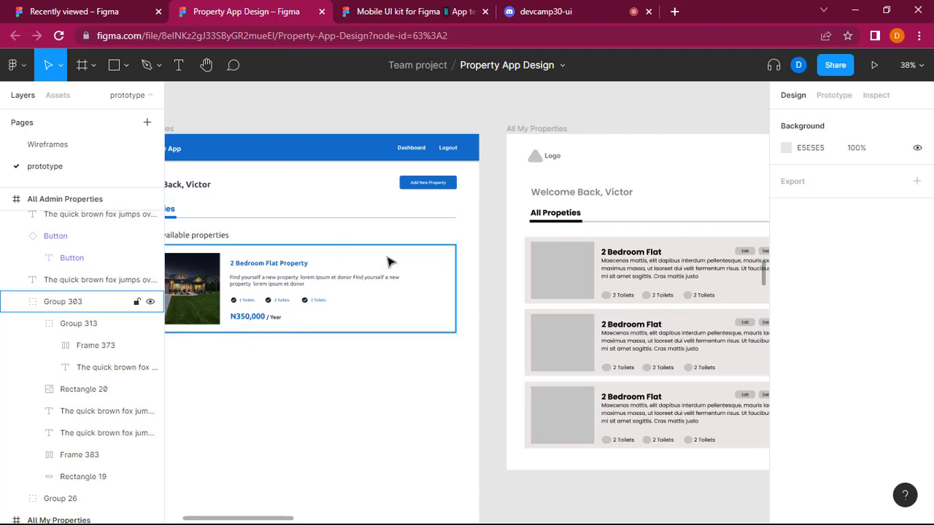
Copy the Add New Property button into the property card group and place it at X 960, Y 455.
click(433, 182)
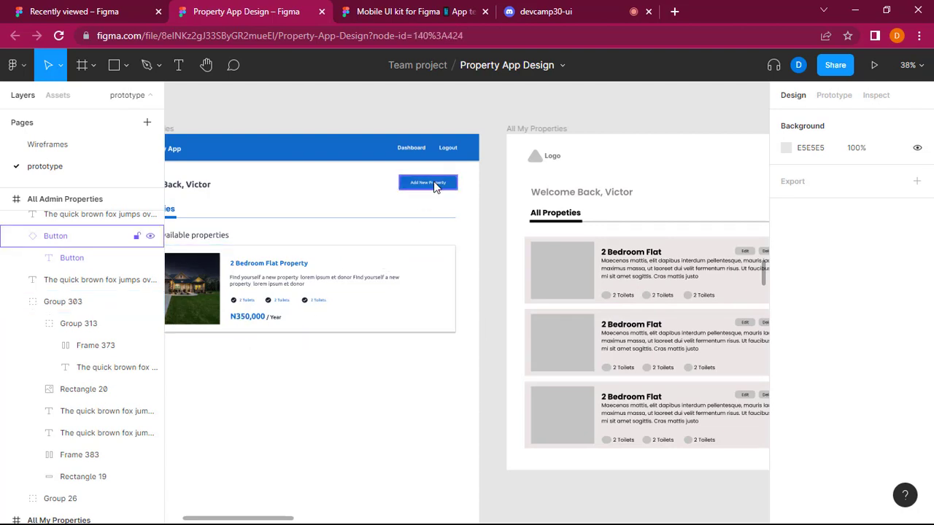
key(ctrl+c)
key(ctrl+v)
click(402, 261)
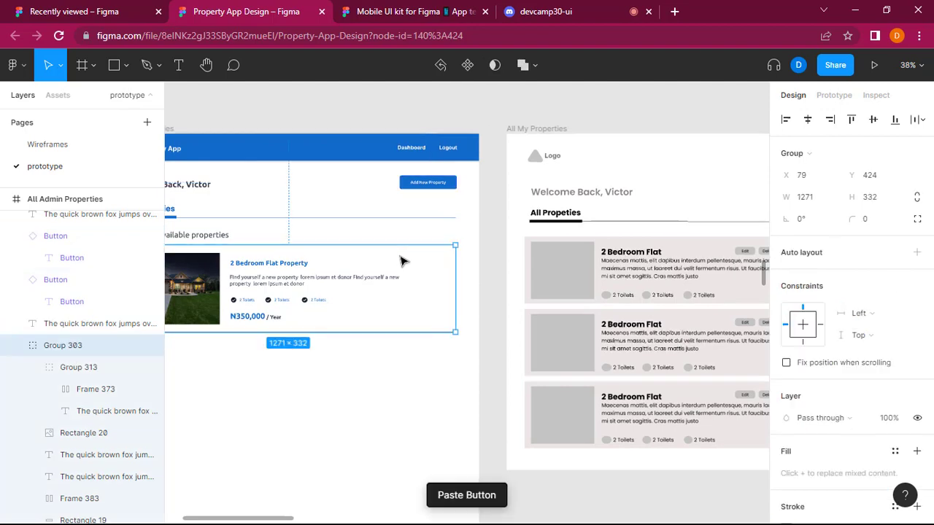
key(ctrl+v)
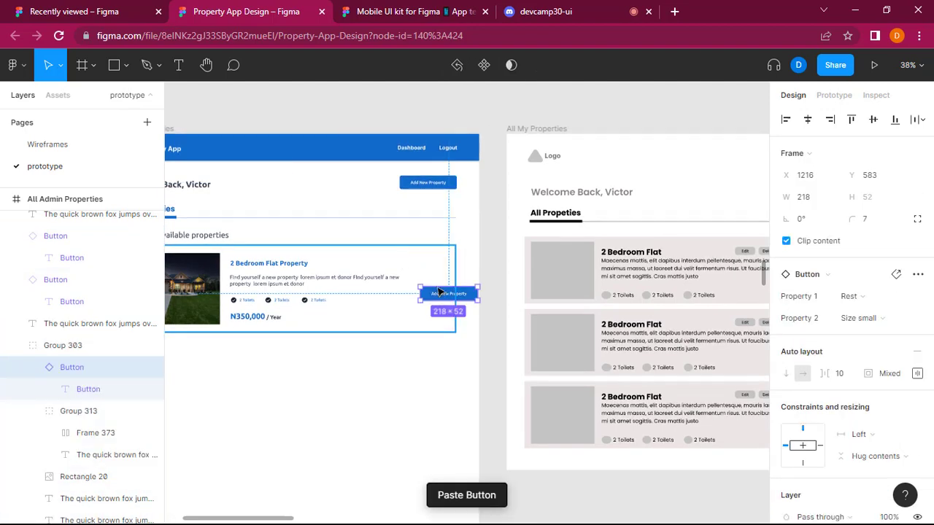
drag(441, 300, 375, 267)
Relabel the copied button in the property card as Edit and narrow it to a width of 159.
double_click(378, 264)
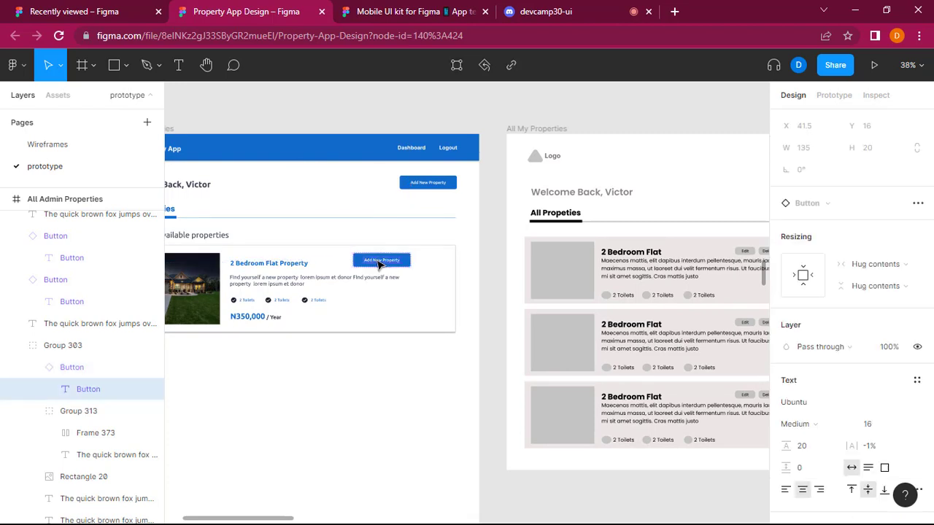
key(Return)
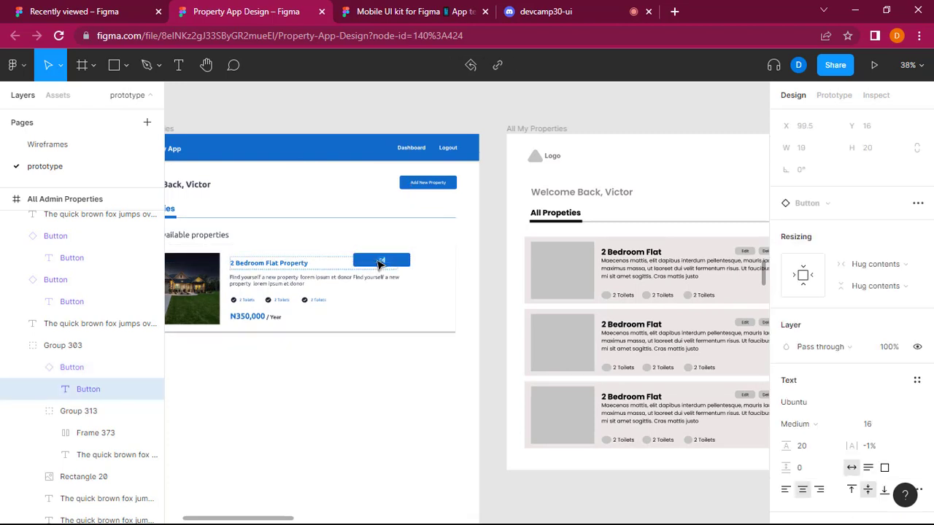
text(Edit)
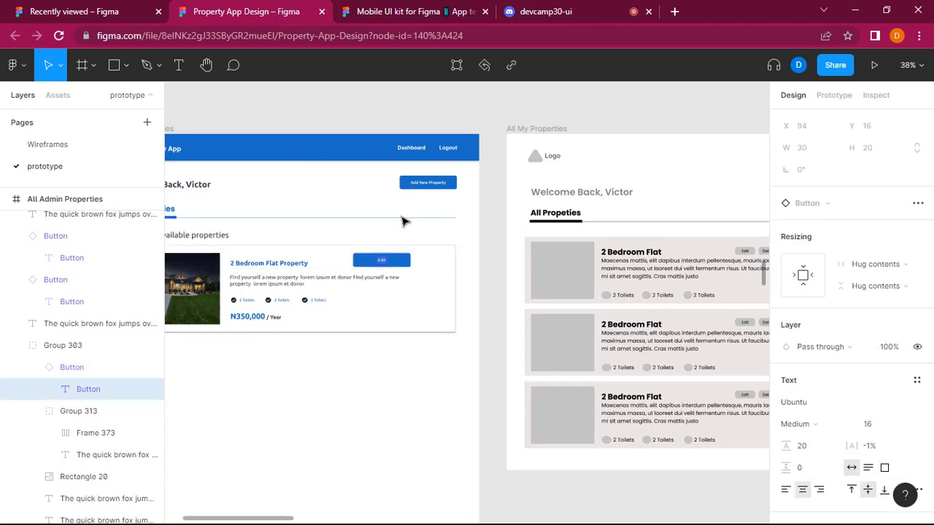
click(413, 264)
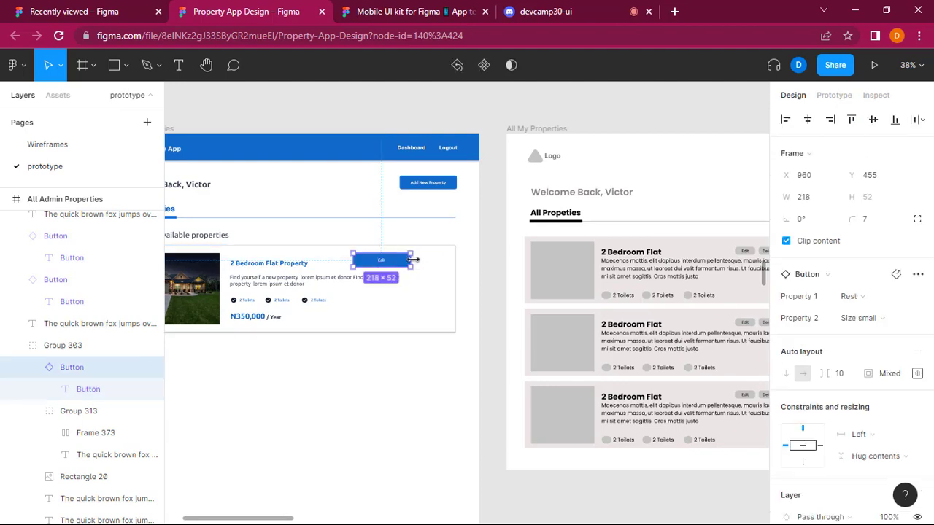
drag(403, 260, 389, 259)
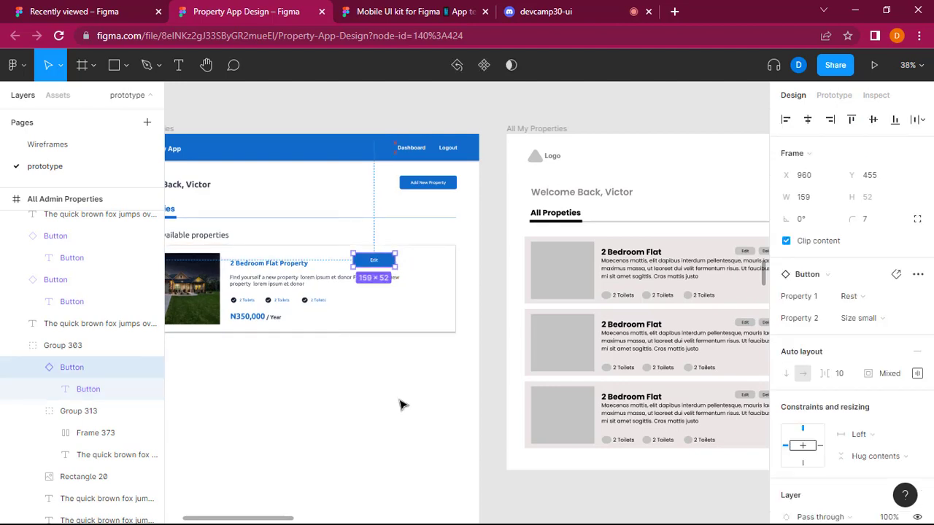
Duplicate the Edit button inside the property card and place the copy beside it at X 1154, Y 455.
click(384, 315)
double_click(375, 262)
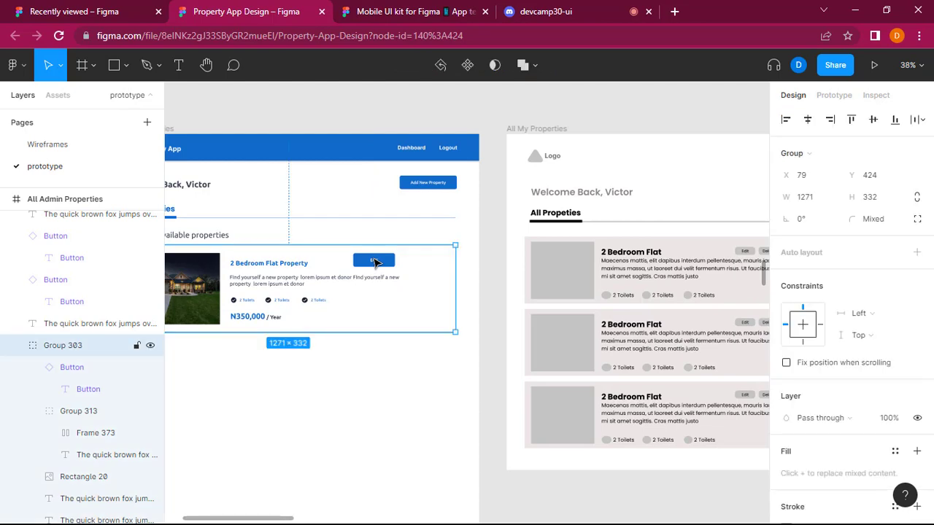
click(422, 311)
key(ctrl+v)
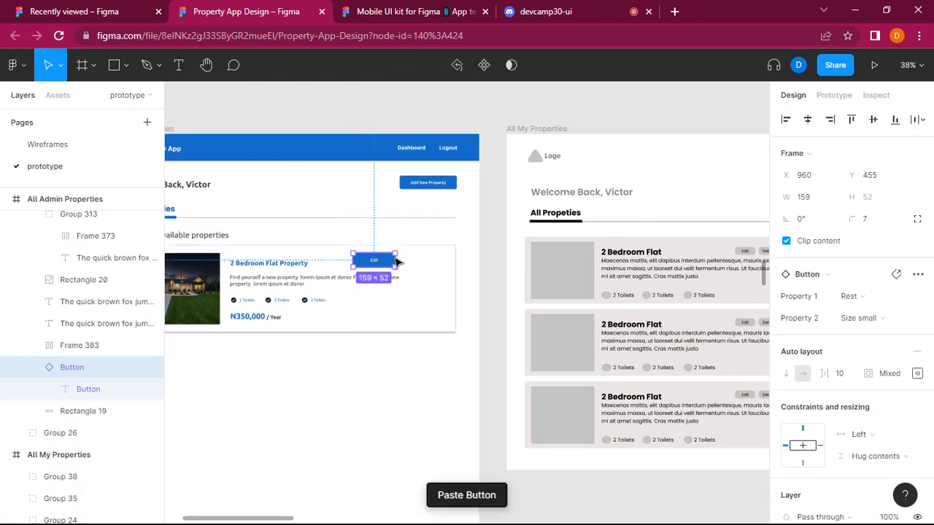
drag(410, 261, 424, 261)
scroll(317, 344, left, 3)
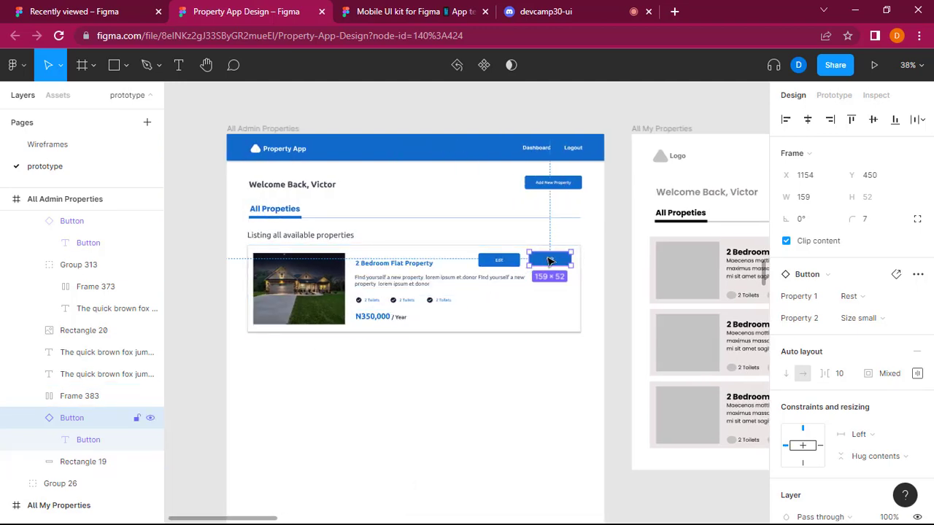
drag(549, 261, 553, 264)
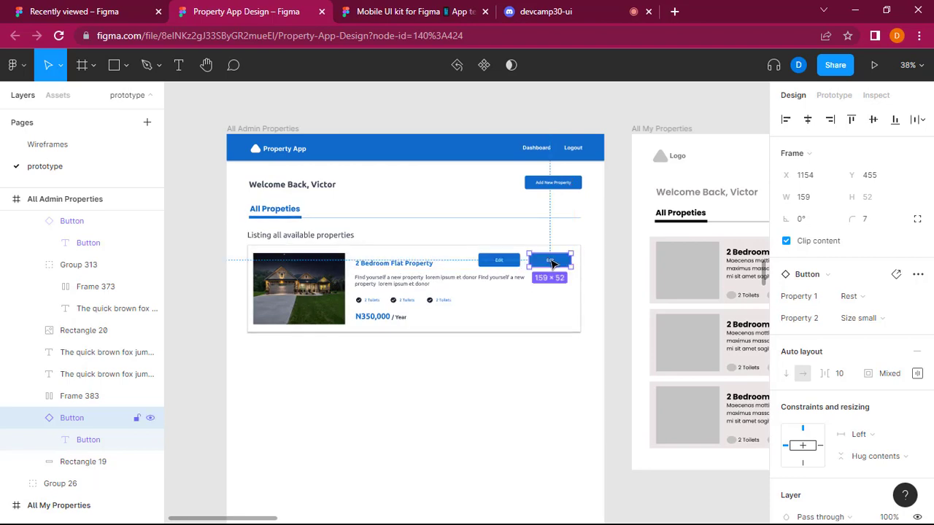
Change the label of the duplicated button in the property card to Delete.
double_click(553, 267)
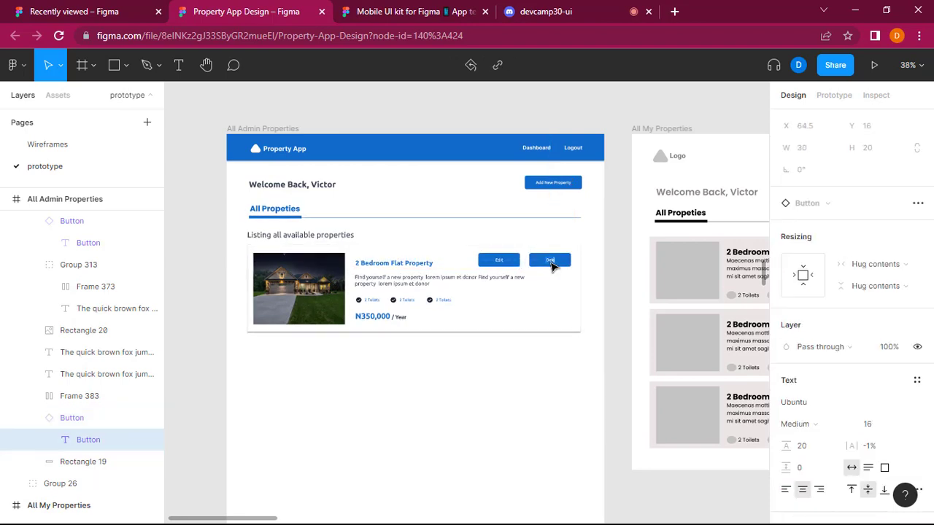
text(Delete)
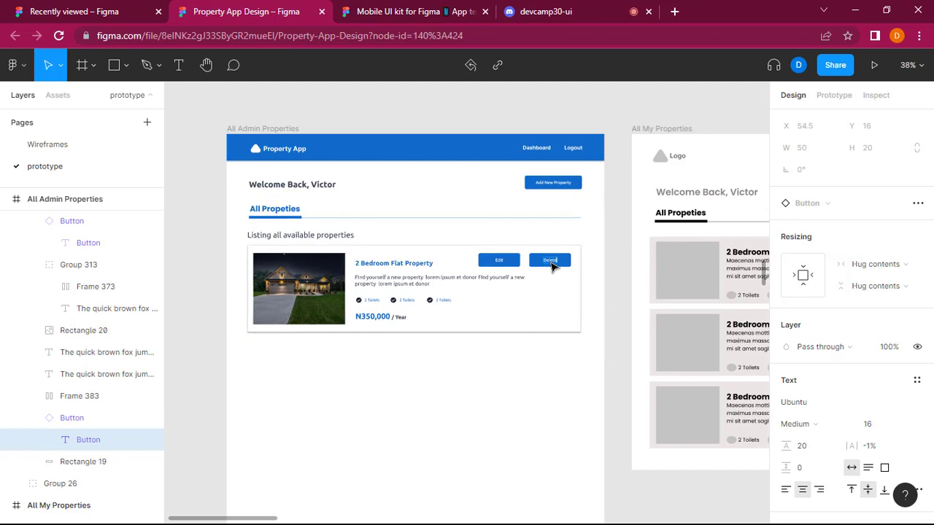
key(Escape)
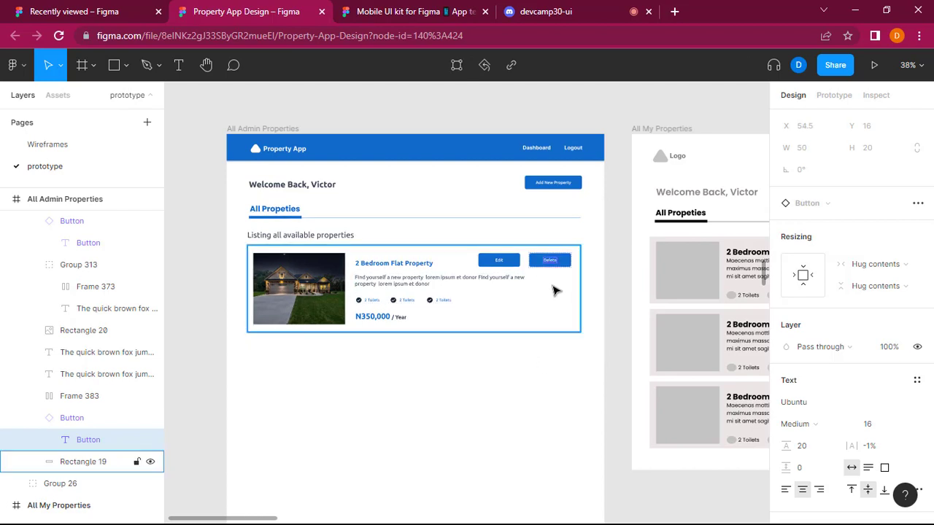
click(520, 477)
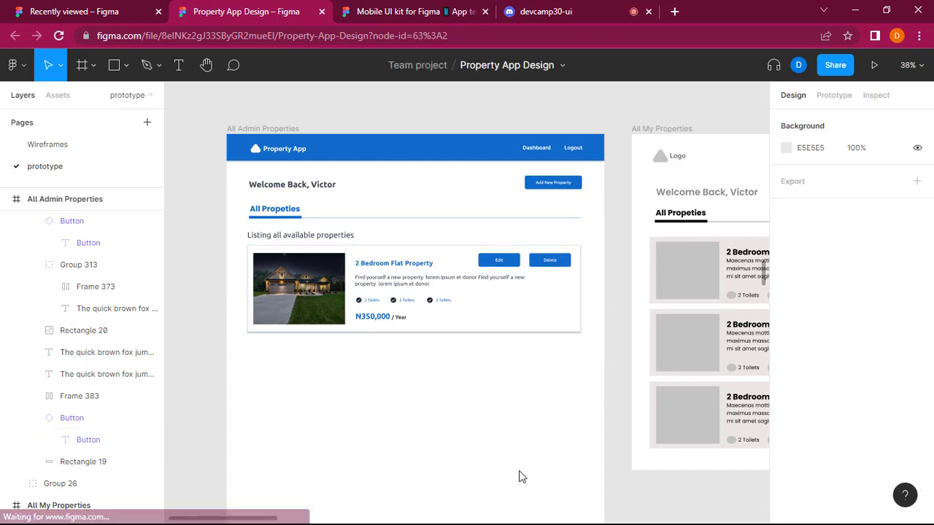
Move the Edit button closer to the Delete button, to X 970, Y 455.
click(501, 260)
double_click(504, 261)
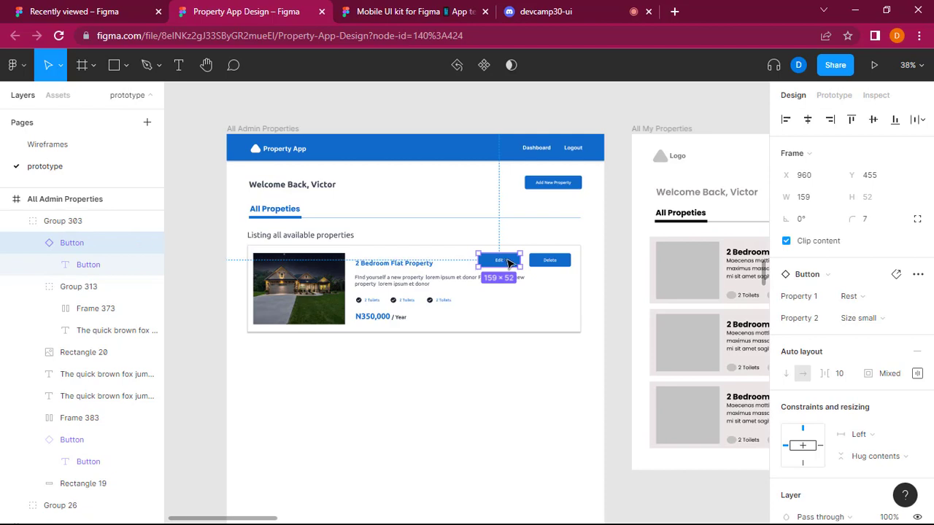
drag(509, 262, 509, 264)
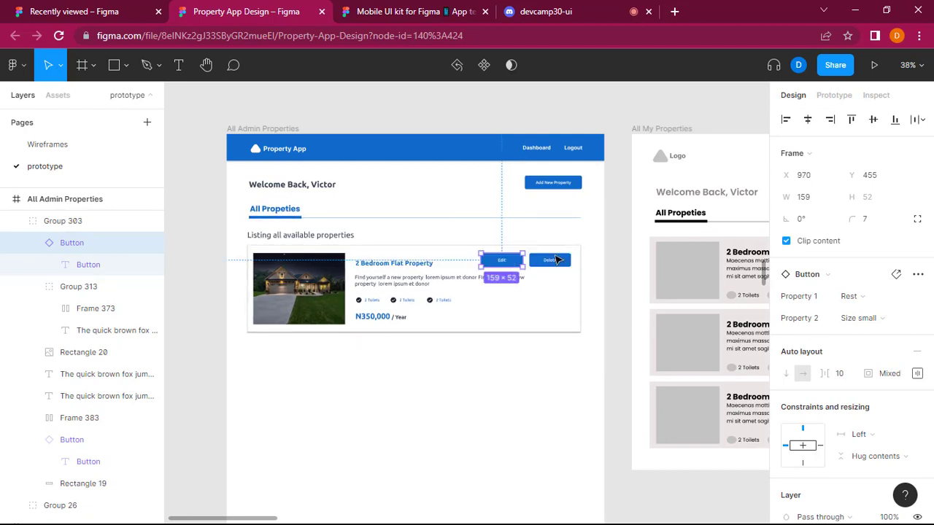
Combine the Edit and Delete buttons in a horizontal auto layout and nudge the row slightly down and right.
shift+click(556, 259)
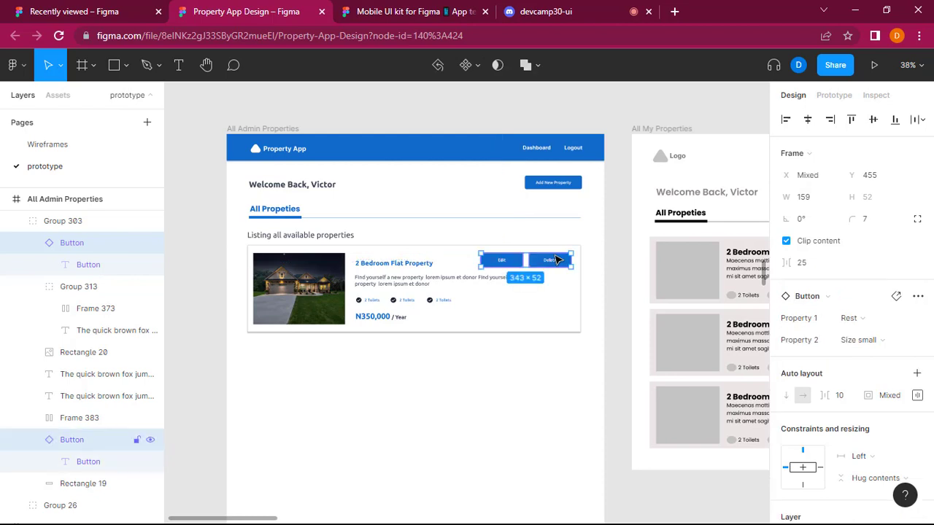
key(shift+a)
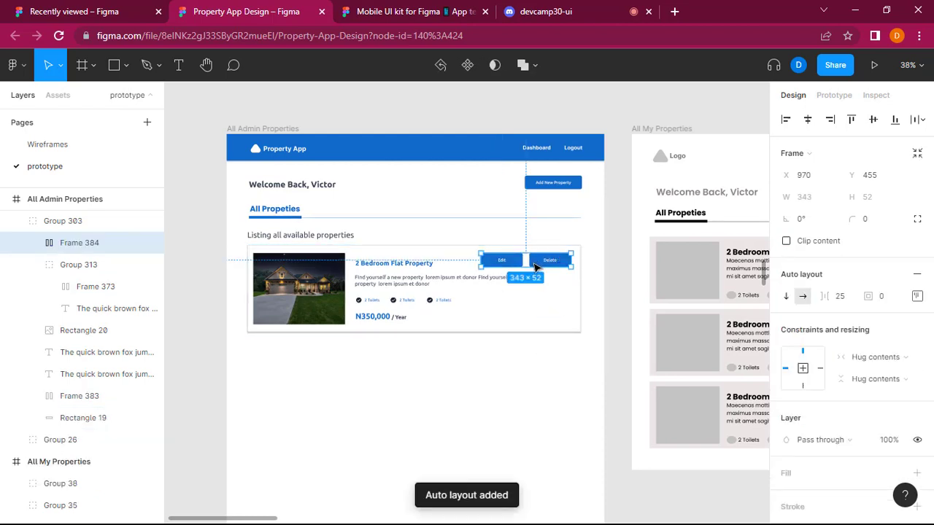
drag(537, 268, 536, 265)
click(484, 442)
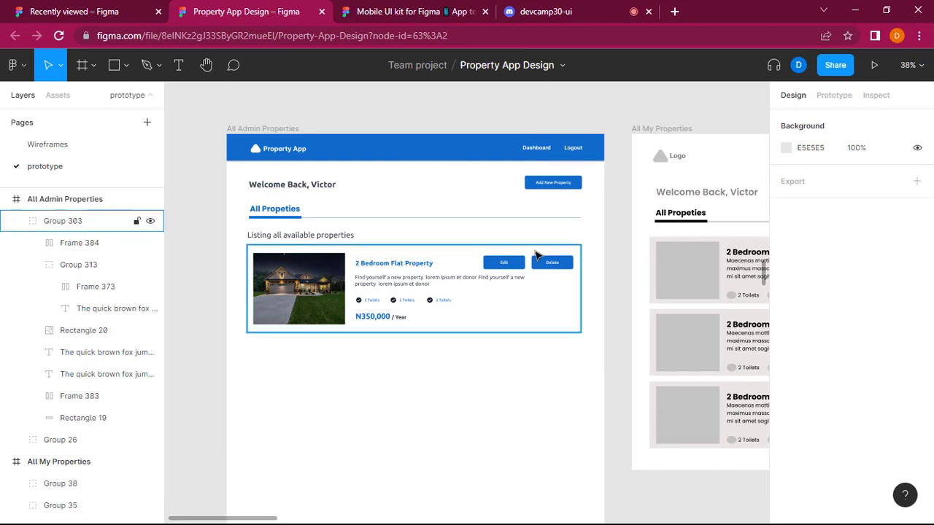
Move the Edit and Delete button row to the card's lower-right corner at X 970, Y 647.
click(528, 264)
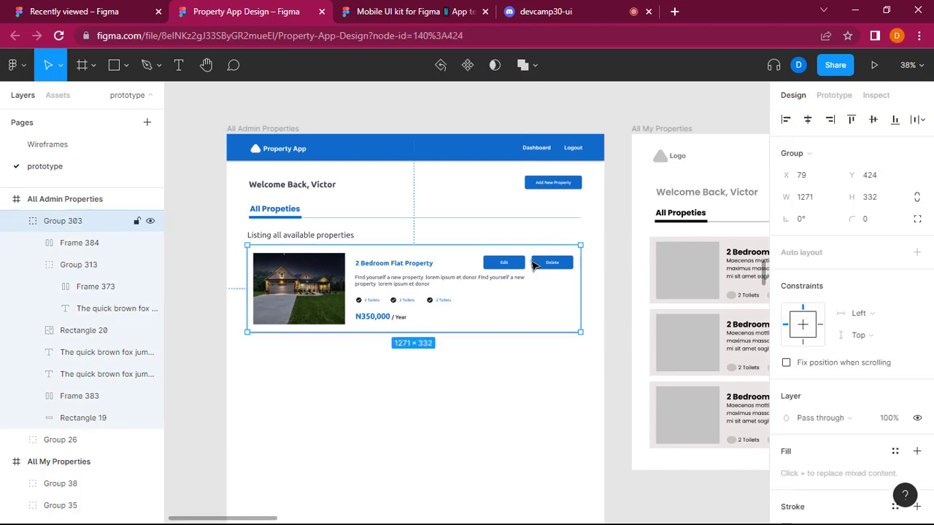
double_click(533, 266)
drag(531, 269, 525, 311)
click(519, 400)
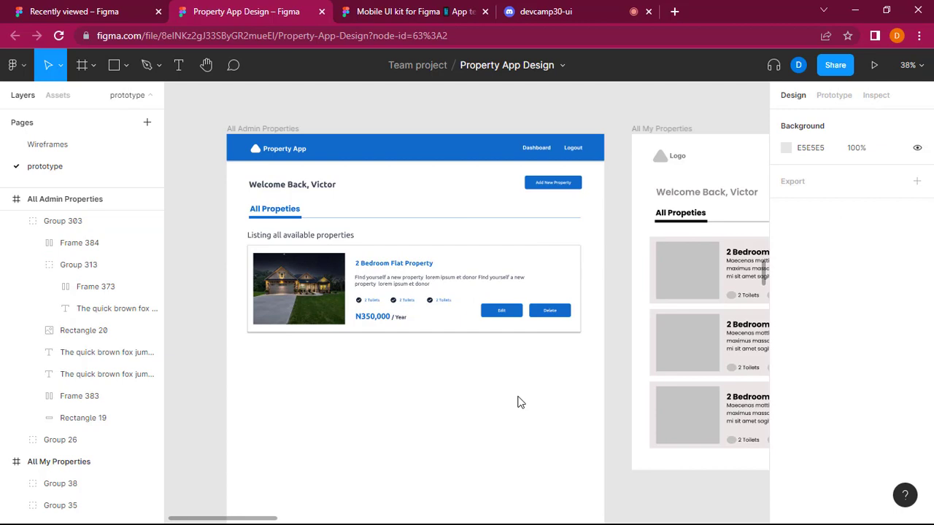
Nudge the Edit and Delete button row slightly lower in the property card, keeping X at 970.
scroll(519, 400, up, 3)
scroll(520, 401, up, 1)
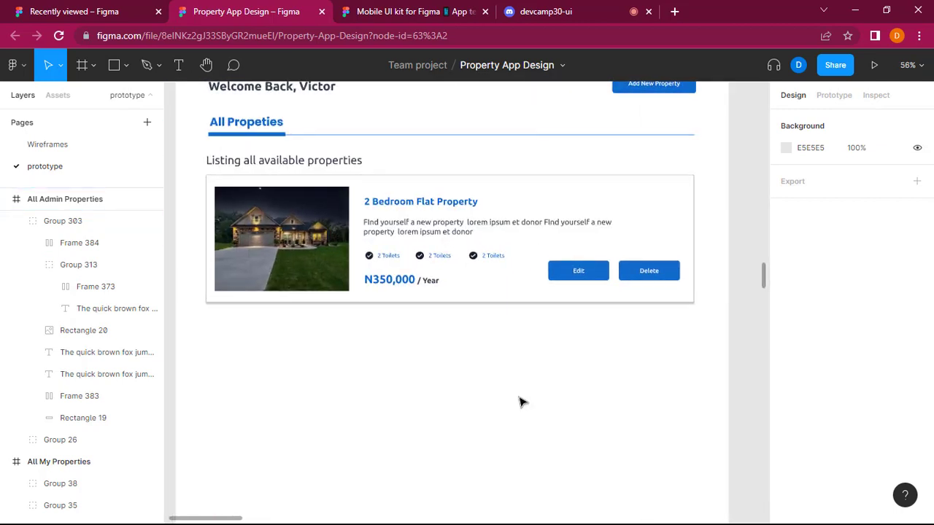
click(615, 273)
double_click(616, 274)
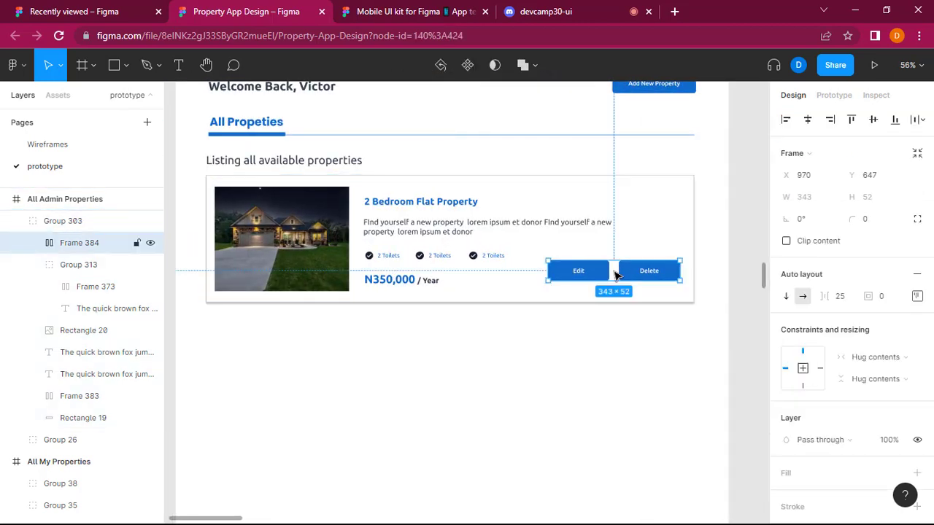
drag(616, 276, 617, 276)
click(611, 434)
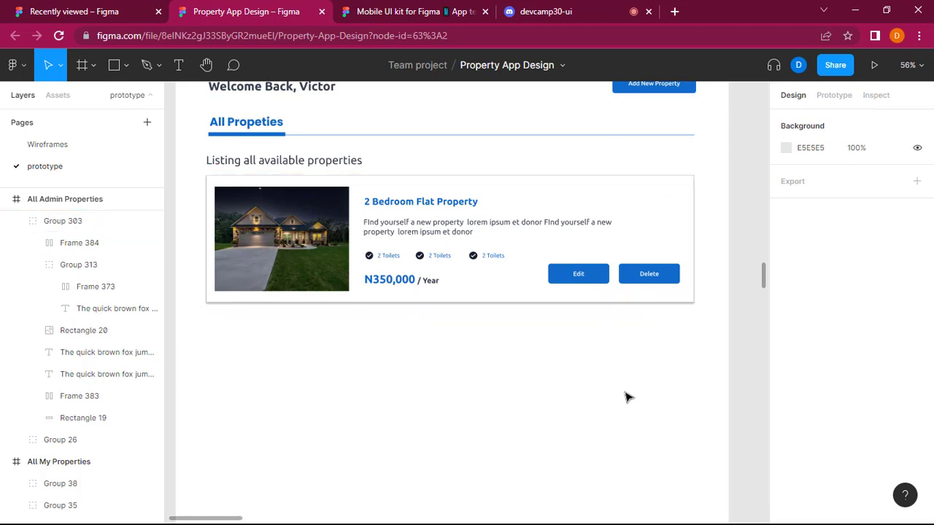
Browse the Mobile UI kit file's Buttons and Icons pages for a more-options icon and compare it with the property card.
click(675, 193)
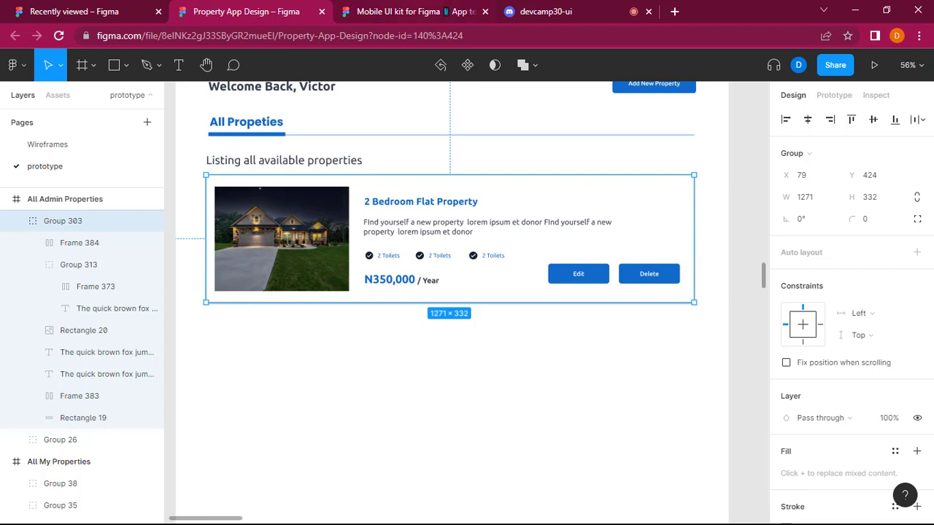
click(414, 12)
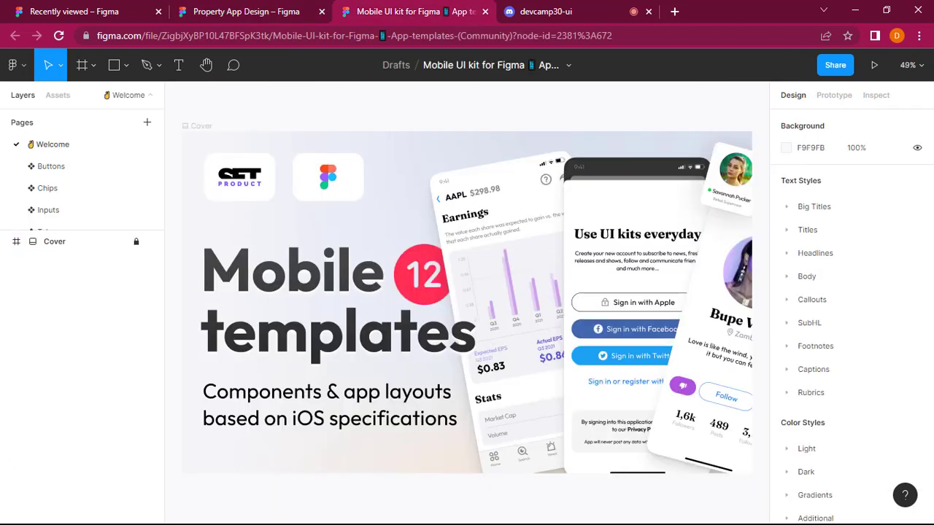
click(42, 168)
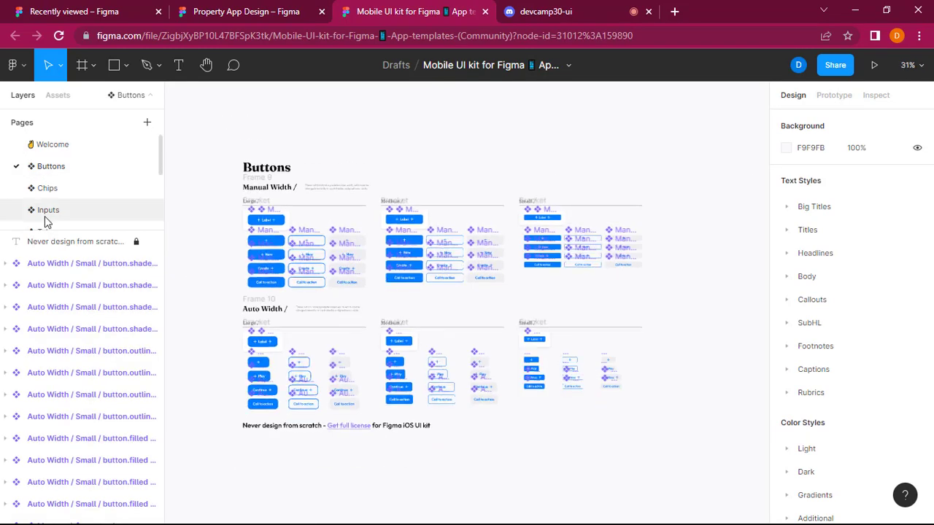
scroll(45, 219, down, 4)
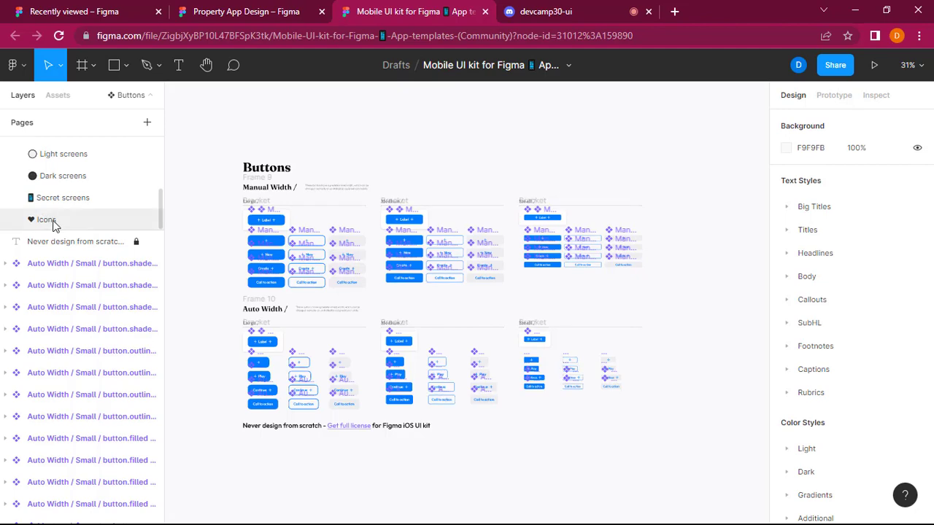
click(46, 220)
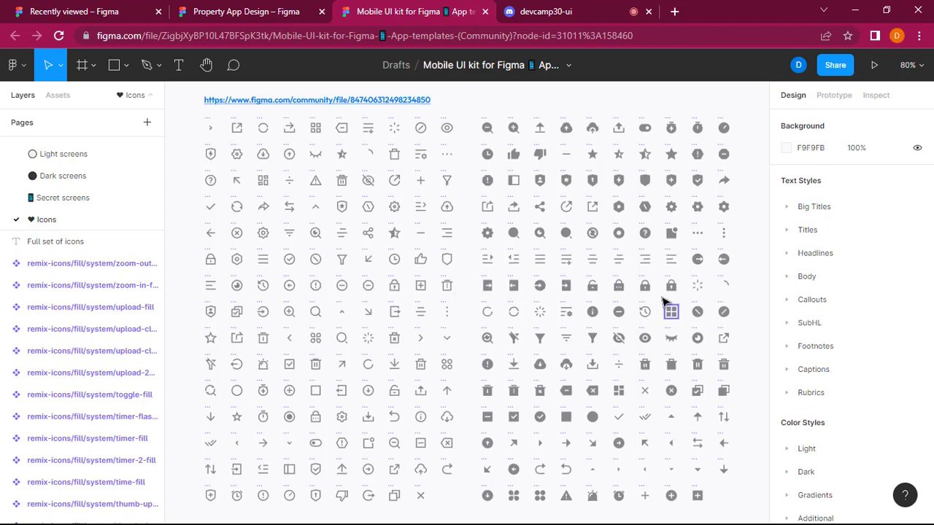
scroll(663, 302, right, 3)
scroll(663, 302, up, 5)
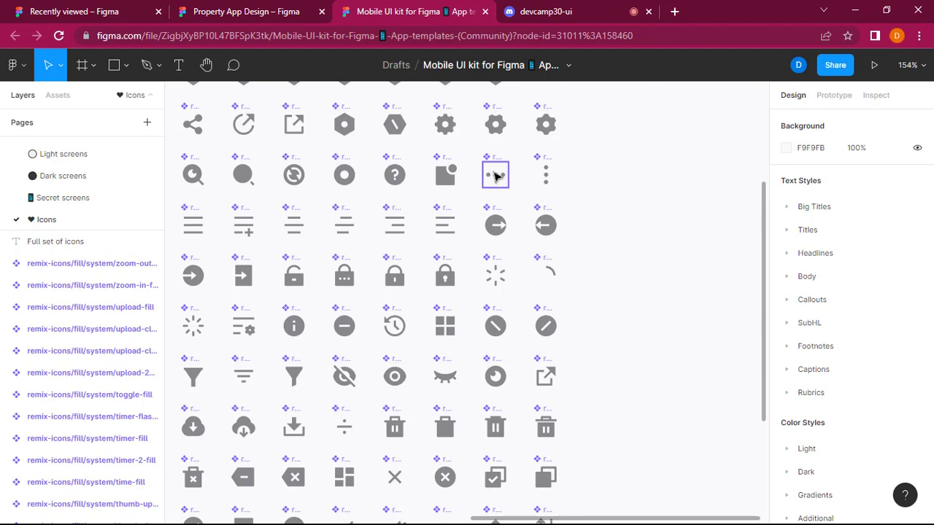
click(269, 5)
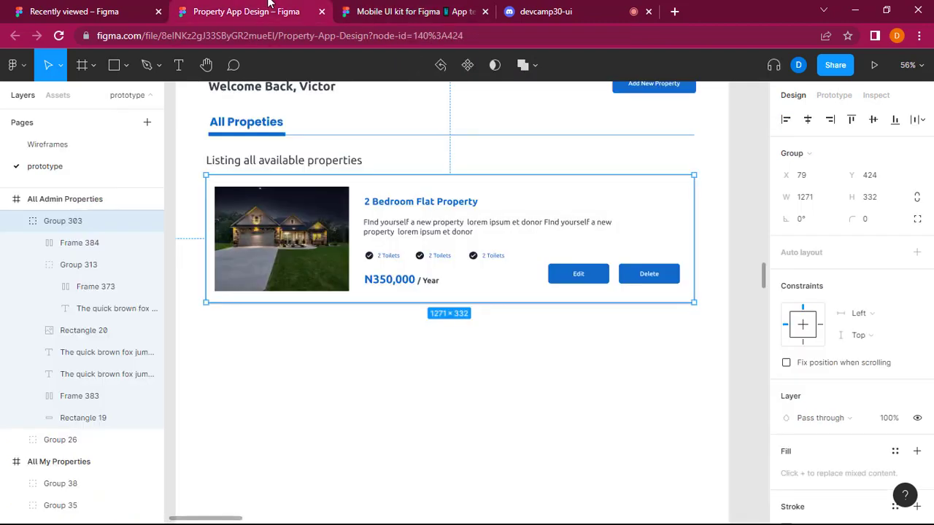
click(371, 6)
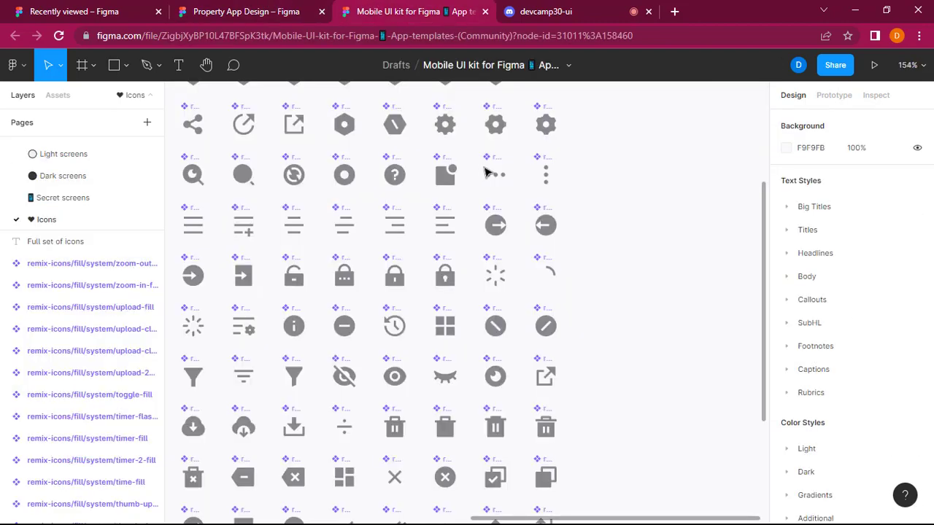
click(182, 6)
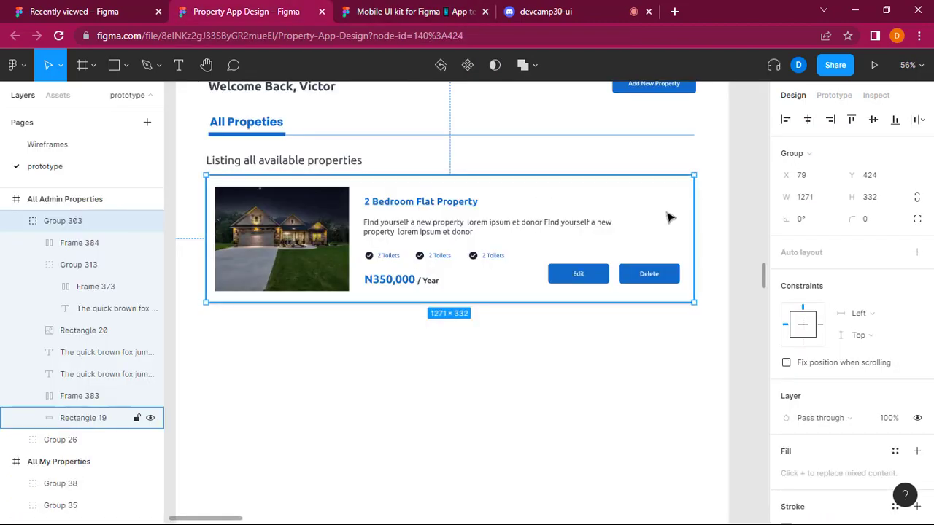
Try the copied more-fill icon in the upper-right corner of the property card, and remove it.
key(ctrl+v)
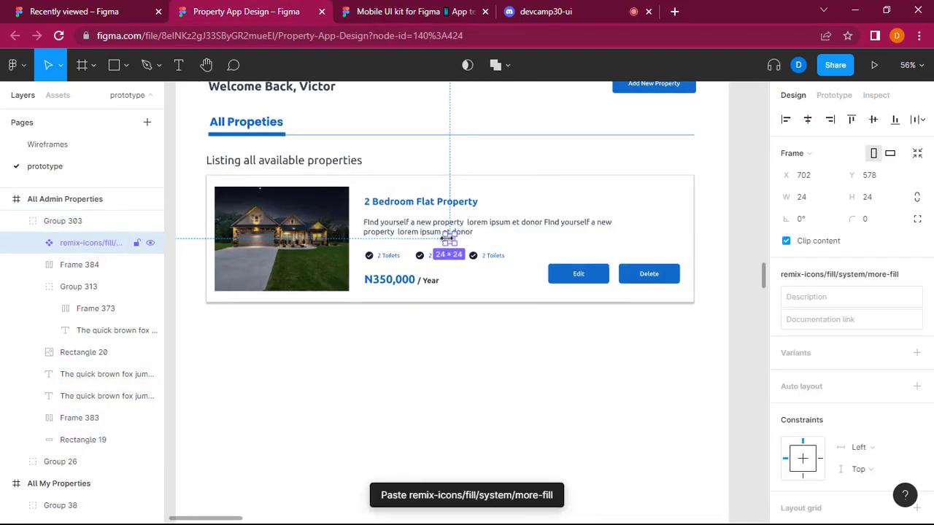
drag(451, 243, 675, 200)
click(713, 243)
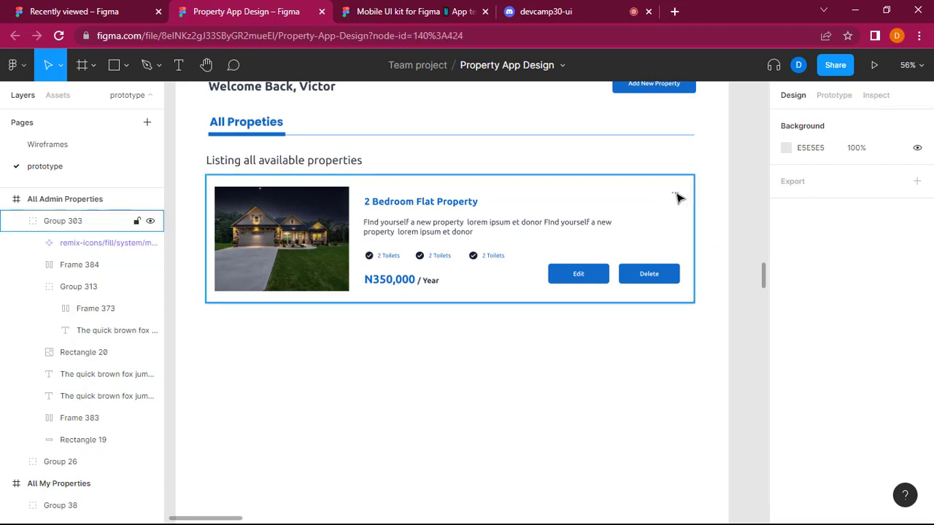
click(677, 198)
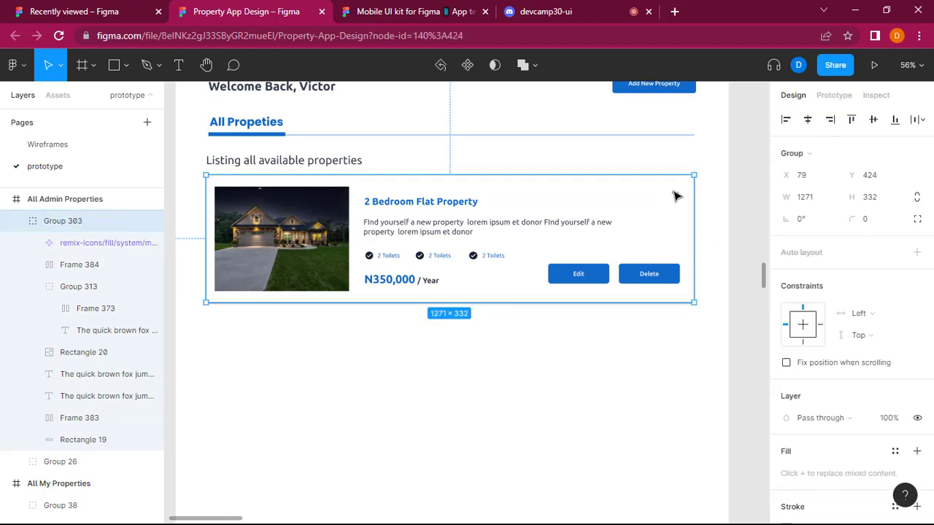
double_click(676, 196)
key(Escape)
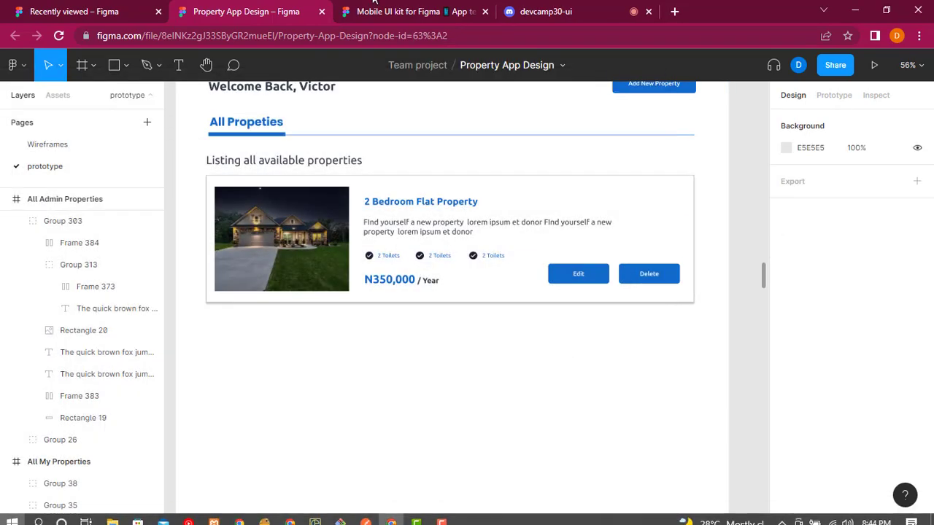
click(373, 7)
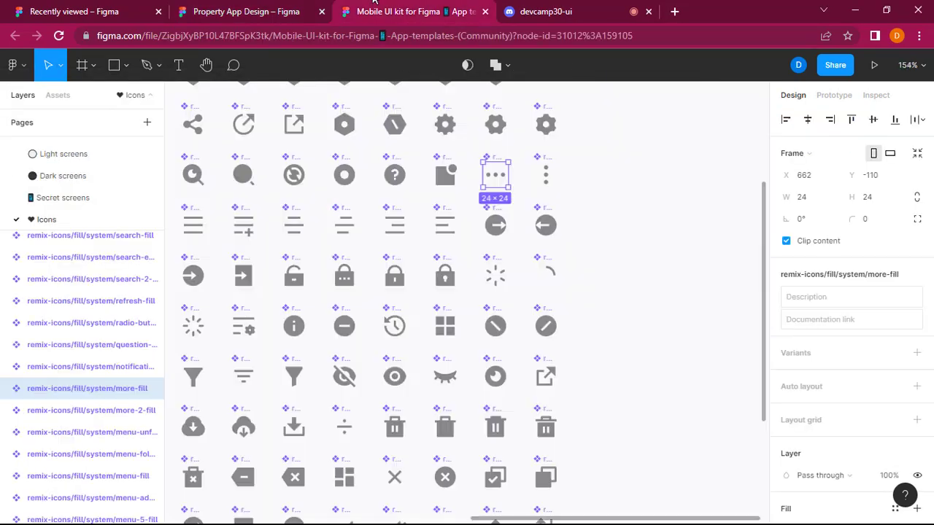
scroll(542, 413, down, 5)
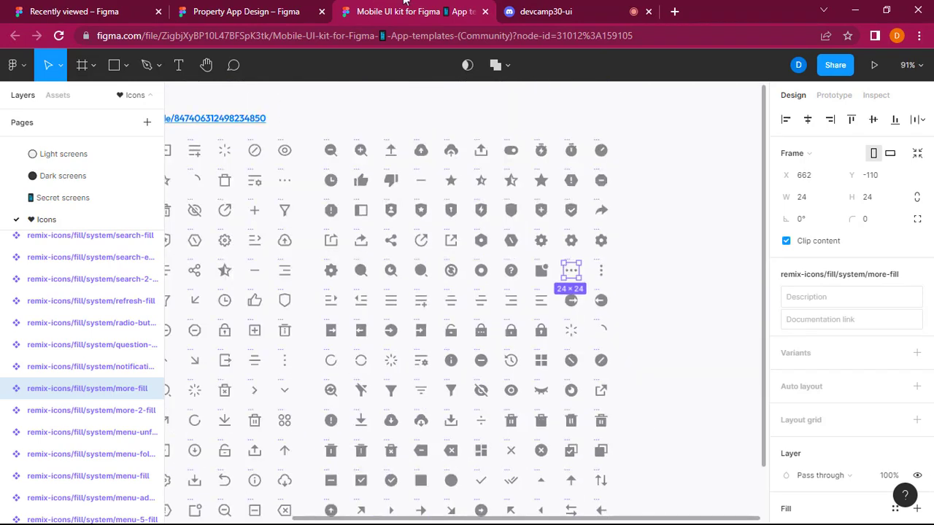
click(292, 9)
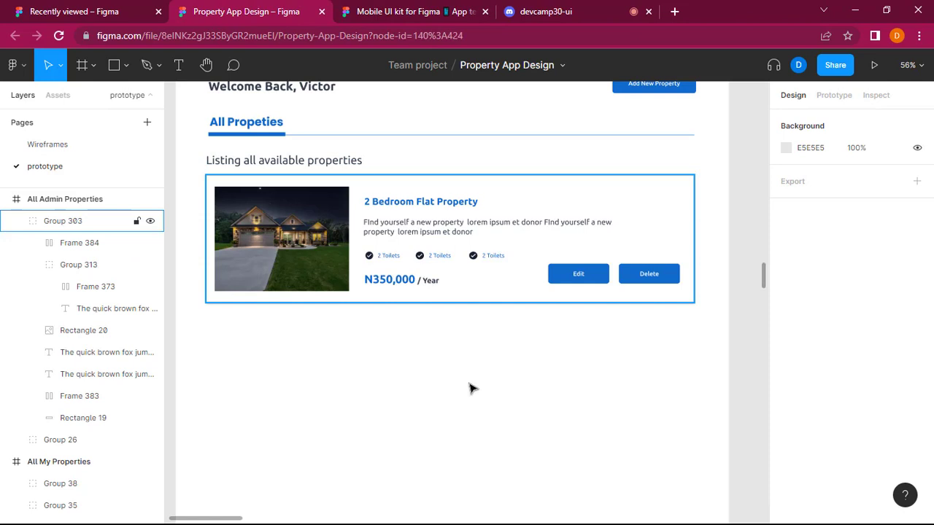
click(573, 275)
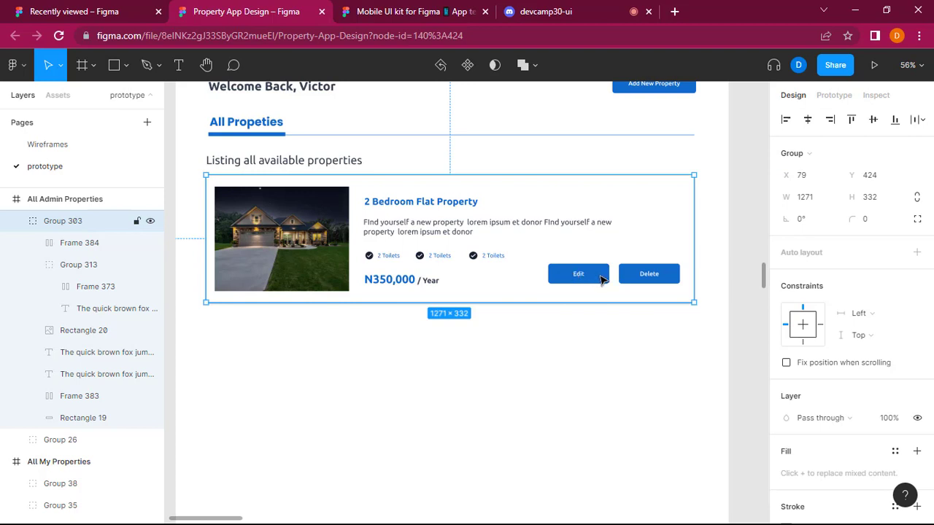
double_click(602, 279)
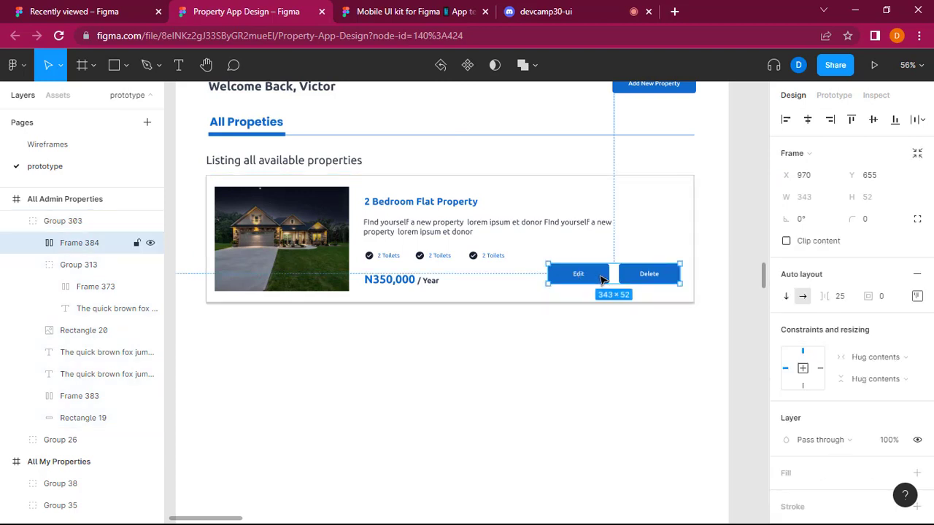
click(659, 360)
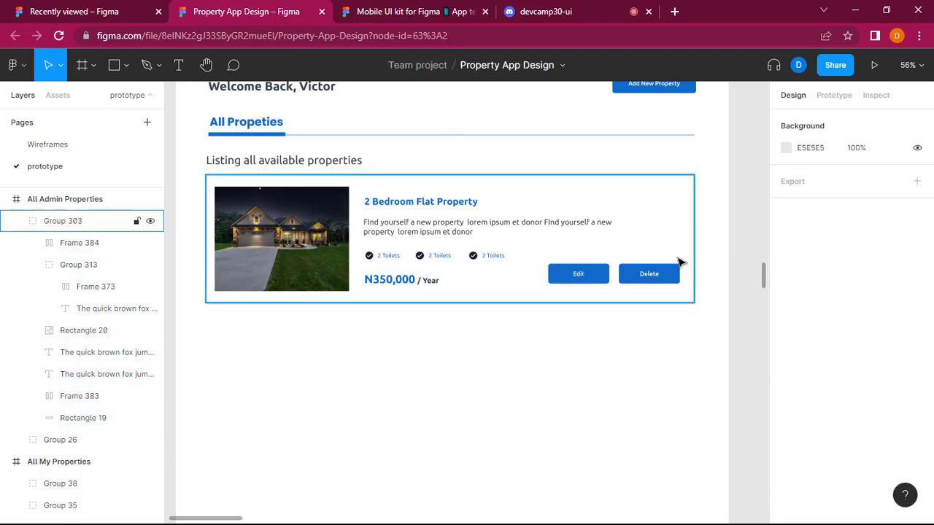
Duplicate the whole property card group and place the copy directly below the original at X 79, Y 800.
click(580, 189)
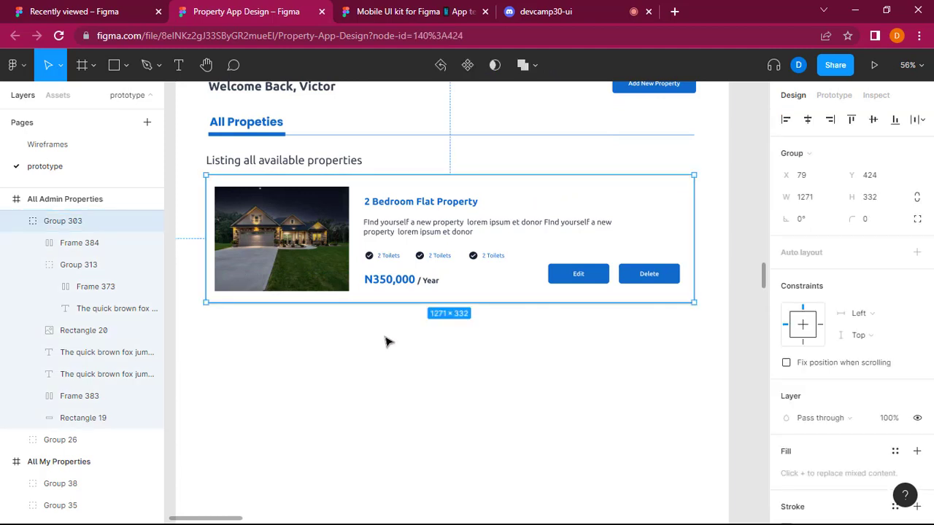
click(436, 498)
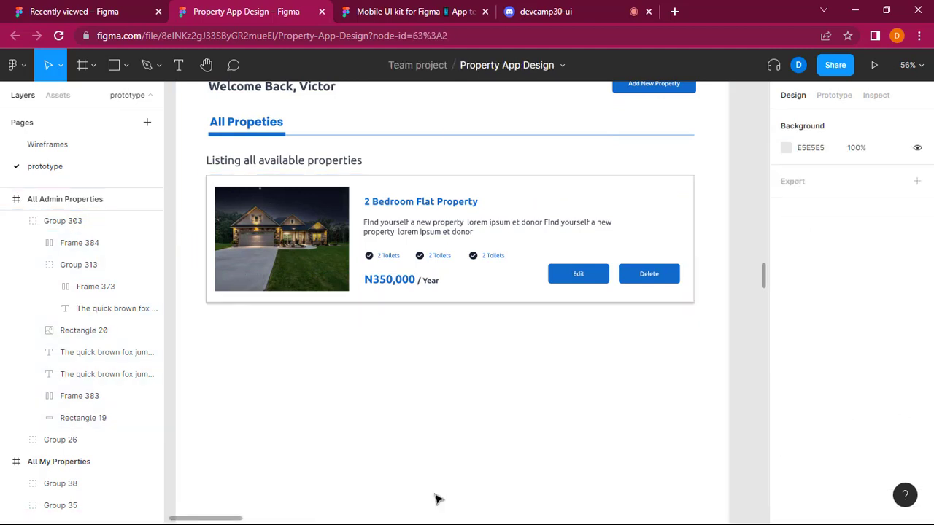
key(ctrl+v)
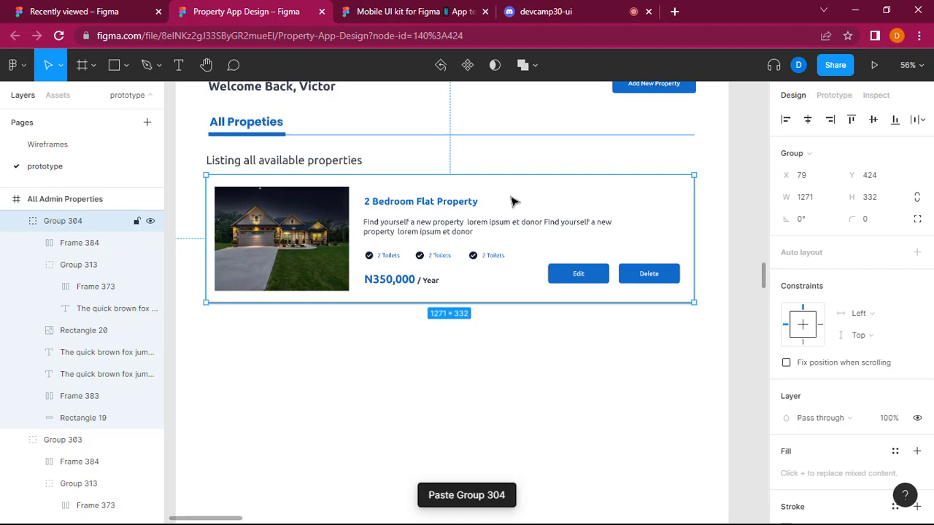
drag(513, 242, 513, 349)
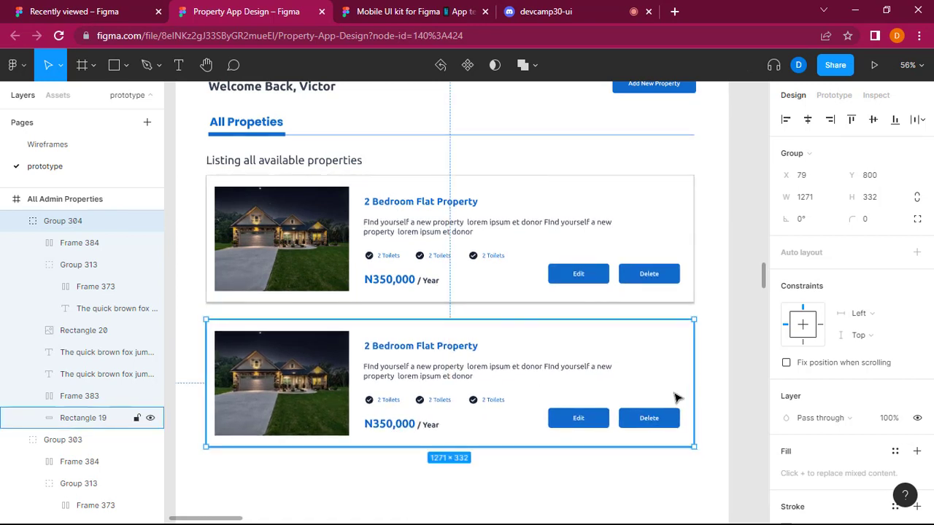
Paste a third property card and align it below the second one at X 79, Y 1172.
key(ctrl+v)
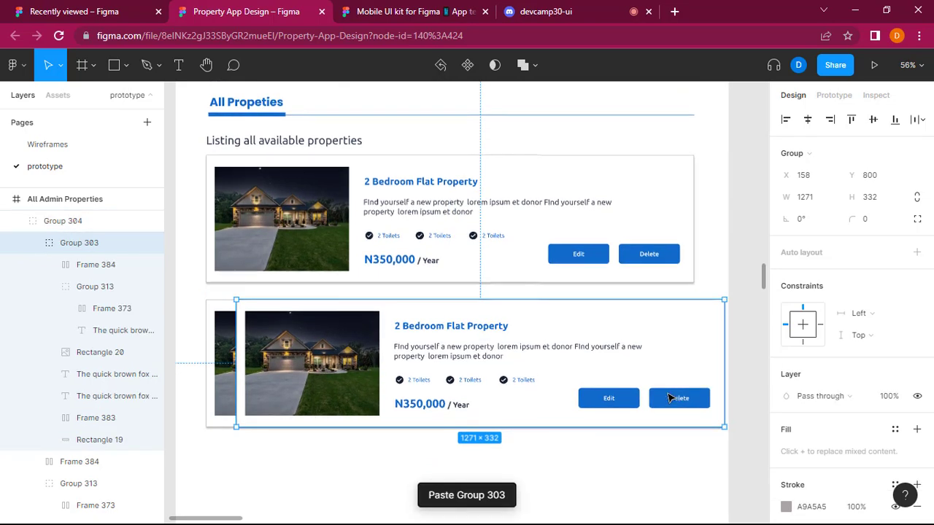
scroll(581, 376, down, 3)
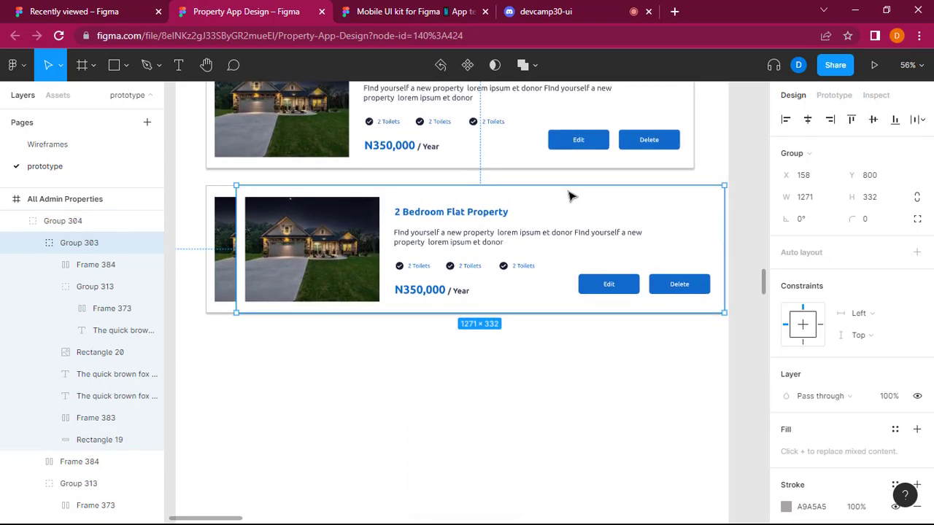
drag(562, 210, 528, 353)
scroll(528, 353, up, 3)
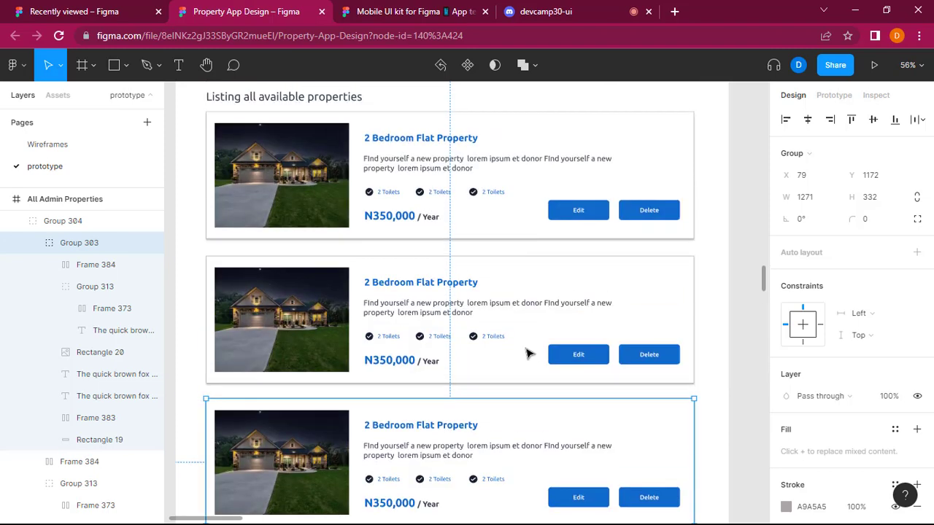
scroll(529, 353, up, 1)
ctrl+scroll(528, 353, down, 3)
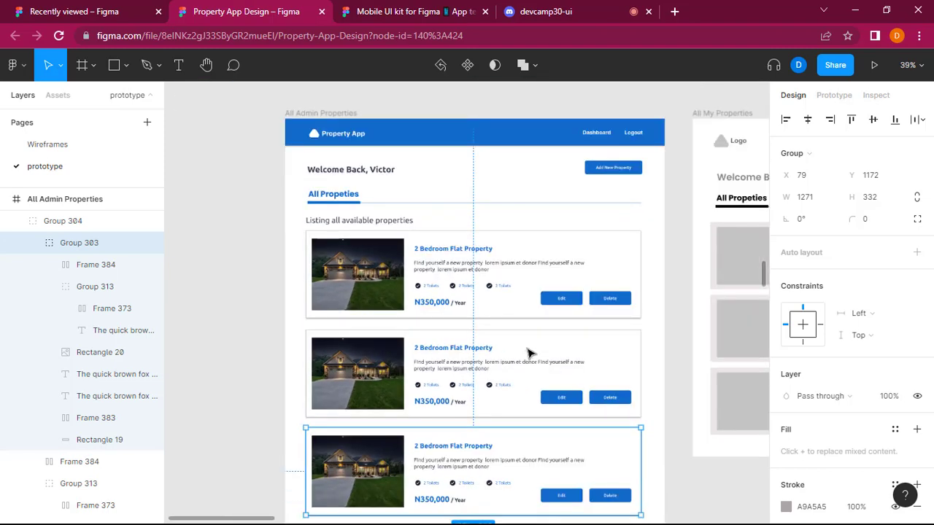
click(223, 242)
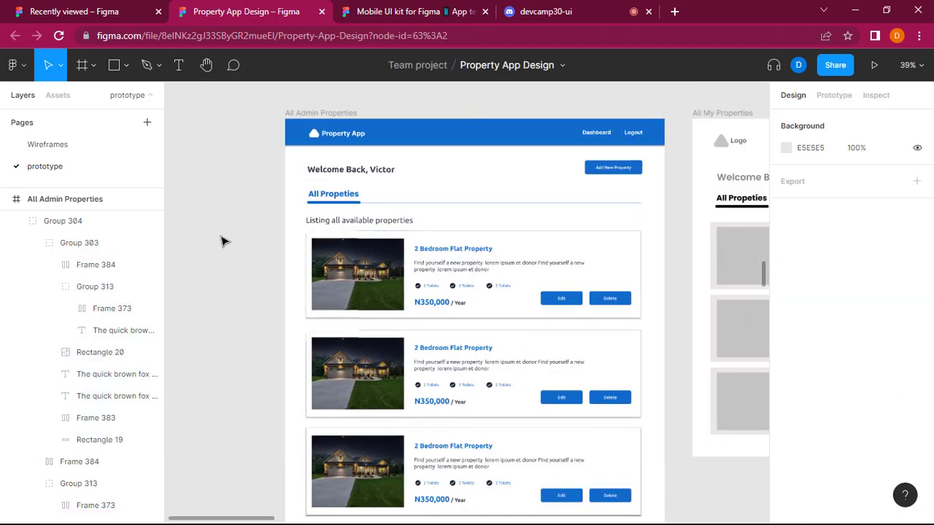
Review the All Admin Properties layout and its layer tree, from the fixed Menu Bar to the property card groups.
scroll(223, 241, down, 2)
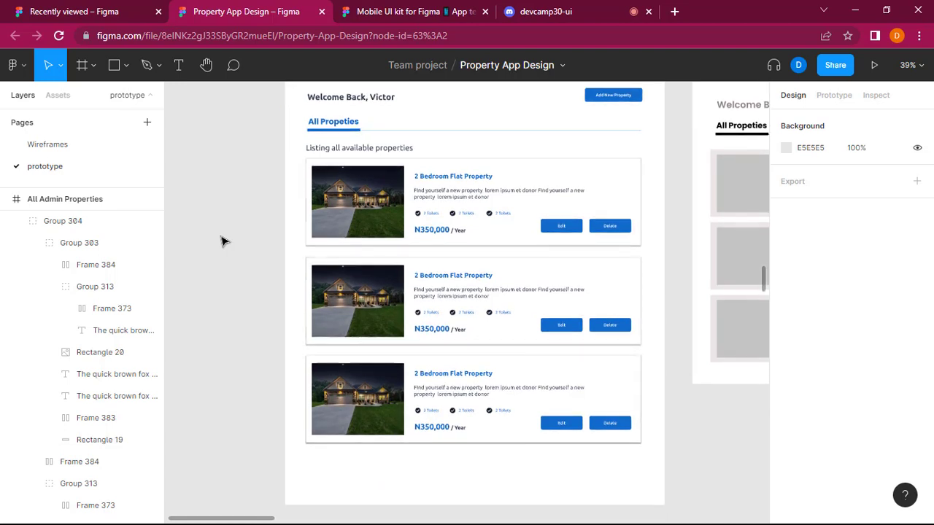
scroll(224, 242, up, 2)
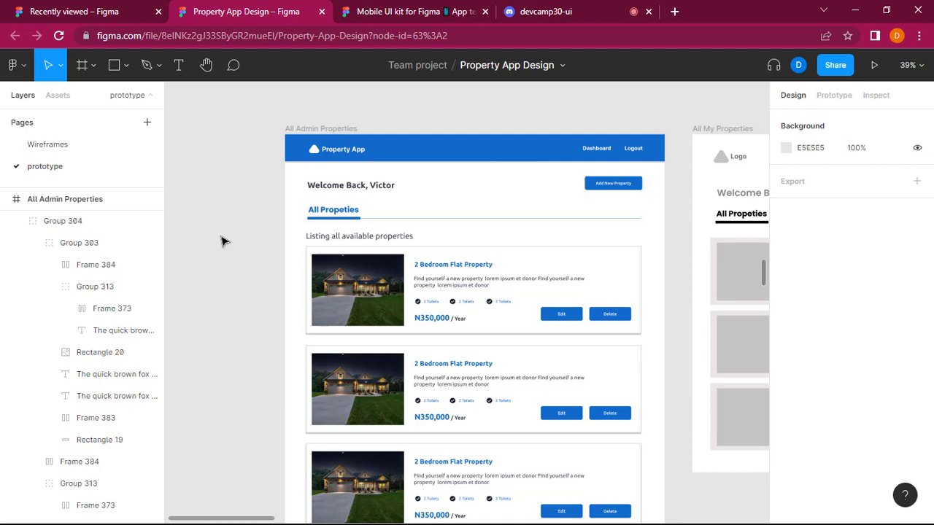
scroll(95, 277, up, 5)
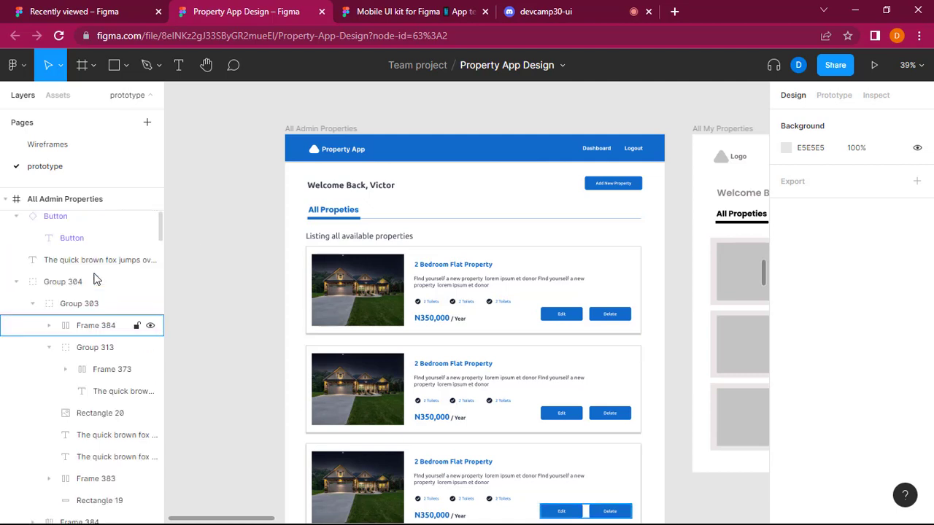
scroll(94, 280, up, 2)
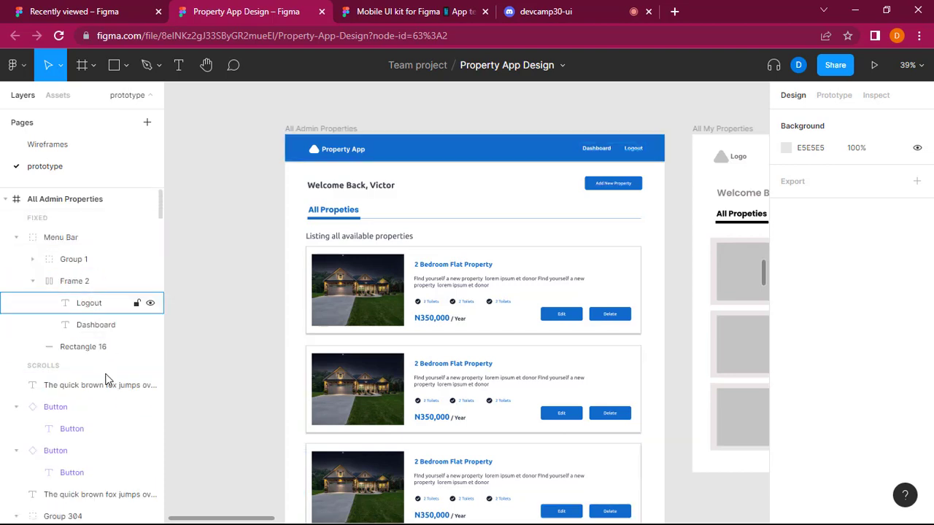
click(61, 241)
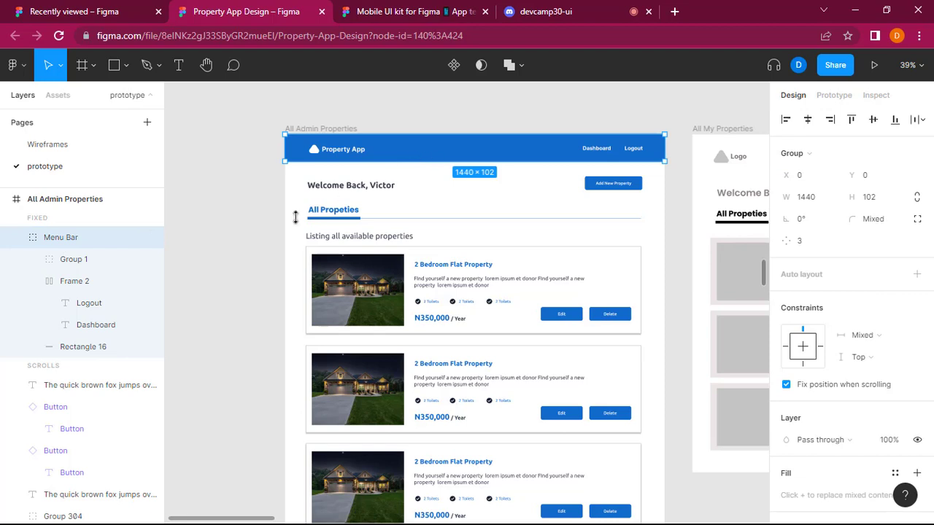
click(16, 237)
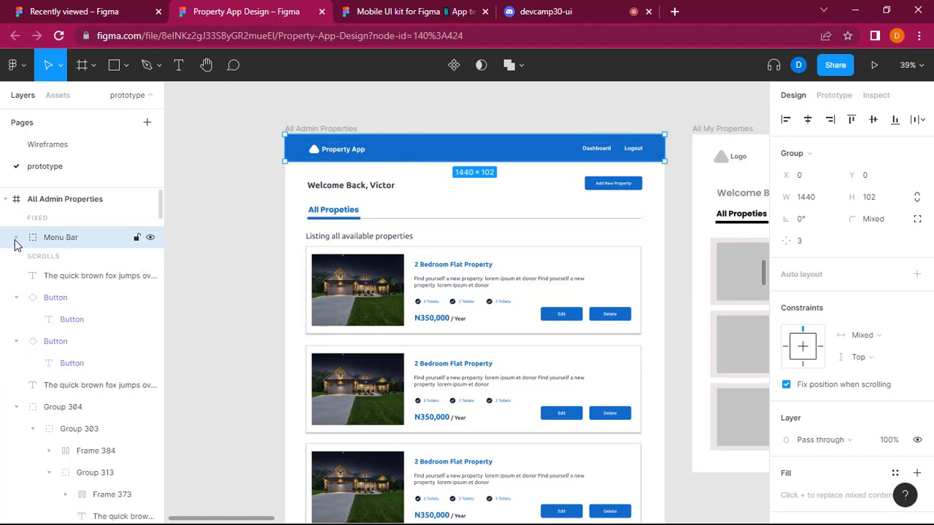
click(16, 238)
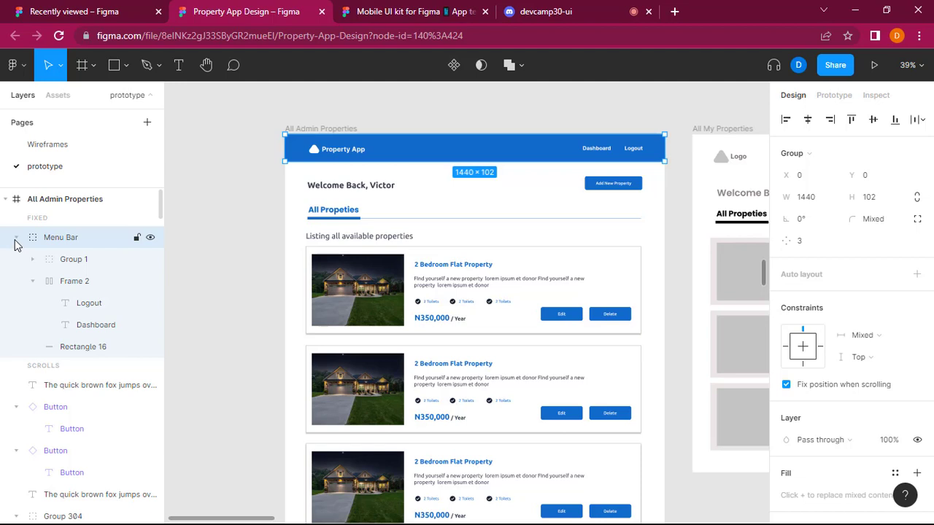
scroll(26, 394, down, 5)
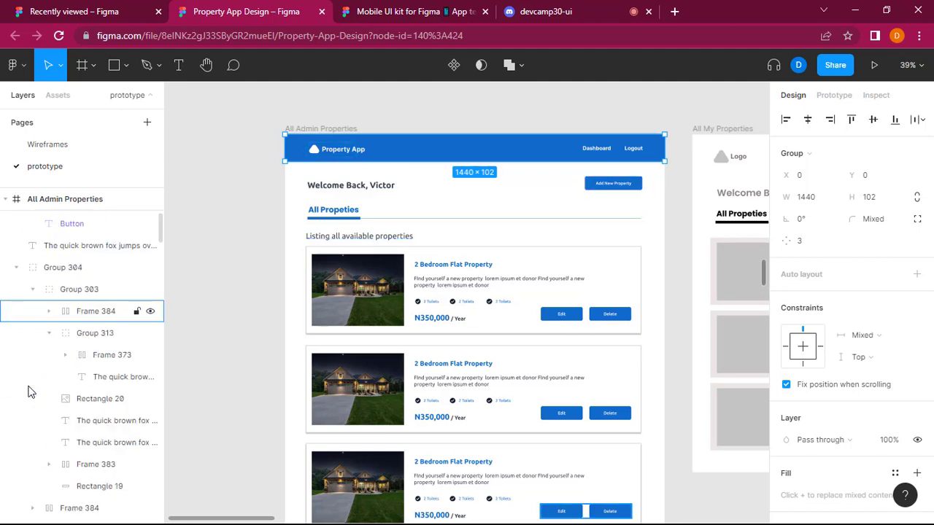
scroll(28, 393, down, 2)
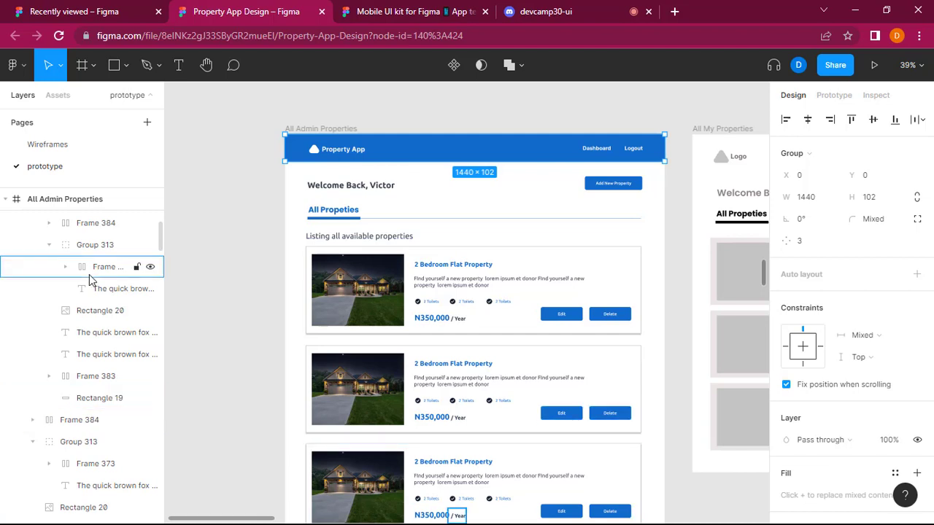
scroll(90, 280, up, 7)
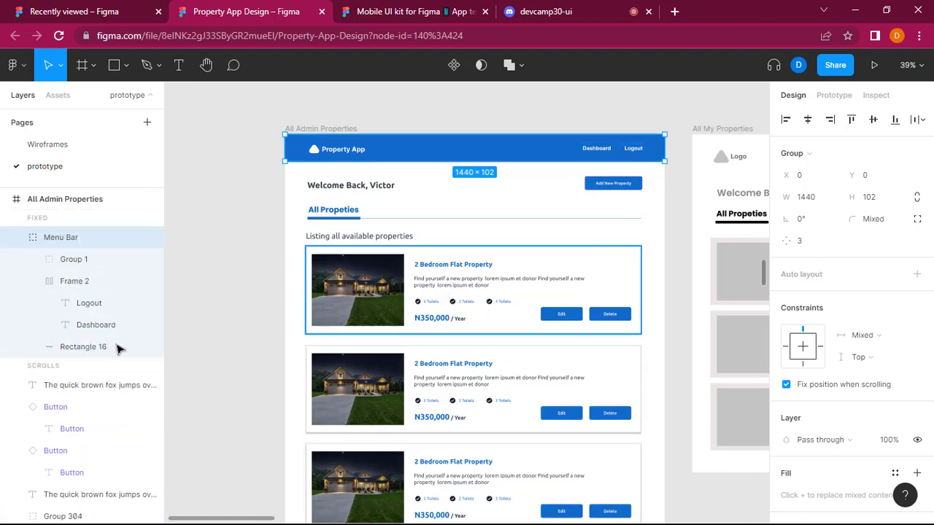
Inspect the Menu Bar's nested layers, Group 1 with the logo and Frame 2 with the links, and collapse the Menu Bar group.
click(94, 283)
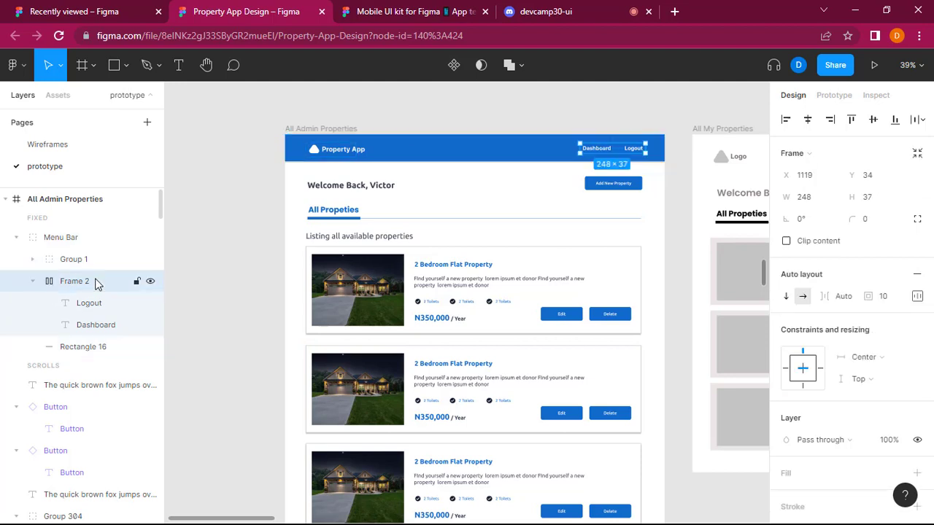
click(92, 238)
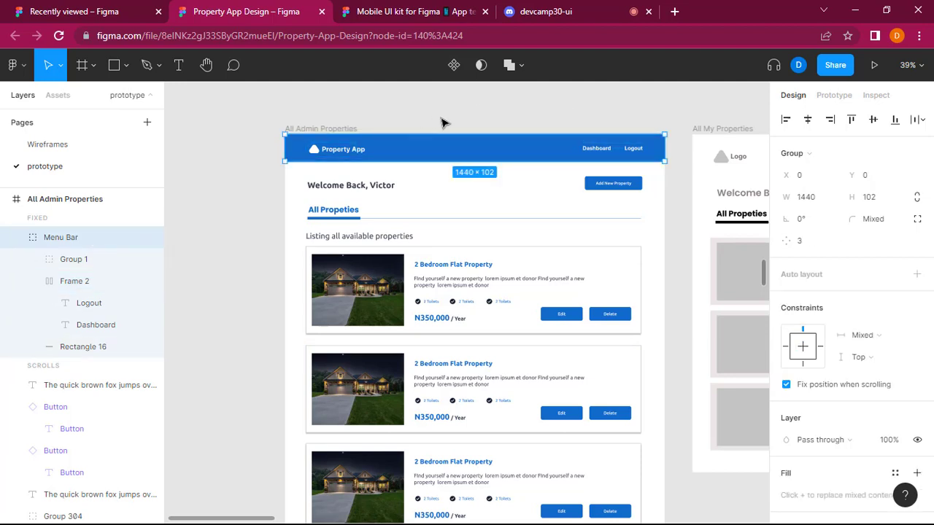
click(73, 263)
click(80, 282)
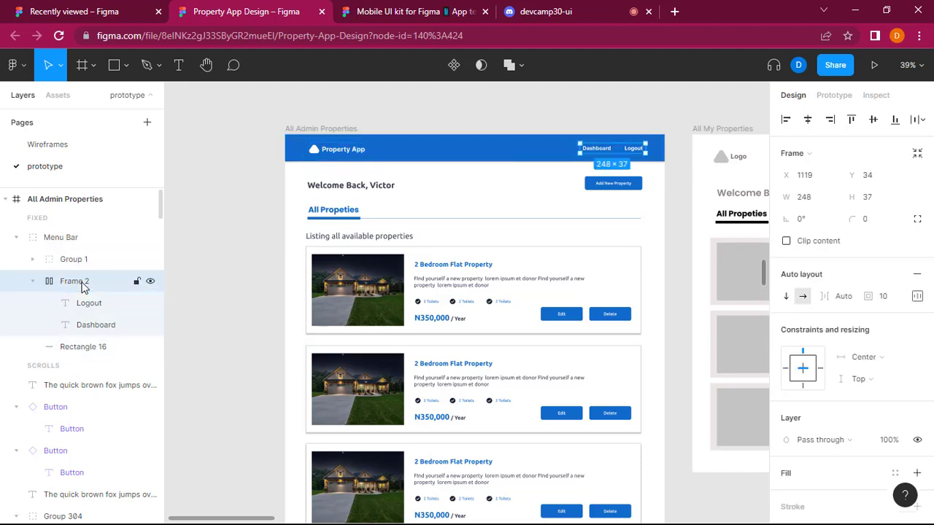
click(32, 260)
click(49, 281)
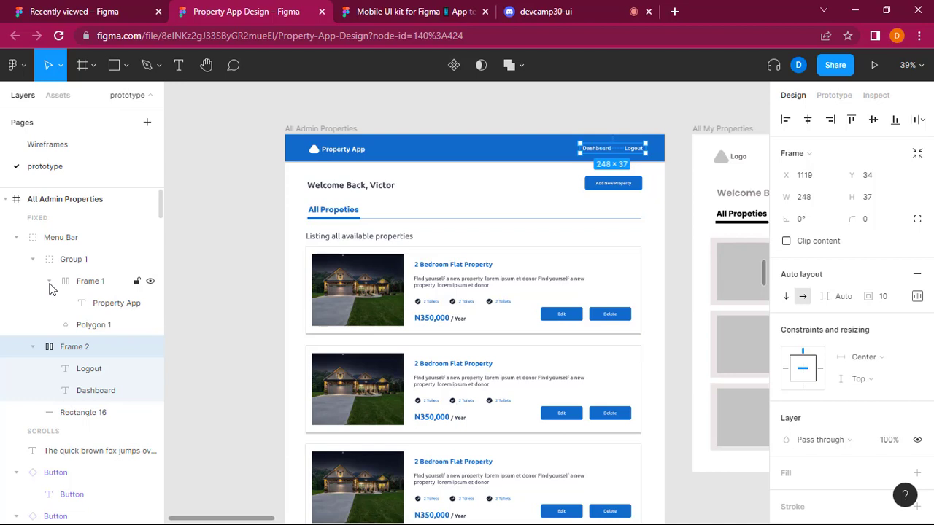
click(49, 281)
click(32, 260)
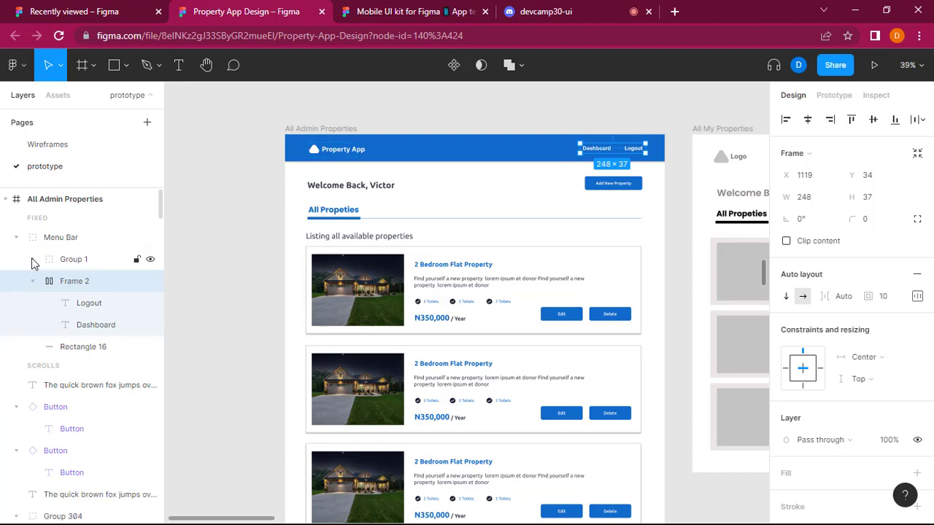
click(16, 239)
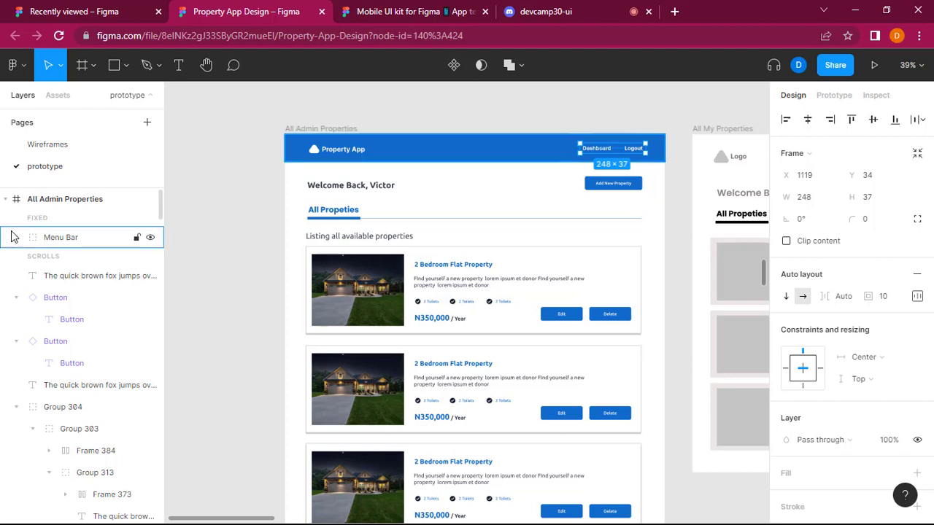
Examine the finished All Admin Properties screen against the mobile screens and the neighbouring All My Properties wireframe.
click(16, 238)
click(15, 239)
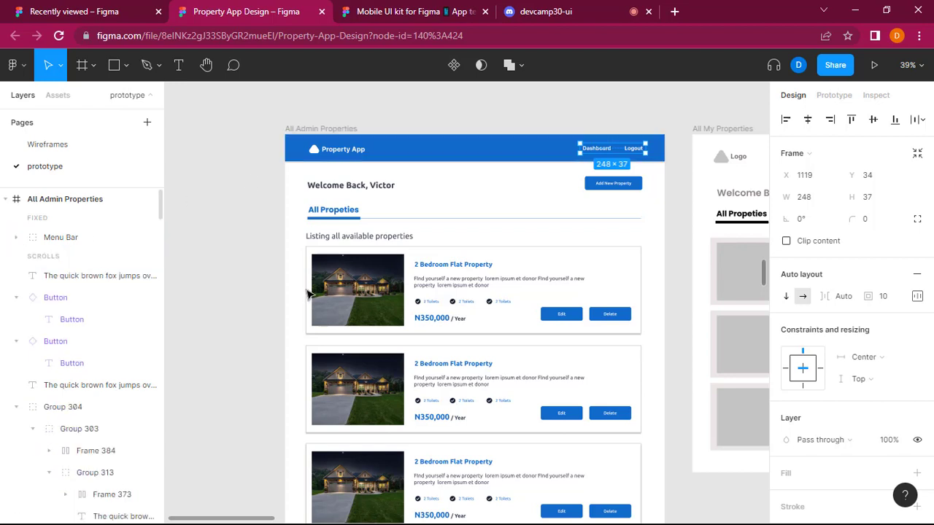
scroll(308, 292, down, 2)
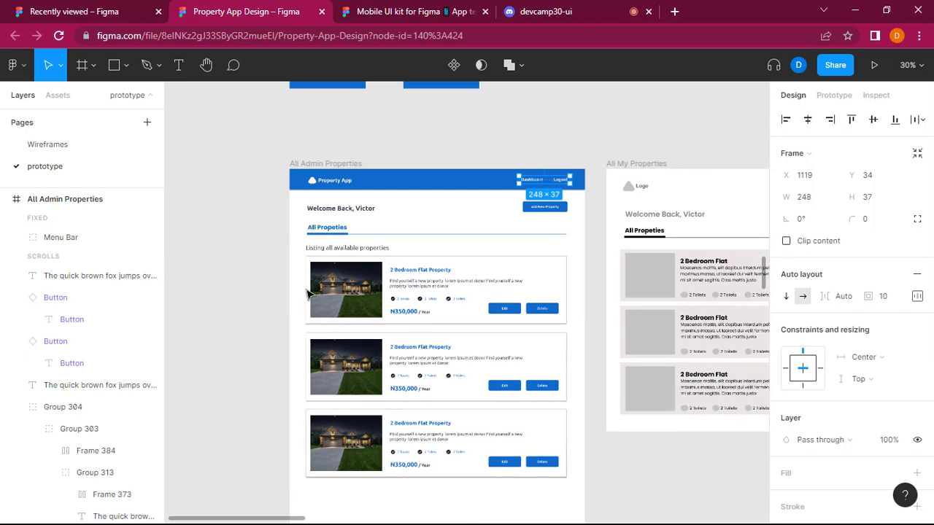
scroll(548, 323, down, 1)
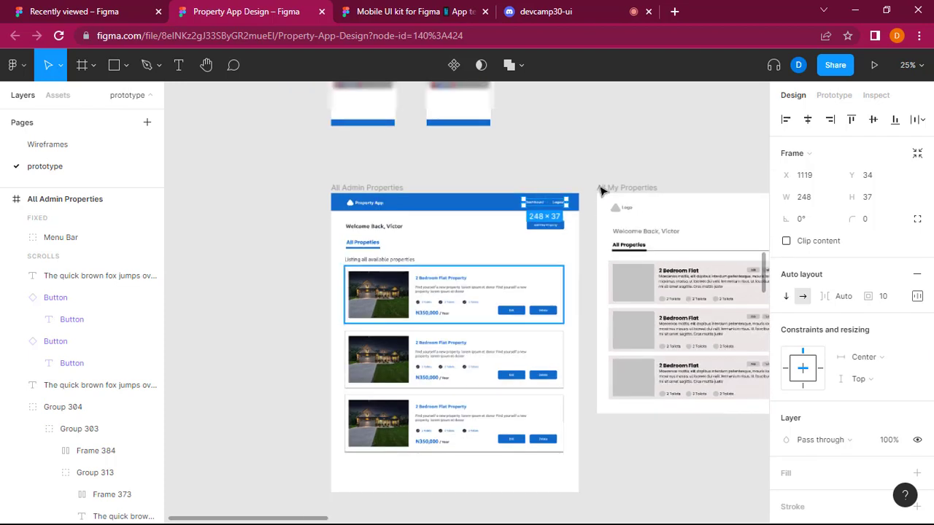
click(598, 114)
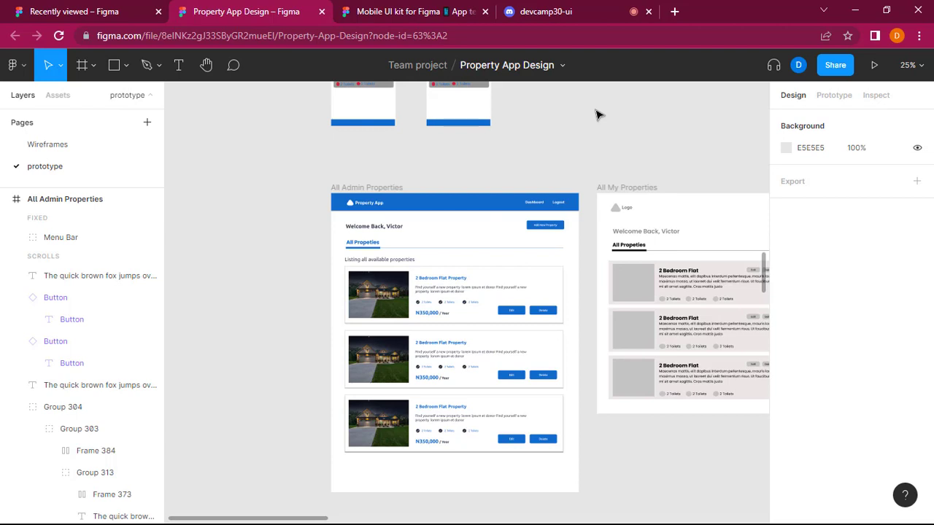
scroll(399, 410, up, 1)
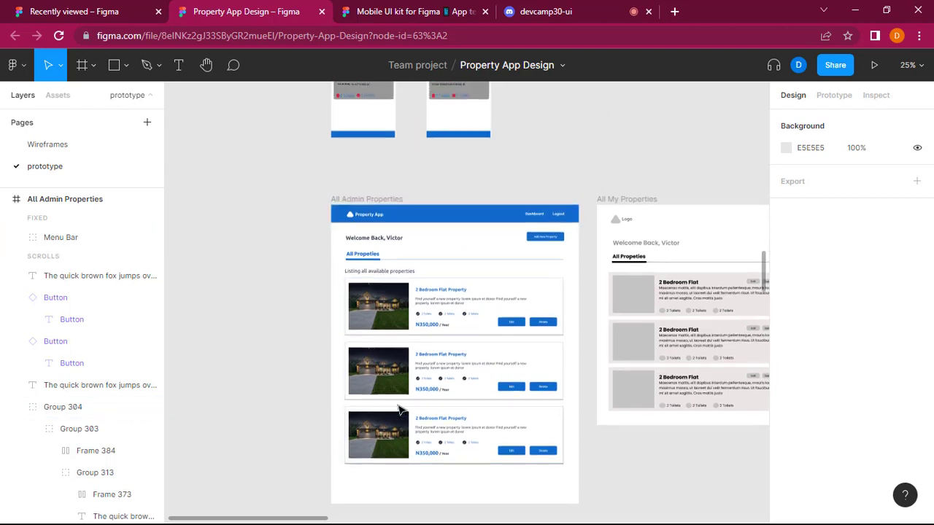
scroll(399, 410, up, 10)
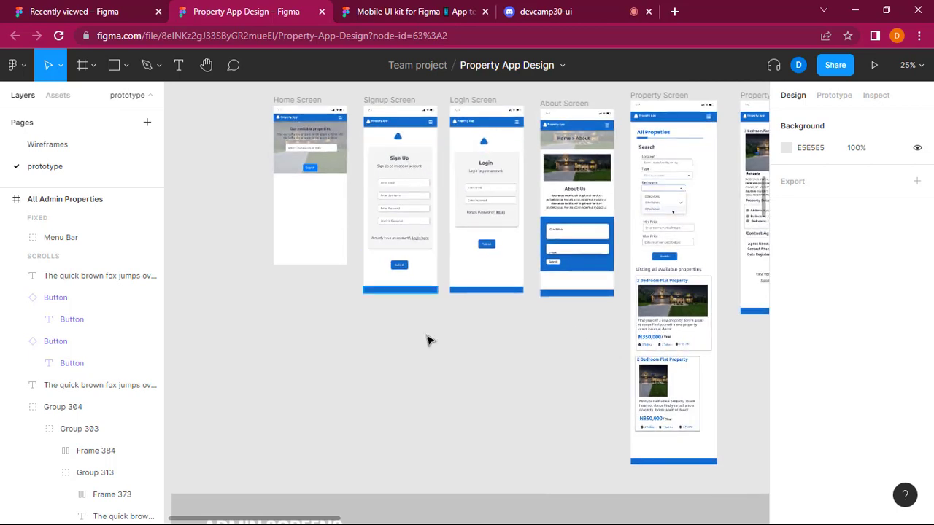
scroll(408, 416, down, 10)
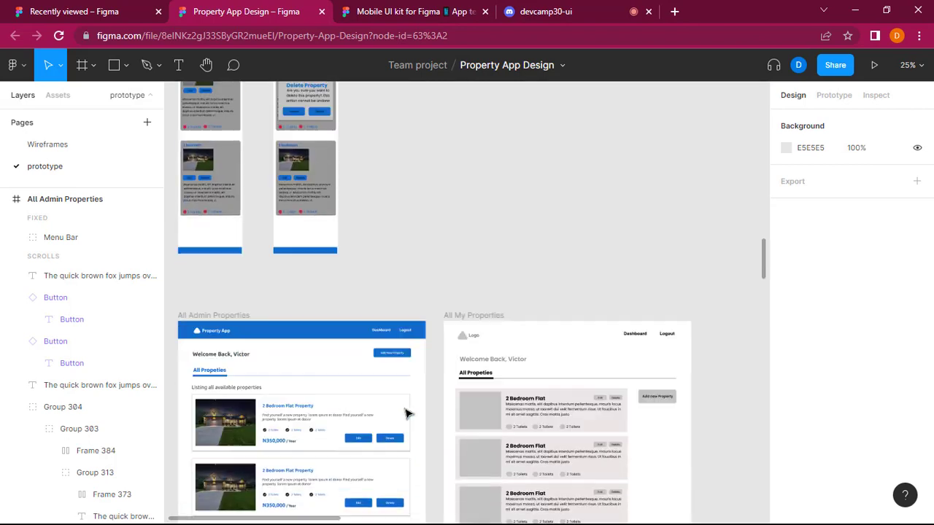
scroll(406, 414, down, 3)
scroll(406, 411, left, 2)
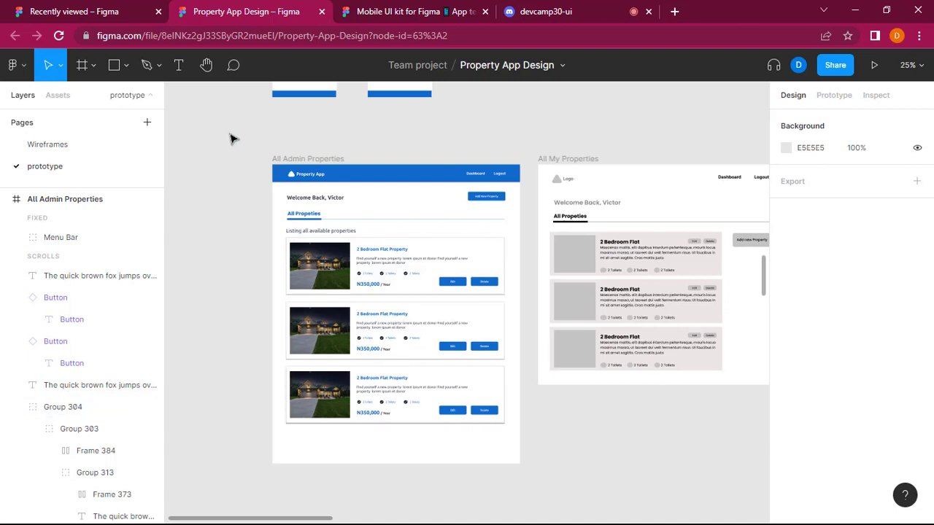
Delete the All My Properties wireframe frame beside the All Admin Properties screen.
click(584, 162)
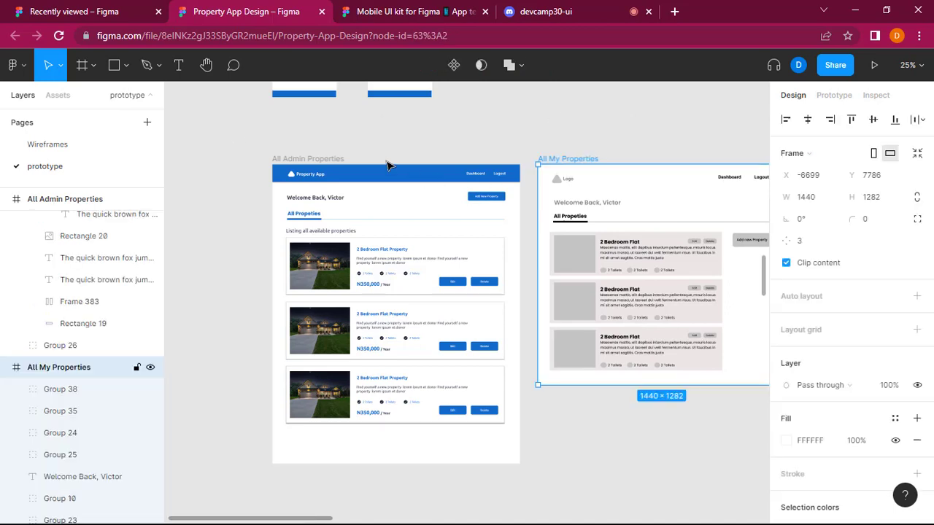
key(Delete)
click(328, 160)
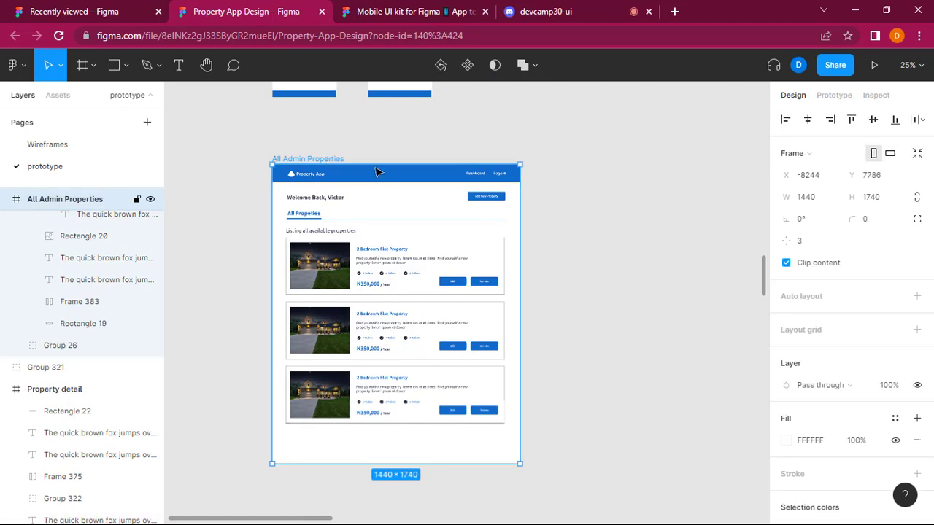
click(582, 175)
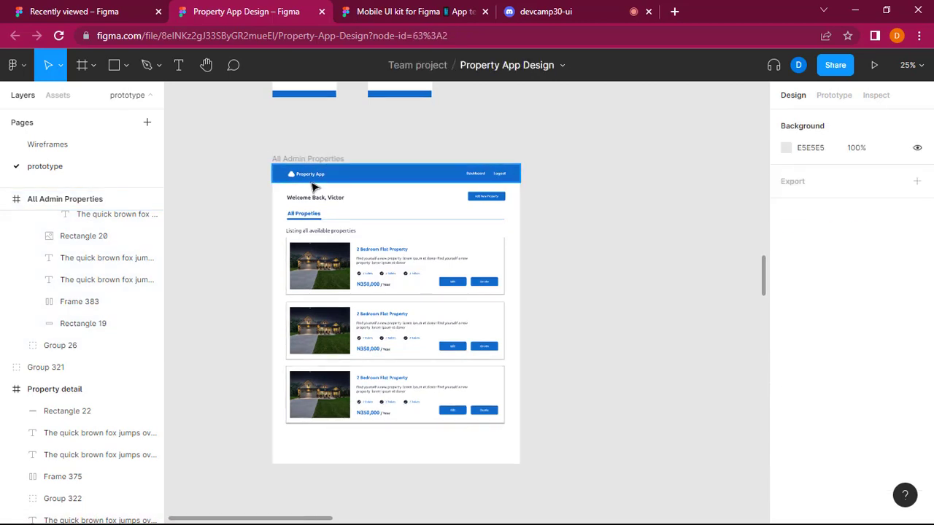
Move the All Admin Properties frame to X -6244, Y 7802 and paste a copy of it alongside at X -4764.
drag(352, 158, 659, 161)
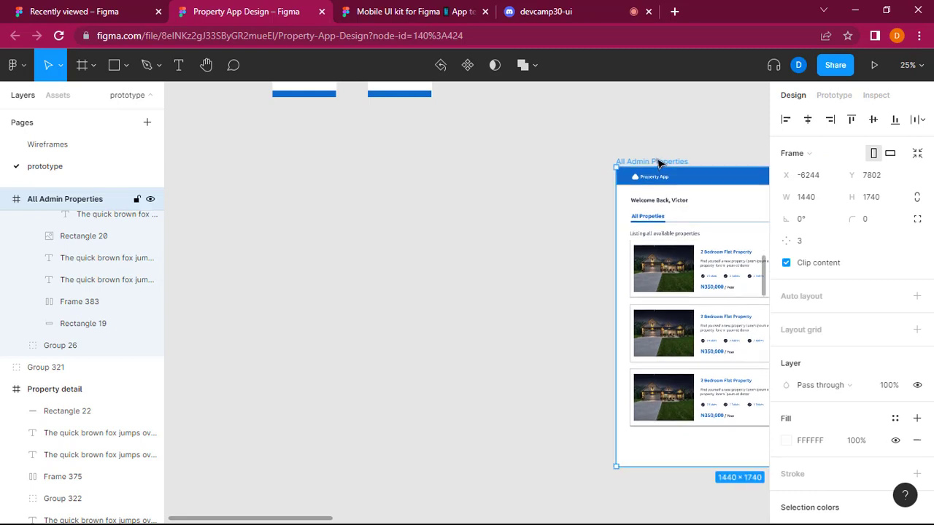
click(387, 265)
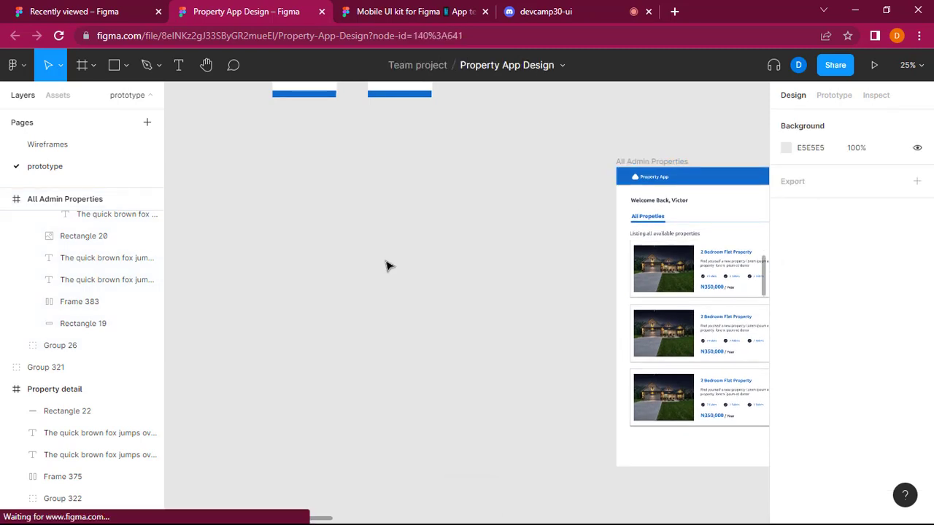
key(ctrl+v)
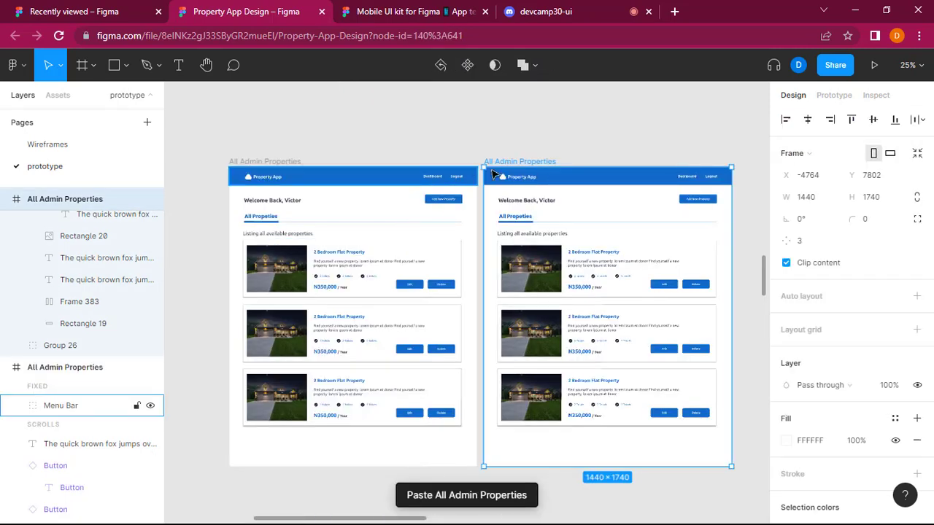
click(595, 105)
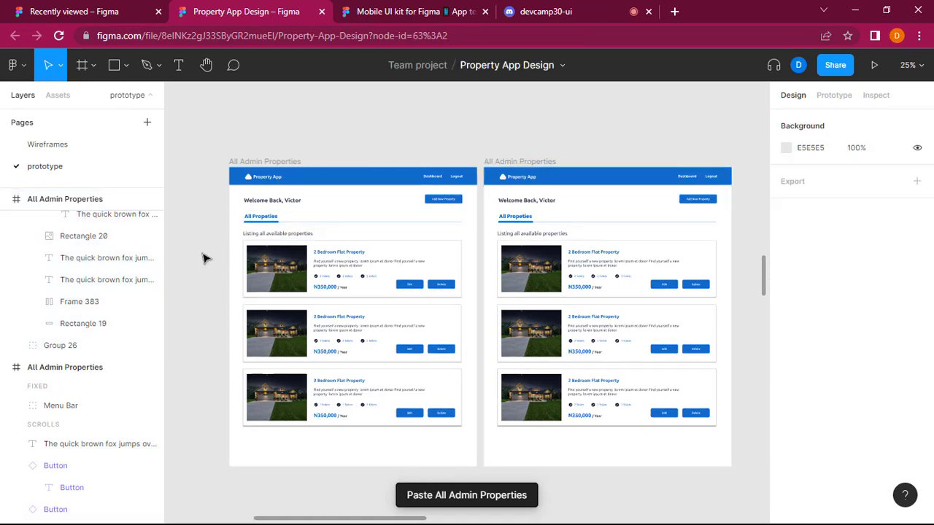
Delete all three property cards from the left All Admin Properties frame and select its "Listing all available properties" text.
drag(202, 253, 232, 271)
drag(389, 377, 416, 401)
key(Delete)
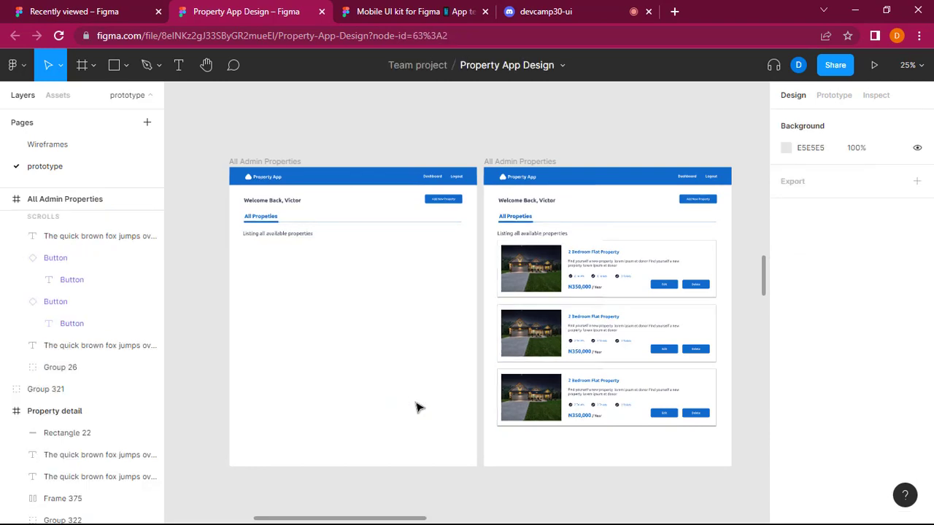
click(286, 235)
click(287, 239)
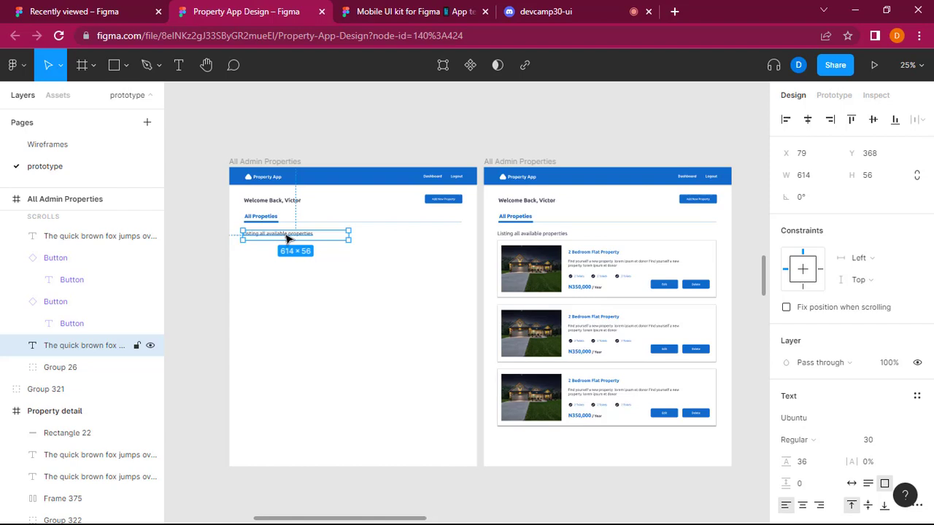
Switch to the Mobile UI kit file and look through its page list and Icons page for suitable elements.
click(402, 11)
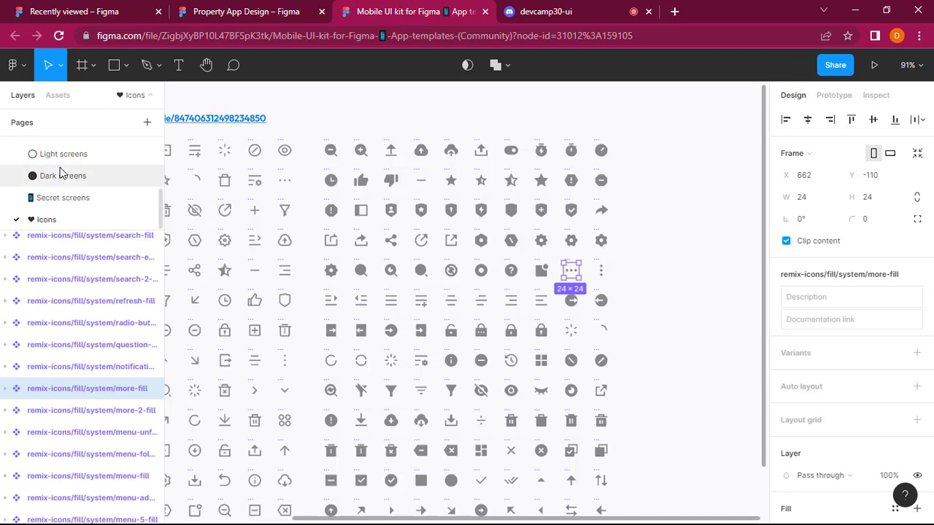
scroll(63, 182, up, 5)
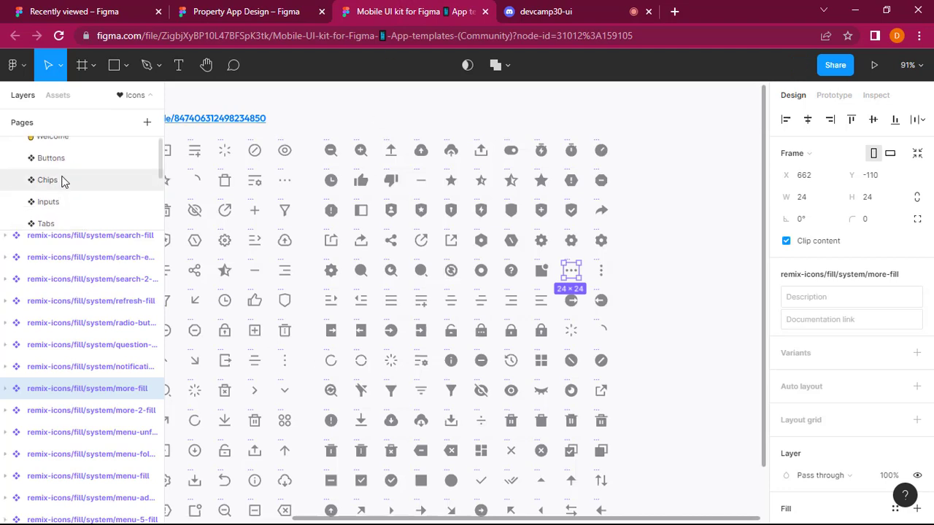
scroll(63, 182, up, 2)
scroll(63, 182, down, 4)
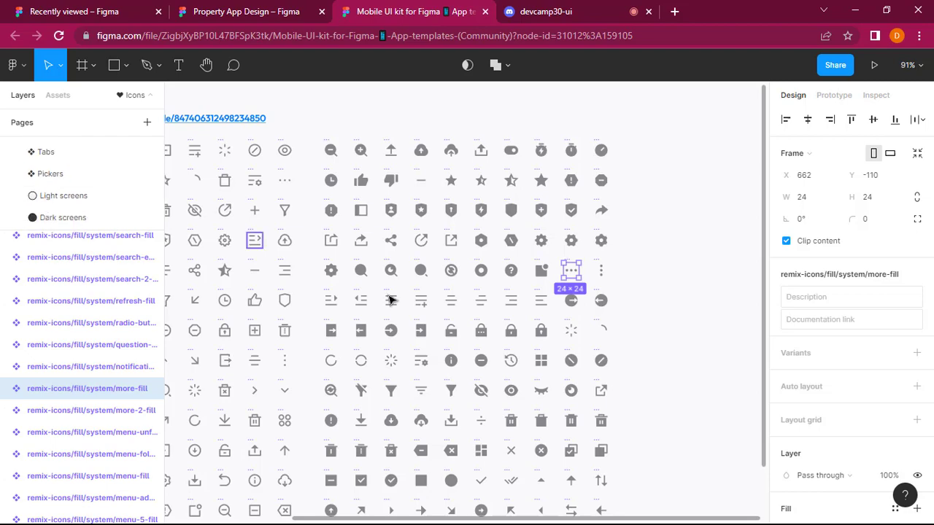
scroll(388, 300, down, 3)
scroll(388, 302, down, 2)
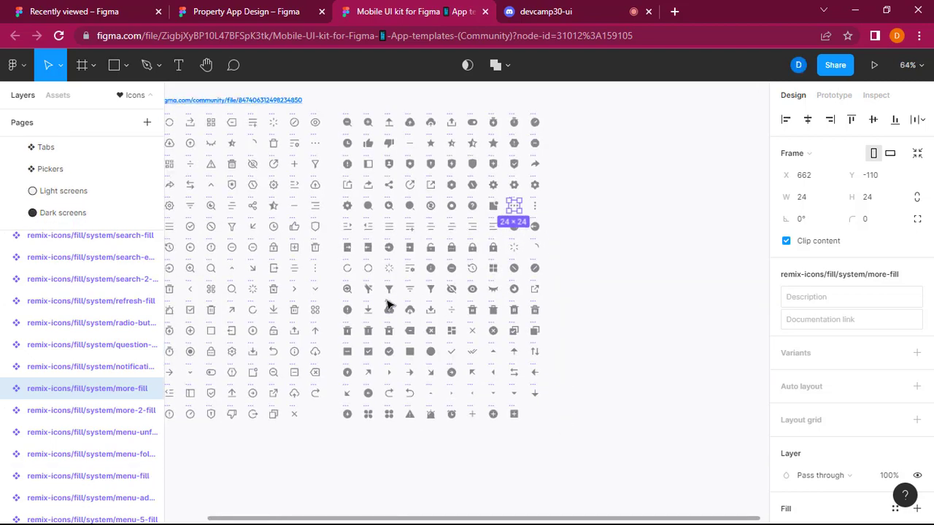
scroll(387, 301, left, 2)
Find the first UI Kit (Community) file among the recently viewed files and open it in a new tab.
click(184, 5)
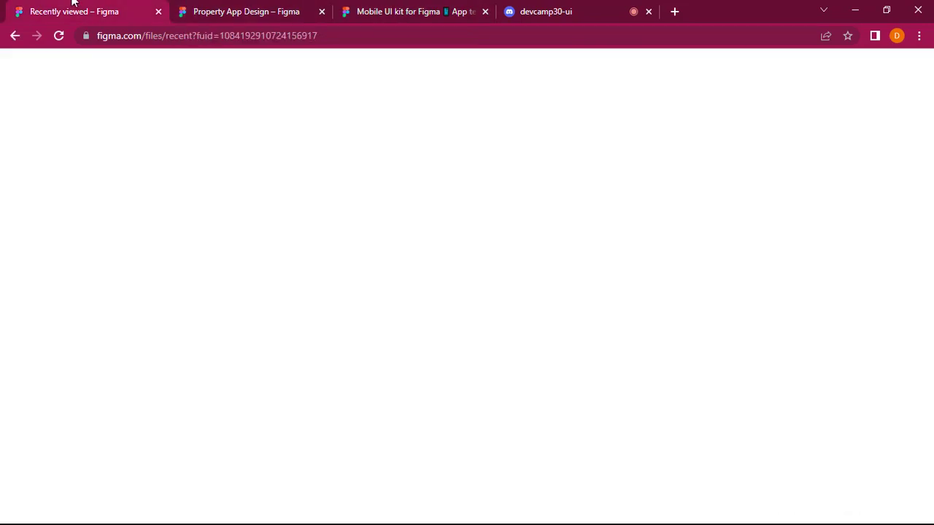
click(73, 6)
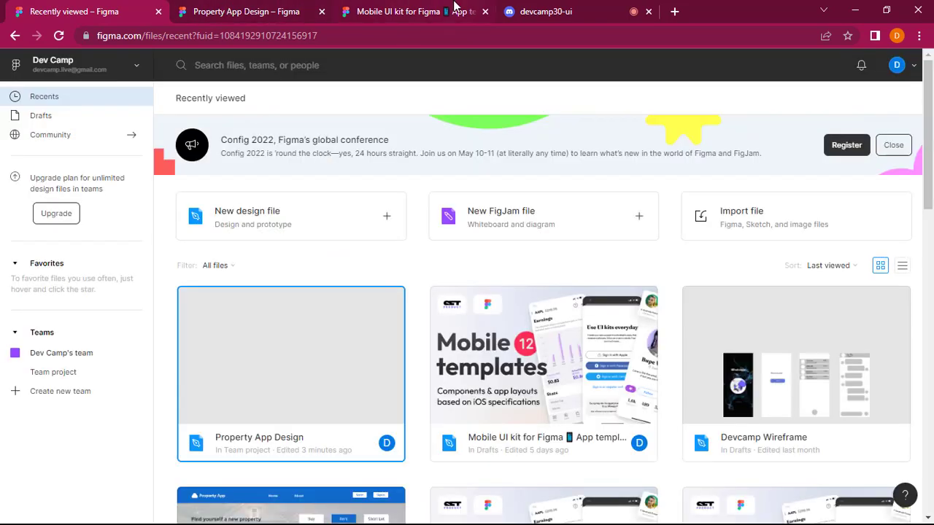
scroll(428, 234, down, 3)
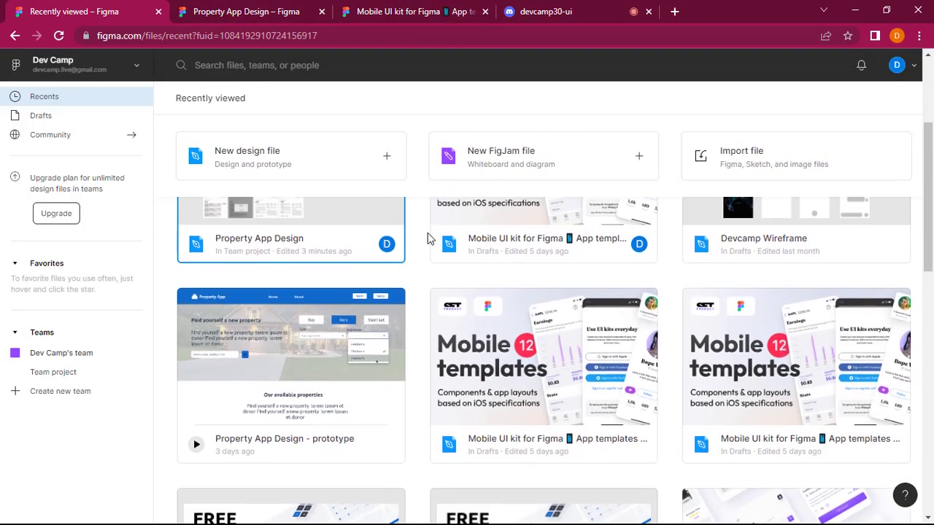
scroll(428, 238, down, 4)
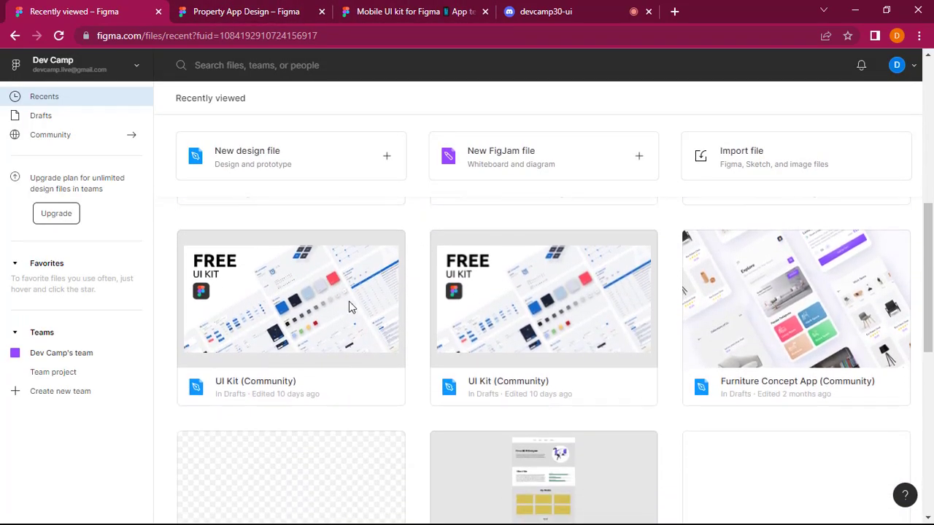
right_click(291, 313)
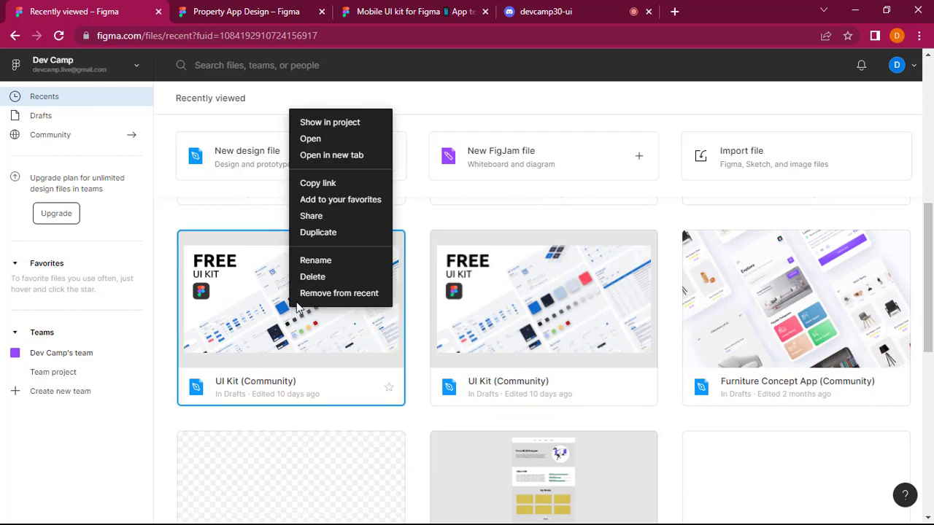
click(346, 156)
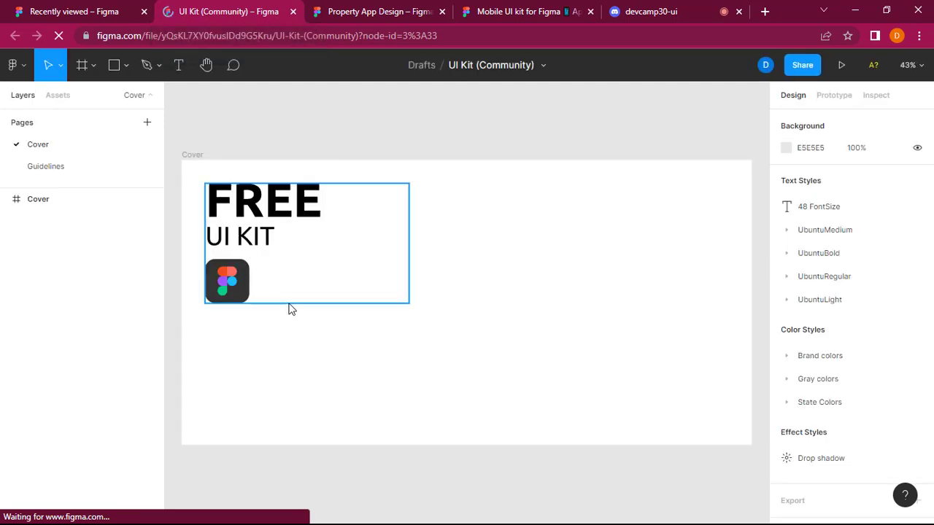
Open the UI kit's Guidelines page and examine the outlined and filled icon sets in the Iconography section.
scroll(354, 291, down, 2)
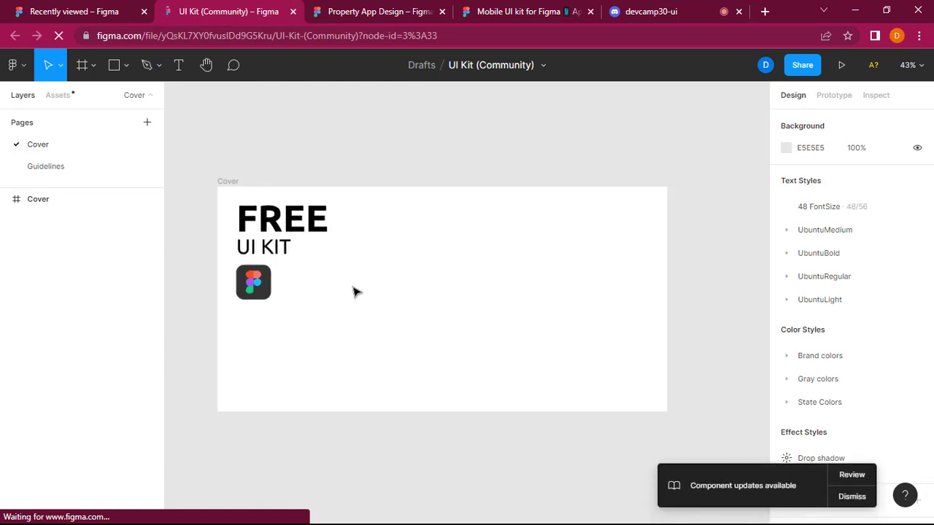
scroll(355, 292, down, 3)
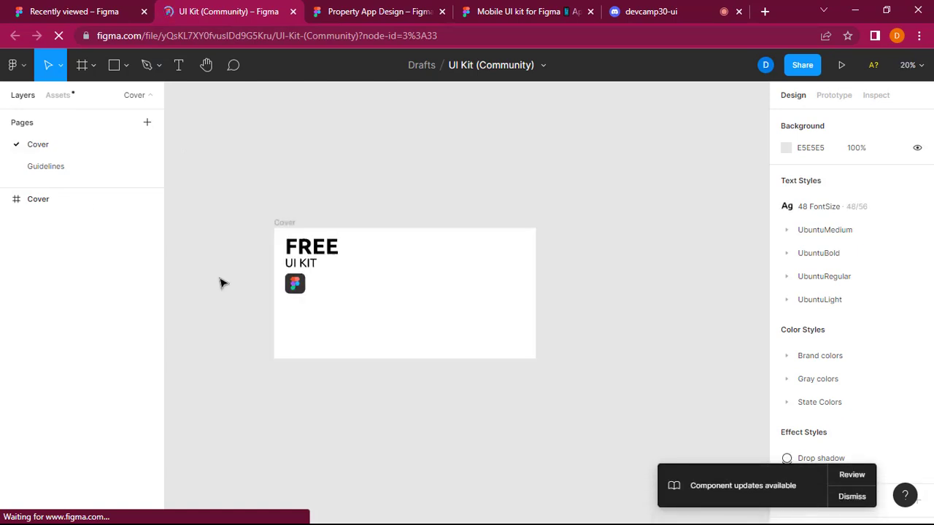
click(62, 169)
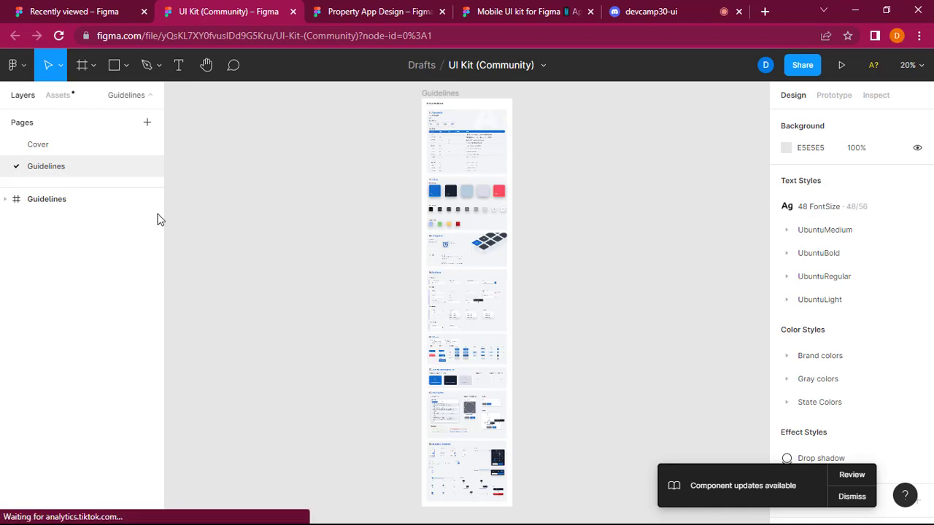
scroll(588, 240, up, 4)
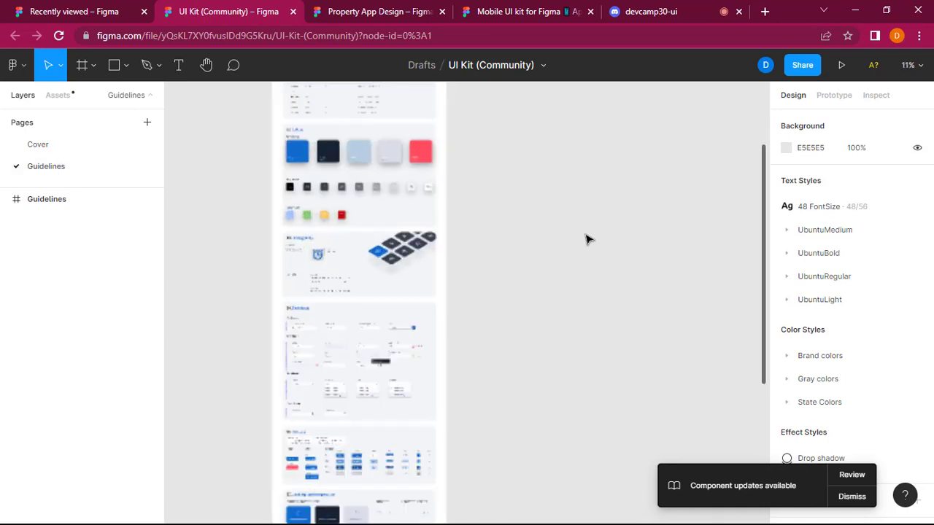
scroll(587, 239, up, 3)
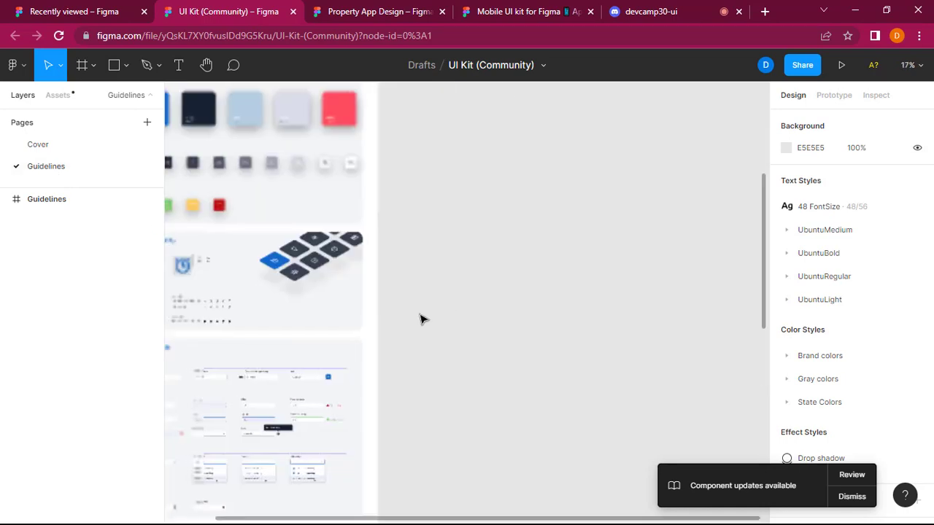
scroll(421, 317, up, 6)
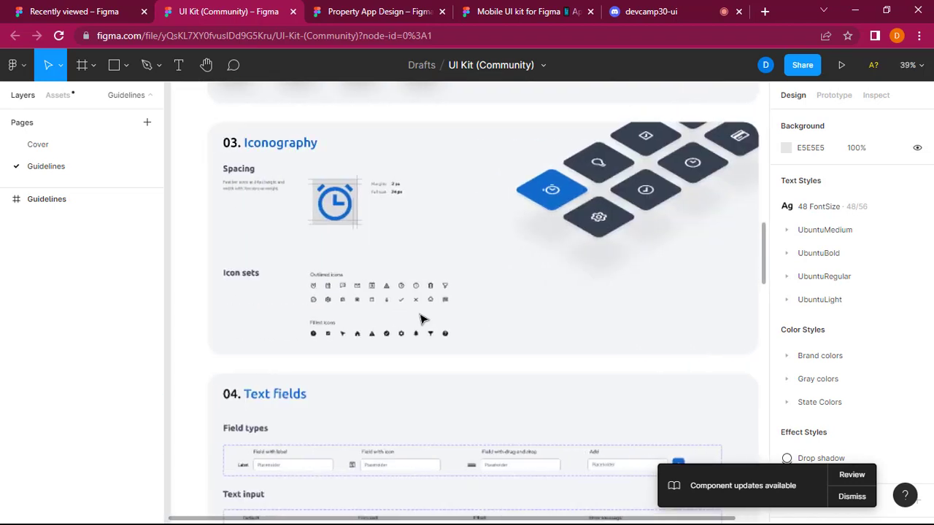
scroll(423, 319, up, 5)
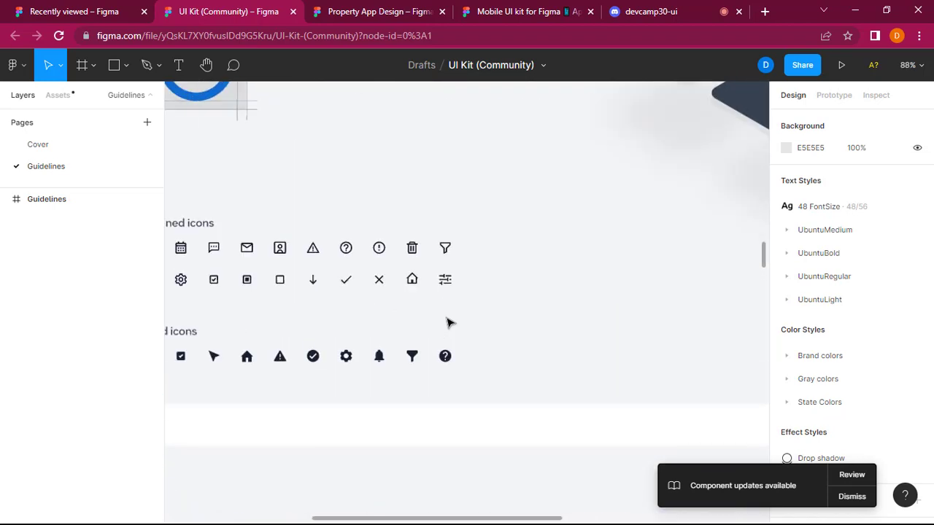
scroll(448, 322, left, 3)
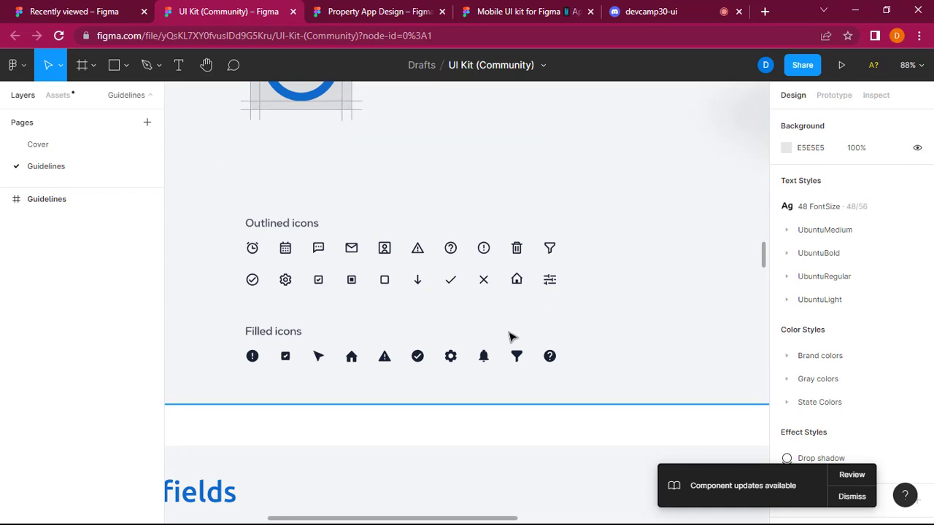
Look through the UI kit's text fields, dropdowns, pickers, loading indicators and notifications sections for suitable elements.
scroll(511, 332, down, 10)
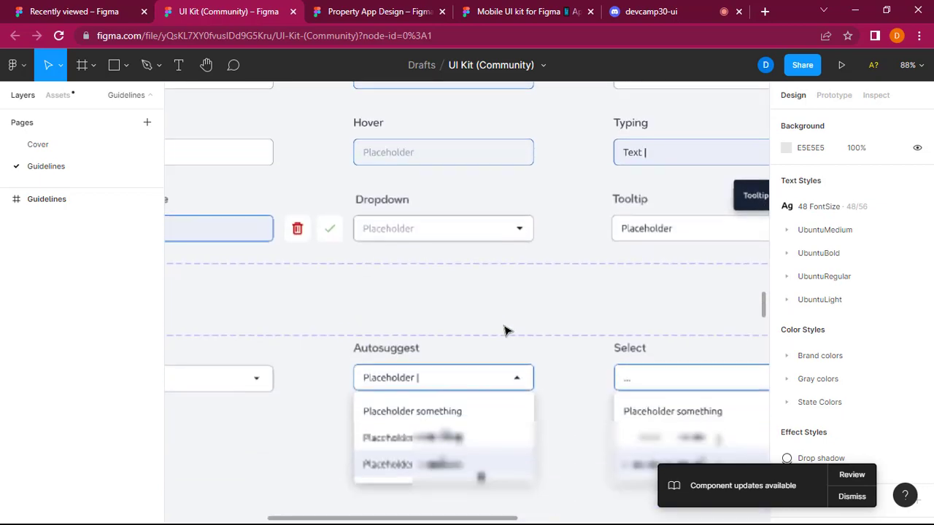
scroll(503, 331, down, 5)
scroll(505, 324, down, 3)
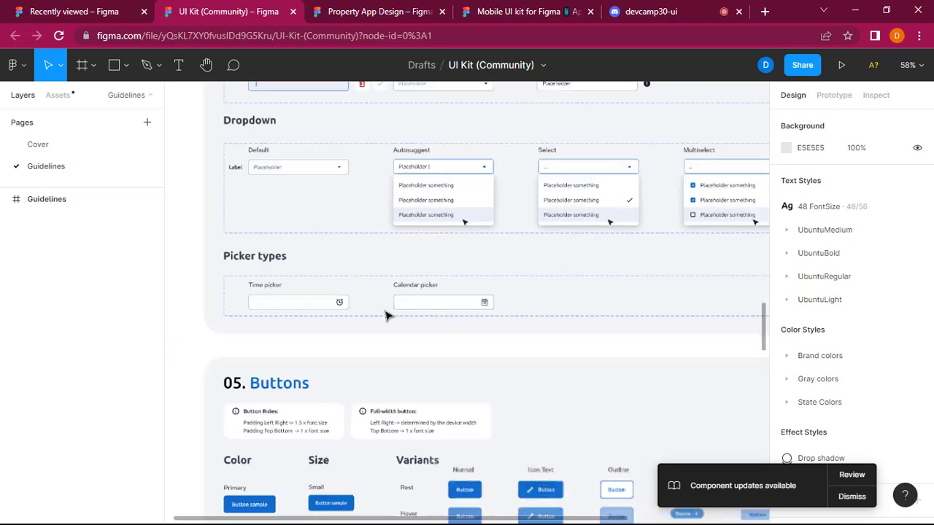
scroll(387, 316, down, 2)
scroll(387, 315, down, 8)
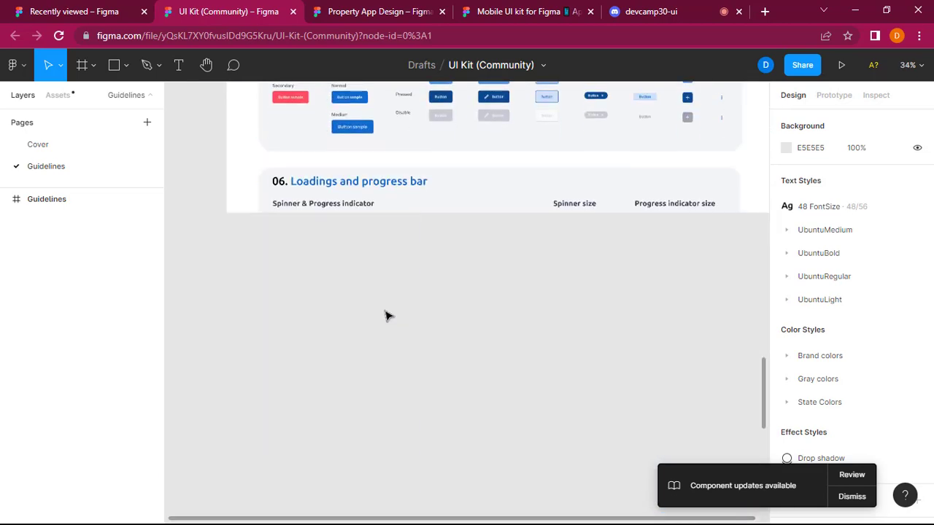
scroll(387, 315, up, 2)
scroll(453, 321, down, 4)
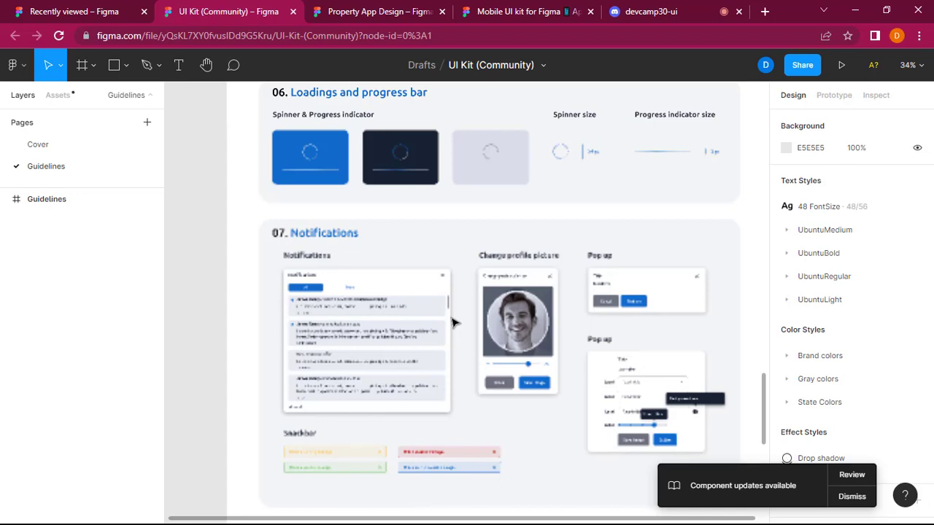
scroll(559, 343, up, 5)
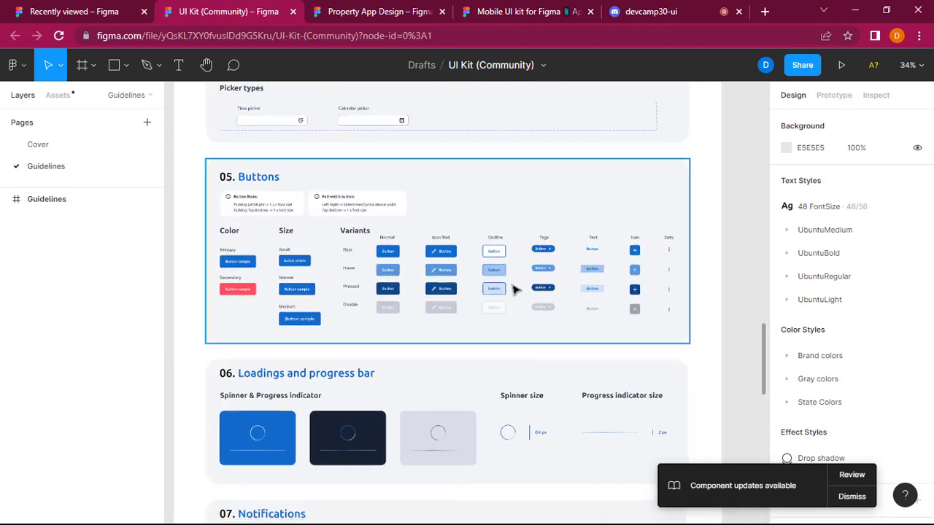
Examine the button colours, sizes and variants in the UI kit's Buttons section.
scroll(515, 289, up, 5)
scroll(513, 290, right, 3)
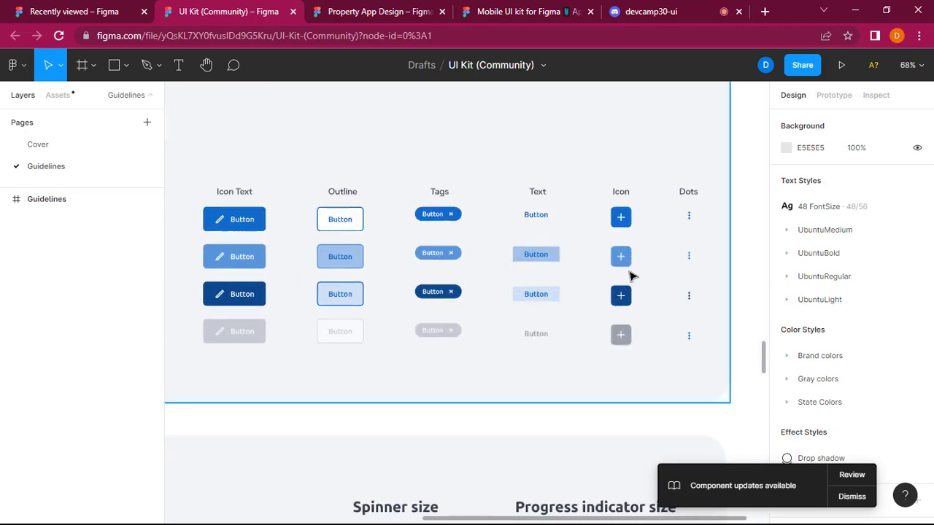
scroll(549, 305, left, 7)
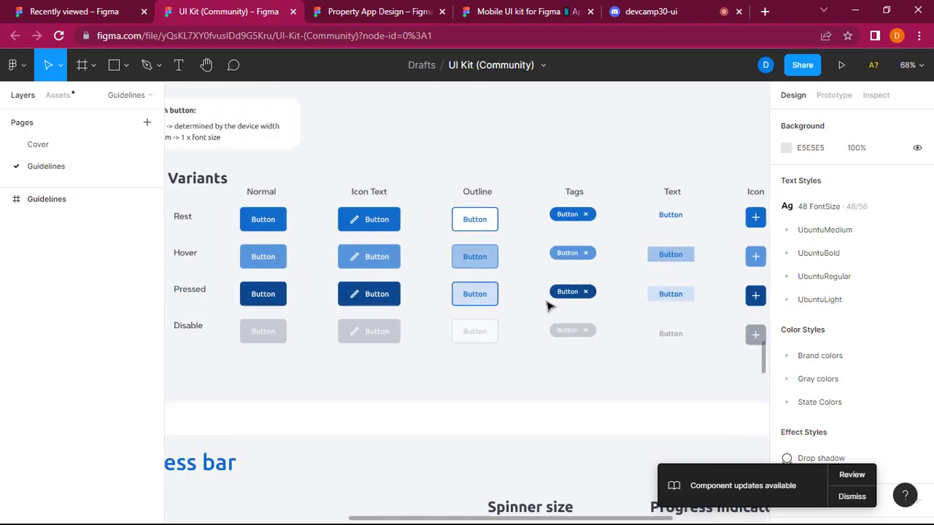
scroll(549, 305, left, 3)
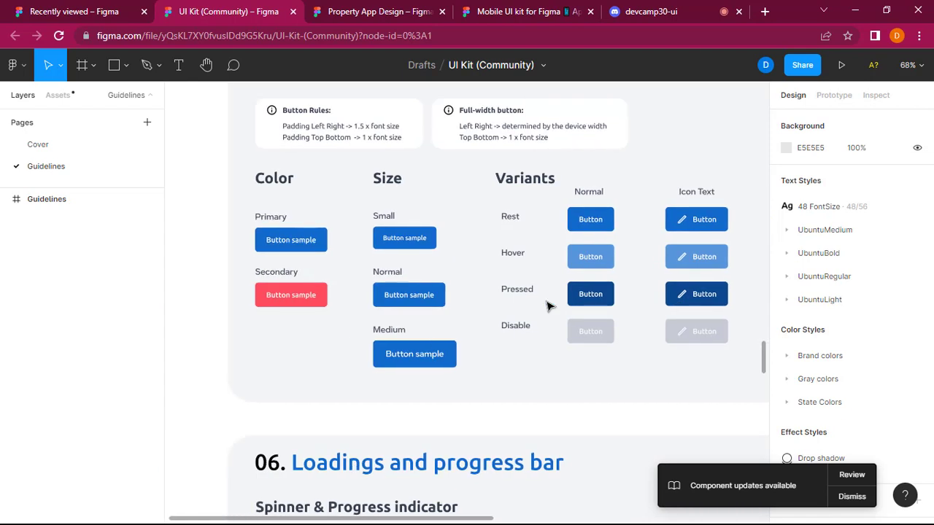
scroll(549, 305, right, 10)
scroll(547, 307, up, 2)
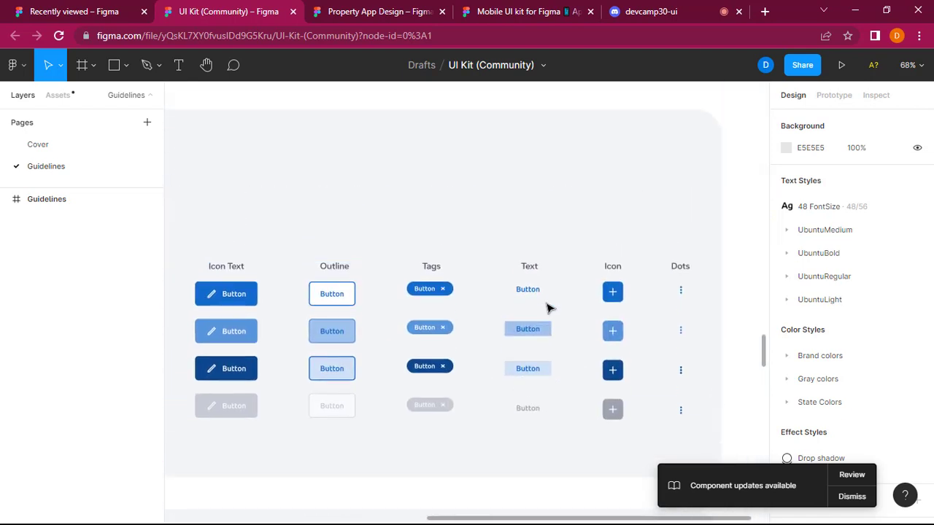
scroll(511, 312, right, 2)
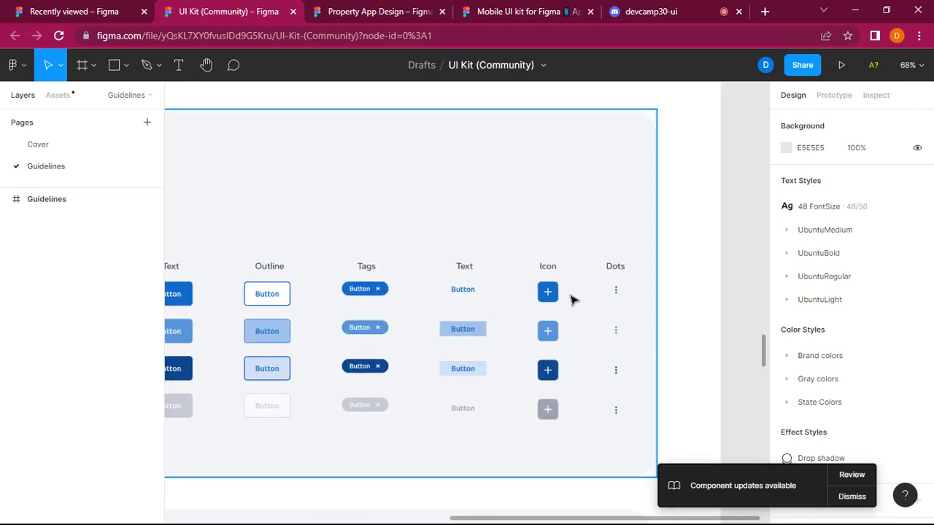
scroll(509, 330, down, 5)
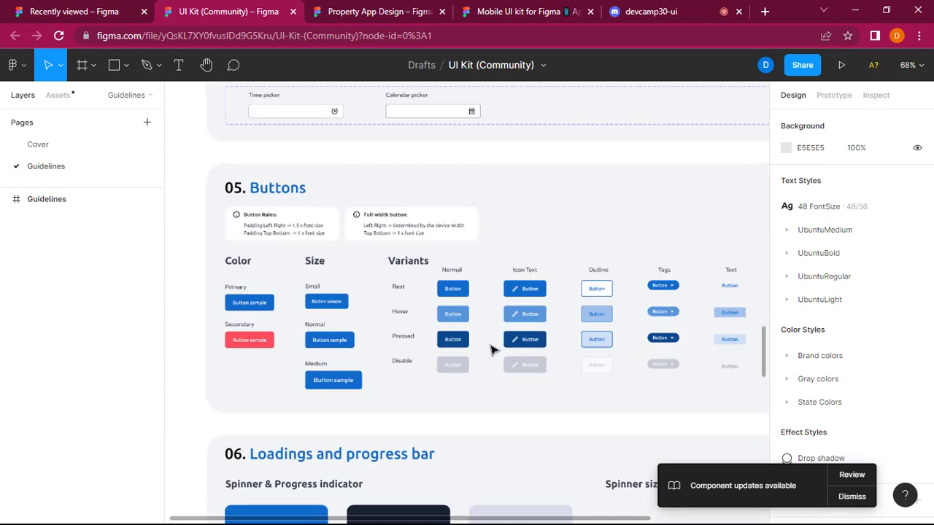
scroll(492, 351, down, 2)
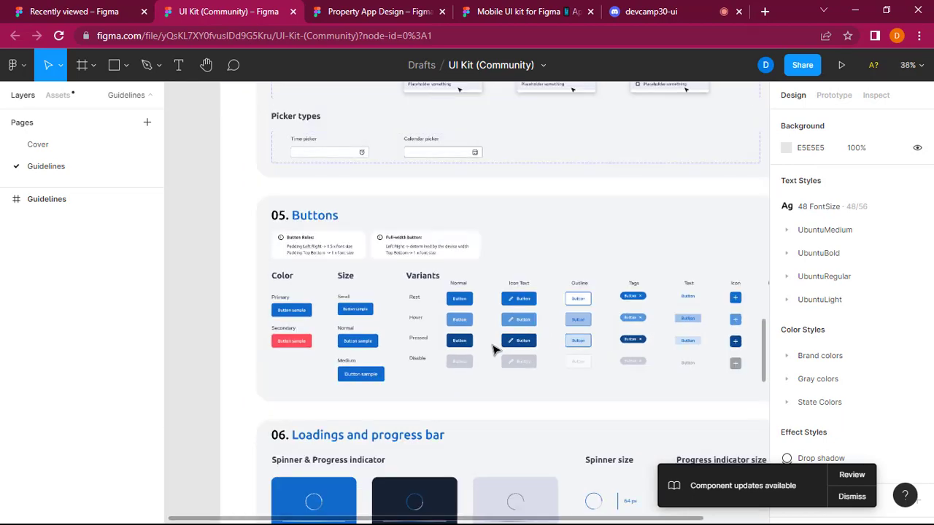
scroll(493, 350, up, 1)
Copy the upper Pop up dialog with Cancel and Confirm from the Notifications section and switch to the Property App Design file.
scroll(493, 350, down, 8)
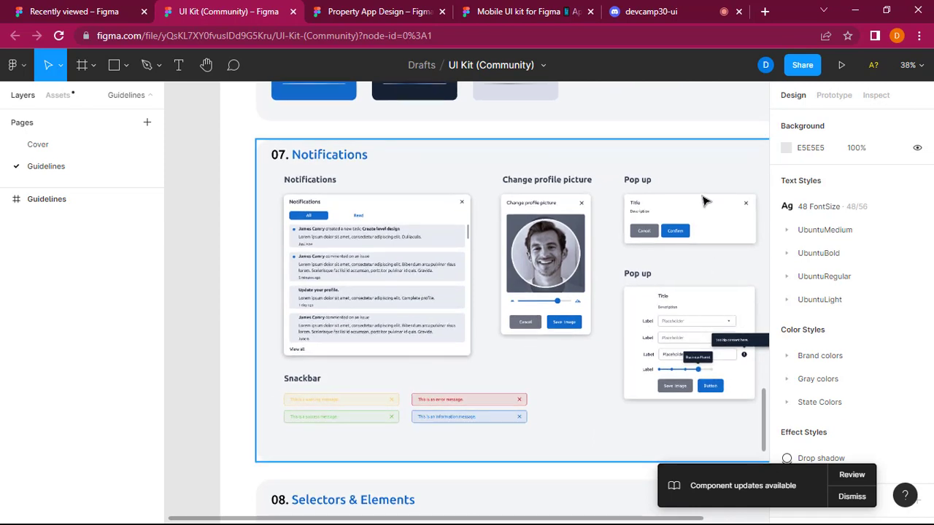
click(741, 202)
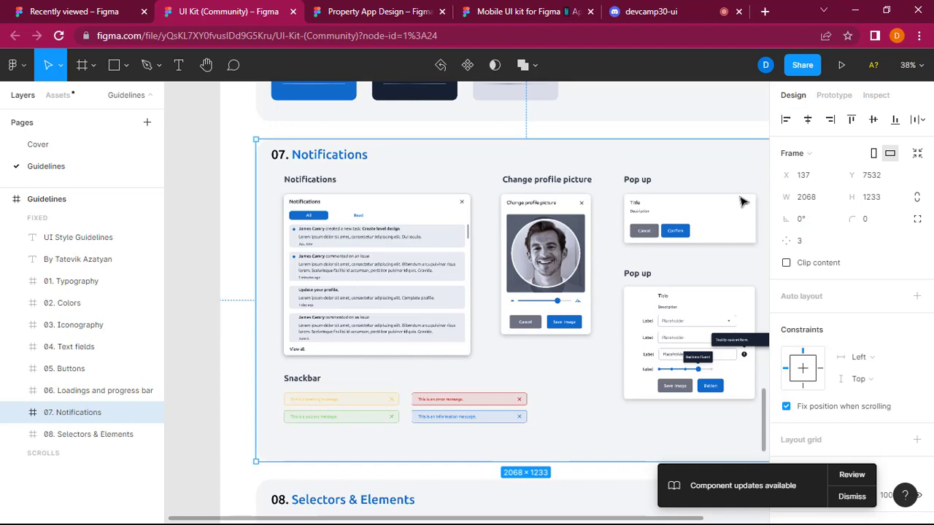
click(741, 202)
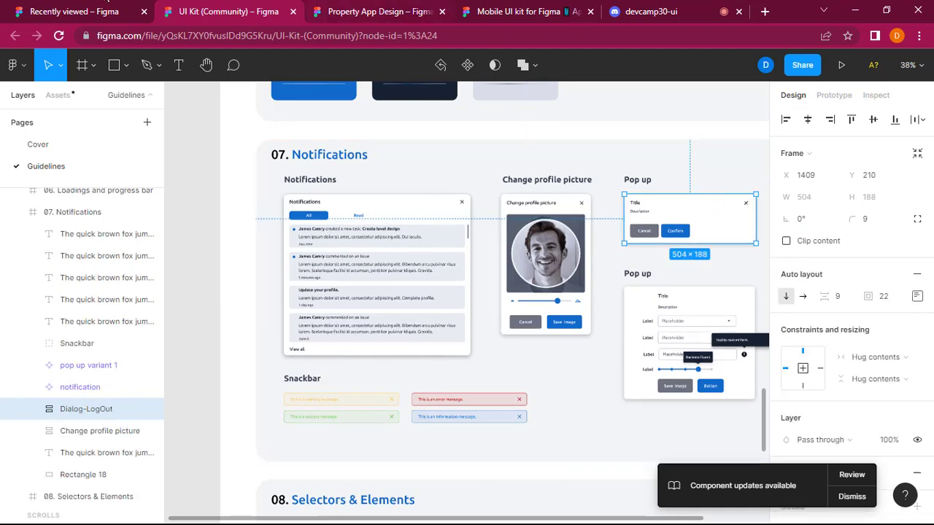
click(82, 7)
click(228, 11)
click(418, 9)
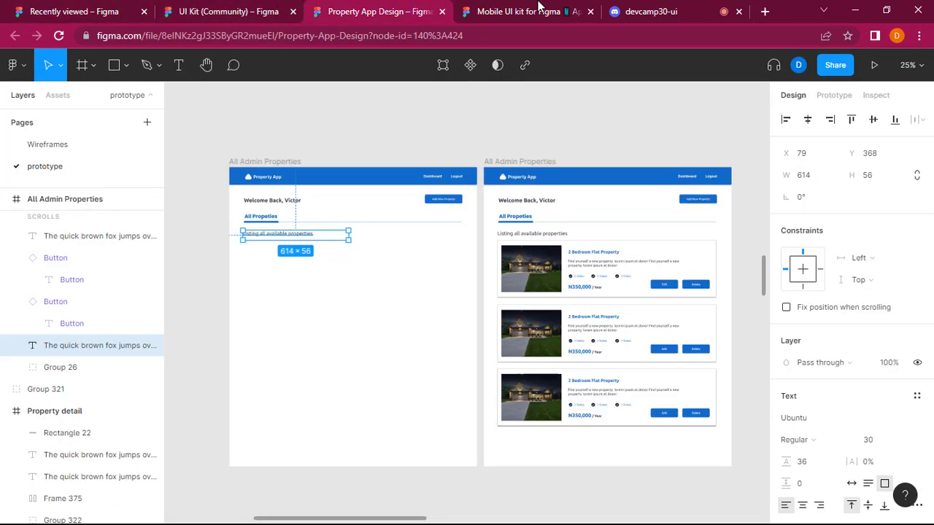
Delete the "Listing all available properties" text from the left All Admin Properties frame.
click(396, 340)
click(267, 235)
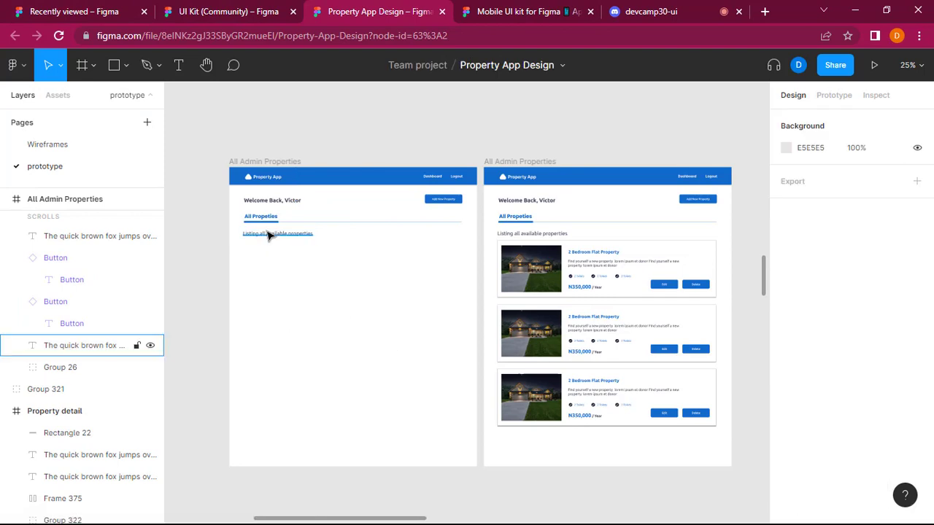
key(Delete)
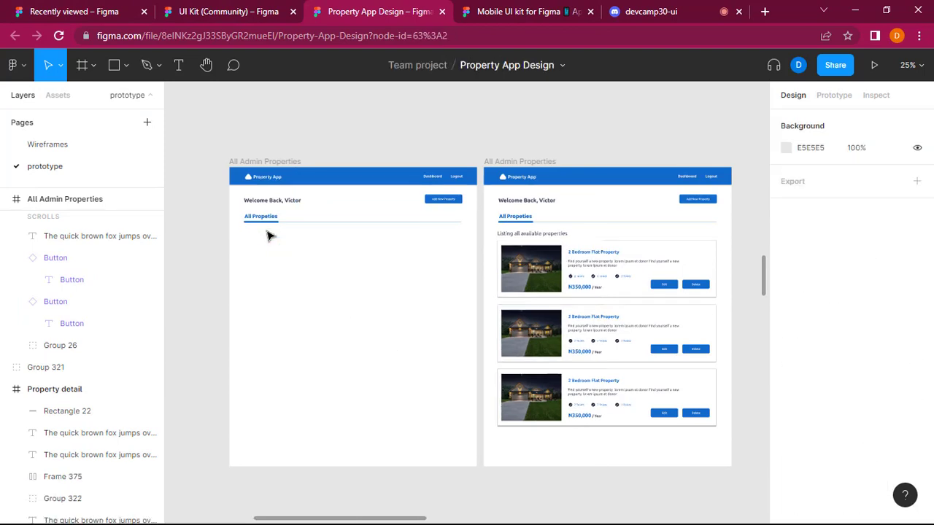
Paste the copied dialog, enlarge it to 663 × 336 and place it over the empty area of the left All Admin Properties frame.
click(338, 327)
key(ctrl+v)
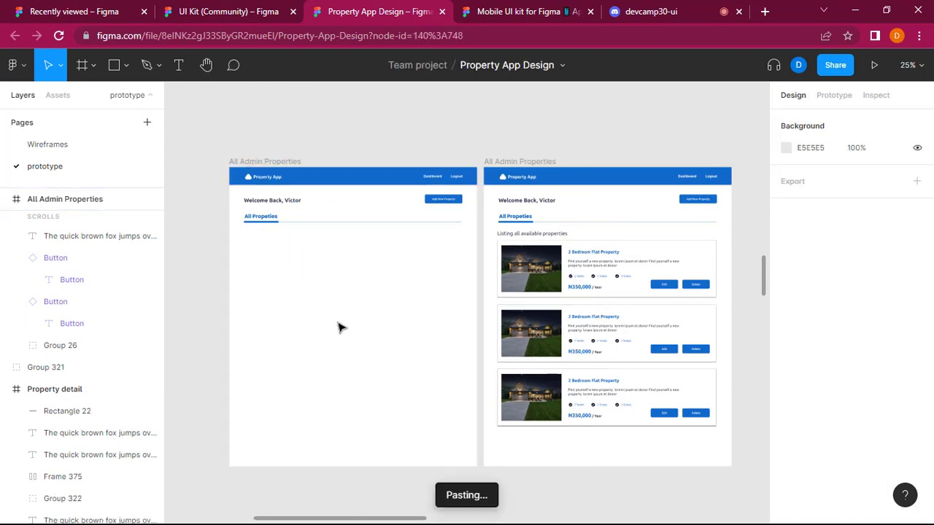
drag(473, 302, 423, 319)
drag(370, 293, 348, 292)
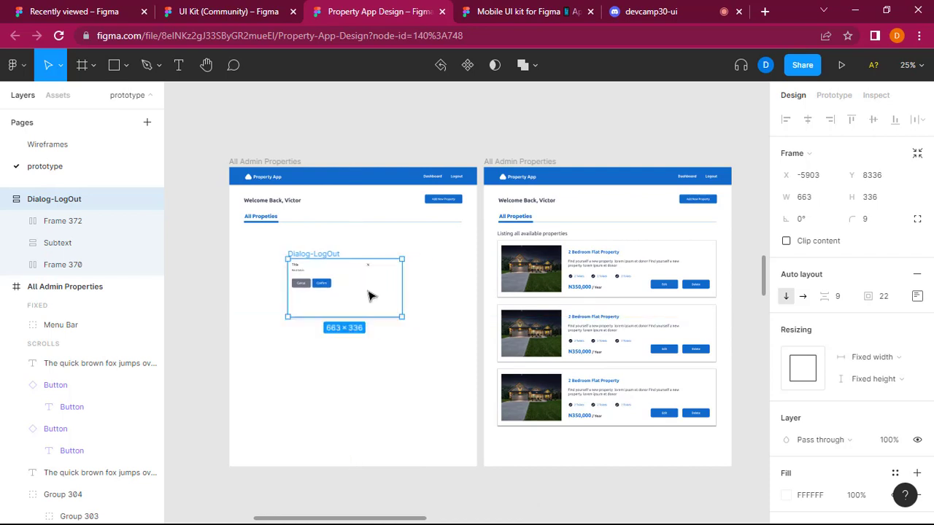
Rename the pasted Dialog-LogOut frame as "Call to action".
scroll(370, 284, up, 2)
scroll(371, 284, up, 2)
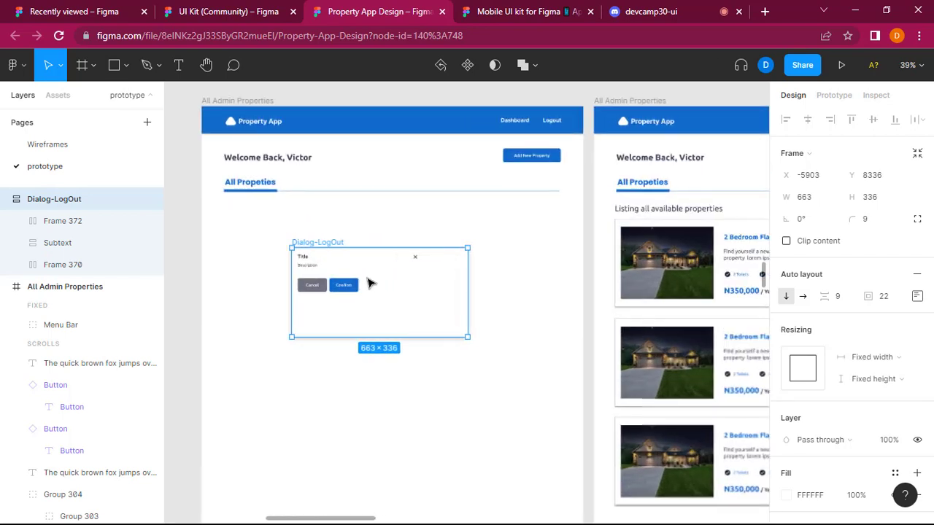
double_click(316, 243)
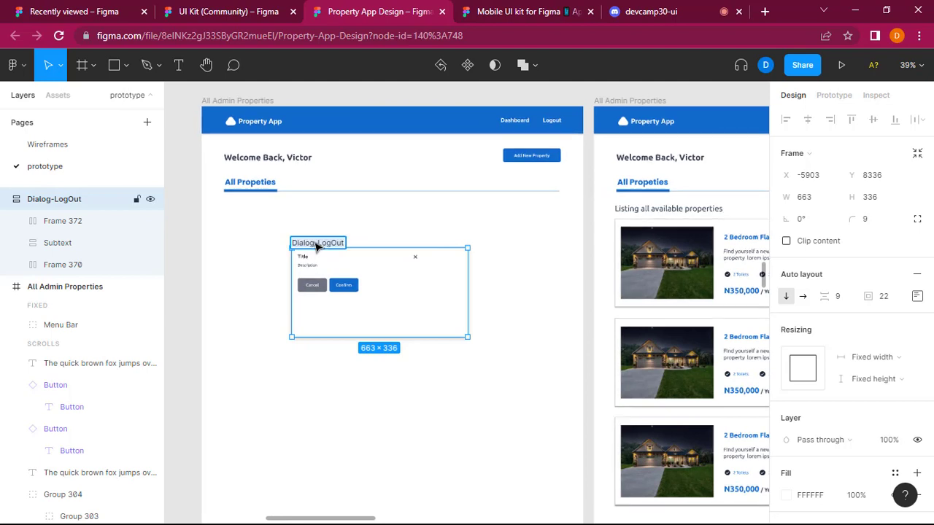
text(Call to action)
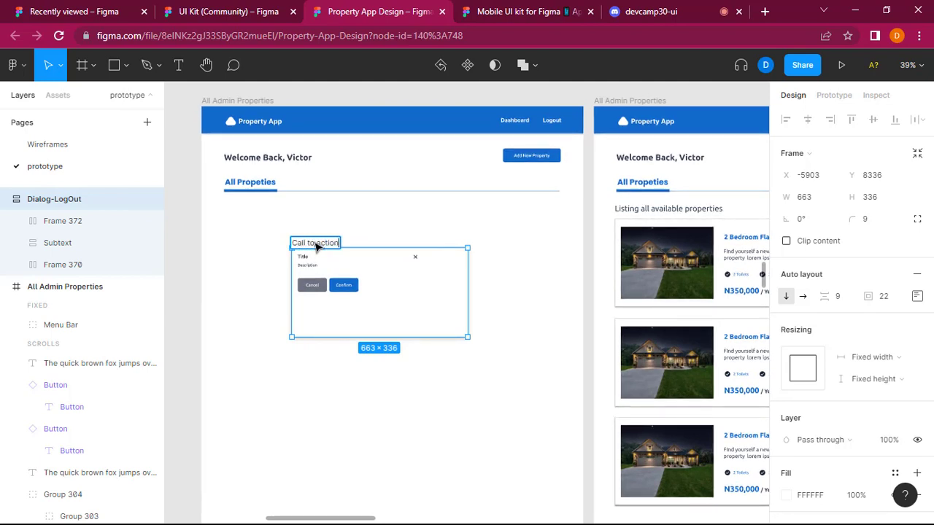
key(Return)
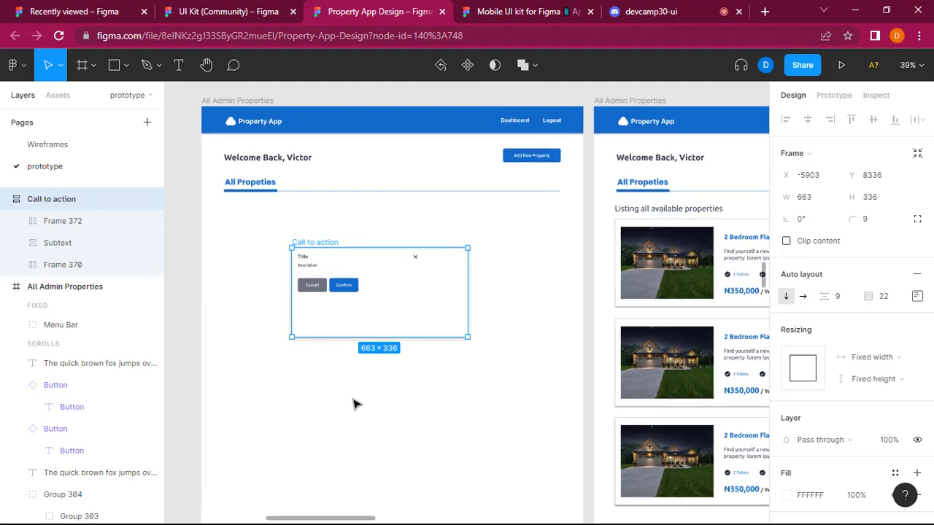
Widen the dialog's title row to 605 and turn off content clipping for its close icon.
click(419, 259)
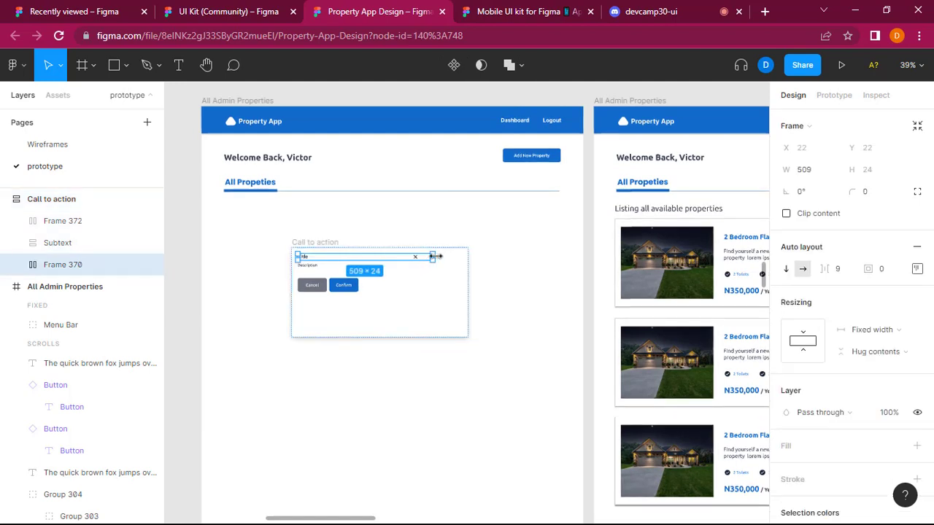
drag(434, 256, 461, 257)
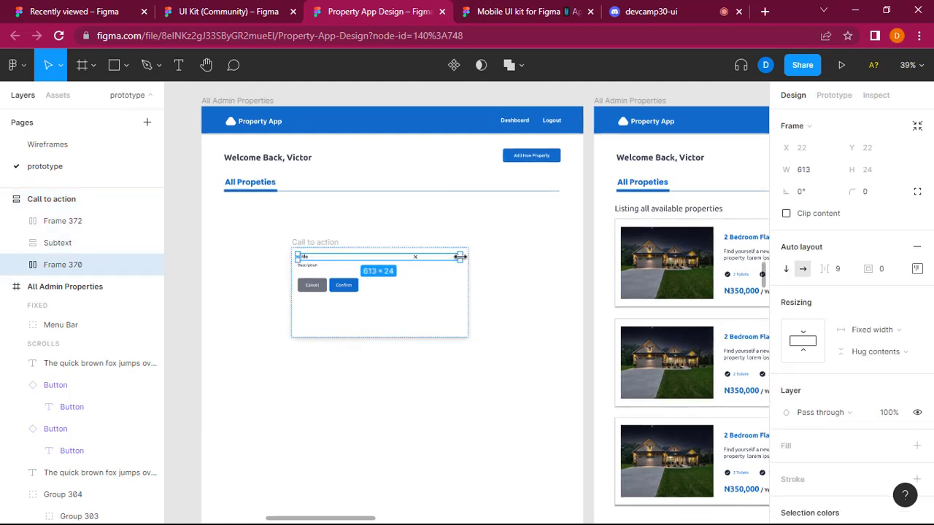
double_click(418, 259)
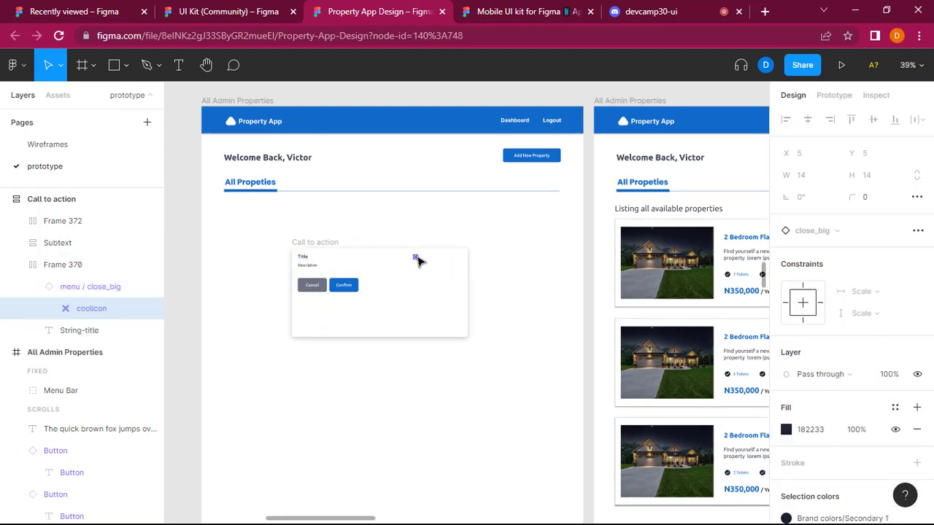
click(423, 259)
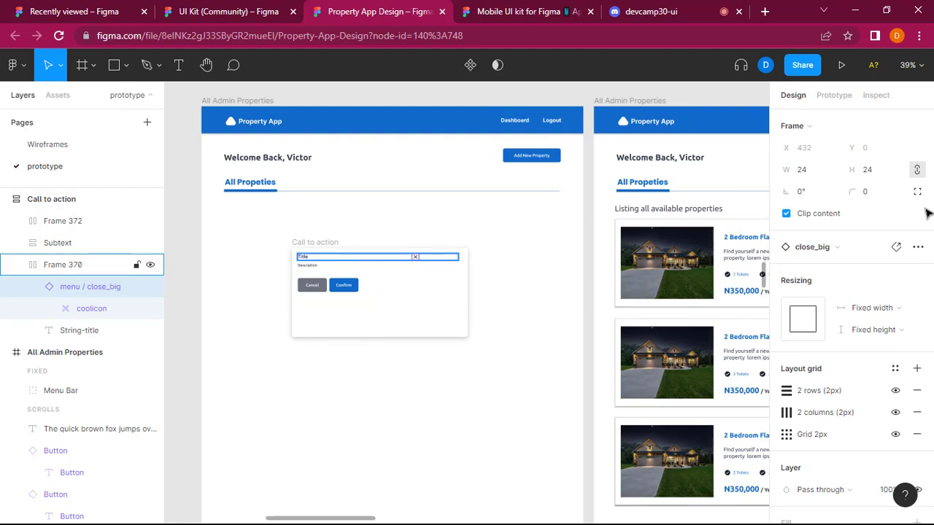
click(918, 169)
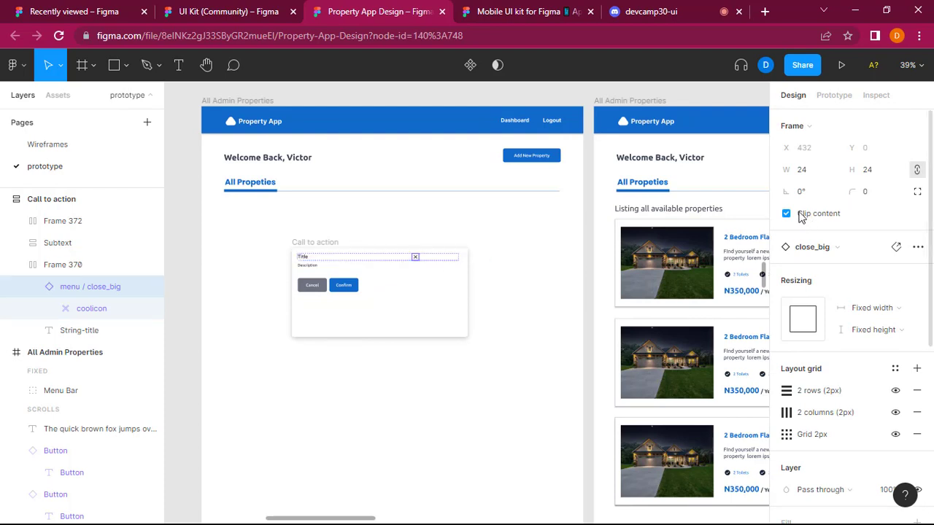
click(786, 213)
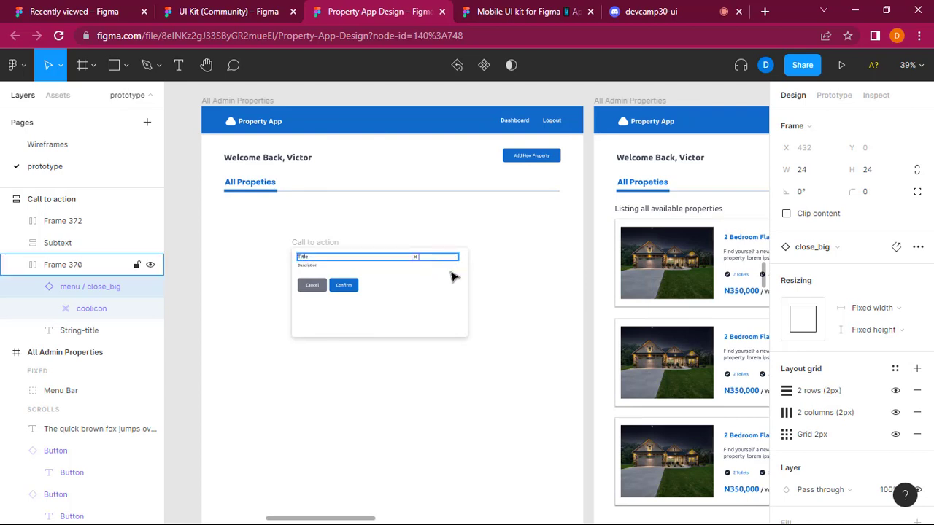
click(450, 317)
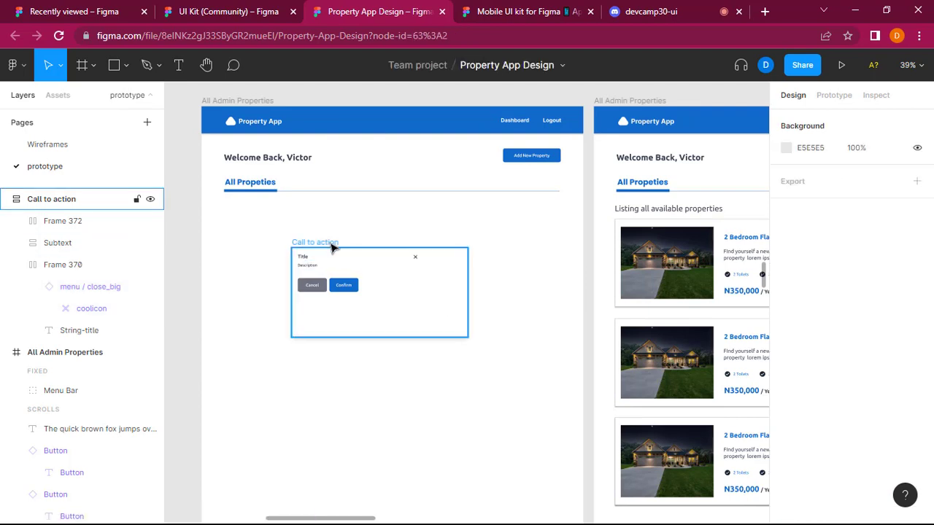
Delete the title row and the description from the Call to action dialog and select the remaining row of buttons.
click(417, 261)
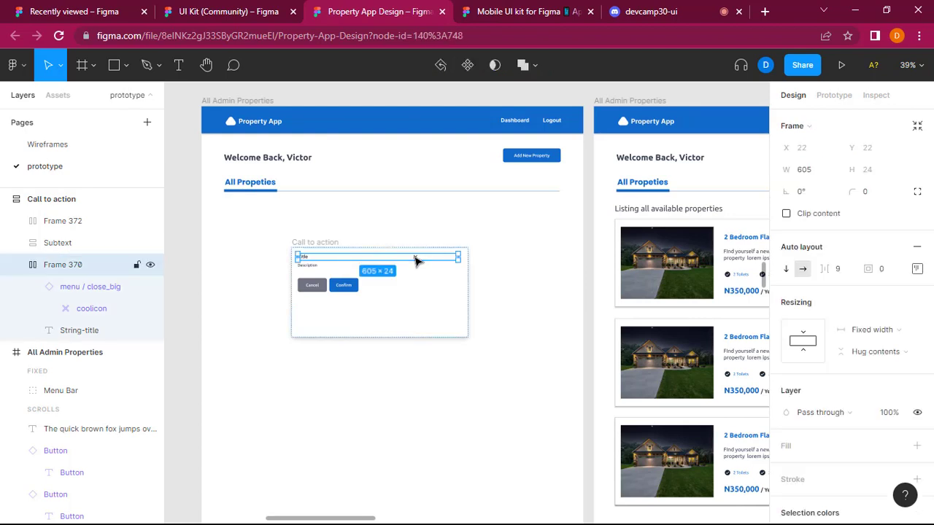
key(Delete)
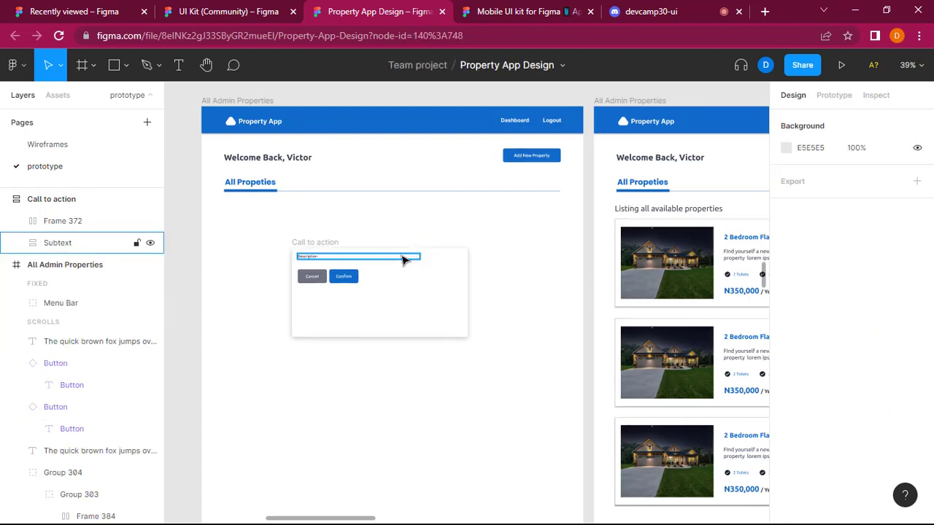
click(403, 260)
key(Delete)
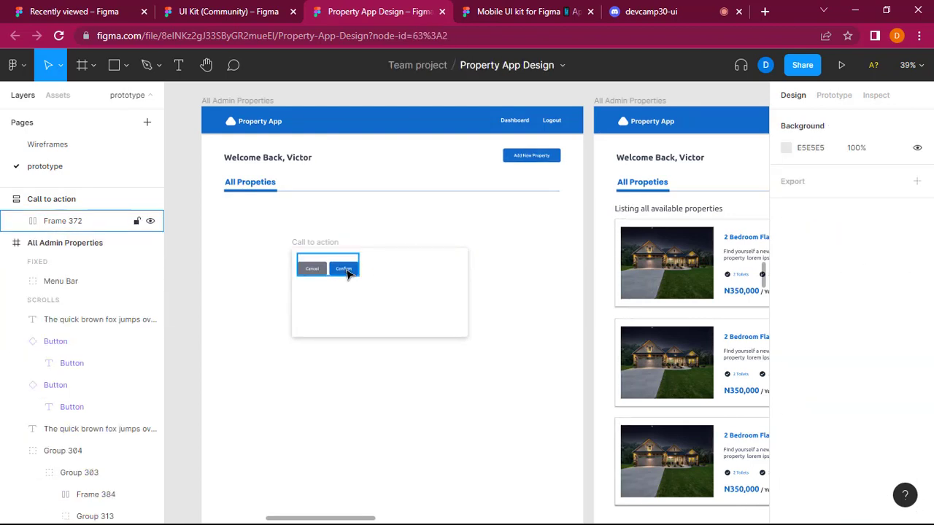
click(372, 296)
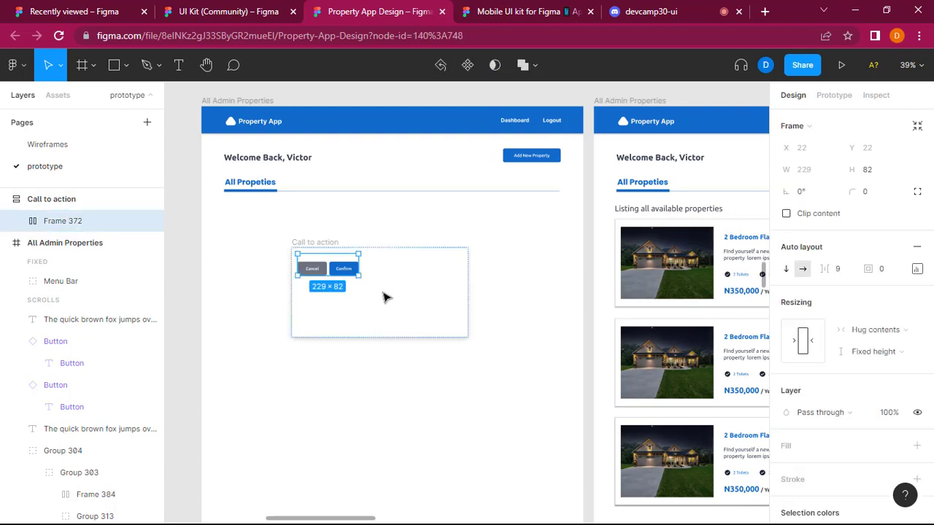
Remove the row of buttons and paste a copy of the Welcome Back heading into the Call to action dialog.
key(Delete)
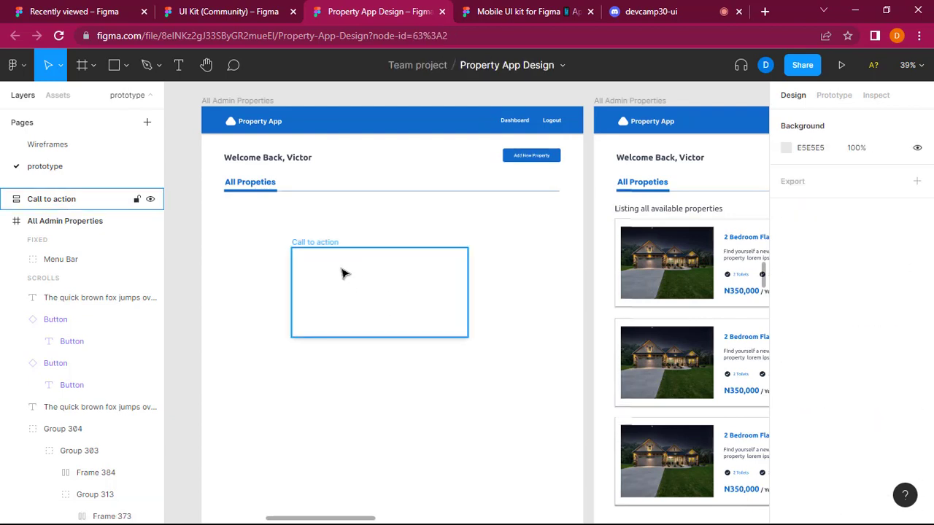
click(364, 327)
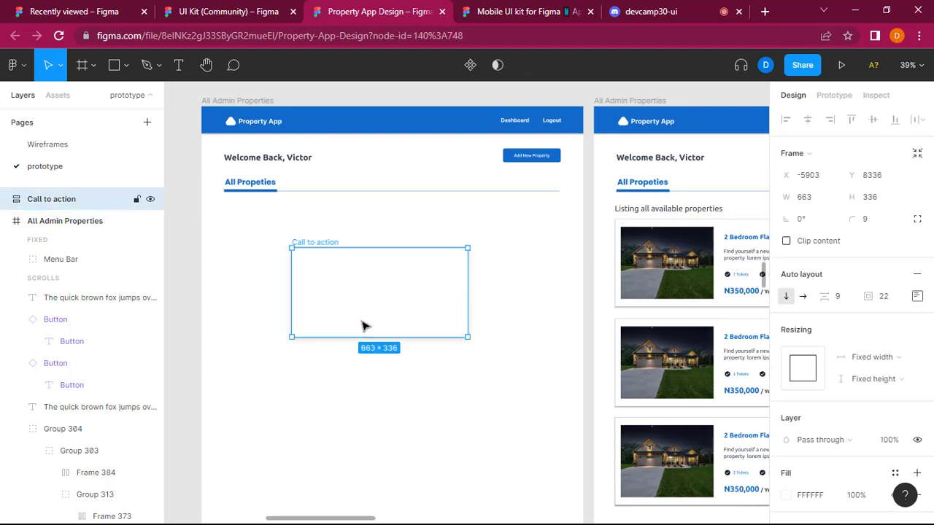
scroll(478, 272, right, 3)
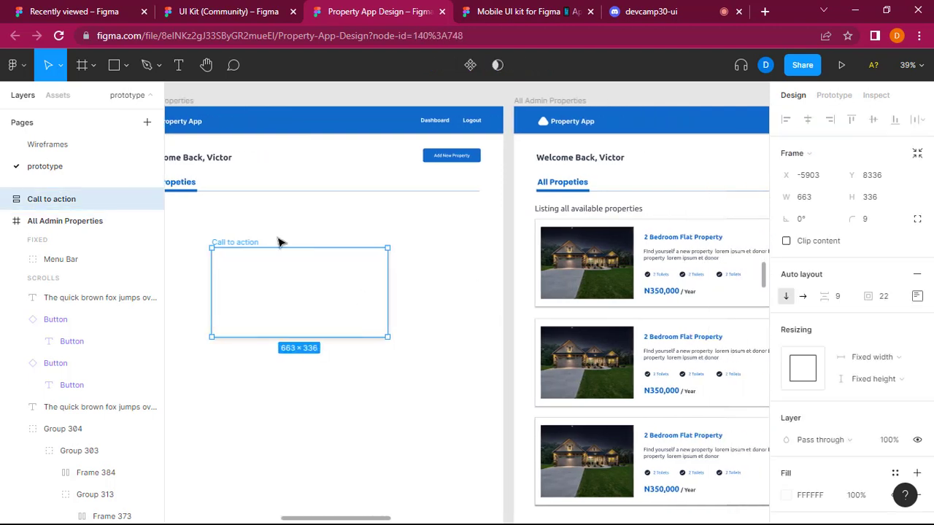
click(205, 163)
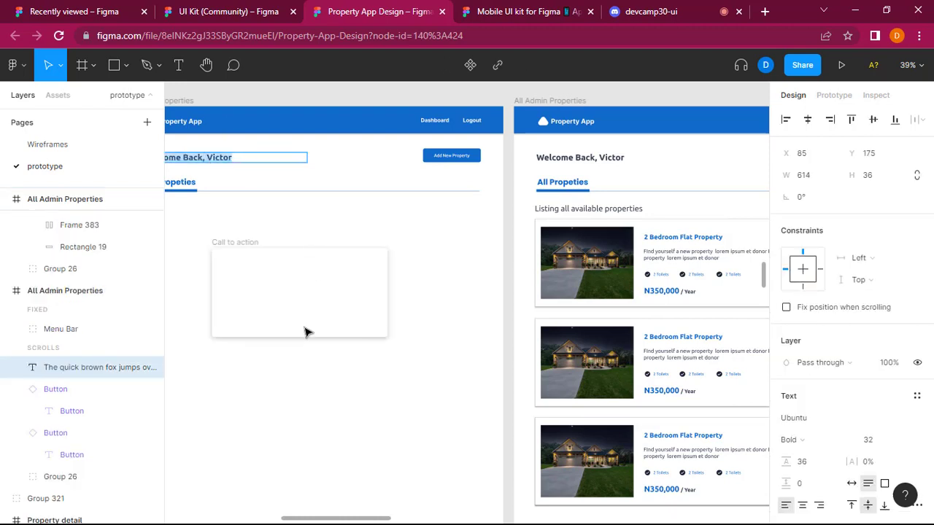
key(Escape)
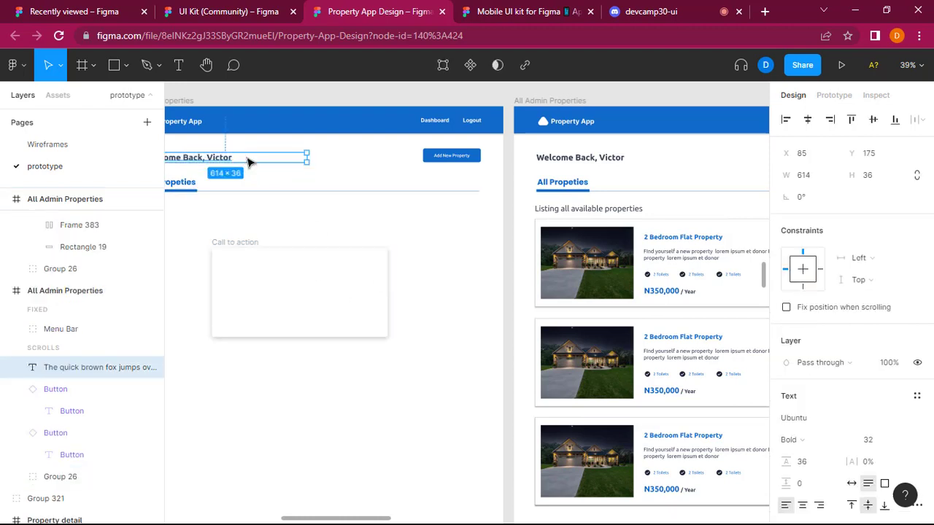
key(Escape)
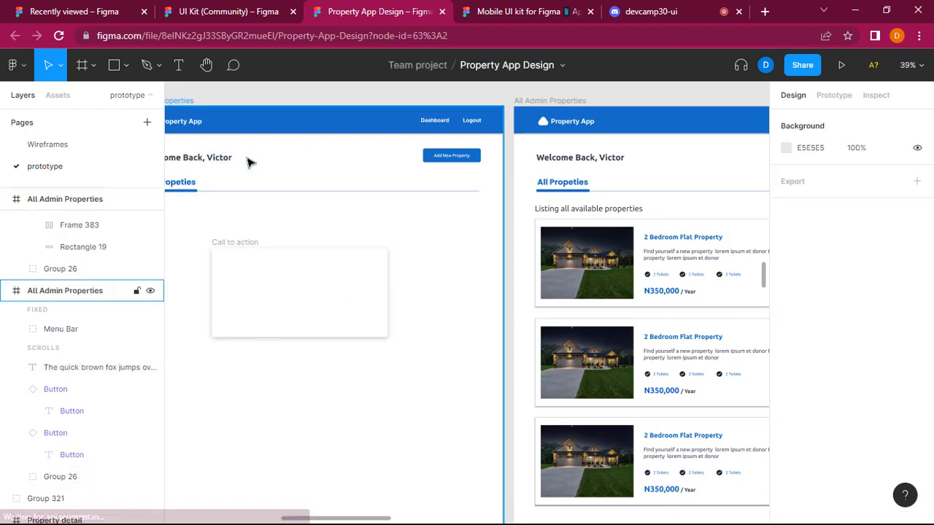
click(205, 162)
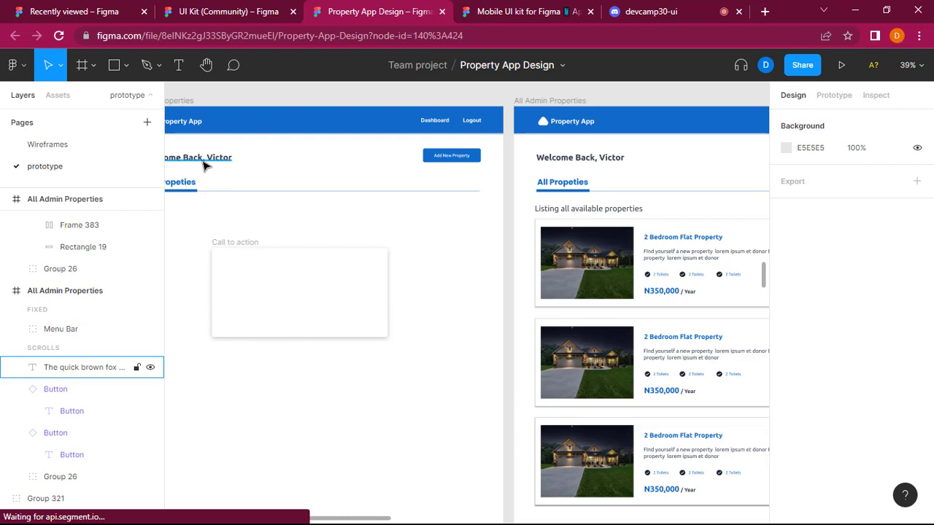
click(305, 279)
key(ctrl+v)
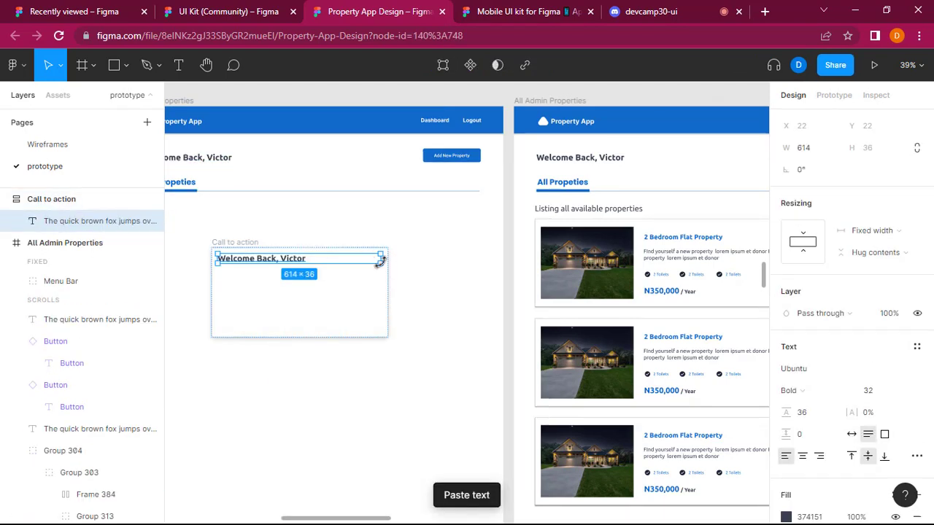
Center-align the pasted heading in the Call to action dialog and change its text to "No Properties".
click(802, 456)
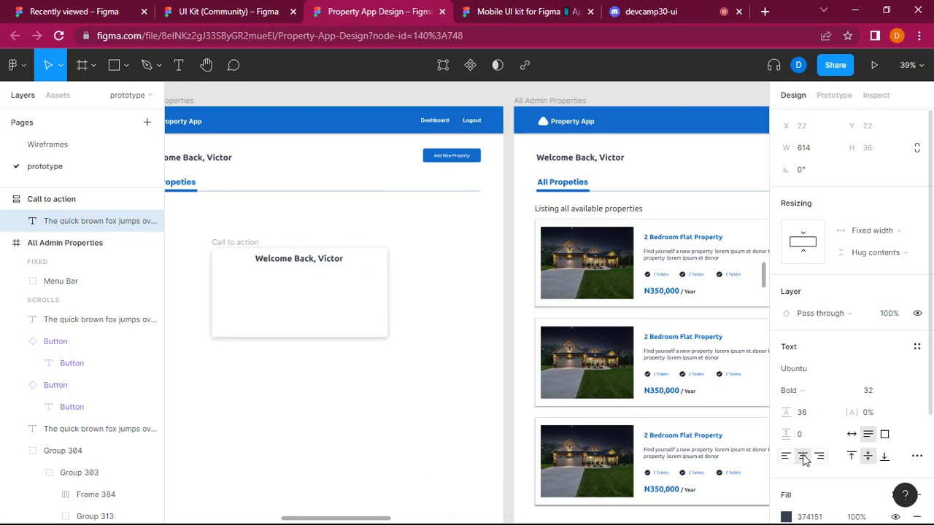
double_click(310, 260)
text(No)
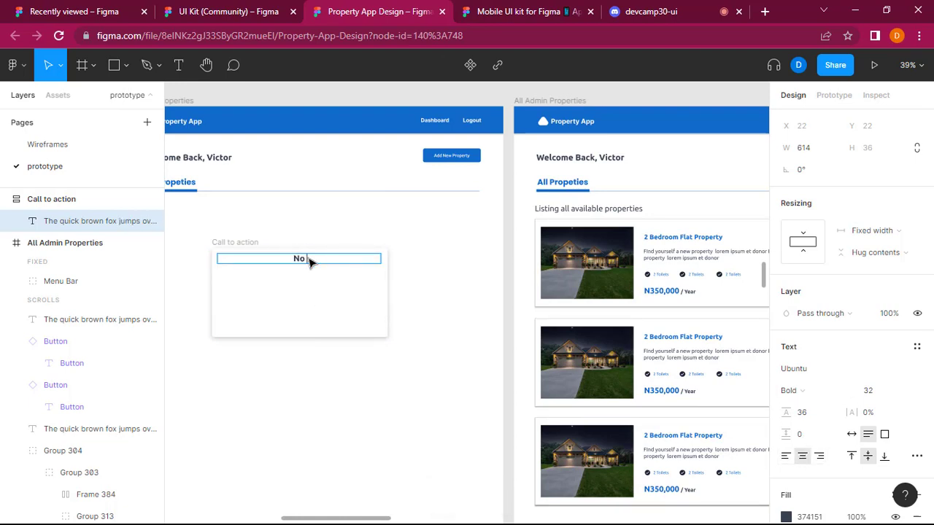
text( Properties)
key(Escape)
Copy the description text of the third property card on the desktop Home Screen.
scroll(421, 287, down, 2)
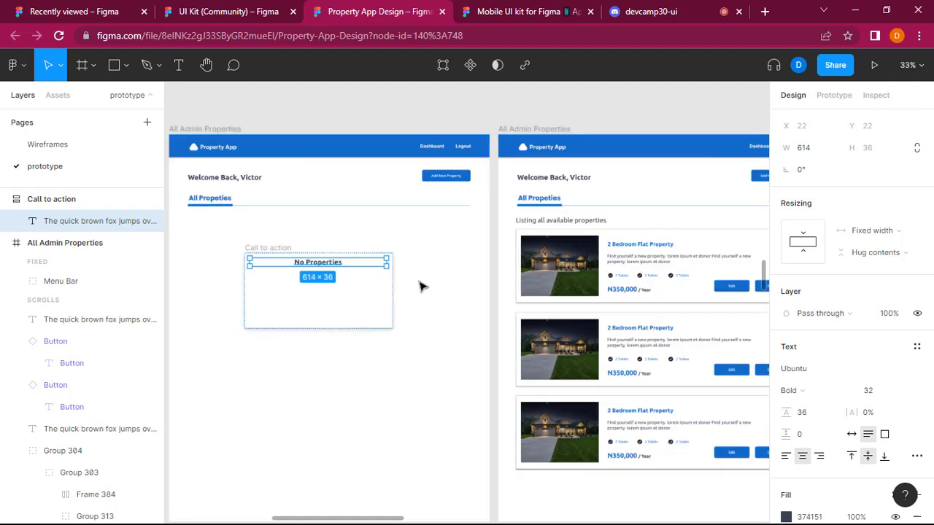
scroll(444, 286, up, 8)
scroll(442, 292, down, 5)
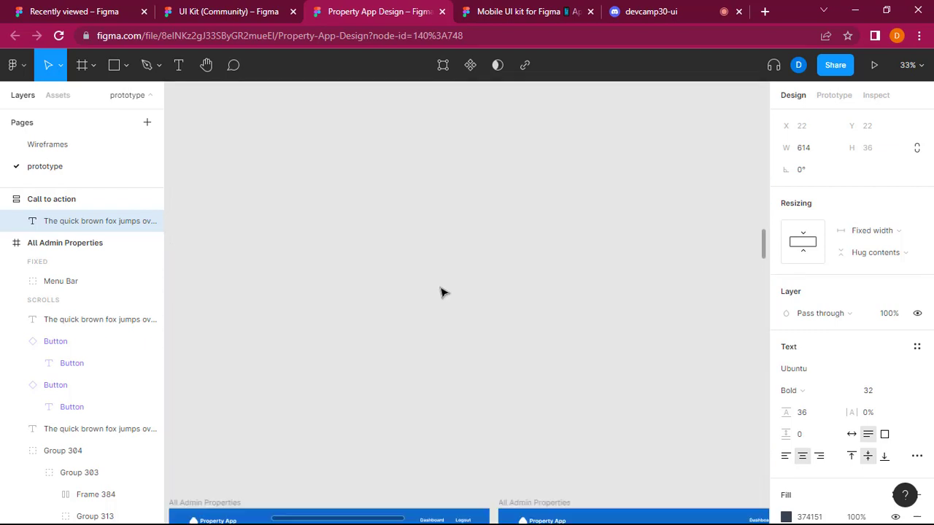
scroll(419, 303, down, 2)
scroll(419, 303, up, 3)
scroll(419, 303, up, 4)
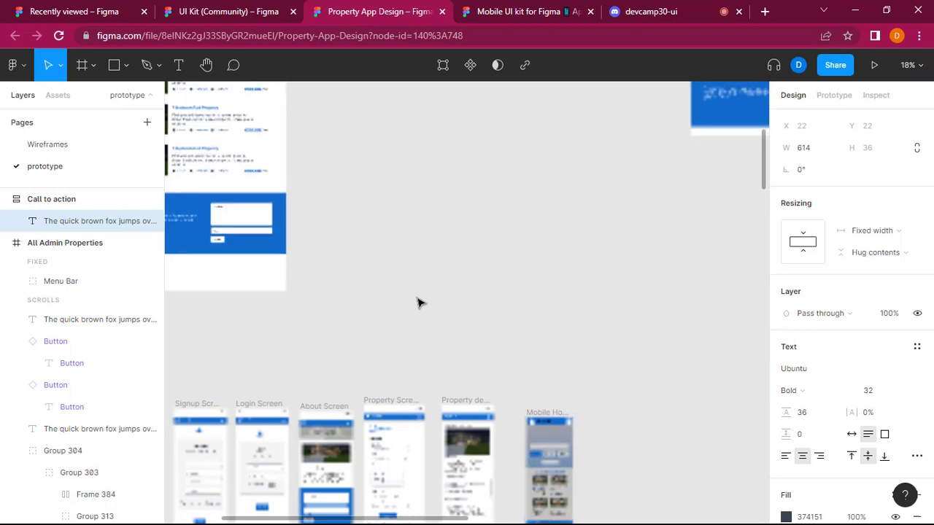
scroll(417, 302, up, 2)
click(197, 250)
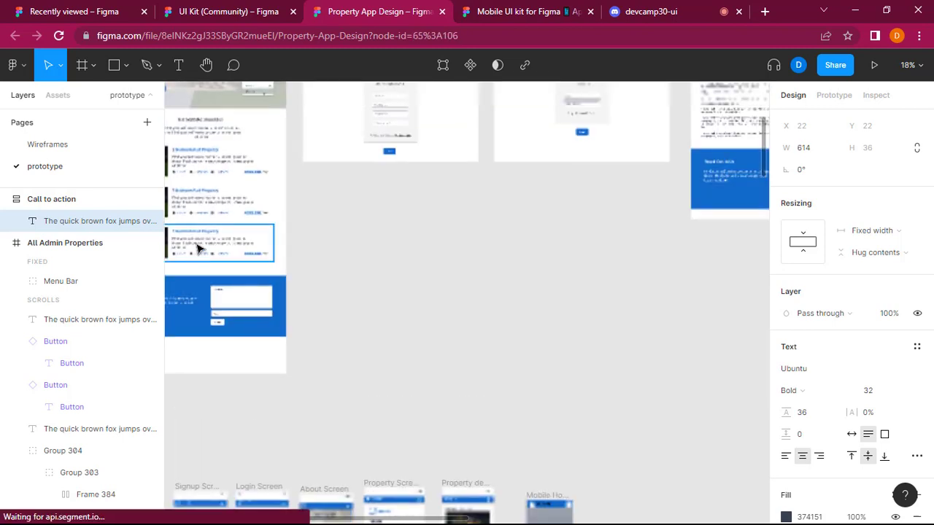
double_click(197, 249)
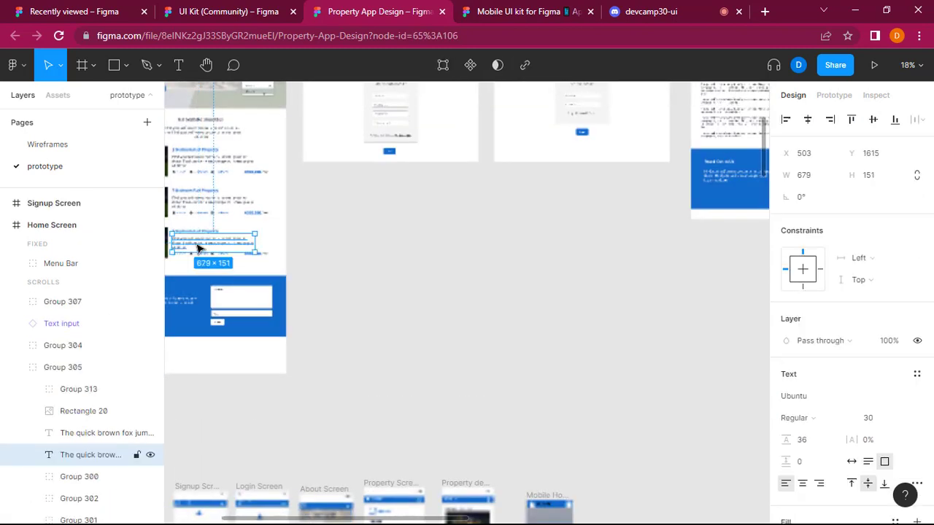
Try to wrap the Call to action dialog in an additional auto layout frame.
scroll(326, 161, down, 3)
scroll(326, 161, down, 10)
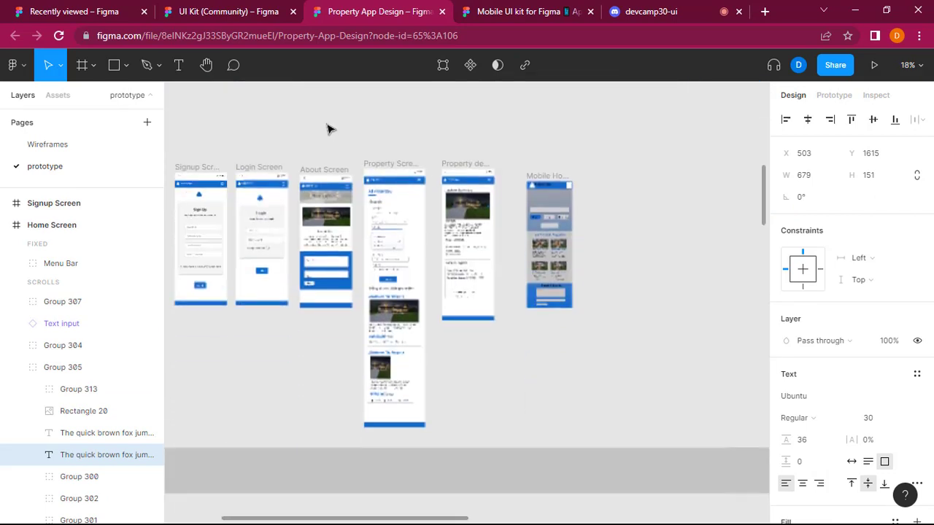
scroll(387, 420, down, 3)
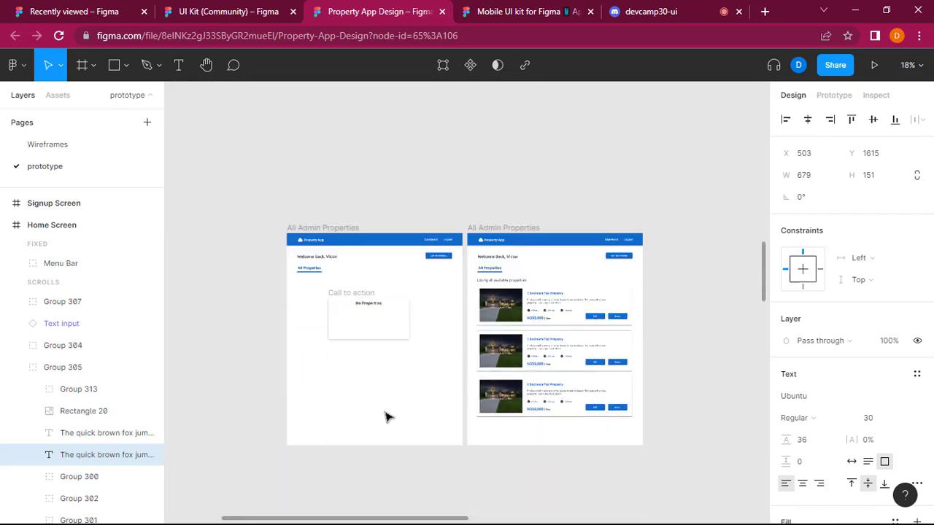
click(404, 413)
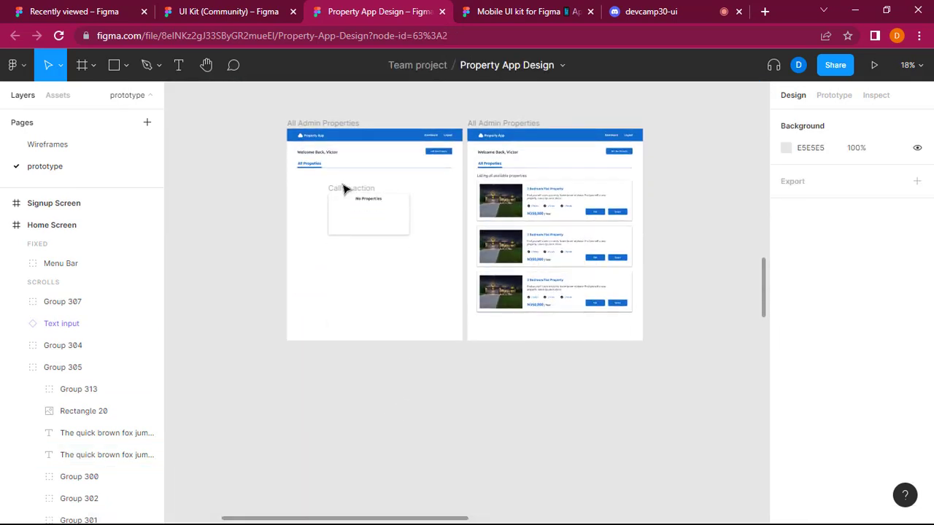
click(346, 190)
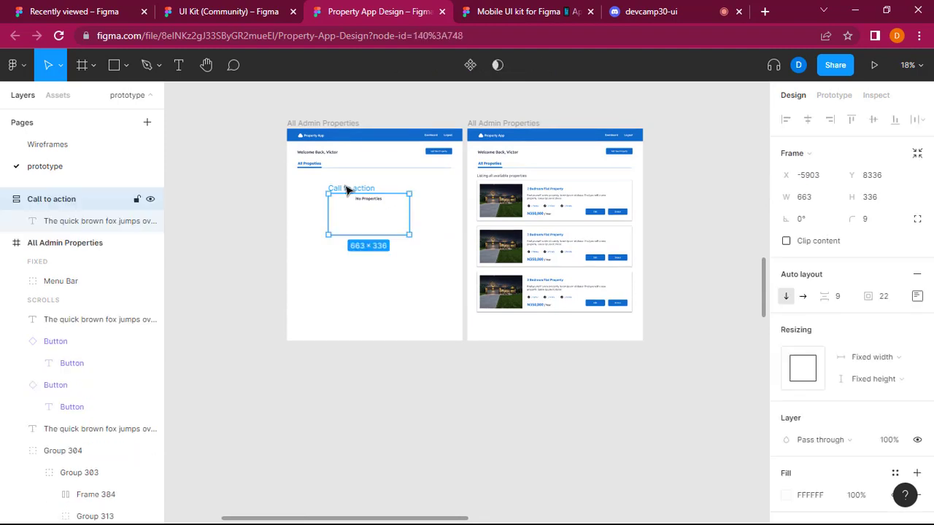
scroll(347, 190, up, 1)
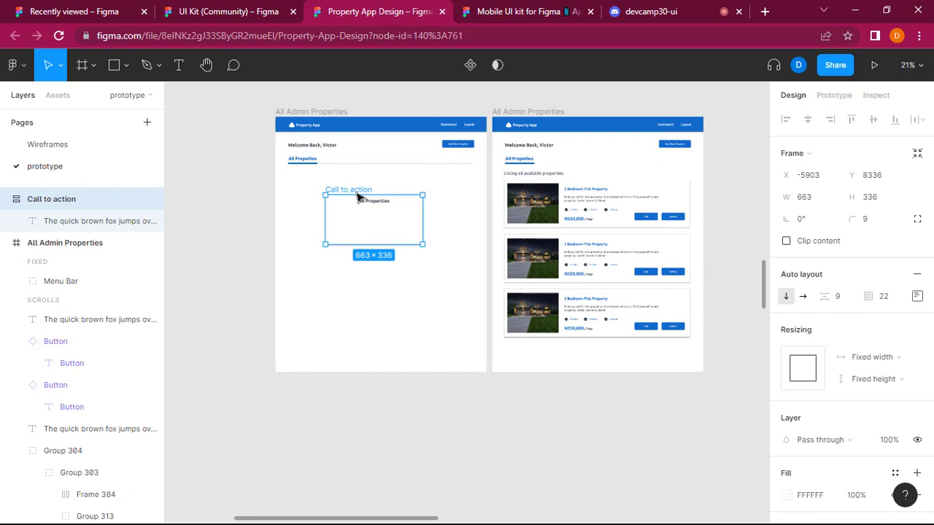
key(shift+a)
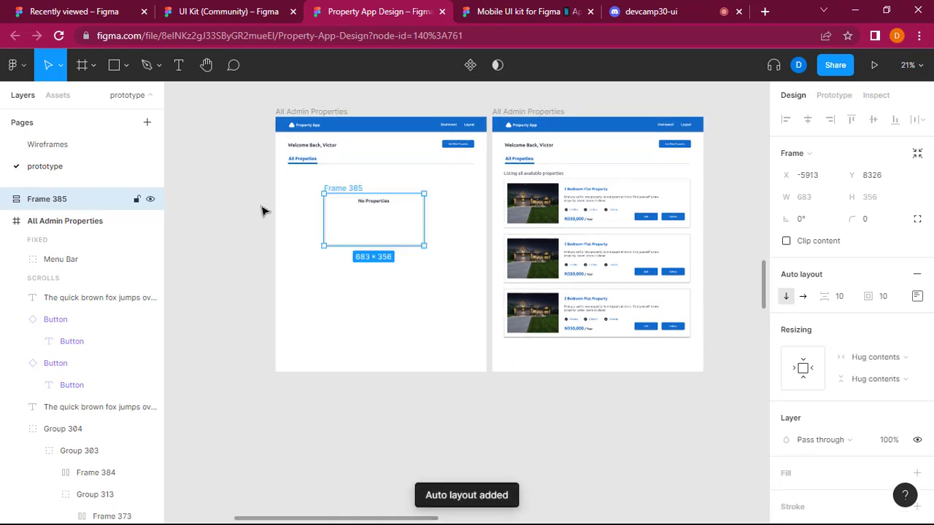
key(ctrl+z)
double_click(351, 191)
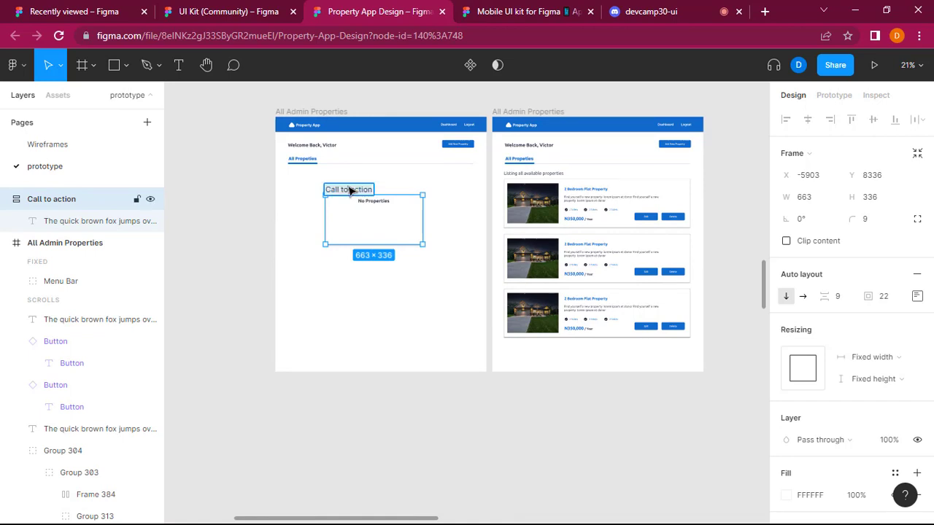
key(BackSpace)
click(371, 329)
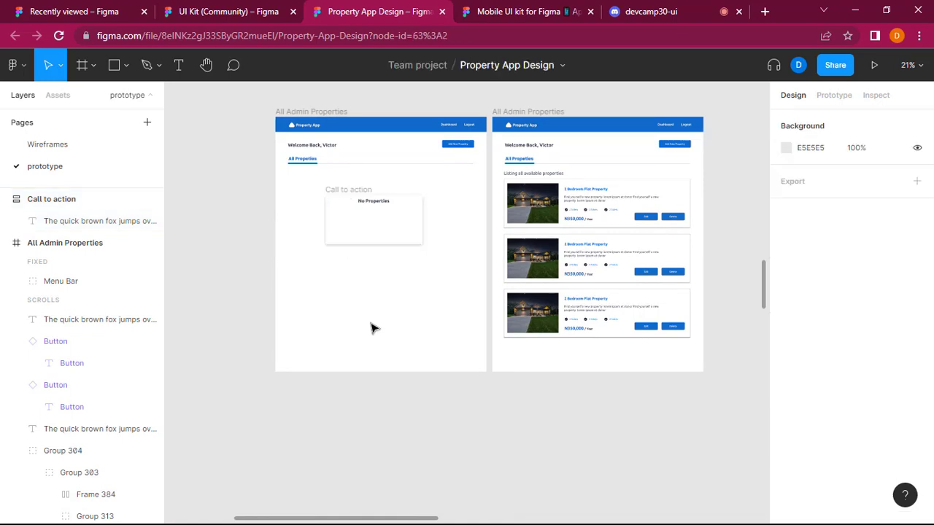
click(355, 197)
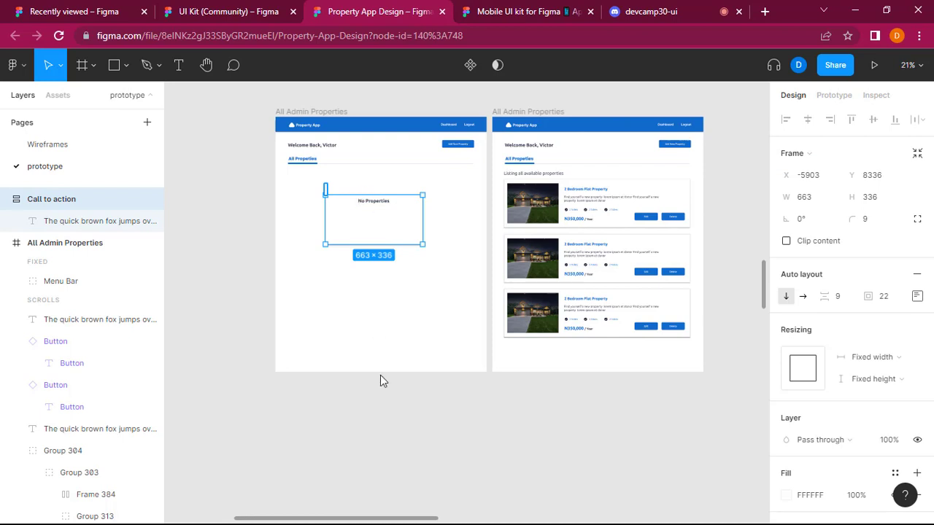
key(ctrl+s)
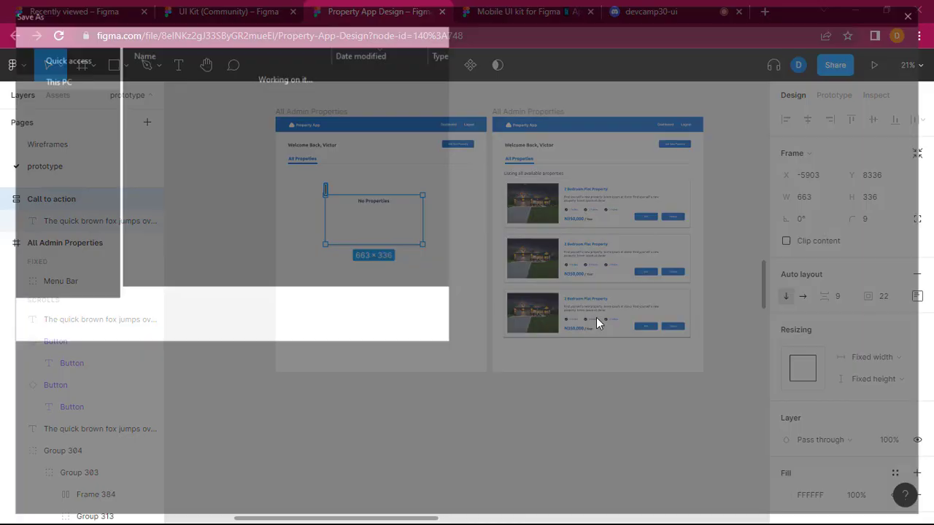
click(918, 12)
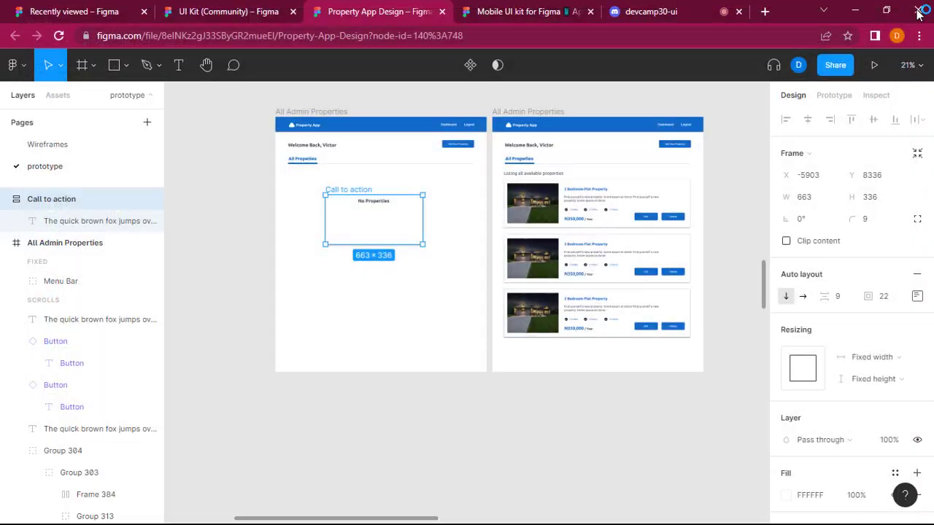
Delete the whole Call to action dialog from the left All Admin Properties screen.
scroll(375, 222, up, 3)
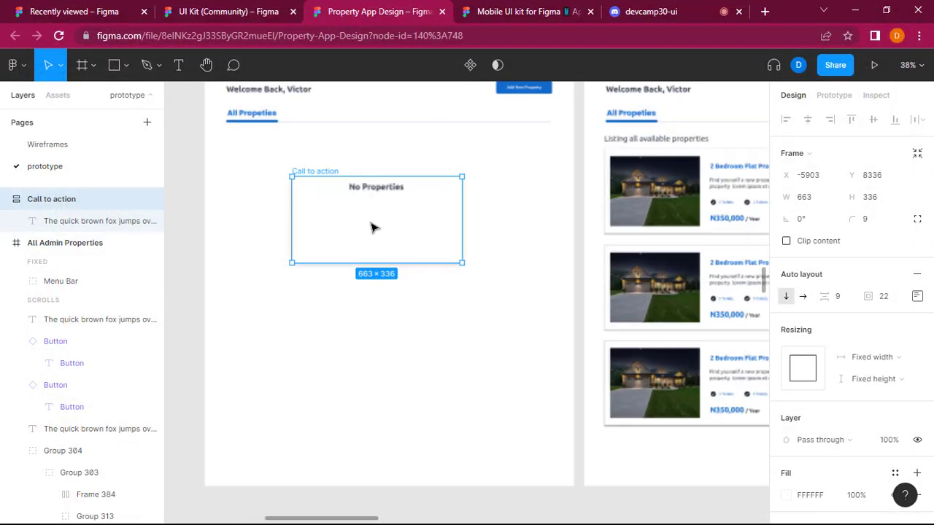
key(Escape)
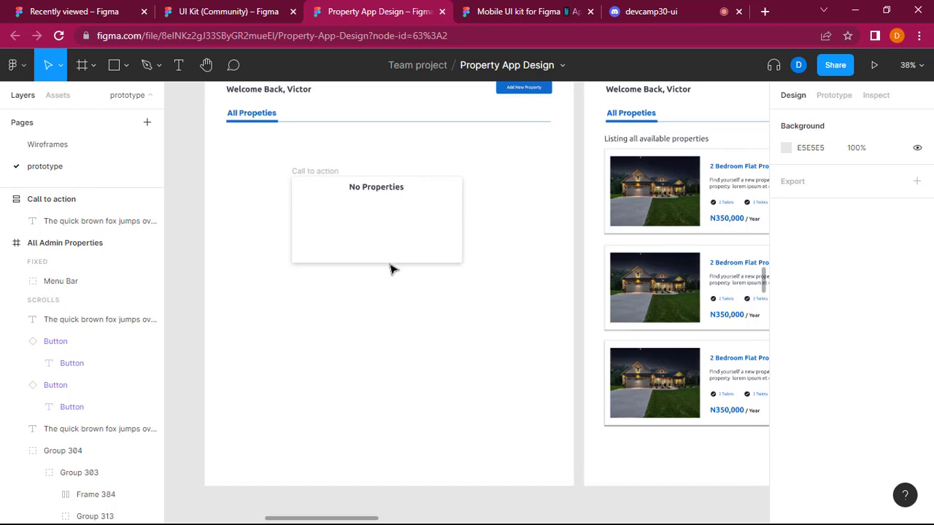
click(324, 173)
click(326, 175)
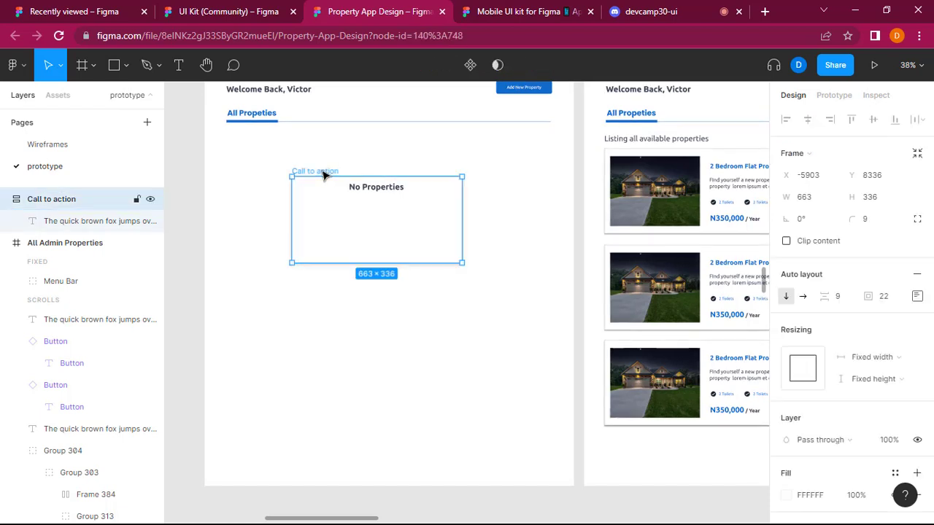
key(Delete)
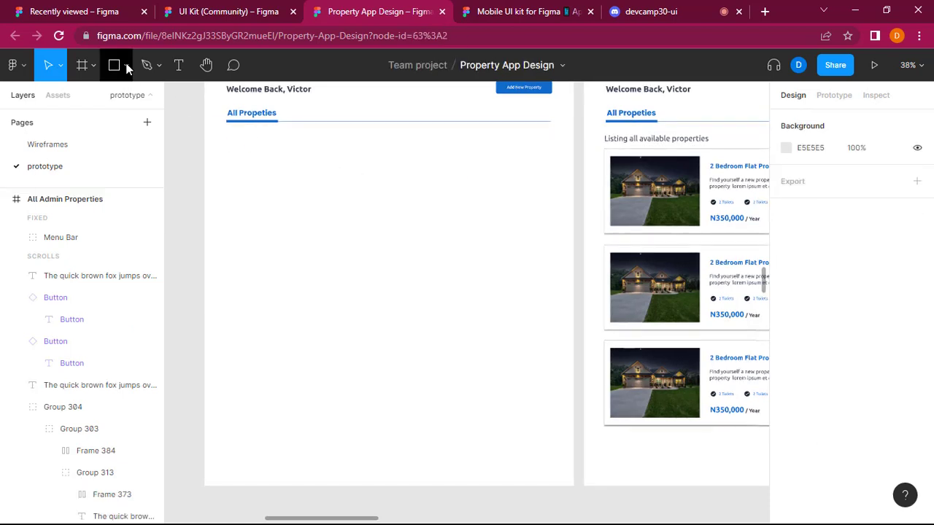
Draw a rectangle about 576 × 376 in the empty area below All Propeties on the left All Admin Properties frame.
click(127, 67)
click(123, 97)
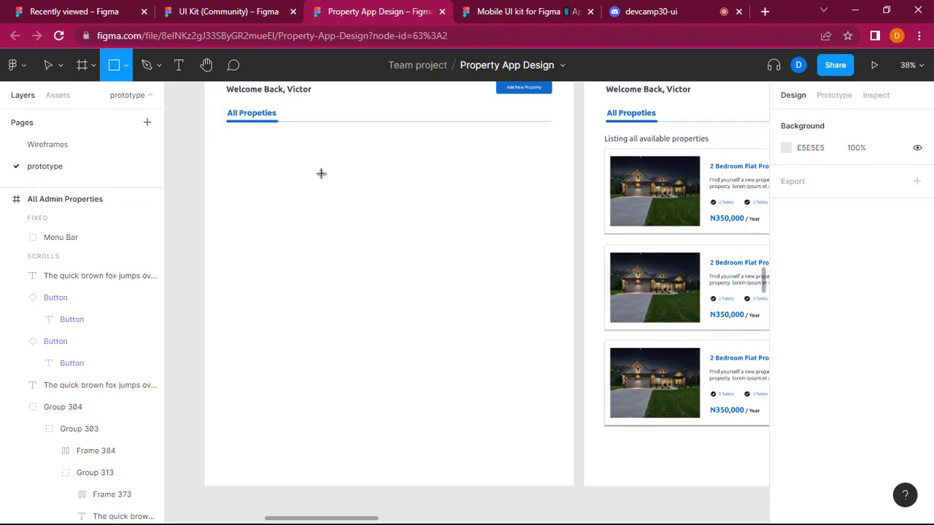
drag(321, 223, 470, 318)
drag(394, 232, 397, 221)
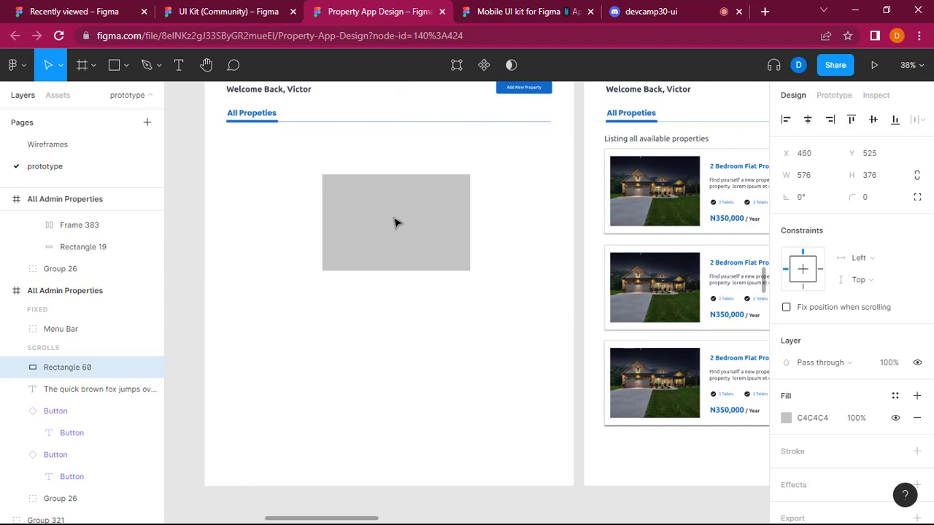
Fill the new rectangle with light grey F0F0F0 and add a drop shadow.
click(786, 418)
drag(614, 199, 605, 197)
click(917, 485)
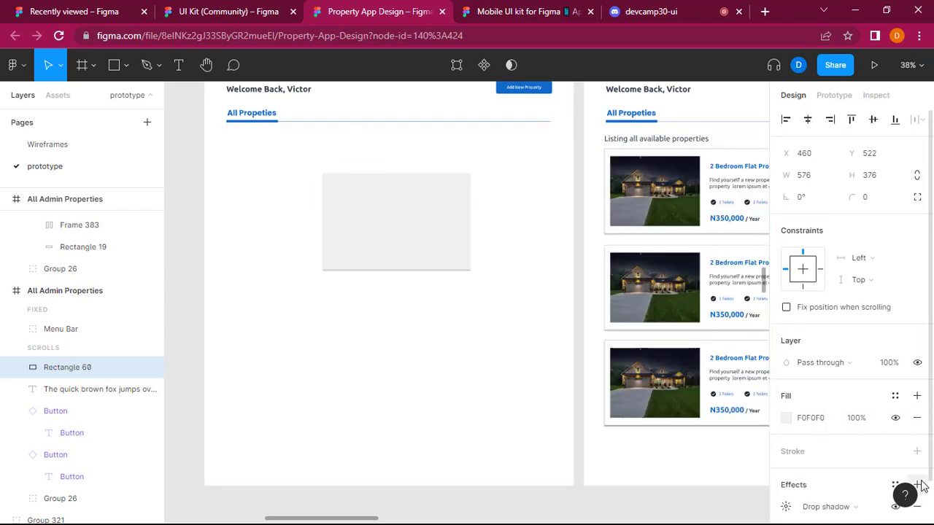
Paste the copied property description text into the left All Admin Properties frame.
click(476, 369)
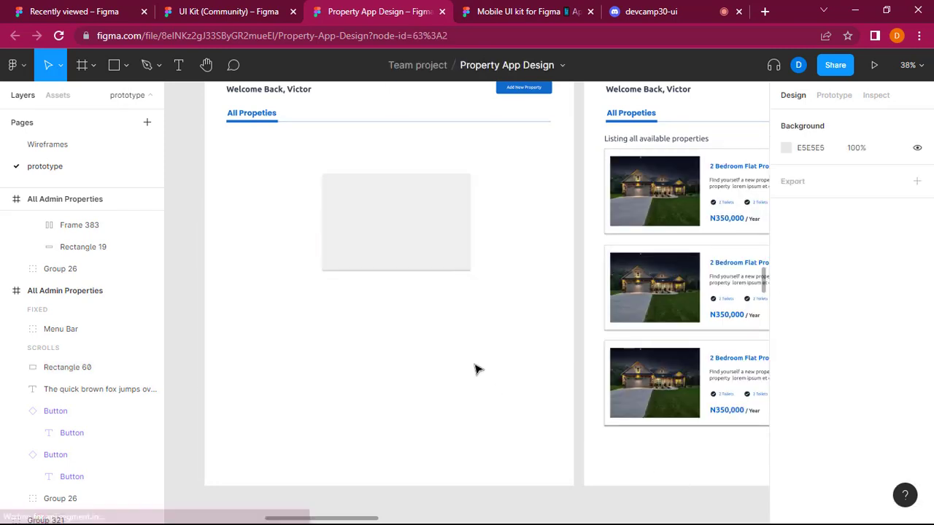
click(391, 252)
key(ctrl+v)
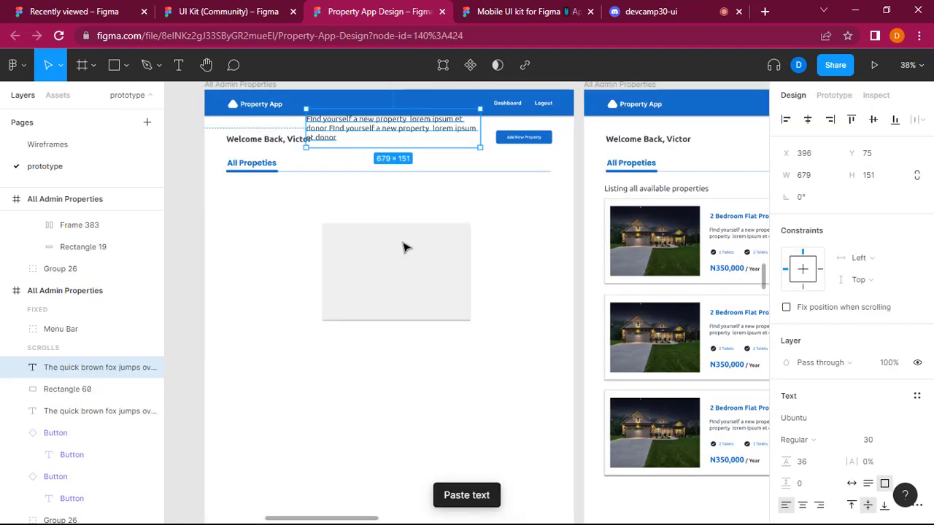
Move the pasted text onto the grey card and replace it with "You have not created any property to be listed, please create and publish properties".
drag(392, 125, 405, 276)
double_click(407, 265)
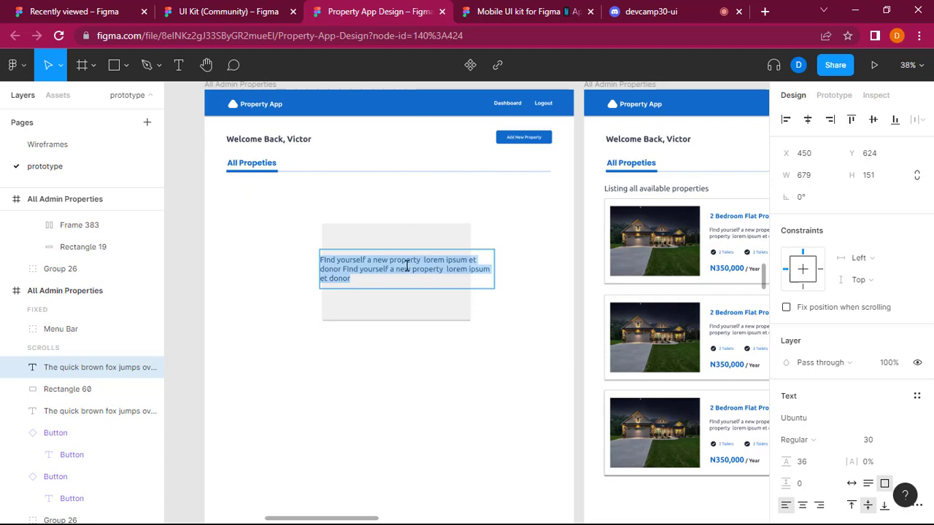
text(There are no prop)
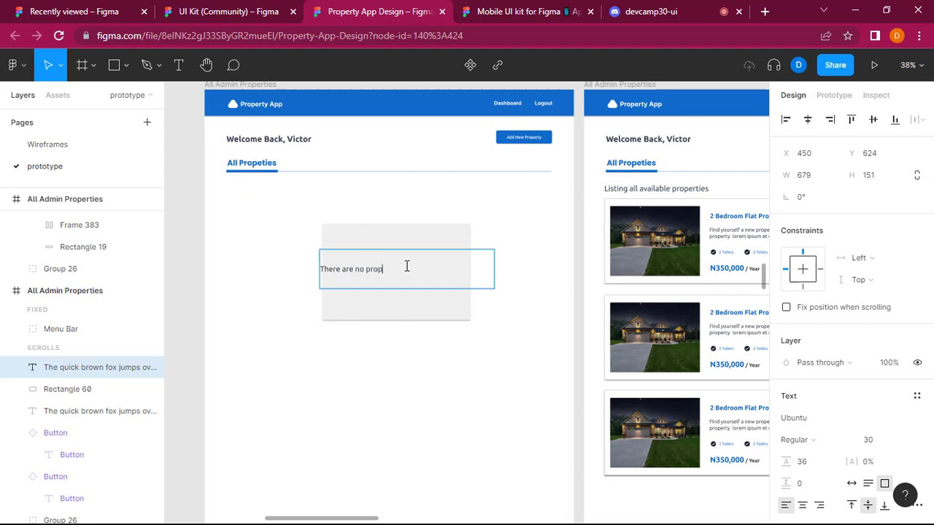
key(ctrl+a)
text(Yo)
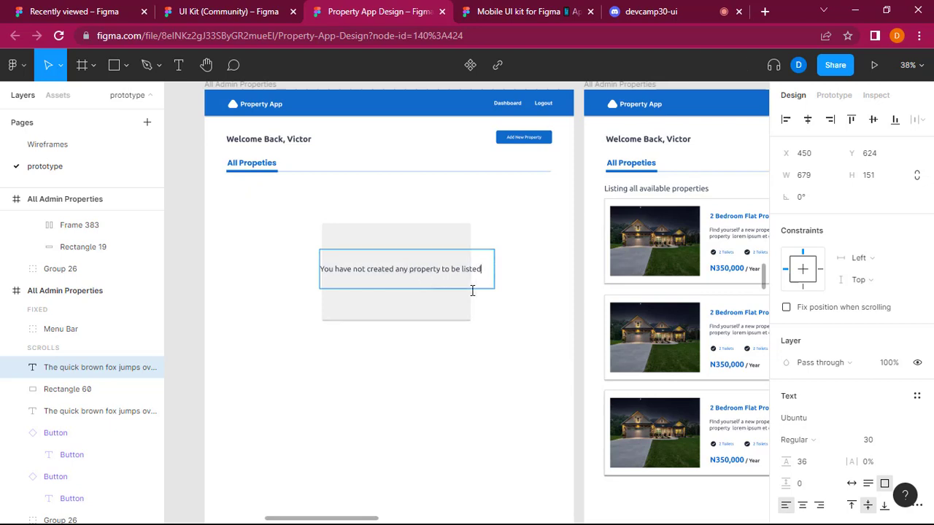
text(lease create and publish p)
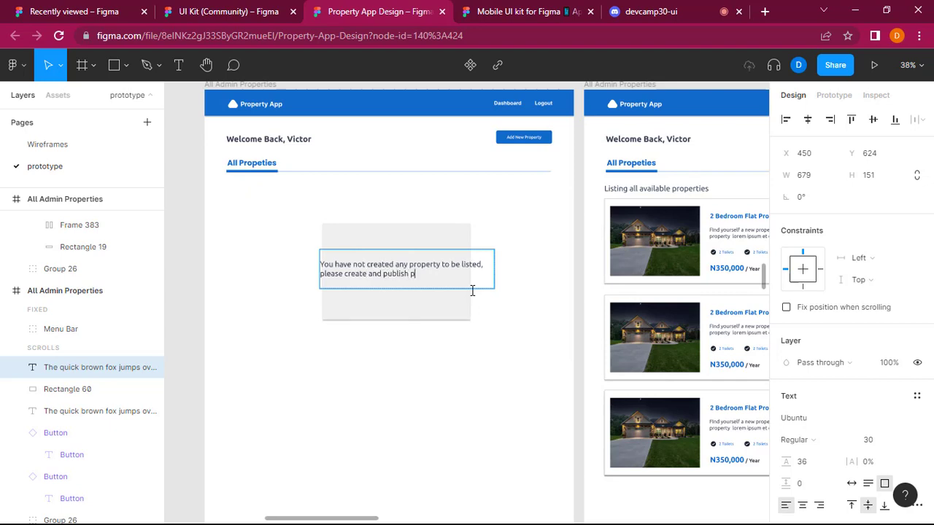
Centre-align the message text and narrow its box to the card's width of 576.
key(ctrl+a)
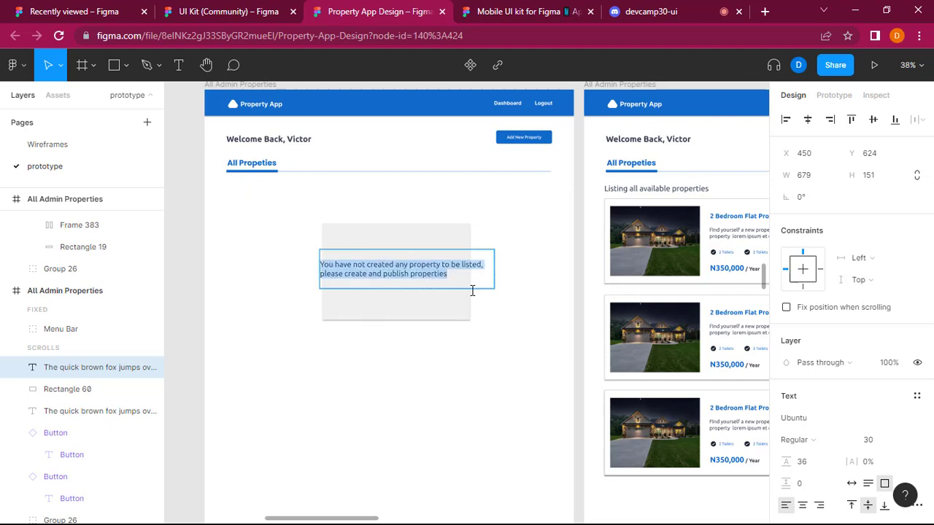
click(802, 505)
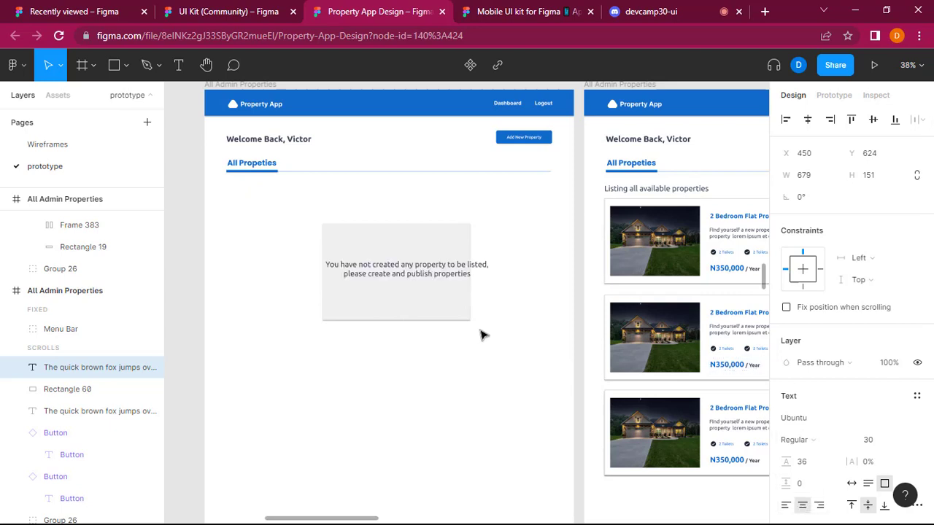
drag(496, 270, 468, 272)
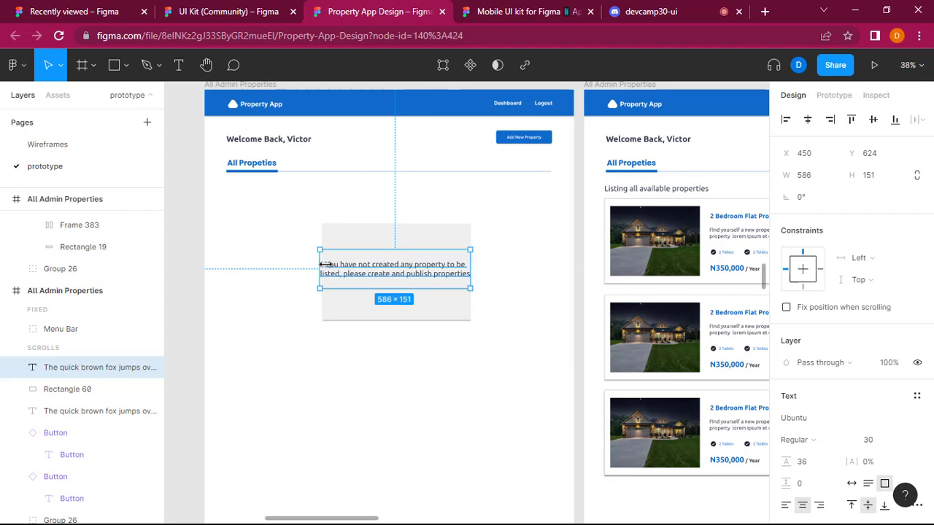
drag(325, 264, 328, 264)
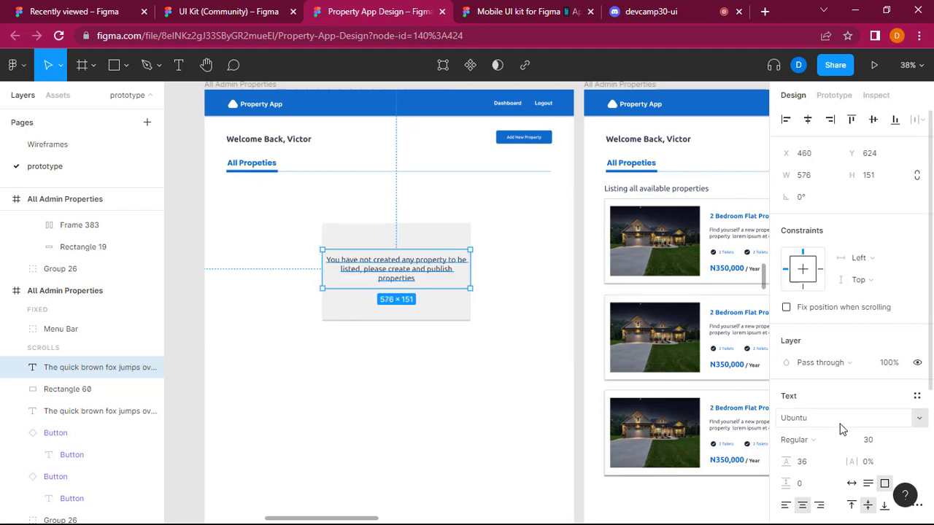
Set the message text's font size to 25 and move it down to Y 644 in the card.
click(875, 440)
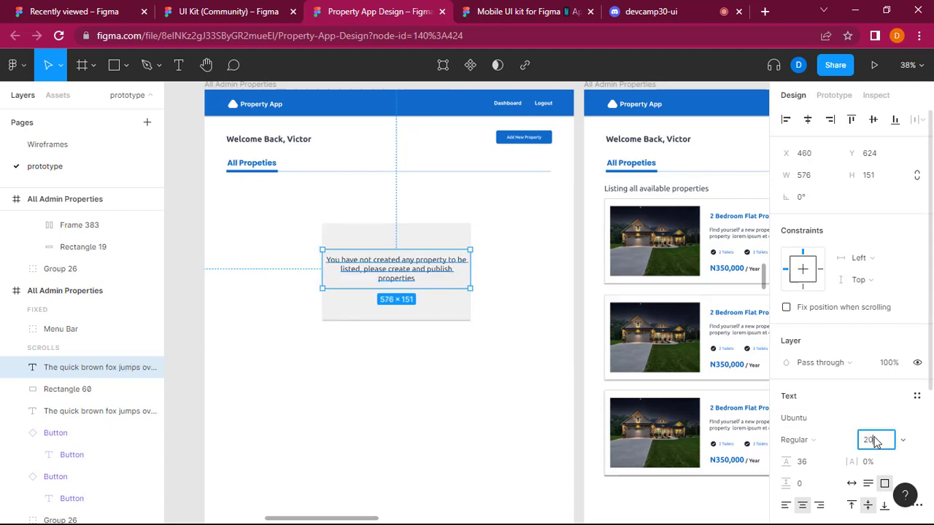
key(Return)
click(876, 441)
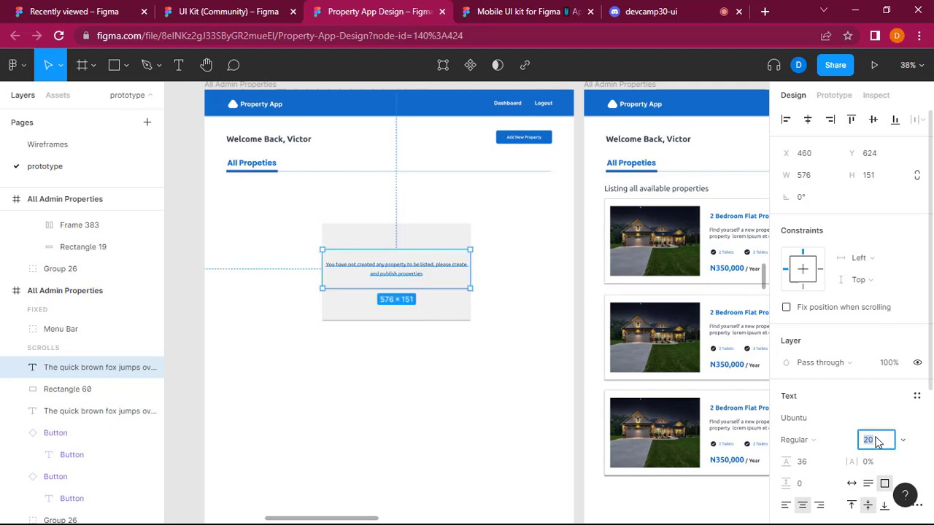
text(25)
key(Return)
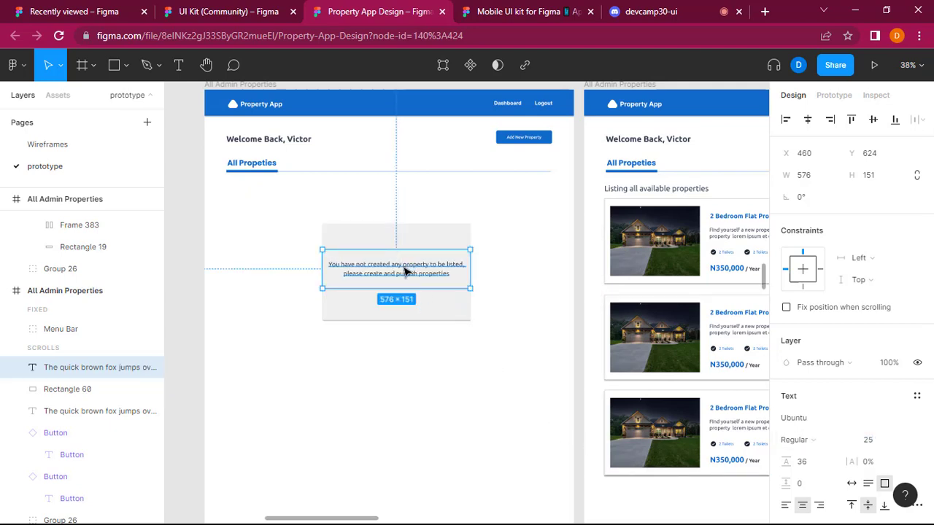
drag(406, 271, 407, 276)
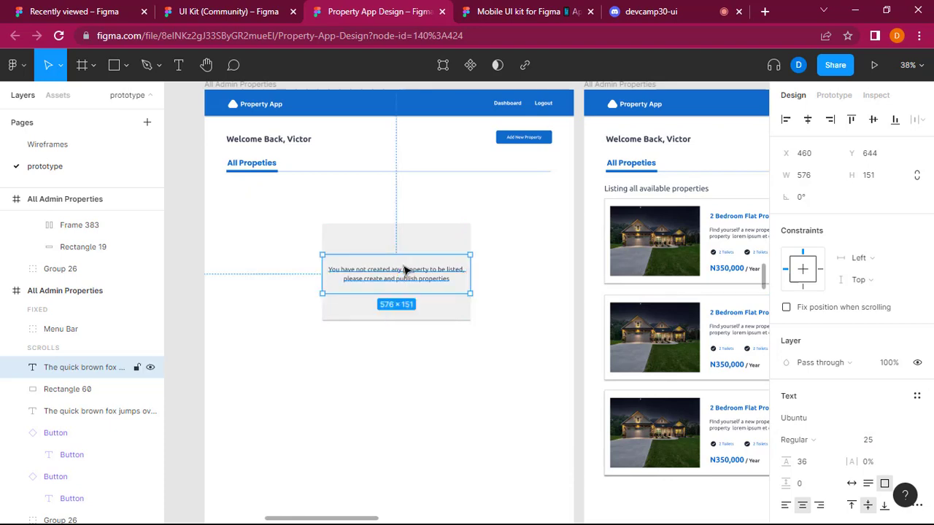
Paste a copy of the message text at the card's upper edge and change it to a bold "No Properties created" heading.
click(403, 244)
key(ctrl+v)
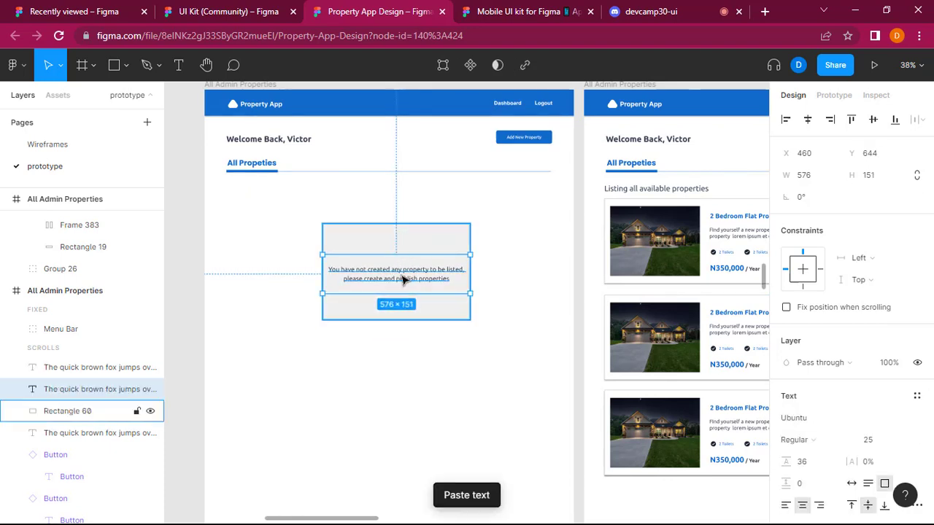
drag(403, 278, 403, 252)
double_click(403, 249)
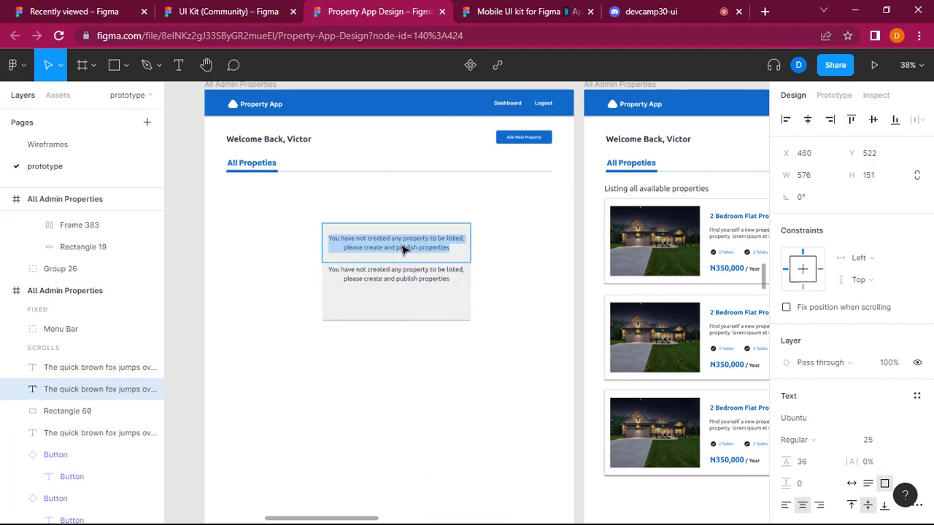
key(ctrl+b)
text(No Proper)
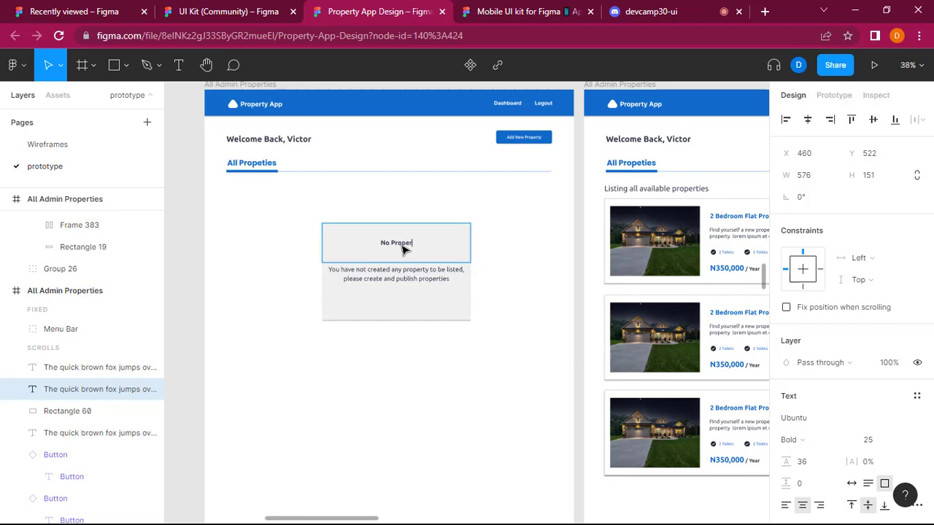
text(ties created)
Shorten the "No Properties created" heading's box to a height of 72 and set its font size to 30.
key(Escape)
drag(409, 262, 413, 235)
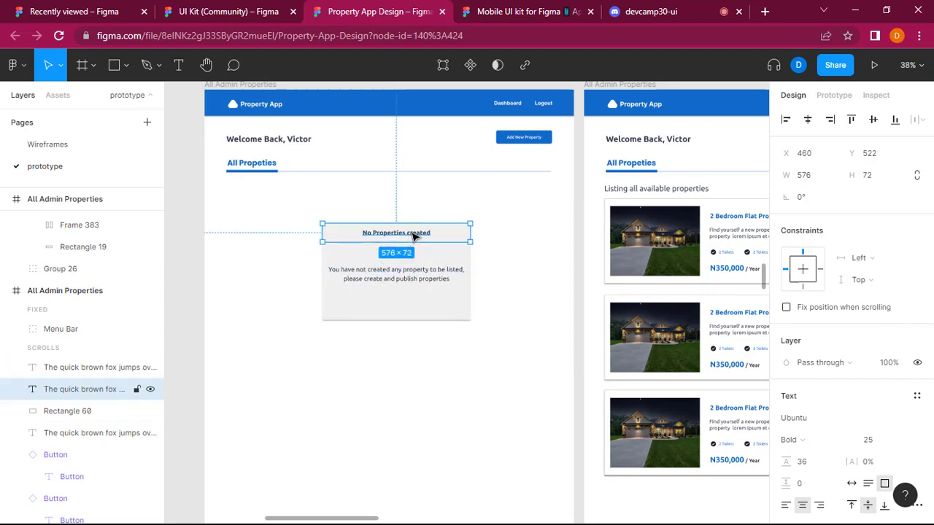
double_click(413, 235)
click(874, 440)
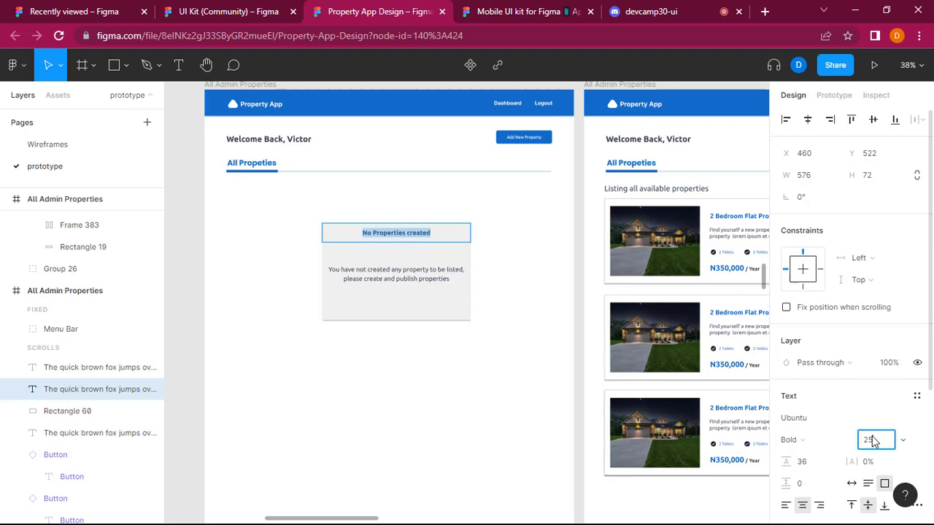
text(30)
key(Return)
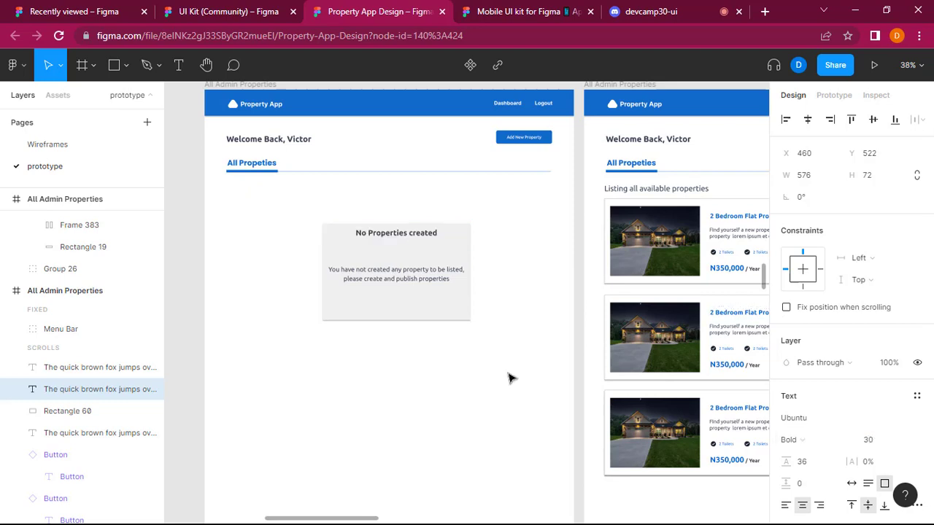
Move the heading slightly down in the card and bring the message text up closer beneath it.
drag(403, 237, 405, 246)
click(444, 423)
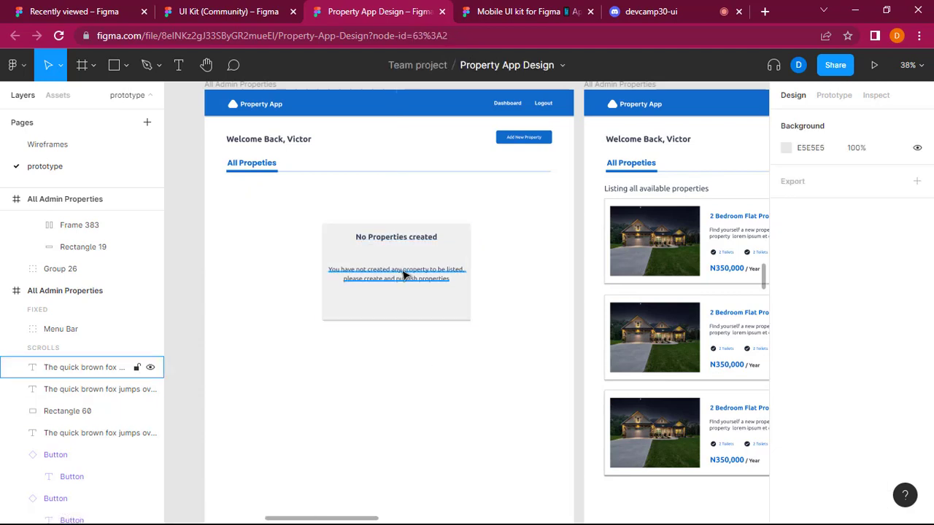
click(406, 281)
double_click(406, 279)
click(448, 385)
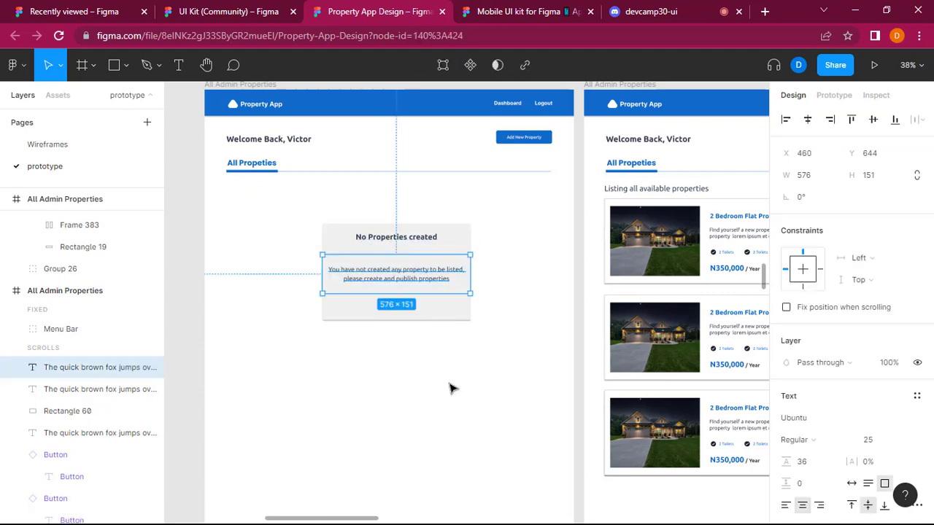
drag(395, 278, 398, 270)
click(497, 270)
Copy the Edit and Delete button pair from the first property listing on the right All Admin Properties screen.
scroll(499, 268, right, 5)
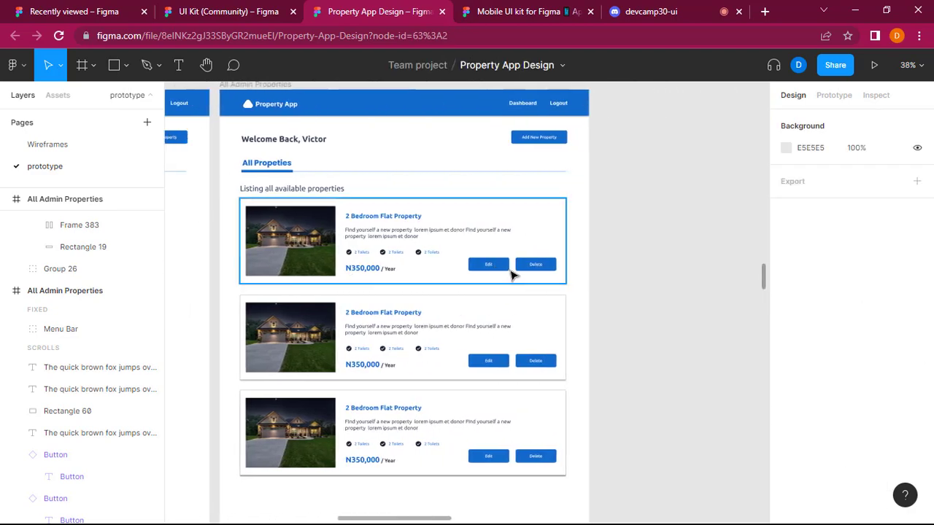
click(529, 270)
click(529, 270)
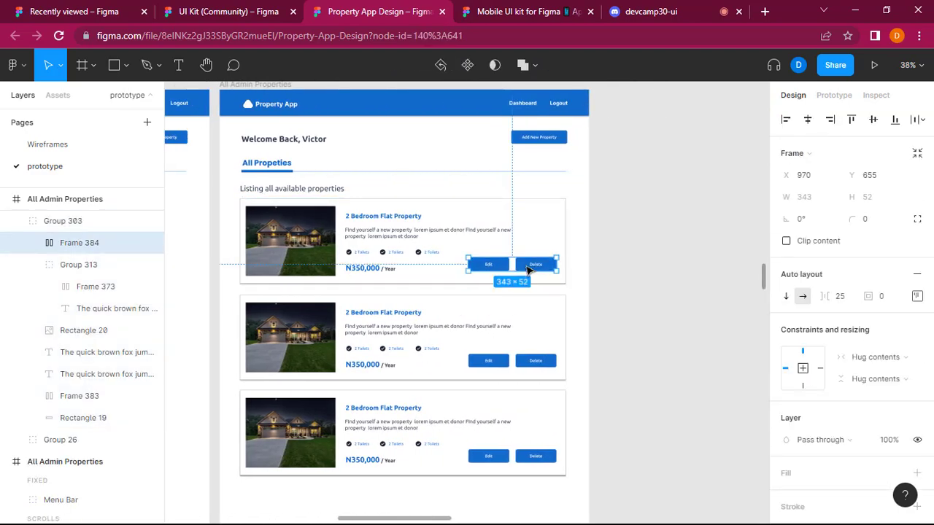
scroll(529, 270, left, 3)
scroll(529, 270, left, 1)
scroll(409, 292, left, 1)
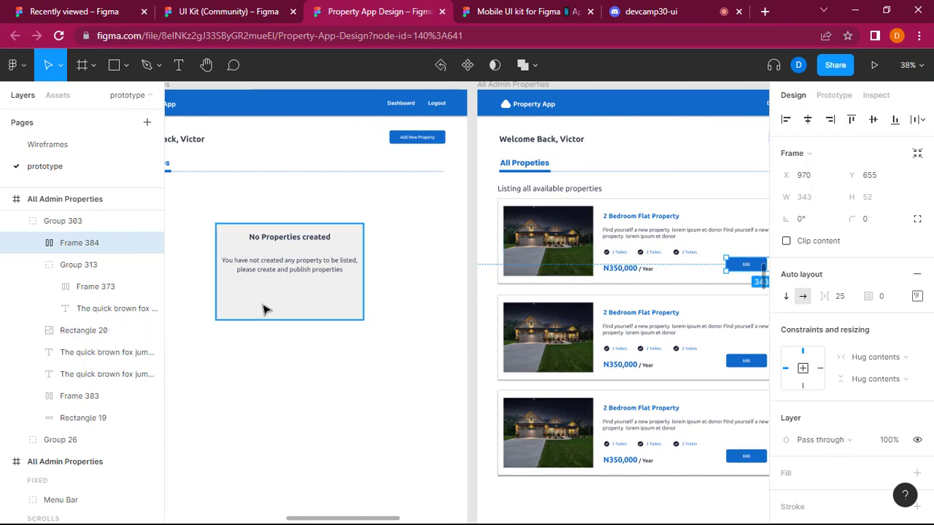
Paste the button pair into the left screen and centre it beneath the message in the No Properties created card.
double_click(298, 301)
key(Escape)
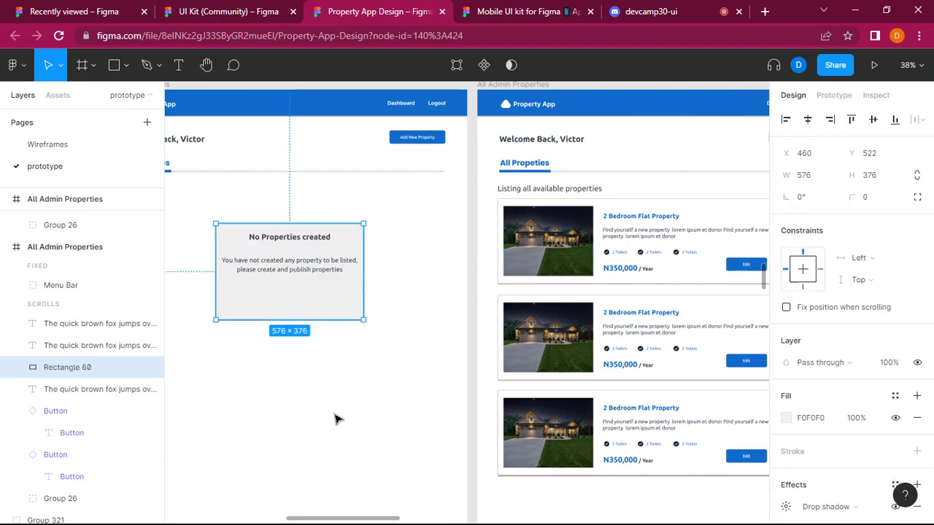
click(337, 419)
click(288, 299)
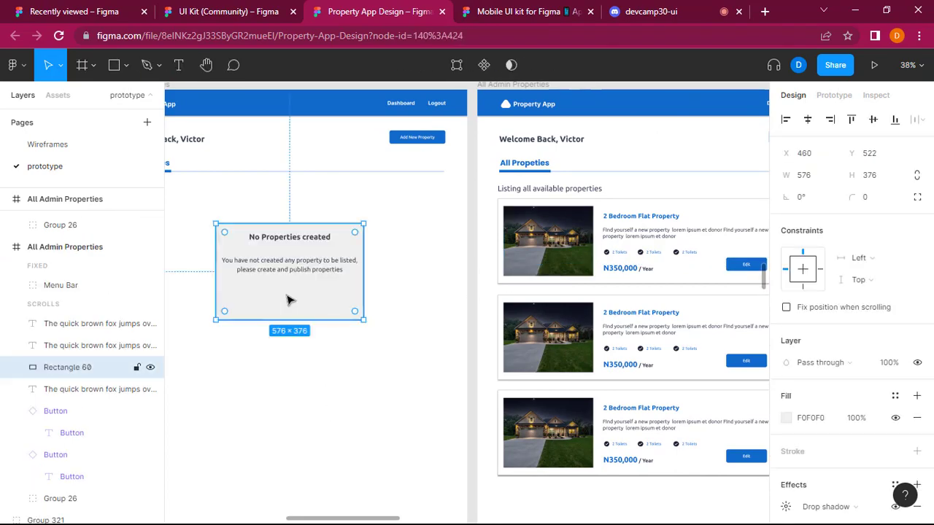
key(ctrl+v)
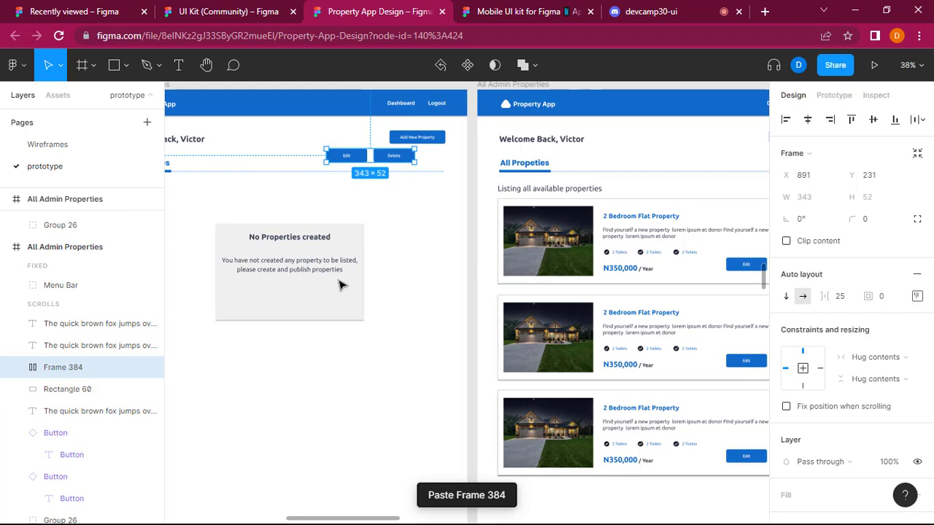
drag(368, 160, 267, 300)
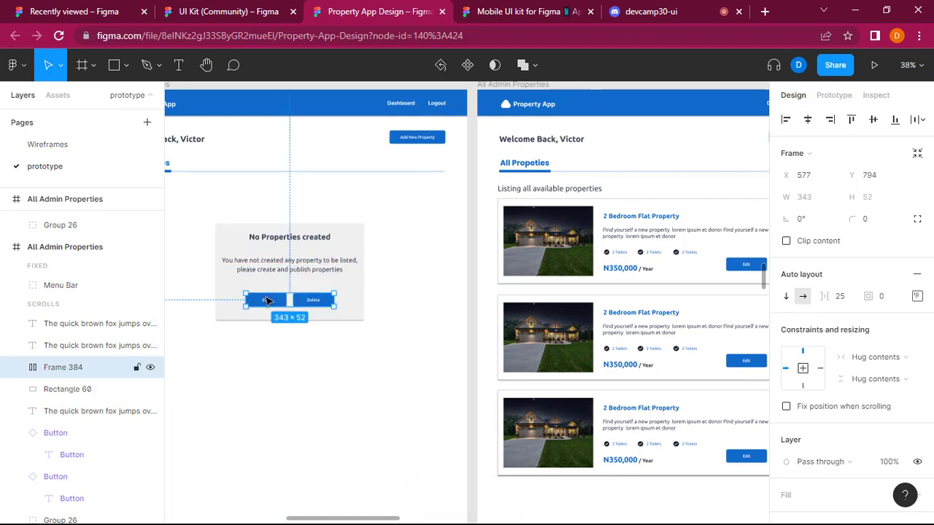
Relabel the card's Edit button as "Add New Property".
double_click(267, 304)
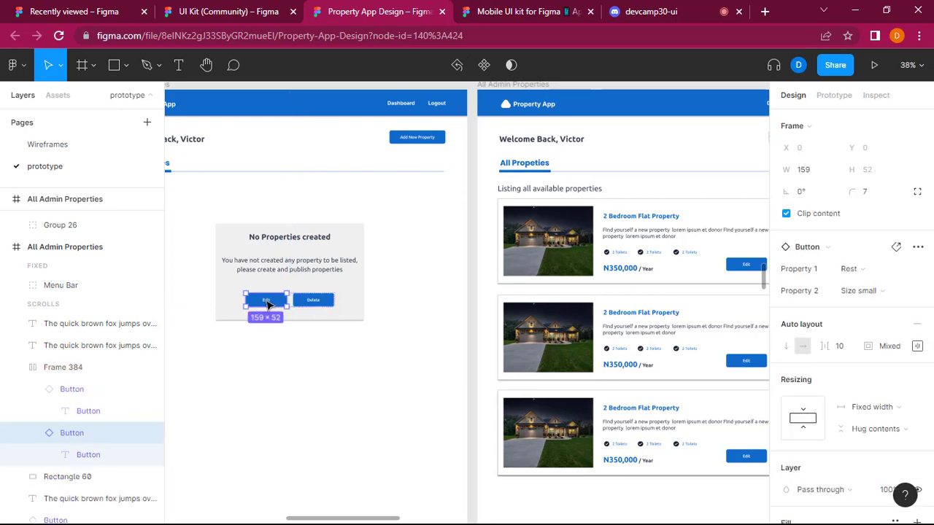
double_click(267, 304)
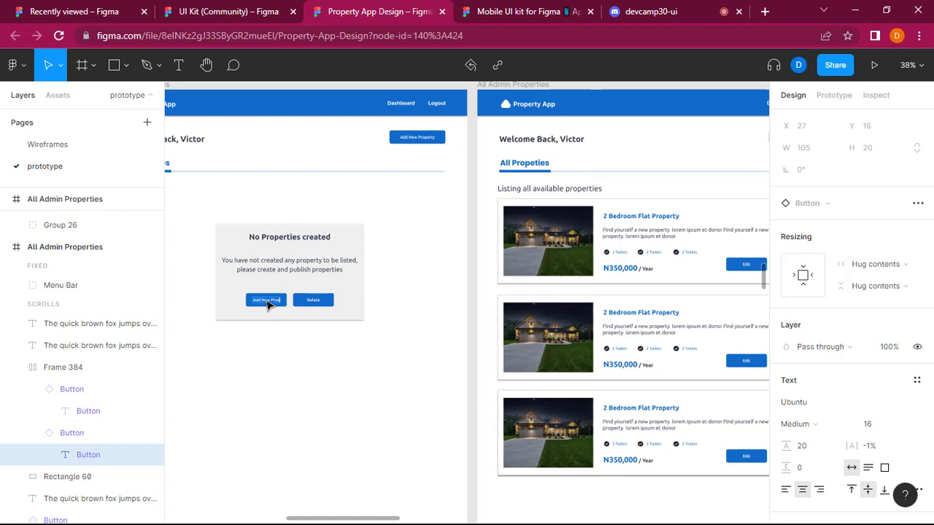
text(Add New Property)
click(317, 300)
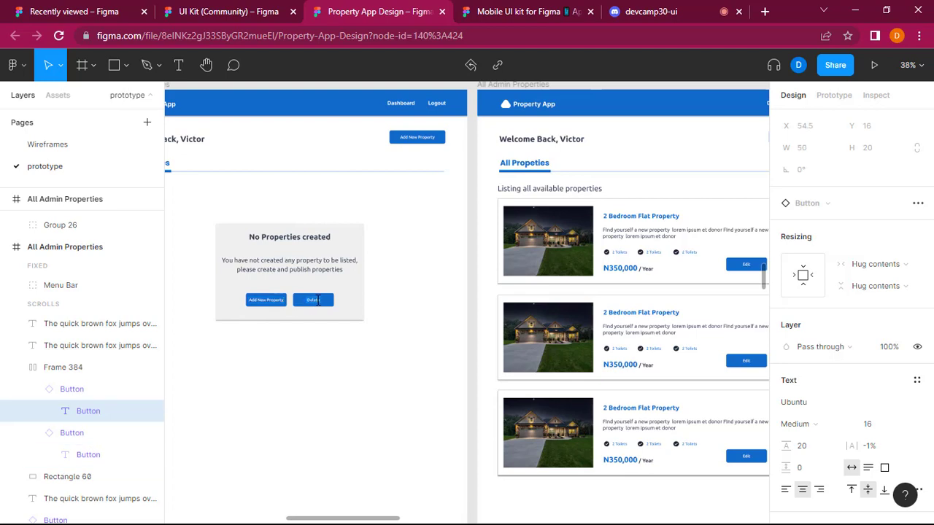
text(Edit)
click(338, 418)
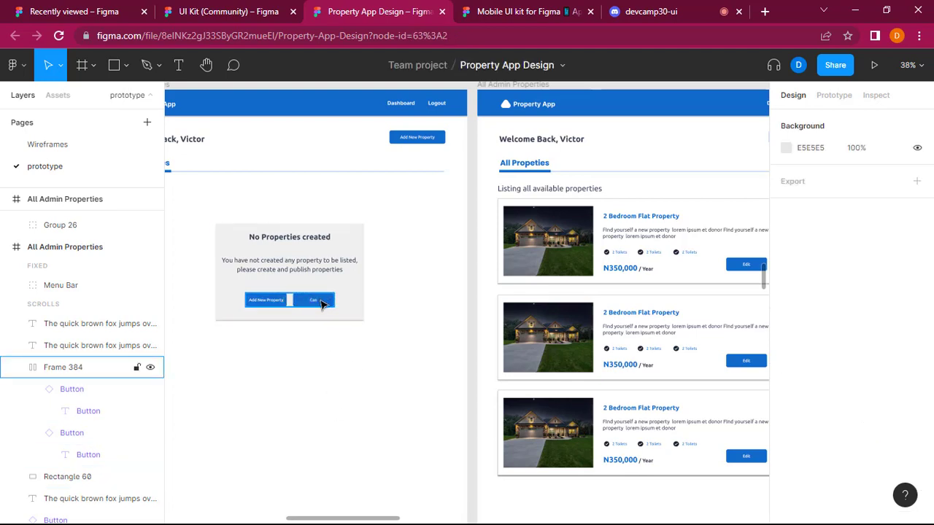
Delete the second button beside Add New Property in the card and select the card's background rectangle.
double_click(321, 303)
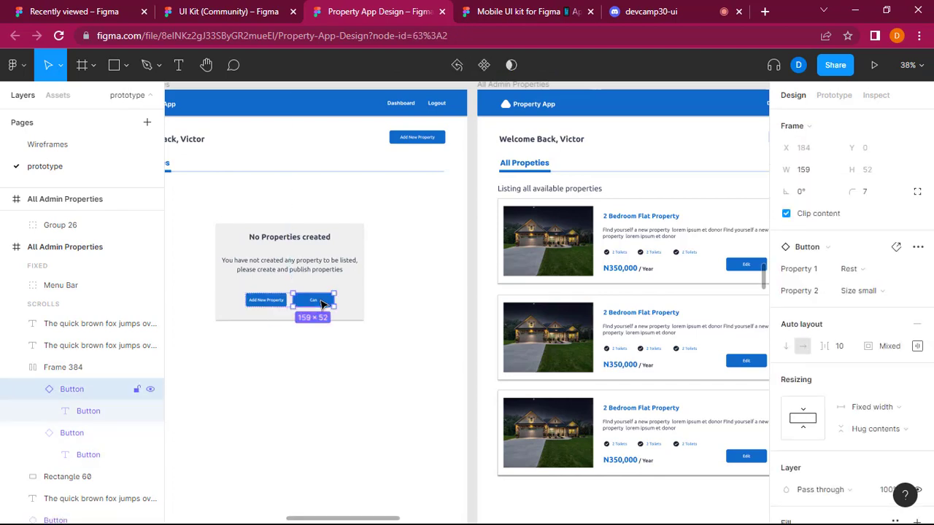
key(Delete)
click(271, 302)
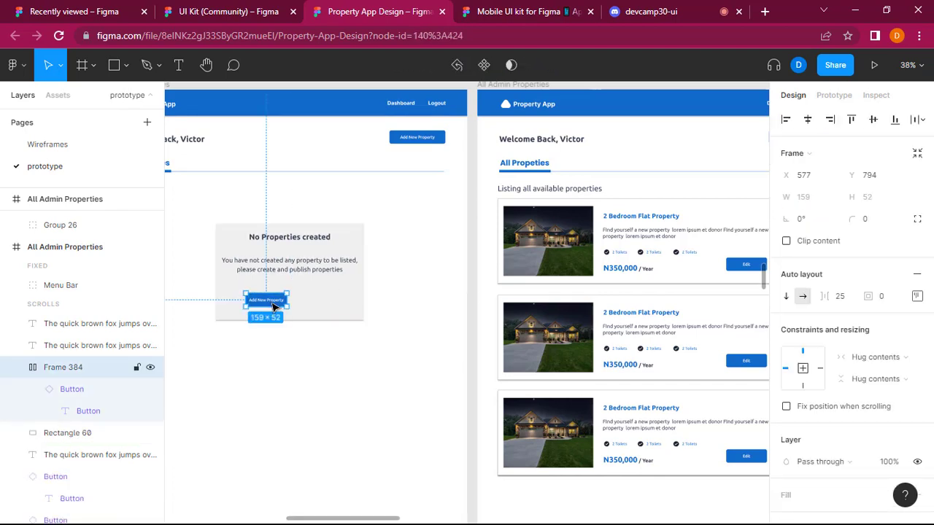
double_click(271, 302)
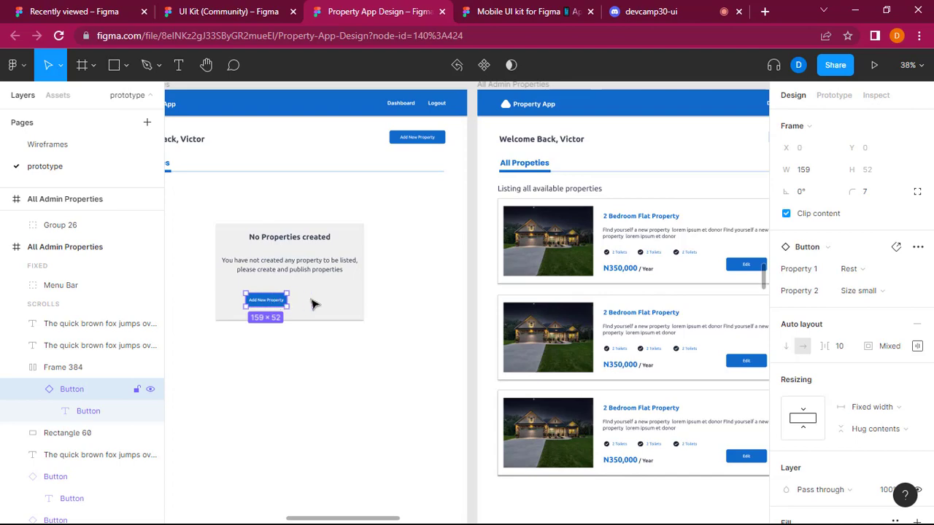
double_click(313, 304)
key(Escape)
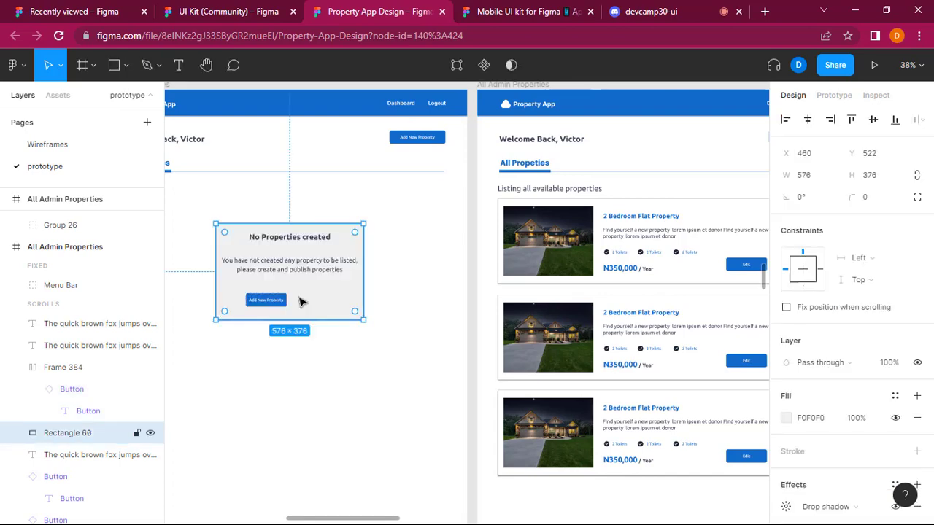
Wrap the card's Add New Property button in an auto layout frame and centre it horizontally beneath the message.
double_click(299, 303)
key(Escape)
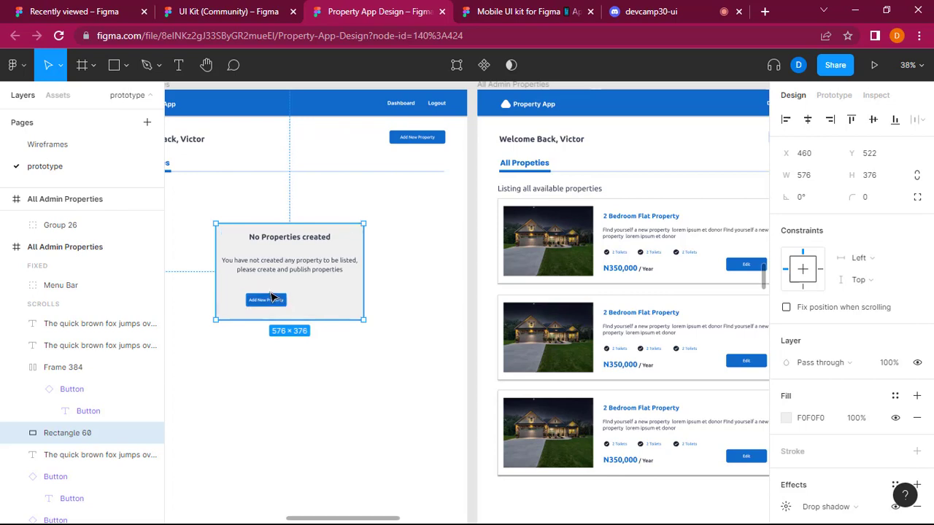
click(273, 299)
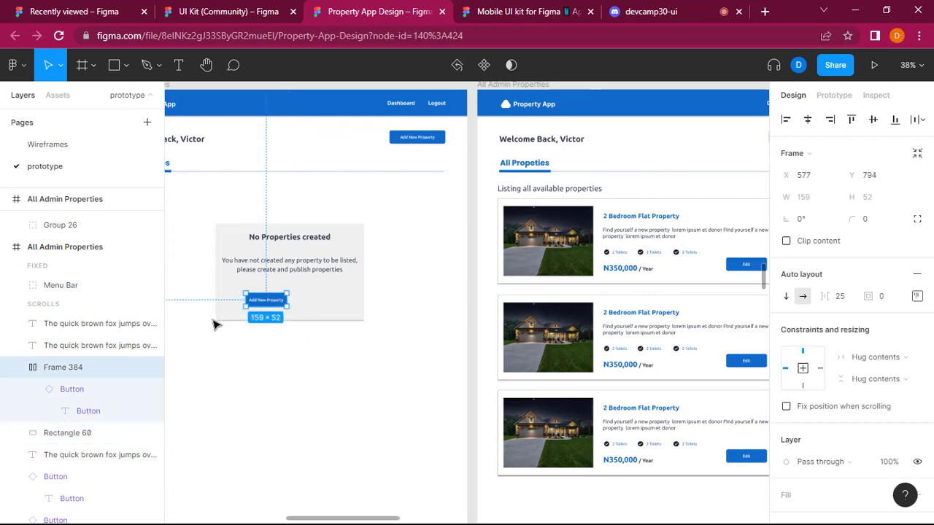
key(shift+a)
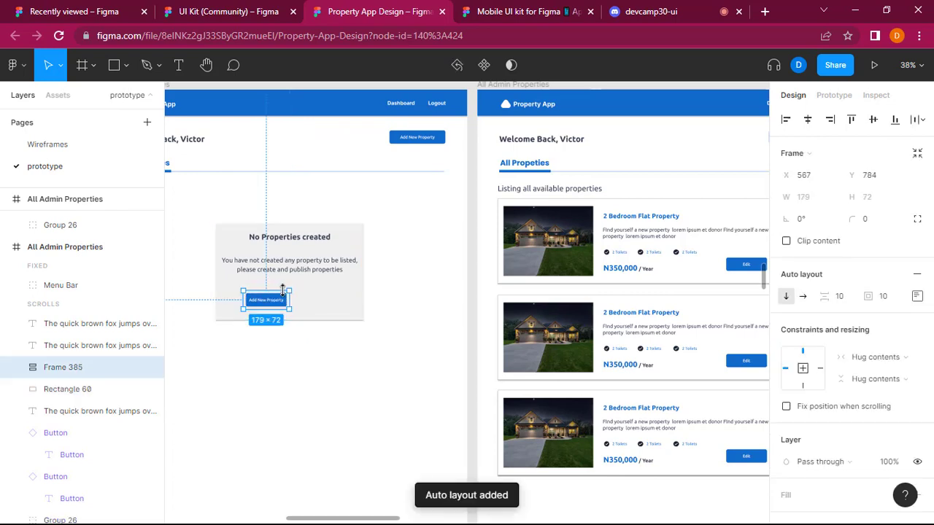
drag(276, 305, 302, 308)
click(307, 344)
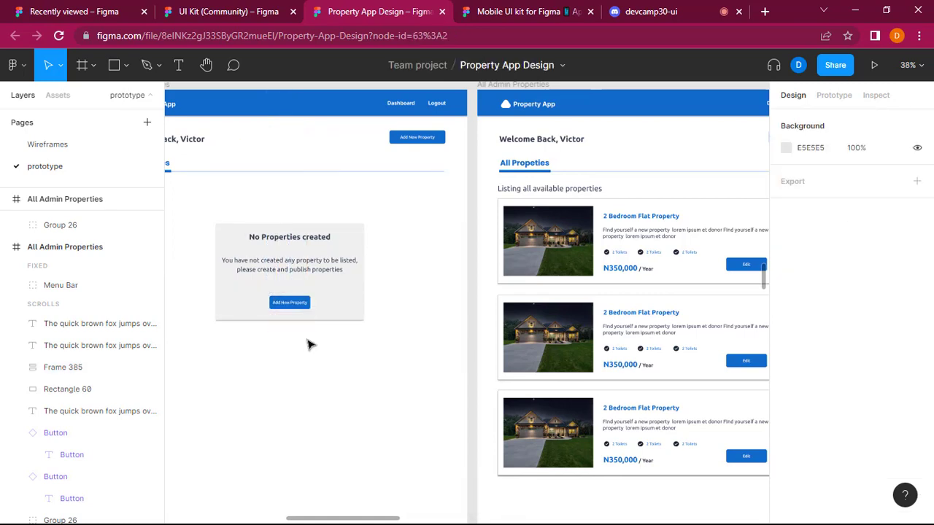
Move the "No Properties created" heading down to Y 561, closer to the message in the card.
scroll(313, 344, left, 3)
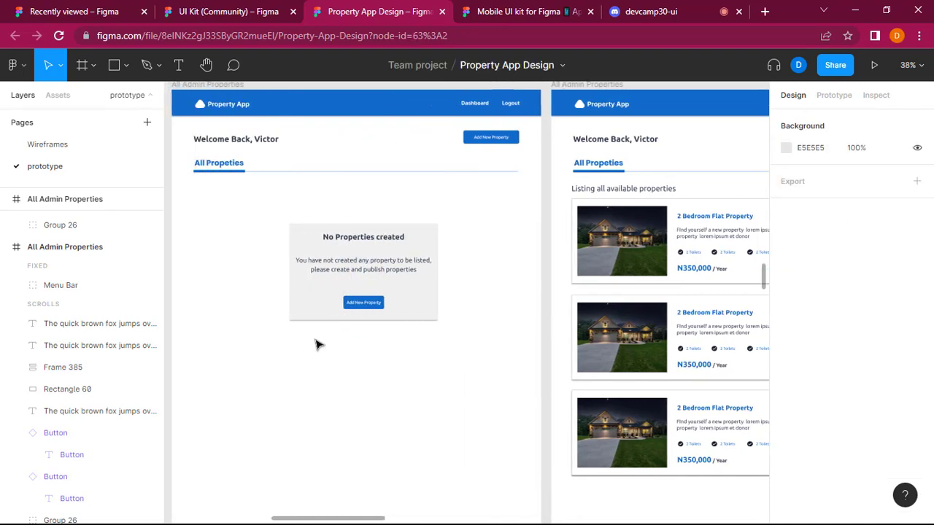
click(363, 244)
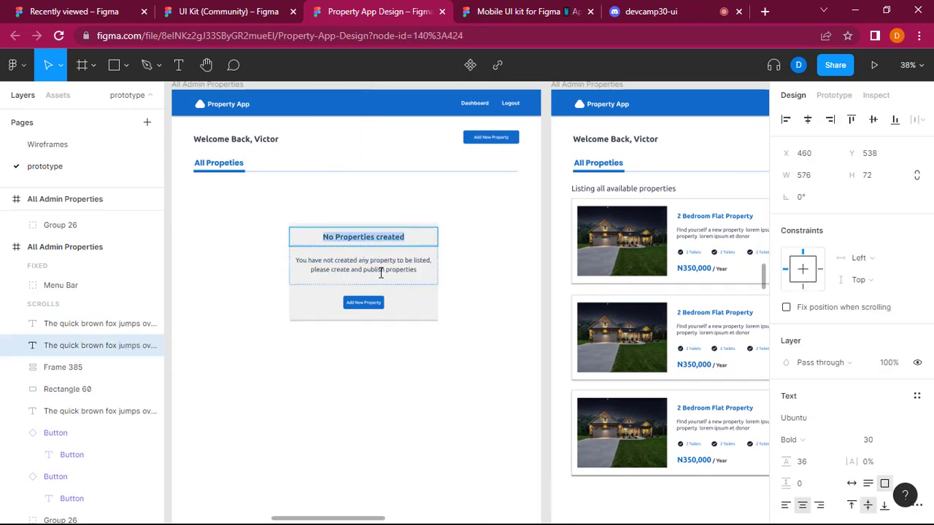
click(379, 269)
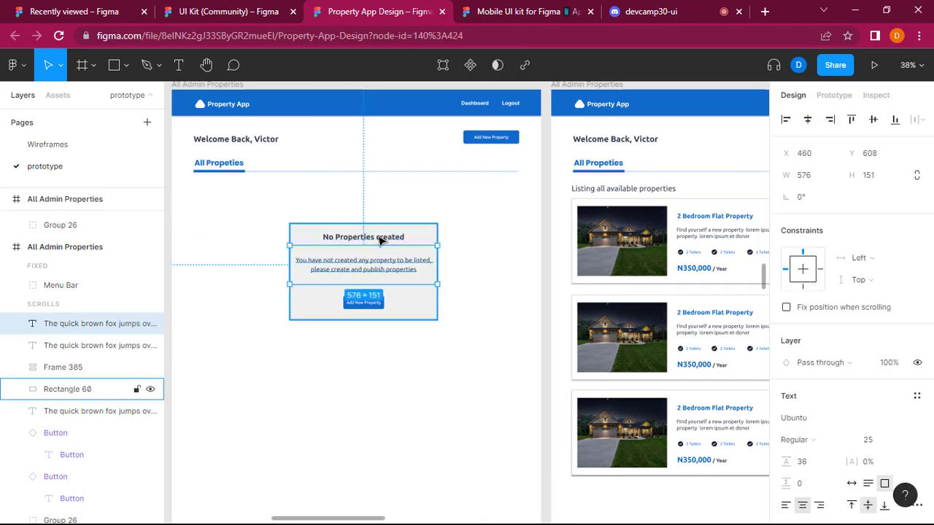
click(386, 240)
double_click(379, 244)
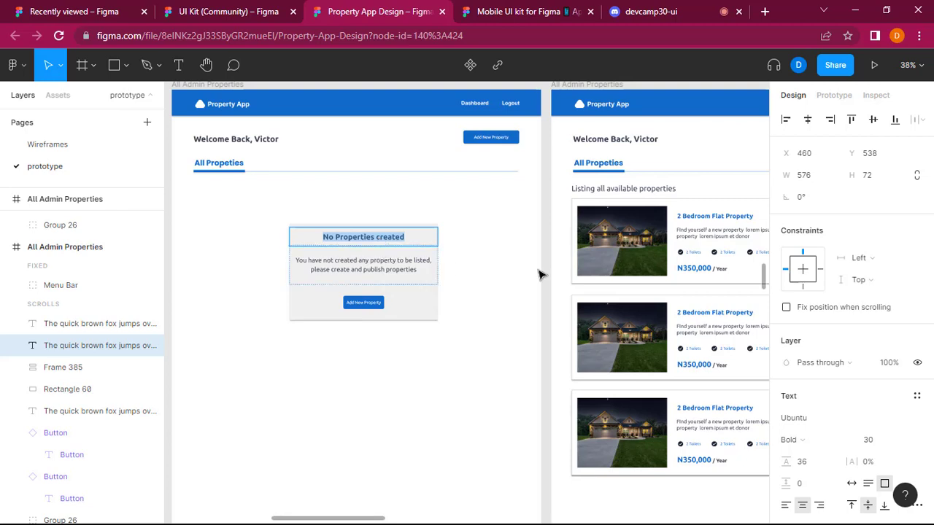
key(Escape)
drag(364, 237, 364, 243)
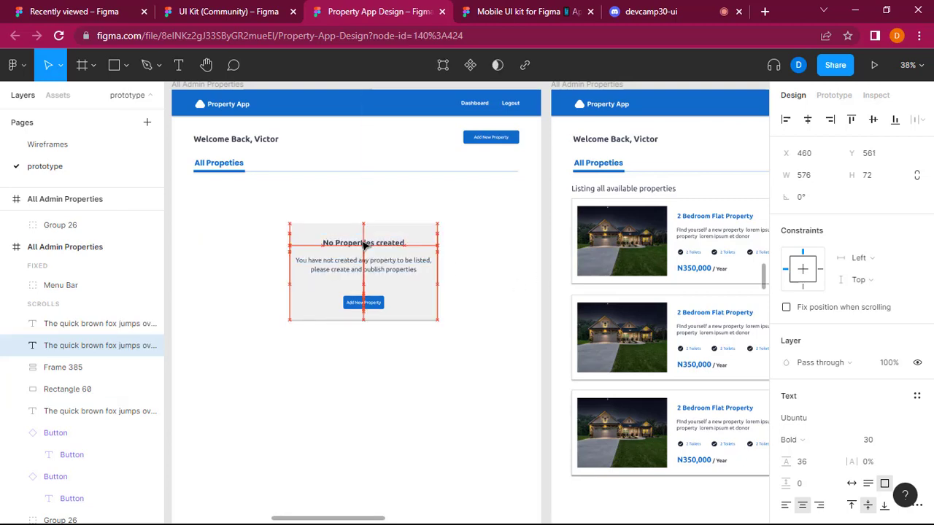
click(479, 248)
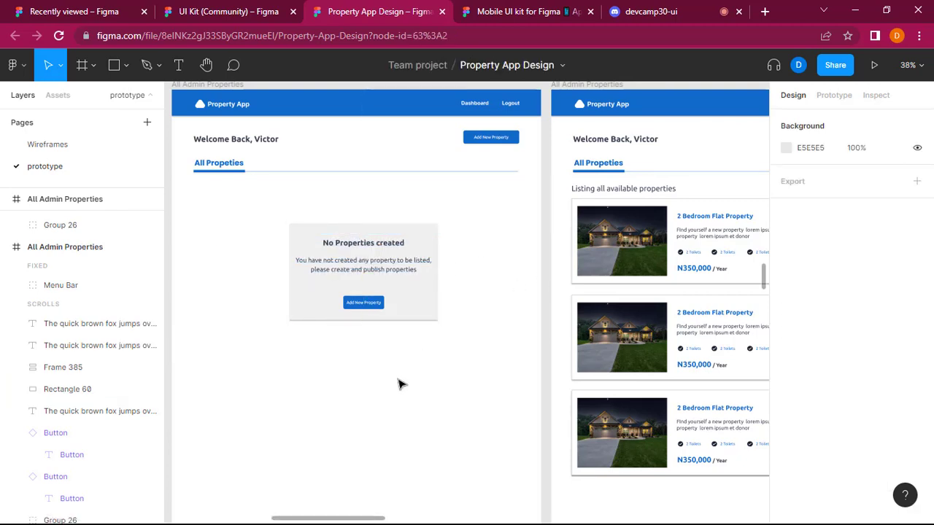
Group the card's heading, message, Add New Property button and background rectangle.
click(359, 244)
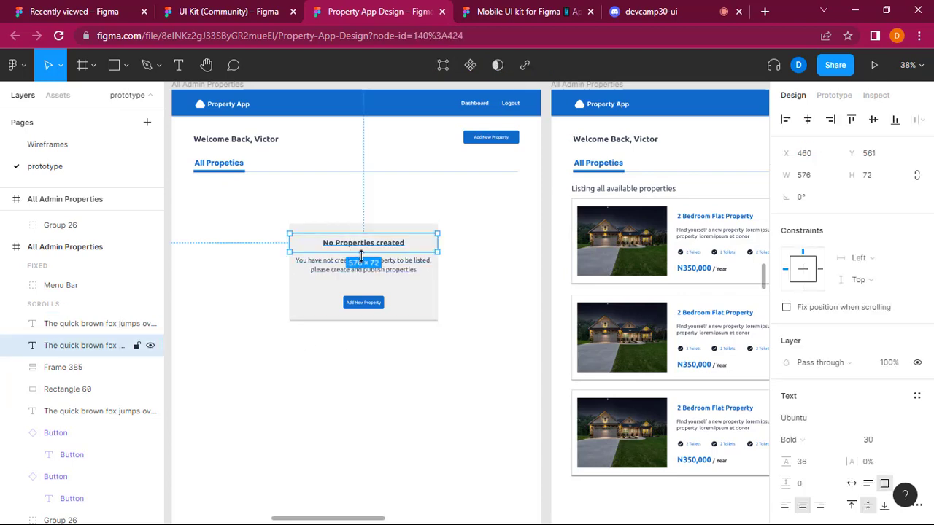
shift+click(401, 269)
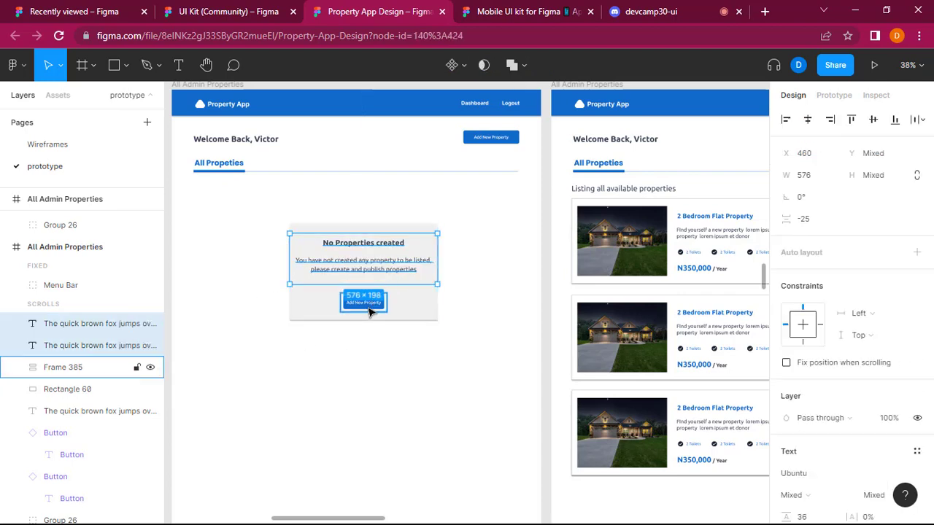
shift+click(373, 307)
shift+click(406, 324)
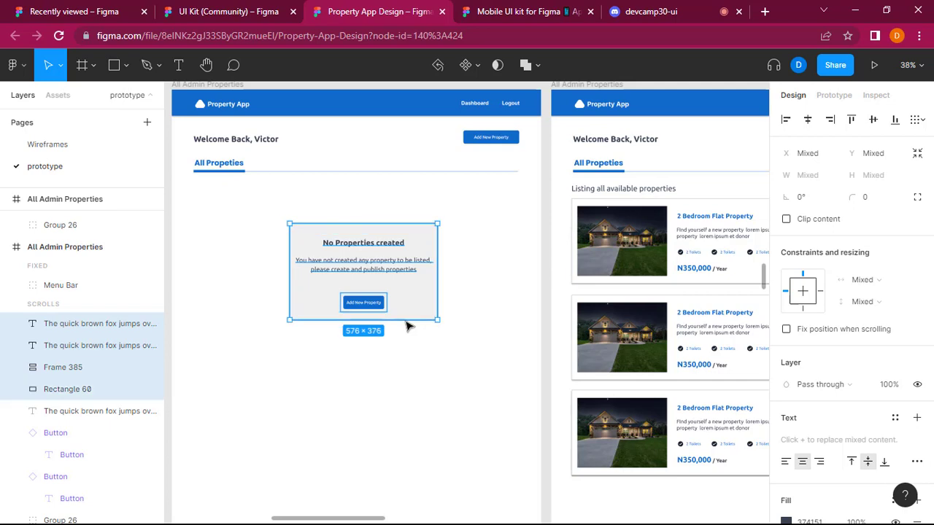
right_click(405, 315)
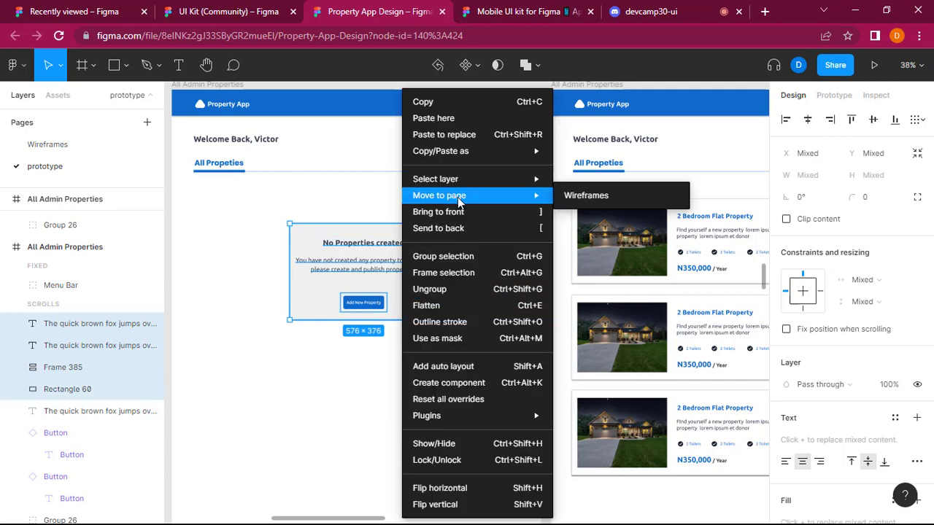
click(495, 260)
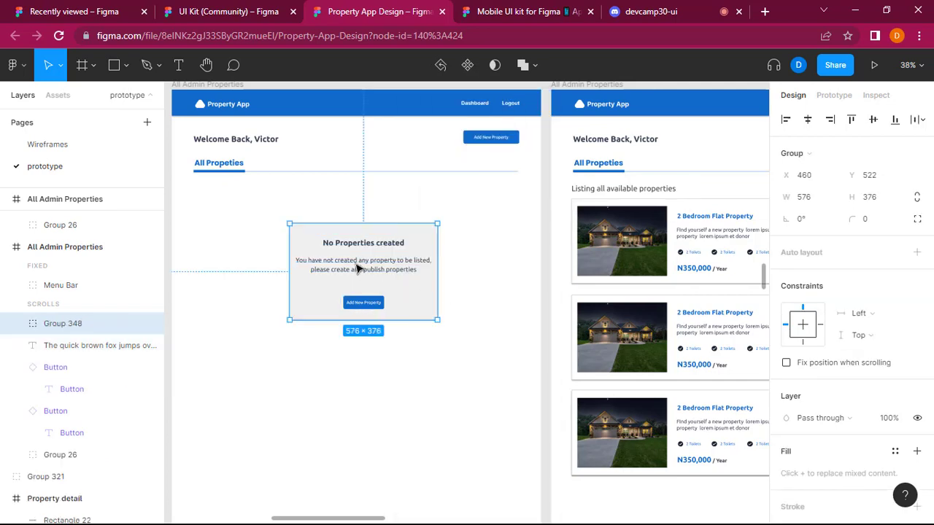
Move the grouped No Properties created card up to about X 471, Y 468 on the left screen.
drag(357, 270, 362, 260)
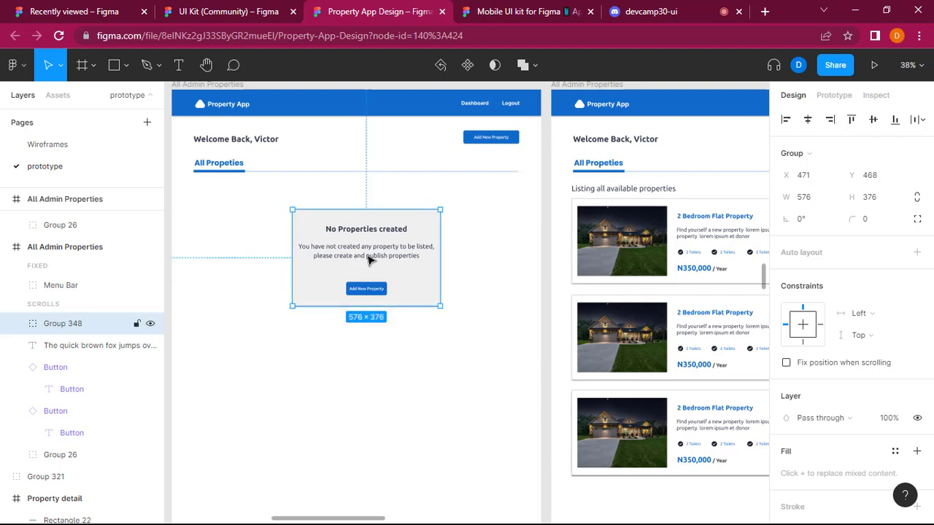
click(189, 219)
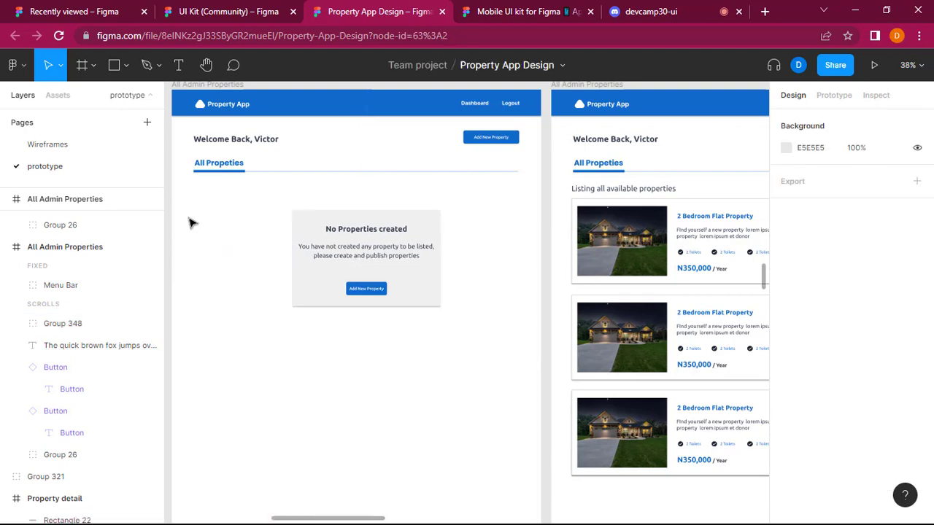
scroll(189, 219, down, 1)
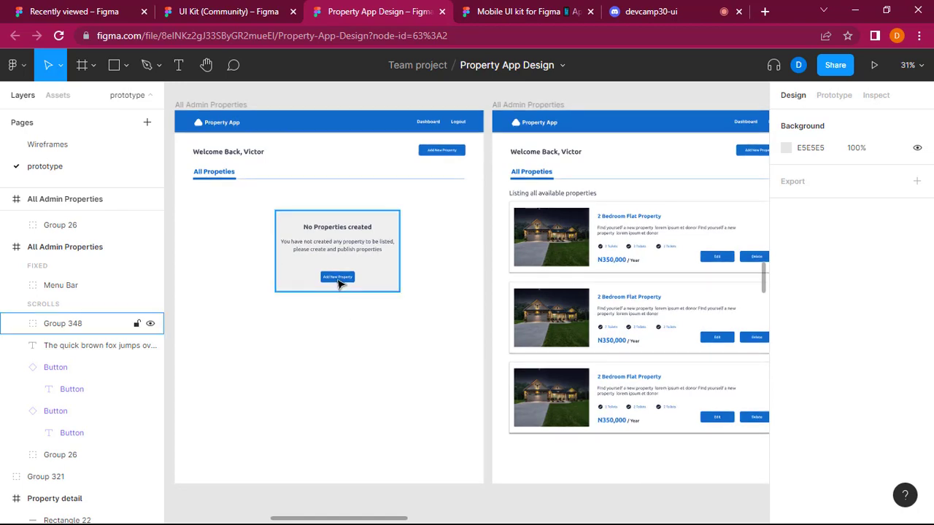
click(338, 283)
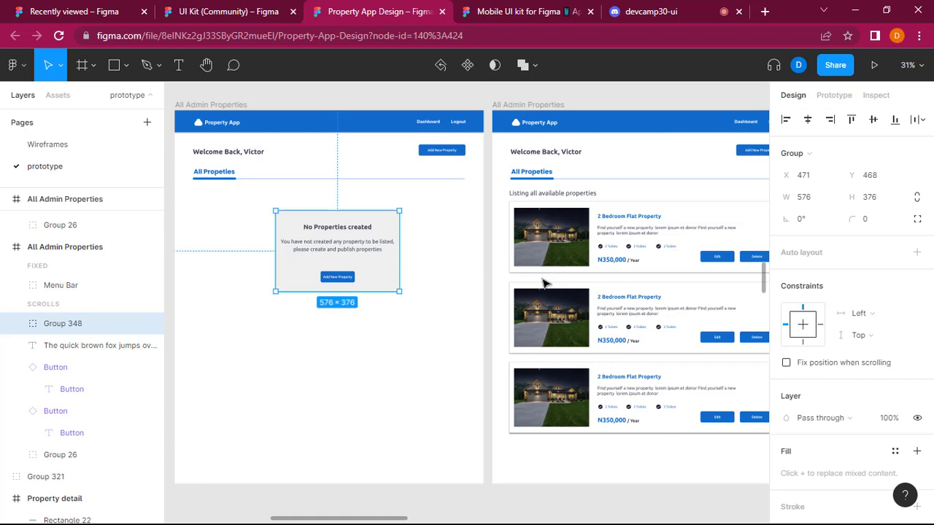
scroll(543, 283, right, 4)
scroll(544, 283, left, 5)
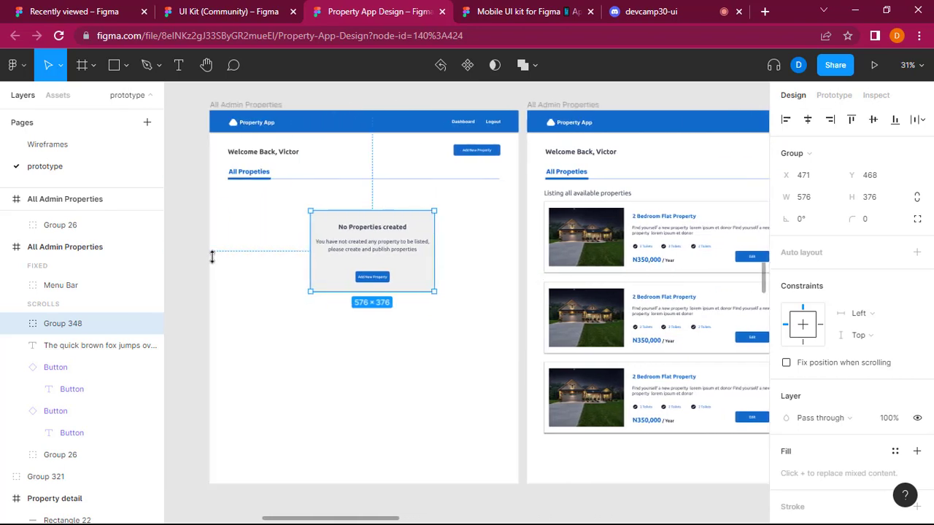
click(180, 238)
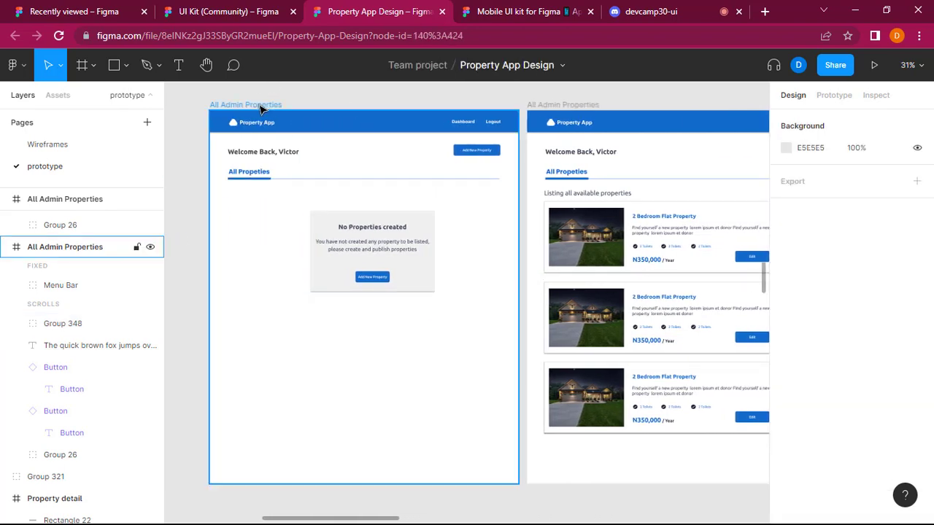
Rename the left All Admin Properties frame as "Empty Admin Properties".
double_click(261, 106)
key(BackSpace)
key(BackSpace)
key(BackSpace)
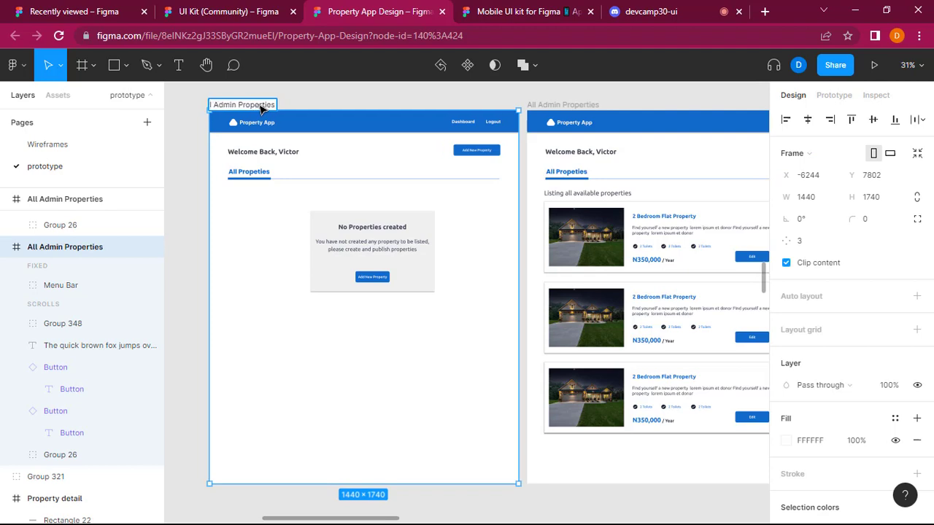
text(Empty)
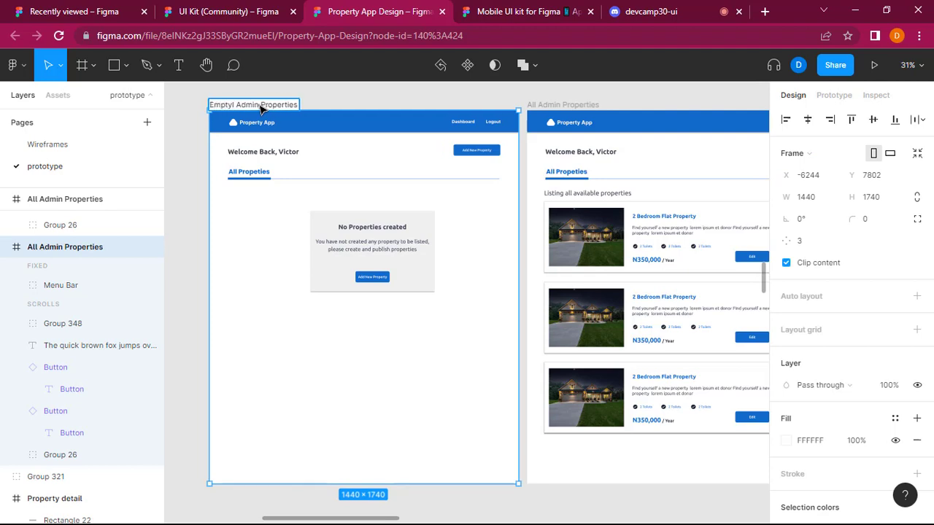
click(193, 181)
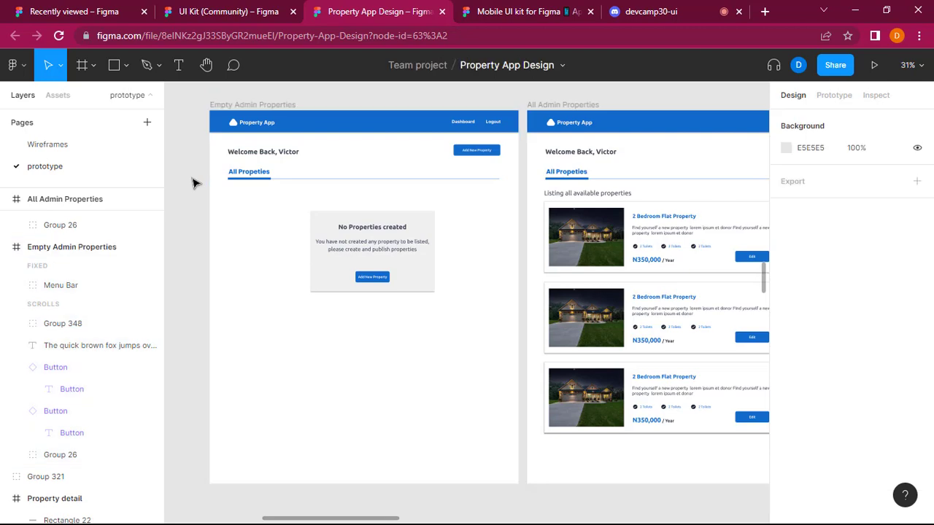
click(220, 5)
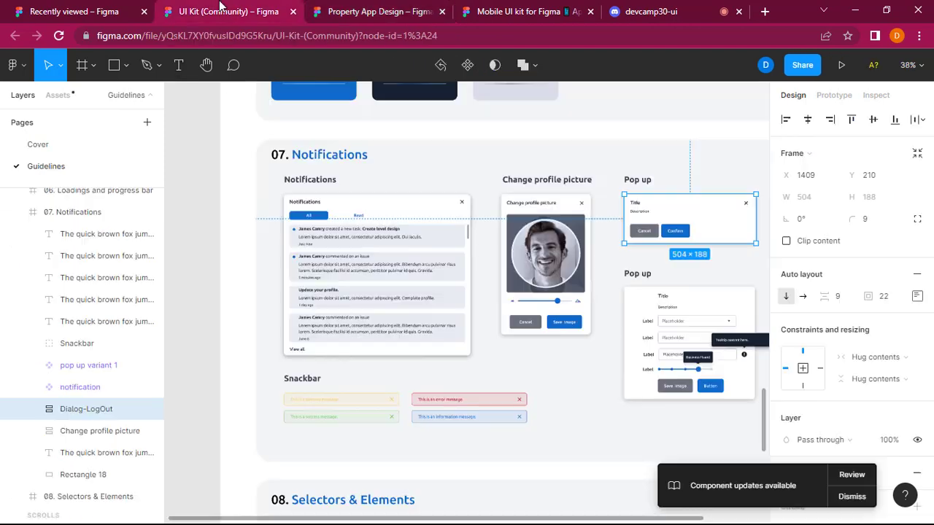
click(359, 6)
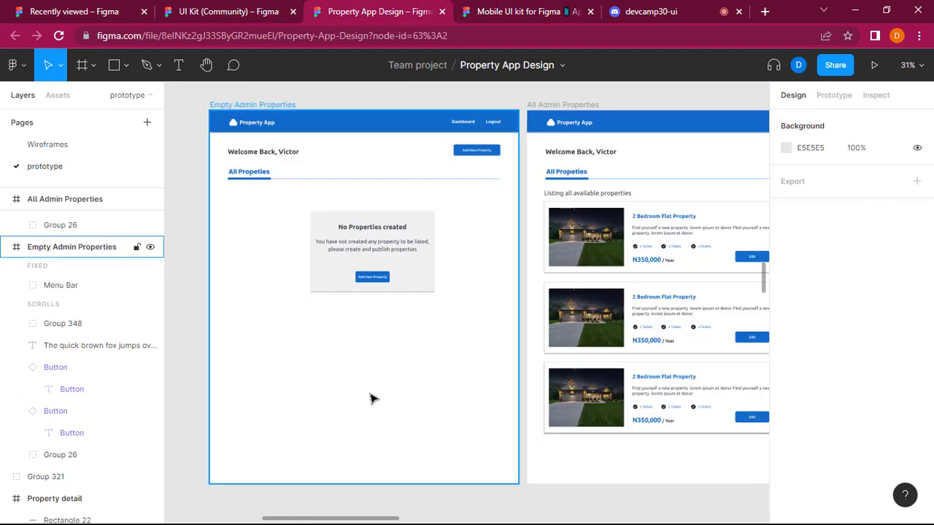
scroll(371, 398, down, 1)
scroll(372, 397, right, 3)
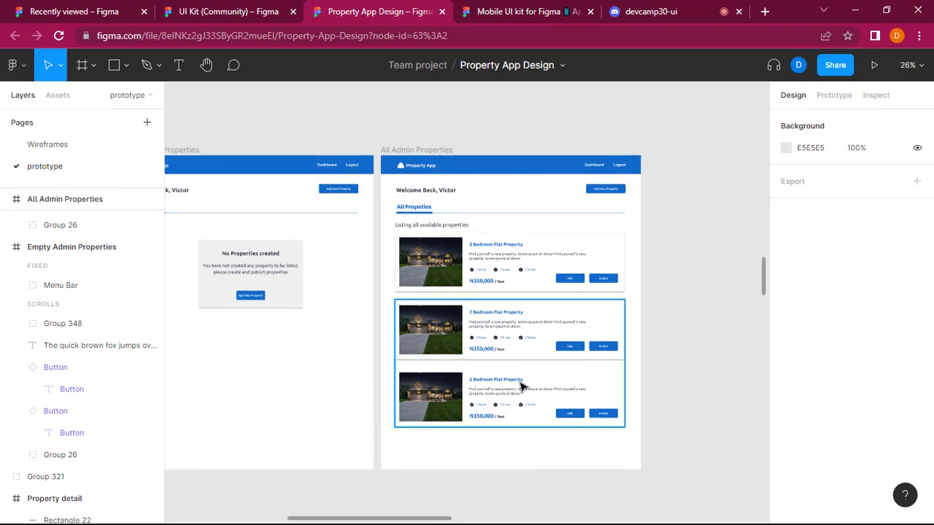
scroll(522, 387, left, 2)
scroll(520, 386, left, 2)
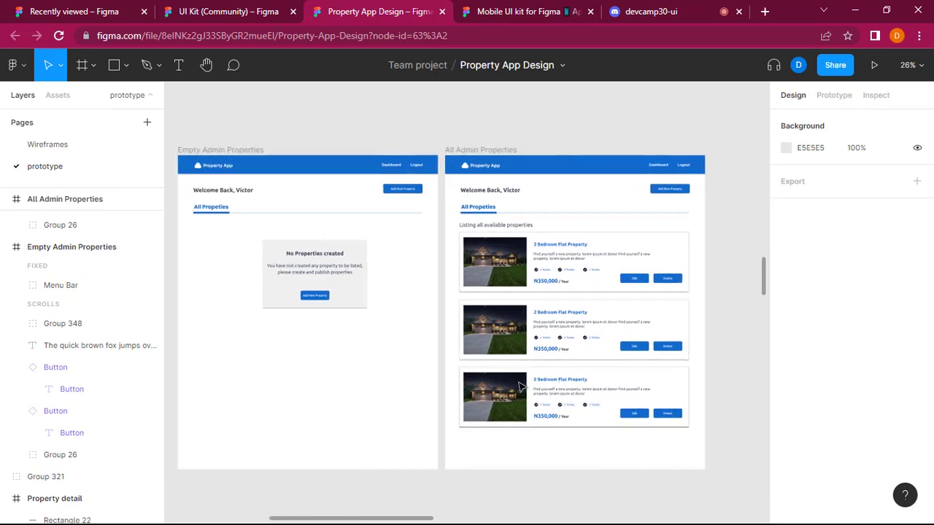
key(super)
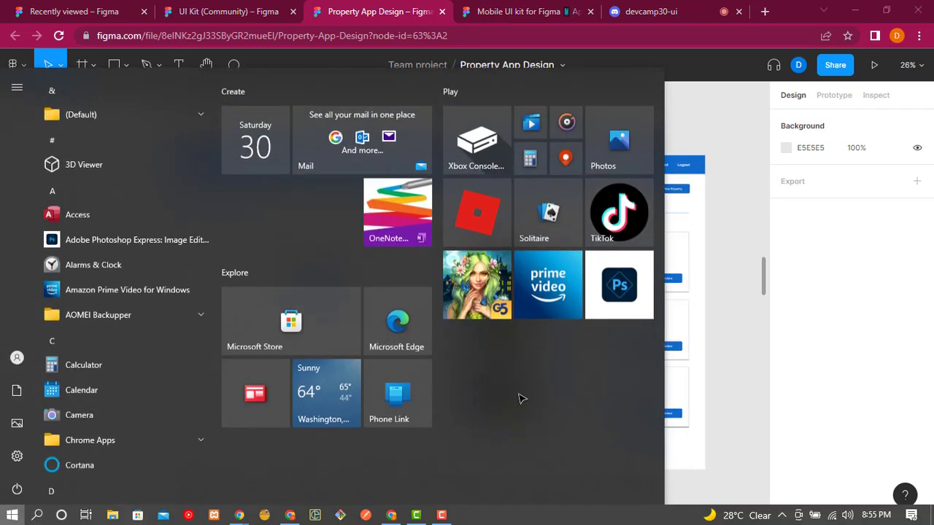
key(super)
Open the Wireframes page and review the Admin Screens wireframes from All My Properties to Edit Property.
click(34, 148)
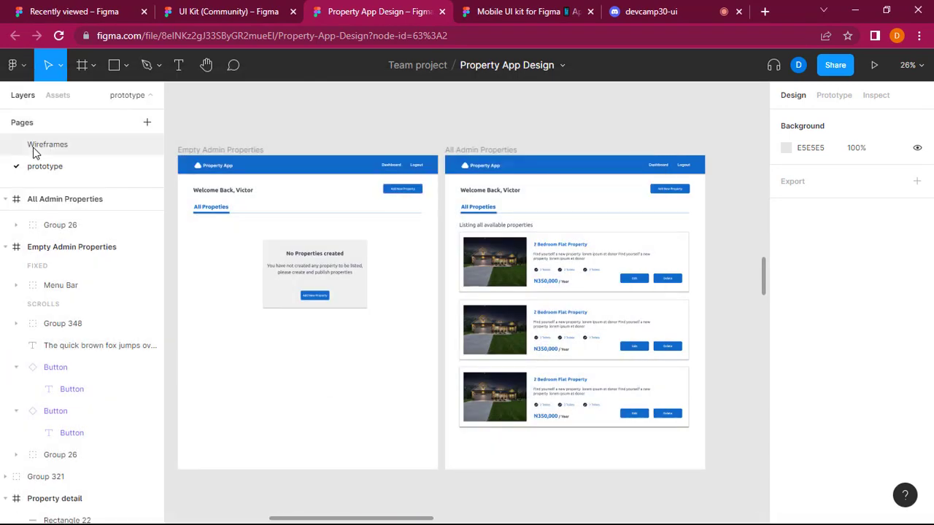
scroll(613, 260, right, 8)
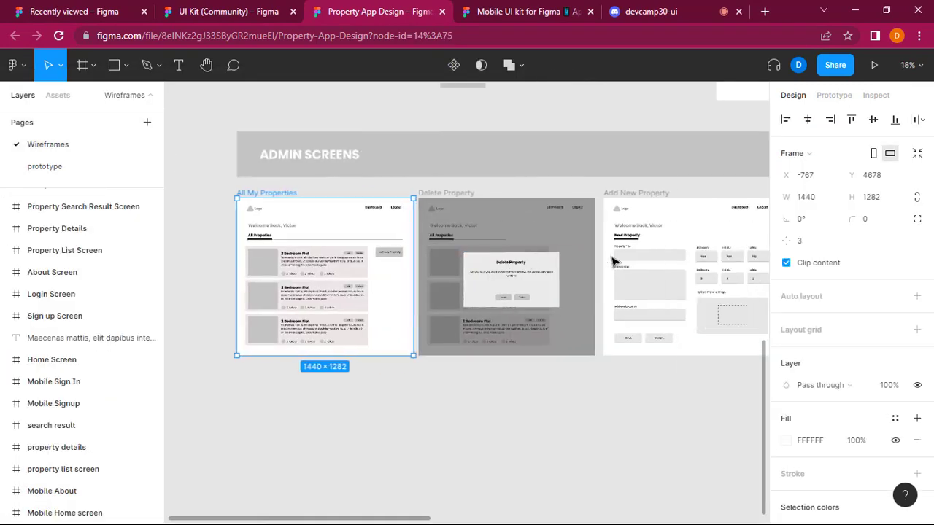
scroll(613, 261, right, 1)
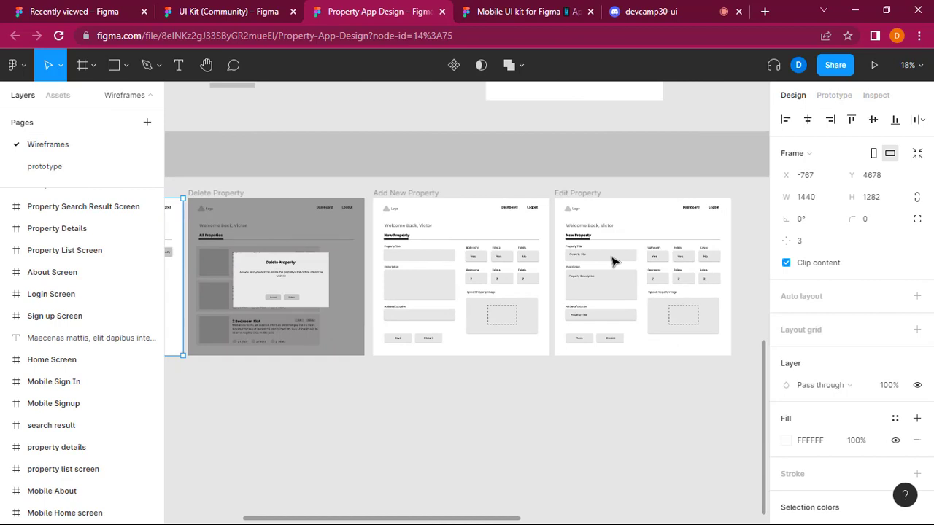
scroll(613, 261, left, 4)
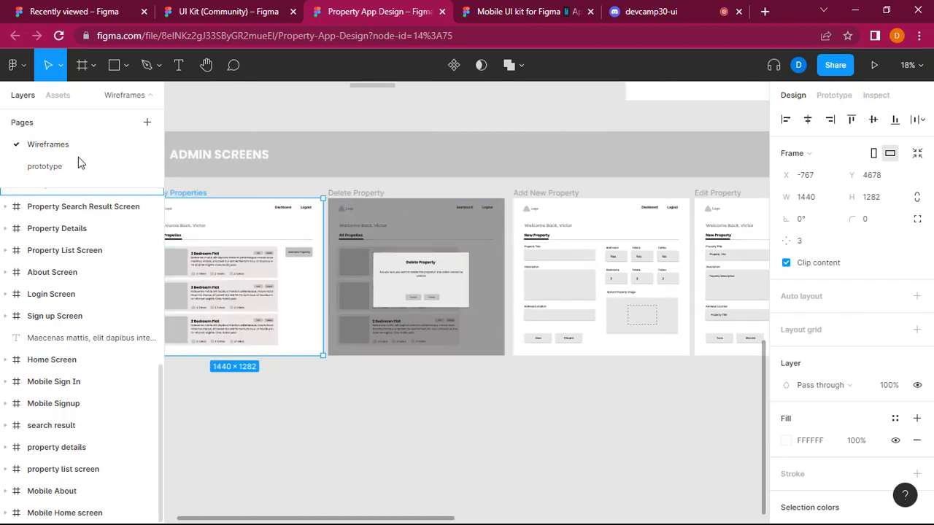
scroll(372, 339, left, 4)
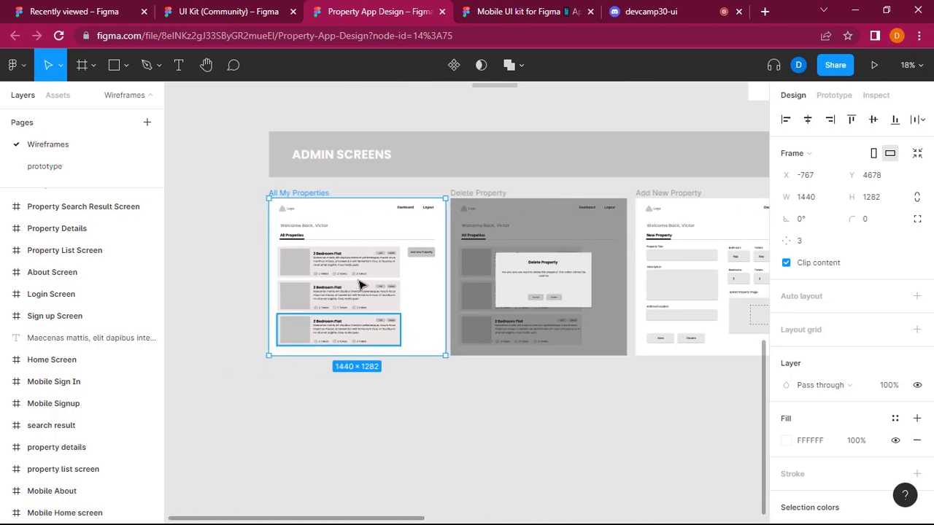
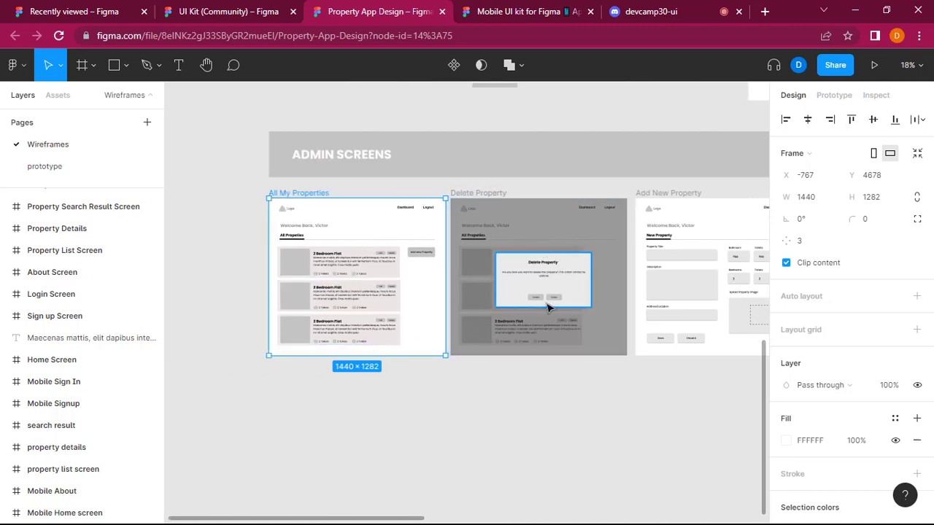
On the prototype page, move the Empty and All Admin Properties frames below the mobile admin screens, aligned to their left edge.
click(45, 167)
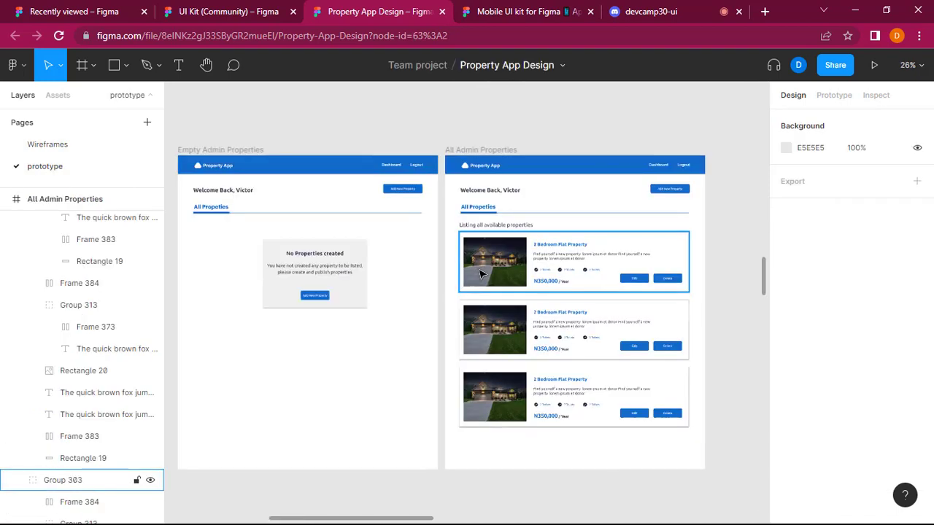
scroll(479, 273, down, 5)
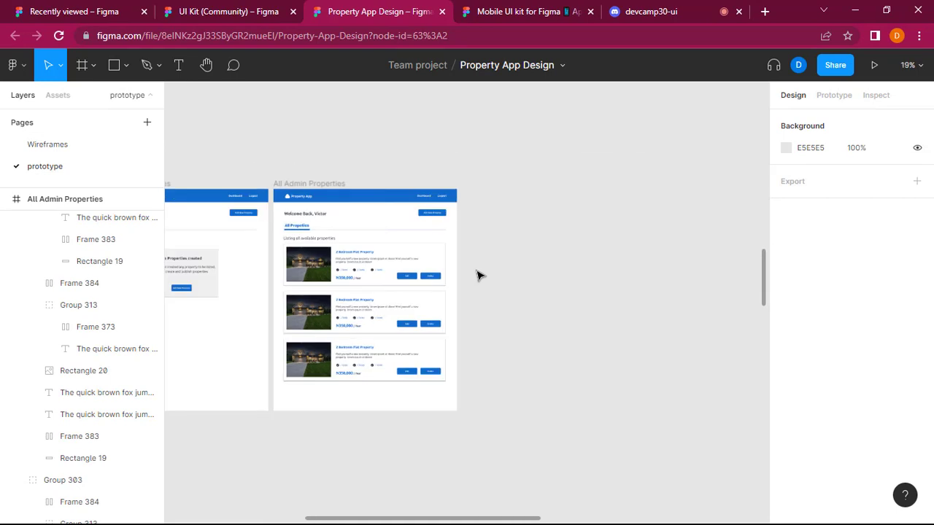
scroll(479, 275, down, 3)
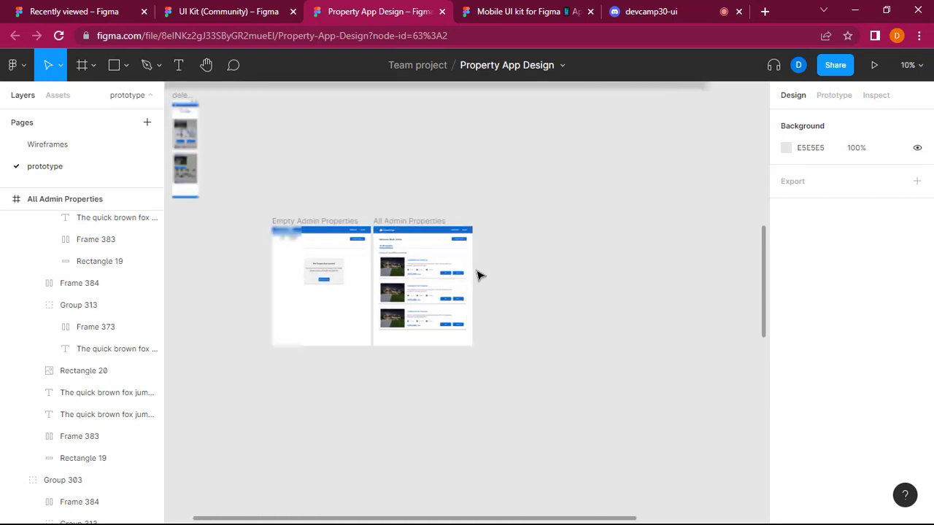
scroll(480, 275, left, 4)
scroll(479, 275, up, 2)
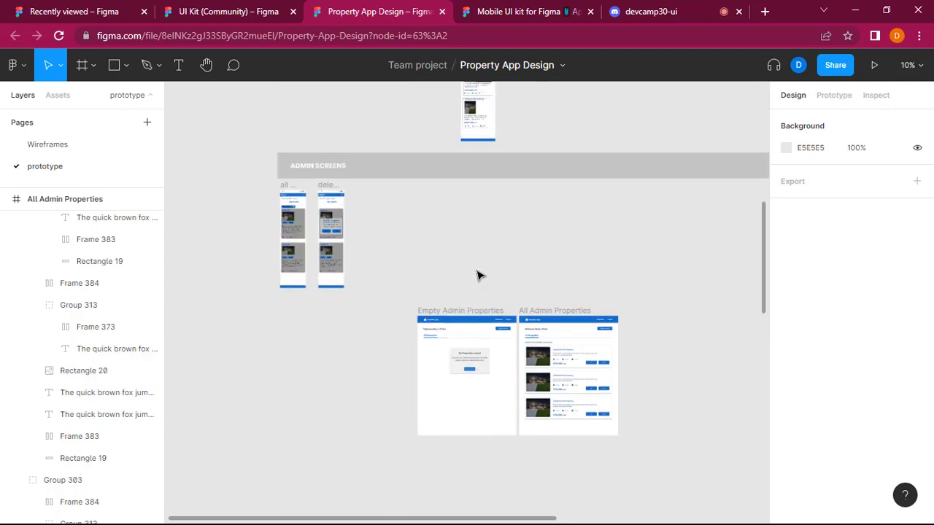
drag(643, 452, 397, 292)
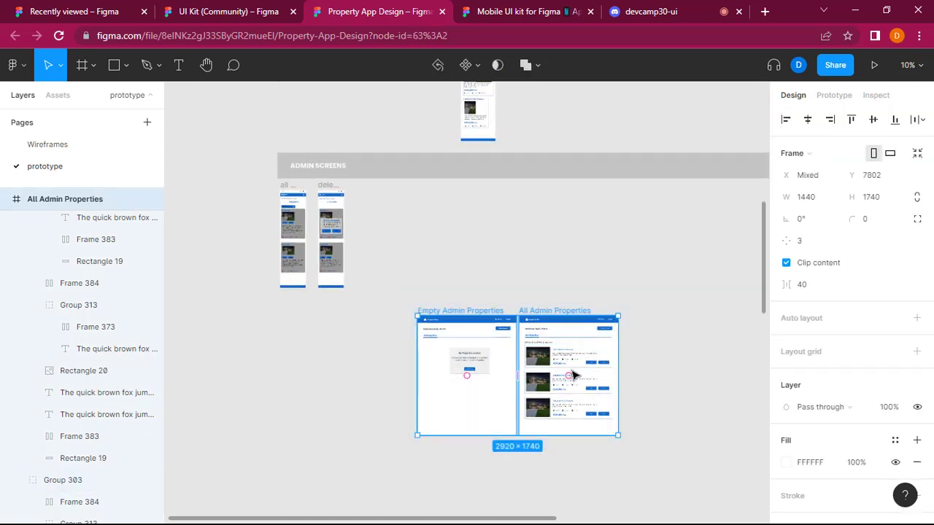
drag(572, 370, 524, 367)
click(523, 369)
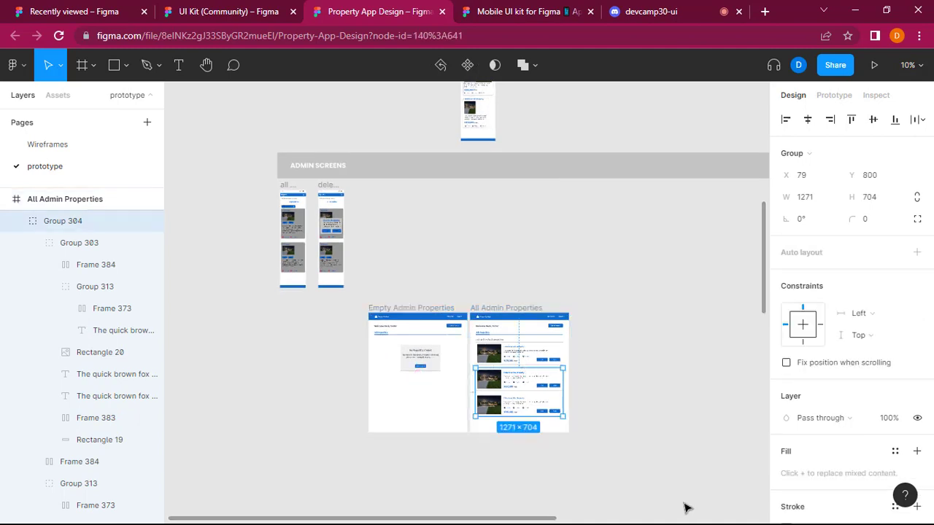
drag(683, 501, 365, 309)
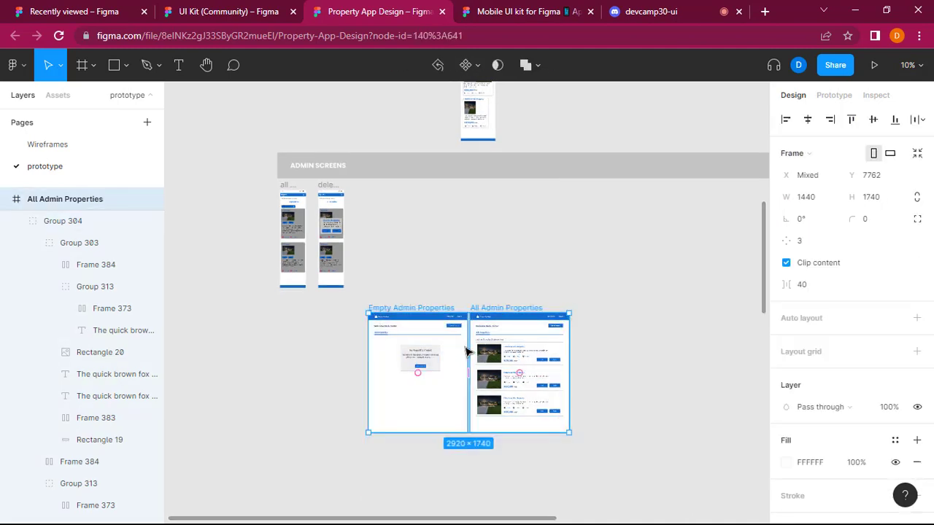
drag(467, 348, 375, 353)
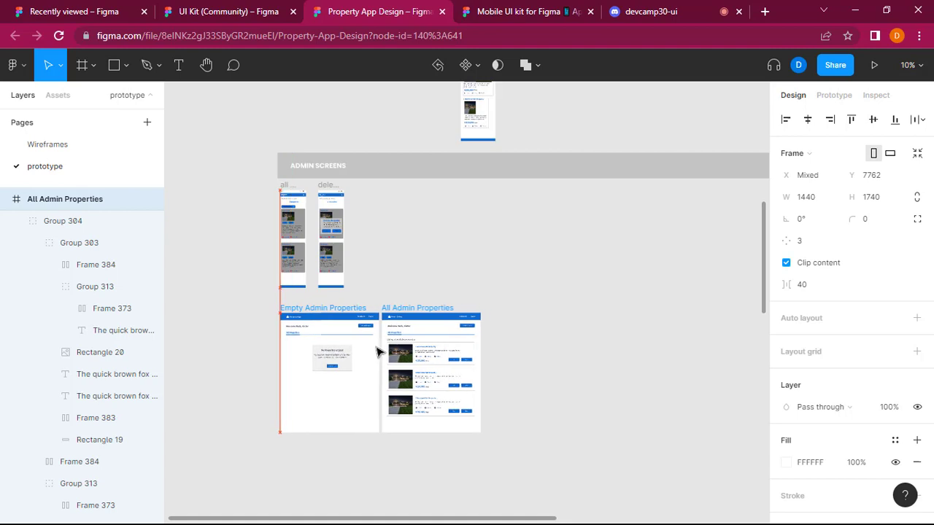
click(540, 387)
Duplicate the All Admin Properties frame beside the original, at about X -5284, Y 7762.
scroll(546, 389, up, 2)
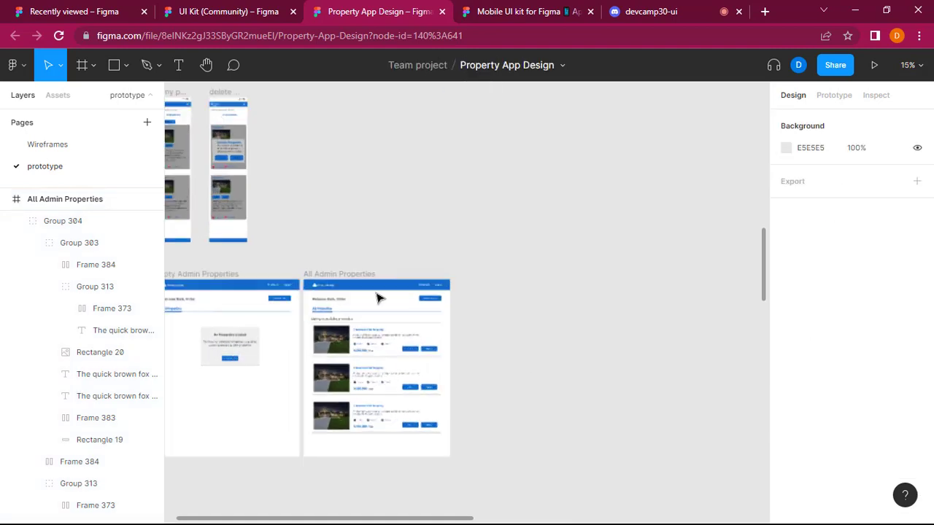
click(361, 275)
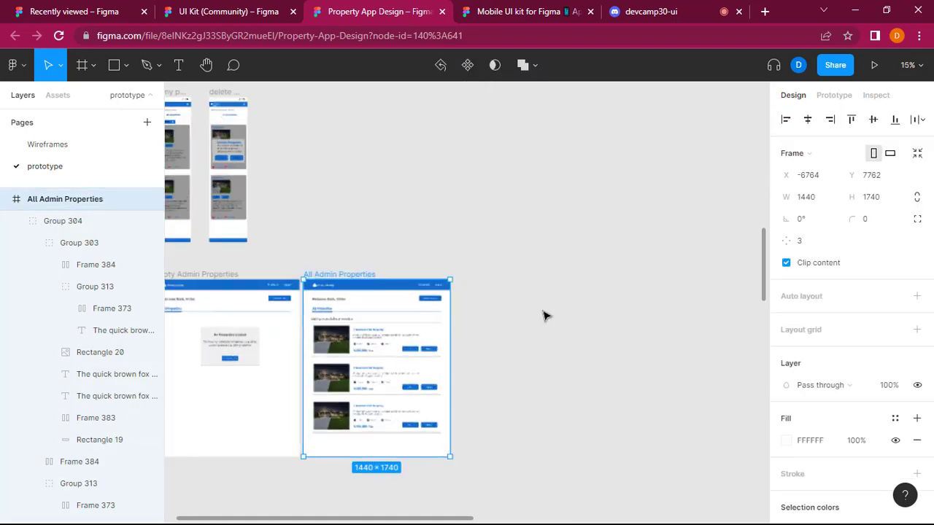
click(543, 316)
key(ctrl+v)
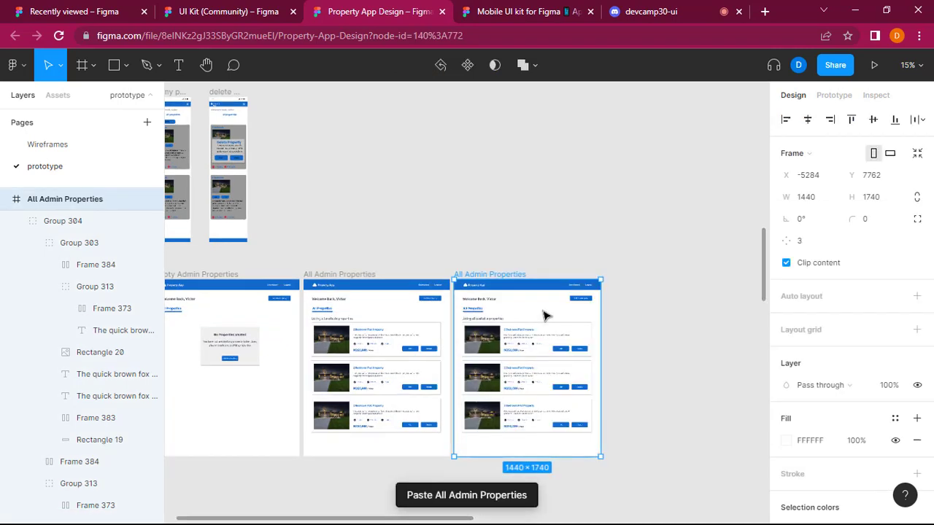
Rename the duplicated All Admin Properties frame as "Delete Screen".
scroll(624, 365, up, 1)
scroll(631, 370, up, 3)
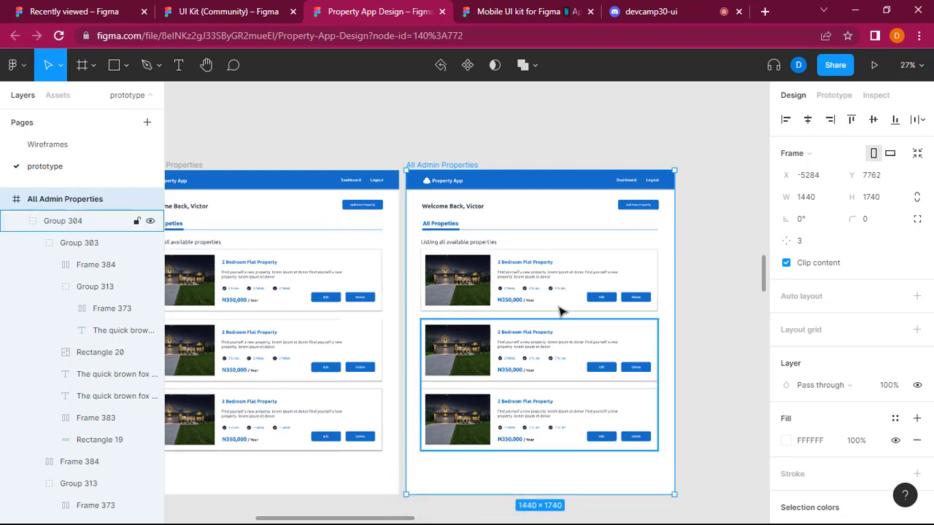
double_click(442, 166)
text(Delete Screen)
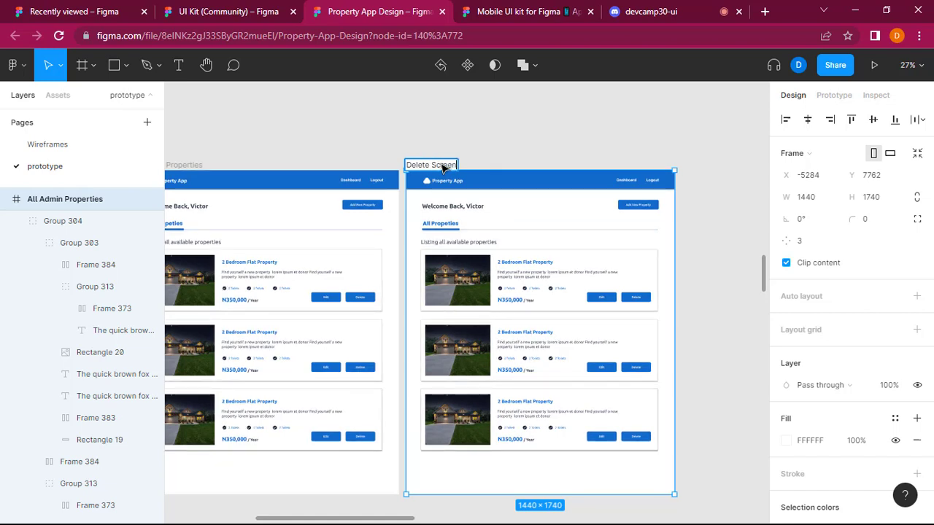
key(Return)
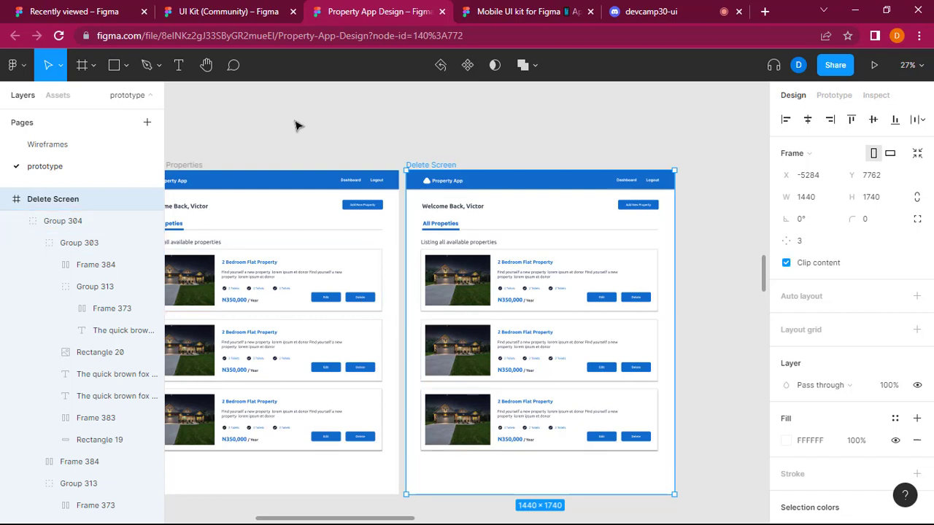
Draw a 1440 × 1740 rectangle at X 0, Y 0 covering the whole Delete Screen frame.
click(317, 119)
click(126, 71)
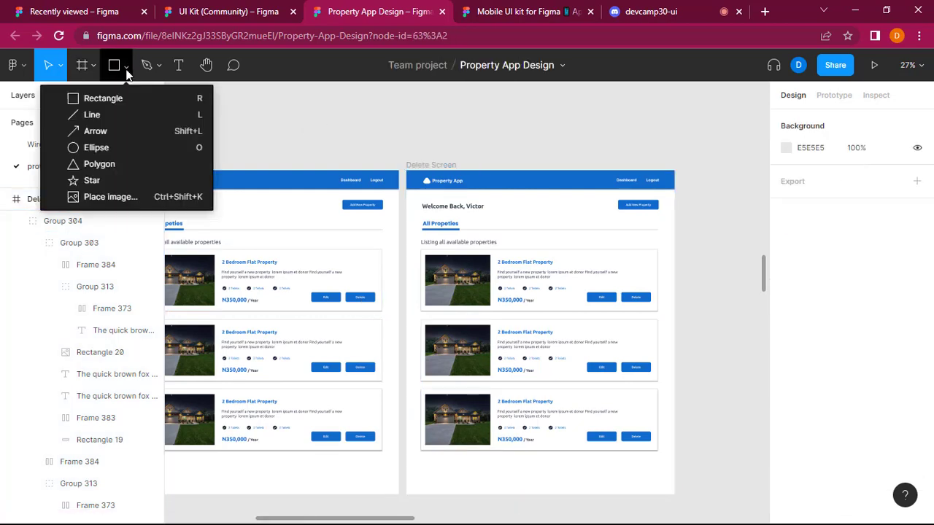
click(135, 96)
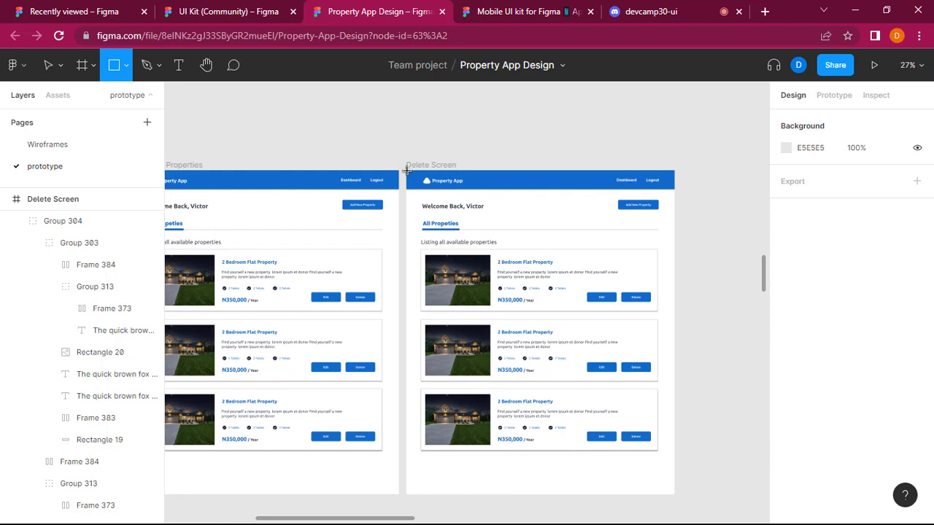
mouse_move(407, 171)
mouse_down()
mouse_move(590, 476)
mouse_move(674, 494)
mouse_up()
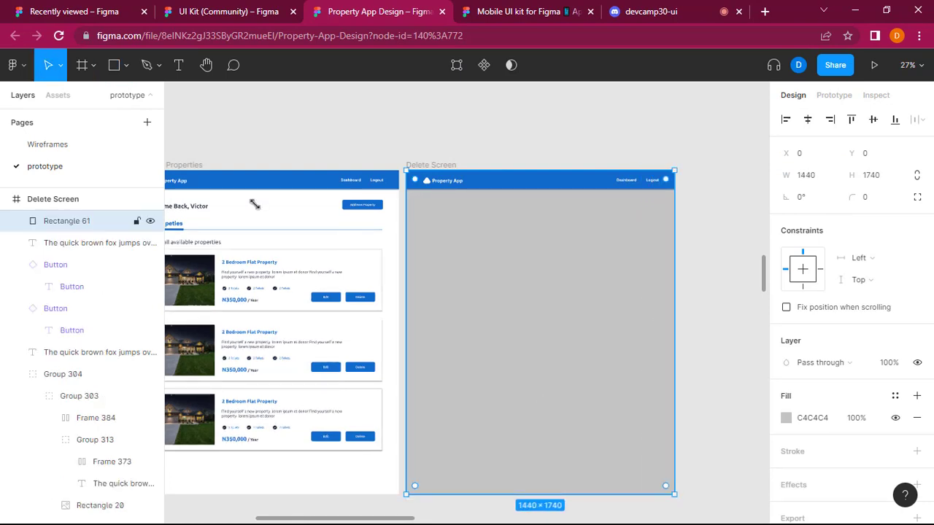
Check the Delete Property wireframe and try to layer the grey rectangle above the menu bar using Bring to front and Send to back.
click(111, 144)
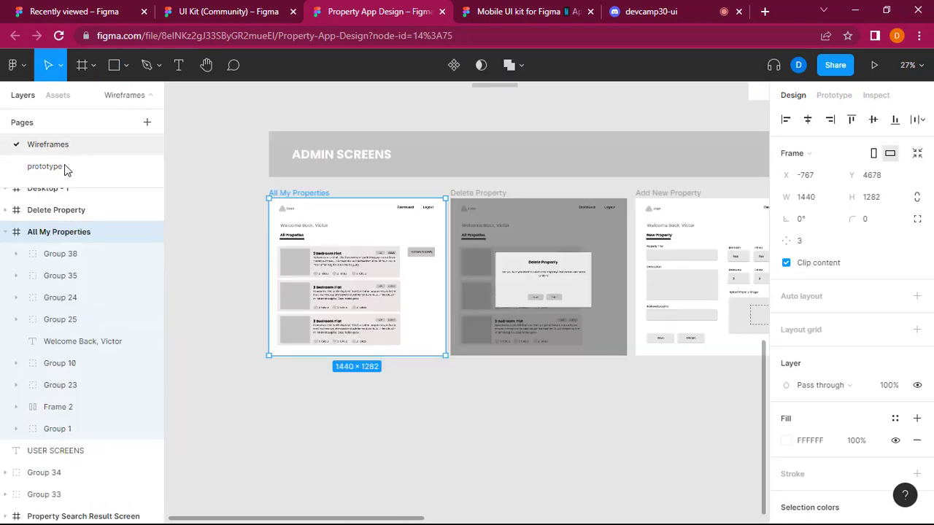
click(64, 167)
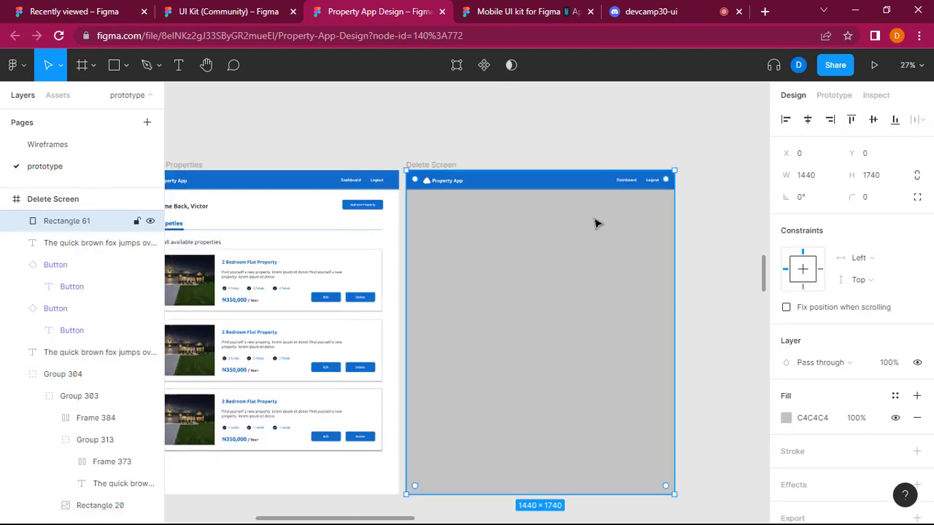
right_click(603, 346)
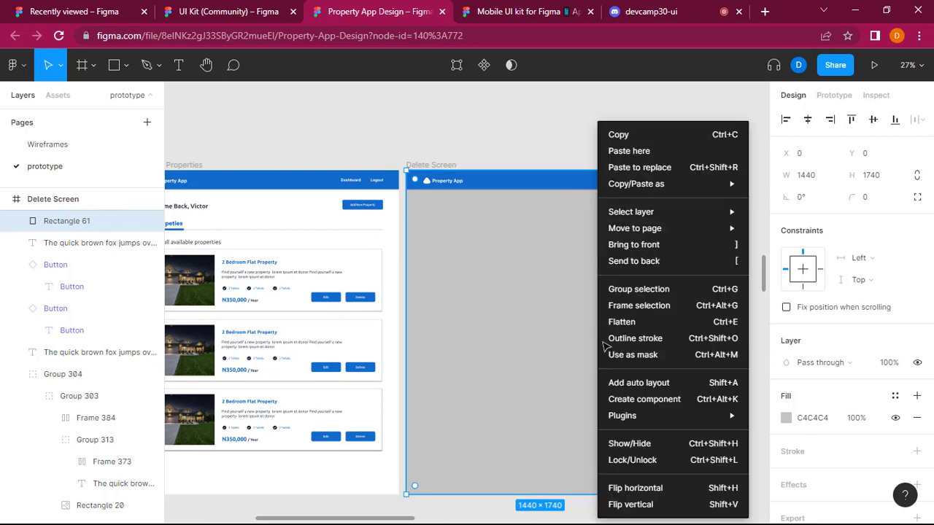
click(650, 245)
right_click(650, 244)
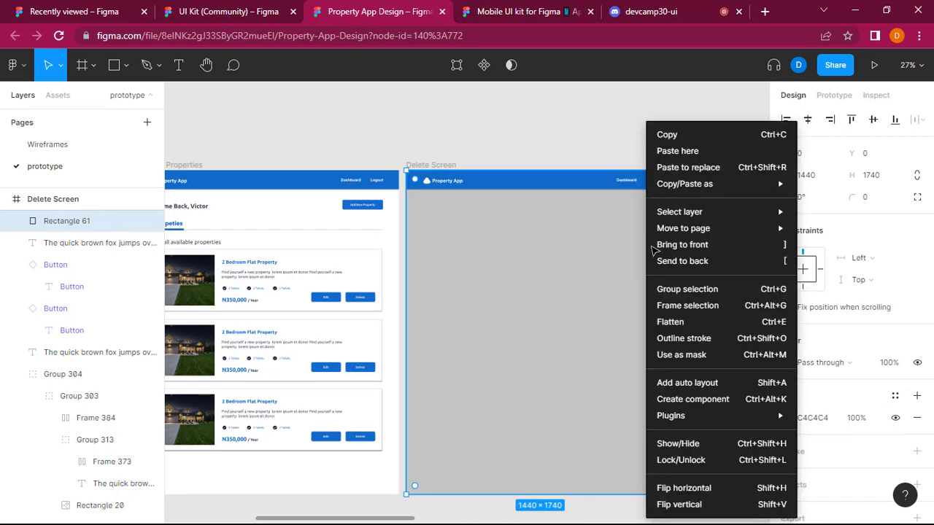
click(723, 247)
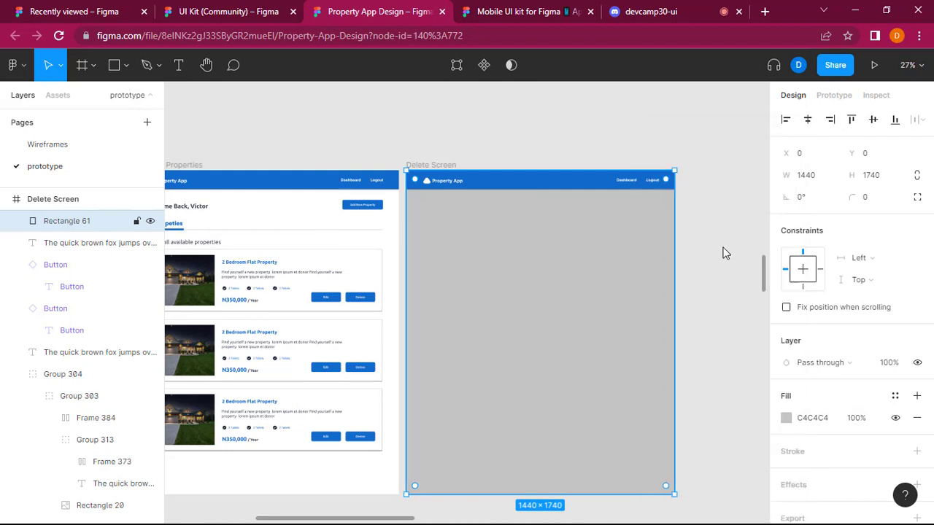
click(568, 186)
right_click(567, 184)
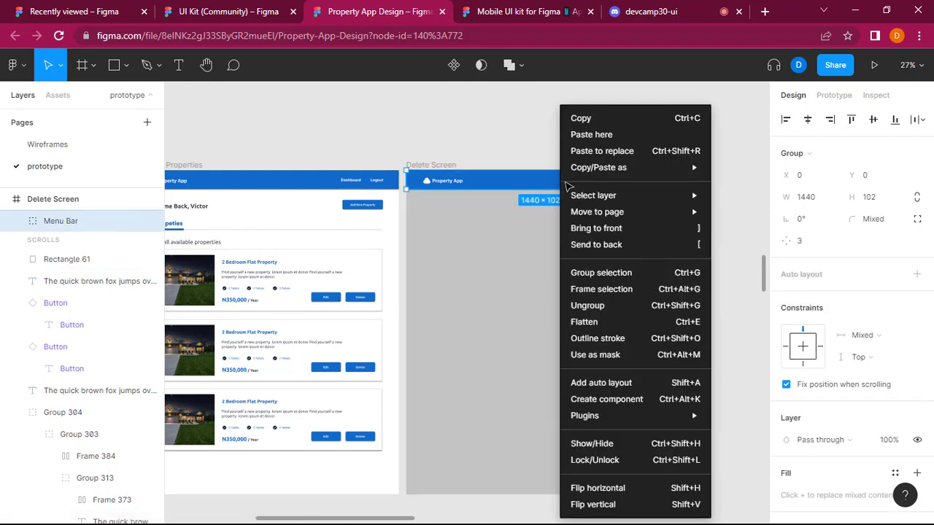
click(626, 246)
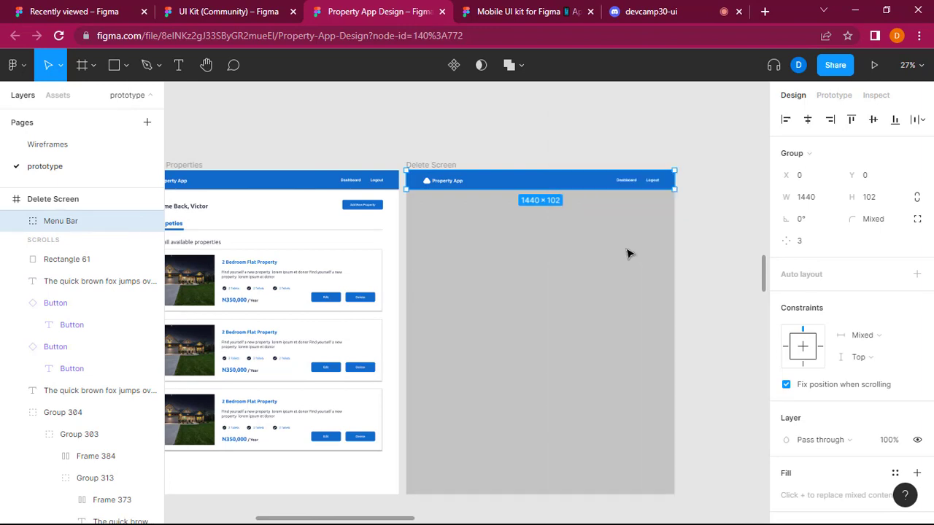
key(Escape)
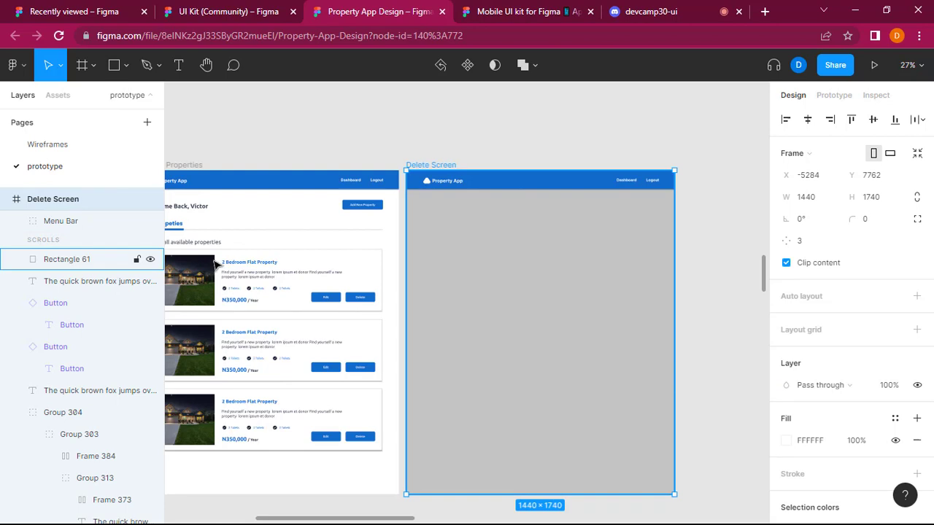
Set the Delete Screen frame's fill to the near-black colour 0B0B0B.
click(724, 225)
click(573, 278)
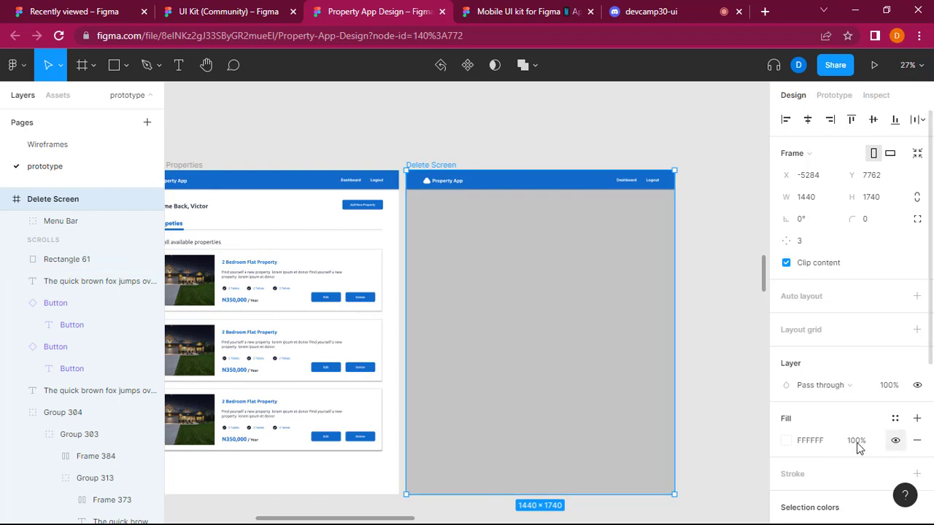
click(805, 443)
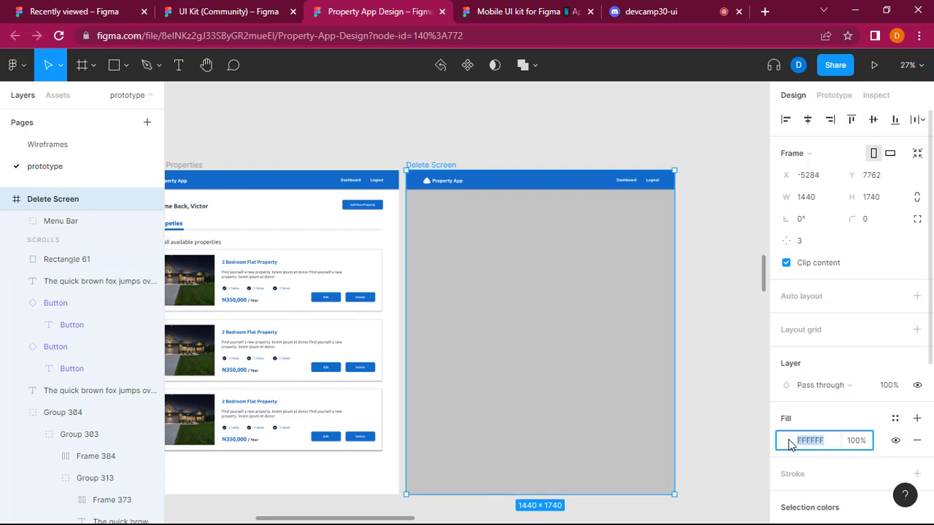
click(787, 441)
click(606, 337)
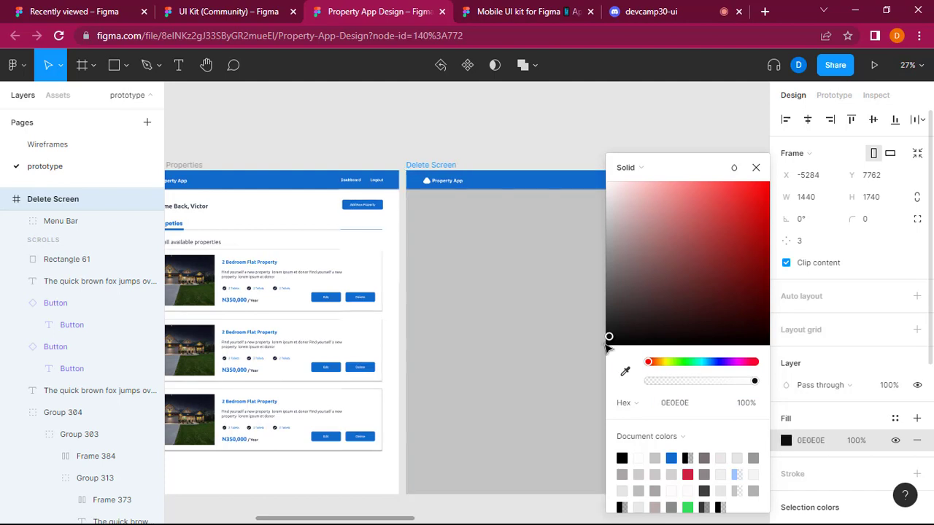
click(605, 339)
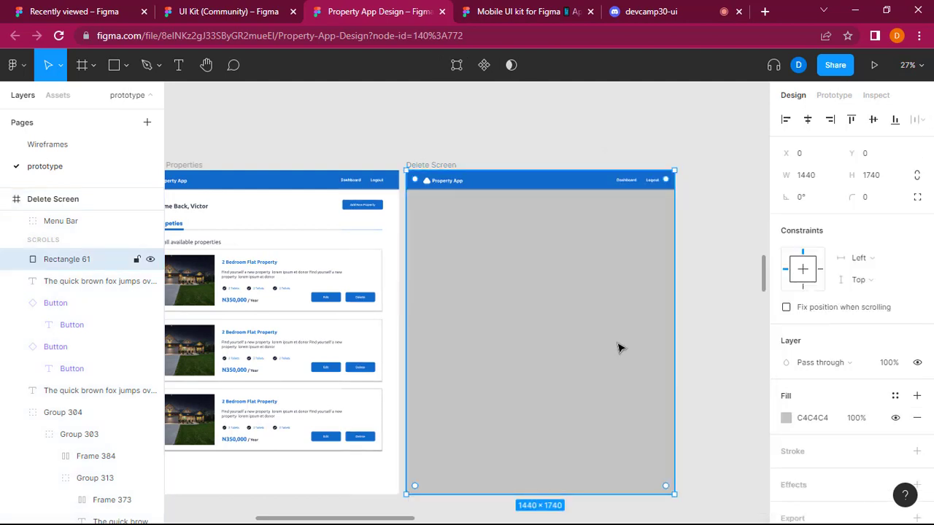
Set the fill of the rectangle covering the Delete Screen to black 000000.
click(787, 418)
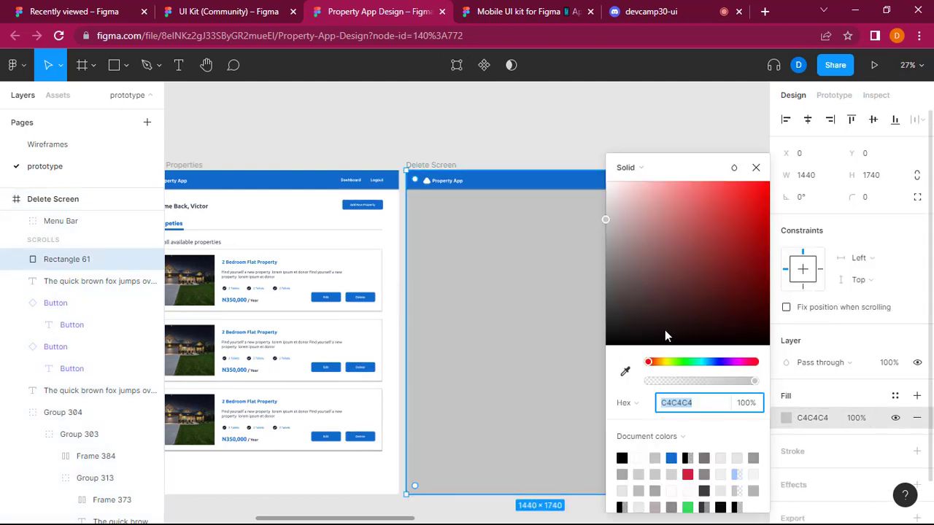
drag(665, 333, 605, 348)
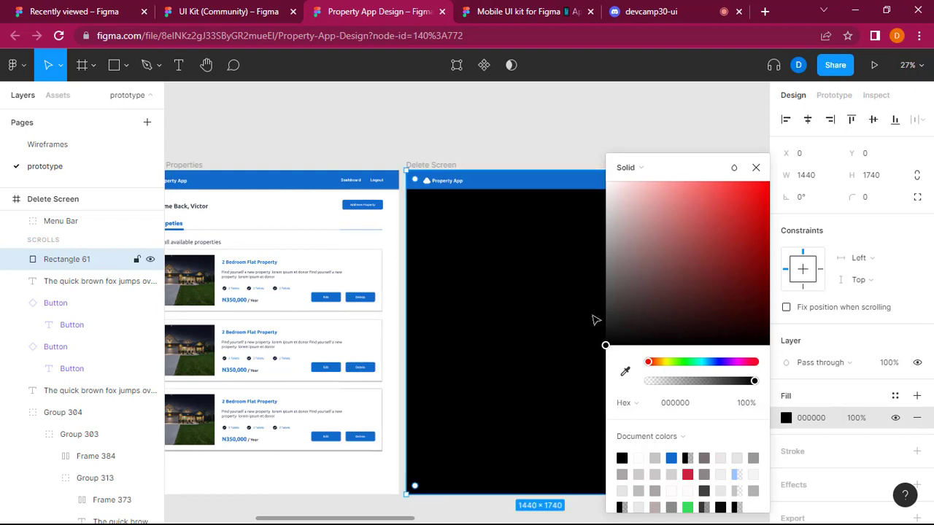
click(563, 140)
Set the Delete Screen frame's fill opacity to 20% and select the black overlay rectangle.
click(590, 376)
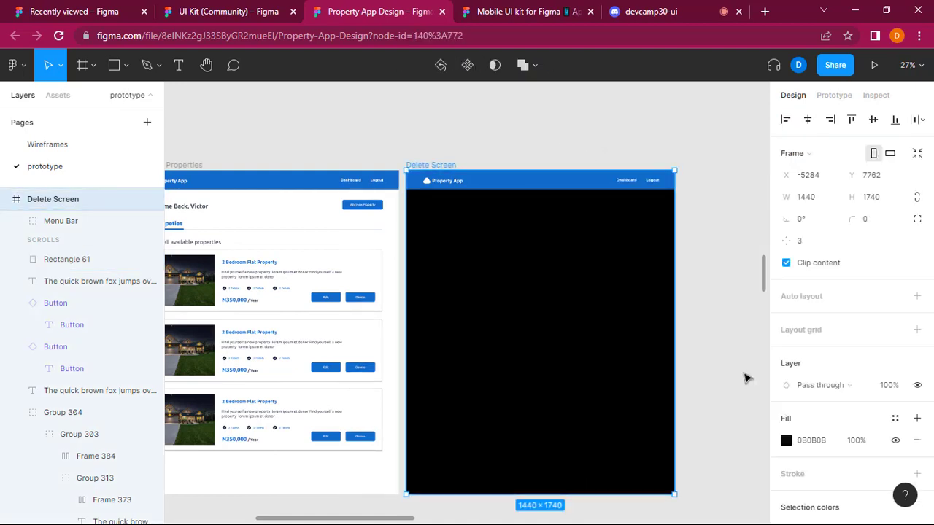
click(850, 450)
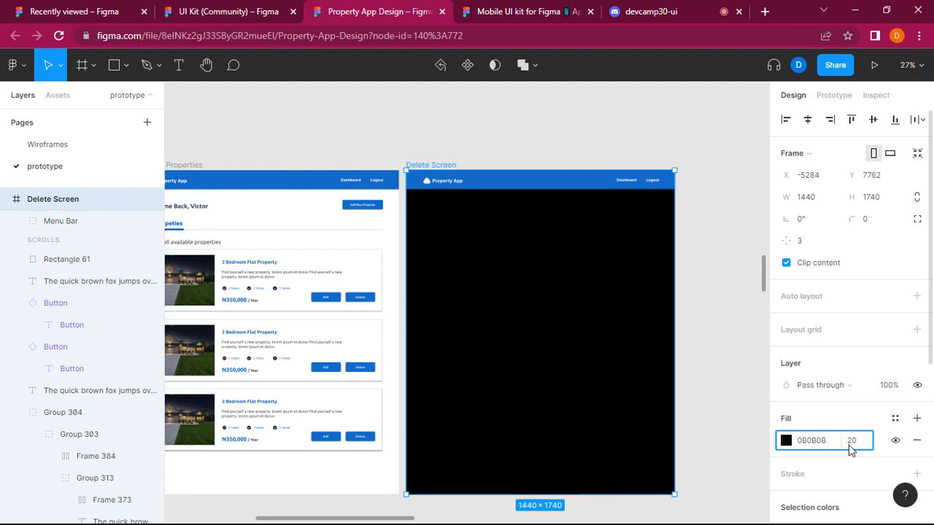
key(Return)
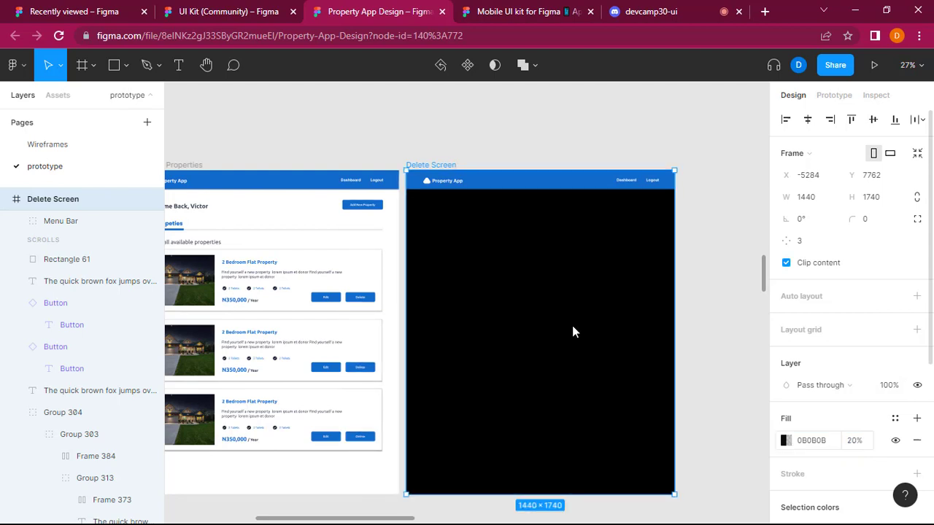
click(574, 330)
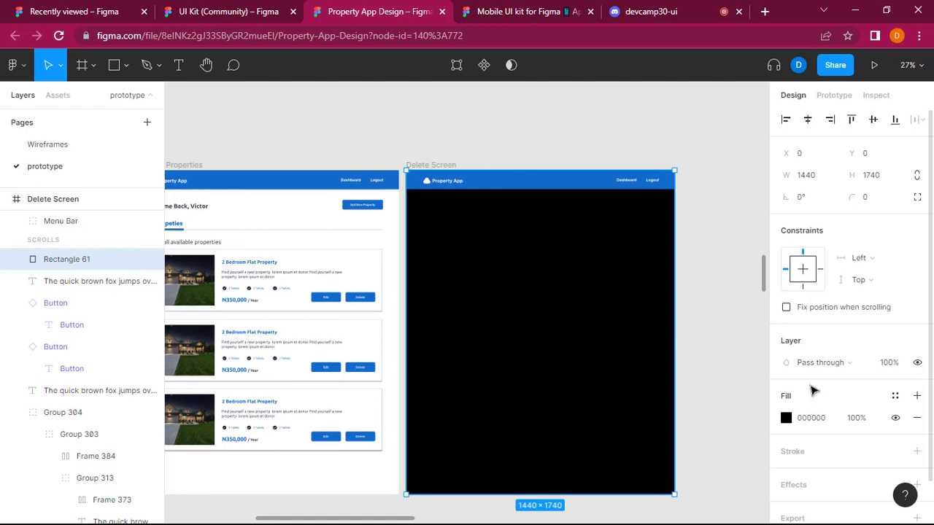
Try fill opacities of 20%, 30% and 35% on the black overlay rectangle covering the Delete Screen.
double_click(641, 420)
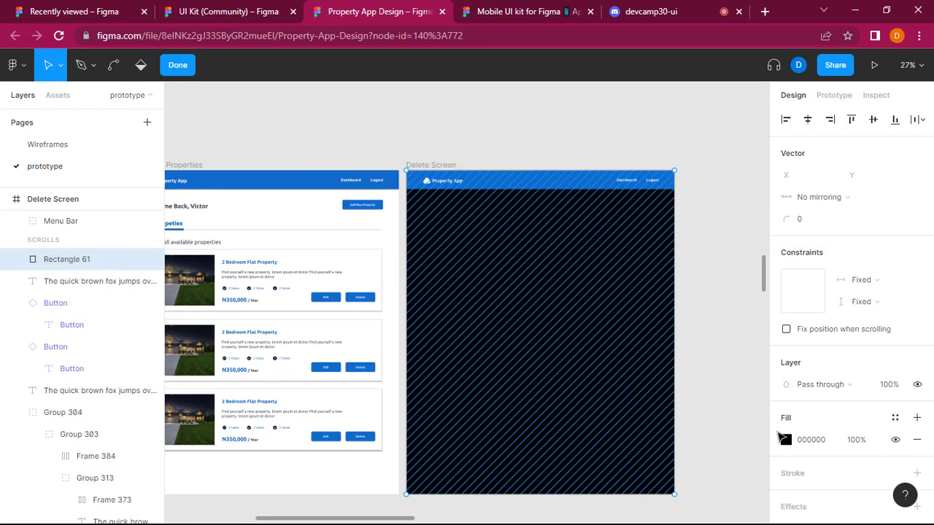
click(855, 442)
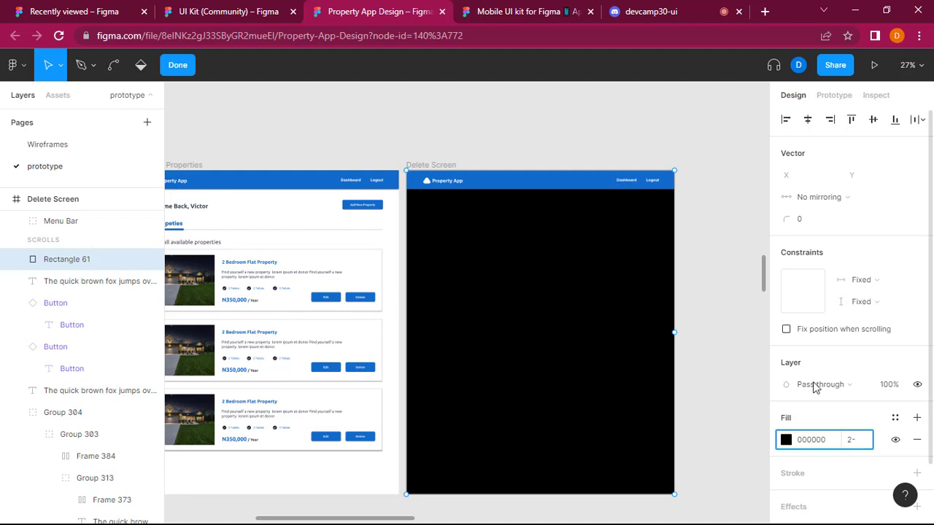
key(Return)
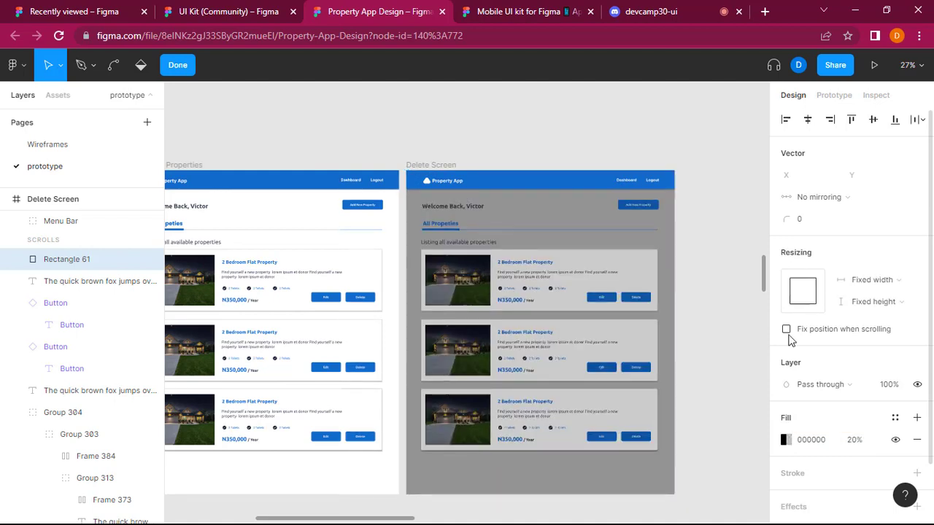
click(848, 445)
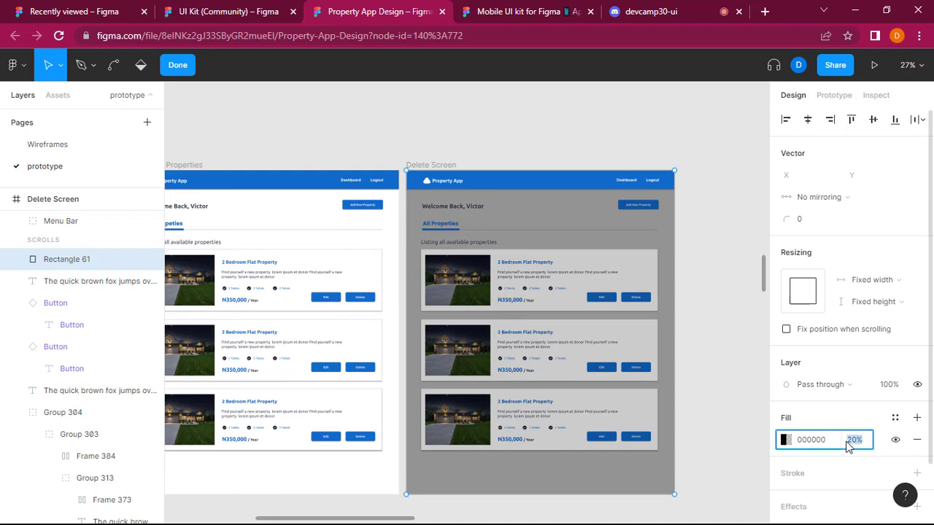
text(30)
key(Return)
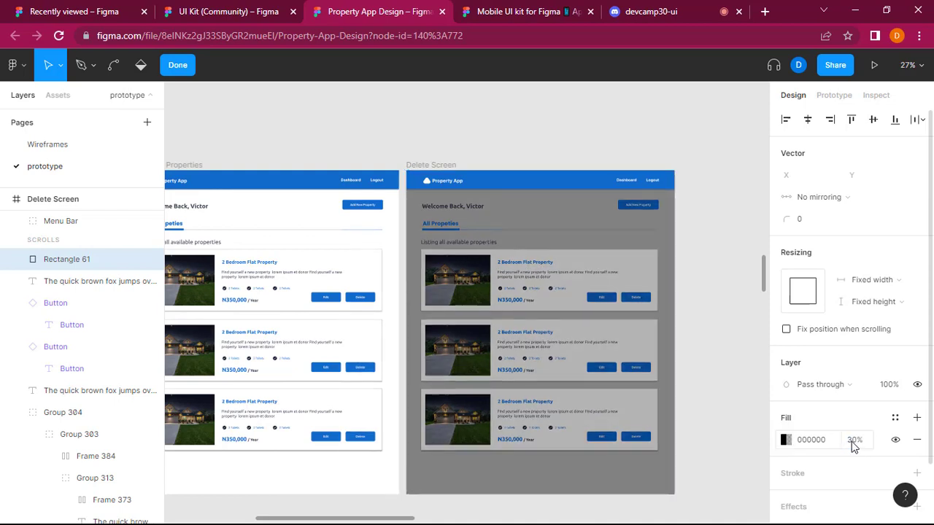
click(857, 445)
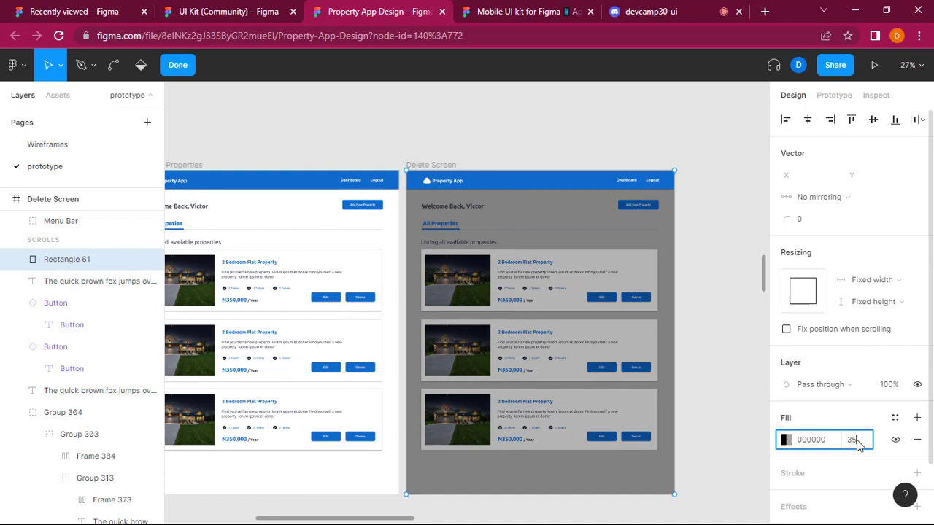
text(35)
key(Return)
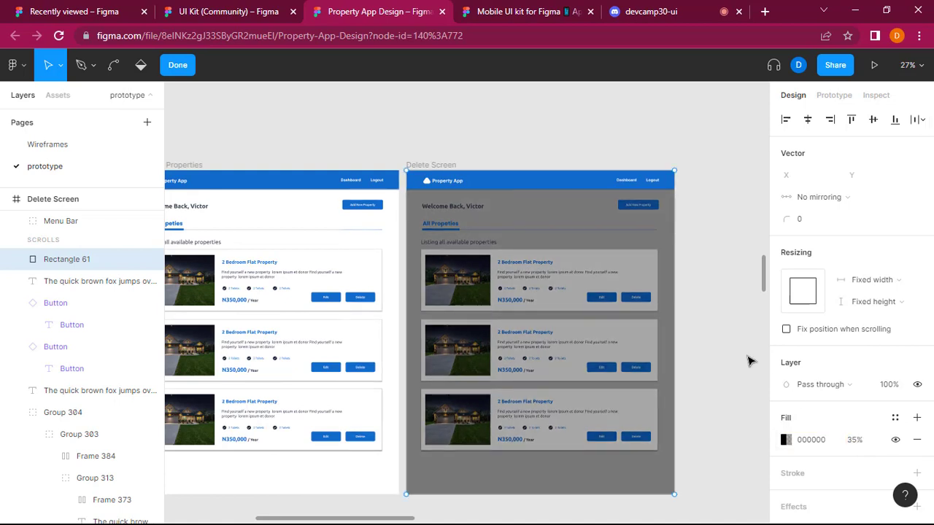
Set the black overlay rectangle's fill opacity to 30% and finish editing the shape.
click(856, 442)
text(3)
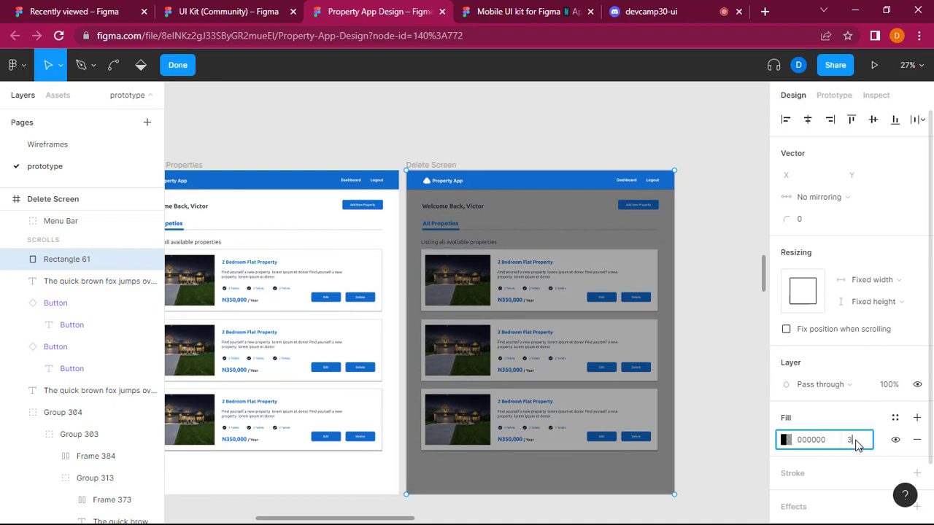
text(0)
key(Return)
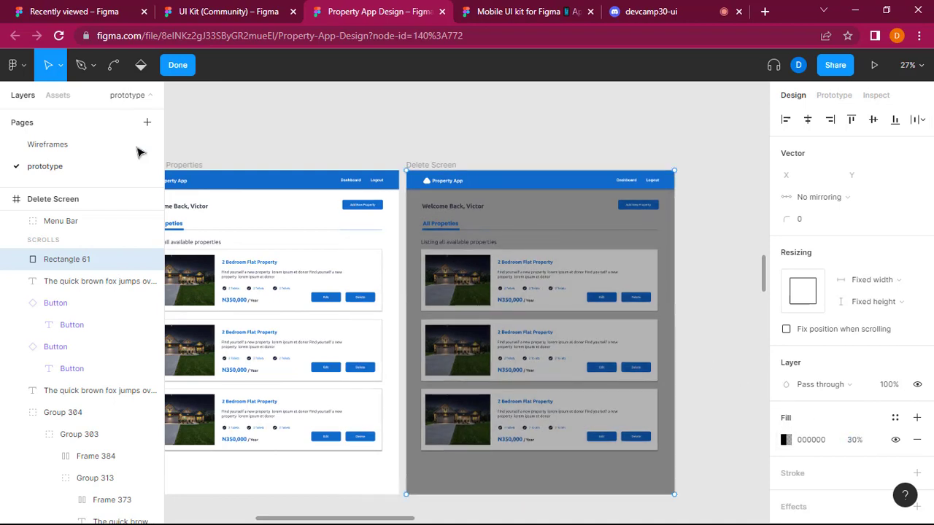
click(176, 66)
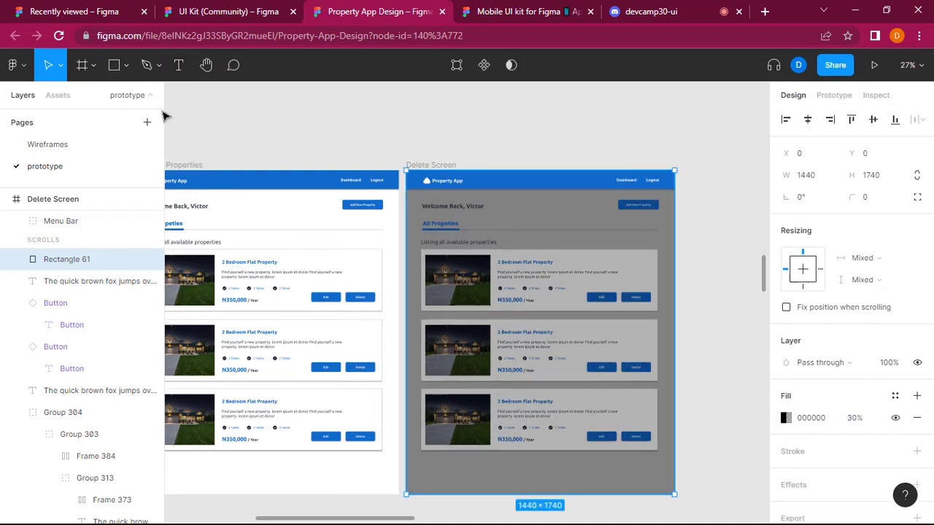
Draw a rectangle about 915 × 641 over the middle of the darkened Delete Screen for the pop-up.
click(125, 65)
click(131, 99)
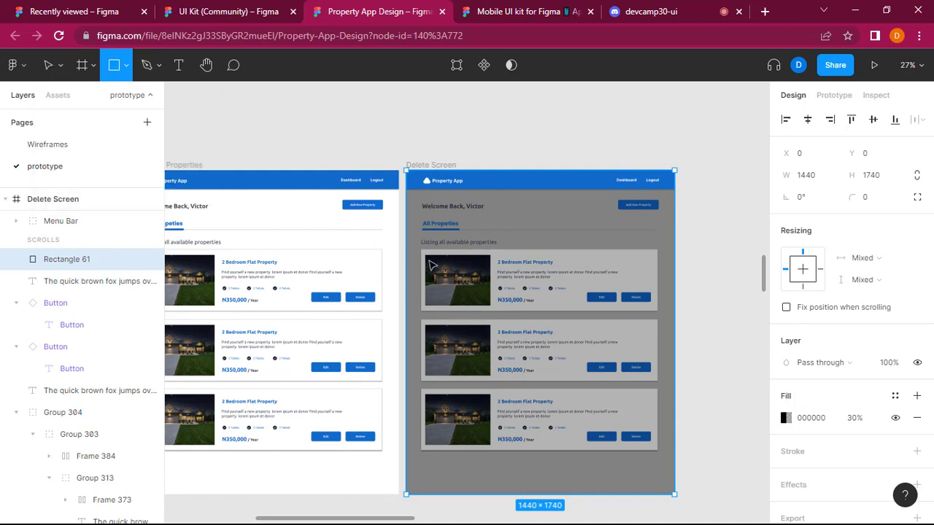
drag(456, 275, 626, 394)
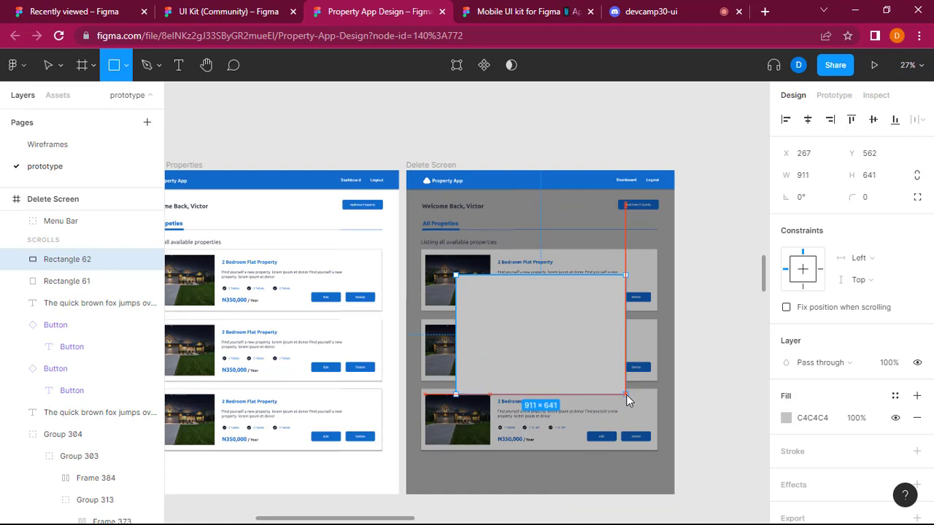
Fill the pop-up rectangle with white FFFFFF and set its corner radius to 10.
click(786, 418)
drag(621, 190, 575, 167)
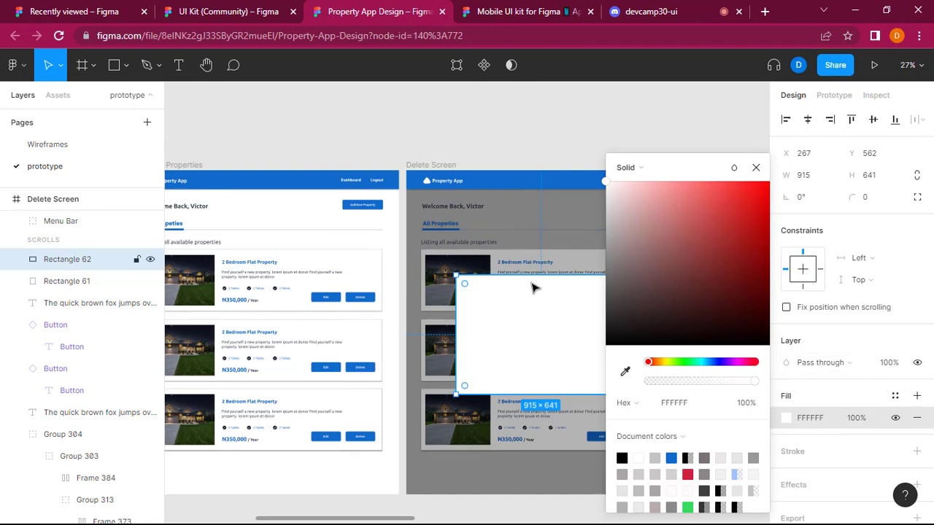
click(756, 167)
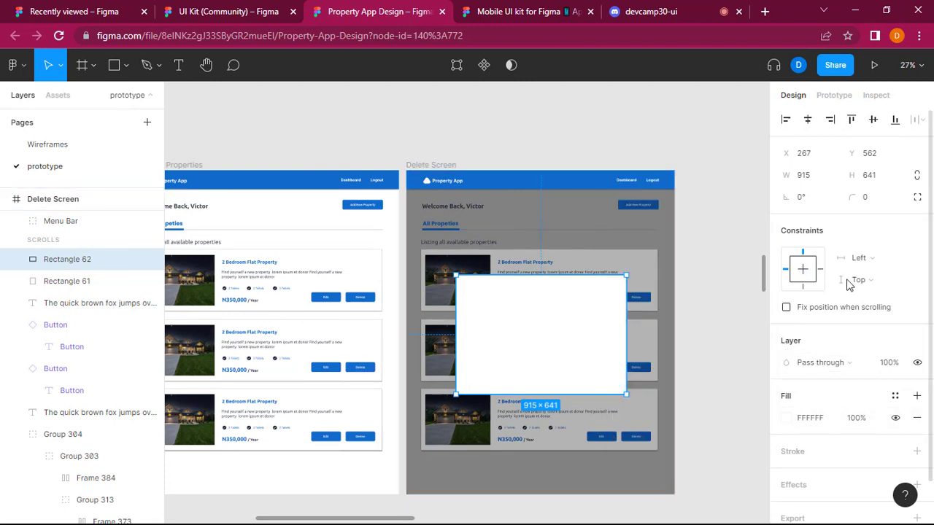
click(867, 202)
text(10)
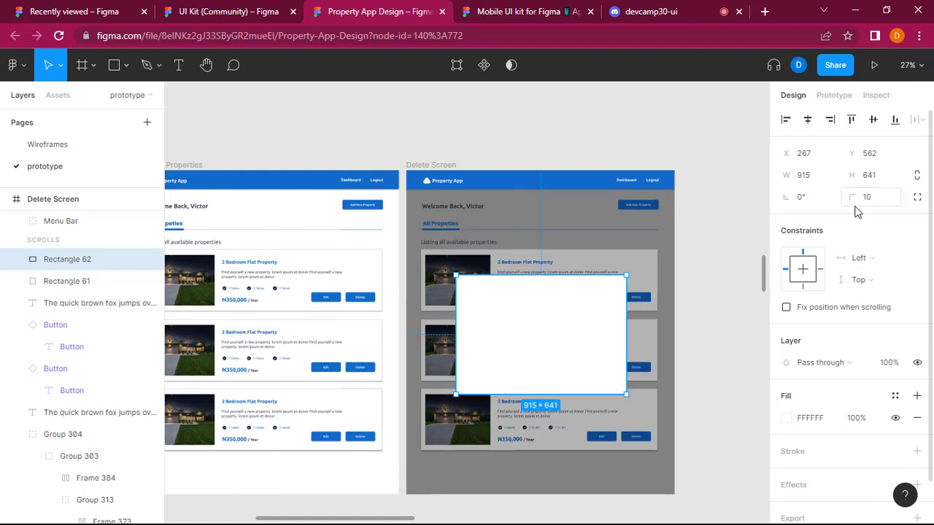
key(Return)
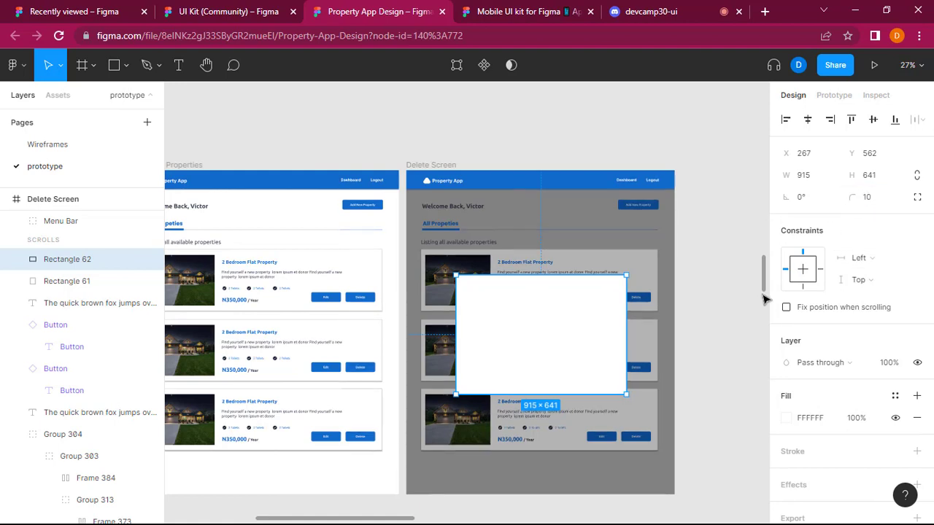
double_click(572, 329)
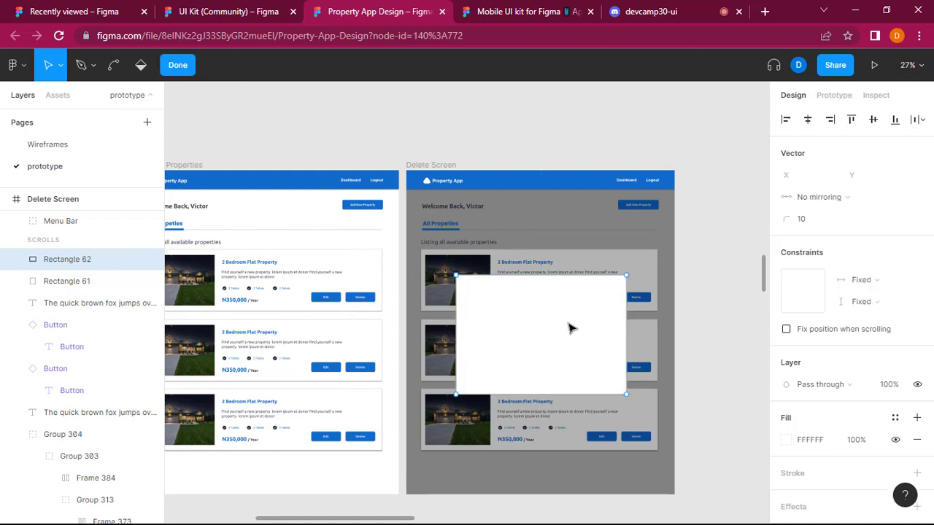
key(Escape)
click(726, 317)
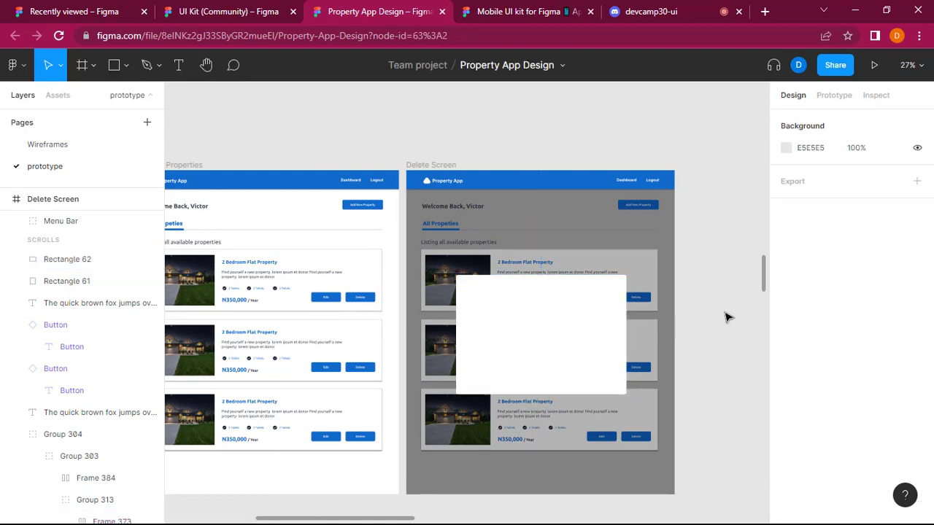
double_click(551, 334)
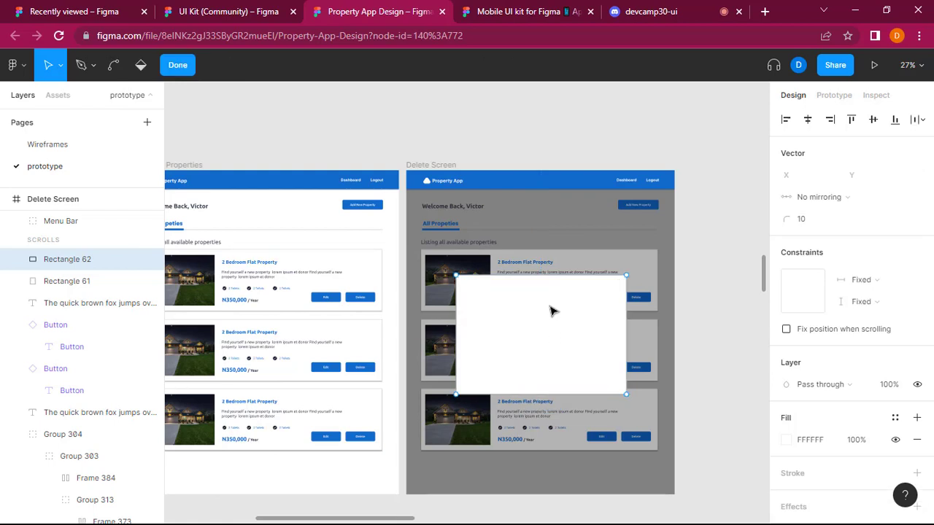
click(755, 275)
click(755, 275)
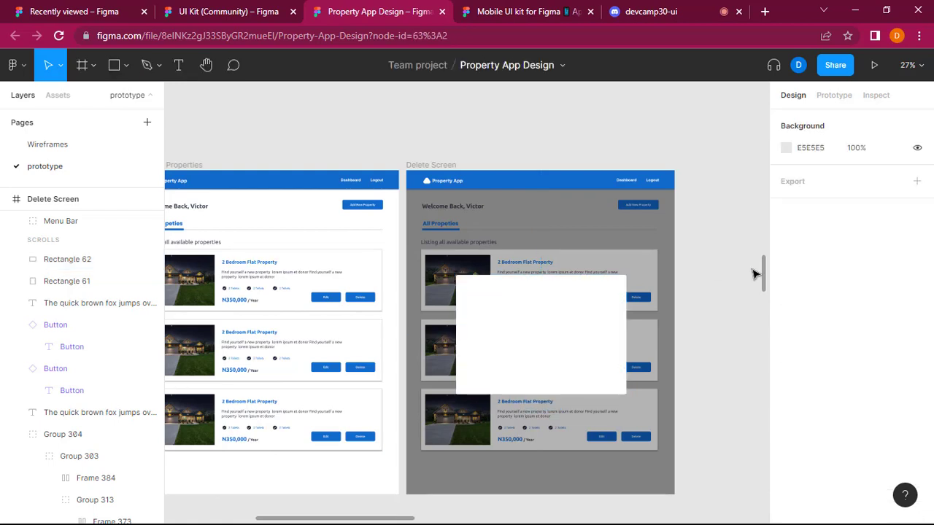
Move the white pop-up rectangle up on the Delete Screen to about X 285, Y 370.
click(542, 337)
drag(552, 339, 559, 307)
drag(557, 303, 556, 302)
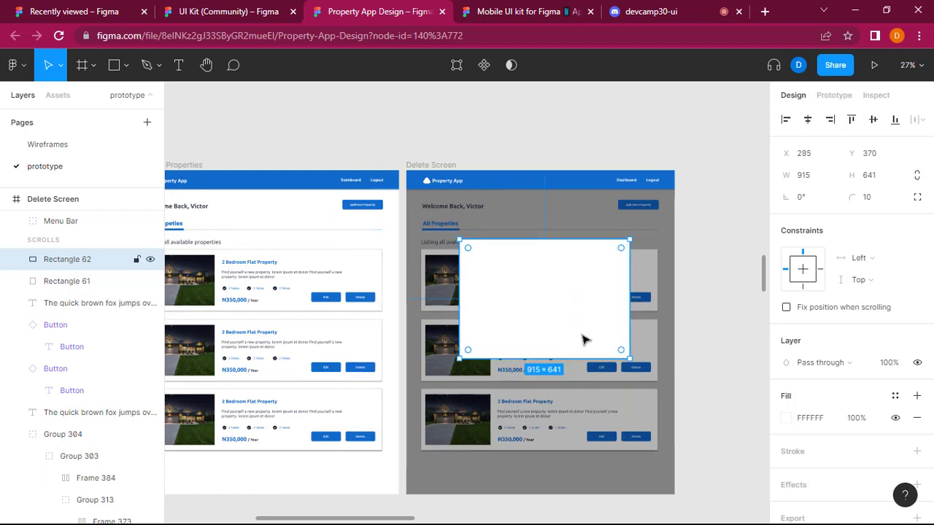
Add a drop shadow effect to the white pop-up rectangle and deselect it.
scroll(584, 339, up, 2)
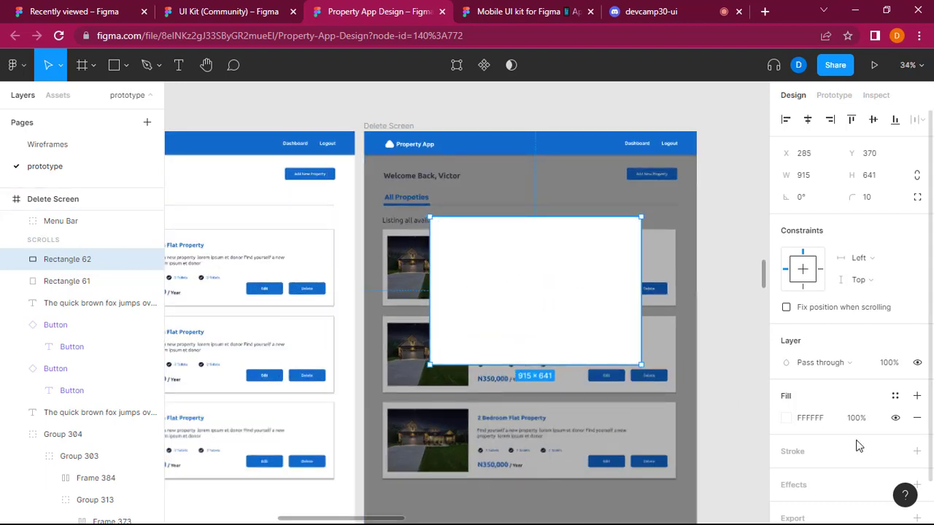
scroll(858, 446, down, 2)
click(917, 440)
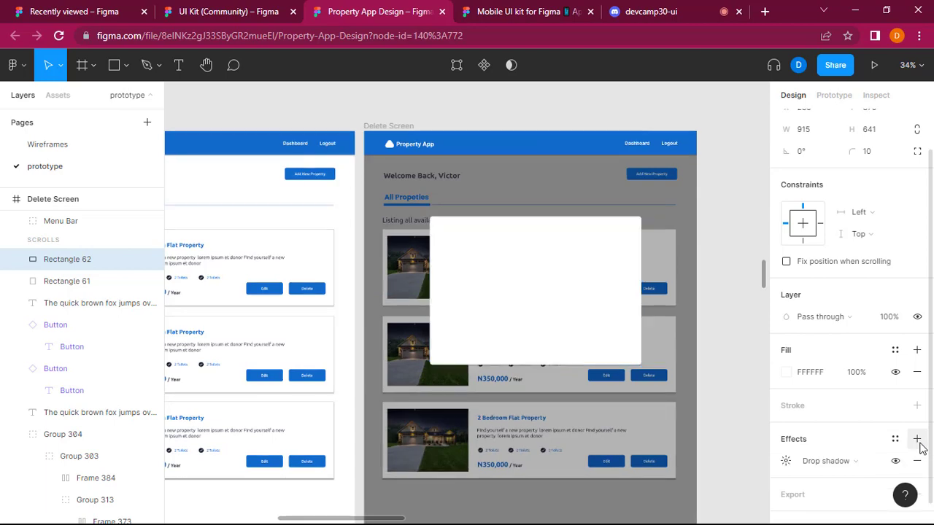
click(732, 361)
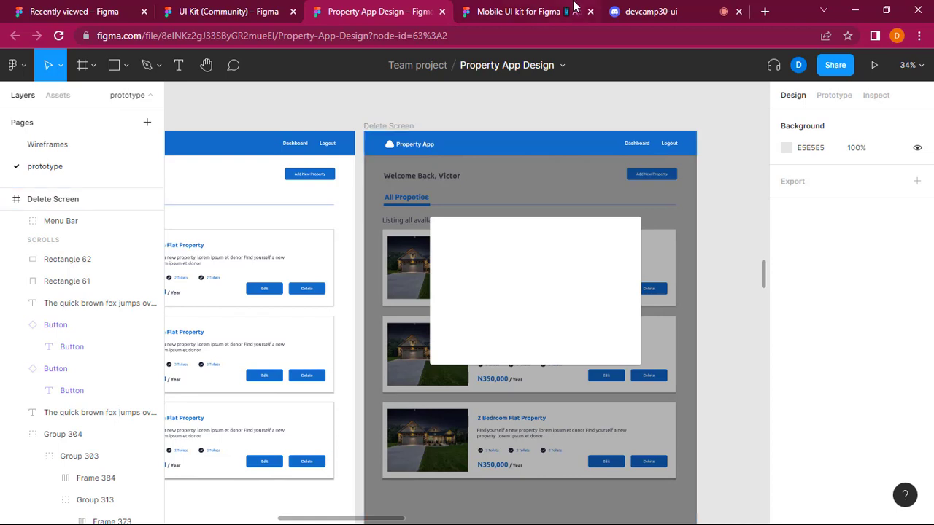
Copy the close icon from the UI Kit's first Pop up, paste it into the Delete Screen in Property App Design, and delete the duplicate paste.
click(230, 9)
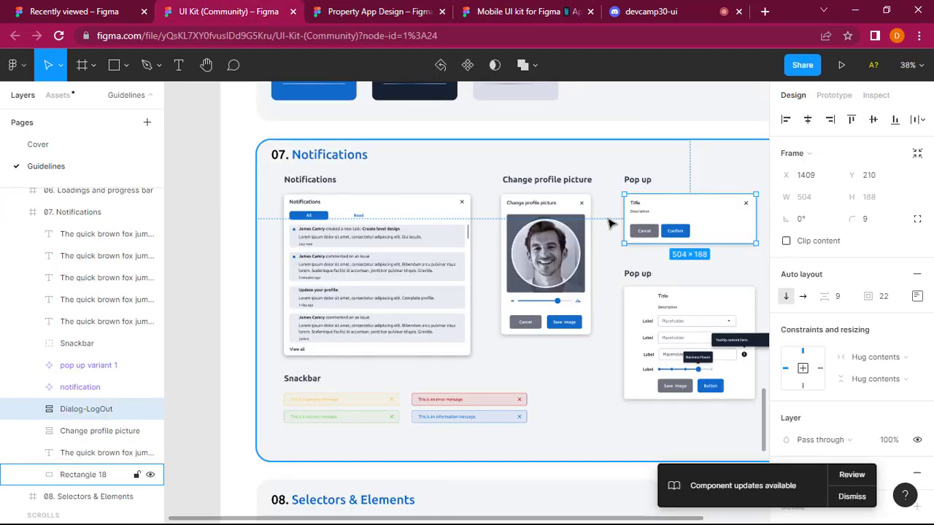
double_click(747, 207)
double_click(747, 207)
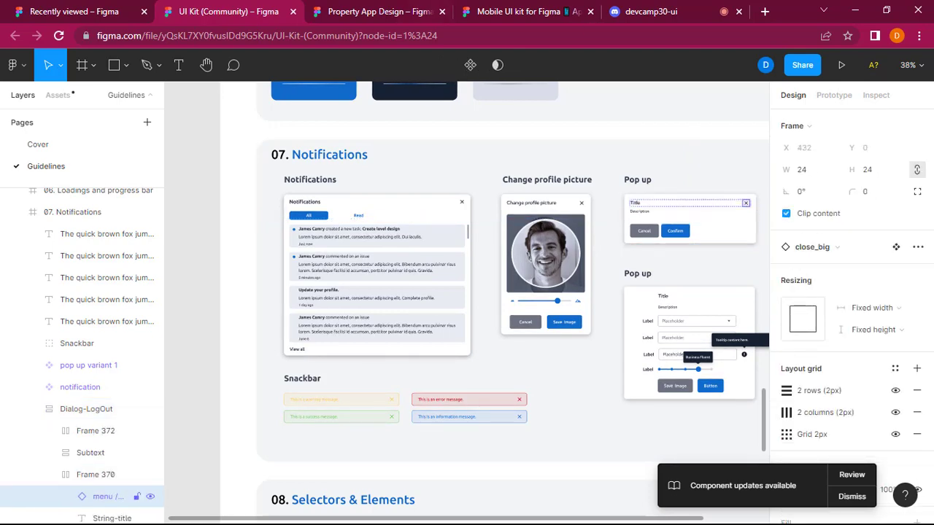
key(ctrl+Tab)
click(584, 325)
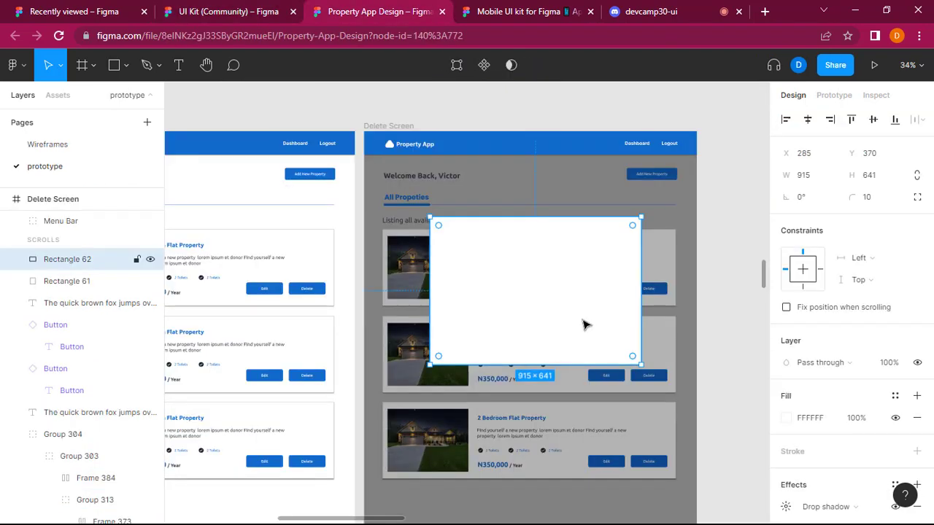
key(ctrl+v)
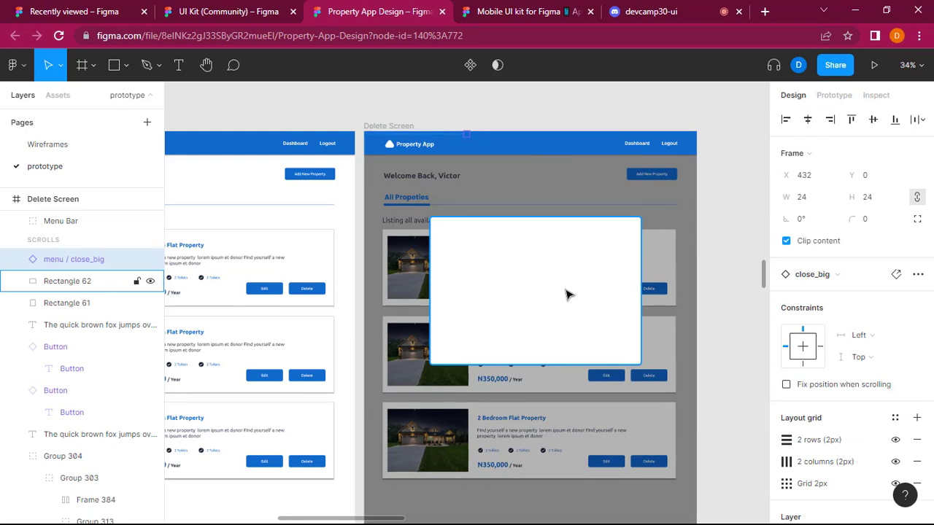
key(ctrl+v)
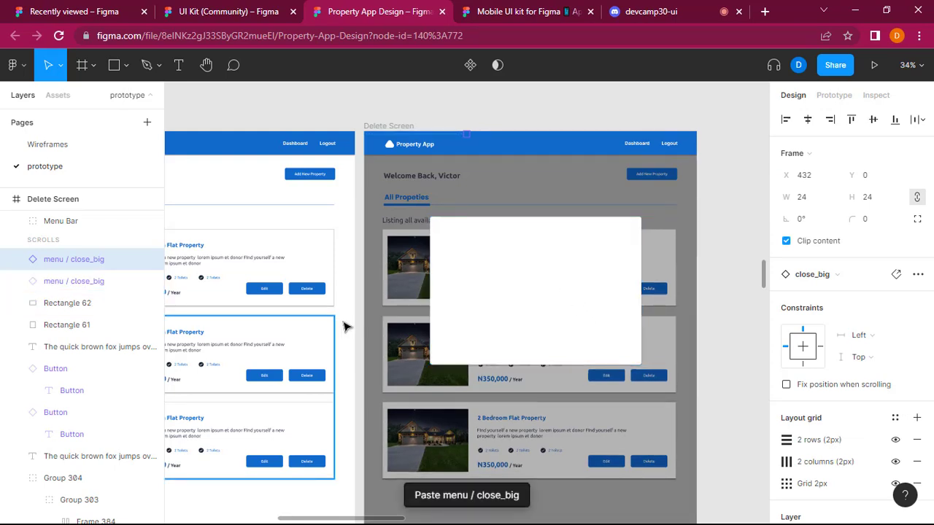
key(Delete)
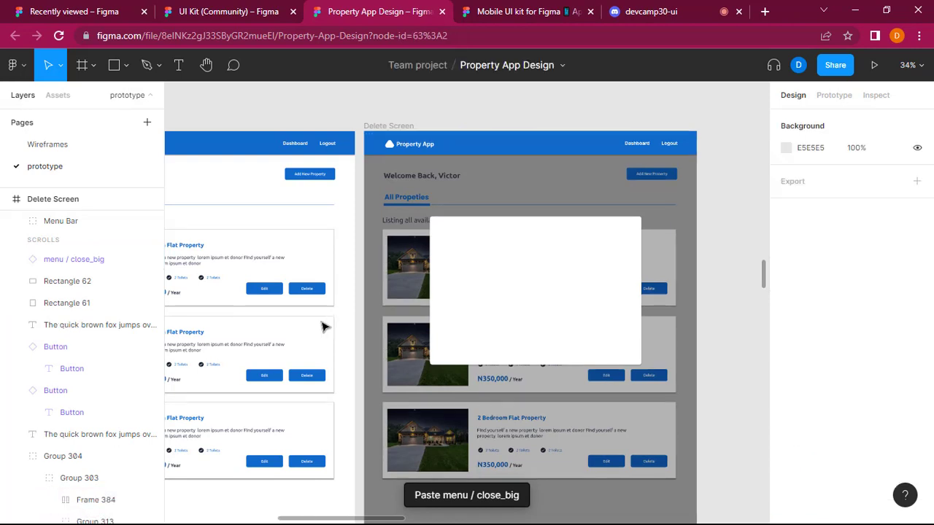
Select the pasted menu / close_big icon in the Delete Screen and bring it to front.
click(80, 257)
right_click(80, 258)
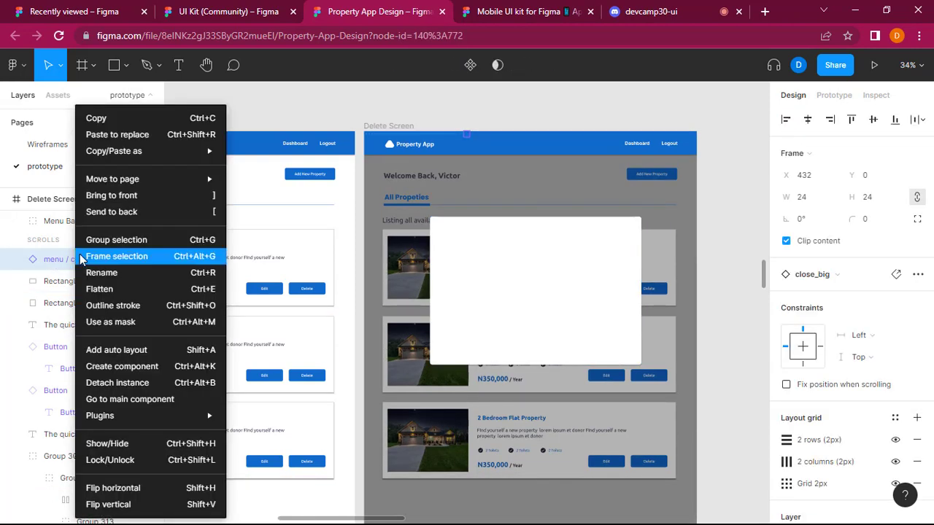
click(113, 204)
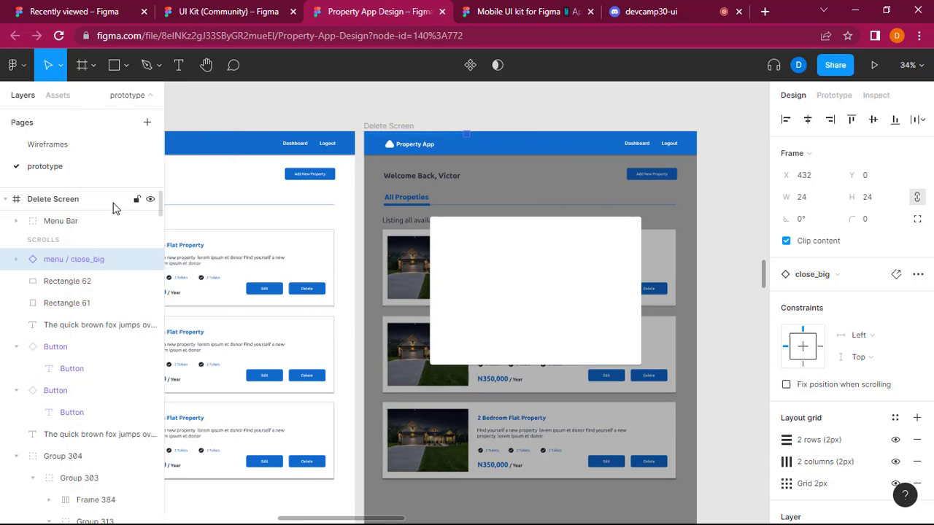
Expand the menu / close_big component and toggle its coolicon layer's visibility off and back on.
click(16, 260)
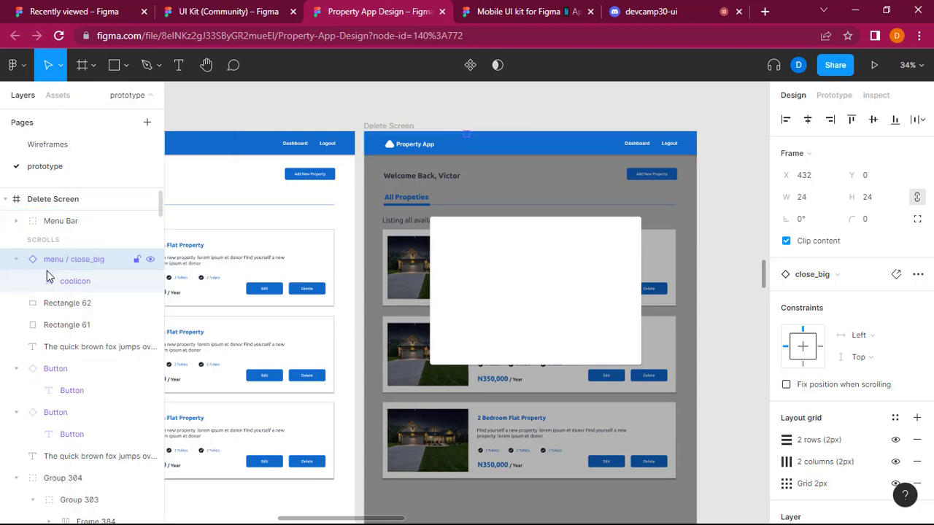
click(149, 283)
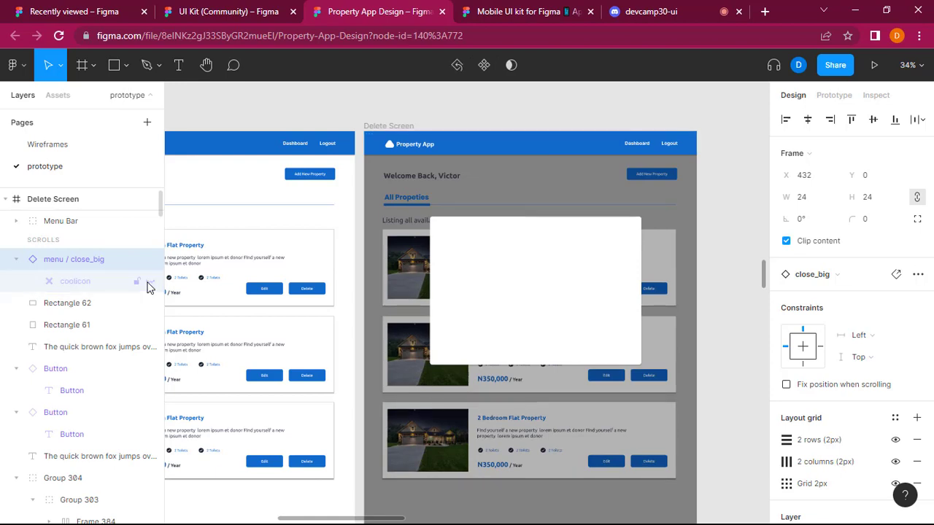
click(150, 282)
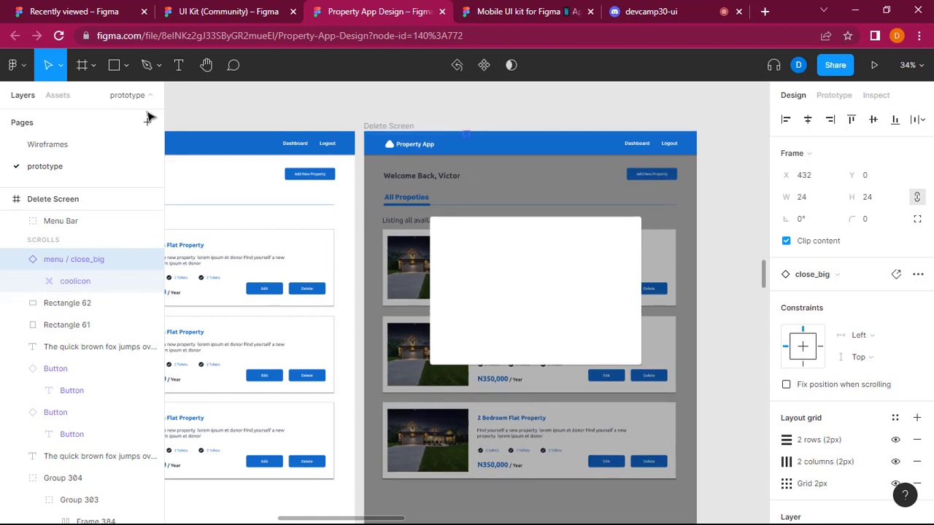
click(124, 67)
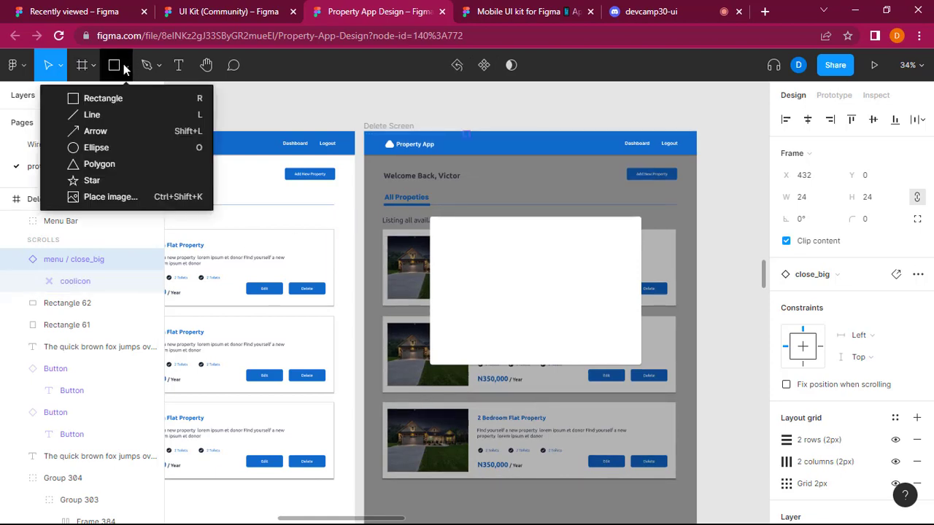
click(124, 68)
click(518, 277)
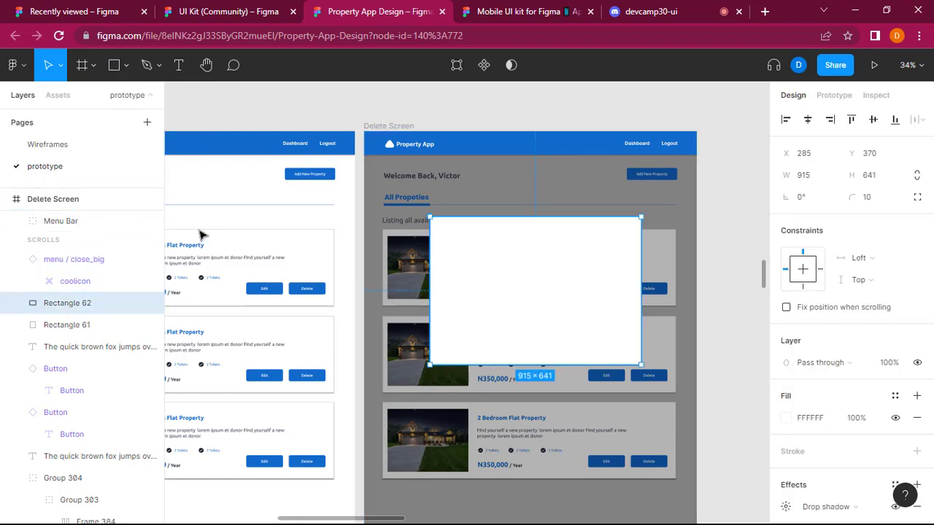
click(60, 145)
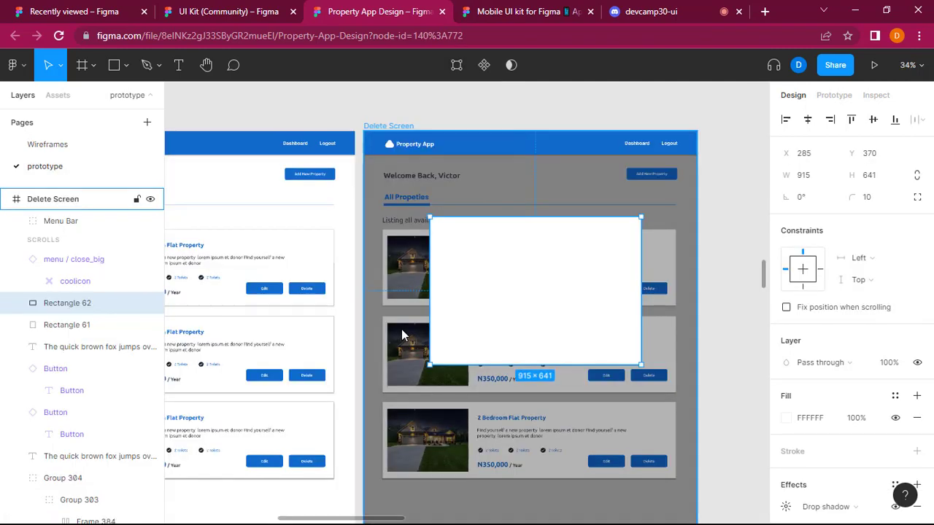
Copy the heading and body text from the Empty Admin Properties card and place them in the upper part of the Delete Screen's white pop-up.
scroll(405, 335, left, 5)
scroll(405, 335, left, 3)
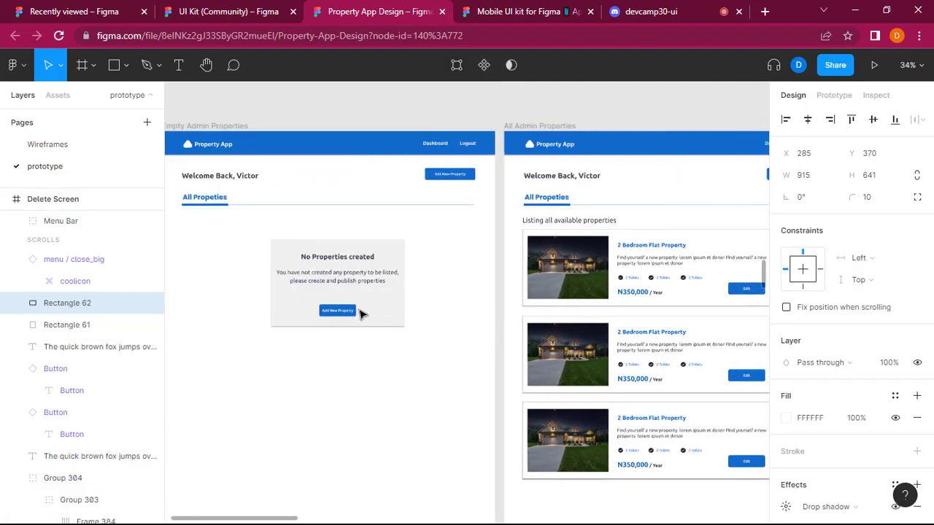
double_click(331, 259)
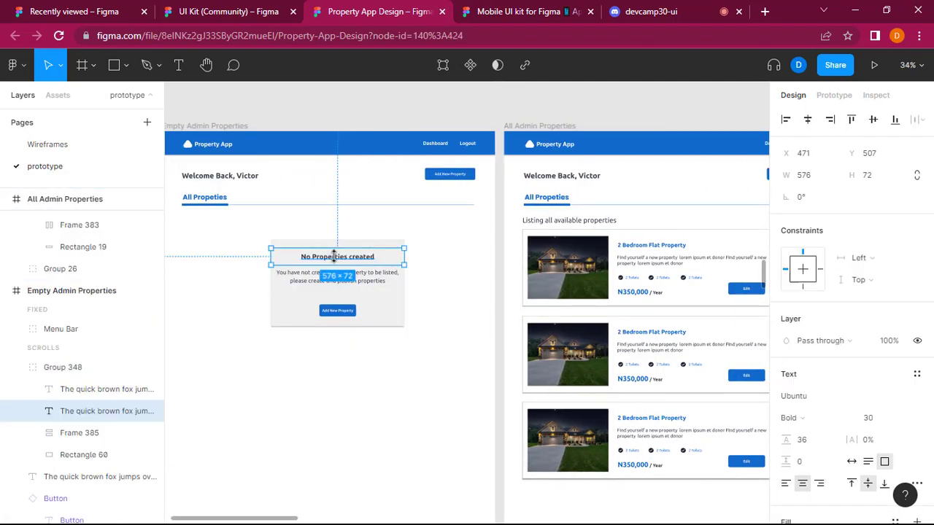
shift+click(378, 278)
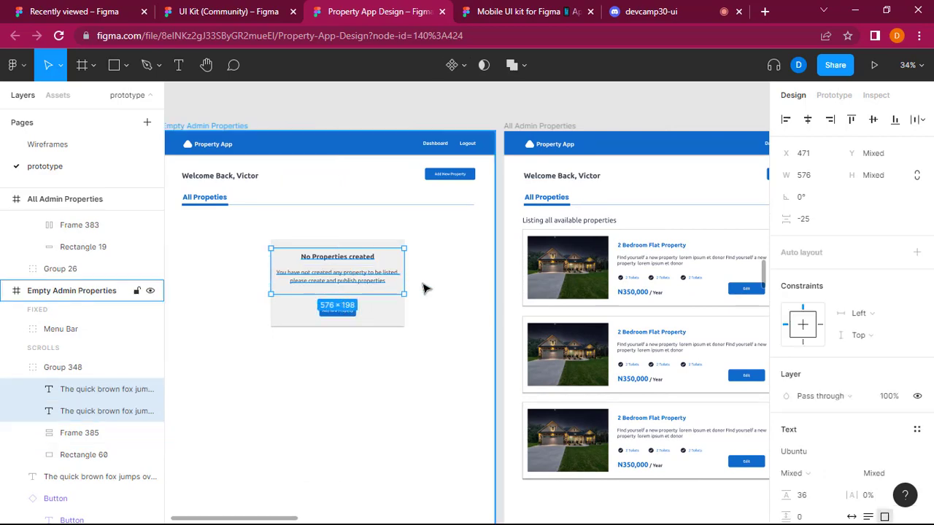
scroll(577, 294, right, 10)
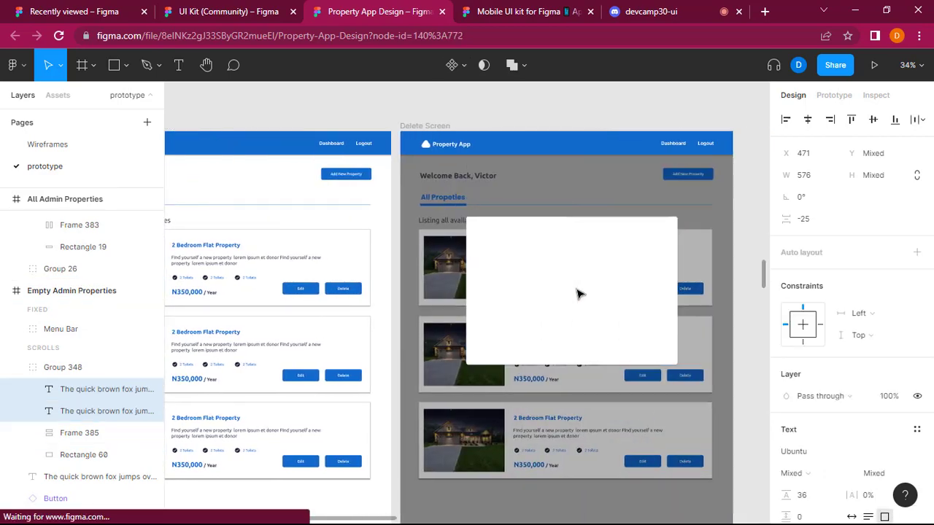
click(572, 265)
key(ctrl+v)
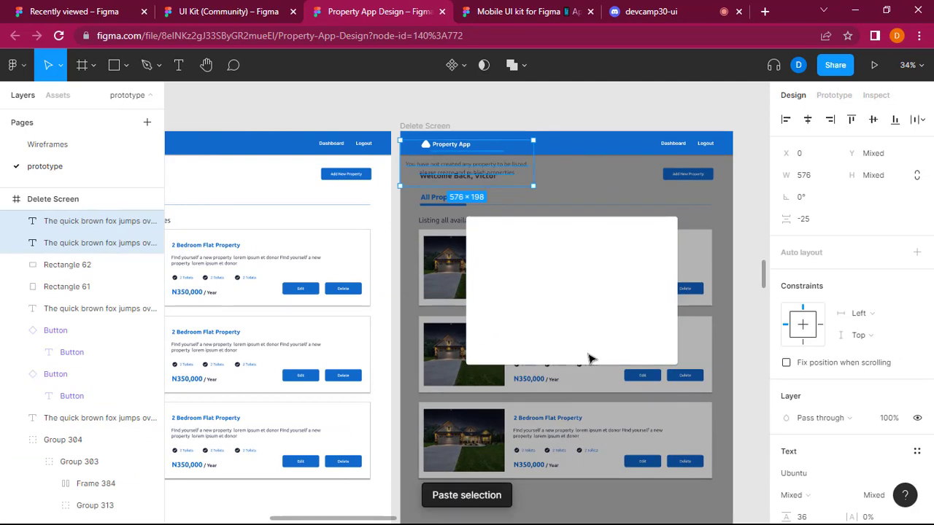
drag(469, 169, 575, 268)
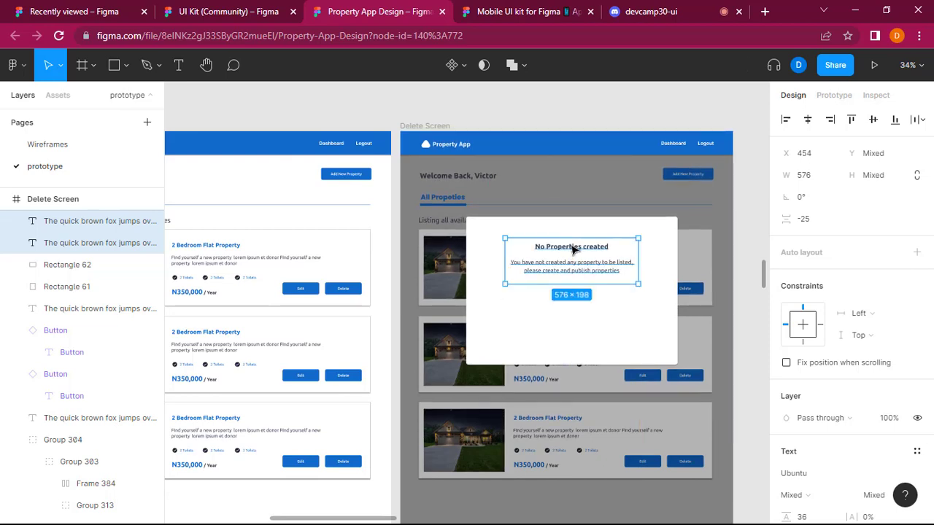
Change the pop-up's heading text to "Delete Property".
double_click(573, 247)
text(Delete)
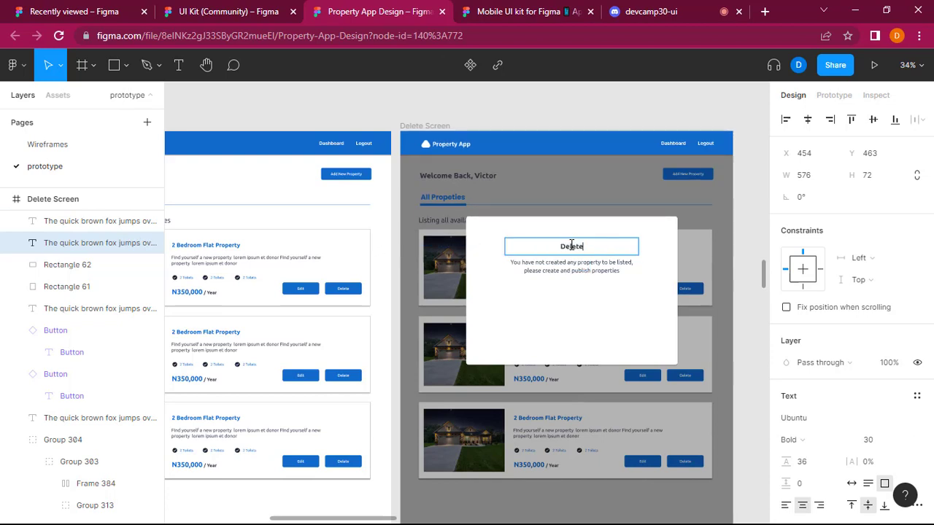
text( Property)
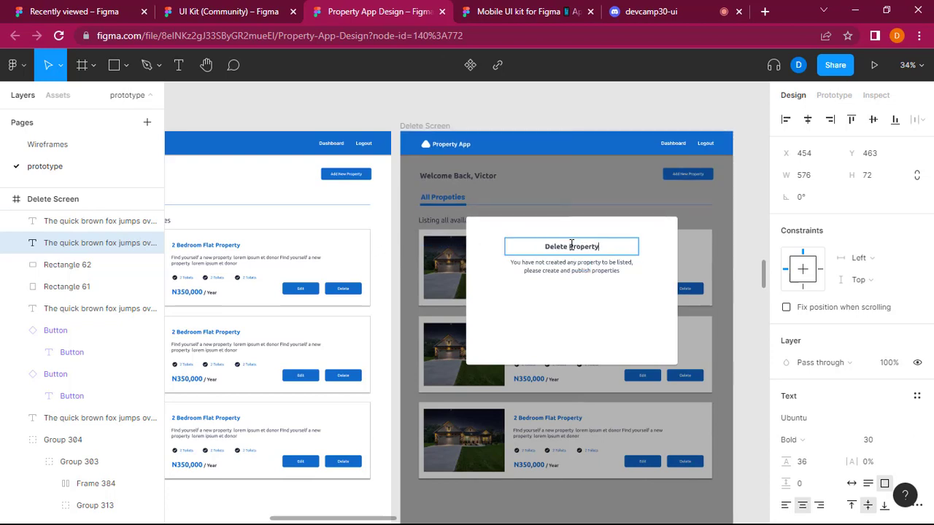
Replace the pop-up's body text with "Are you sure you want to delete this property?, this action cannot be undone".
double_click(577, 275)
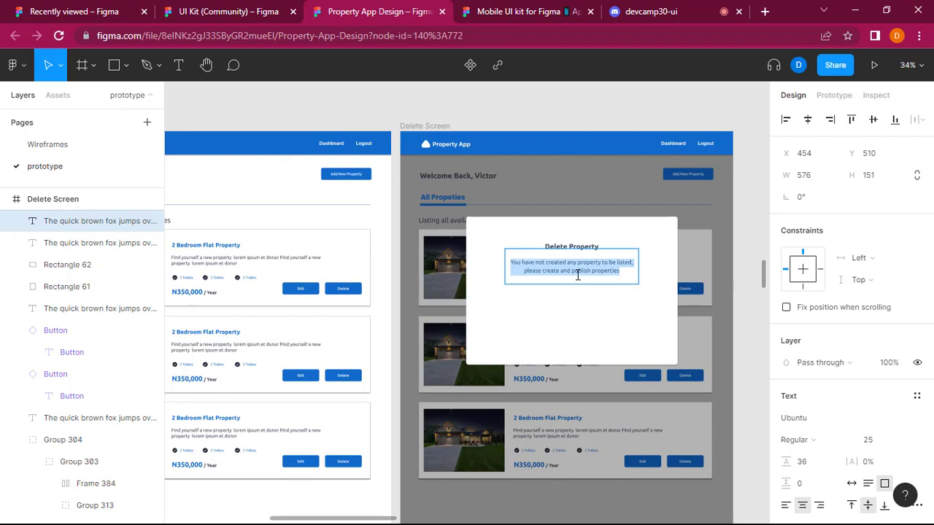
text(Are you sure y)
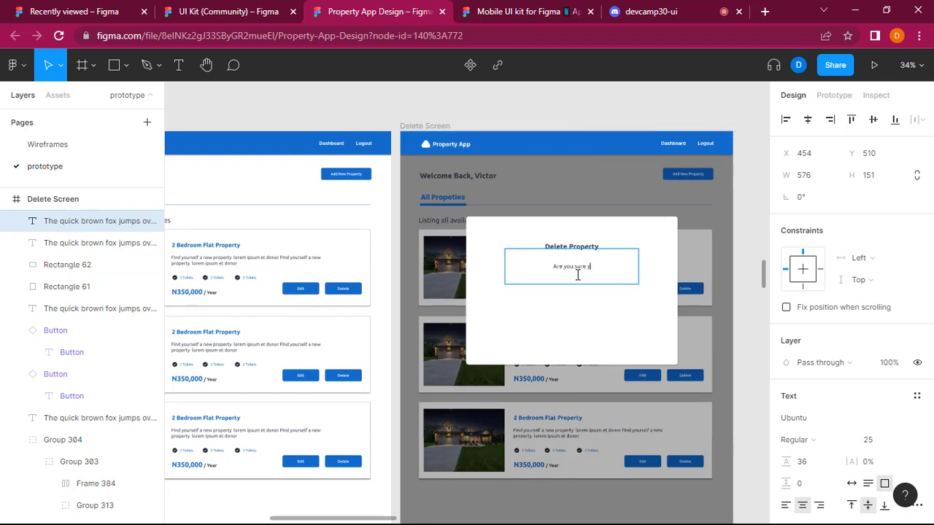
text(ou want to delete this p)
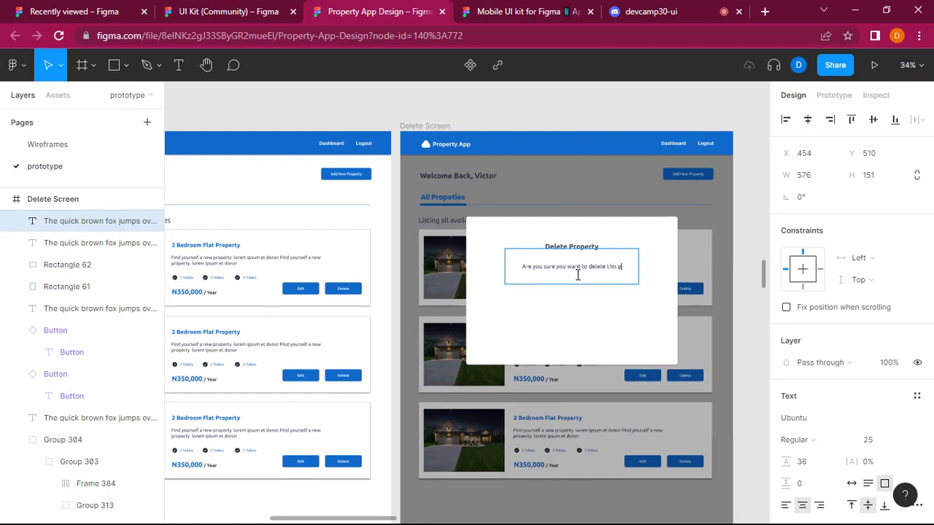
text(roper)
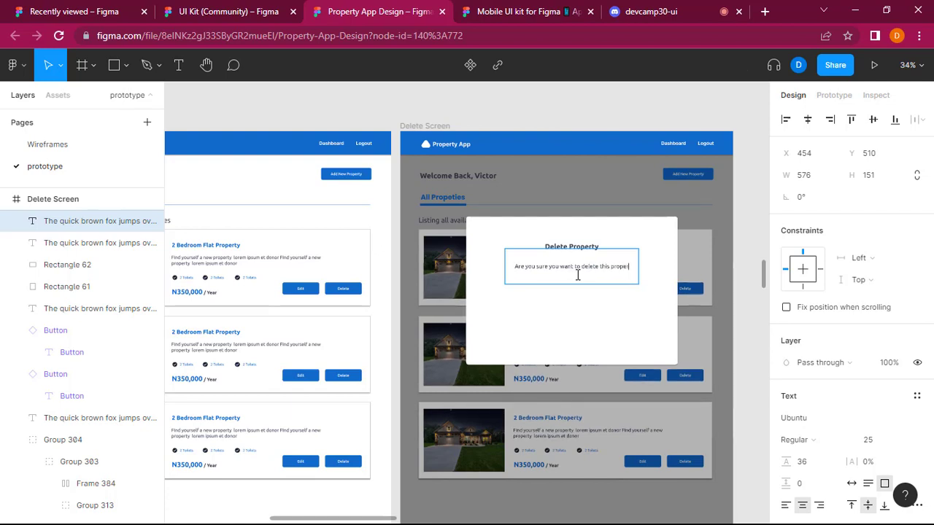
text(ty?, this)
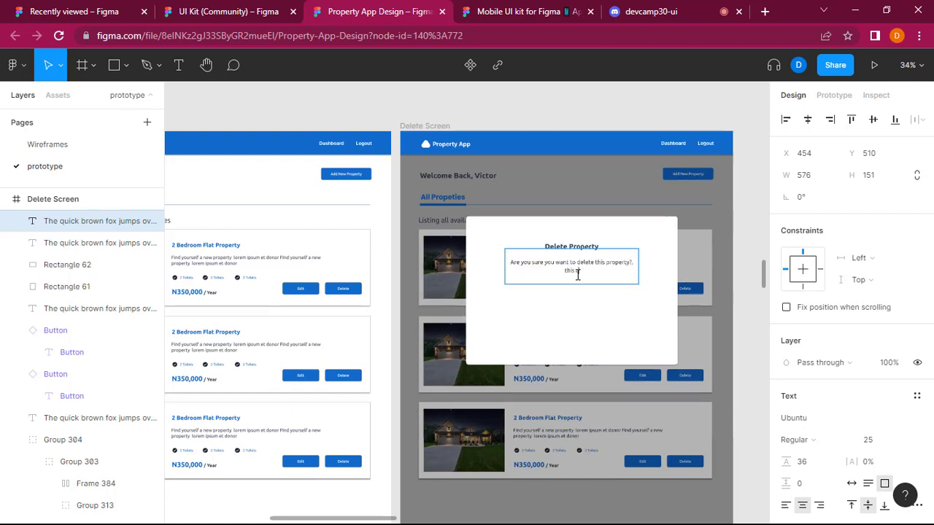
text( action cannot be unda)
key(Escape)
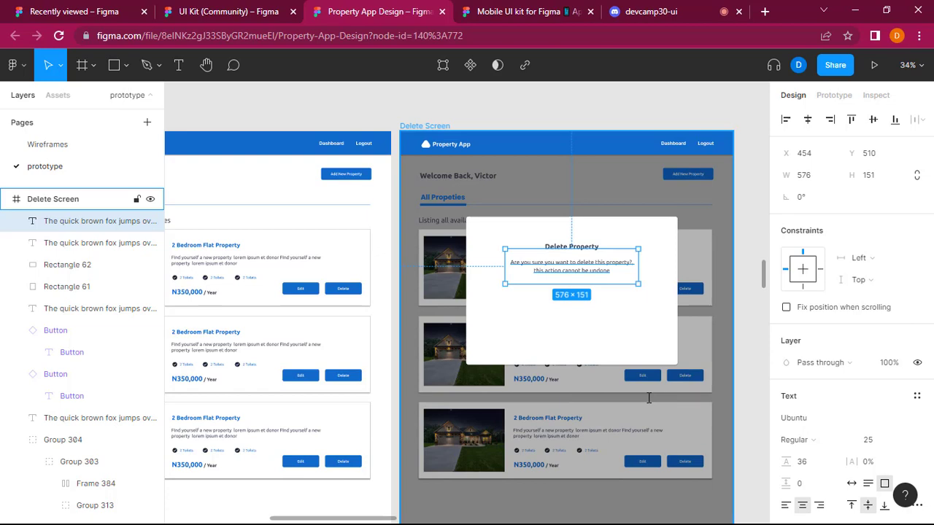
Copy the Edit and Delete button pair from All Admin Properties' first property card and place it below the body text in the Delete Screen's pop-up.
click(625, 335)
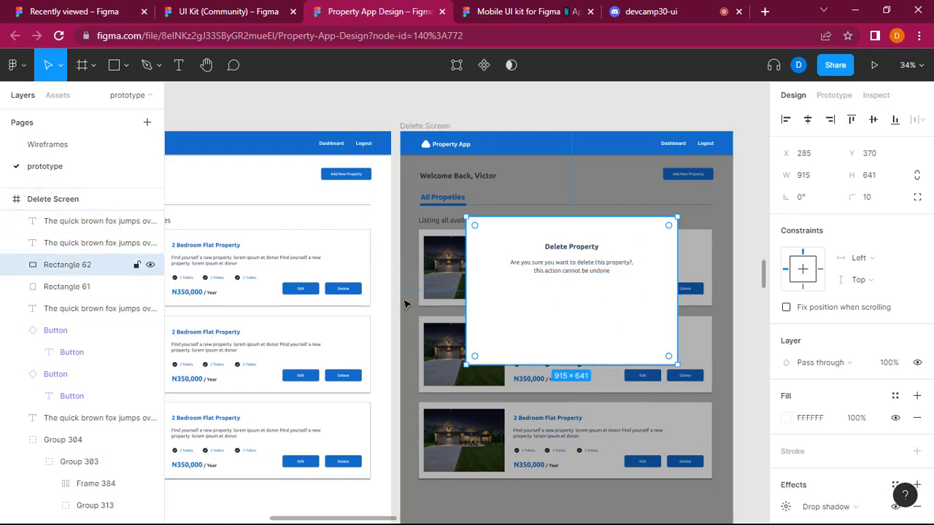
scroll(405, 304, left, 2)
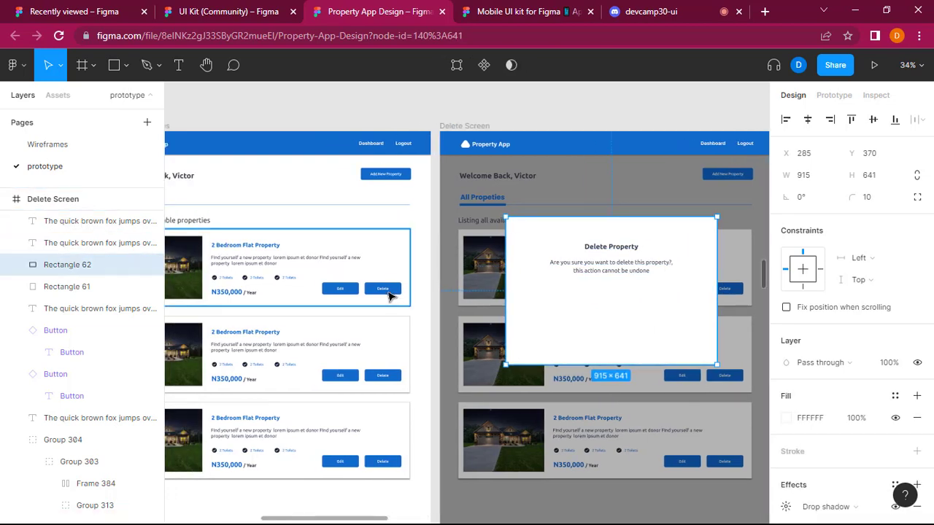
click(390, 295)
click(391, 295)
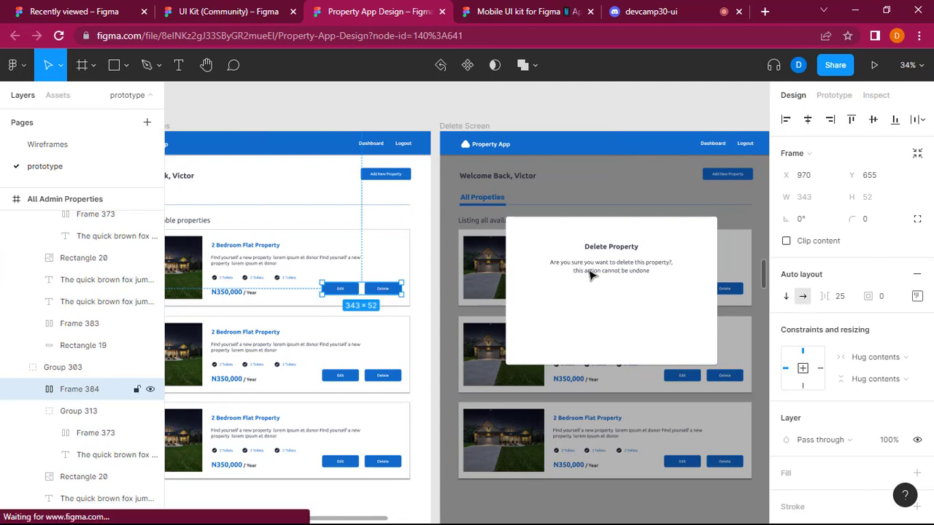
click(642, 337)
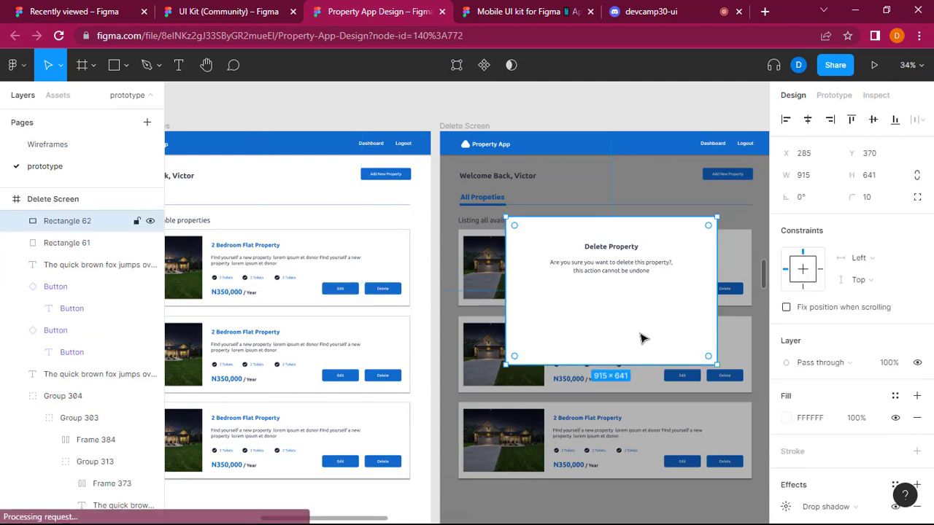
key(ctrl+v)
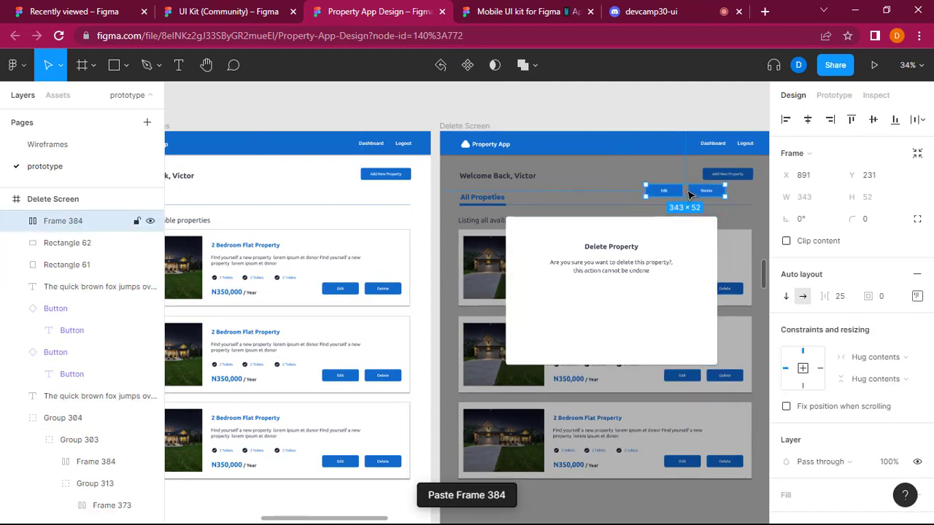
drag(685, 192, 606, 310)
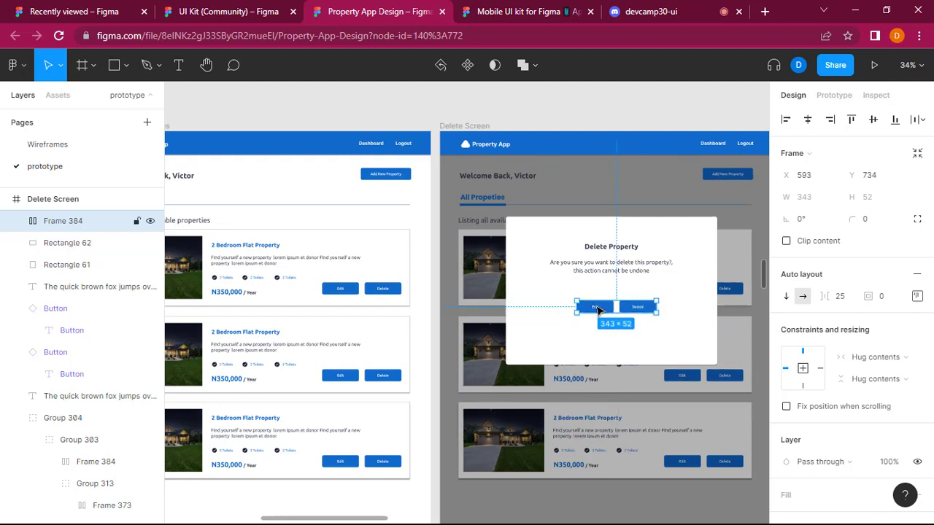
Change the label of the pop-up's Edit button to "Delete".
double_click(597, 310)
double_click(597, 311)
text(Yes)
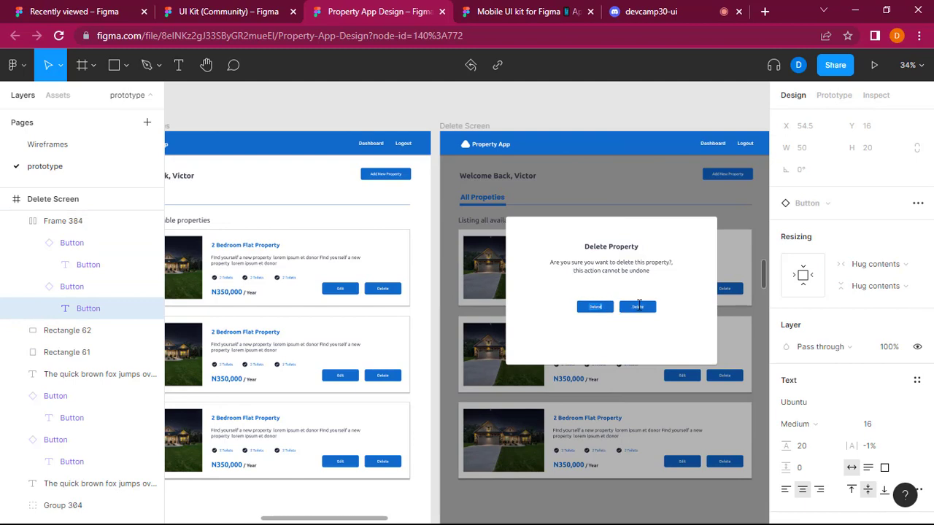
Try to replace the label of the second button in the pop-up and undo the stray change.
double_click(638, 306)
key(shift+c)
key(a)
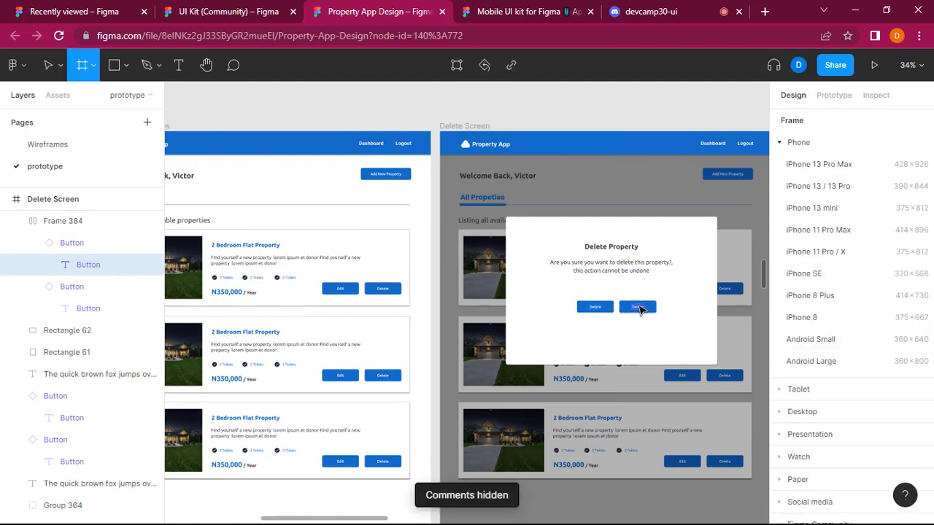
key(Escape)
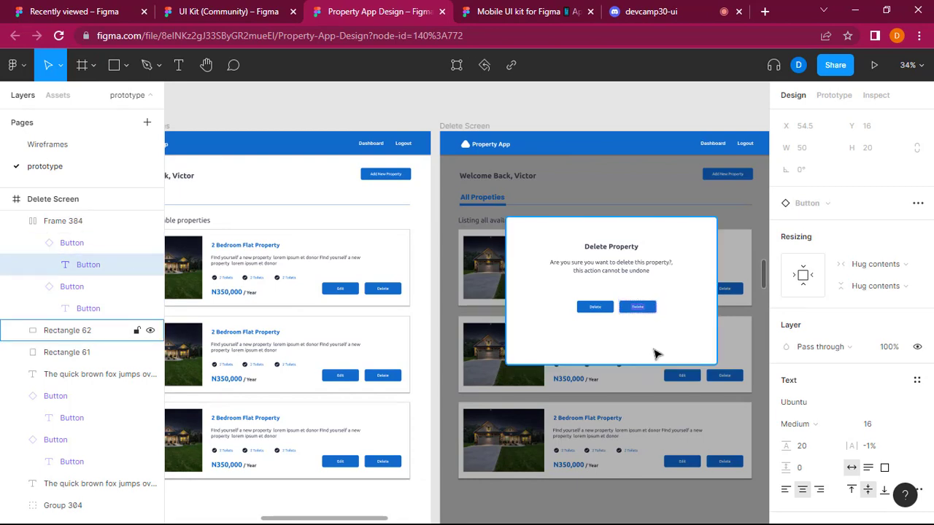
key(shift+c)
key(a)
key(n)
key(l)
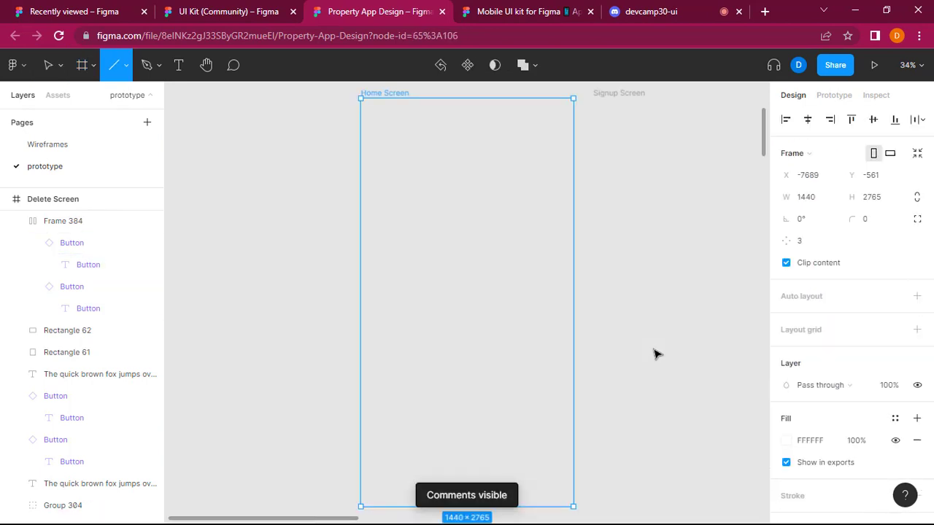
key(ctrl+z)
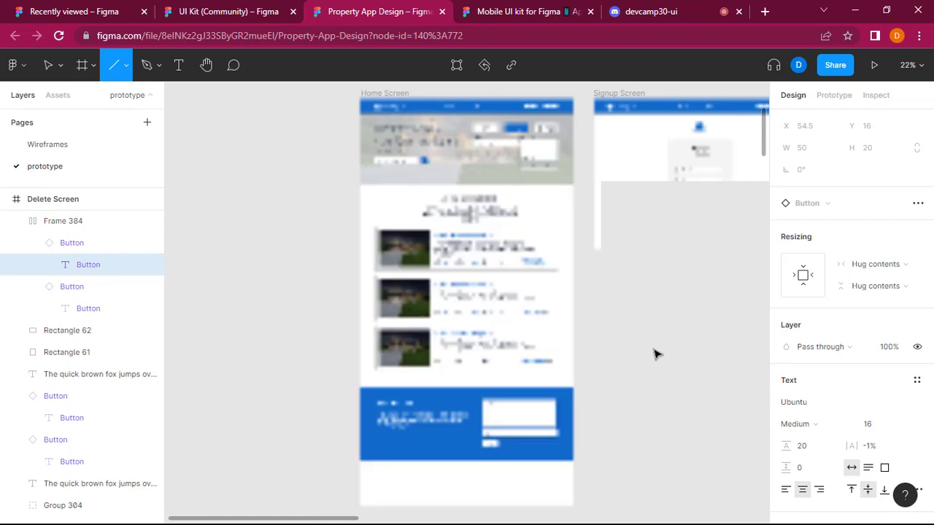
Return to the buttons in the Delete Screen's pop-up and switch back to the Move tool.
scroll(655, 354, right, 10)
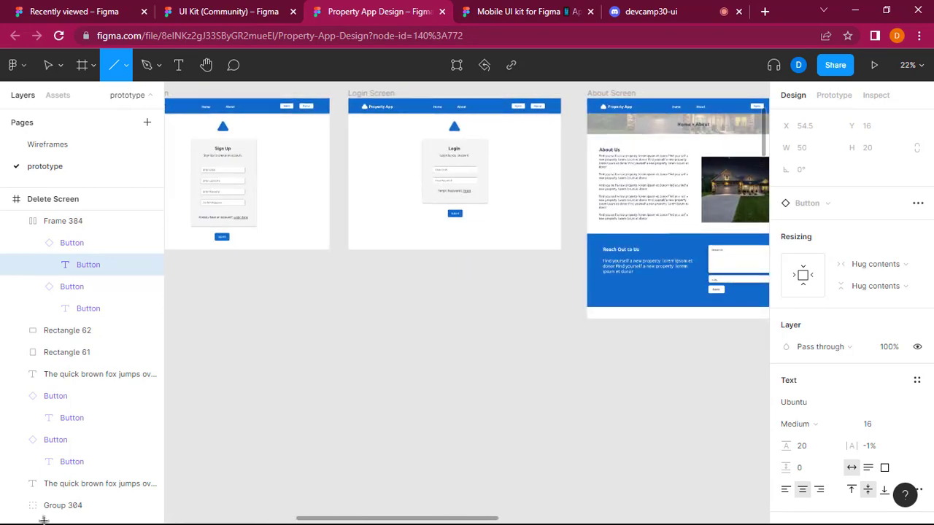
scroll(378, 396, down, 5)
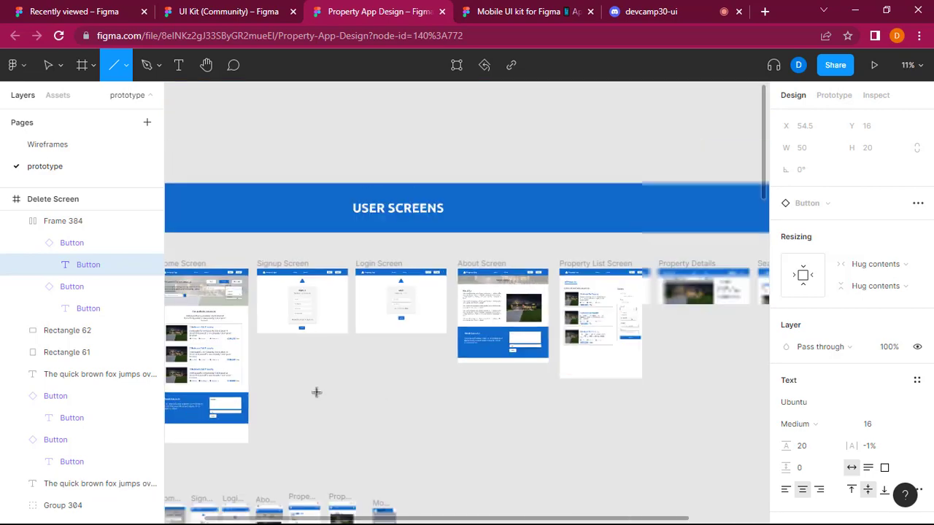
scroll(316, 392, down, 10)
scroll(318, 380, right, 5)
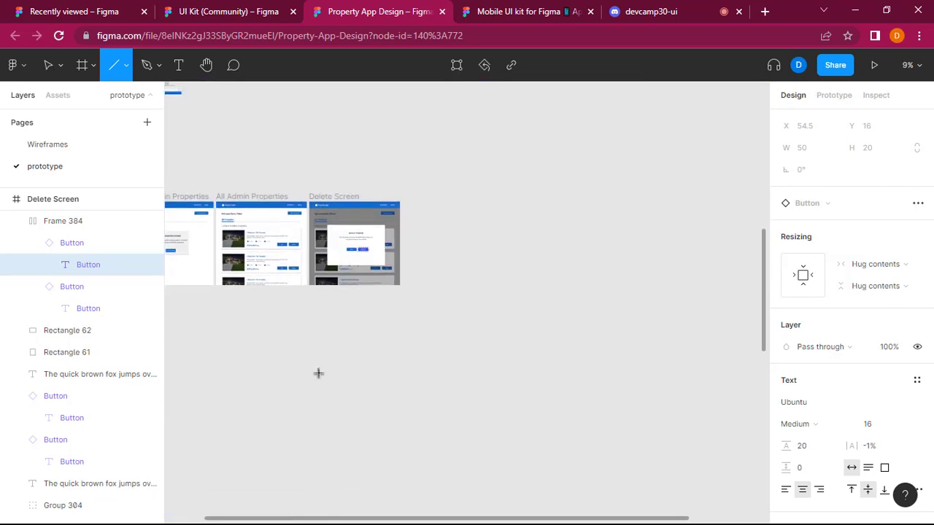
scroll(319, 372, up, 10)
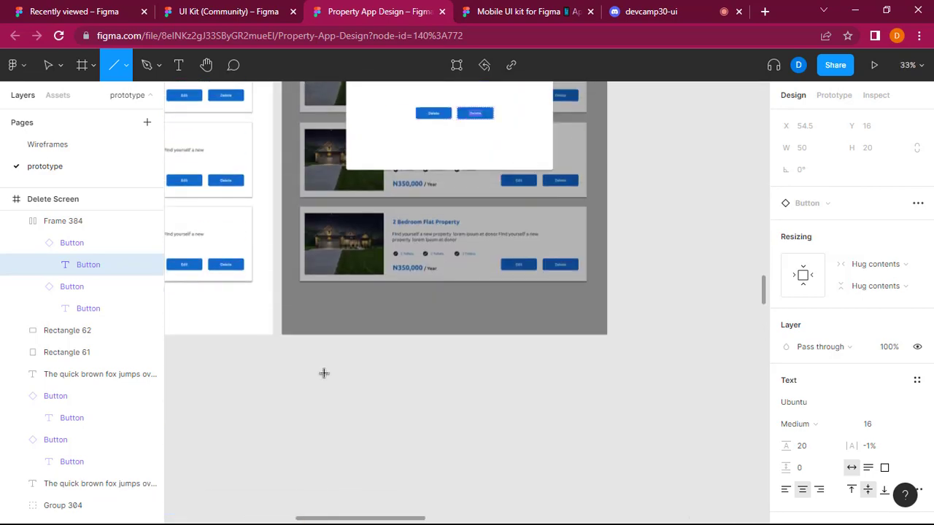
scroll(324, 373, up, 10)
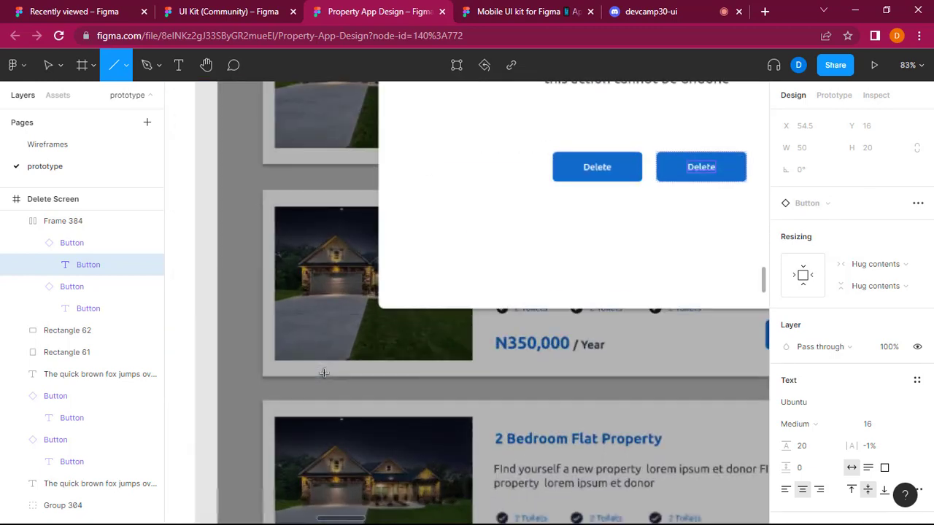
scroll(324, 373, up, 3)
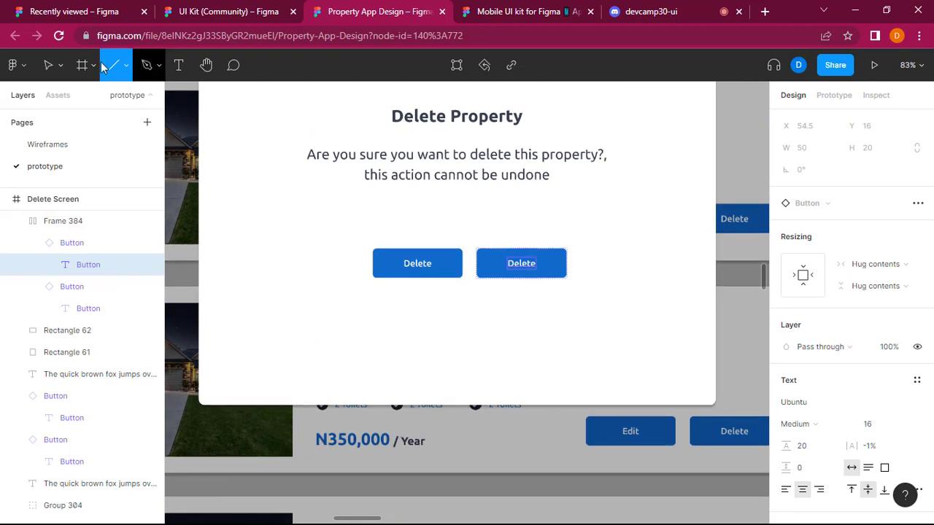
key(v)
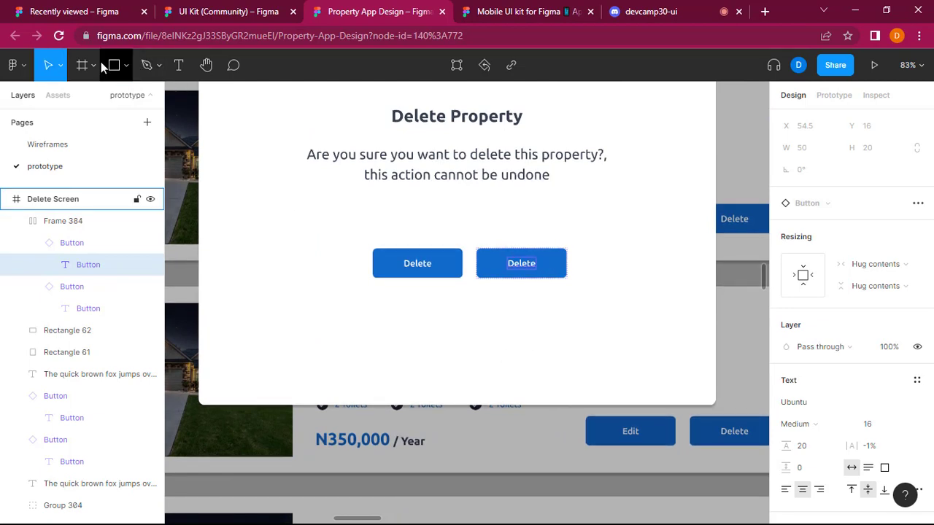
Change the label of the second button in the Delete Screen's pop-up to "Cancel" and leave text editing.
double_click(522, 264)
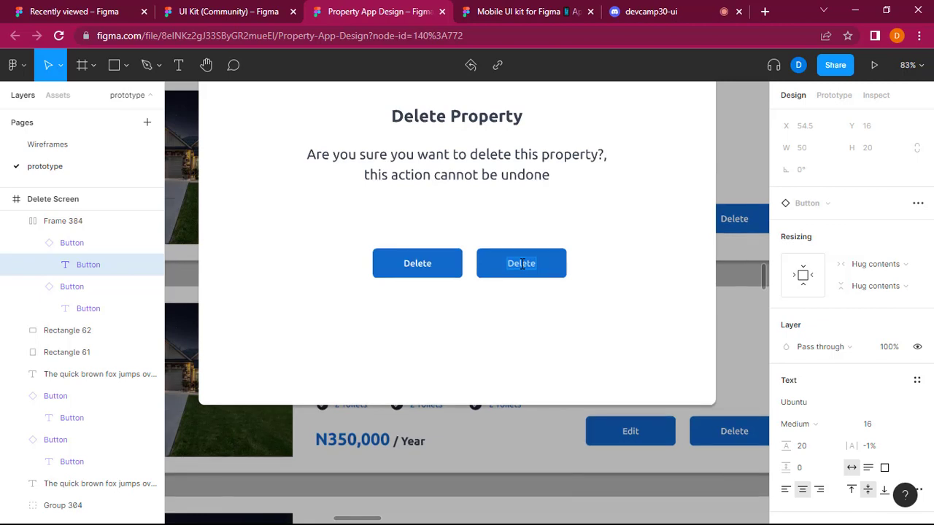
text(Cancel)
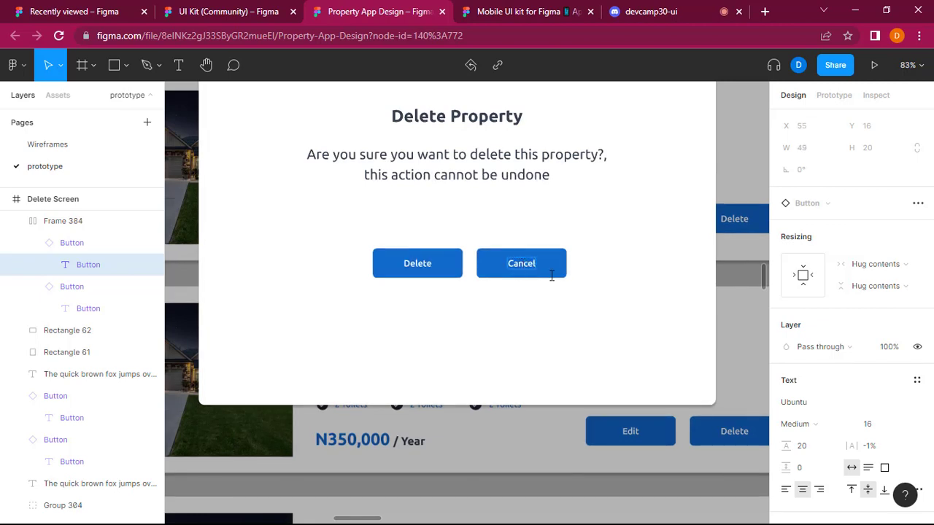
click(586, 315)
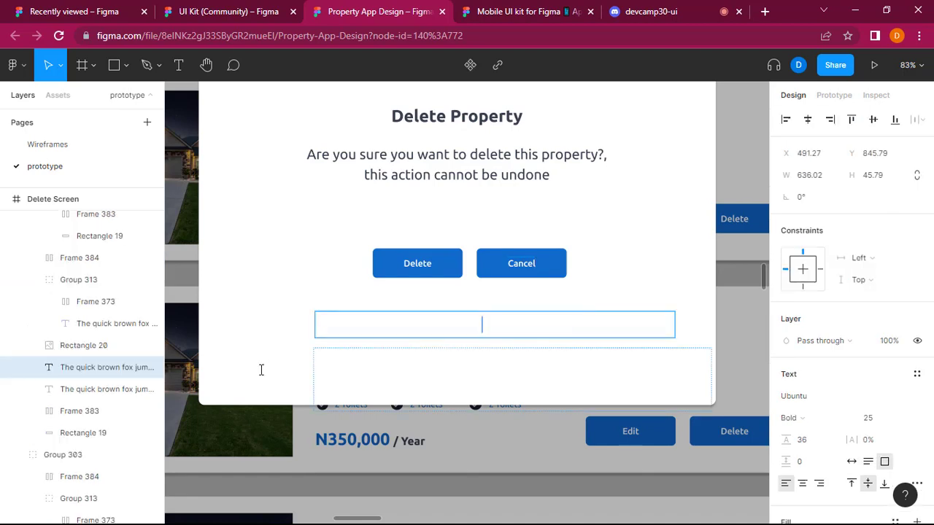
click(350, 370)
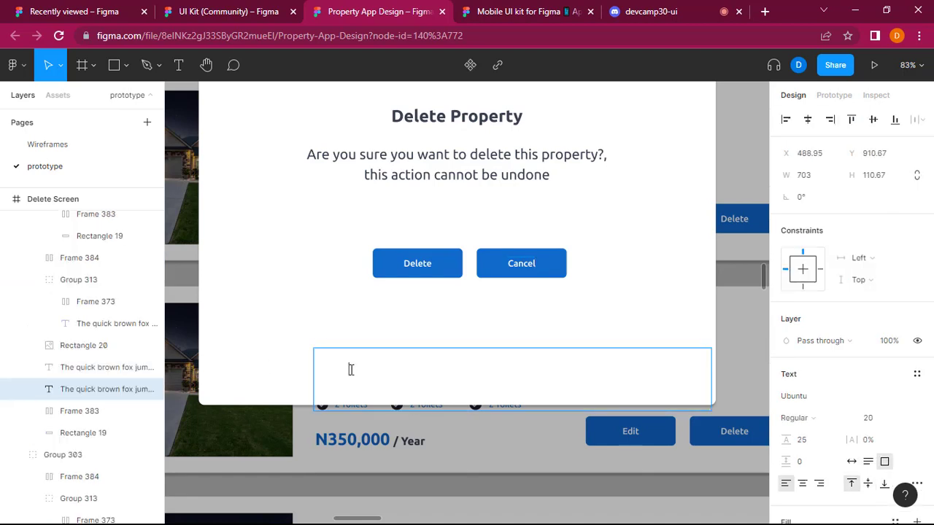
click(400, 314)
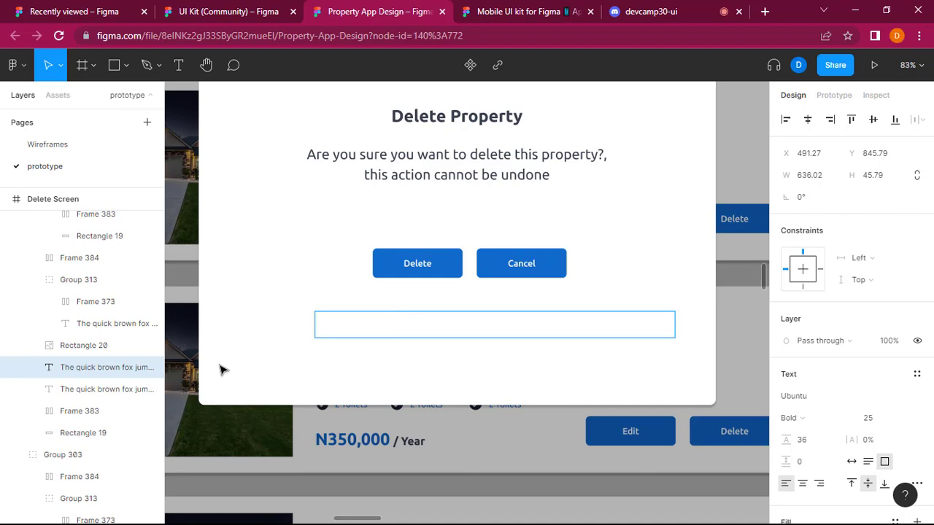
key(Escape)
Try bringing the pop-up's white background rectangle to the front, and undo the reordering.
right_click(215, 122)
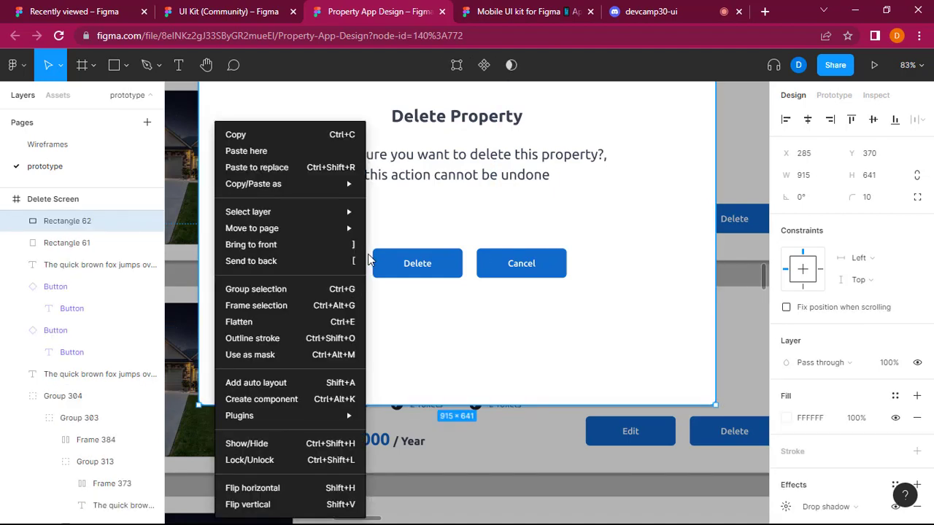
click(279, 247)
key(ctrl+z)
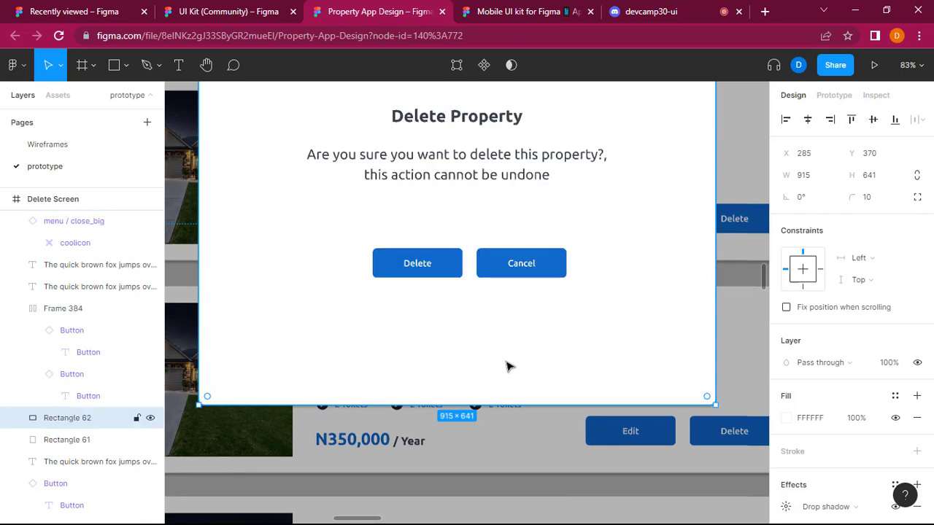
Shrink the pop-up's white background rectangle to 773 × 541 and reposition it around the heading, message and buttons.
scroll(510, 367, up, 2)
scroll(510, 367, down, 3)
scroll(509, 367, down, 4)
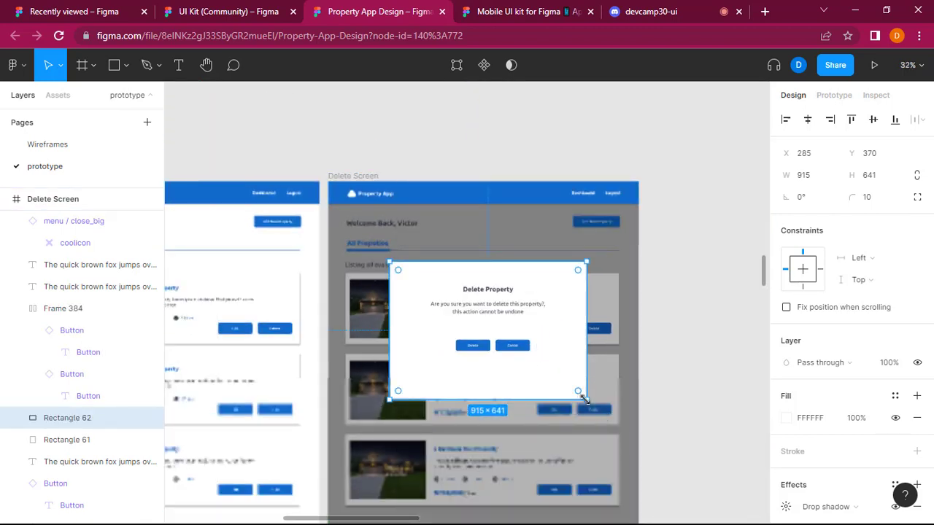
drag(573, 395, 568, 387)
drag(543, 359, 560, 347)
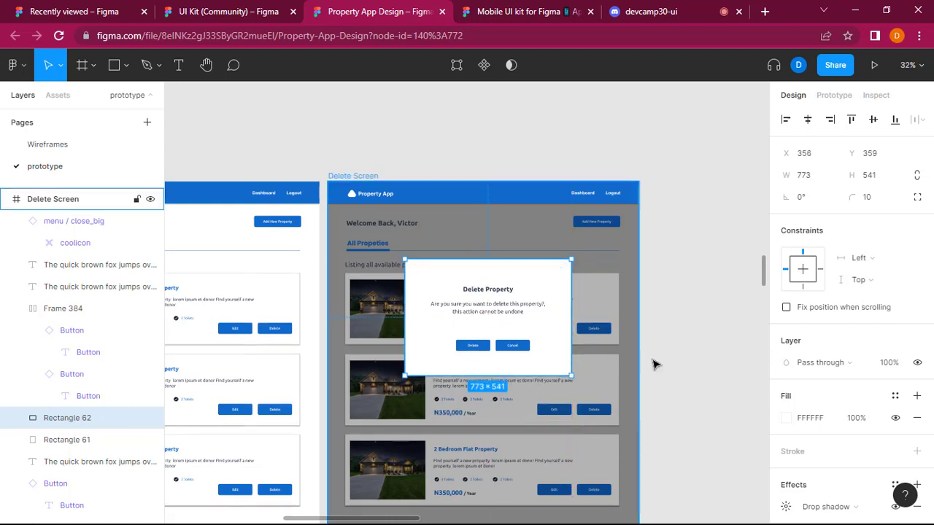
Group the pop-up's white background rectangle with its heading, message and button pair.
shift+click(494, 290)
shift+click(505, 313)
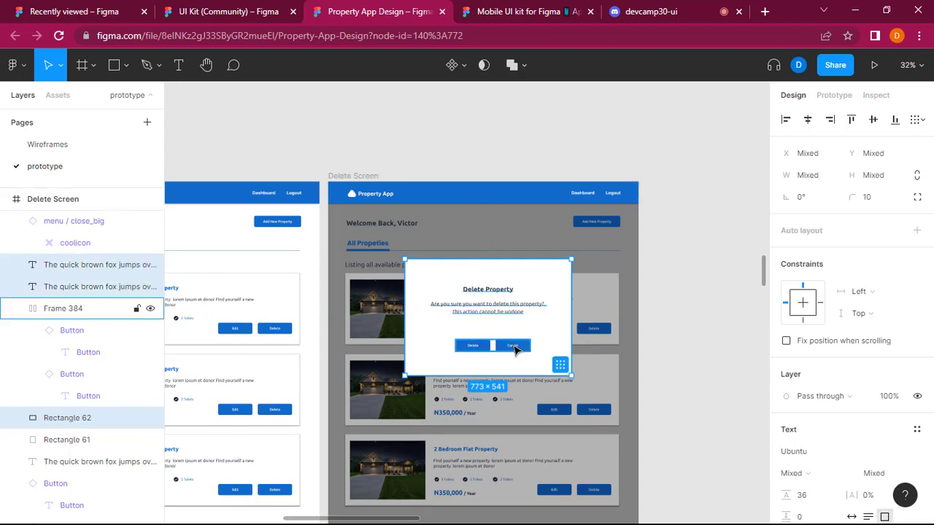
shift+click(511, 345)
right_click(563, 326)
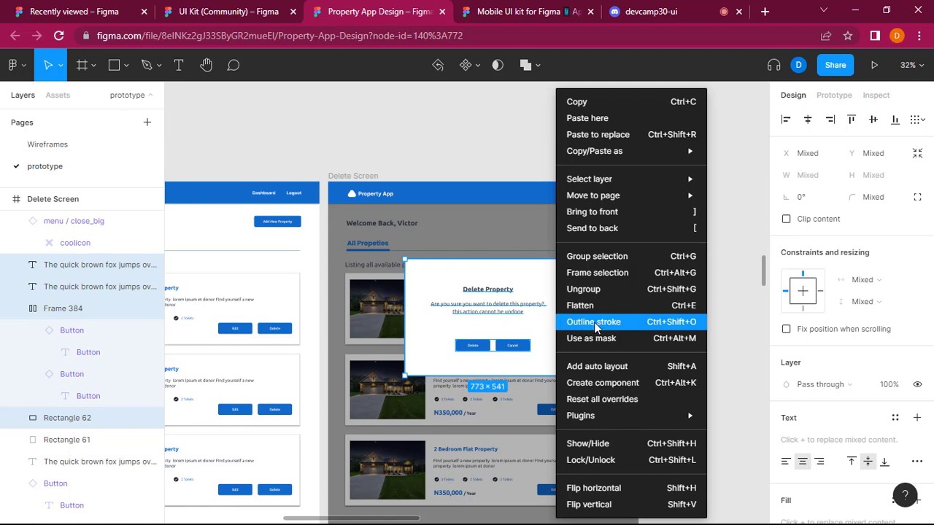
click(597, 256)
Move the grouped pop-up down to the centre of the Delete Screen, at X 364, Y 436.
drag(508, 292, 502, 319)
click(718, 348)
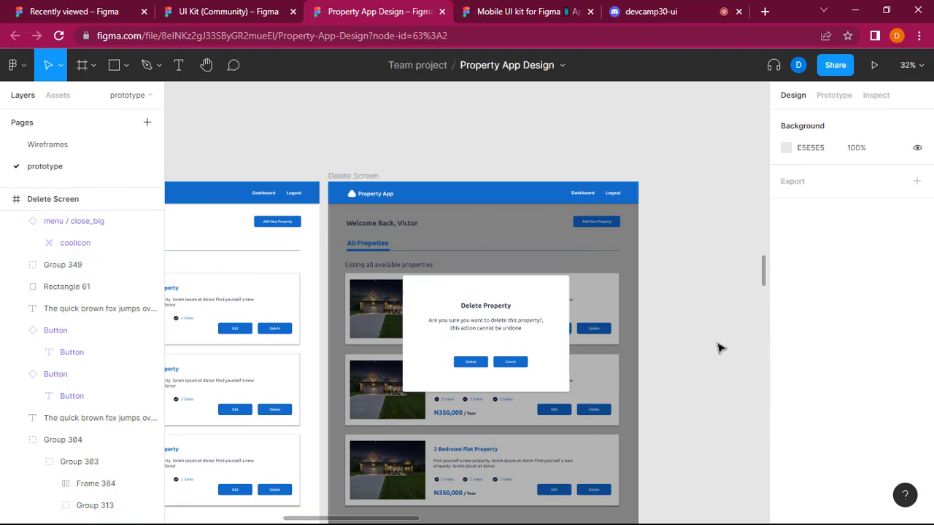
scroll(719, 348, down, 2)
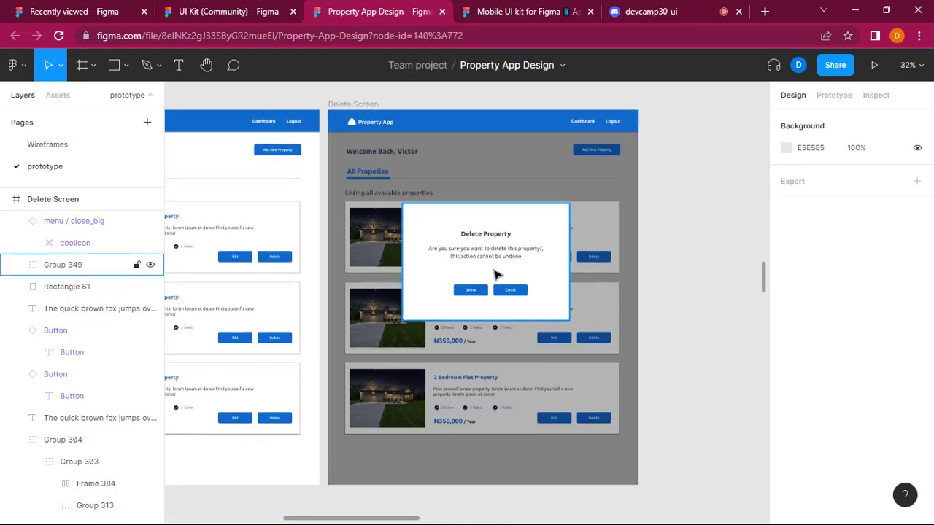
drag(491, 273, 496, 274)
click(656, 305)
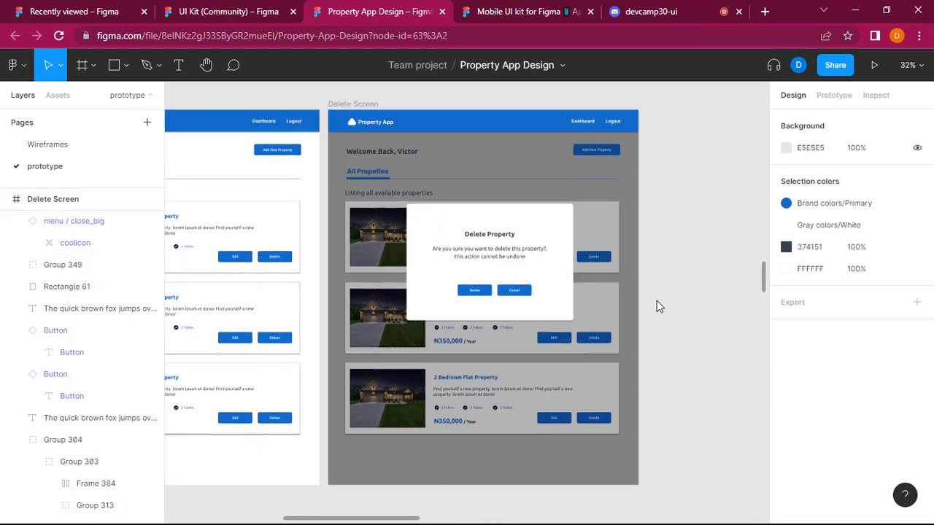
Examine the pop-up's size and placement on the Delete Screen beside All Admin Properties.
scroll(657, 305, up, 2)
scroll(659, 307, down, 4)
scroll(659, 308, up, 4)
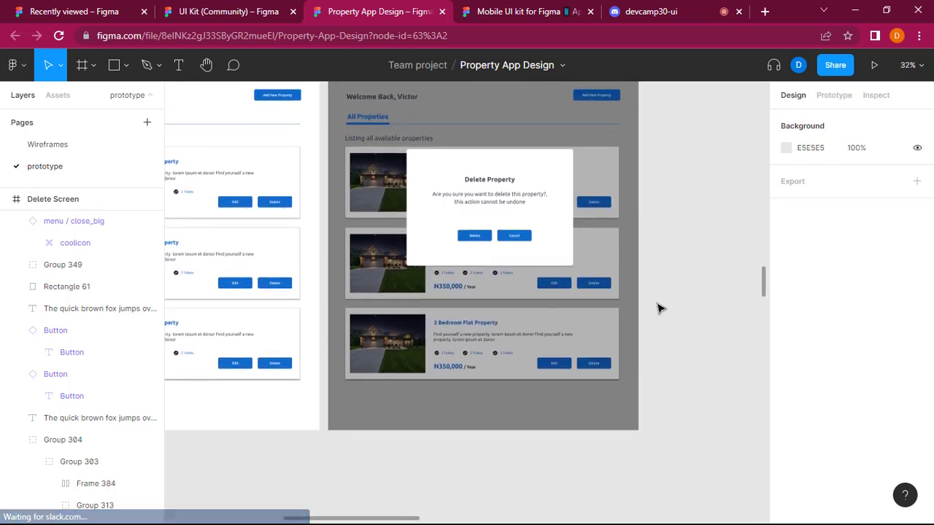
scroll(325, 356, down, 3)
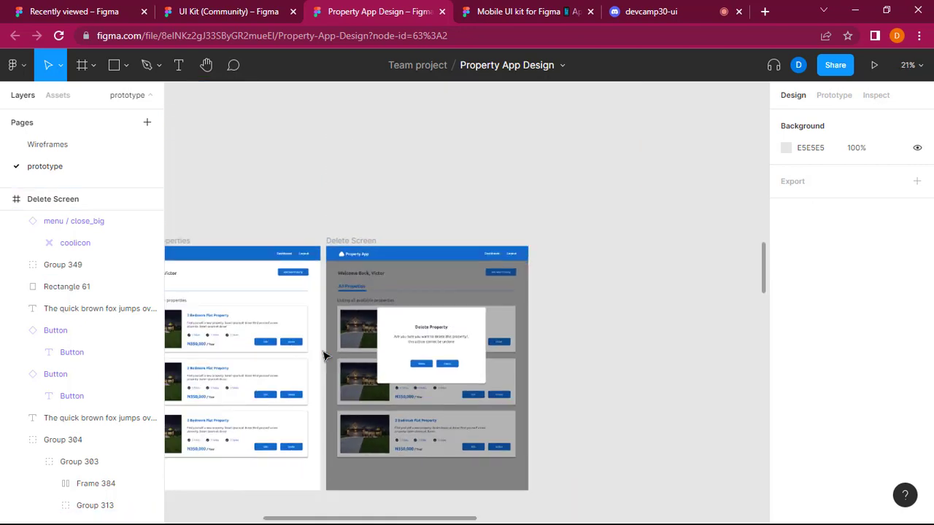
scroll(329, 354, left, 2)
click(478, 361)
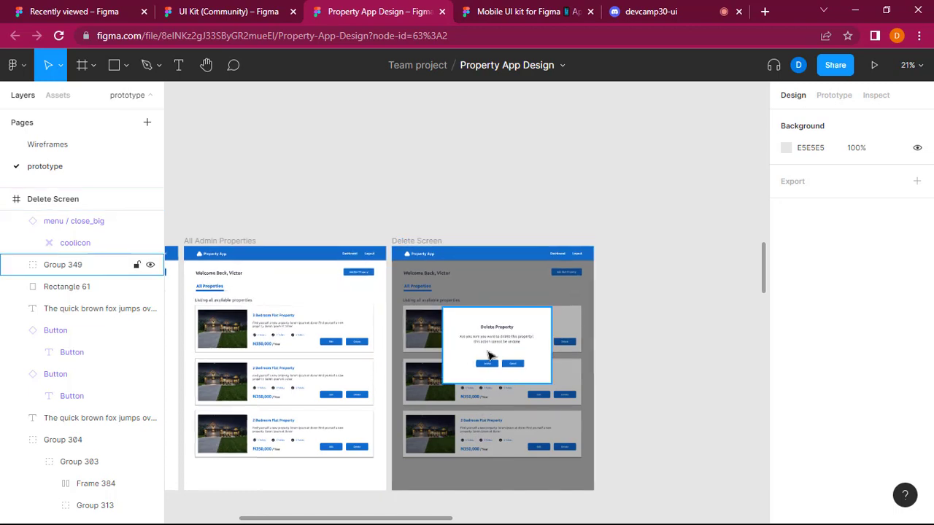
click(494, 368)
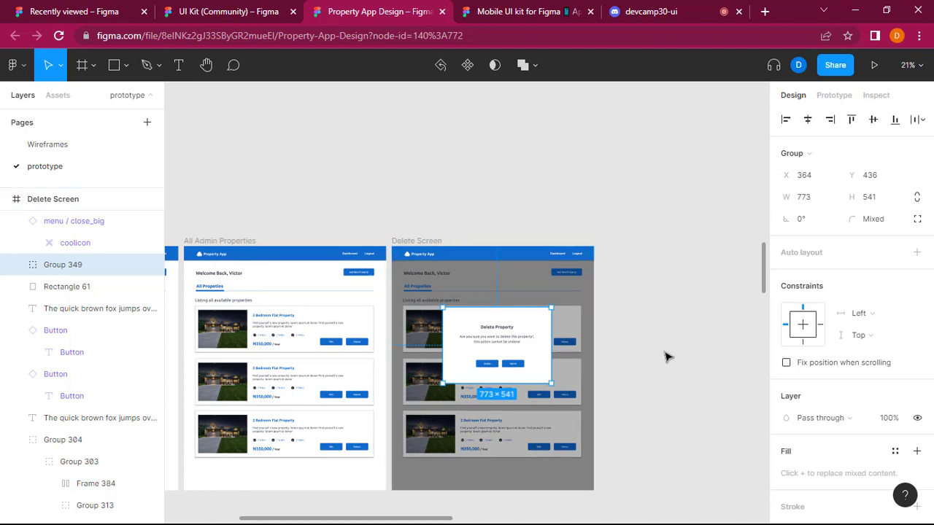
click(666, 357)
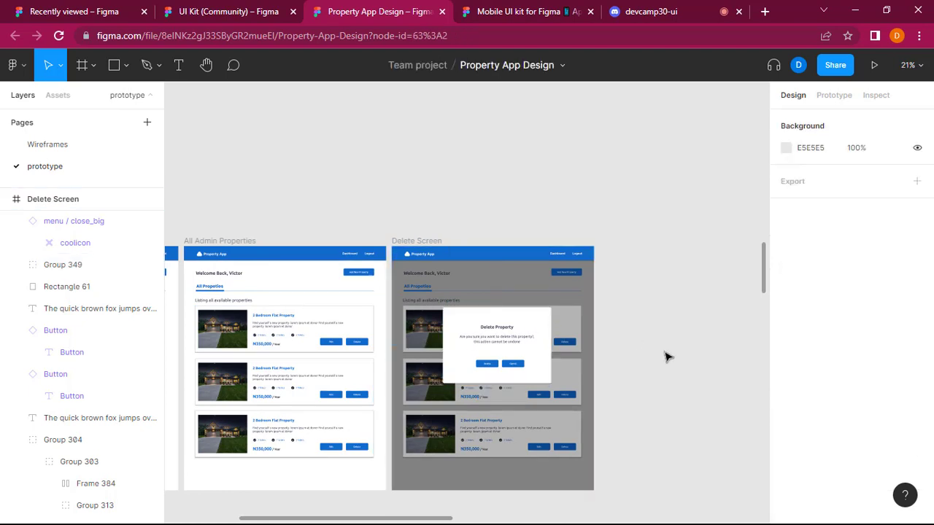
Review the desktop, mobile and admin screens across the prototype page, ending at the three desktop admin screens.
scroll(511, 230, up, 5)
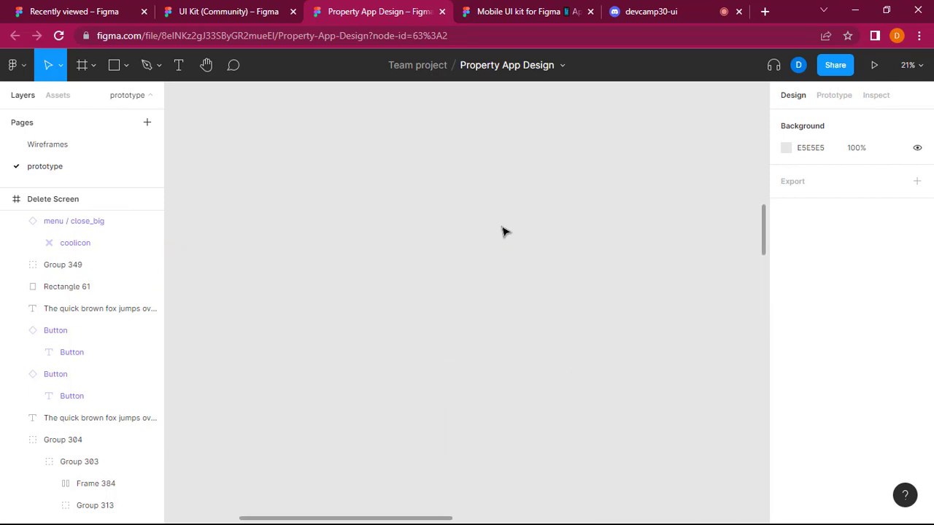
scroll(492, 232, down, 1)
scroll(491, 232, left, 4)
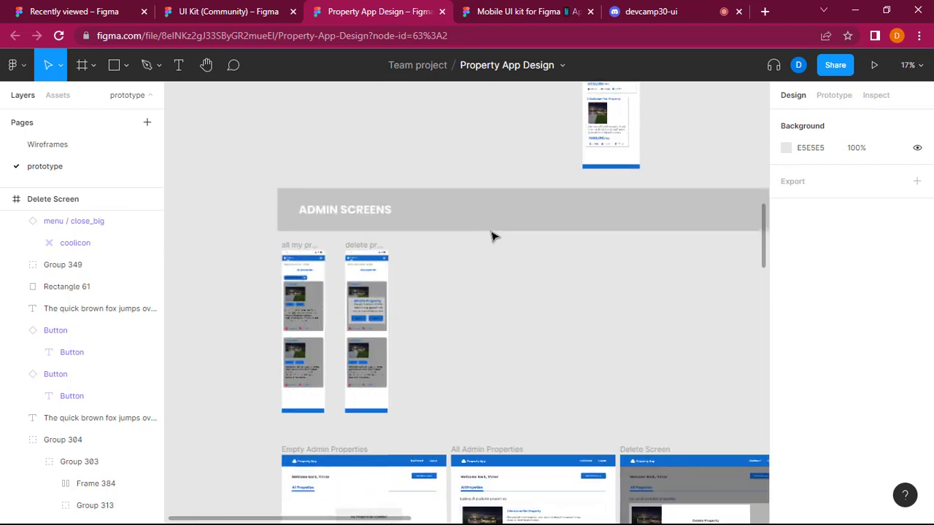
scroll(492, 232, up, 10)
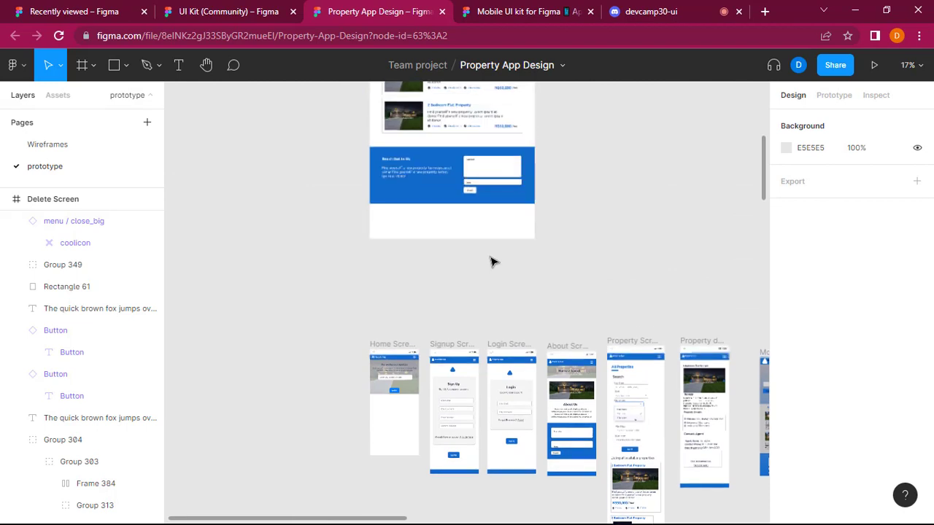
scroll(493, 270, up, 3)
scroll(708, 398, right, 5)
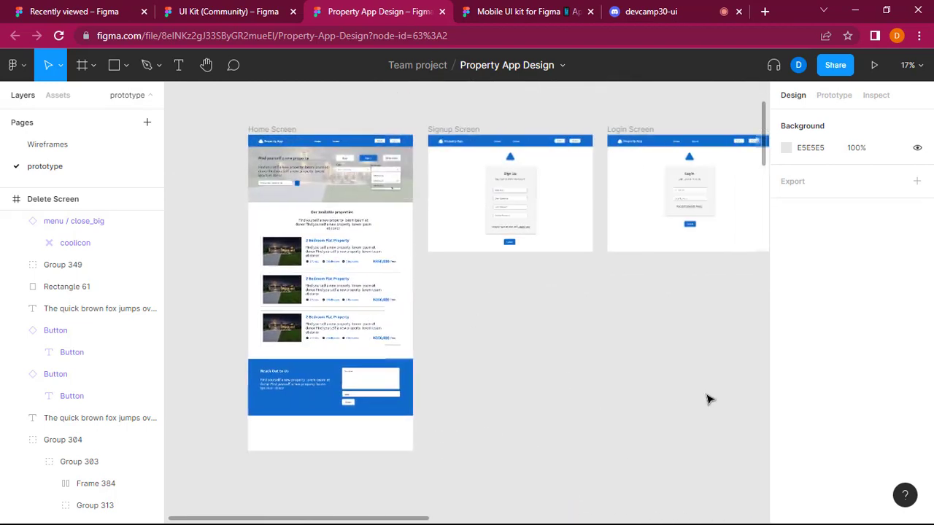
scroll(684, 396, right, 2)
scroll(688, 400, left, 7)
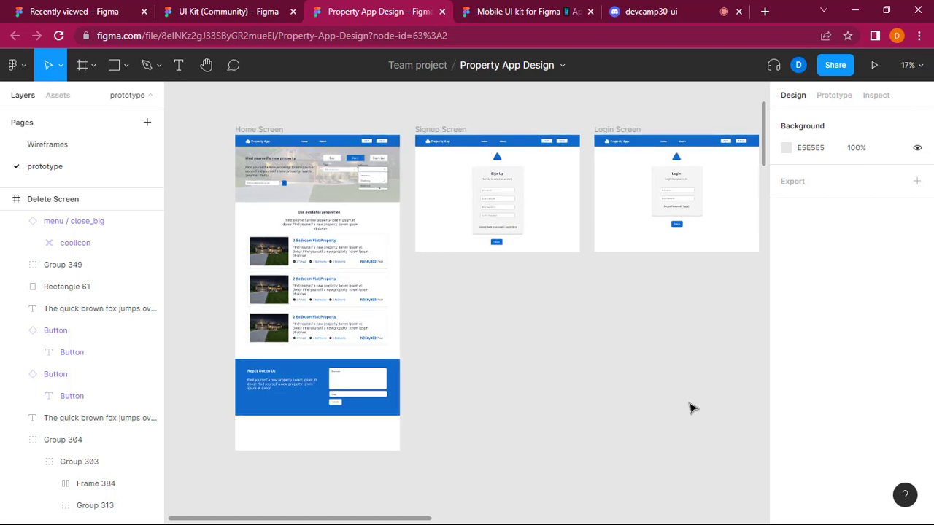
scroll(692, 408, down, 15)
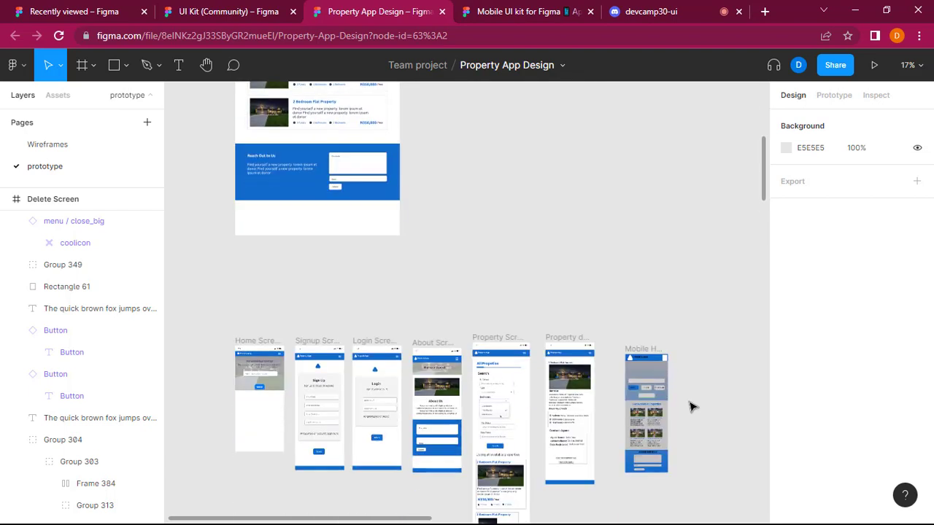
scroll(691, 408, down, 10)
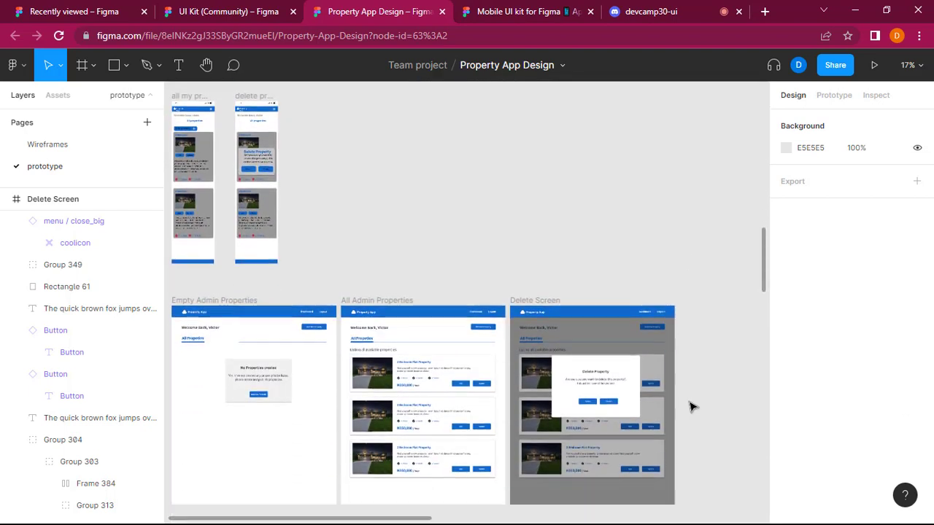
scroll(691, 402, down, 2)
scroll(691, 401, up, 6)
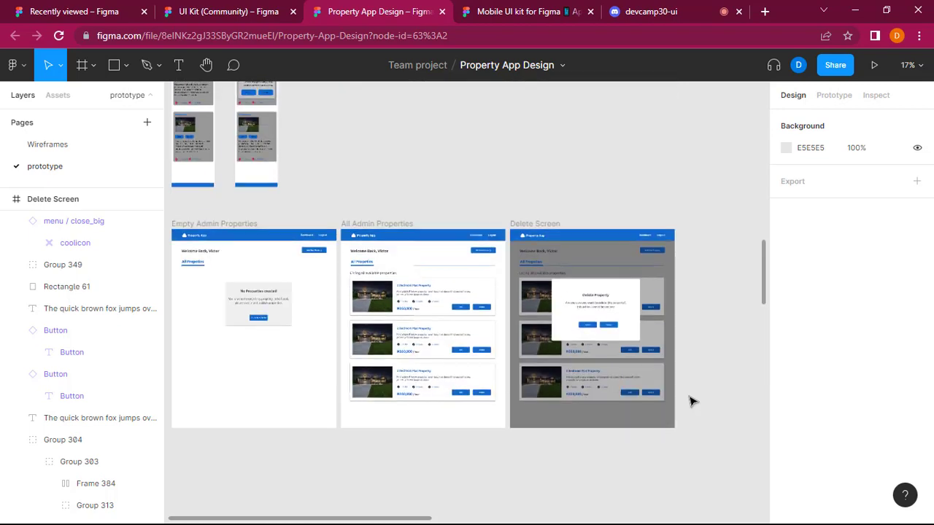
key(super)
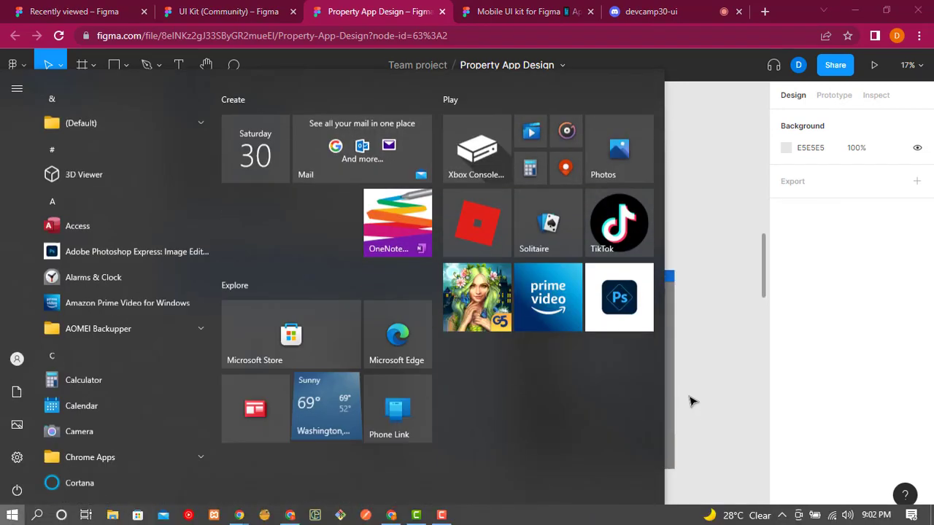
key(super)
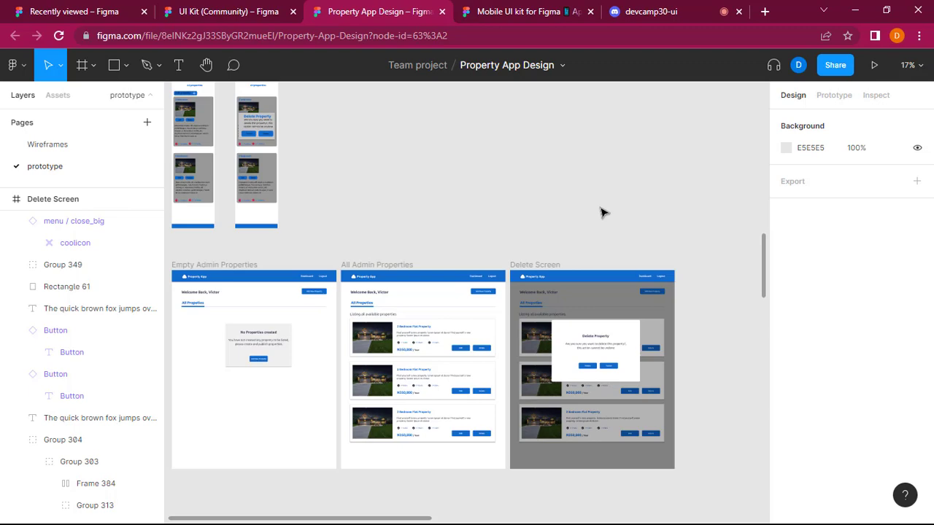
scroll(602, 212, up, 3)
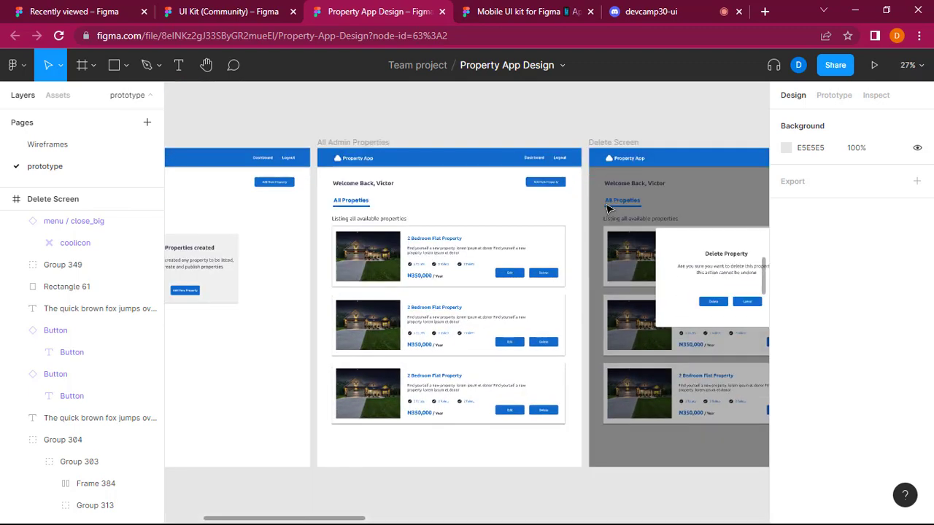
scroll(603, 211, down, 3)
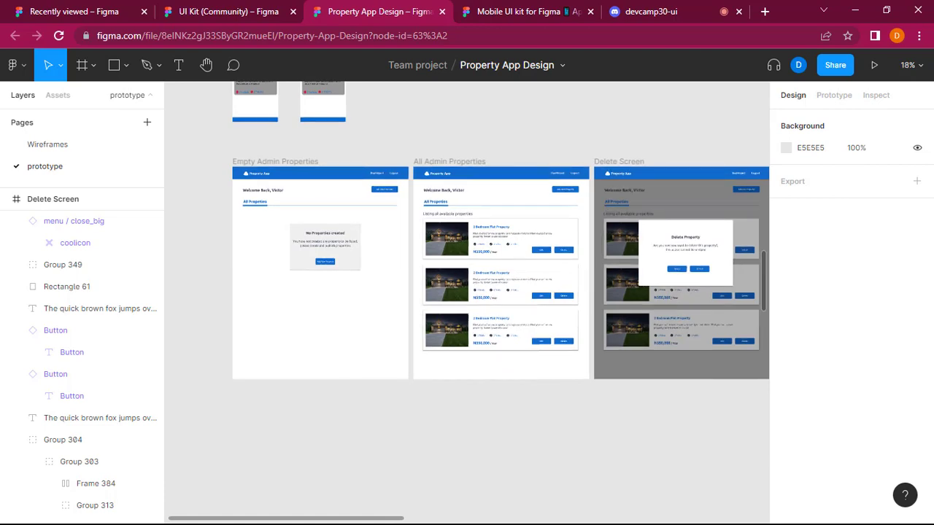
Search Google for "lorem ipsum generator" in a new browser tab and open the lipsum.com result.
click(675, 9)
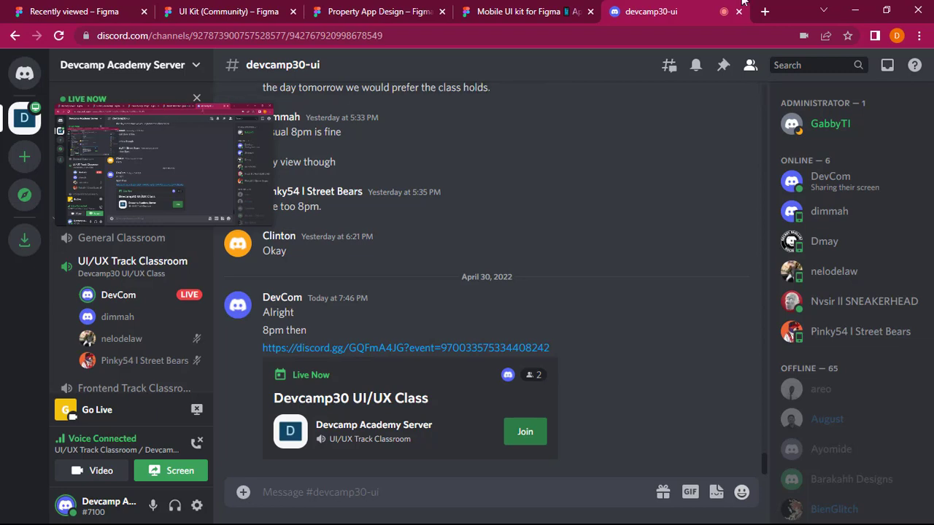
click(765, 12)
text(lorem)
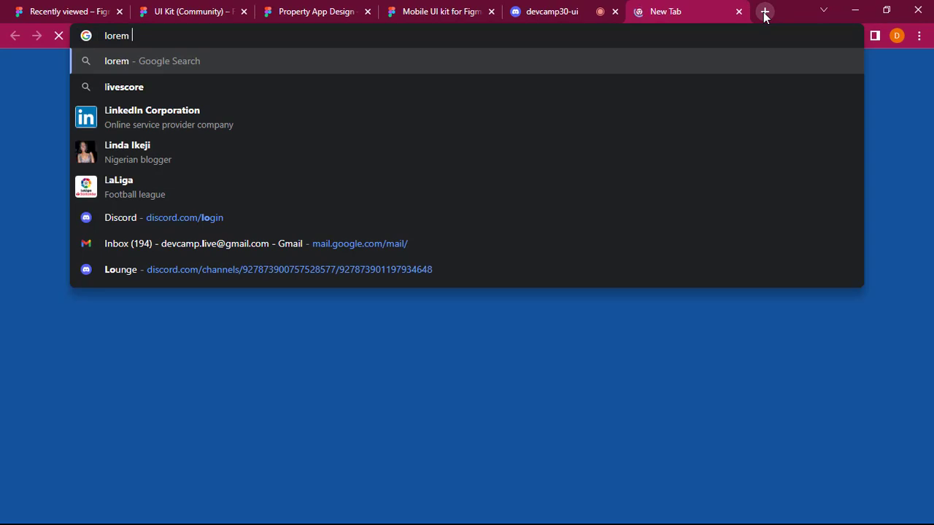
text( ip)
key(Down)
key(Down)
key(Return)
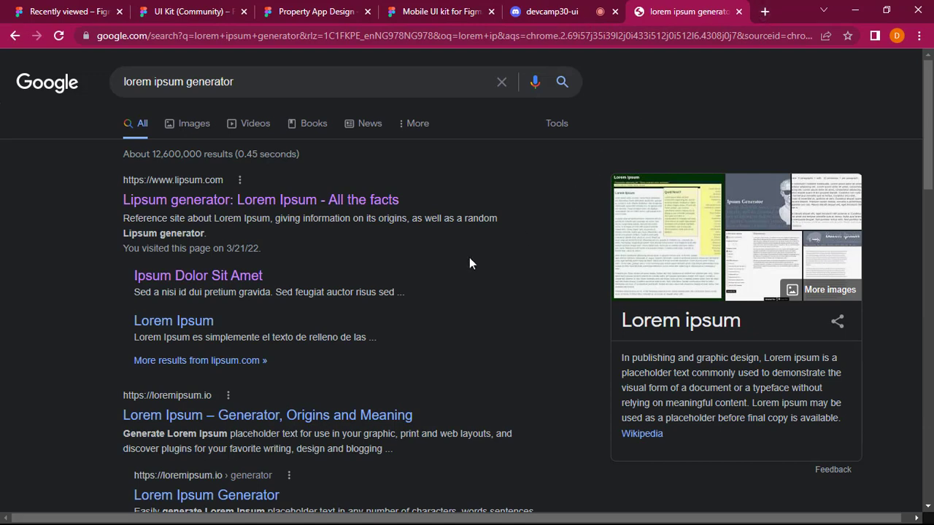
click(325, 203)
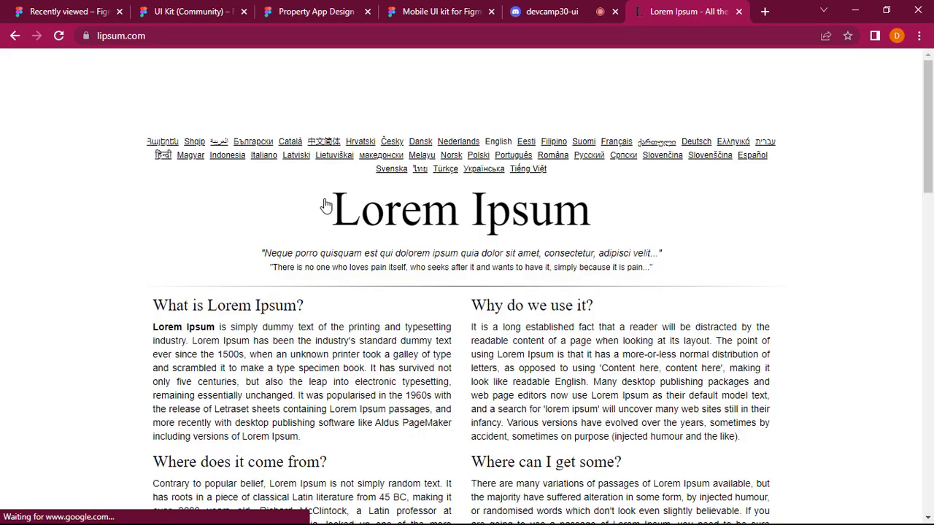
Generate 2 paragraphs of placeholder text starting with 'Lorem ipsum dolor sit amet...' on the lipsum.com page.
scroll(417, 251, down, 4)
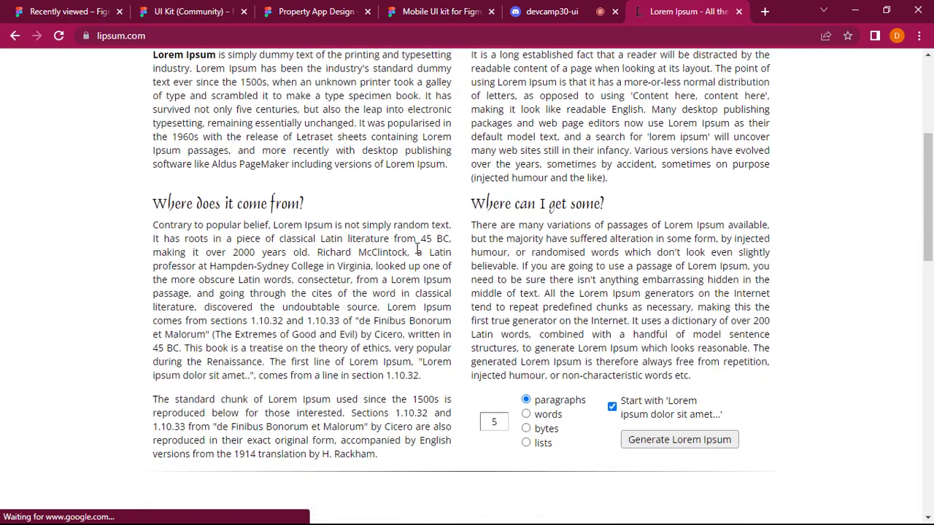
scroll(417, 250, down, 4)
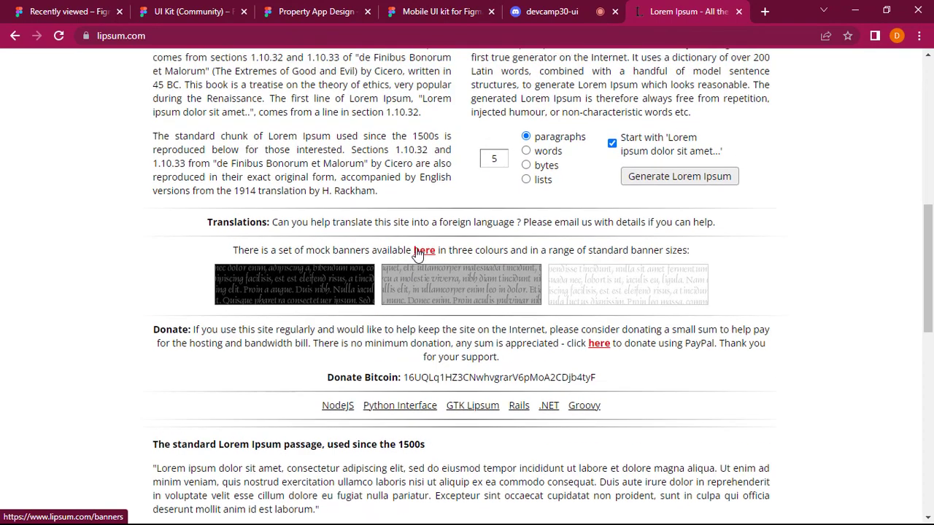
scroll(417, 250, up, 1)
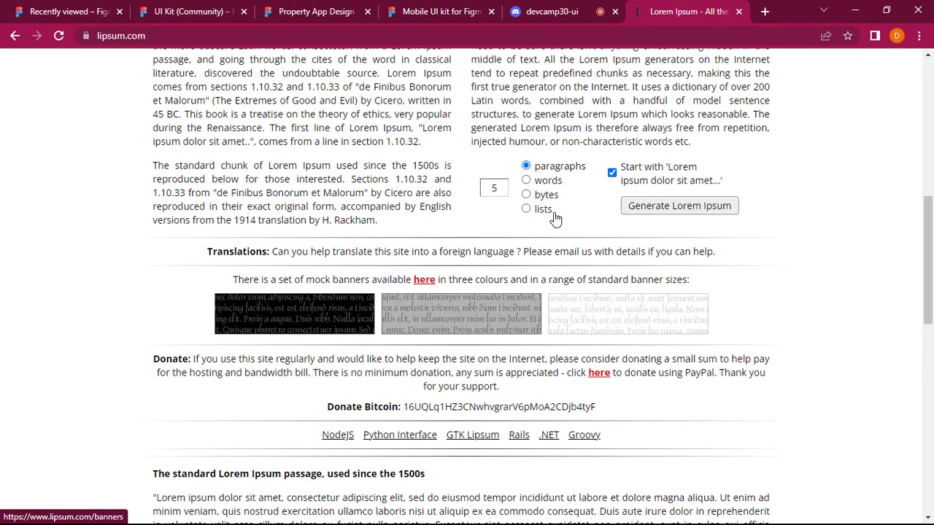
click(496, 191)
key(BackSpace)
text(2)
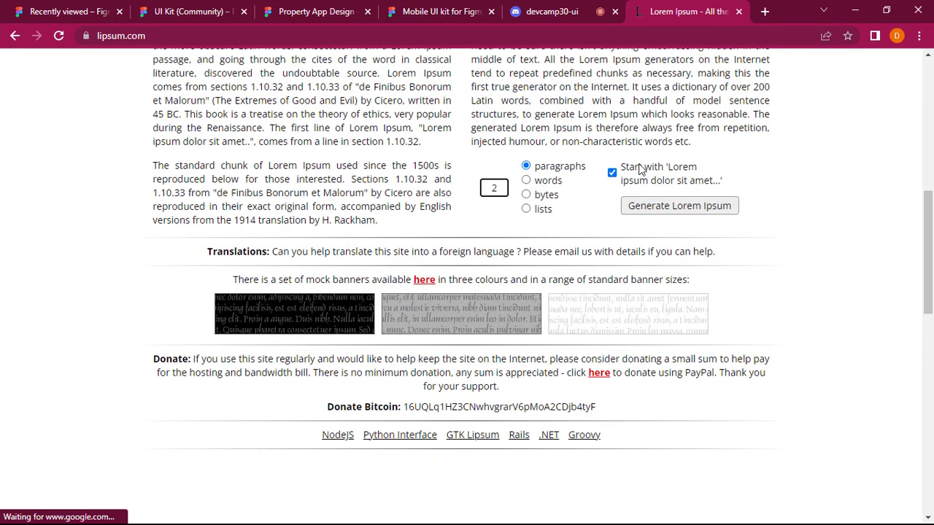
click(659, 210)
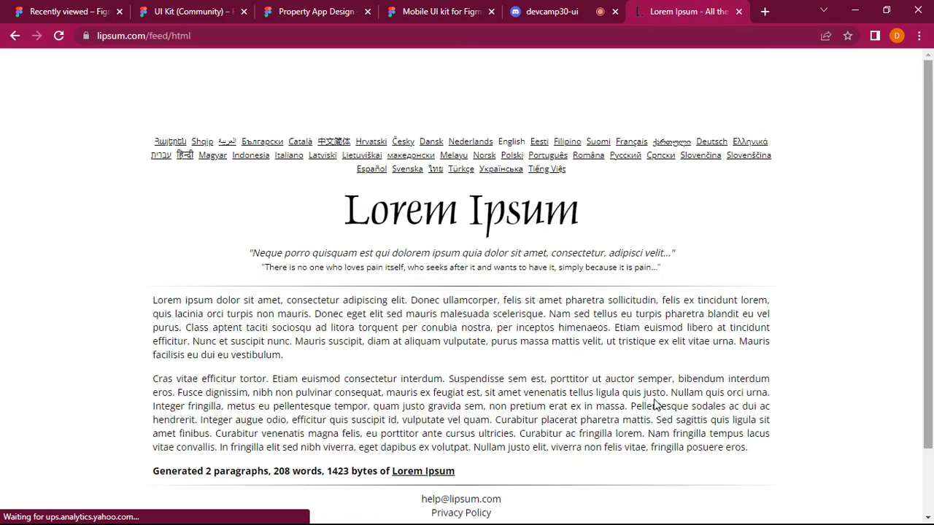
Highlight both generated lorem ipsum paragraphs from beginning to end, and clear the selection.
scroll(150, 292, down, 1)
drag(148, 243, 783, 400)
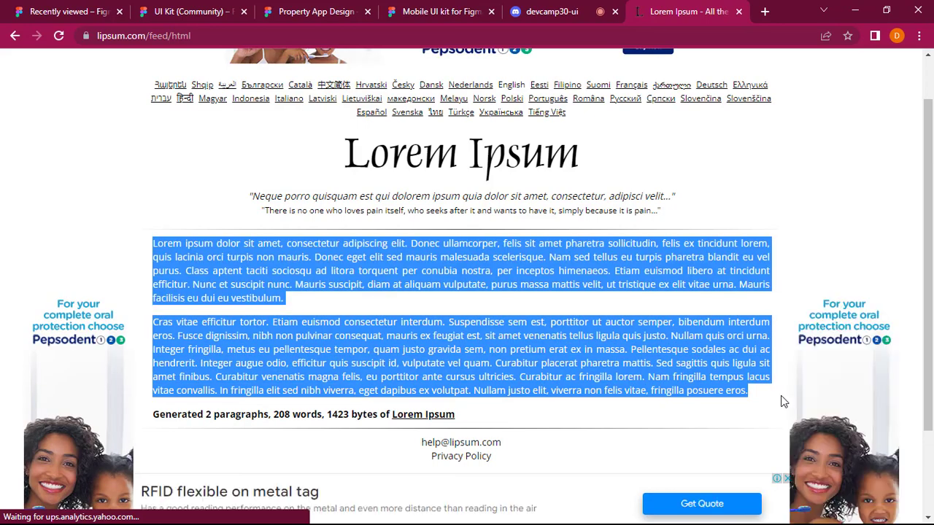
click(667, 245)
Switch to the devcamp30-ui channel in Discord and stop the screen stream in the UI/UX Track Classroom.
click(584, 11)
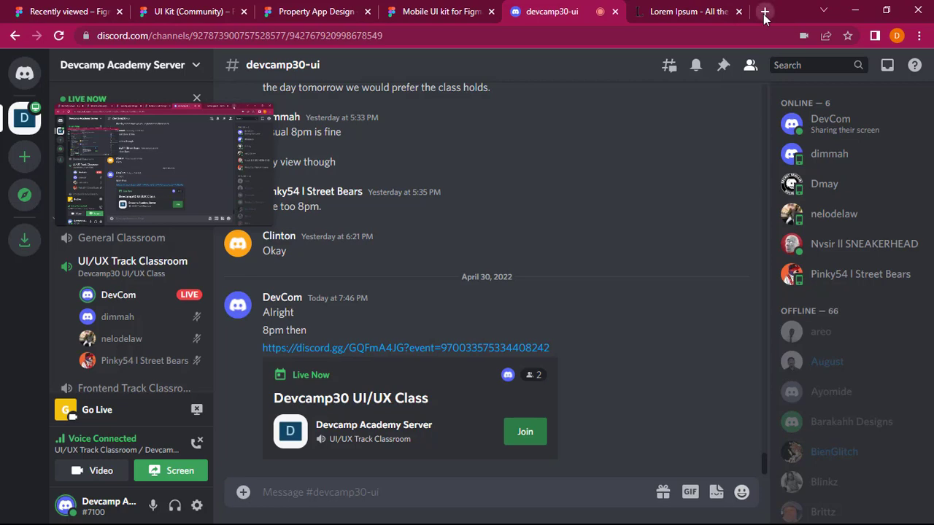
click(445, 7)
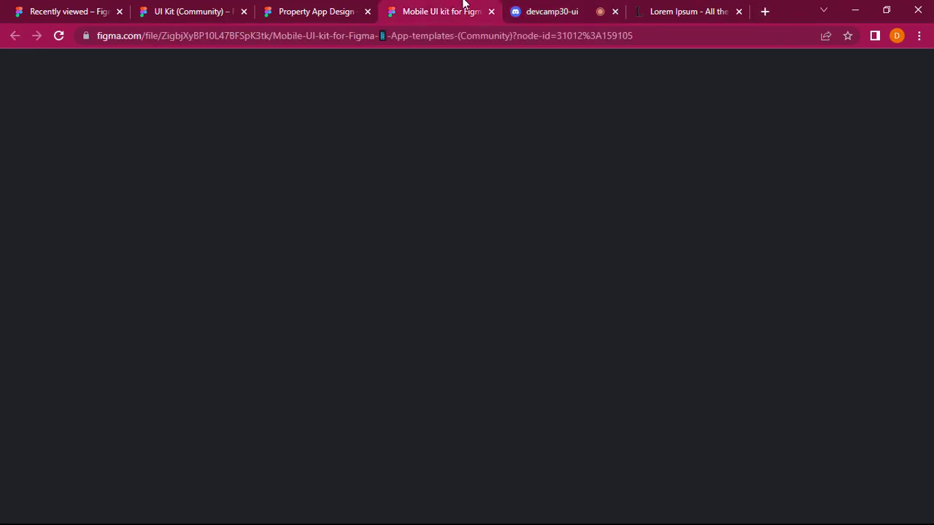
click(580, 4)
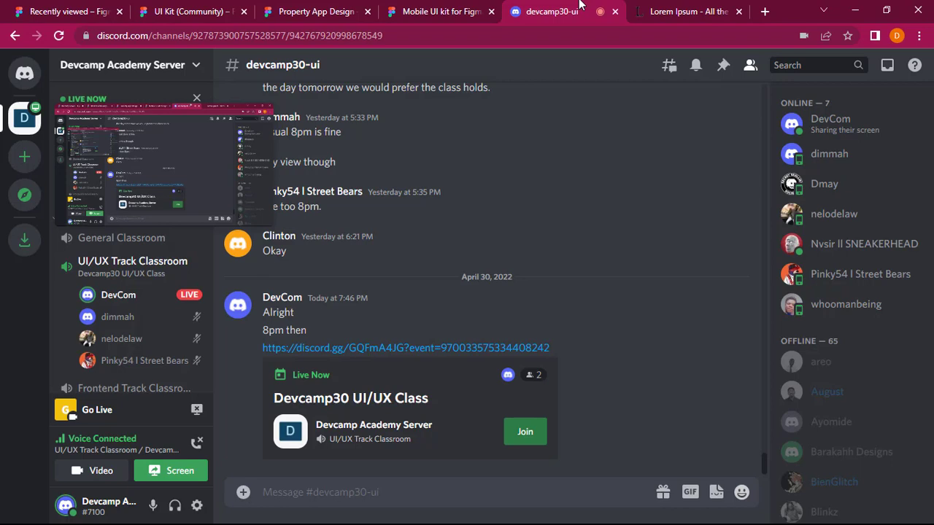
mouse_move(235, 218)
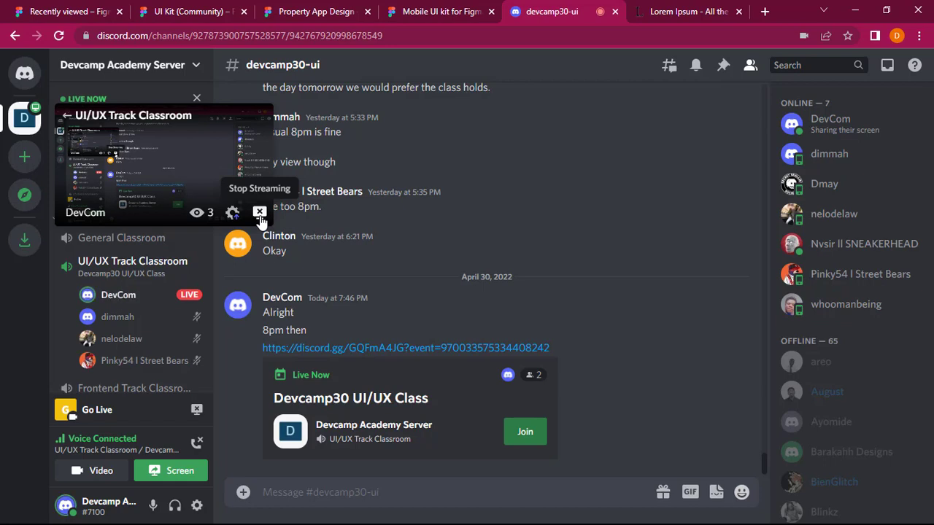
click(260, 214)
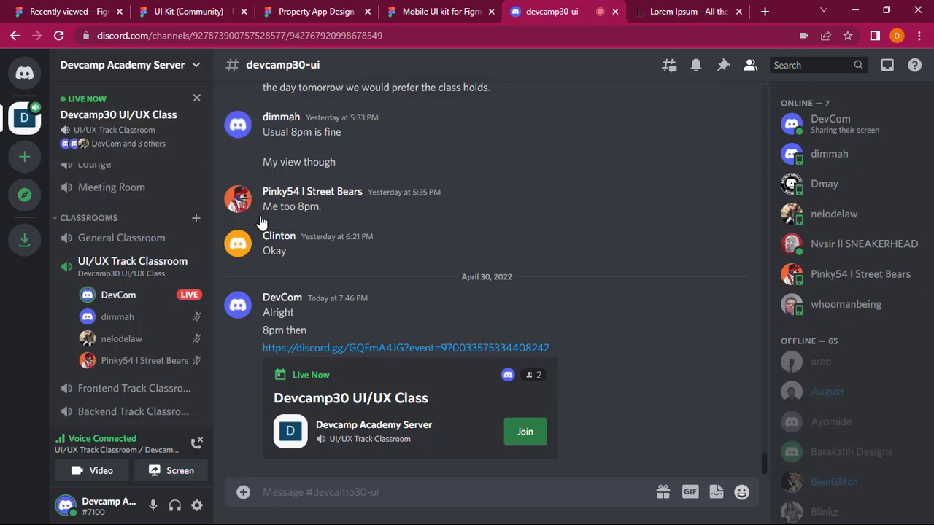